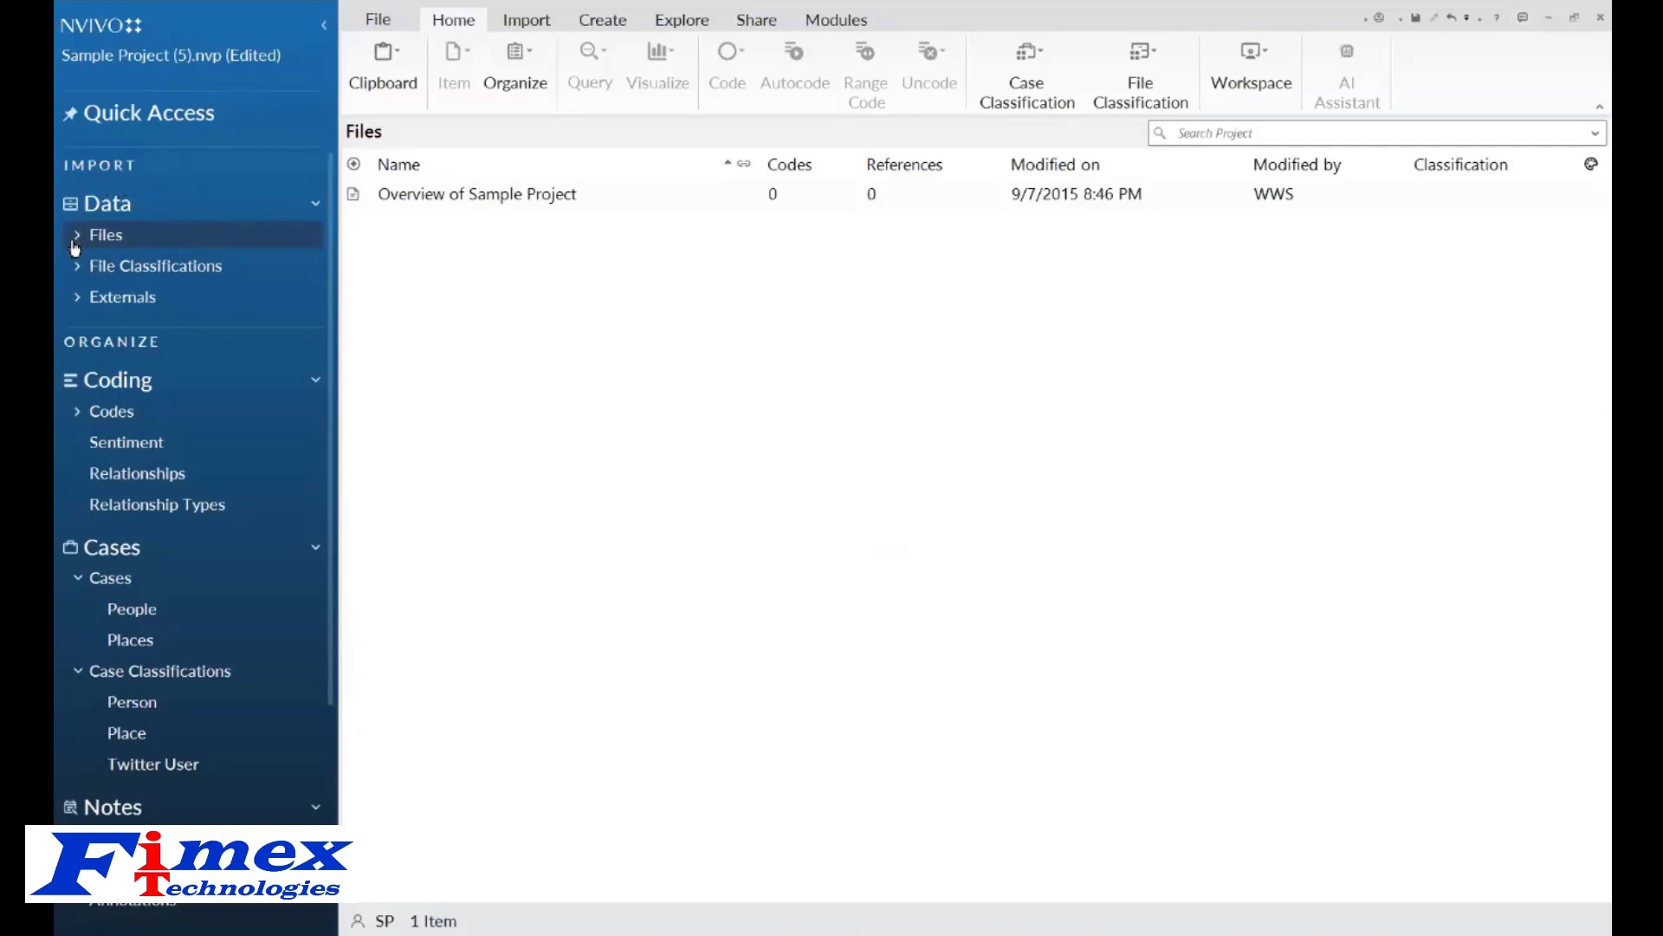
Browse the file folders under Files, from Area and Township through Survey.
click(76, 236)
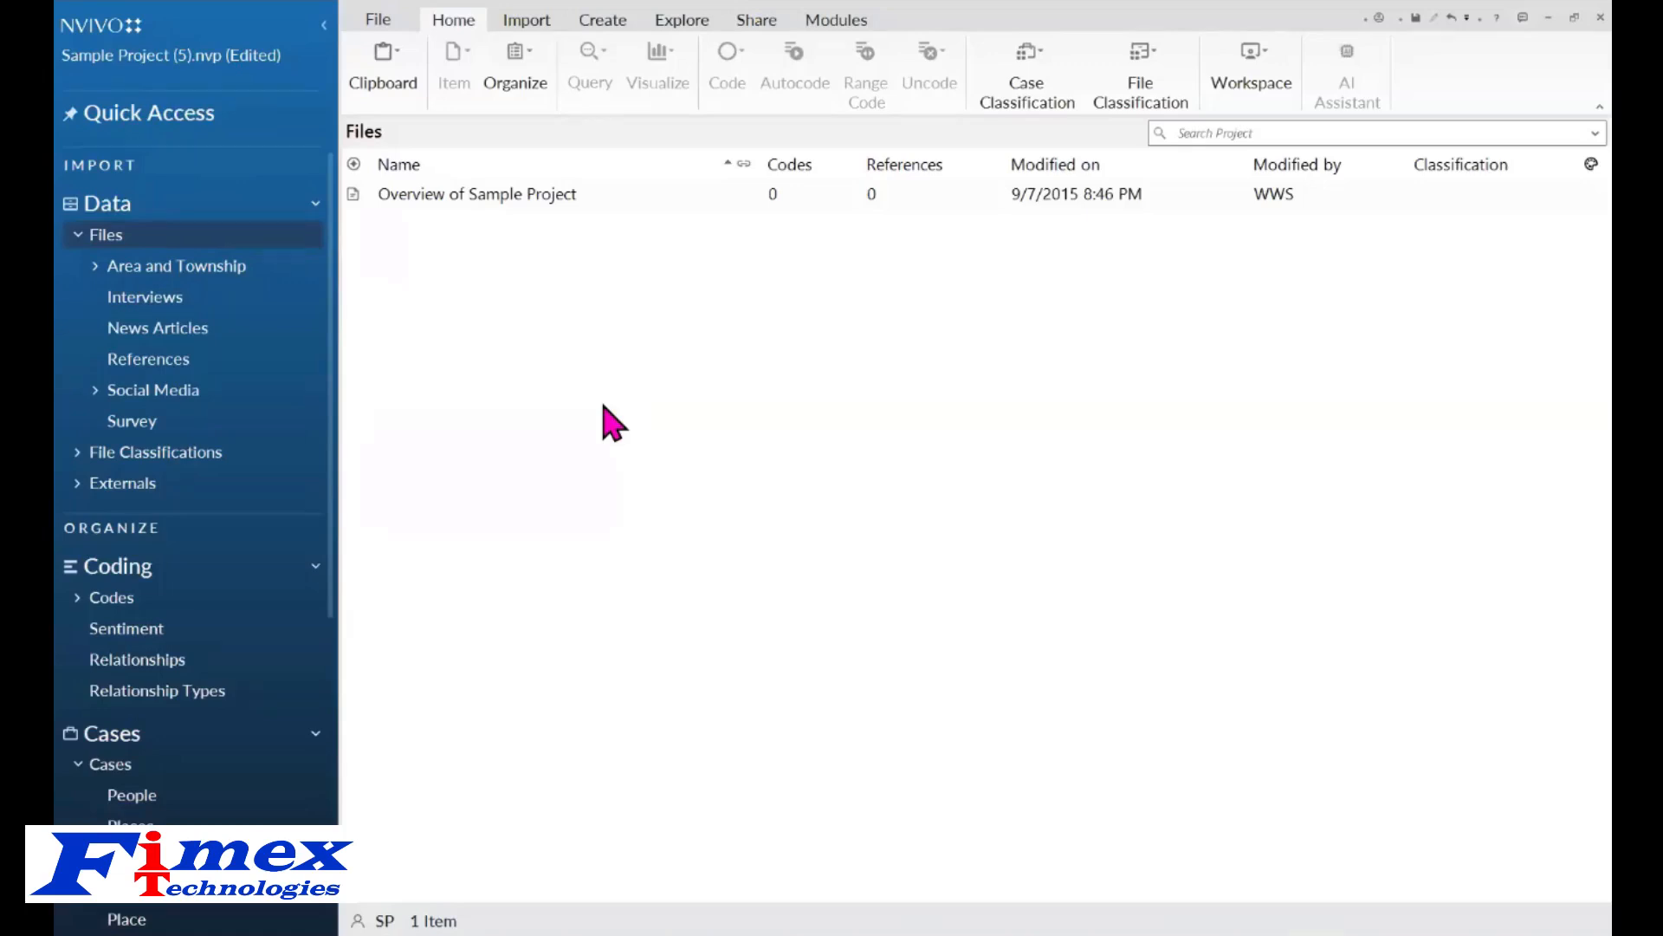
click(155, 275)
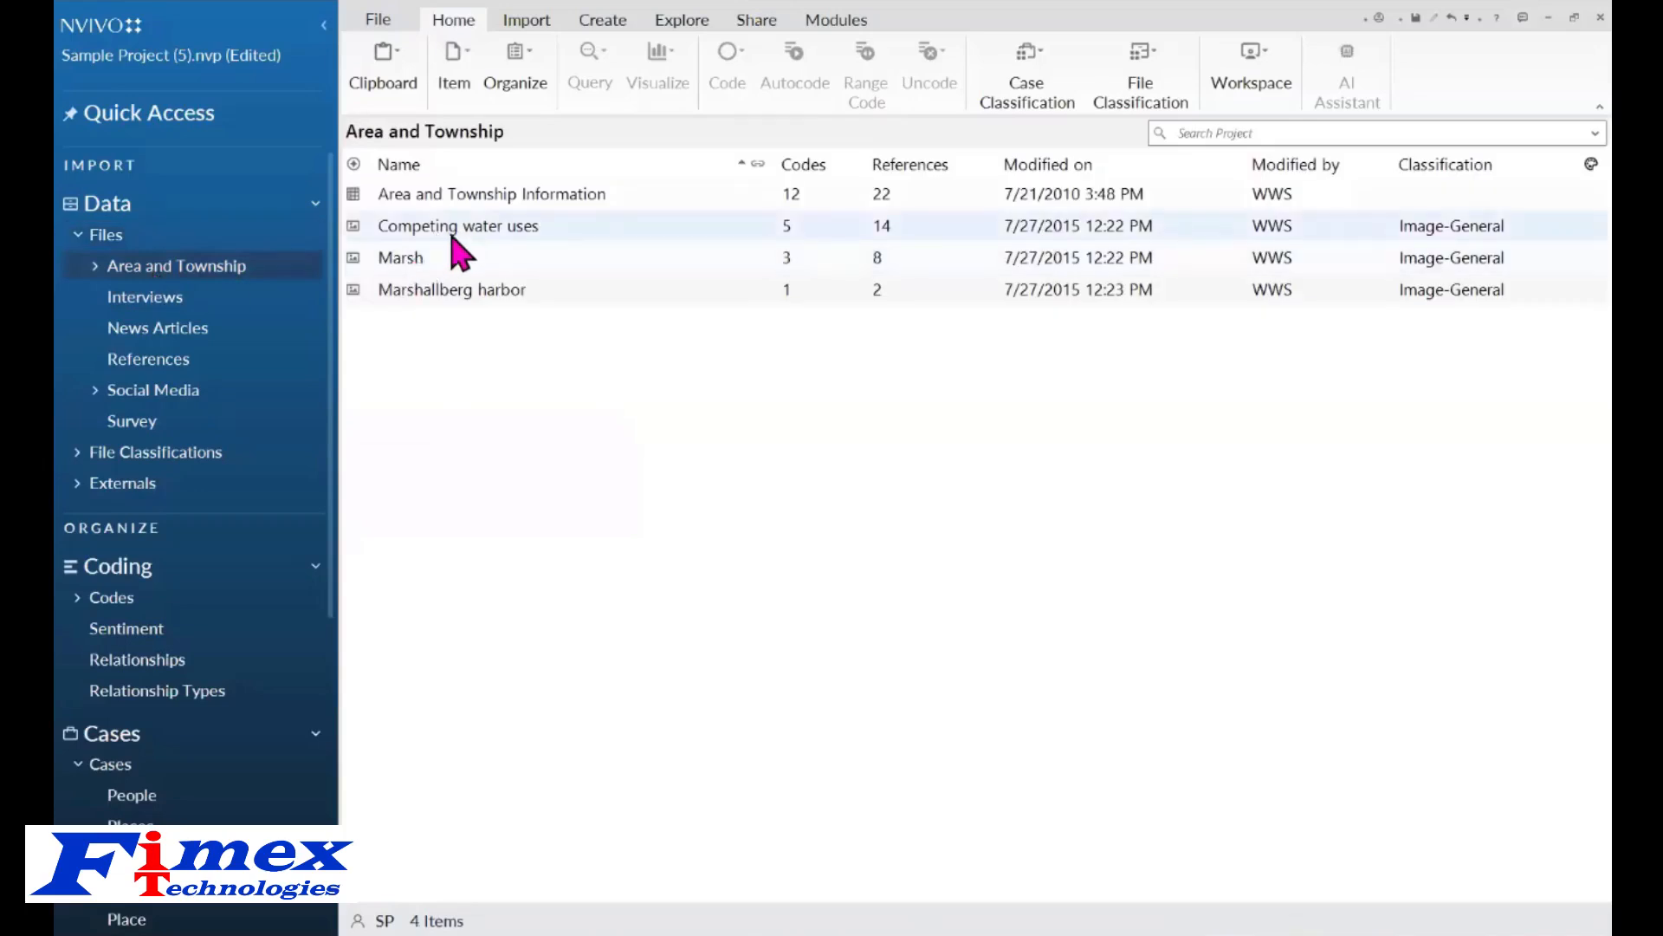
click(145, 299)
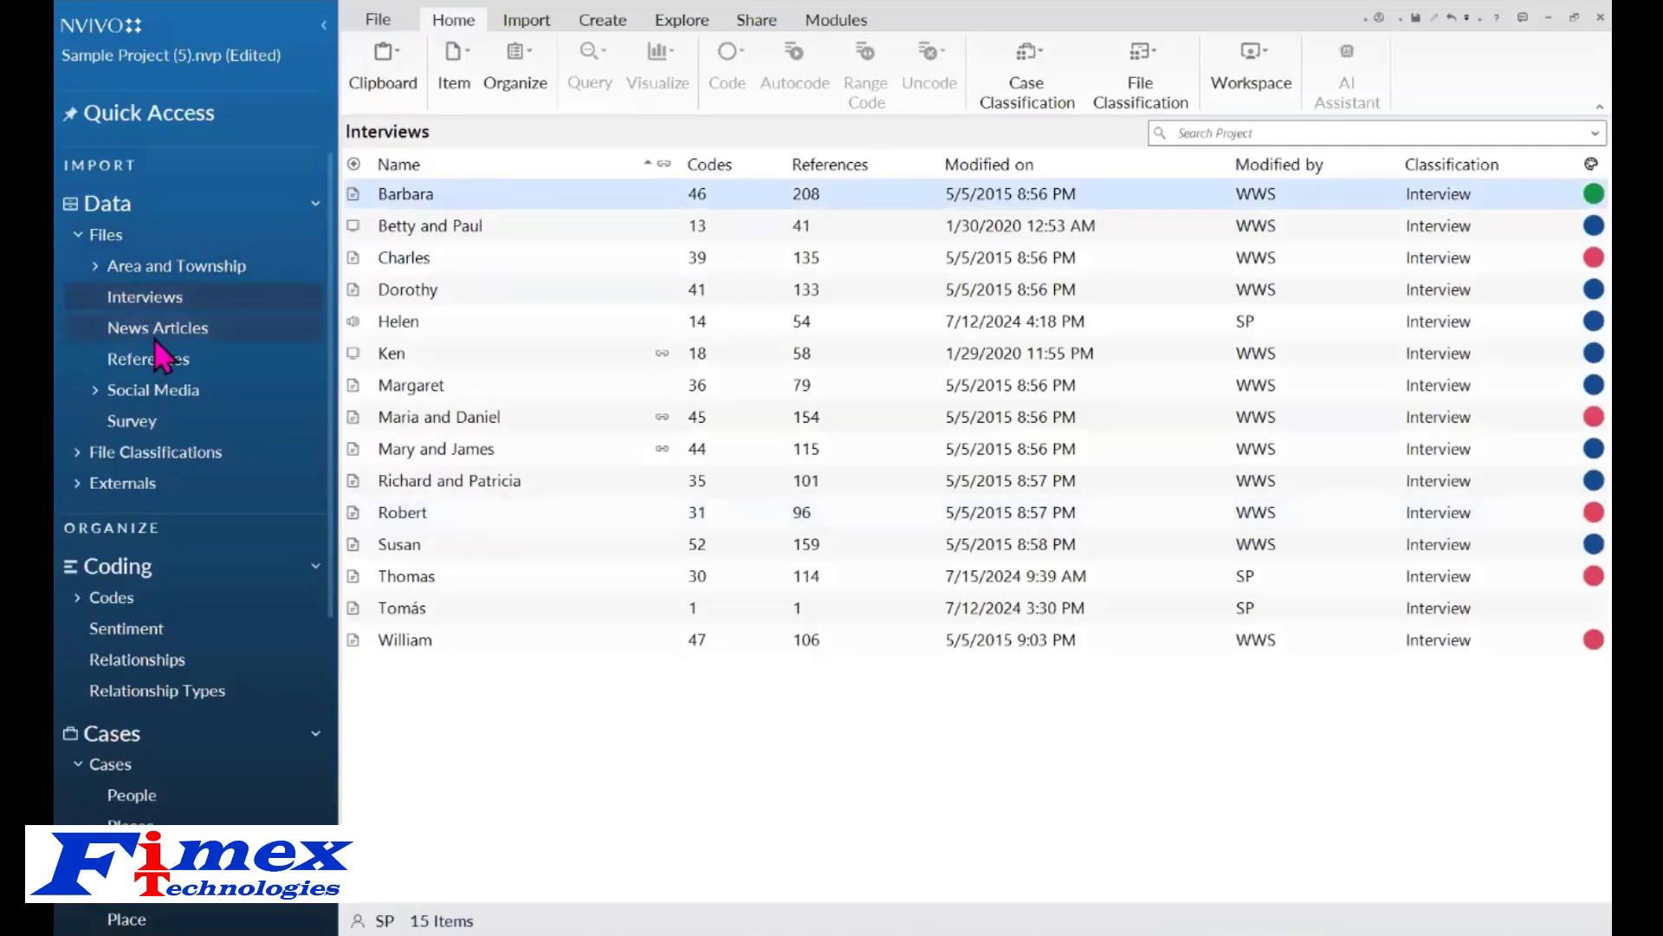
click(199, 331)
click(162, 361)
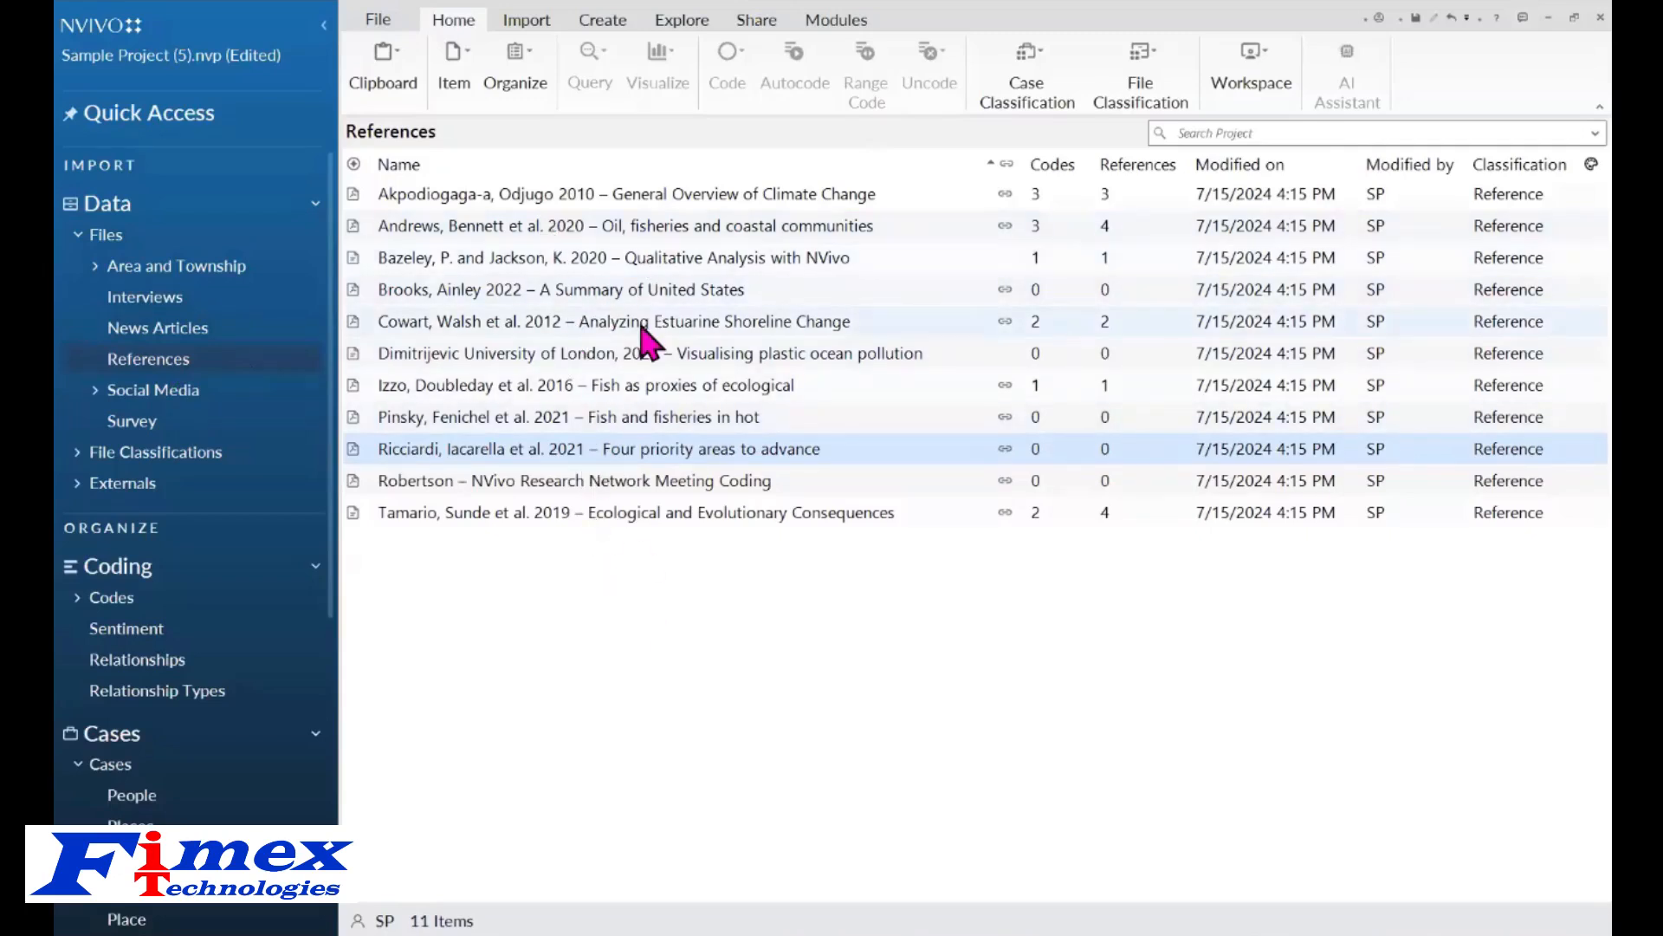
click(154, 391)
click(134, 422)
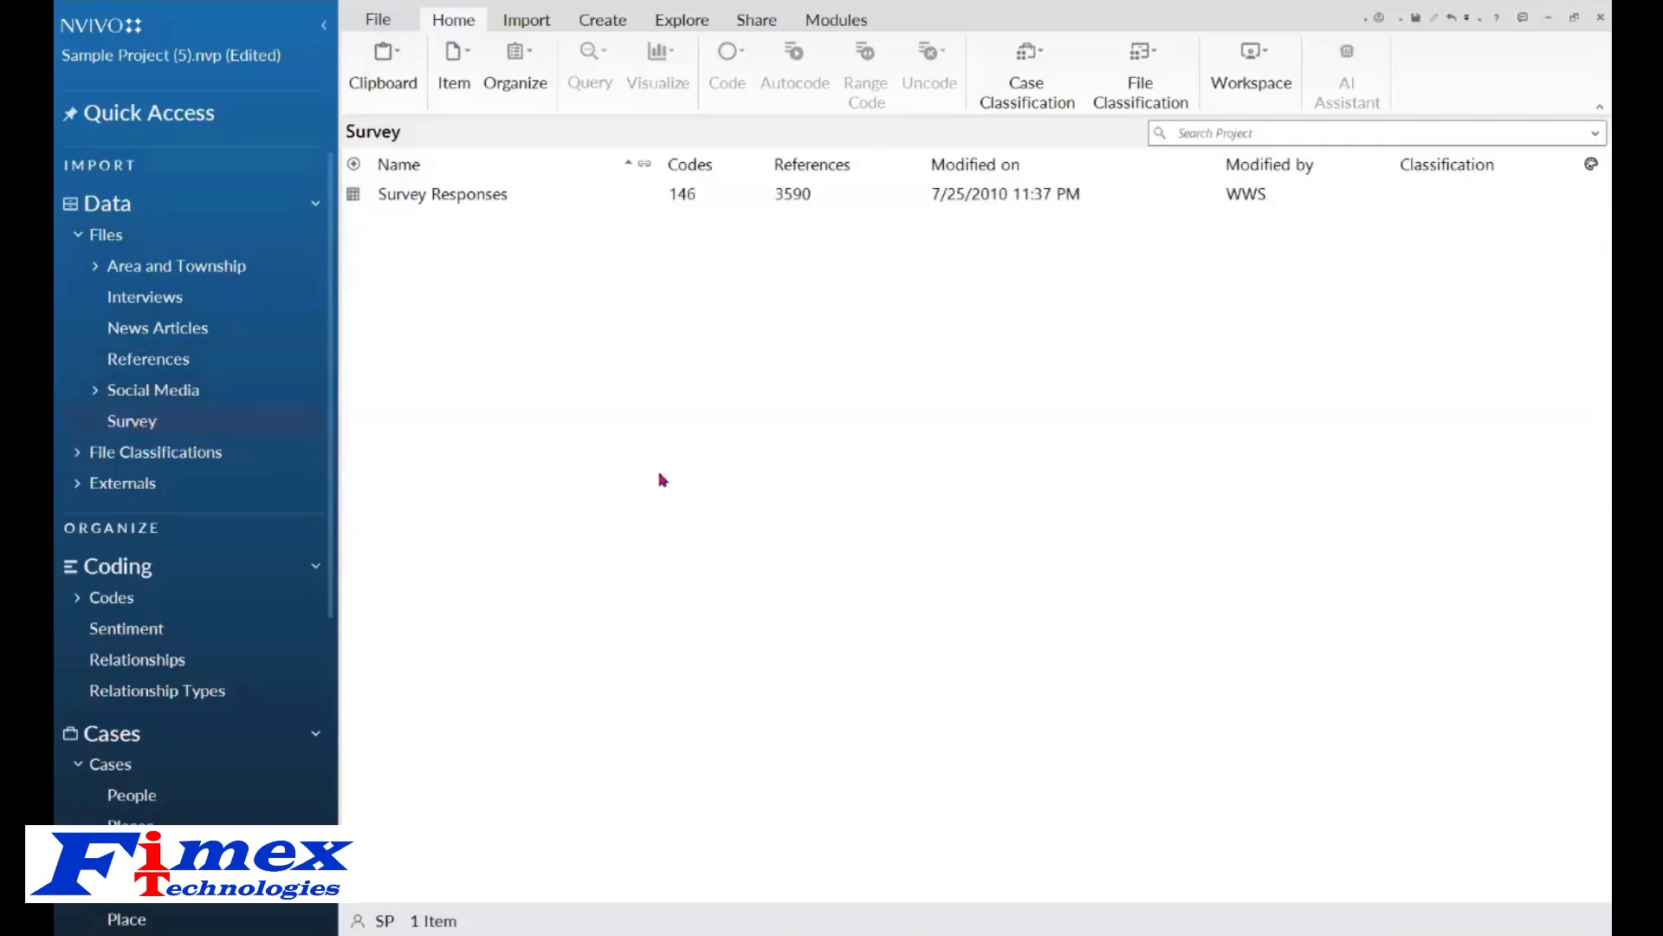
click(526, 22)
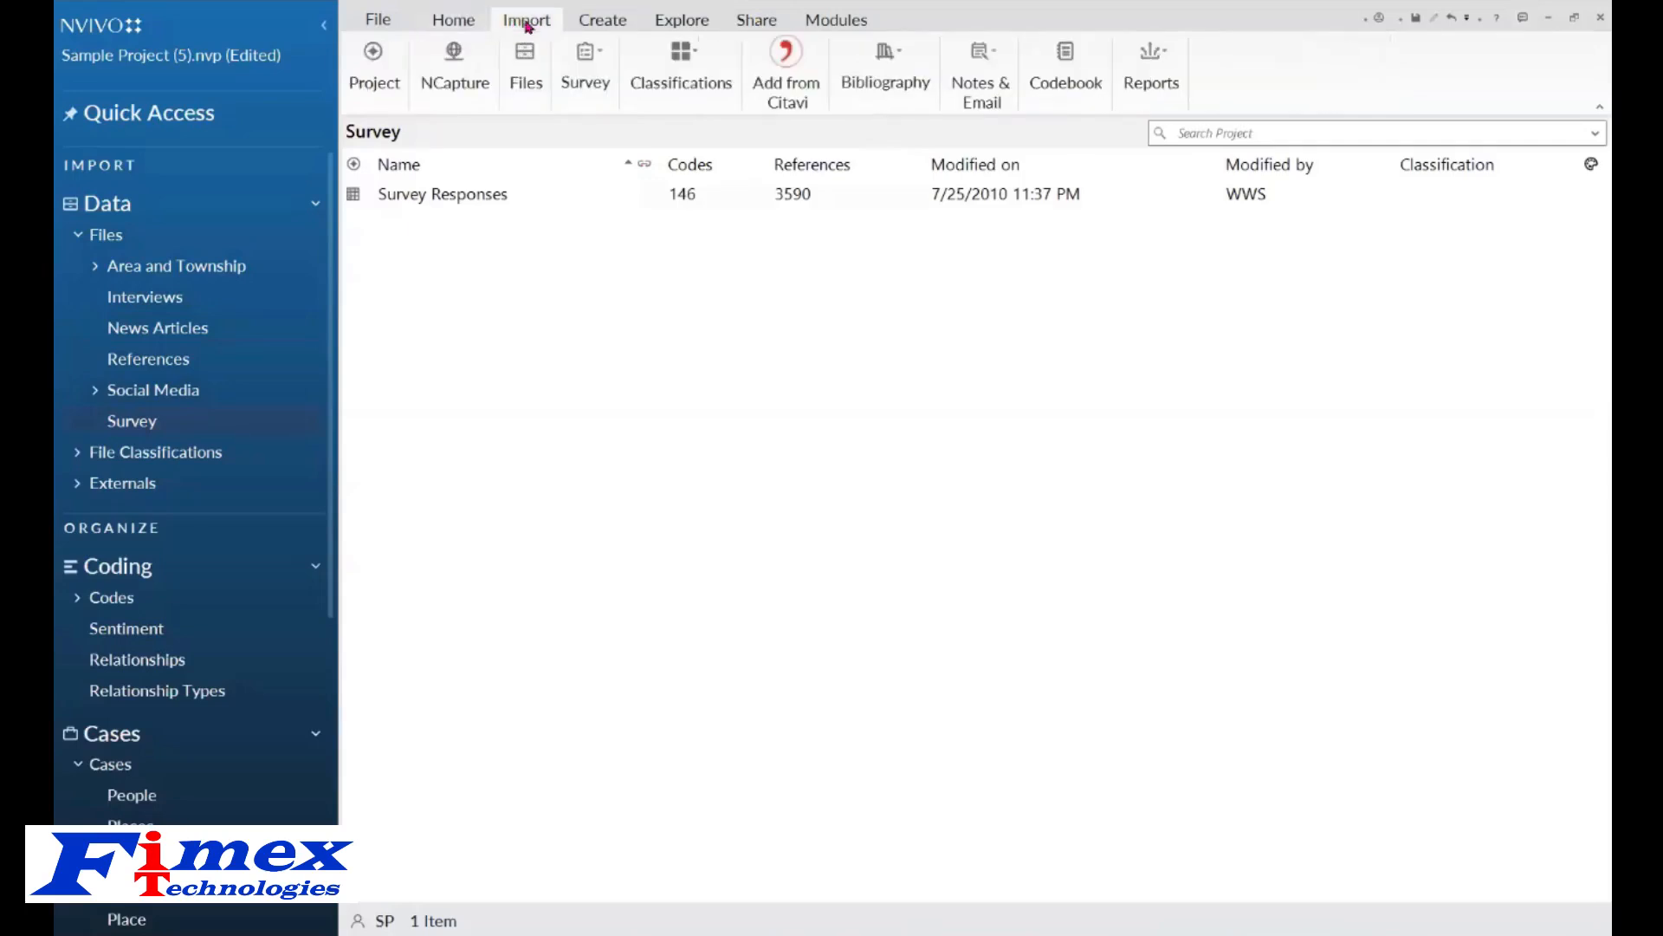
click(598, 55)
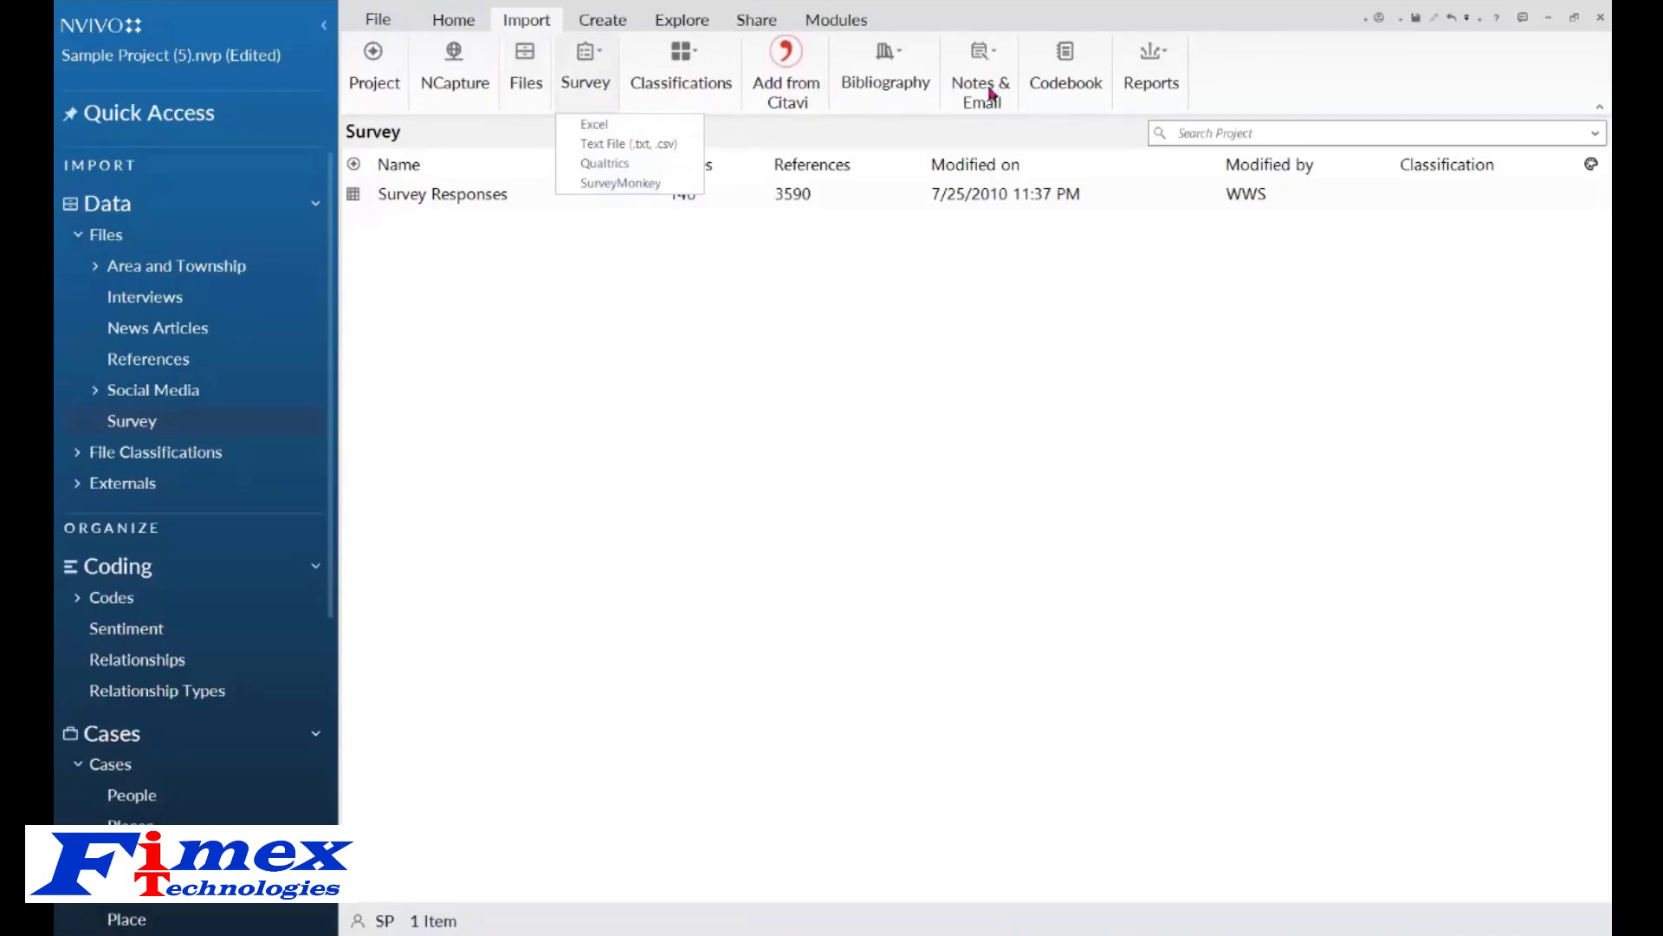
click(801, 472)
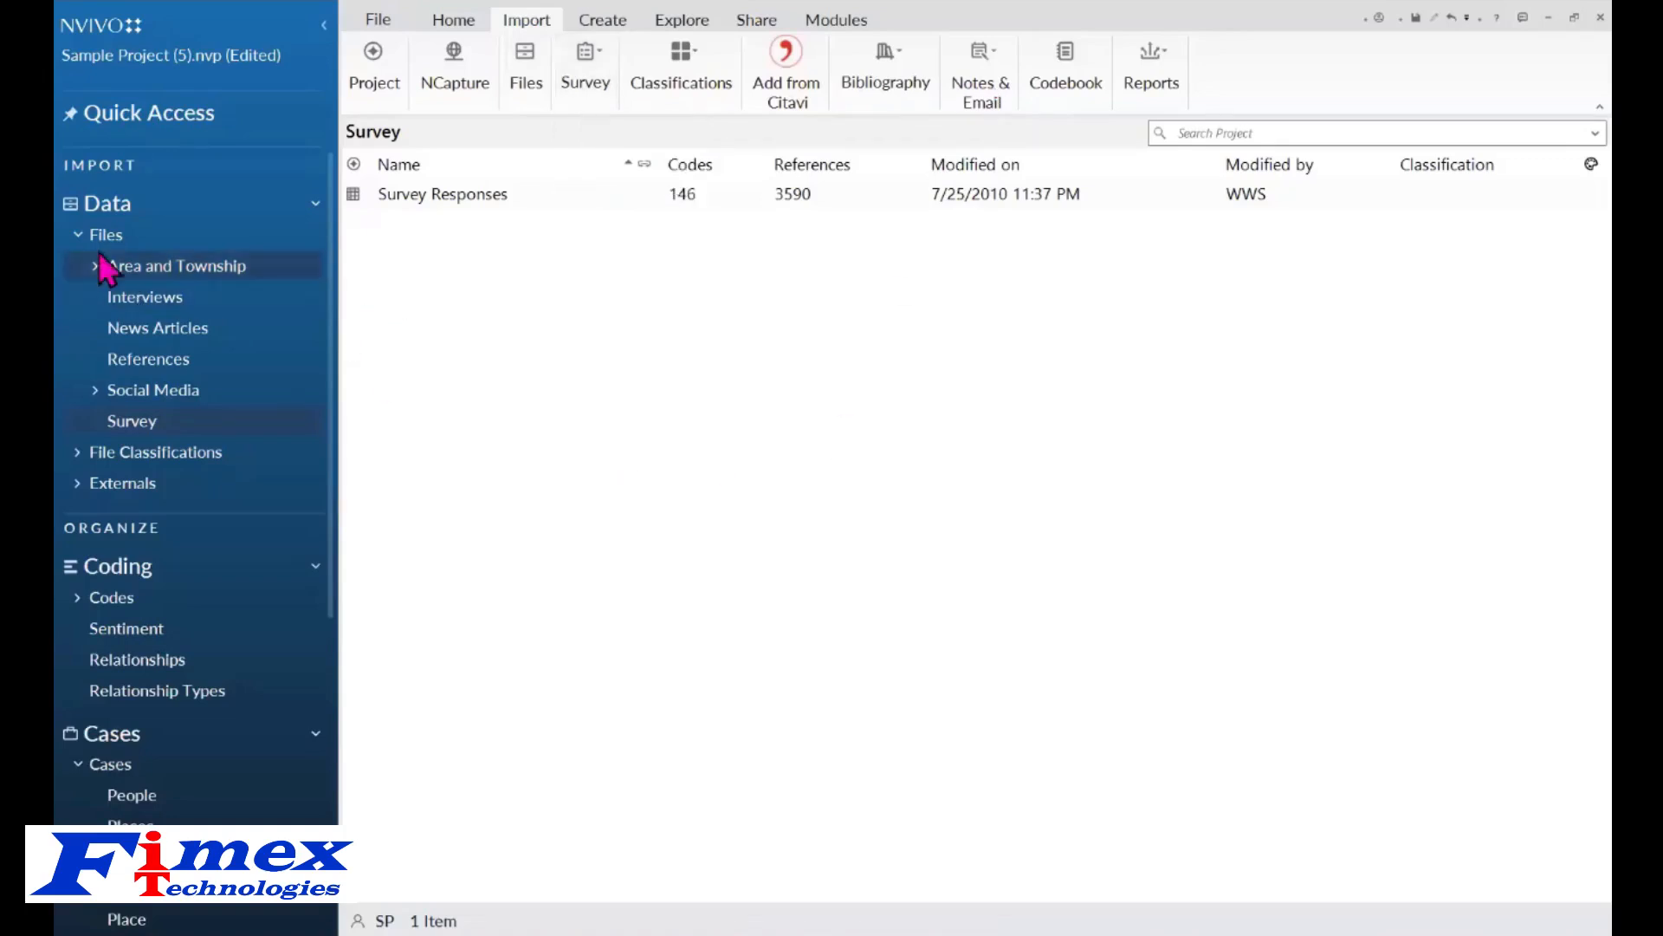
Examine the Codes list, the People cases and the attributes of a case in the Person classification.
click(79, 237)
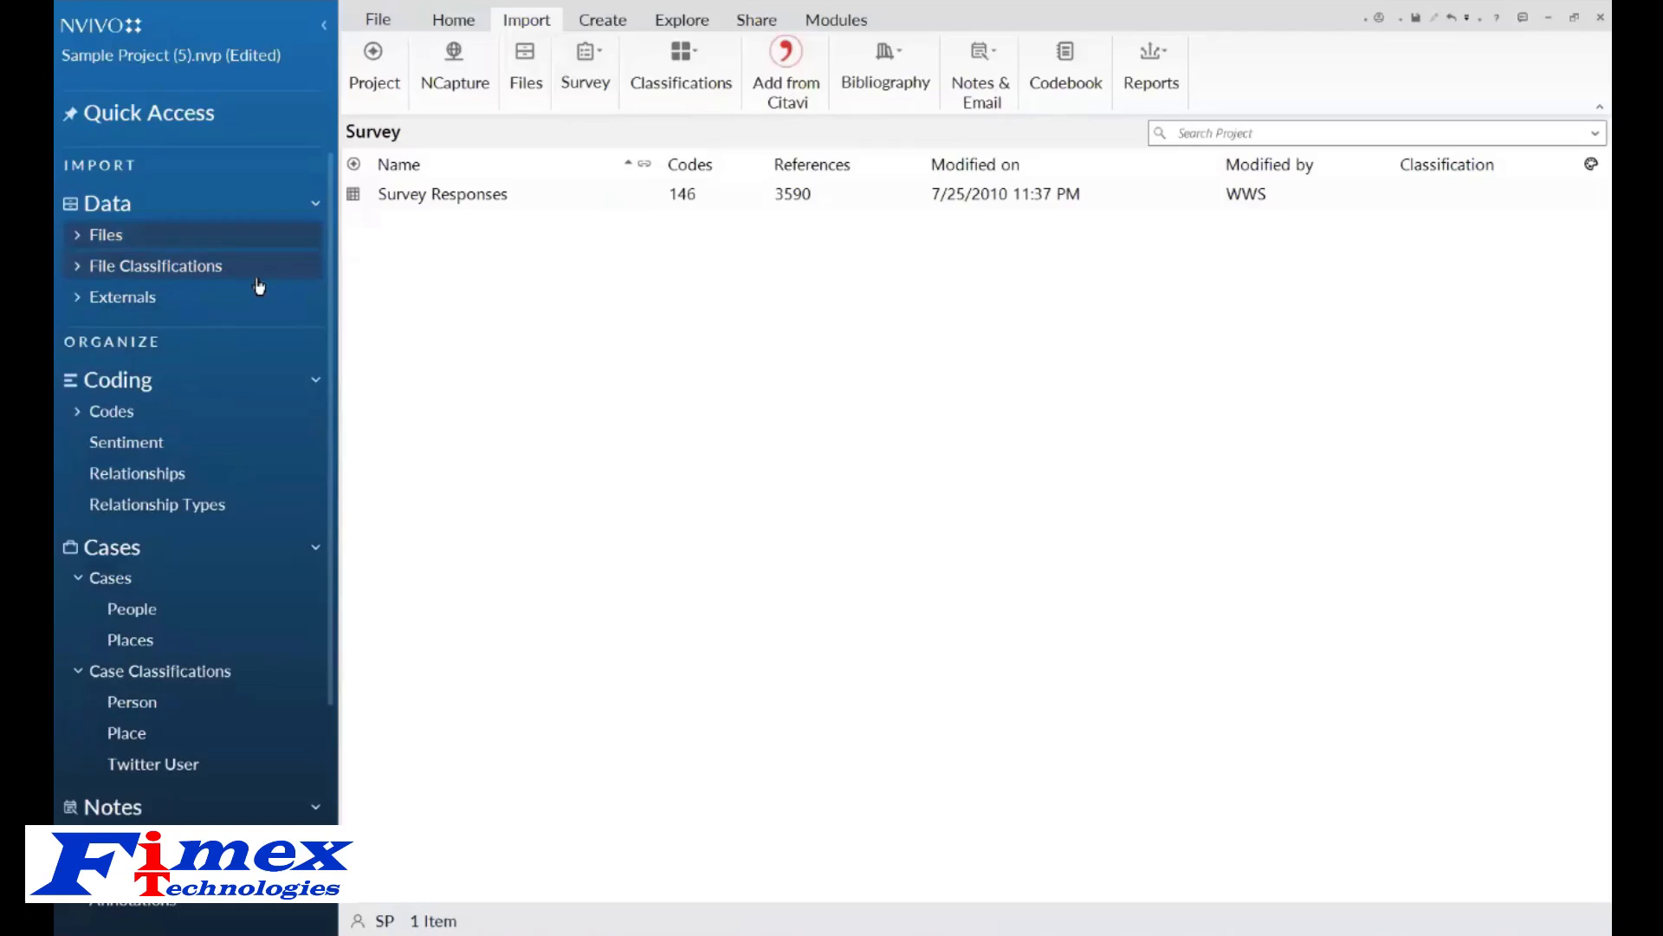
click(105, 417)
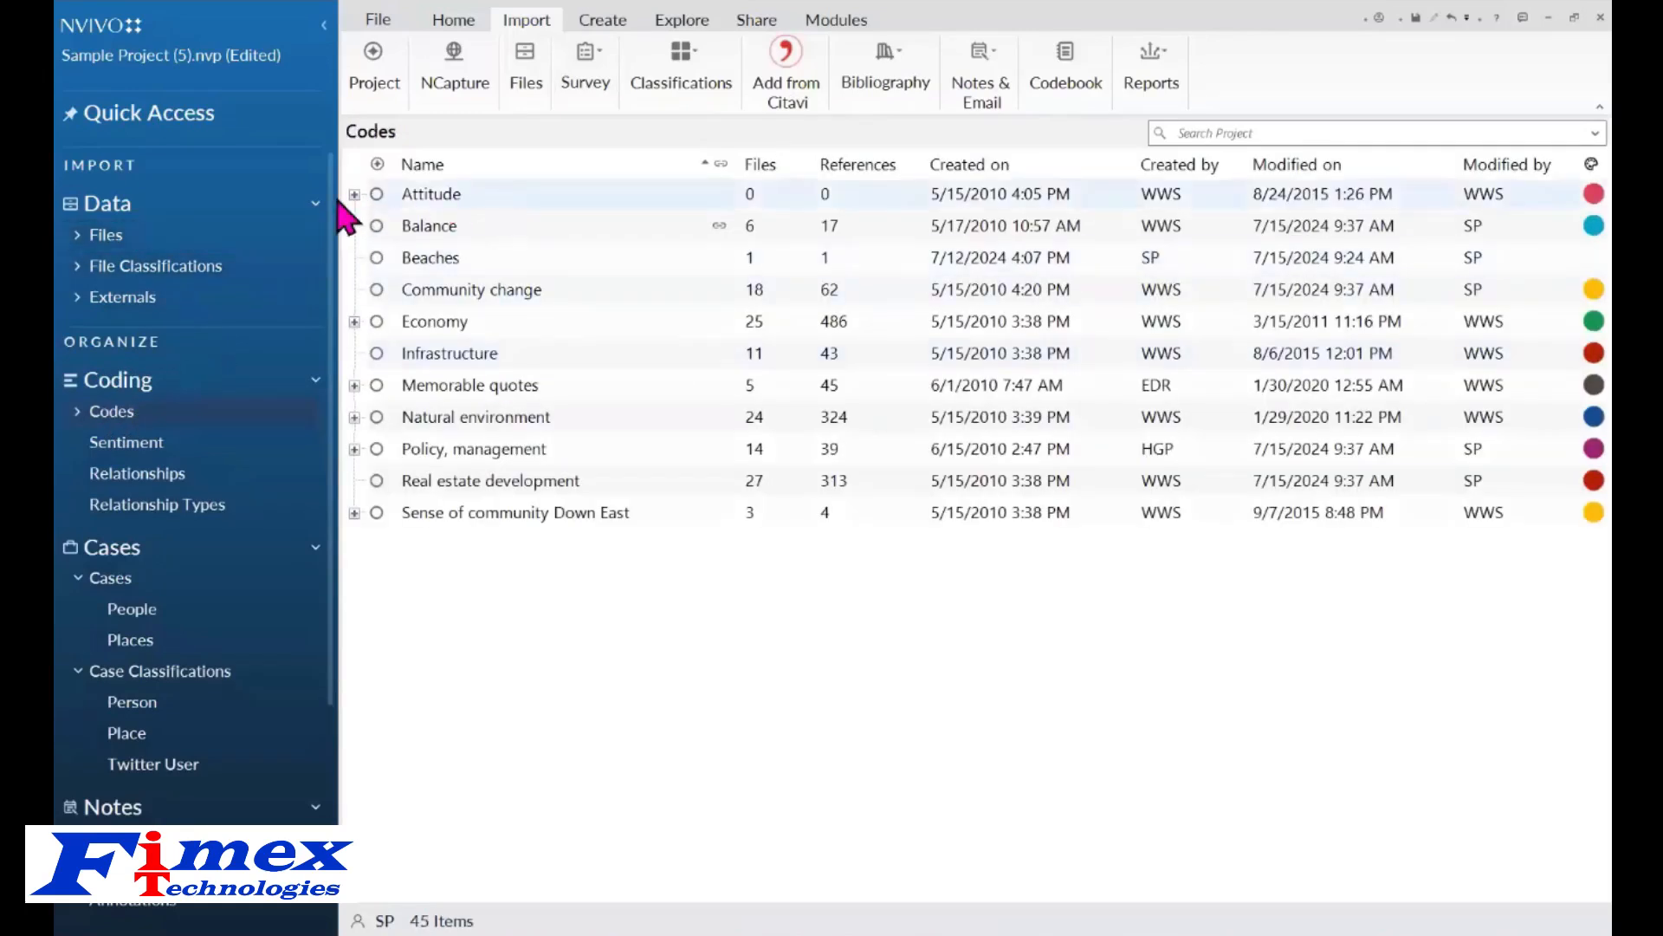
click(354, 196)
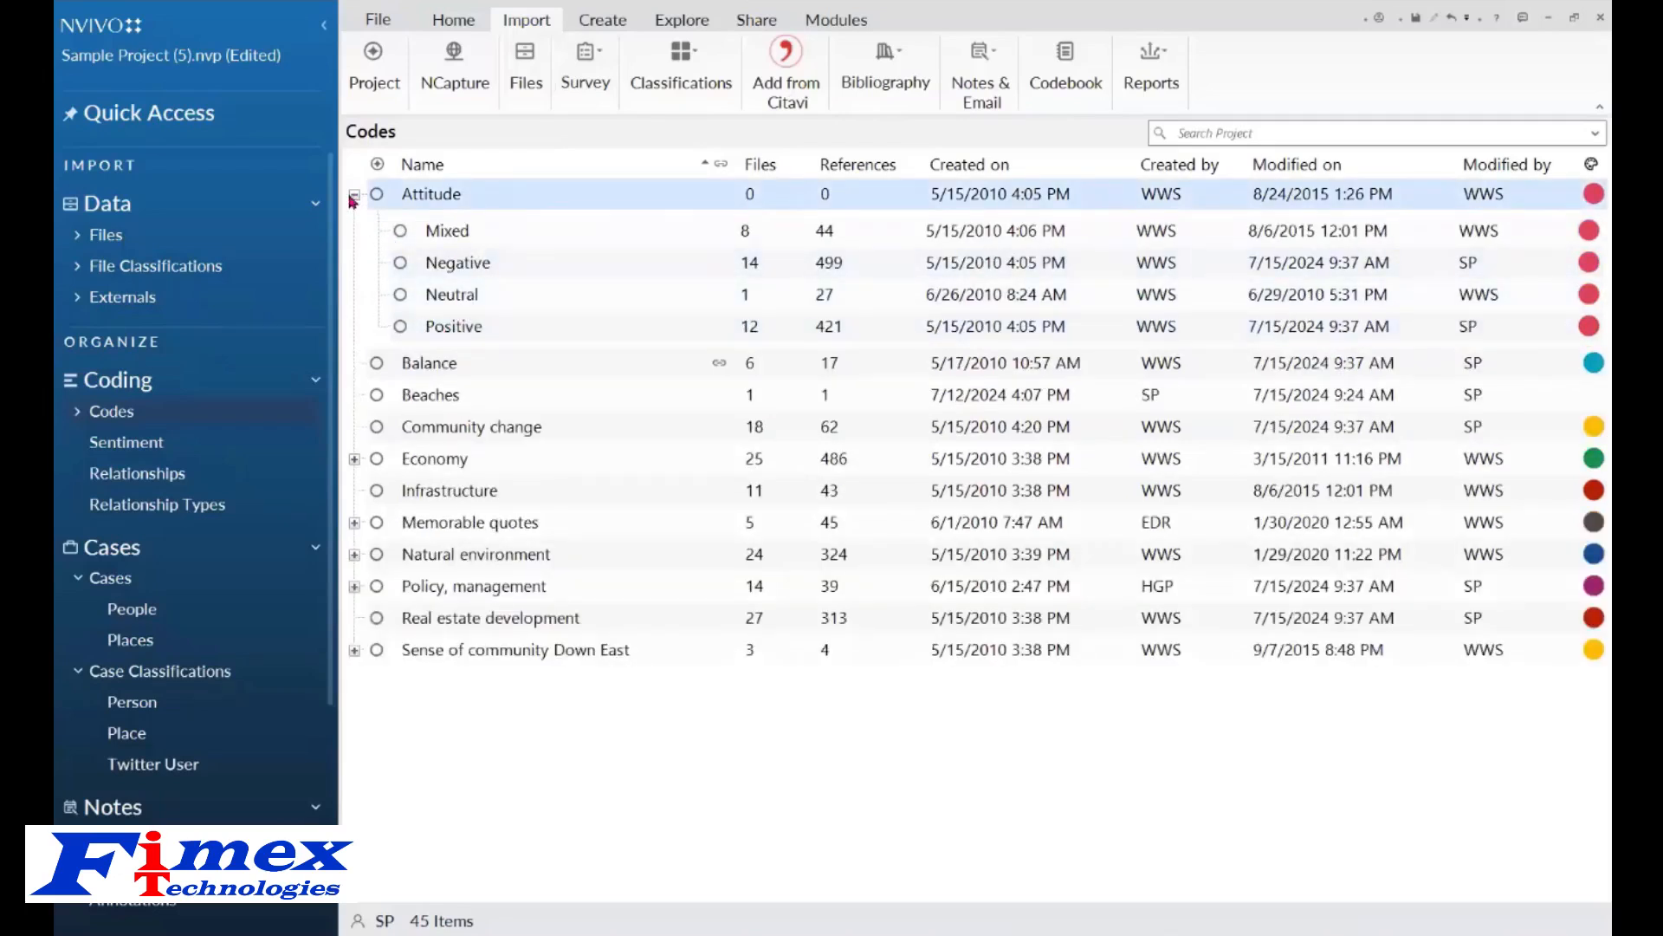
click(354, 196)
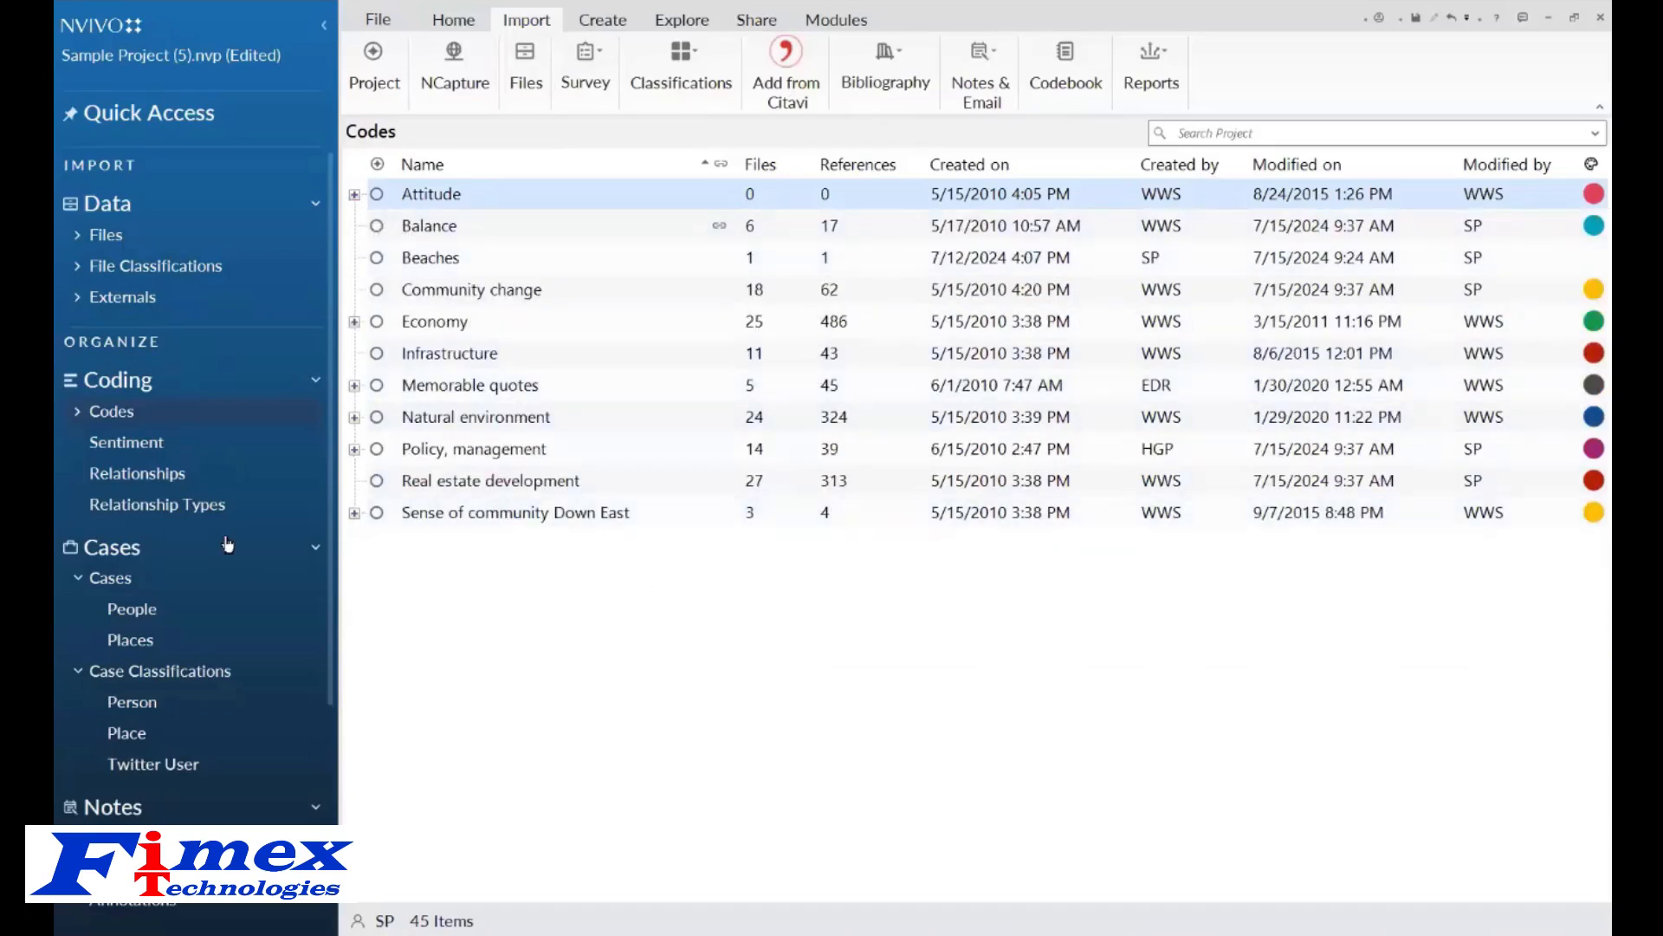
click(130, 611)
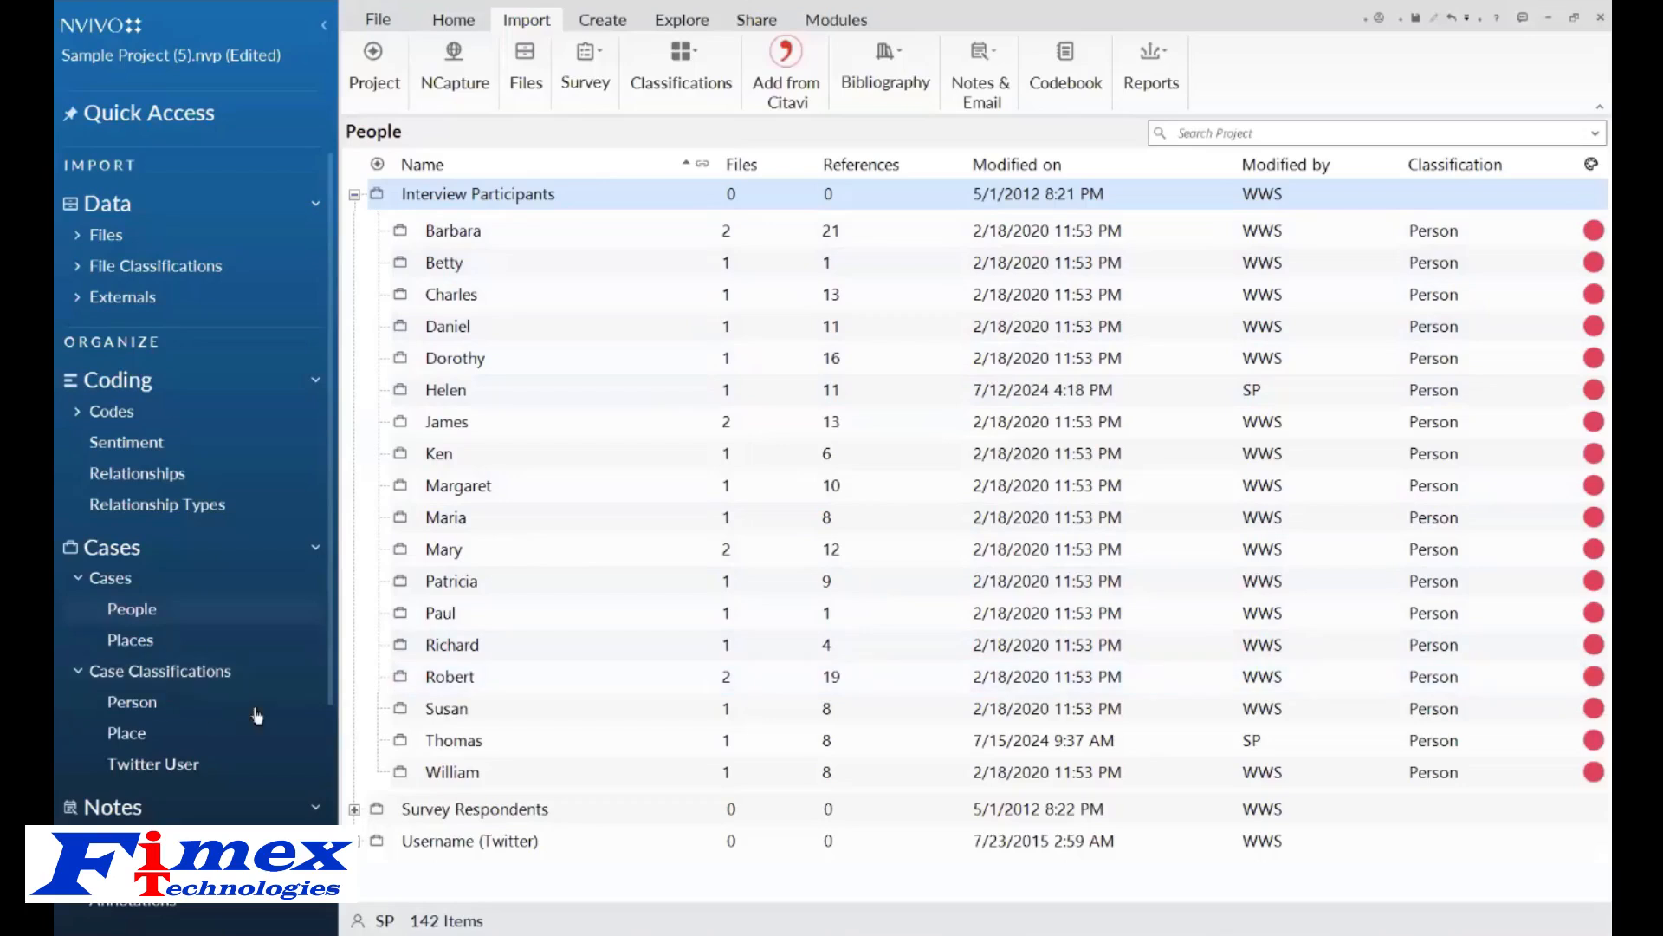
click(135, 708)
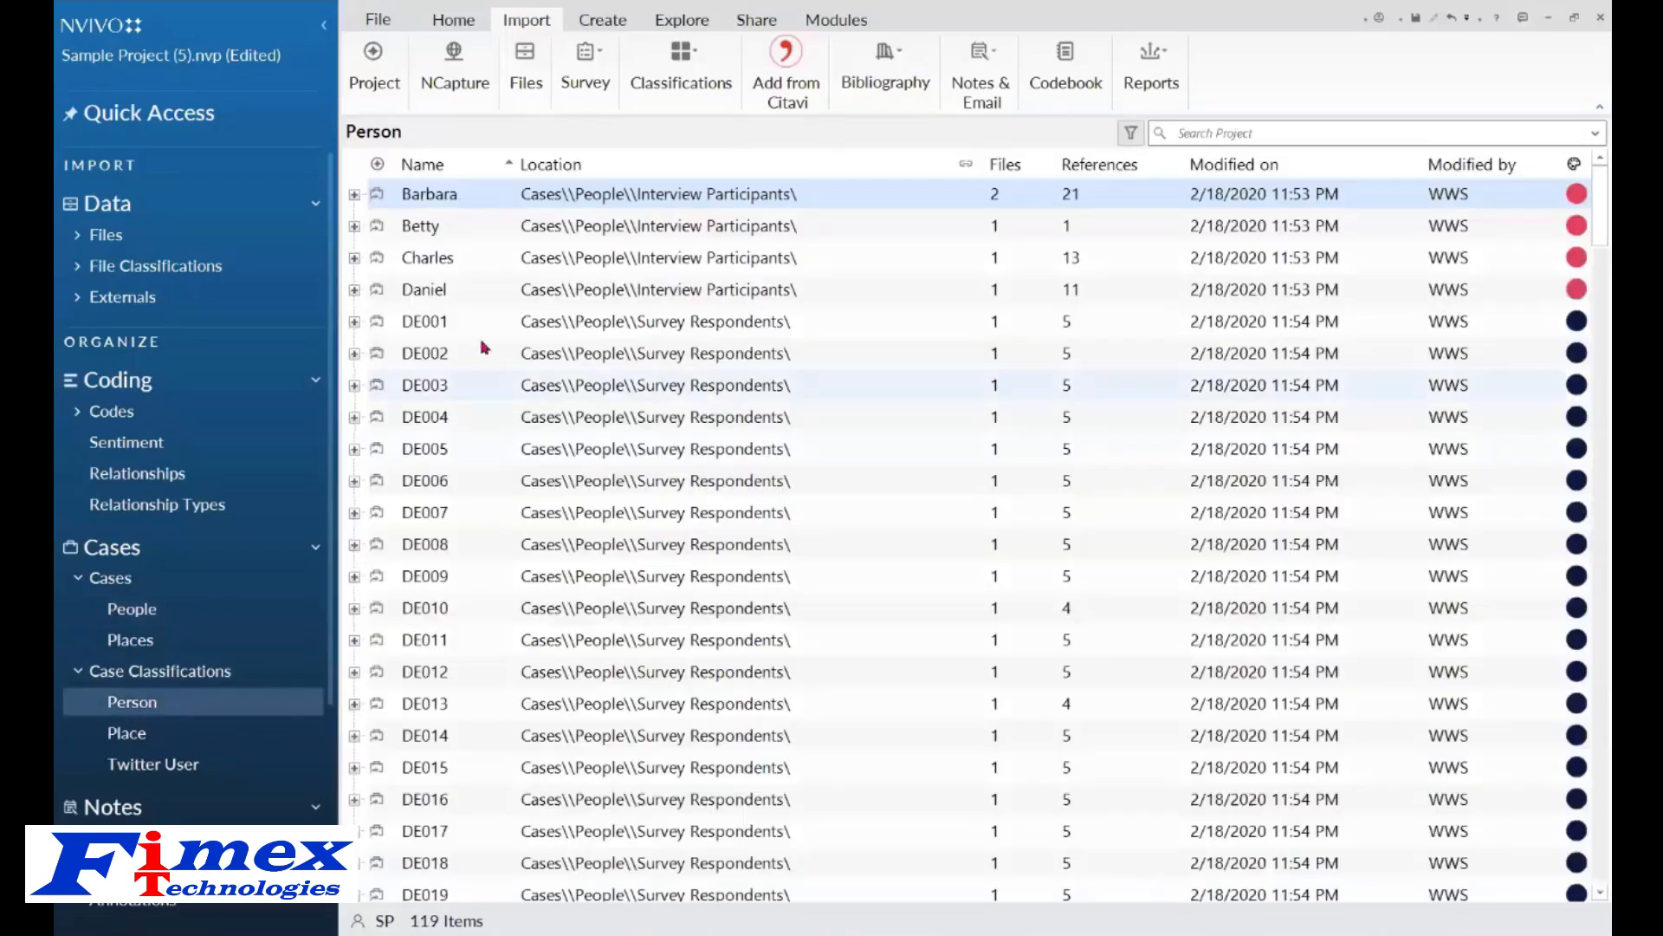
click(354, 195)
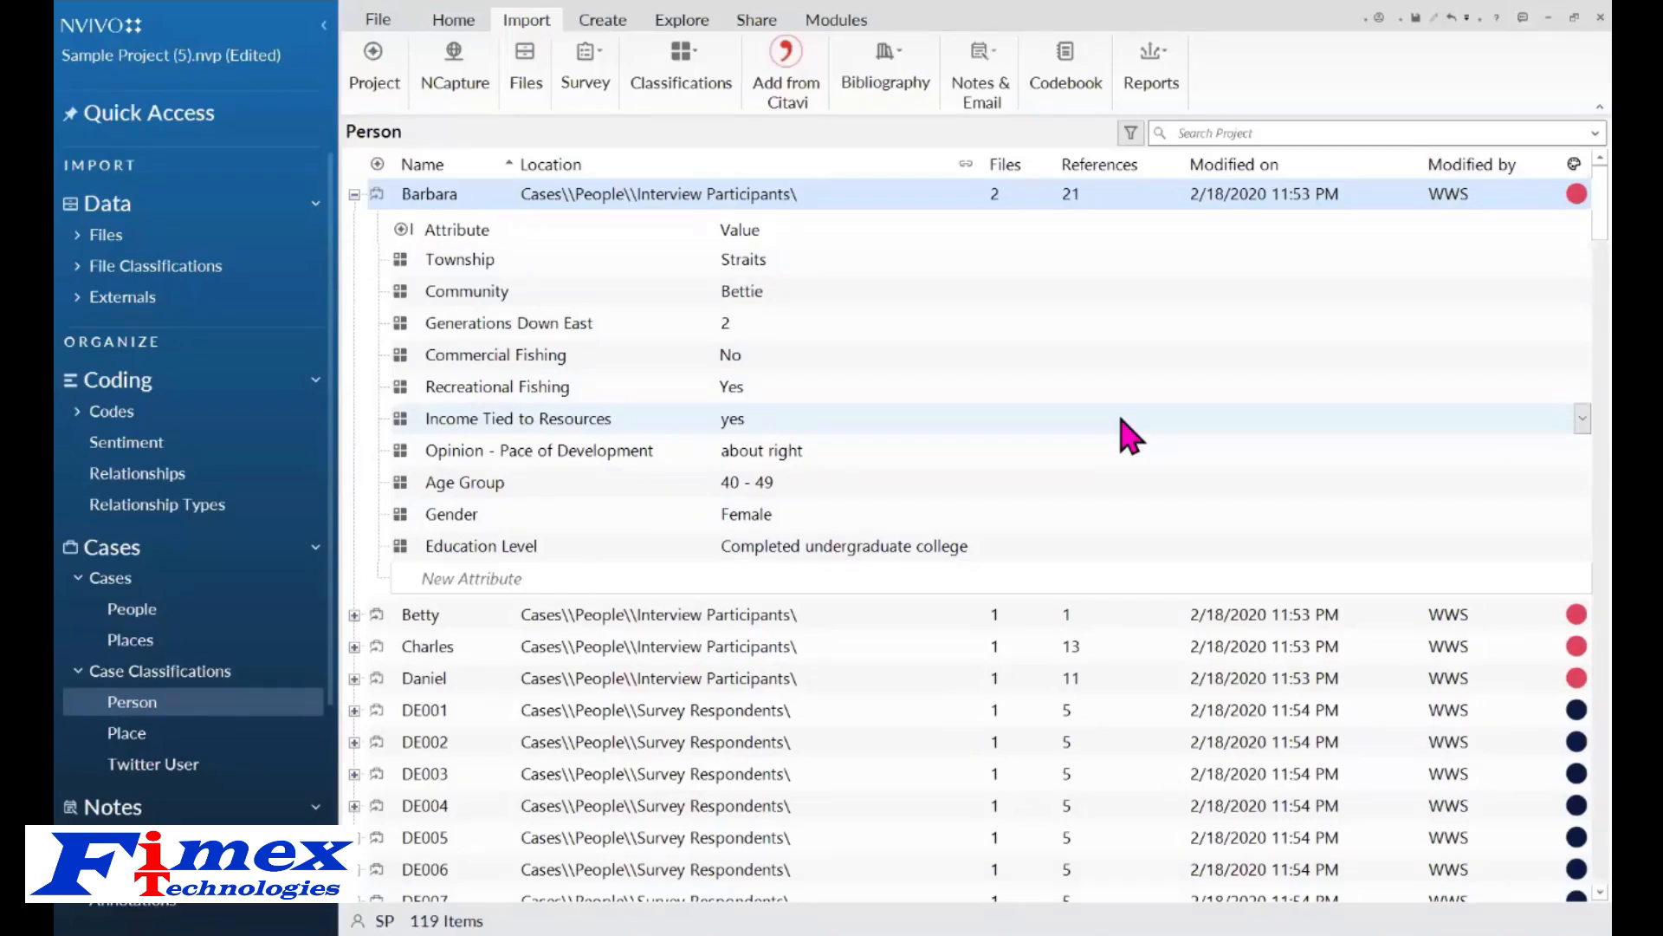
click(355, 196)
click(78, 581)
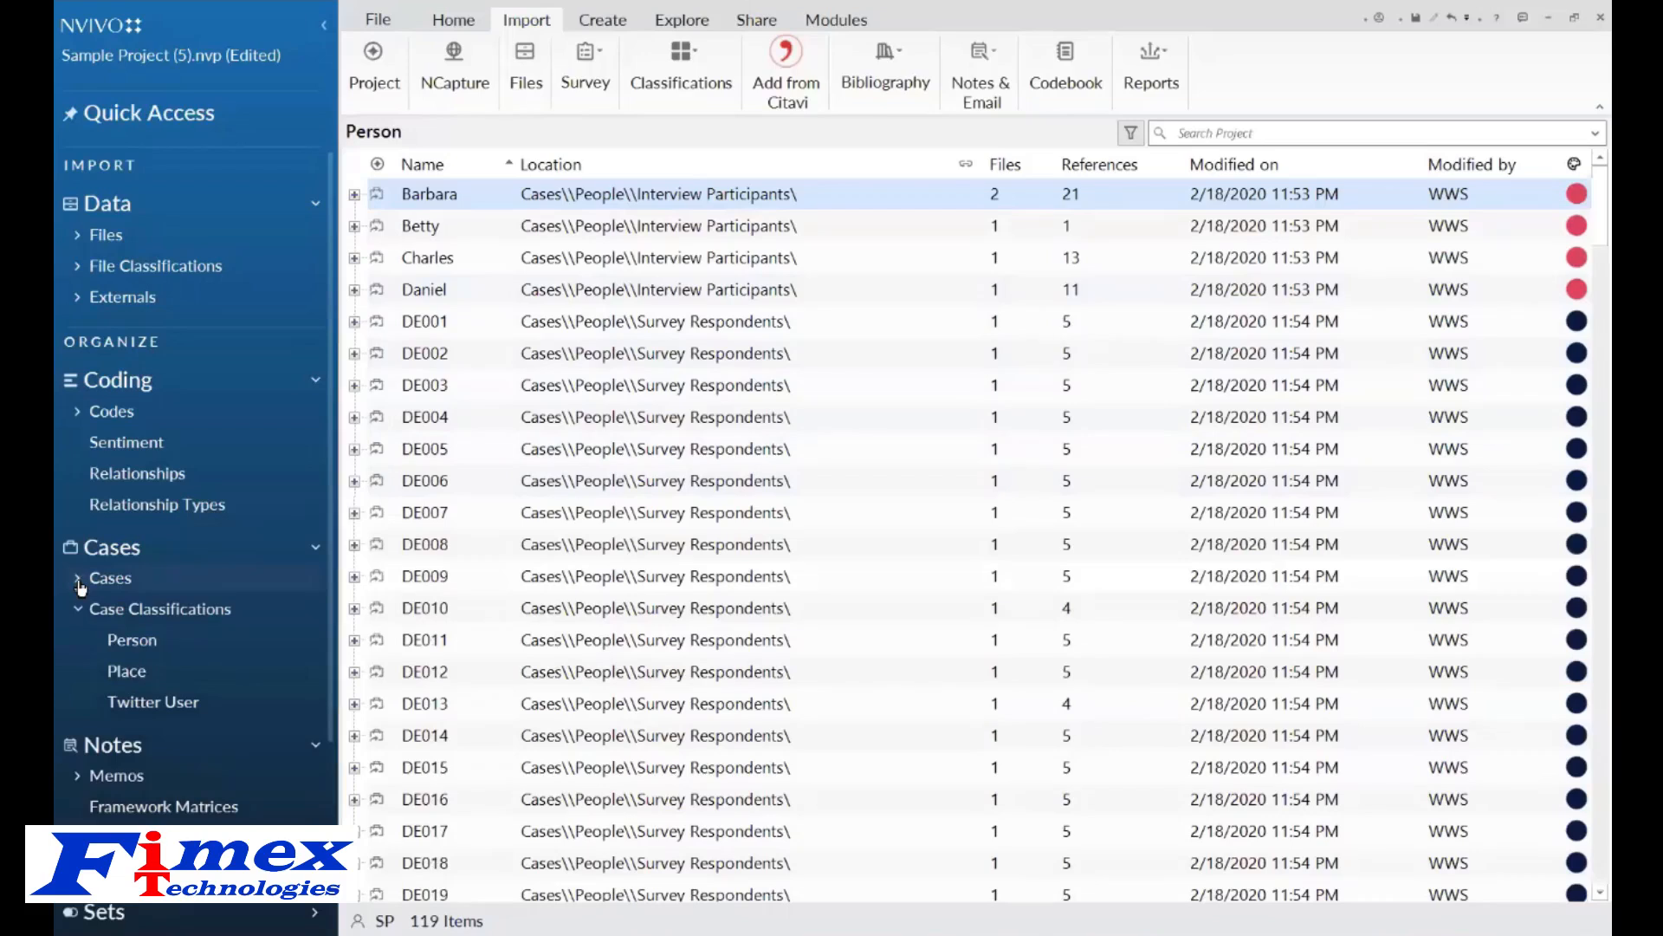
Browse the Memos, Query Criteria and Maps sections of the project.
drag(335, 509, 342, 667)
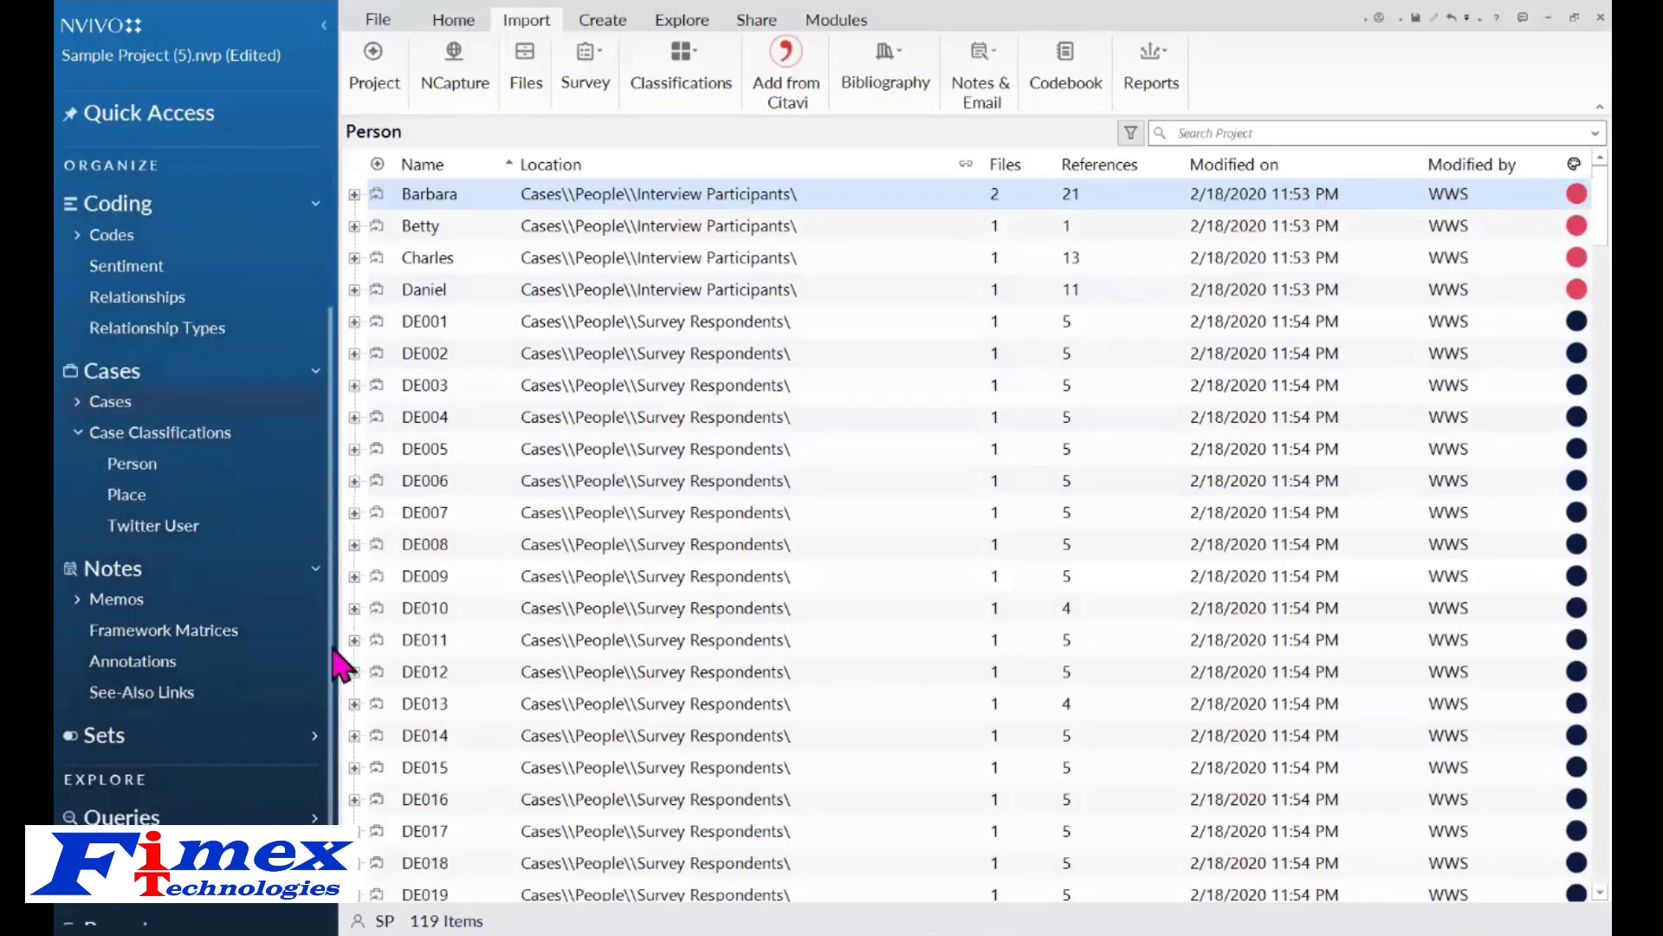
click(113, 599)
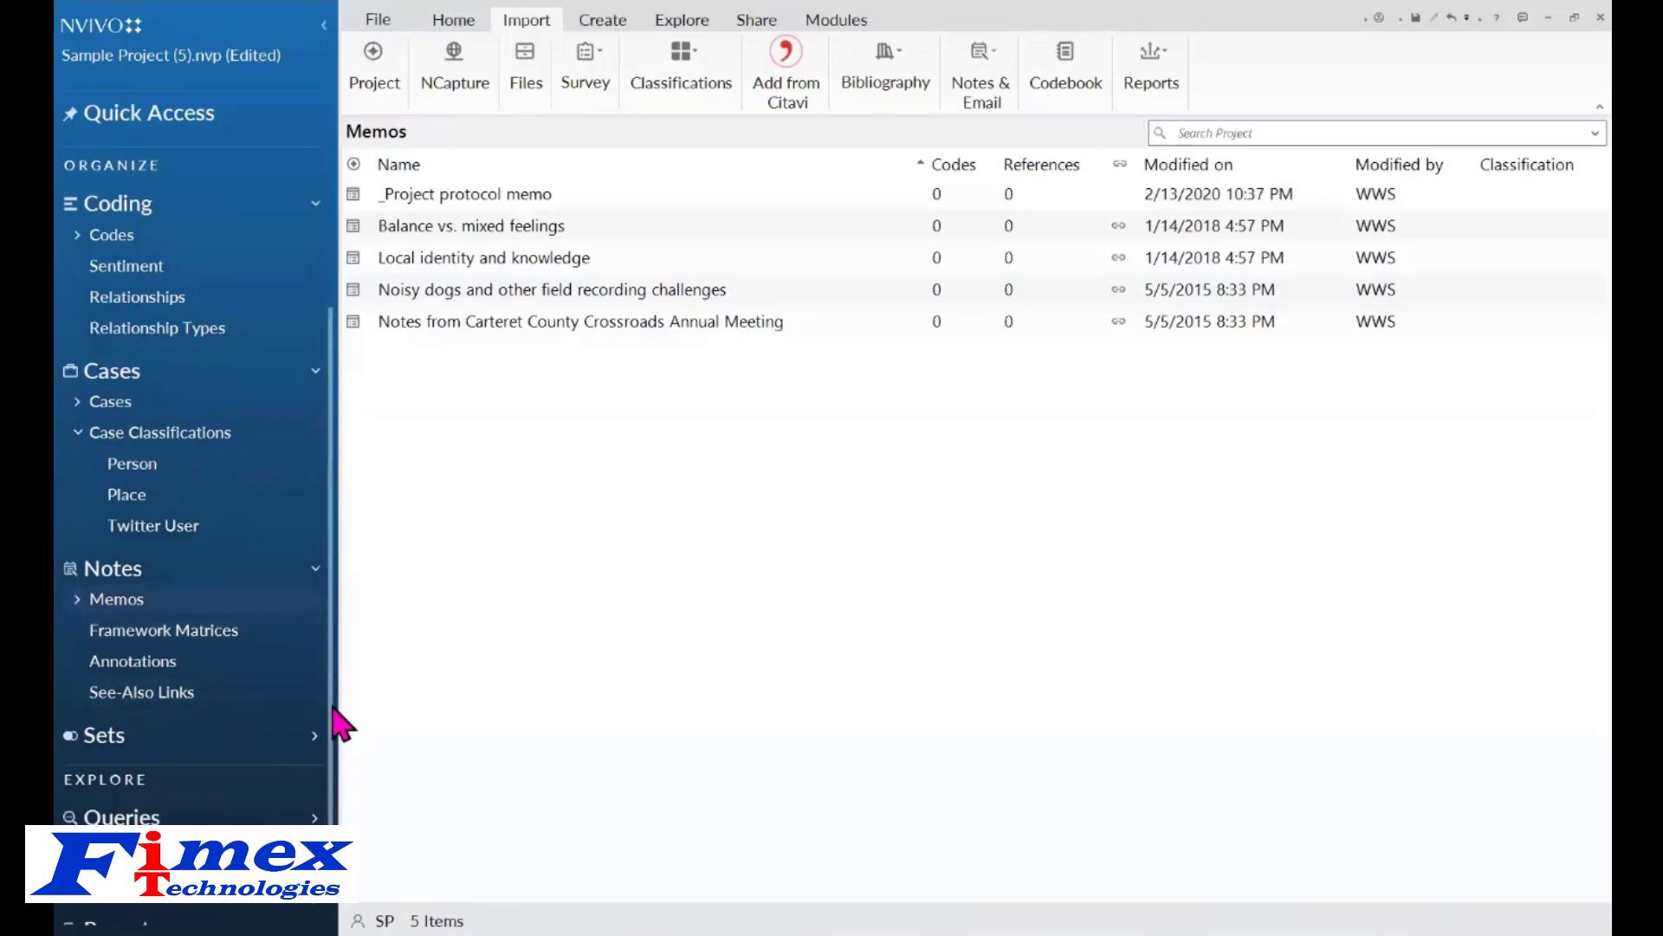
scroll(302, 742, down, 1)
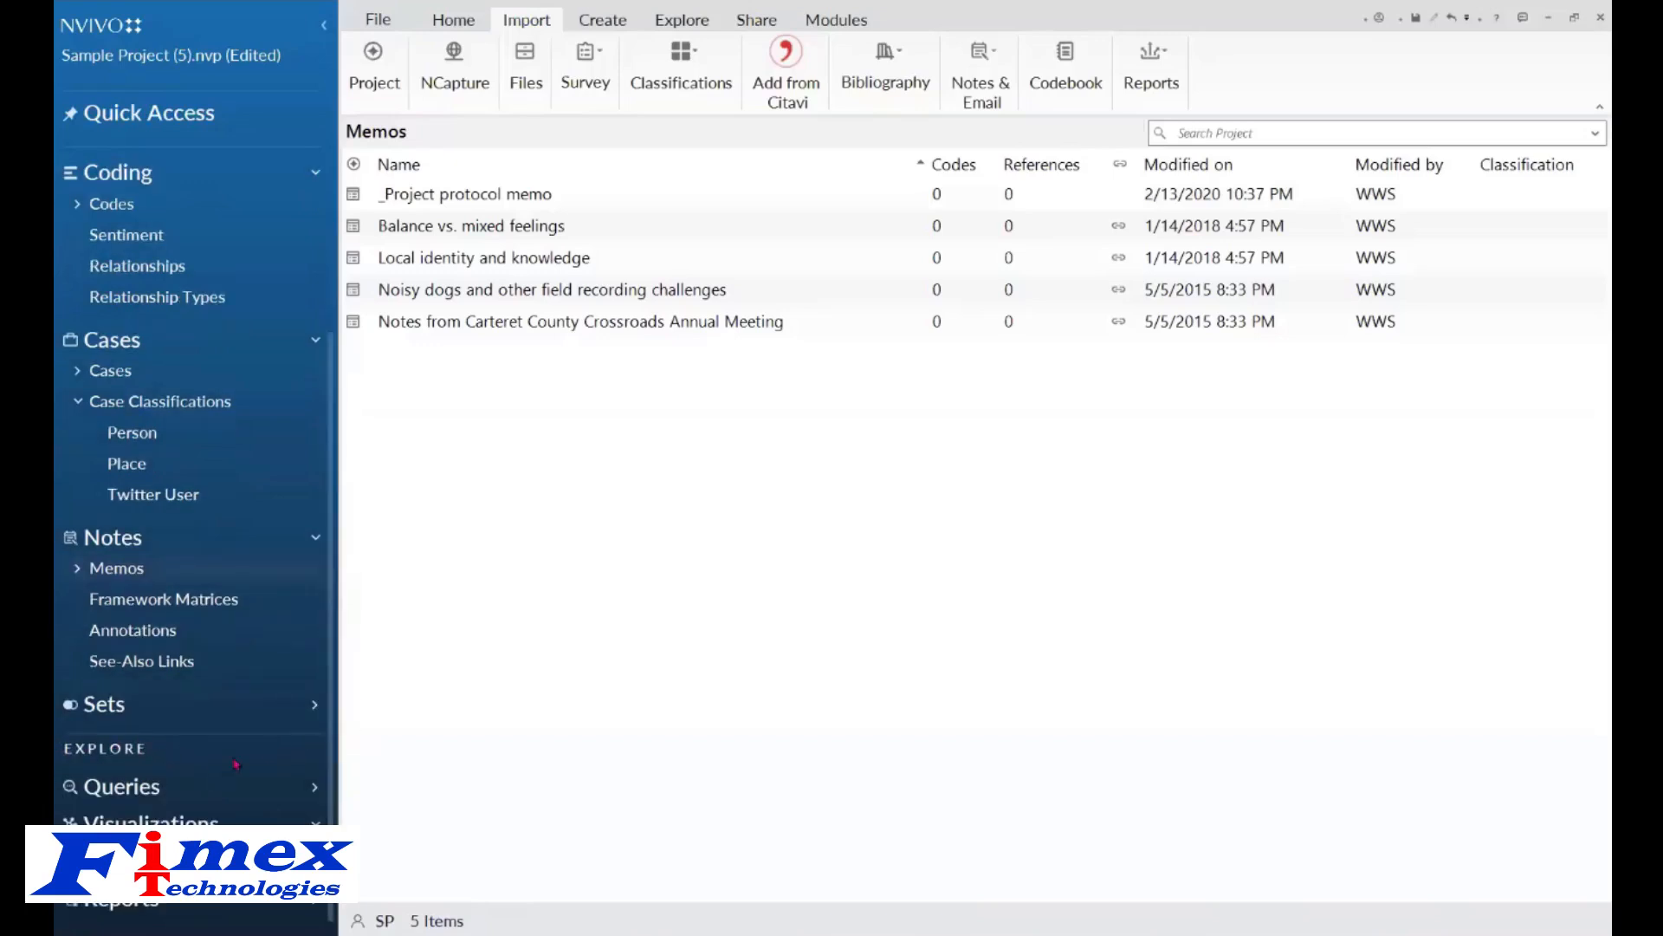
click(130, 790)
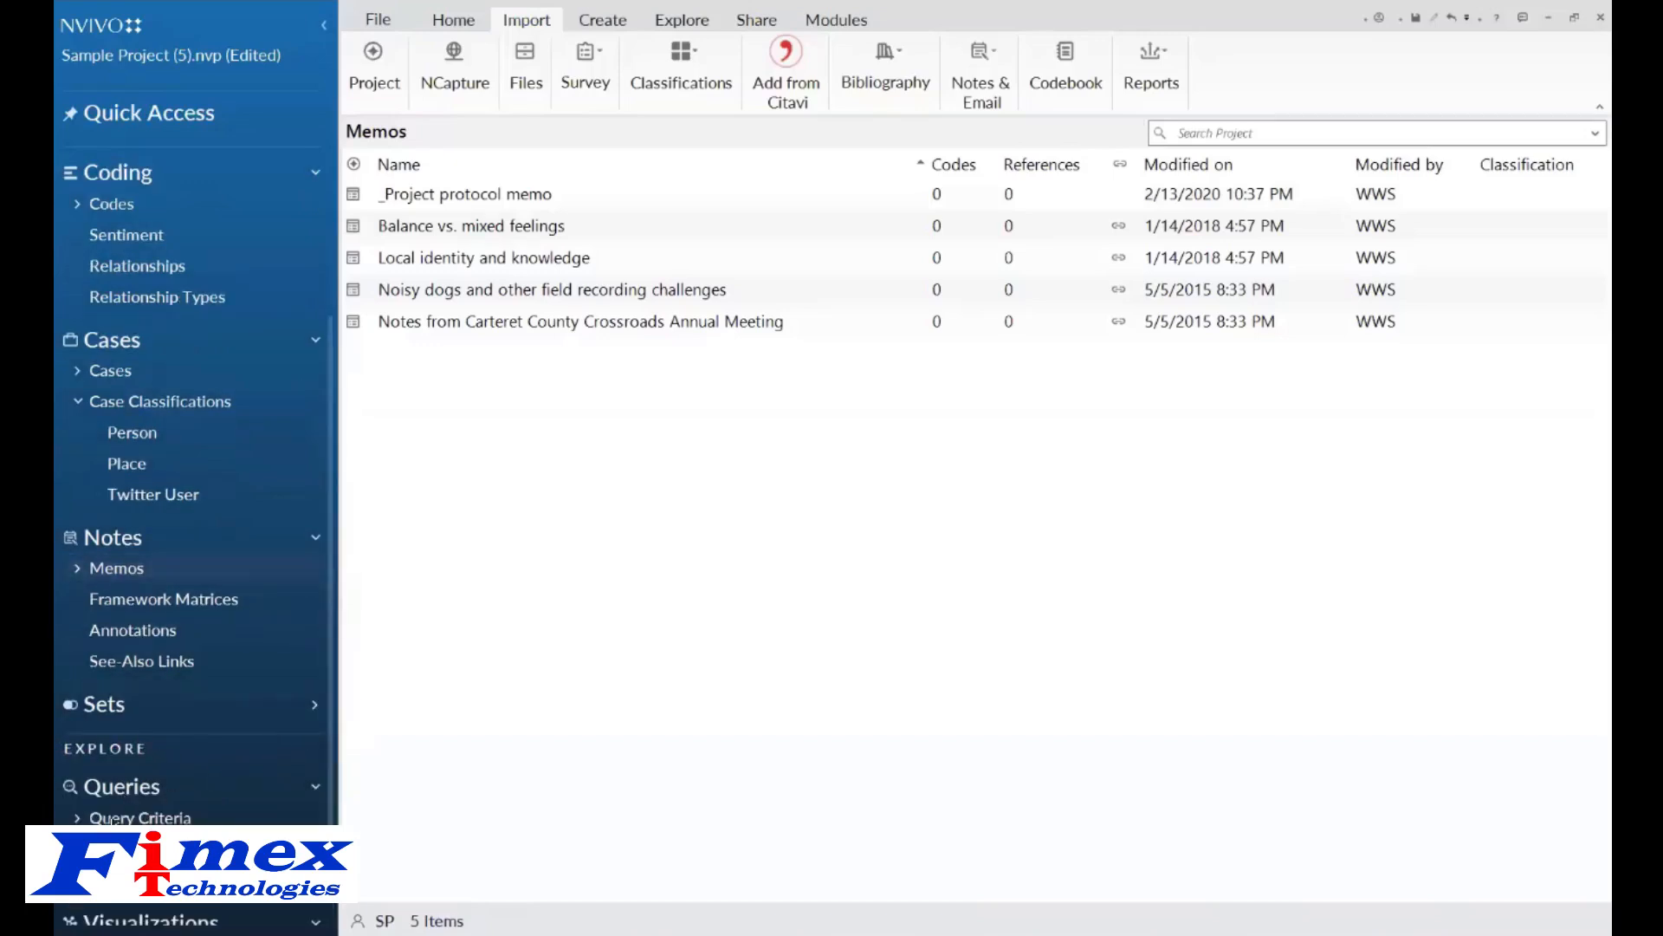
click(113, 818)
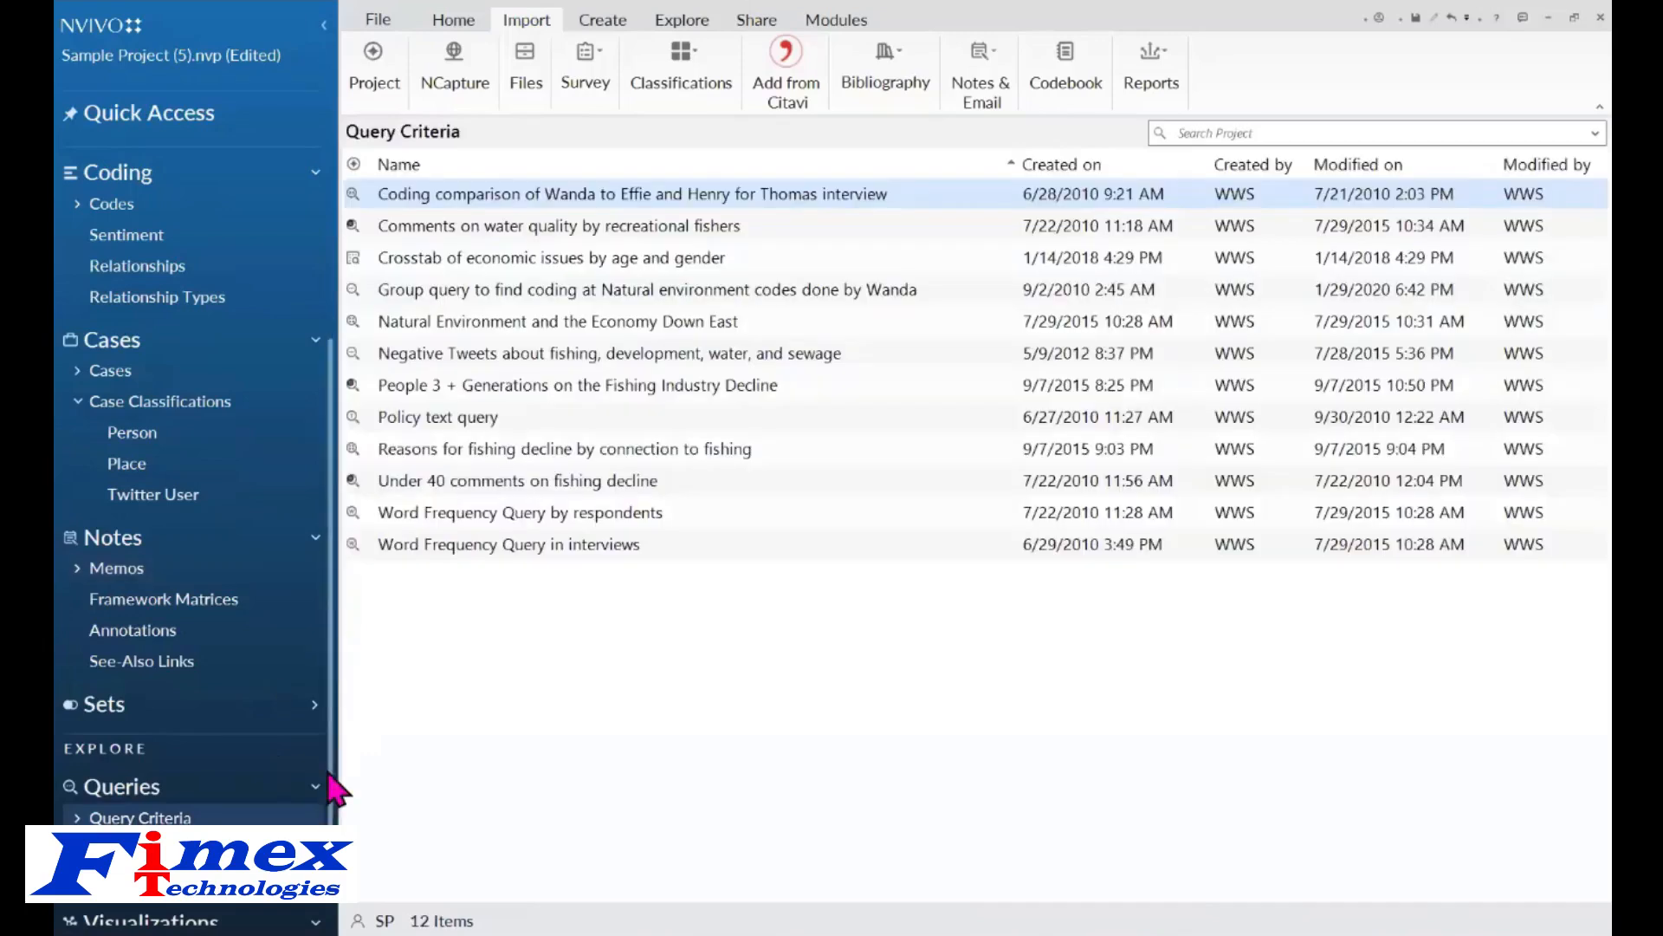
drag(330, 775, 329, 823)
click(108, 853)
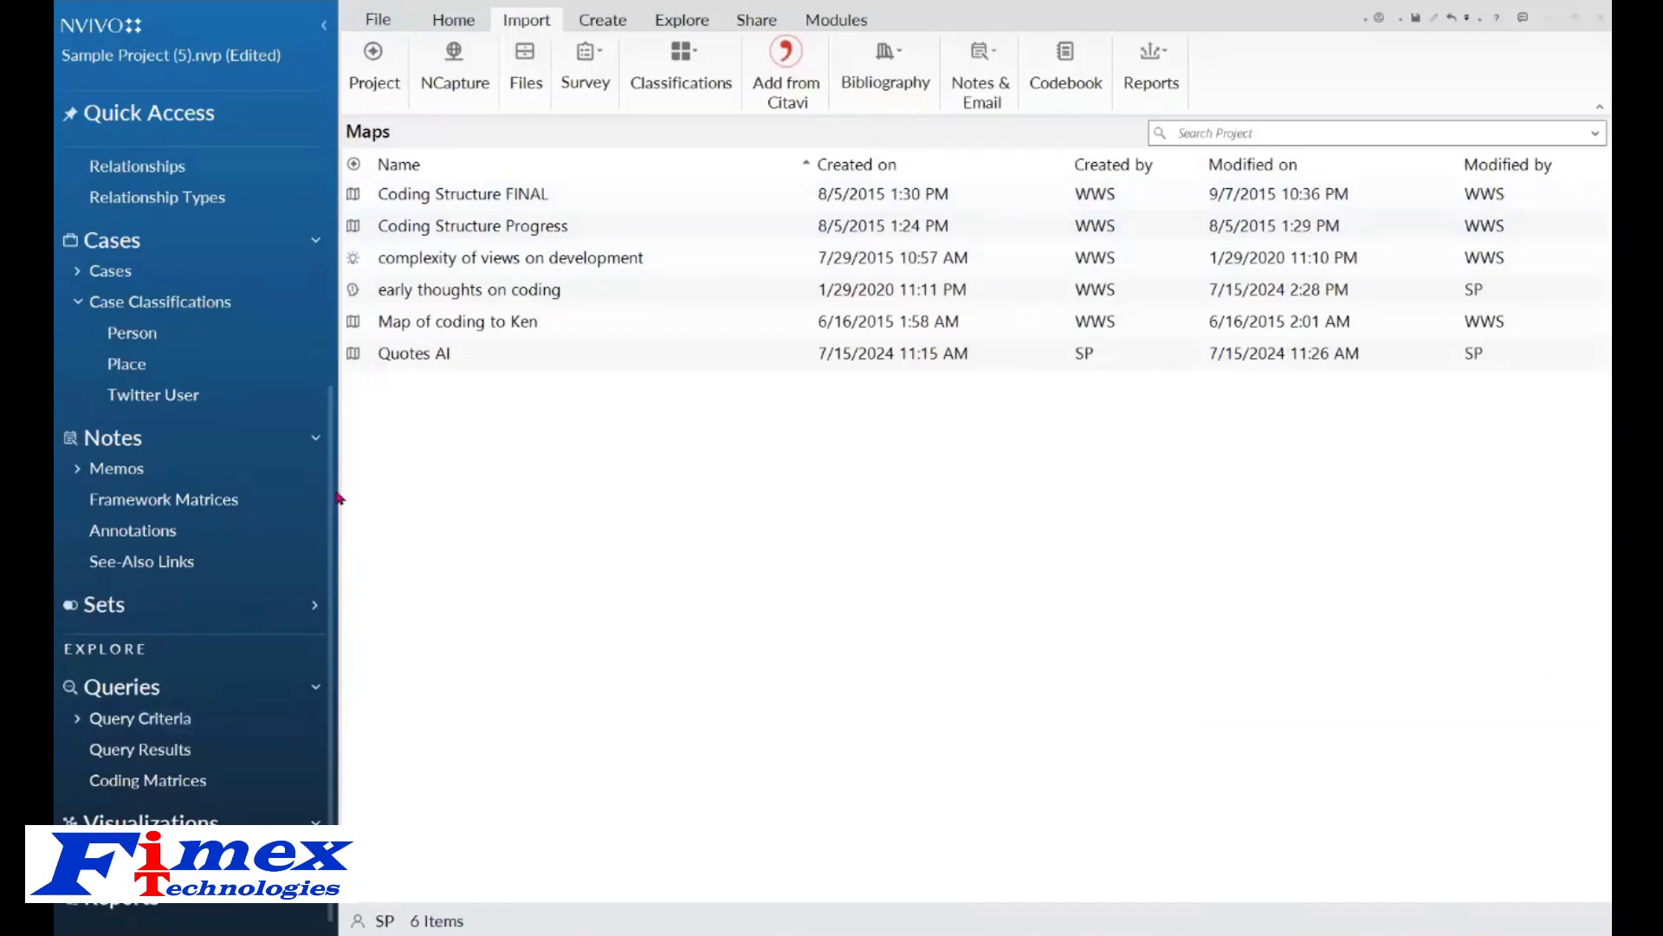
drag(332, 497, 329, 260)
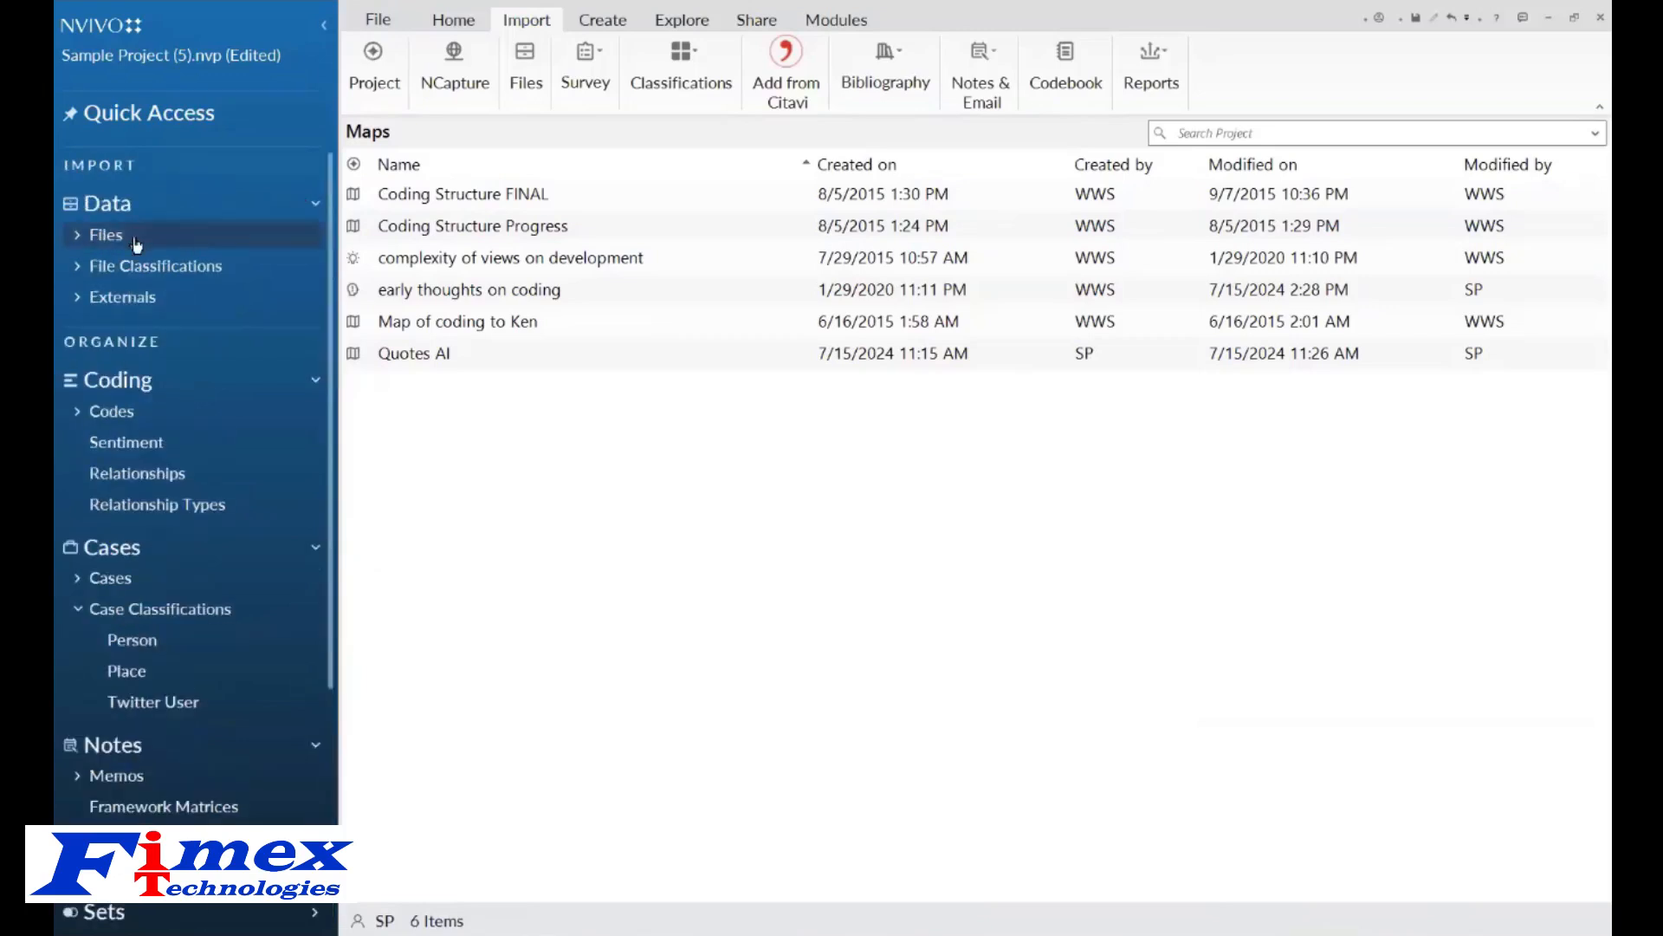
Select the Ricciardi, Robertson and Tamario references and start the AI Assistant's document summarization for them.
click(76, 241)
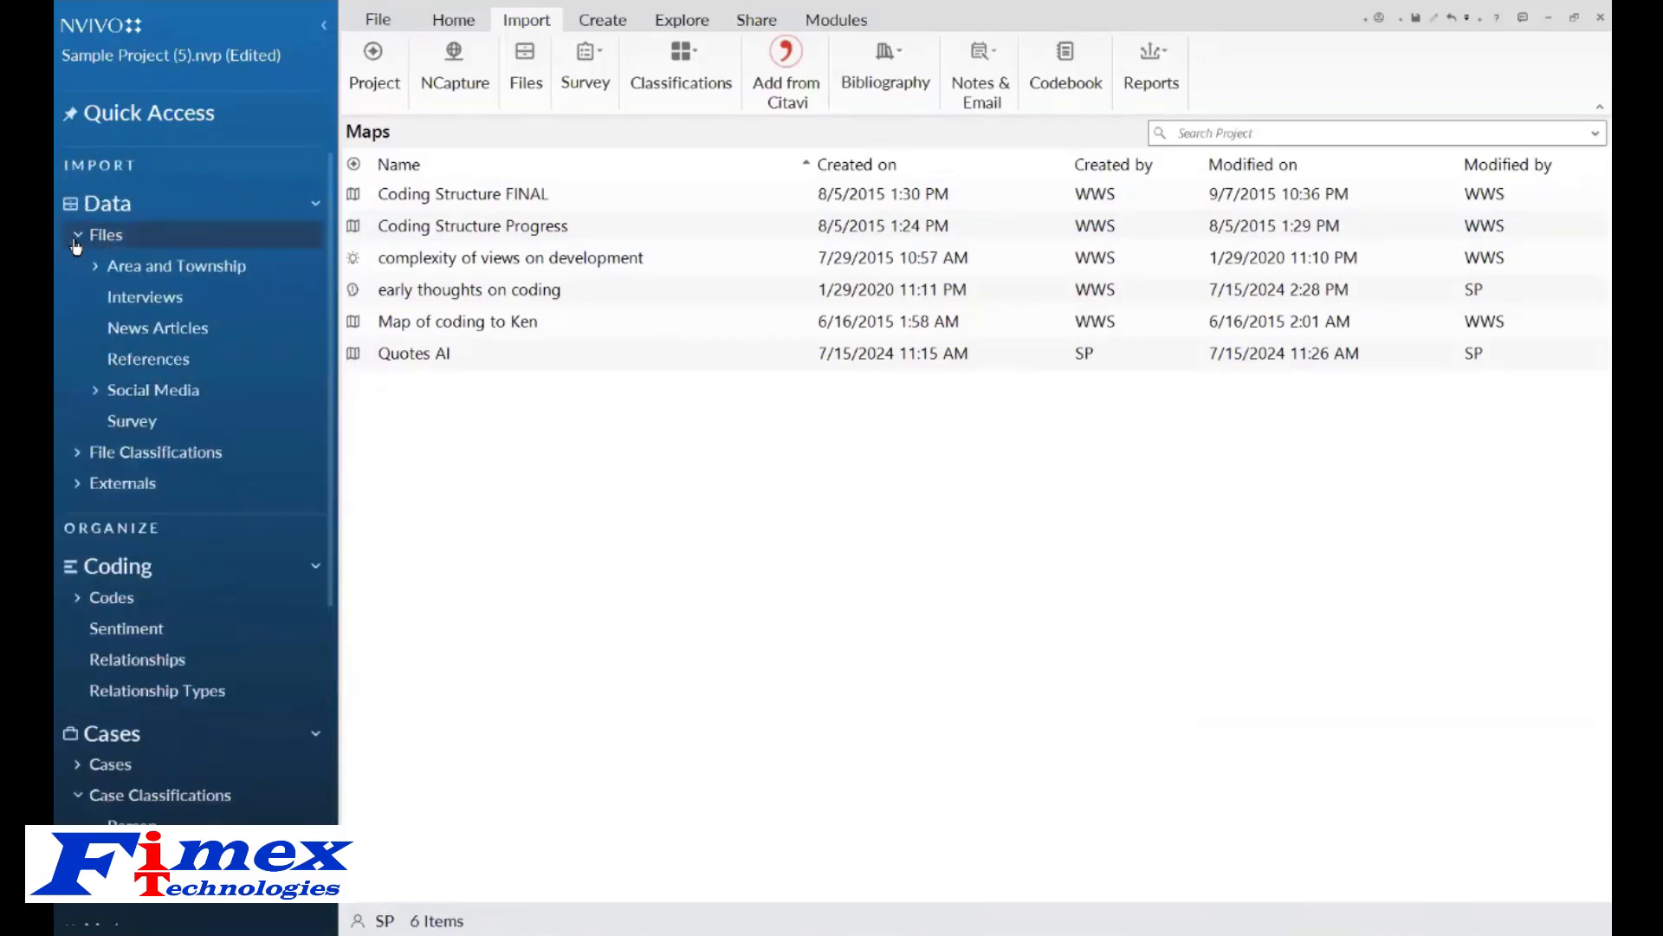
click(153, 364)
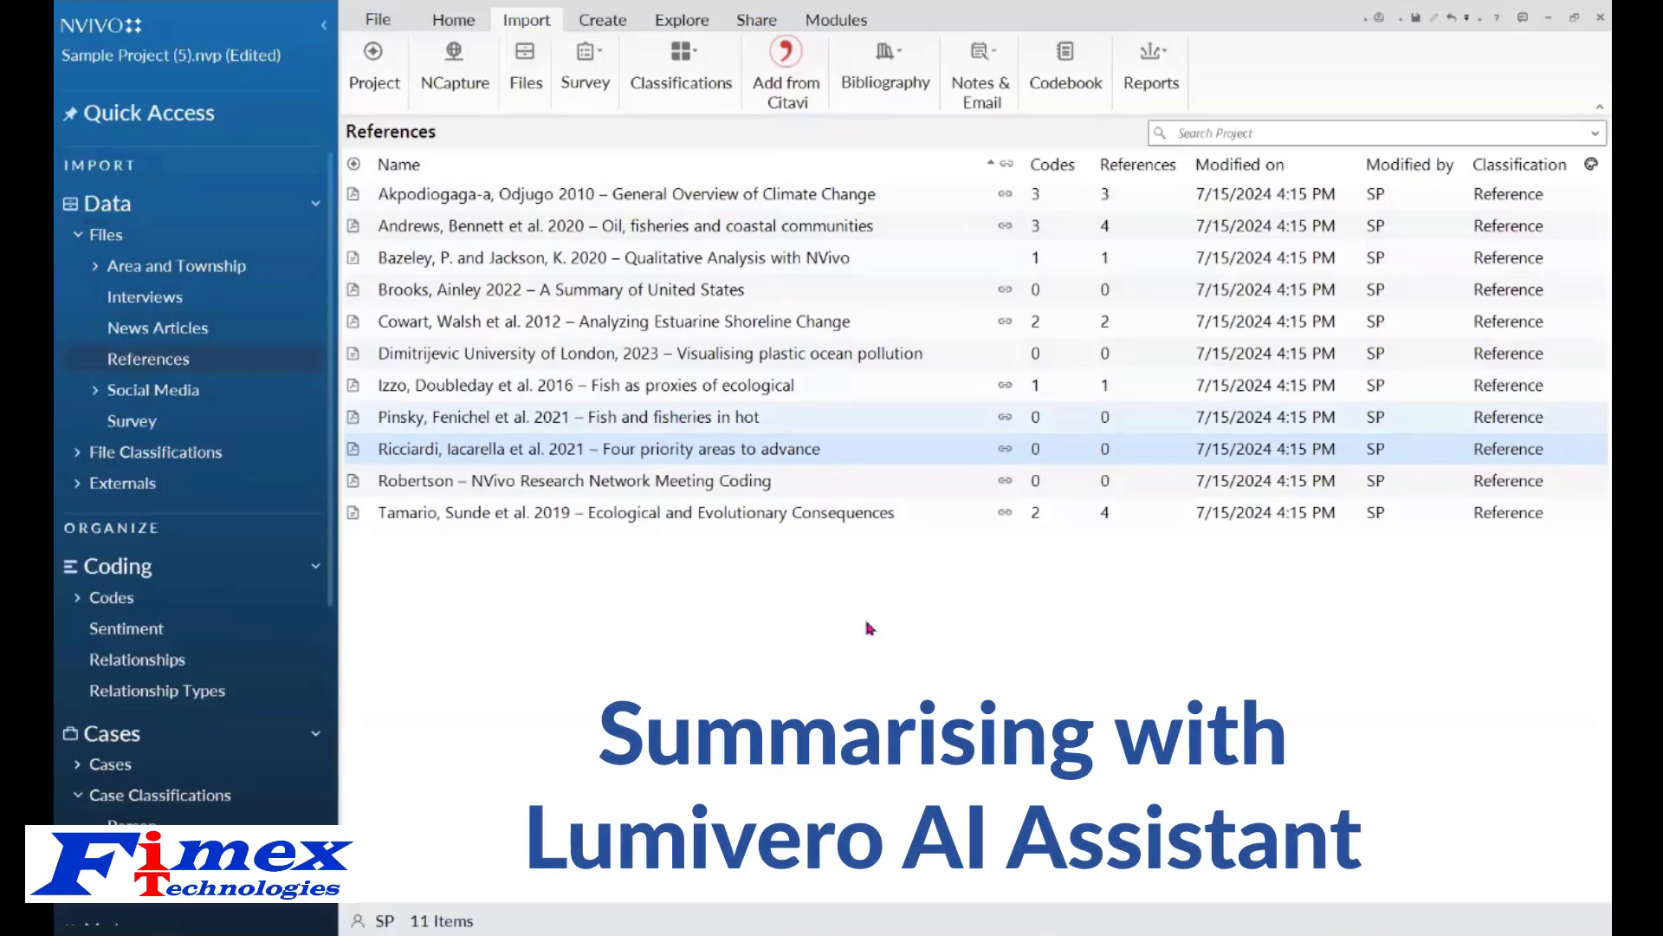
click(693, 454)
key(shift+Down)
key(shift+Down)
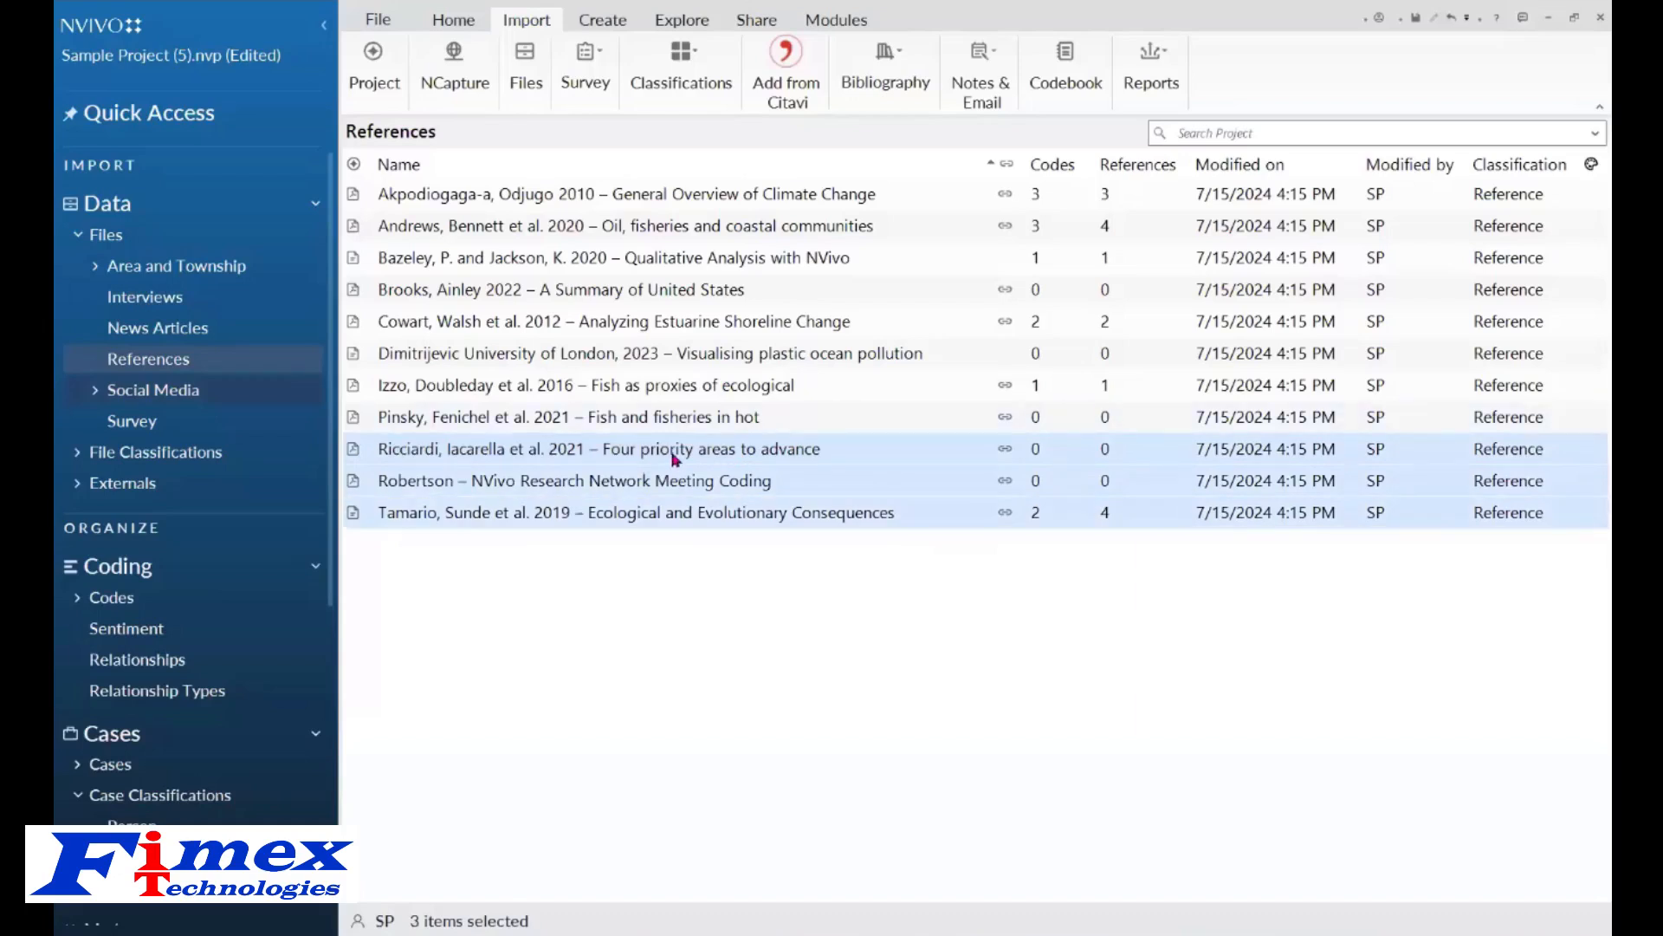
click(450, 24)
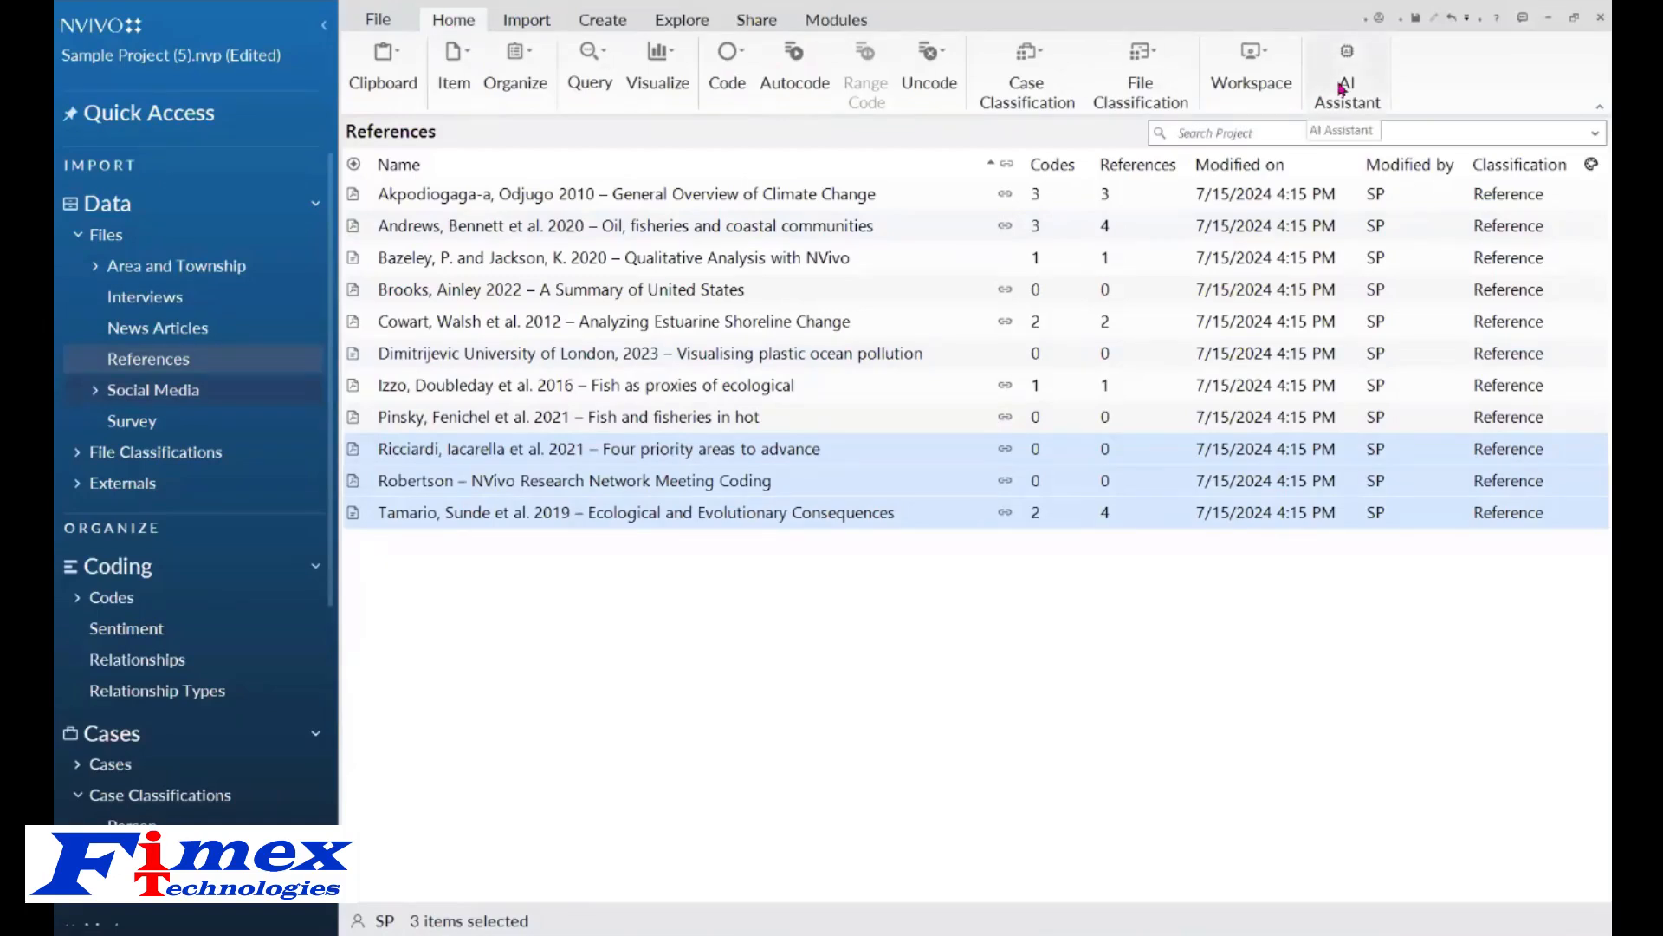
right_click(645, 454)
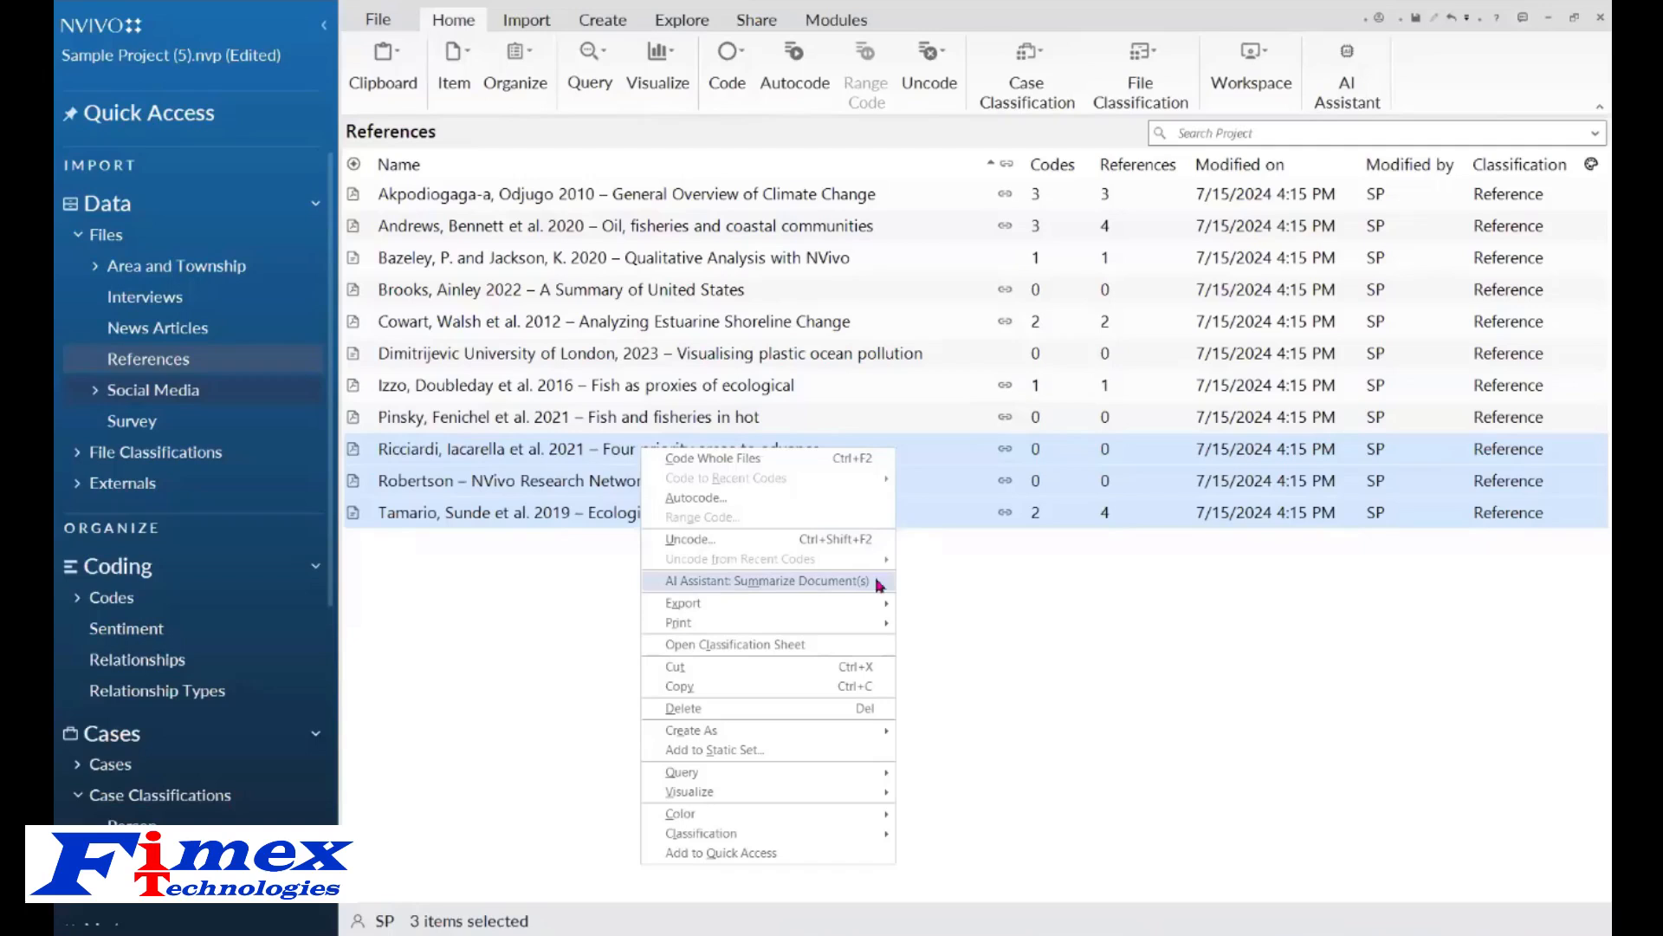
click(877, 582)
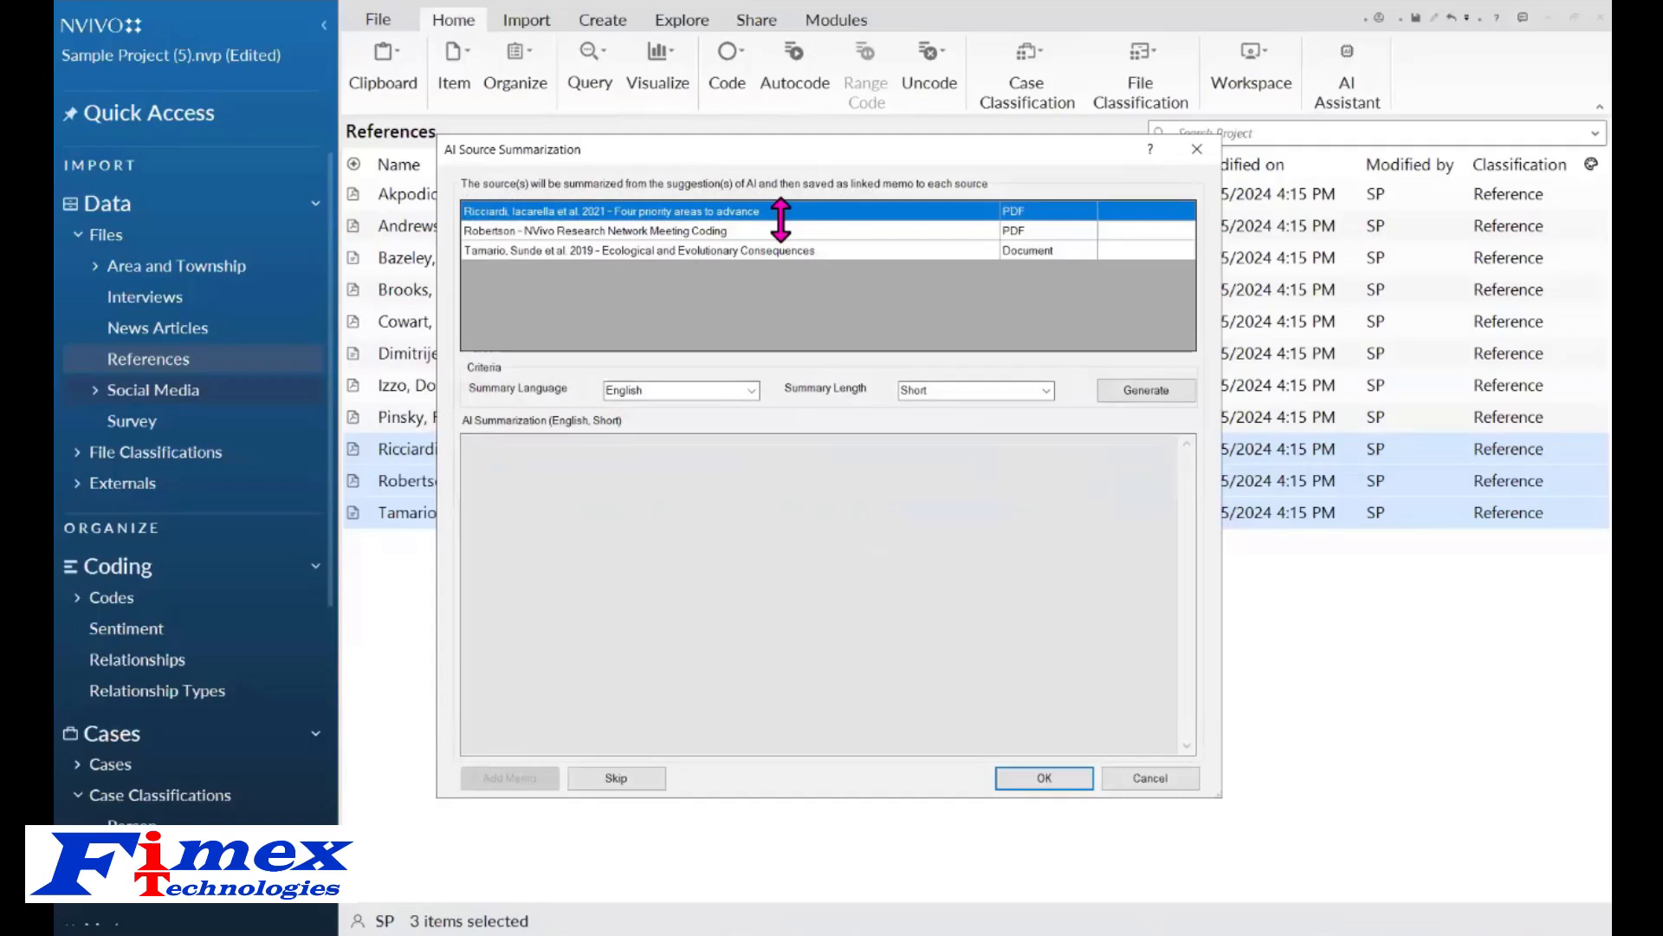
Generate a Short English summary of the Ricciardi reference and add it as a memo.
click(1047, 391)
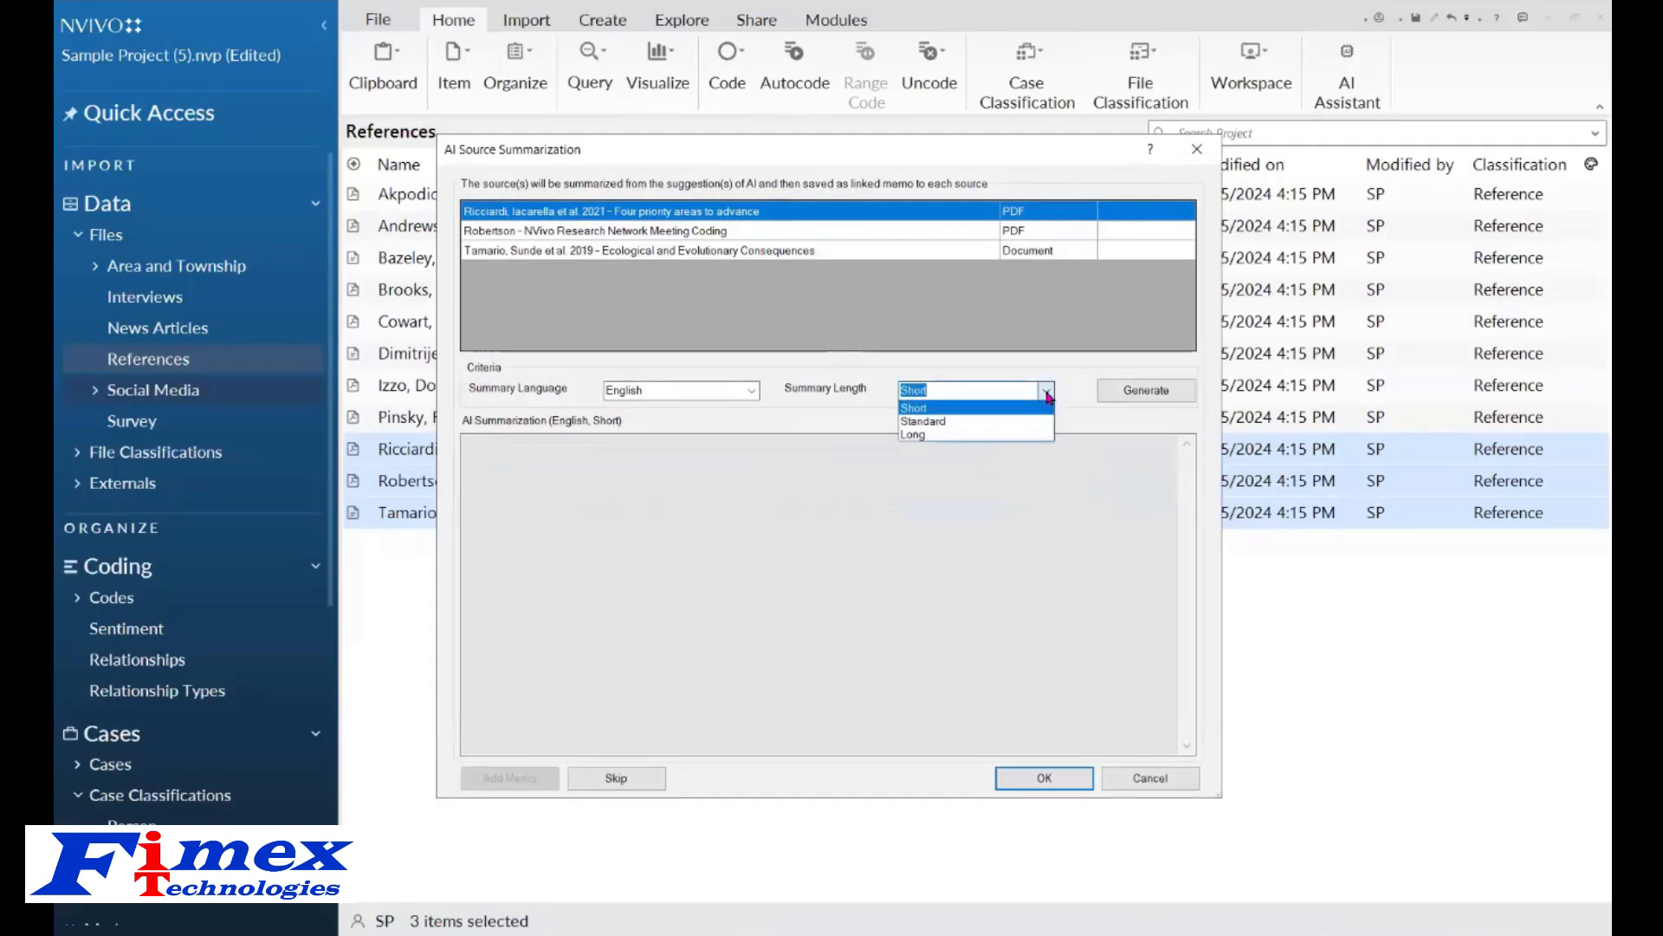
click(1048, 396)
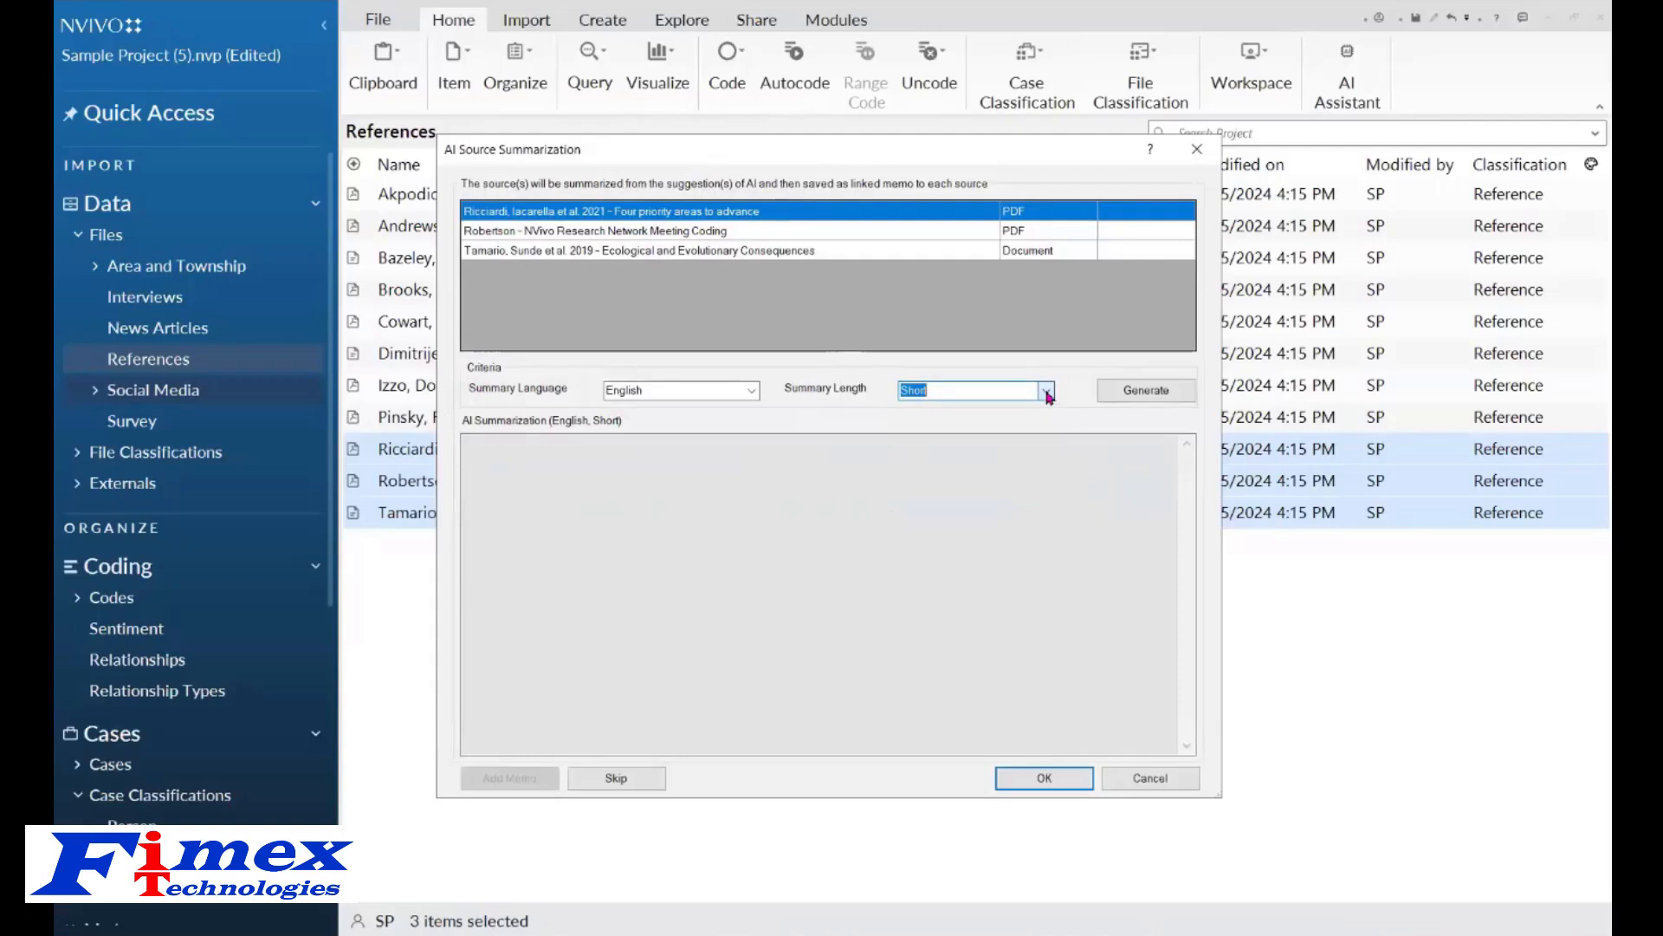
click(1143, 391)
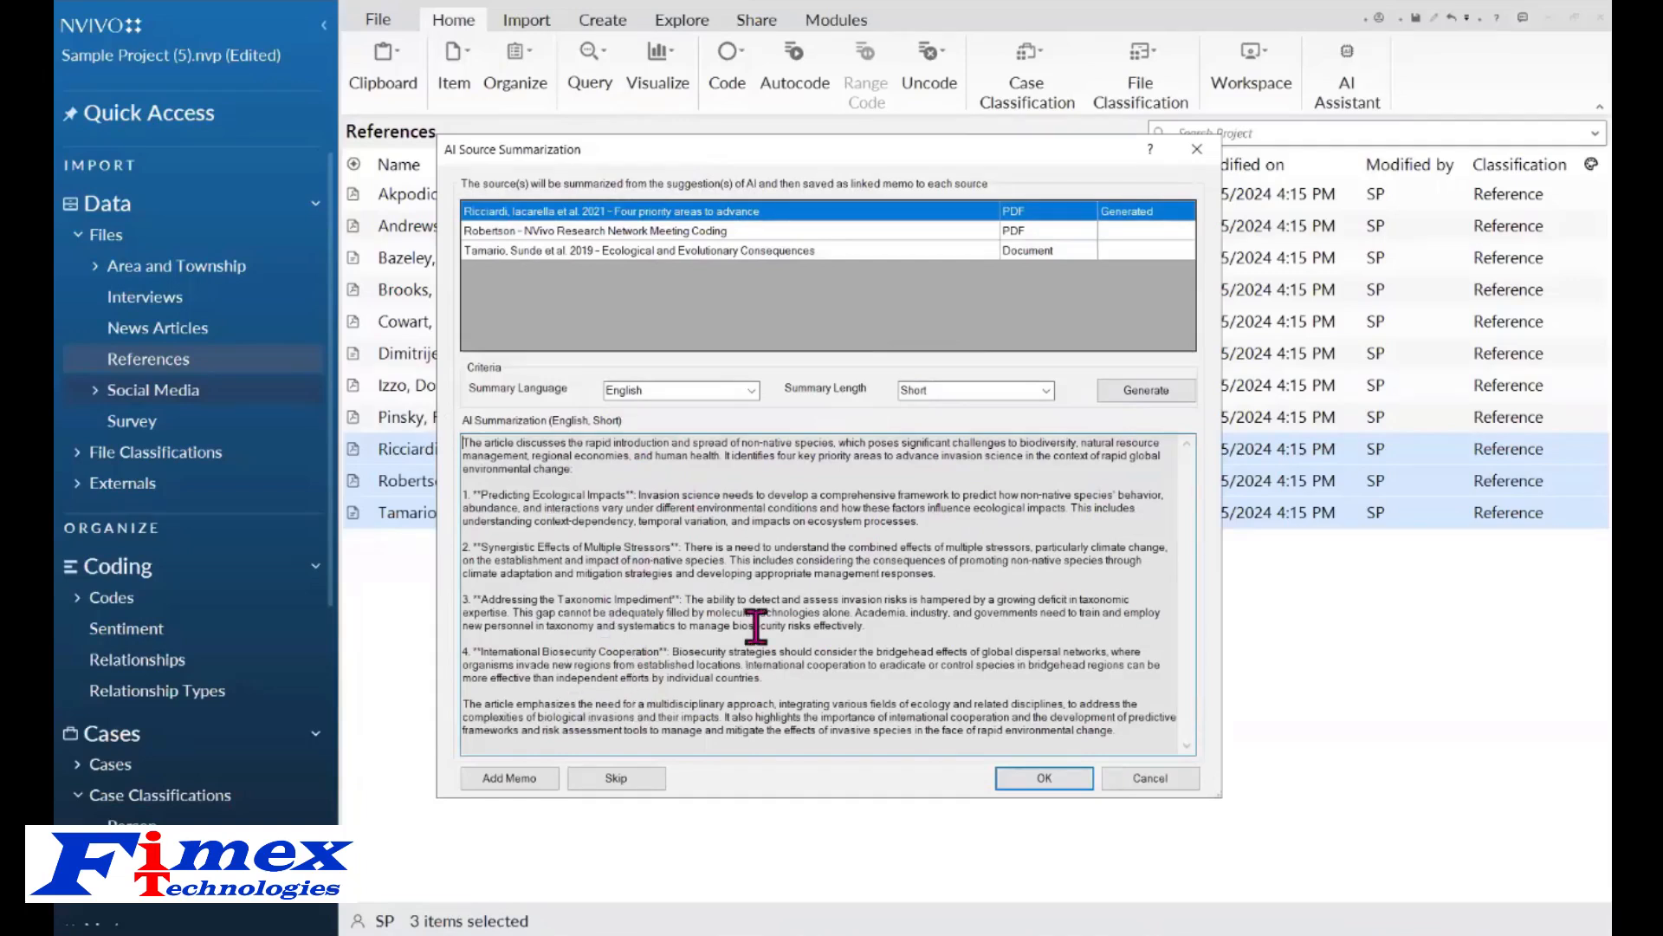
click(507, 778)
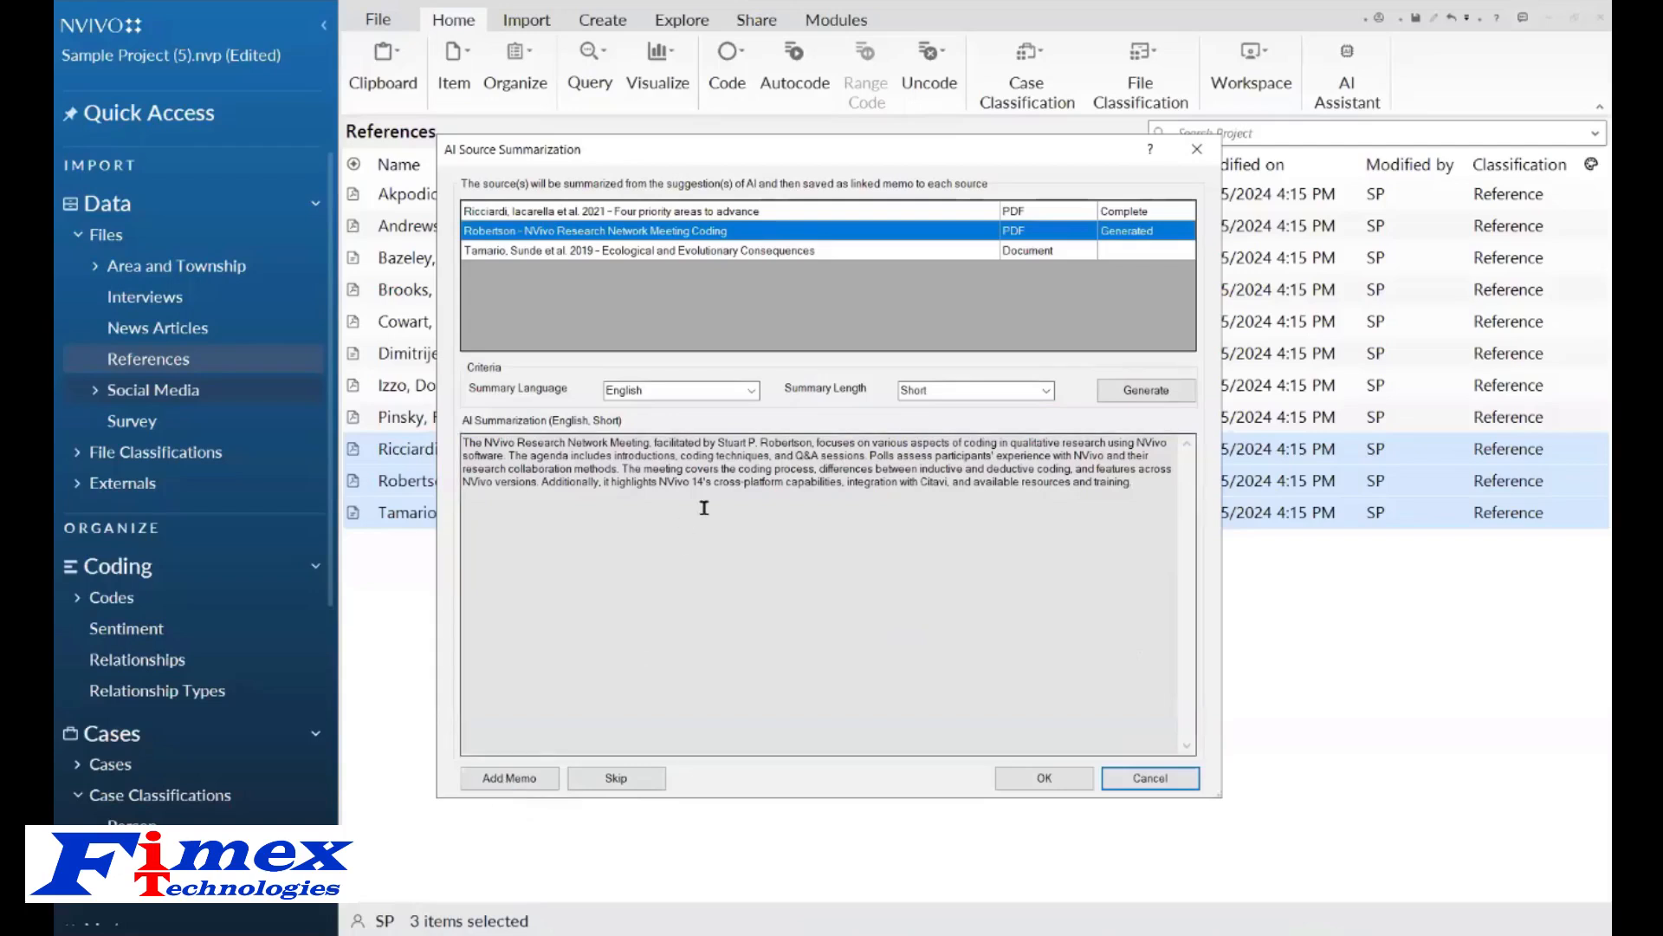
Skip the Robertson reference, add the Tamario summary as a memo, and close the summarization.
click(617, 779)
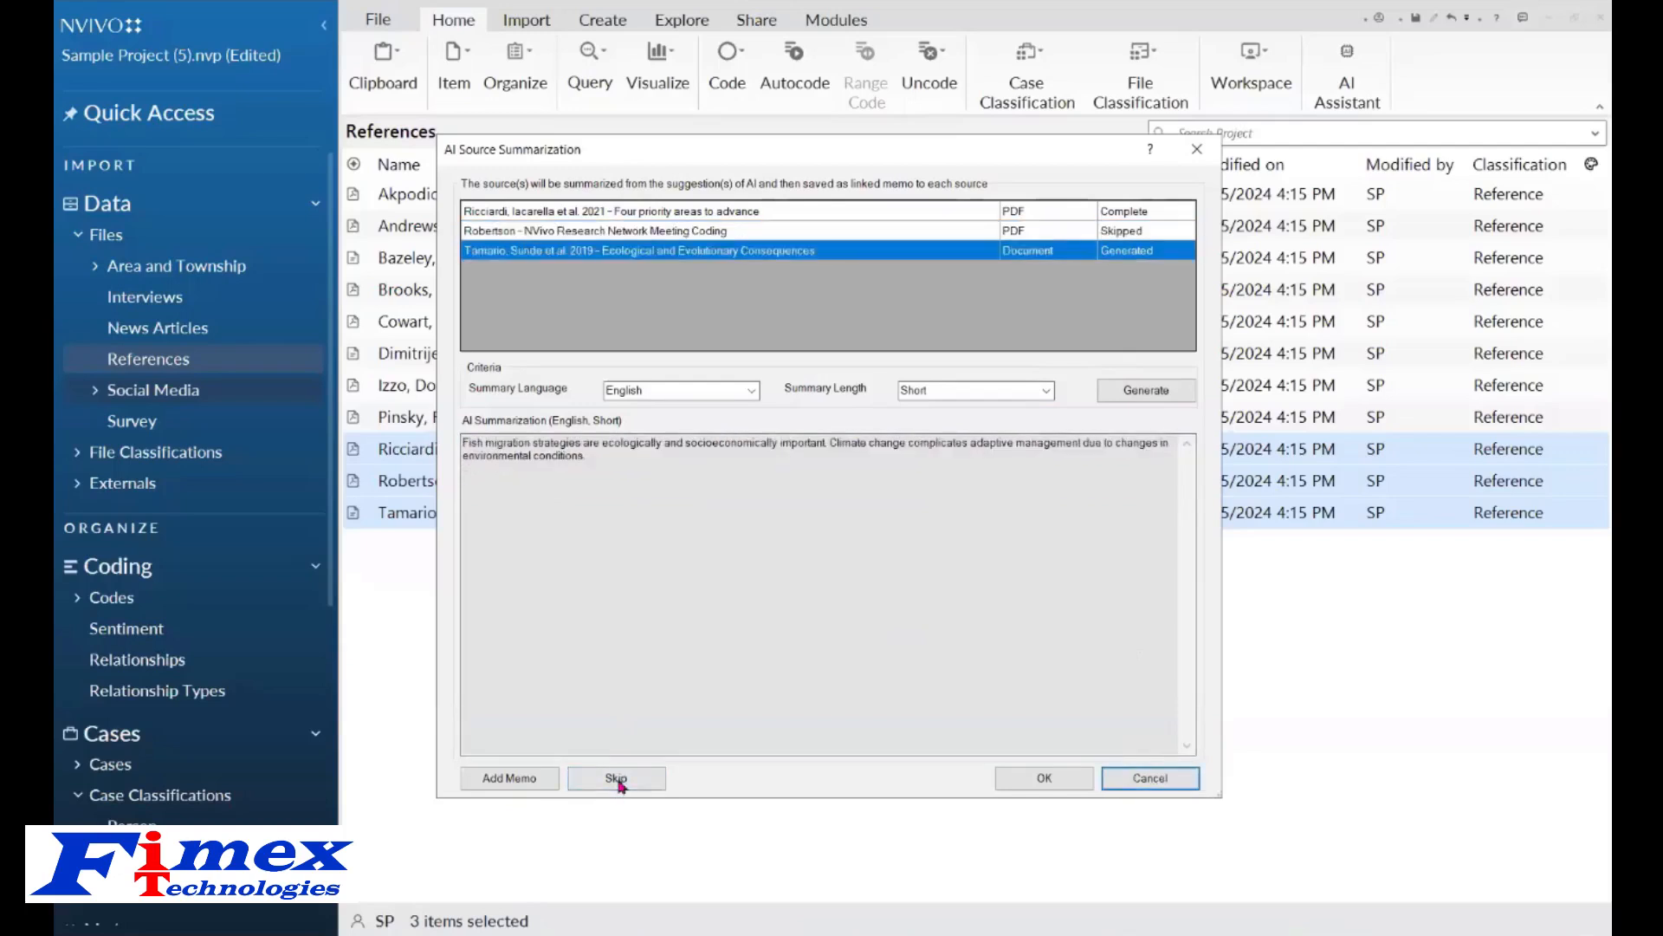
click(509, 782)
click(1031, 784)
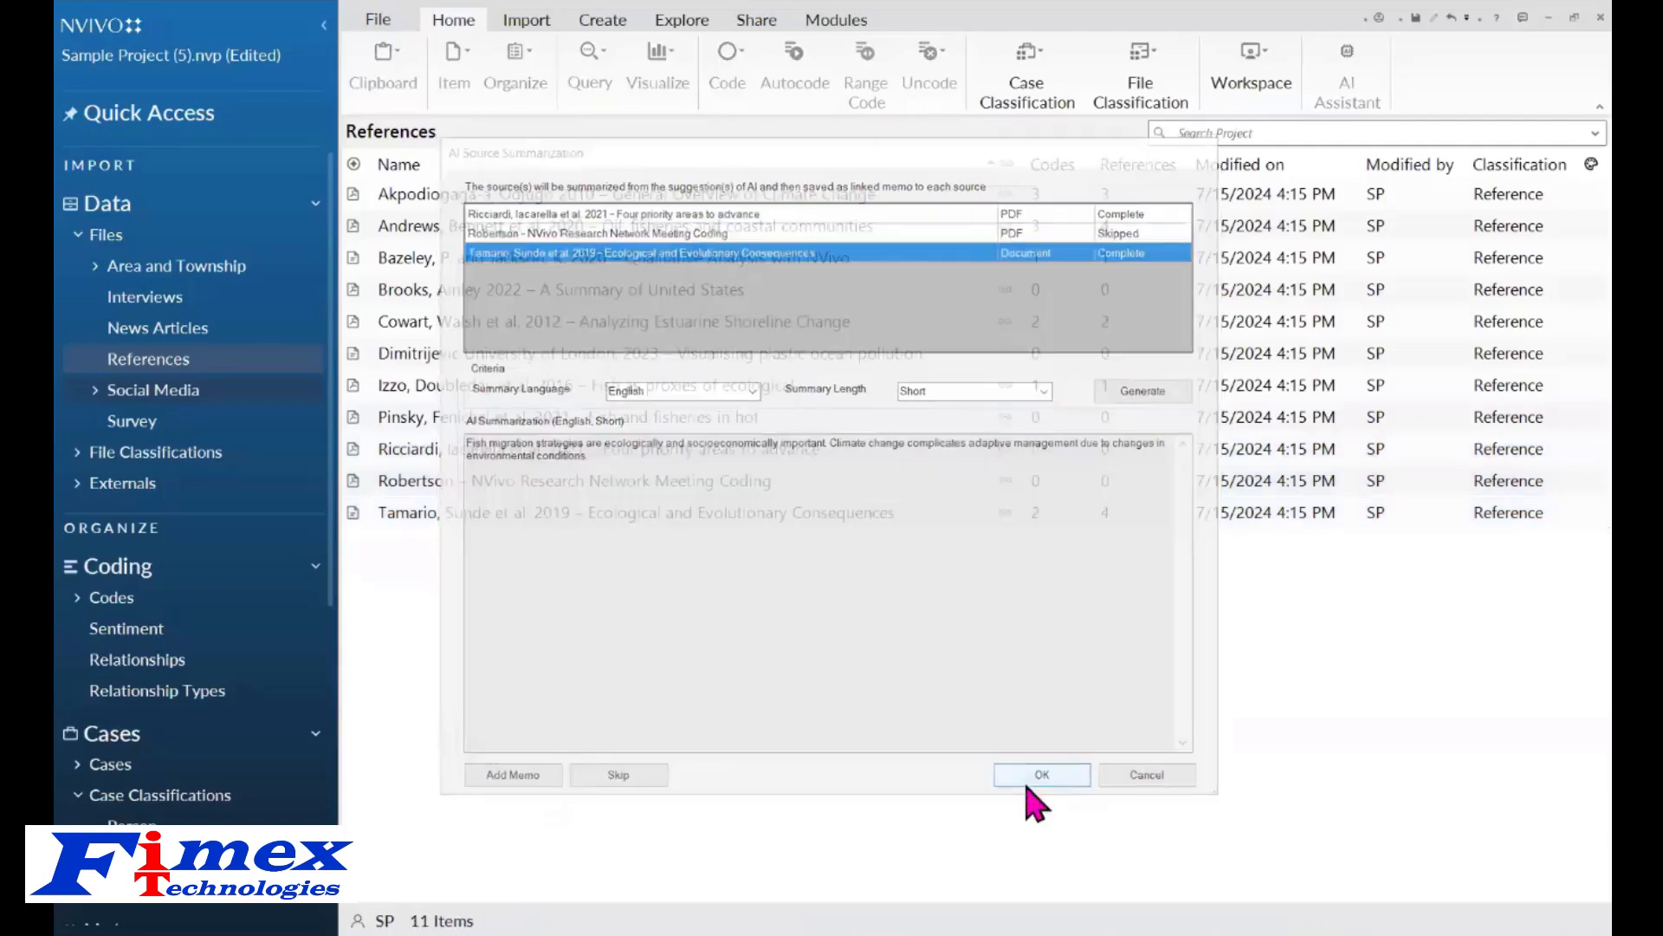
Open the Ricciardi summary memo from the AI Summaries memo folder and read through it.
scroll(334, 676, down, 4)
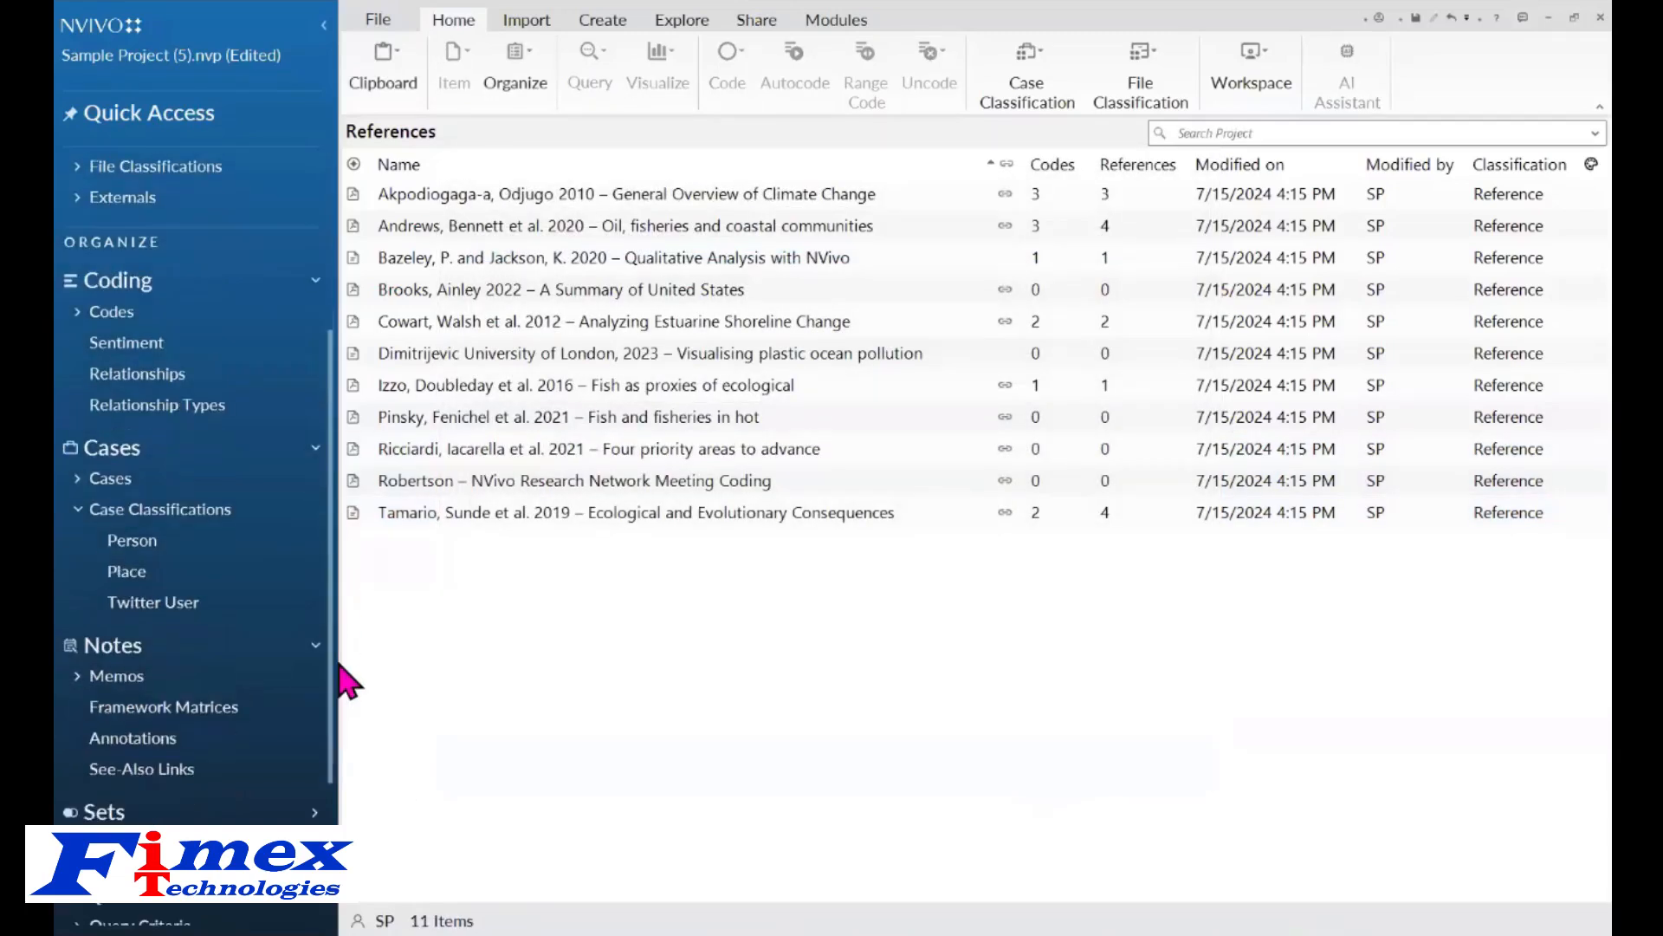
click(118, 646)
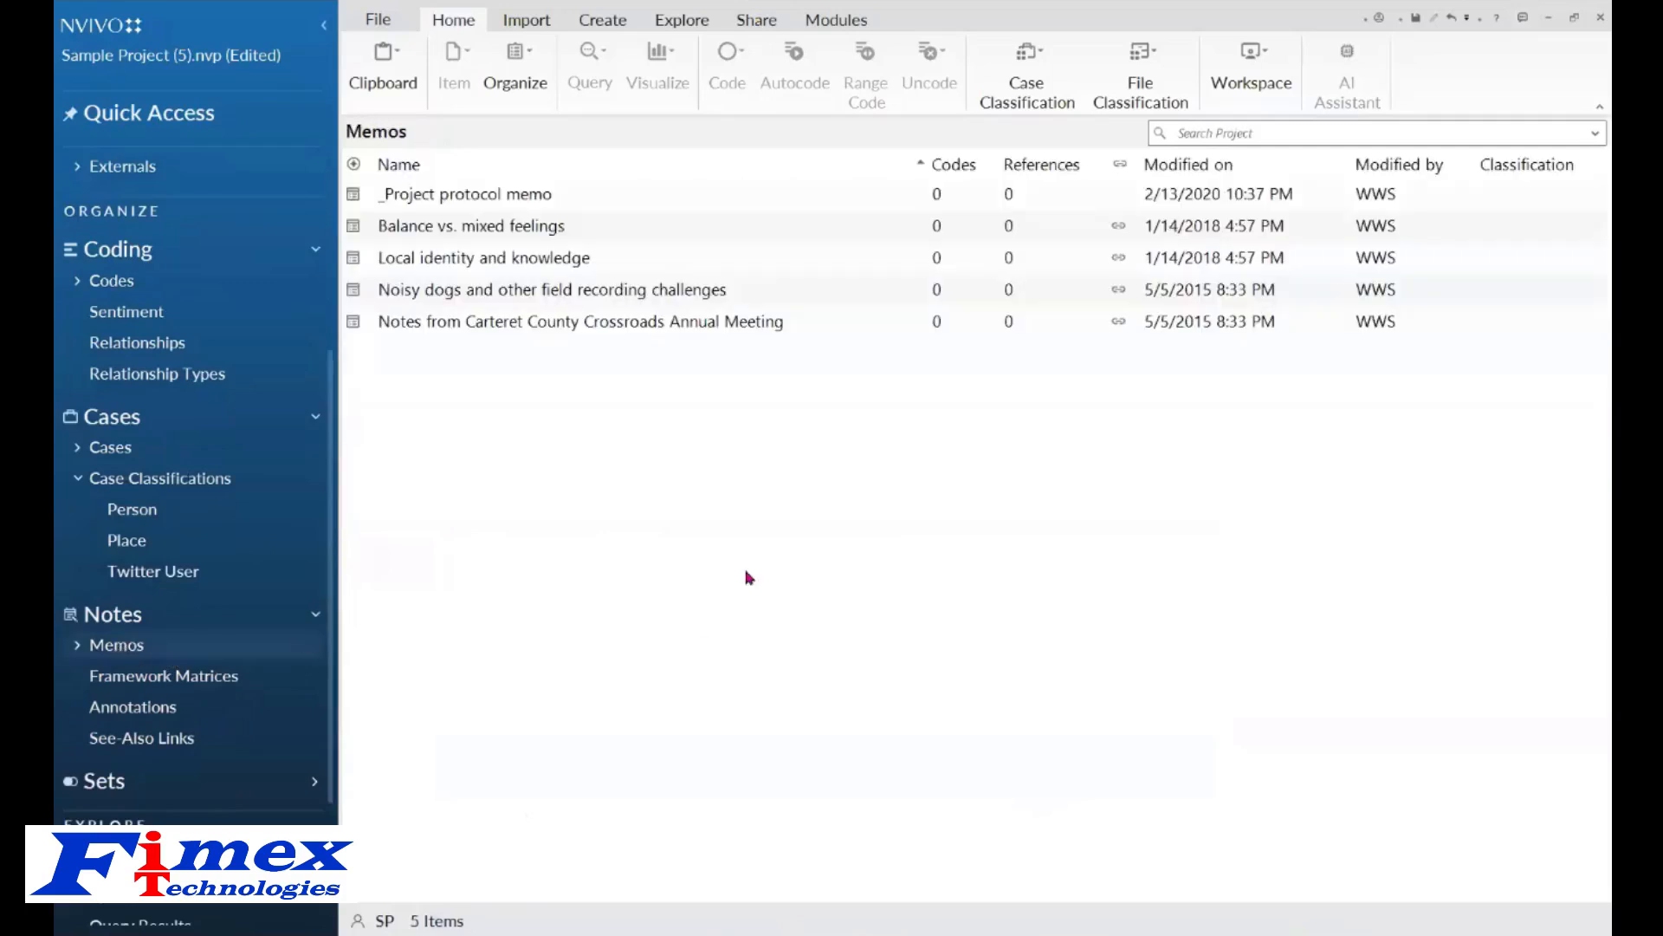
click(76, 648)
click(208, 688)
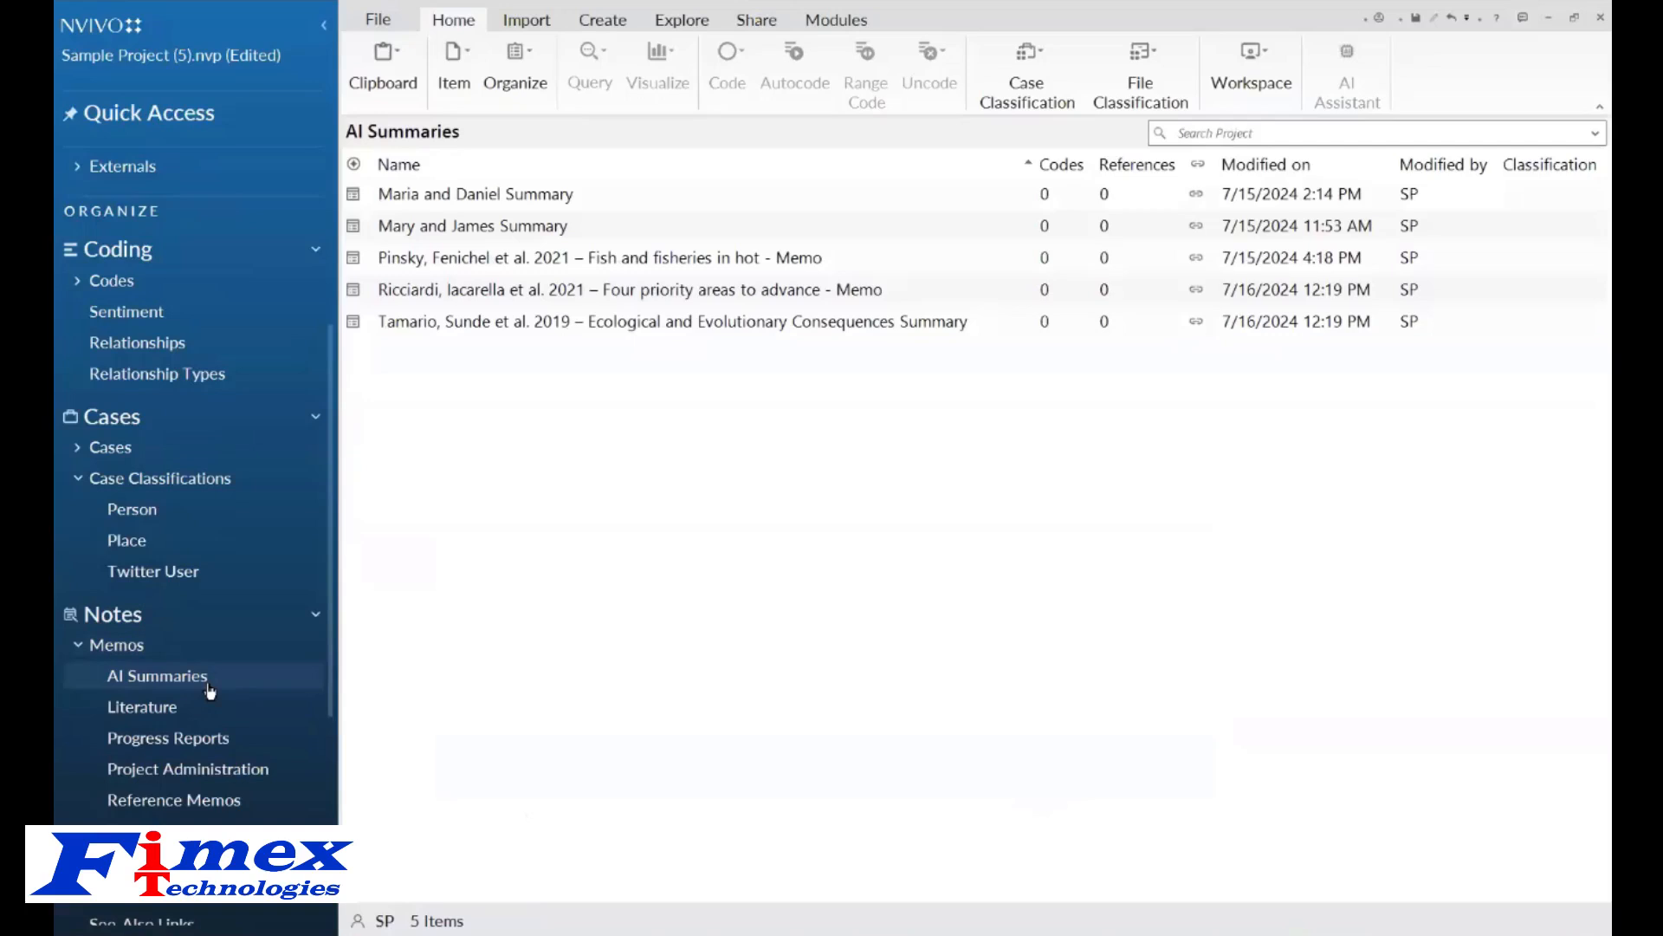
click(655, 296)
double_click(656, 296)
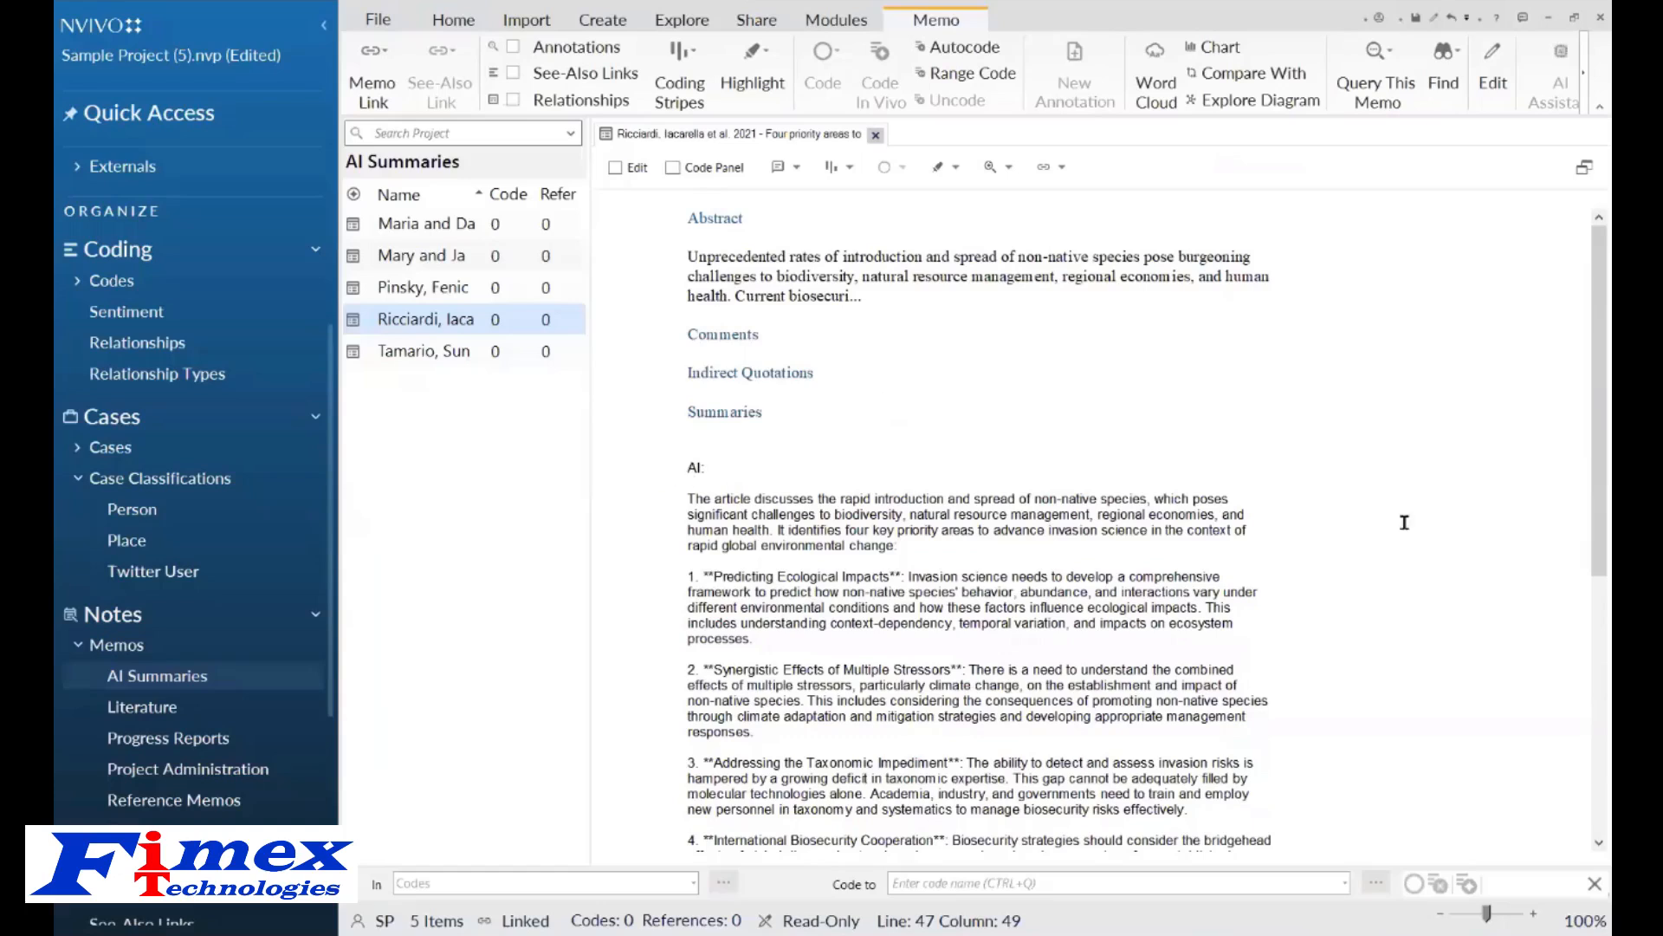
scroll(1592, 453, down, 4)
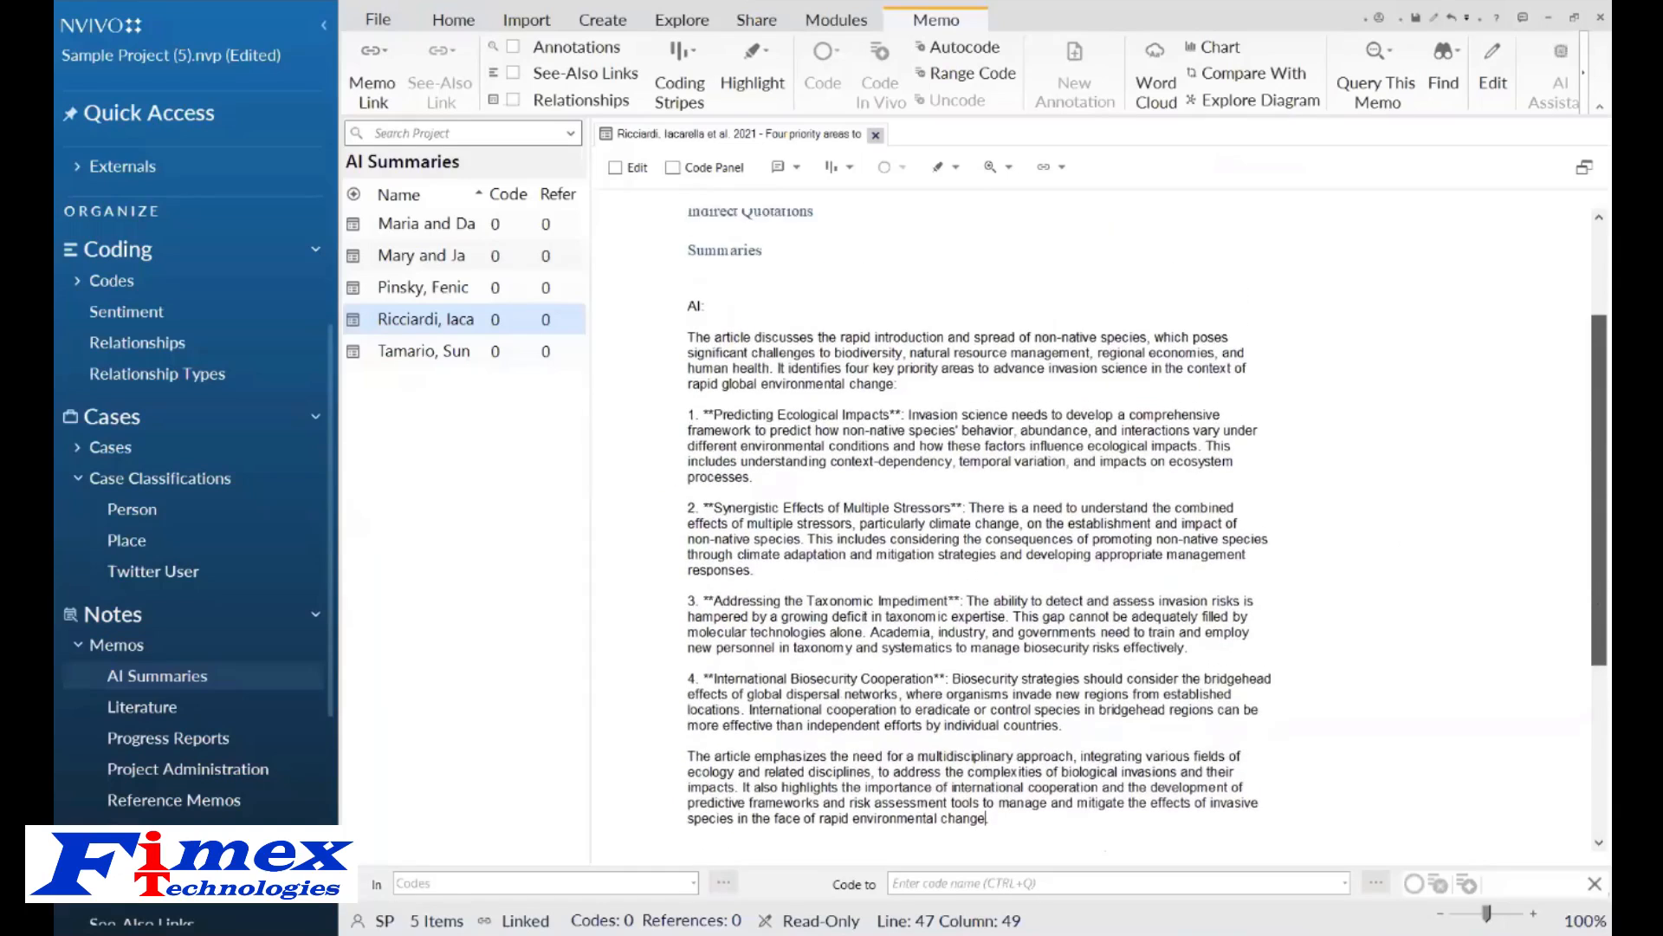
scroll(1599, 451, up, 4)
Switch the Ricciardi memo to editing and insert the current date and time below the summary.
click(615, 168)
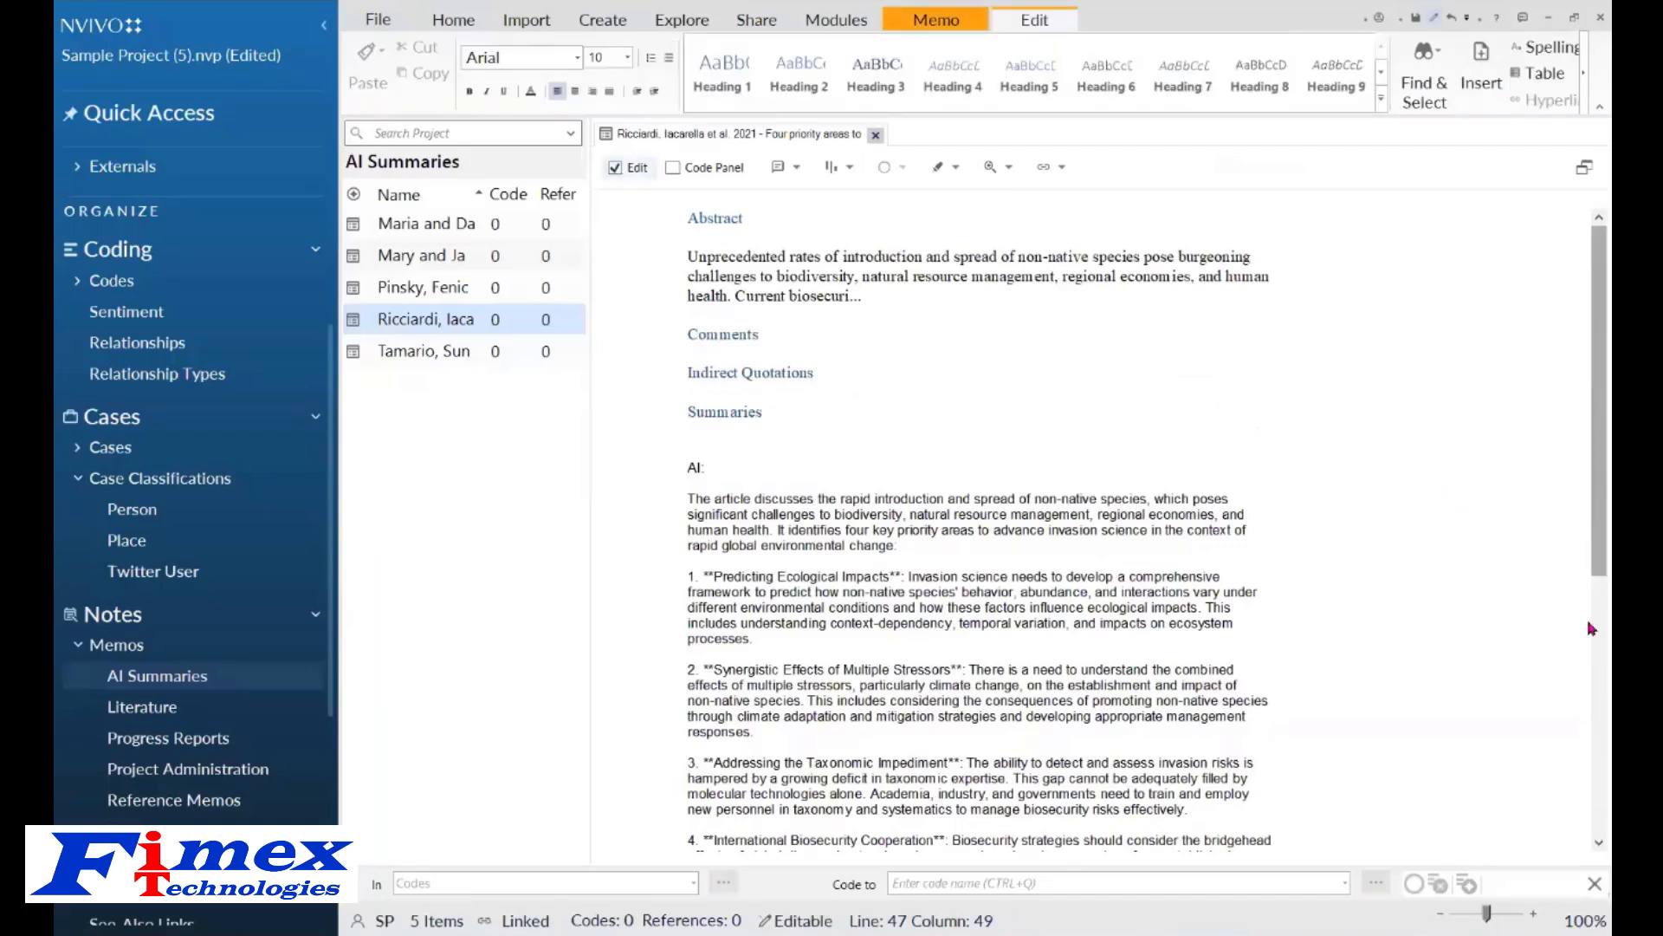
scroll(1242, 732, down, 6)
key(Return)
key(Return)
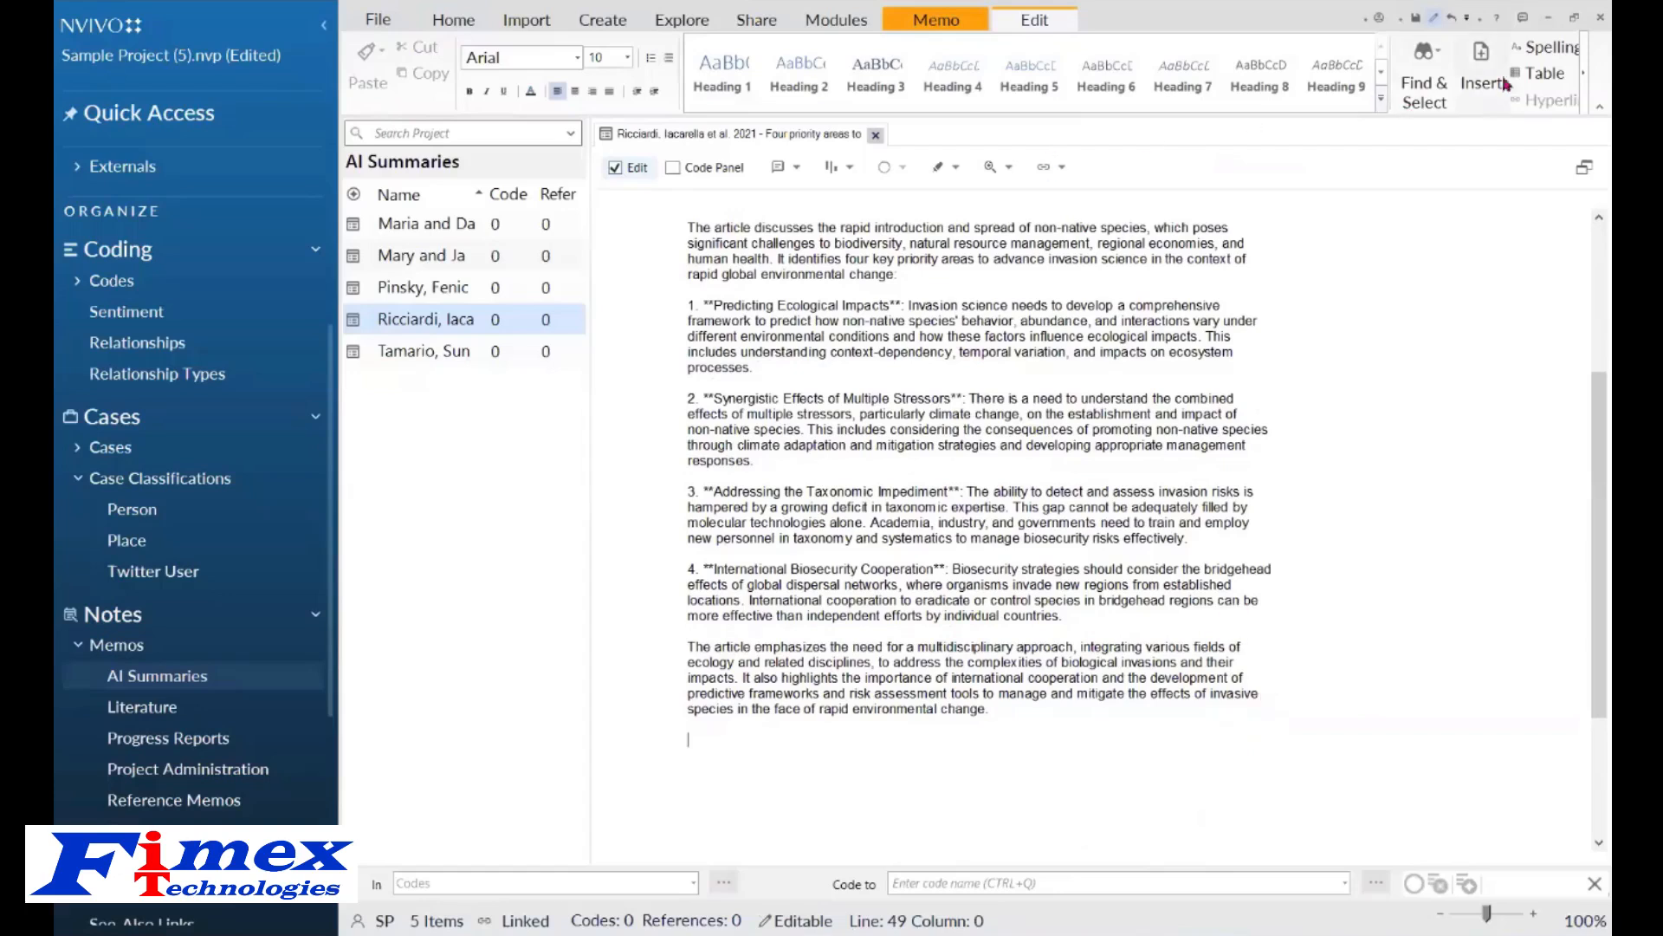
click(1477, 76)
click(1464, 148)
key(Return)
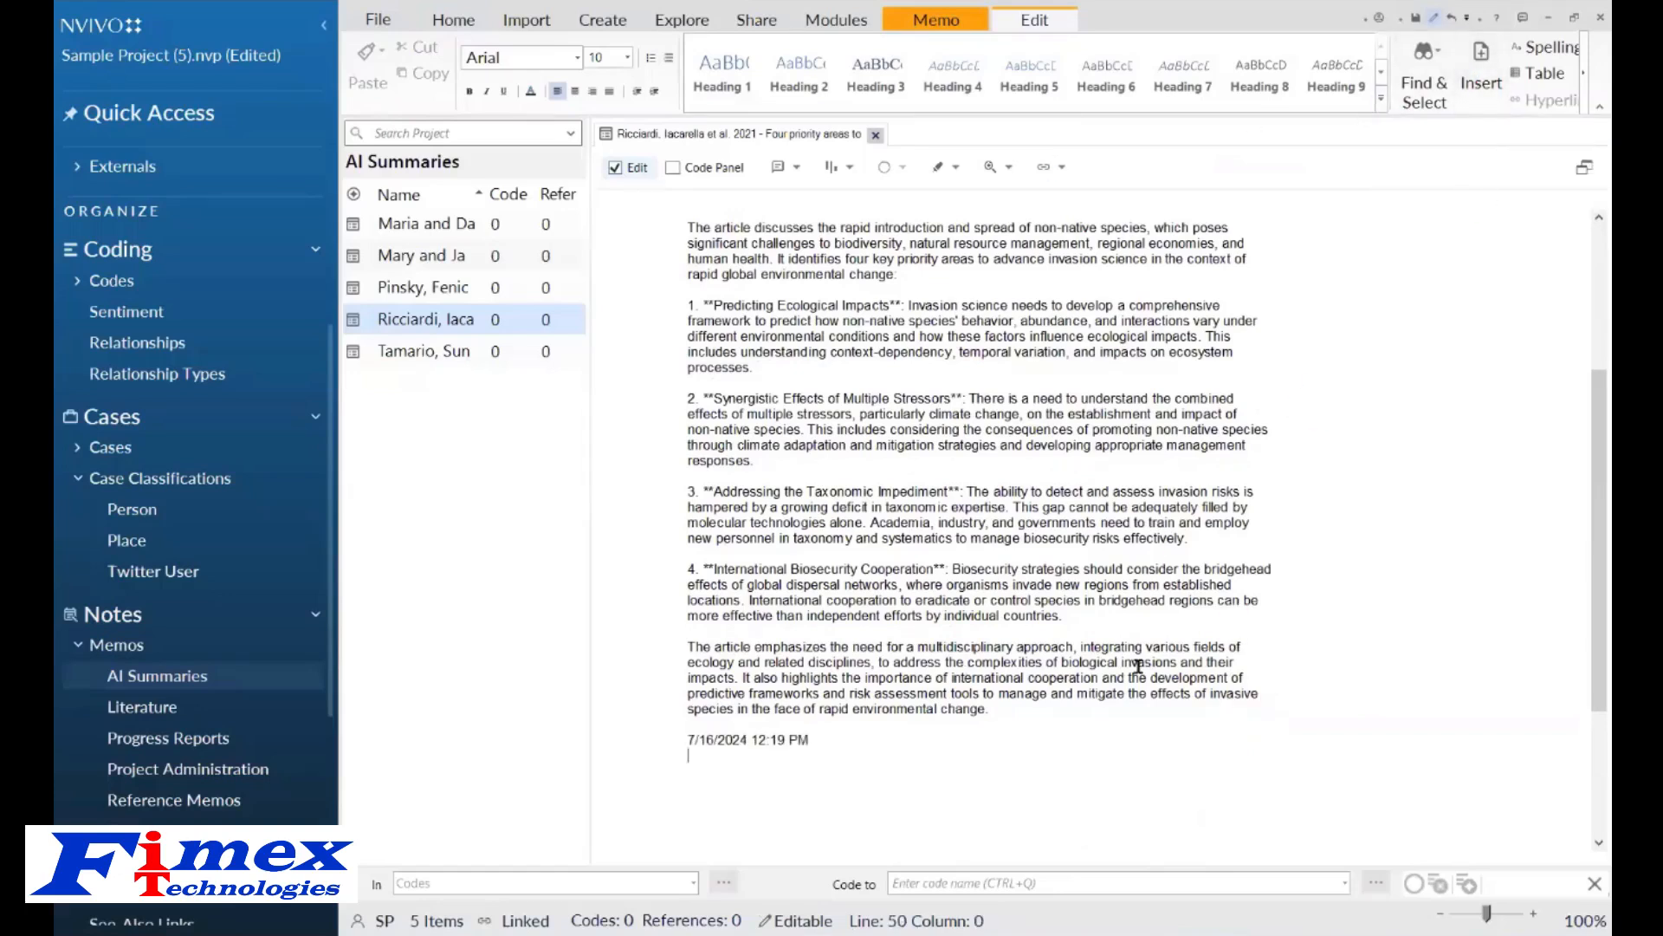
Add the note "This article looks good" under the date and close the memo.
text(This article looks good)
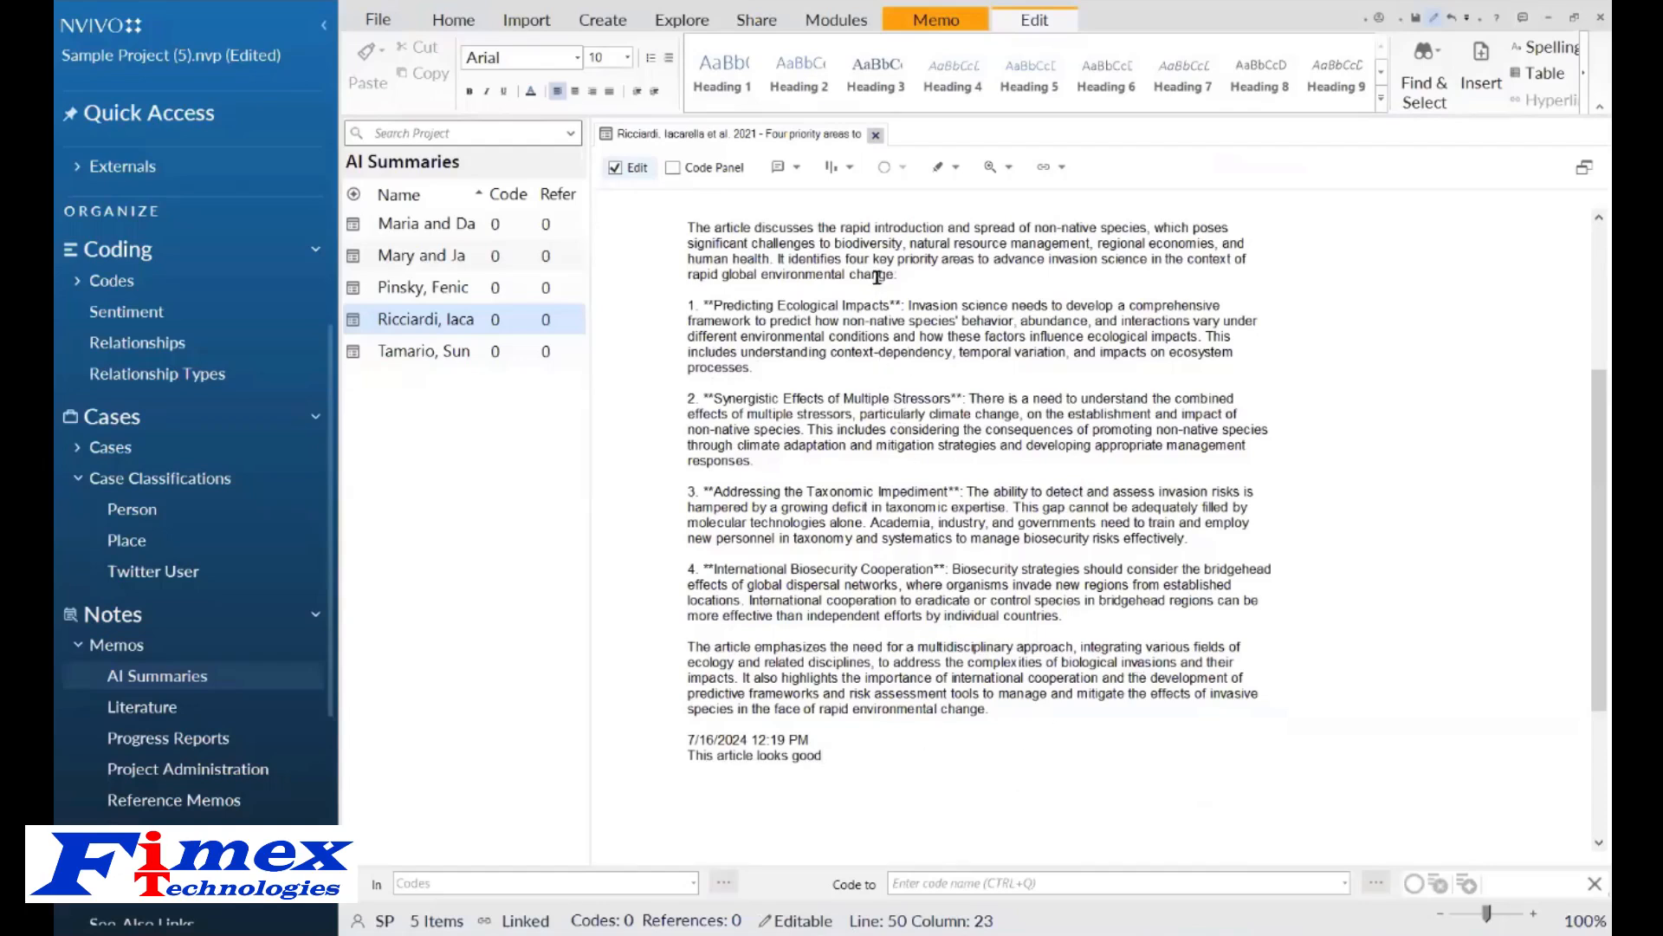
click(877, 136)
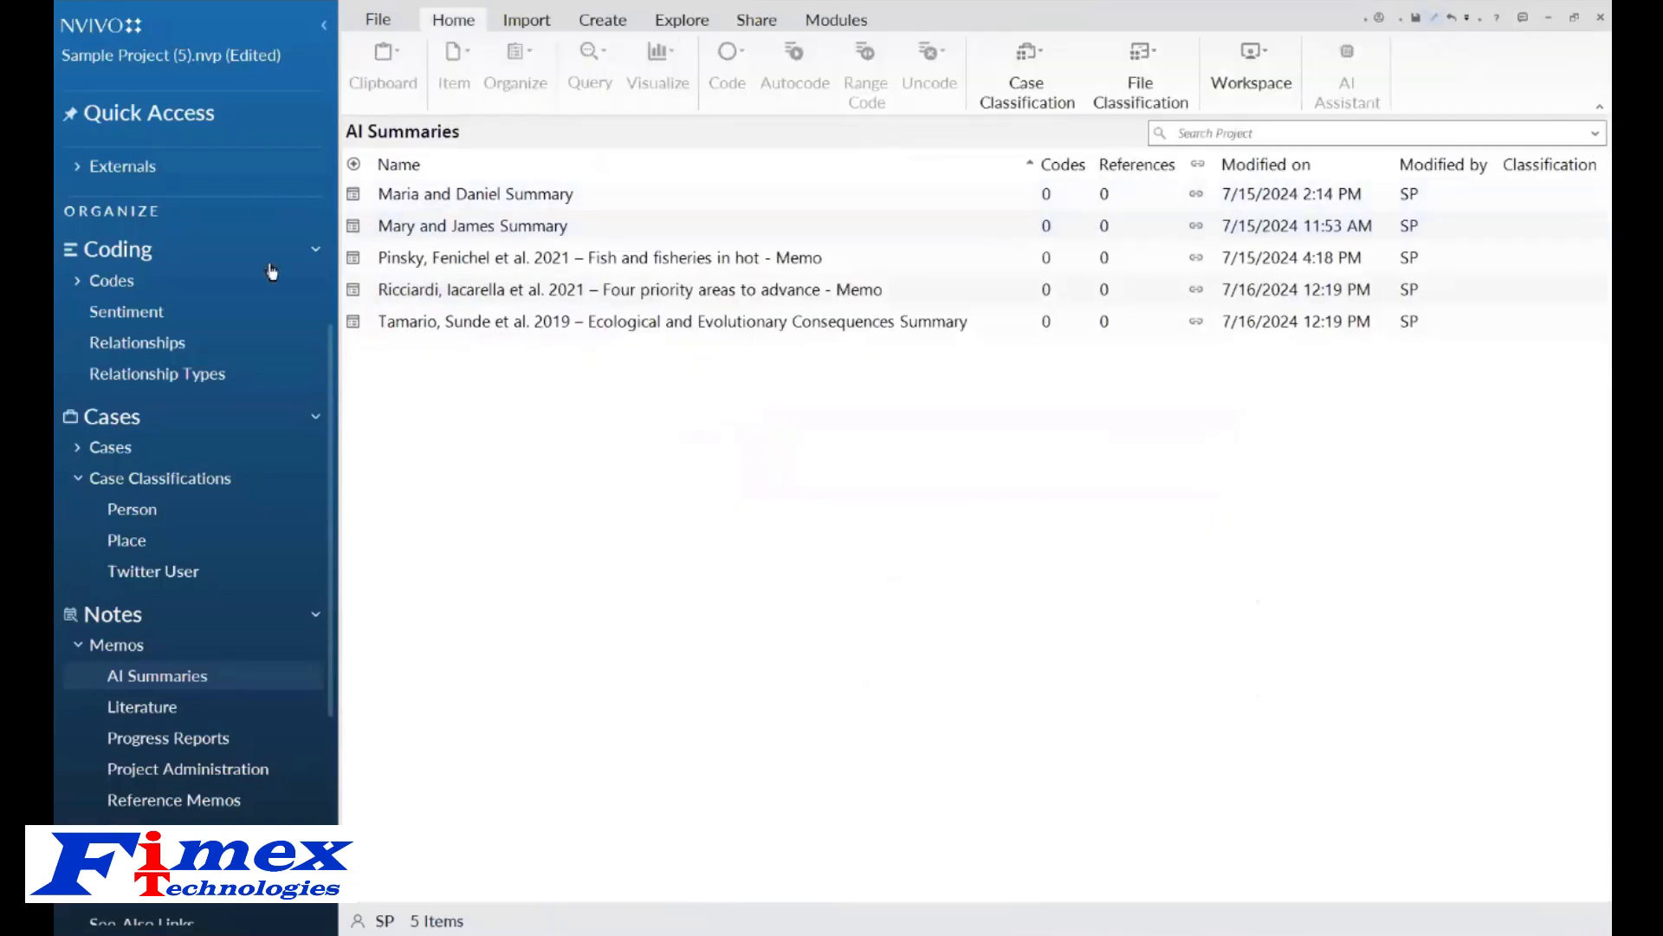
Open the Ricciardi reference PDF from References and hide its annotations pane.
drag(329, 394, 332, 221)
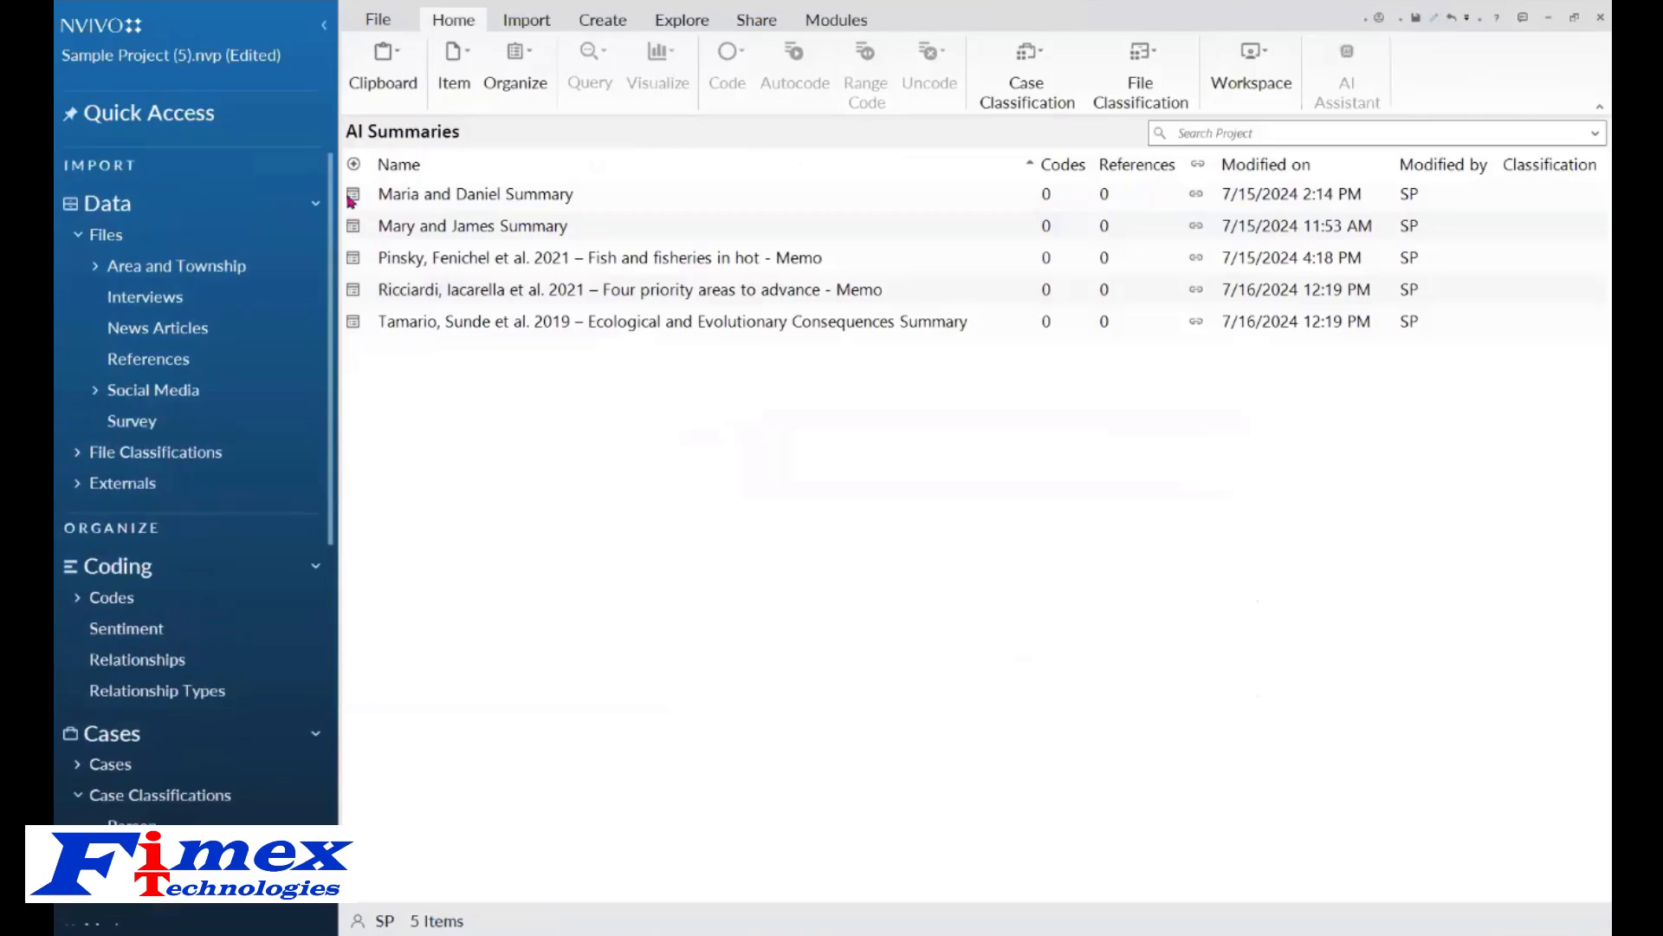
click(155, 299)
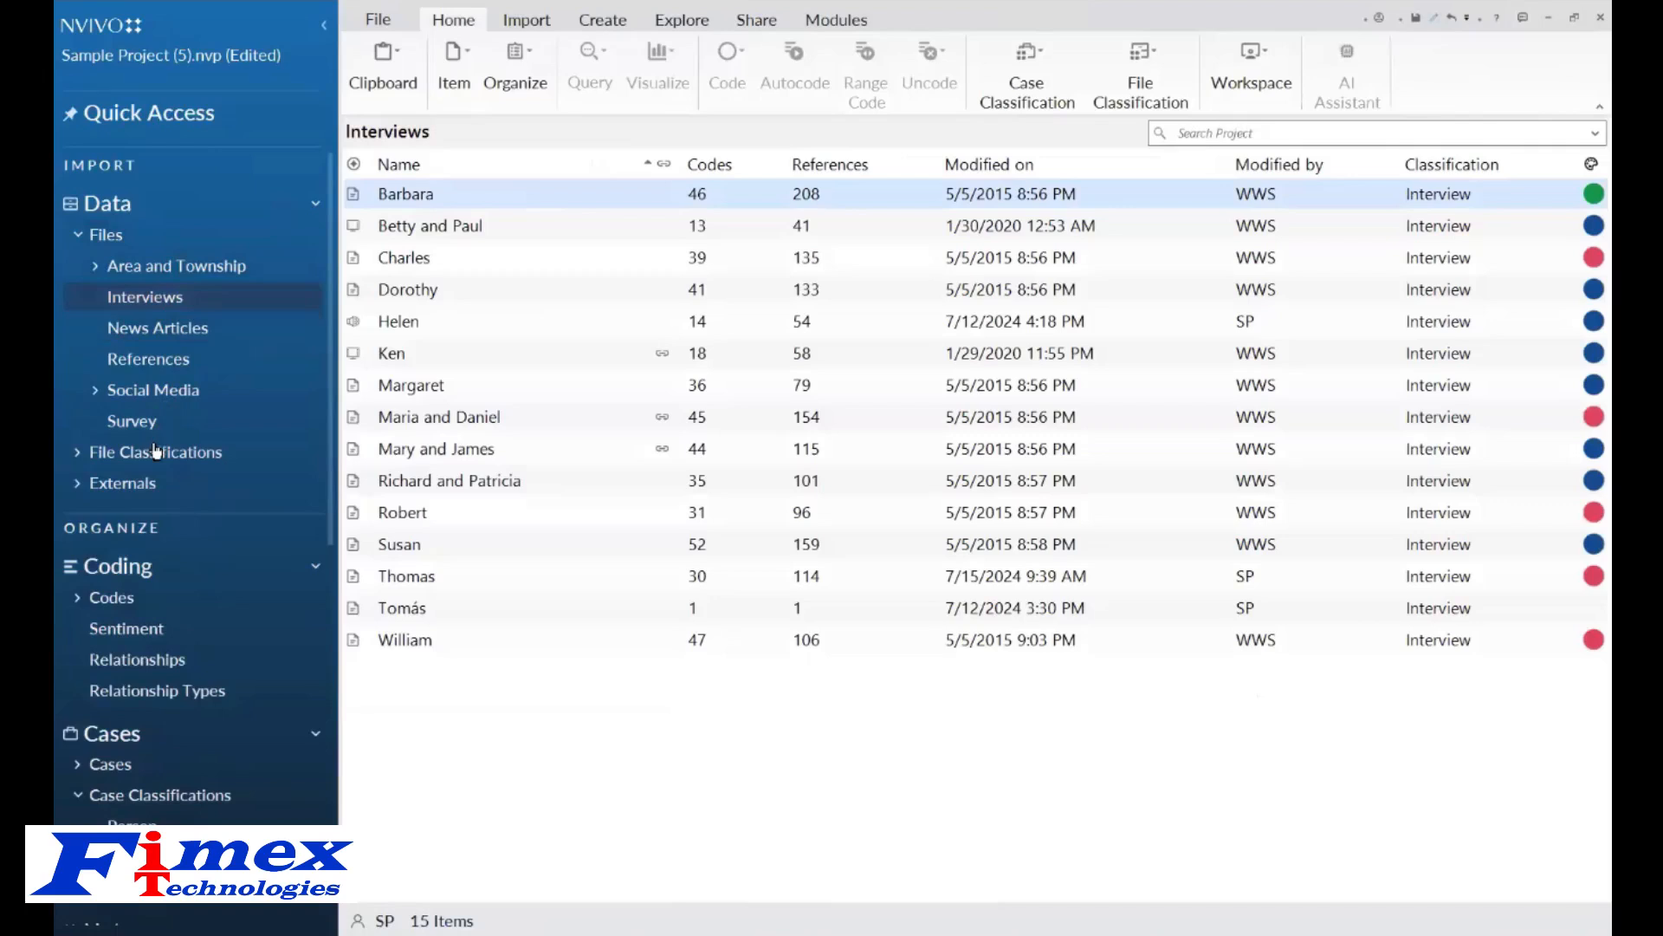
click(147, 357)
click(596, 451)
double_click(596, 451)
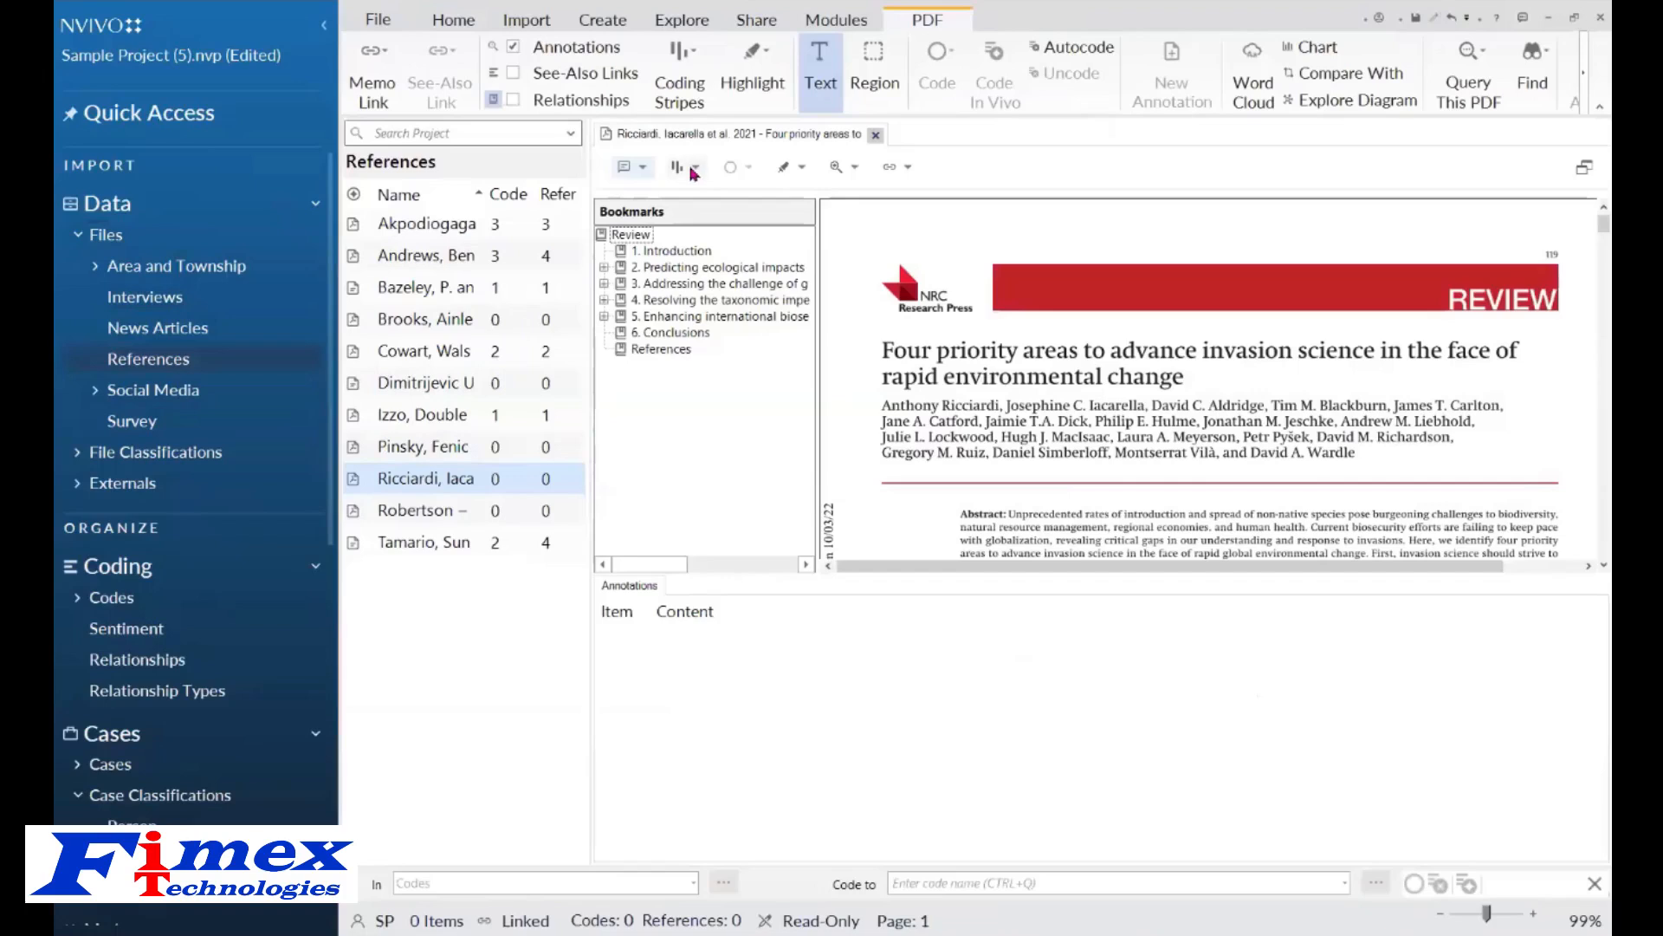
click(632, 171)
click(658, 209)
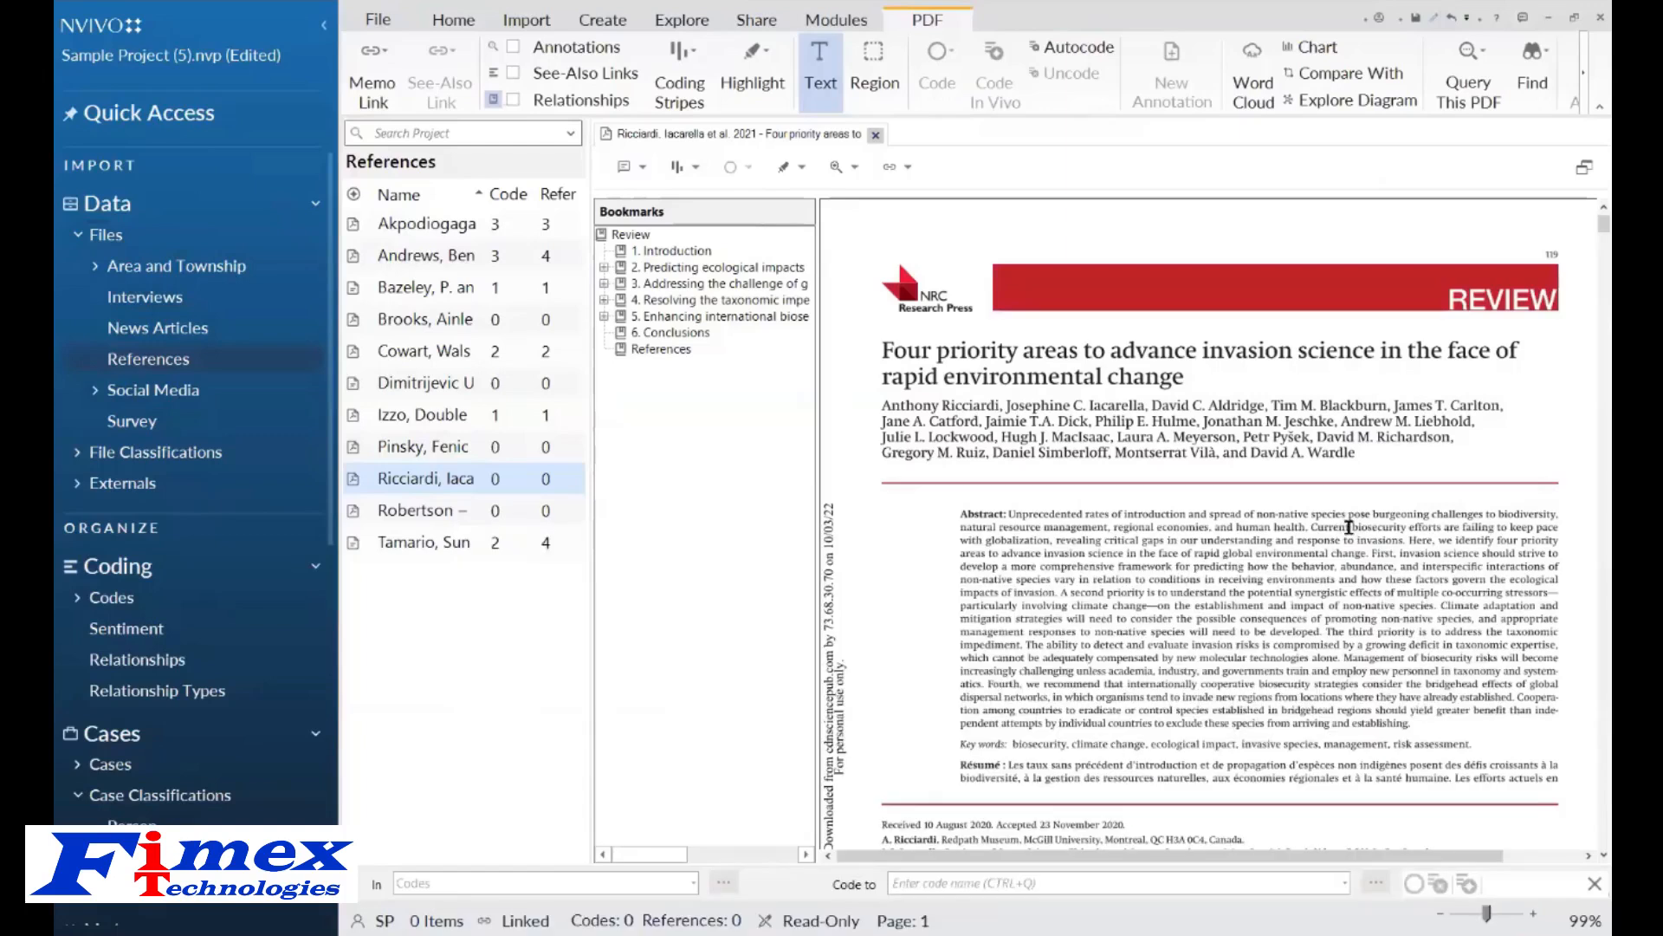
Select the word "biosecurity" in the abstract and save a Short English AI text summary of it as an annotation.
drag(1350, 526, 1406, 528)
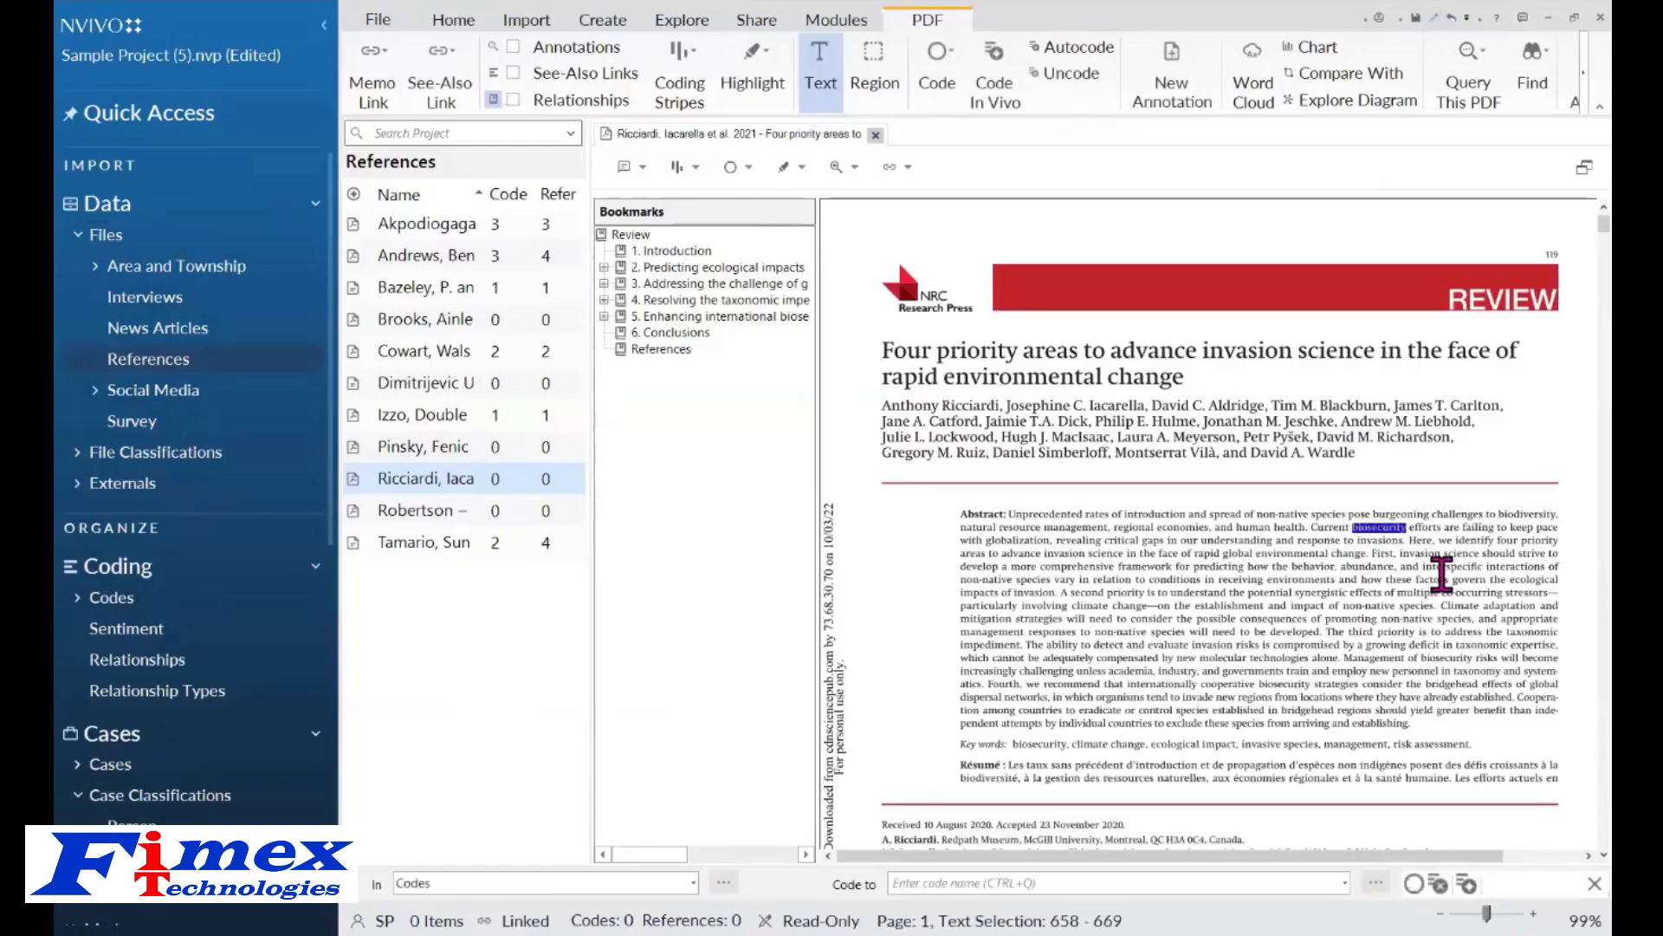
right_click(1378, 532)
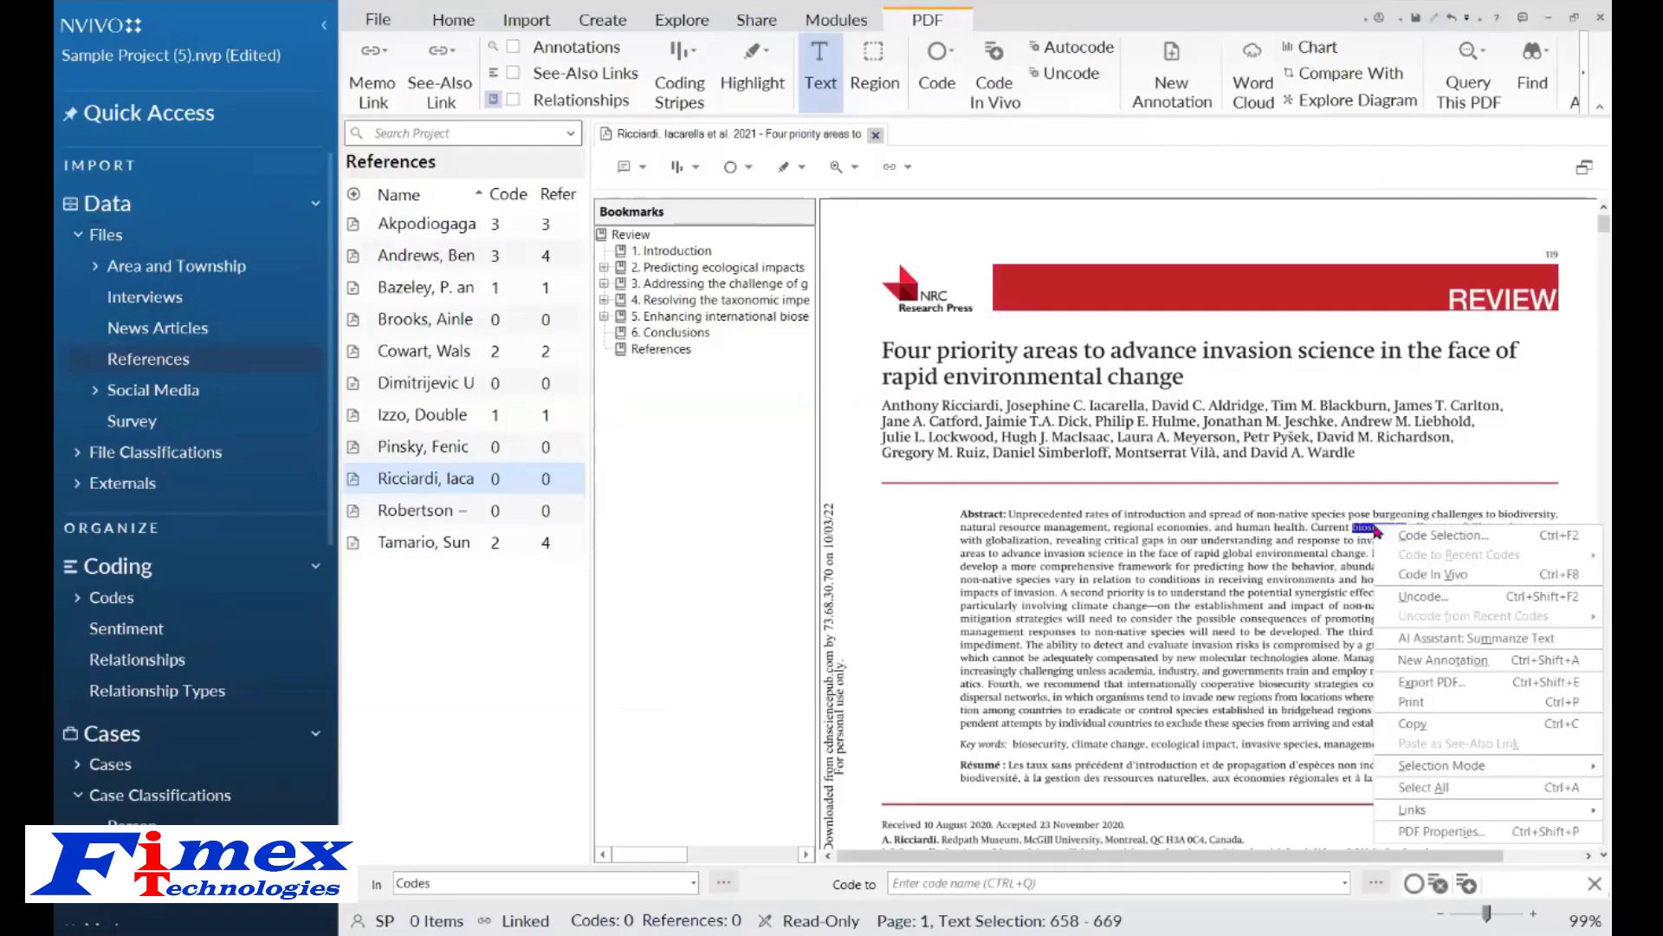
click(1571, 643)
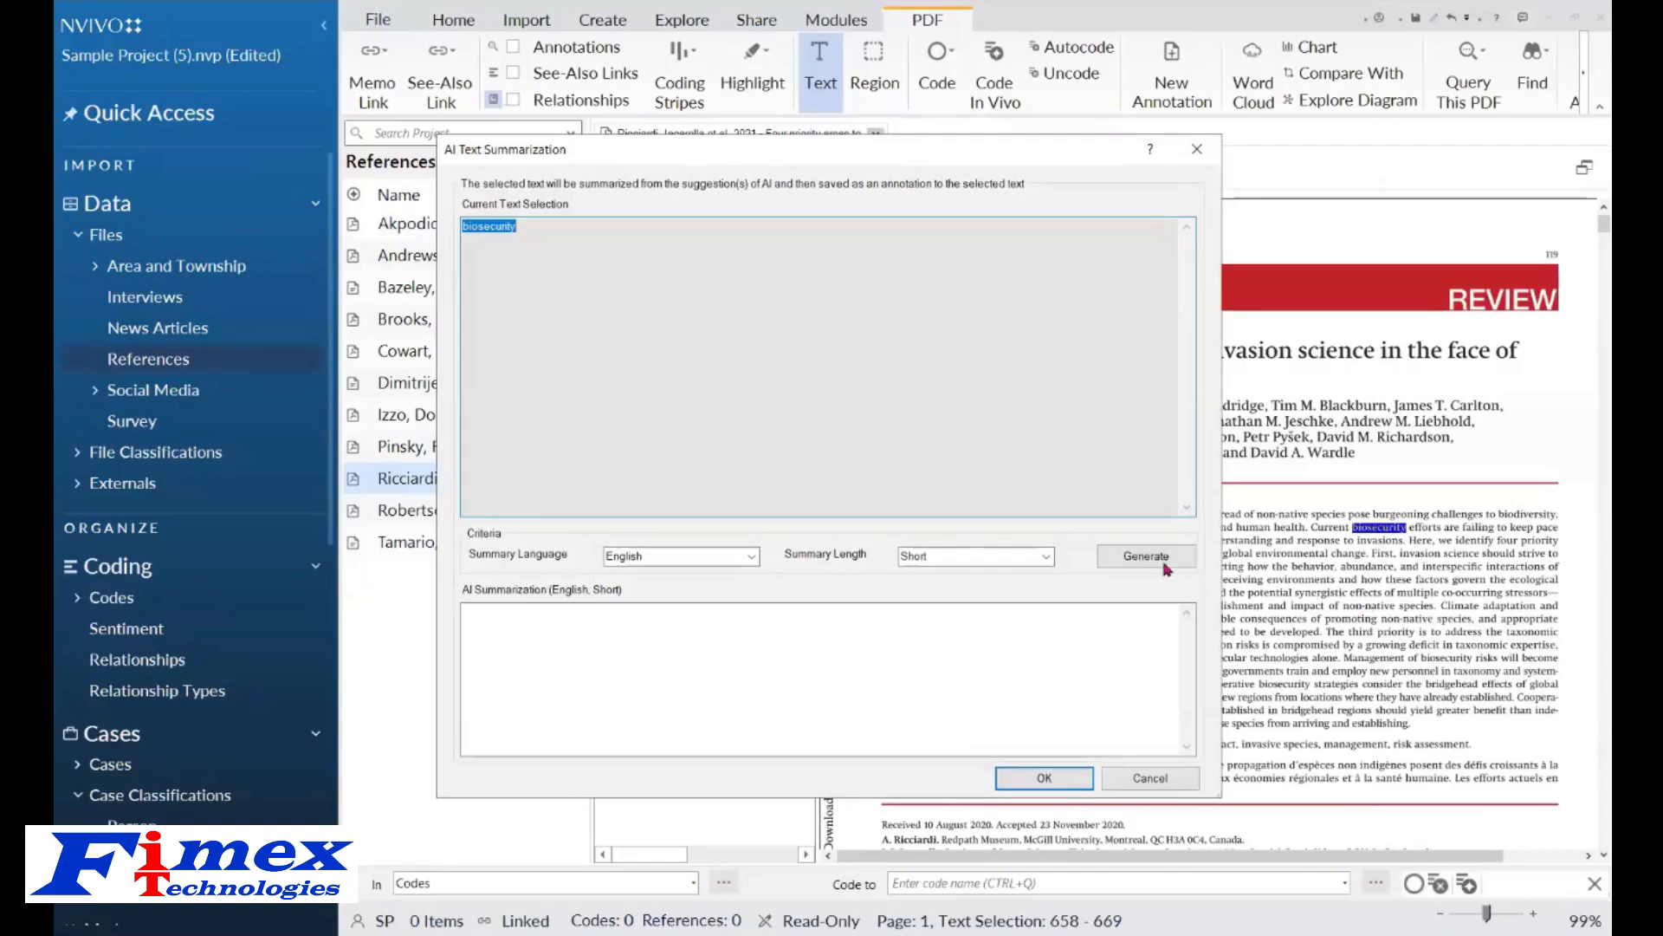
click(1152, 556)
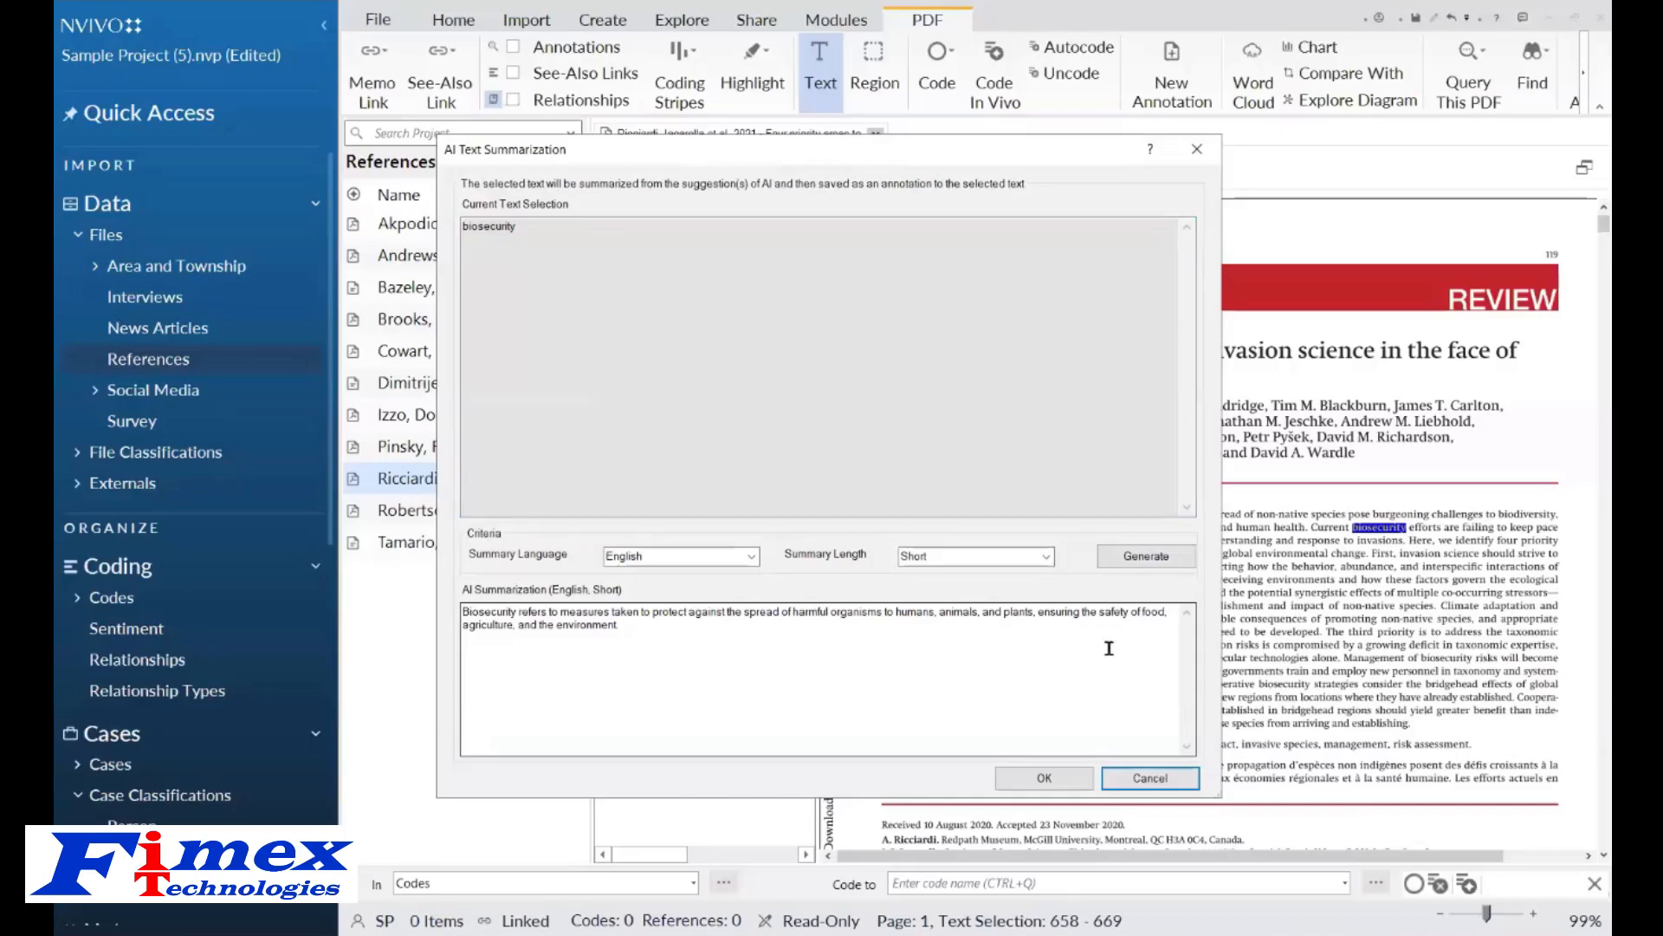
click(1035, 784)
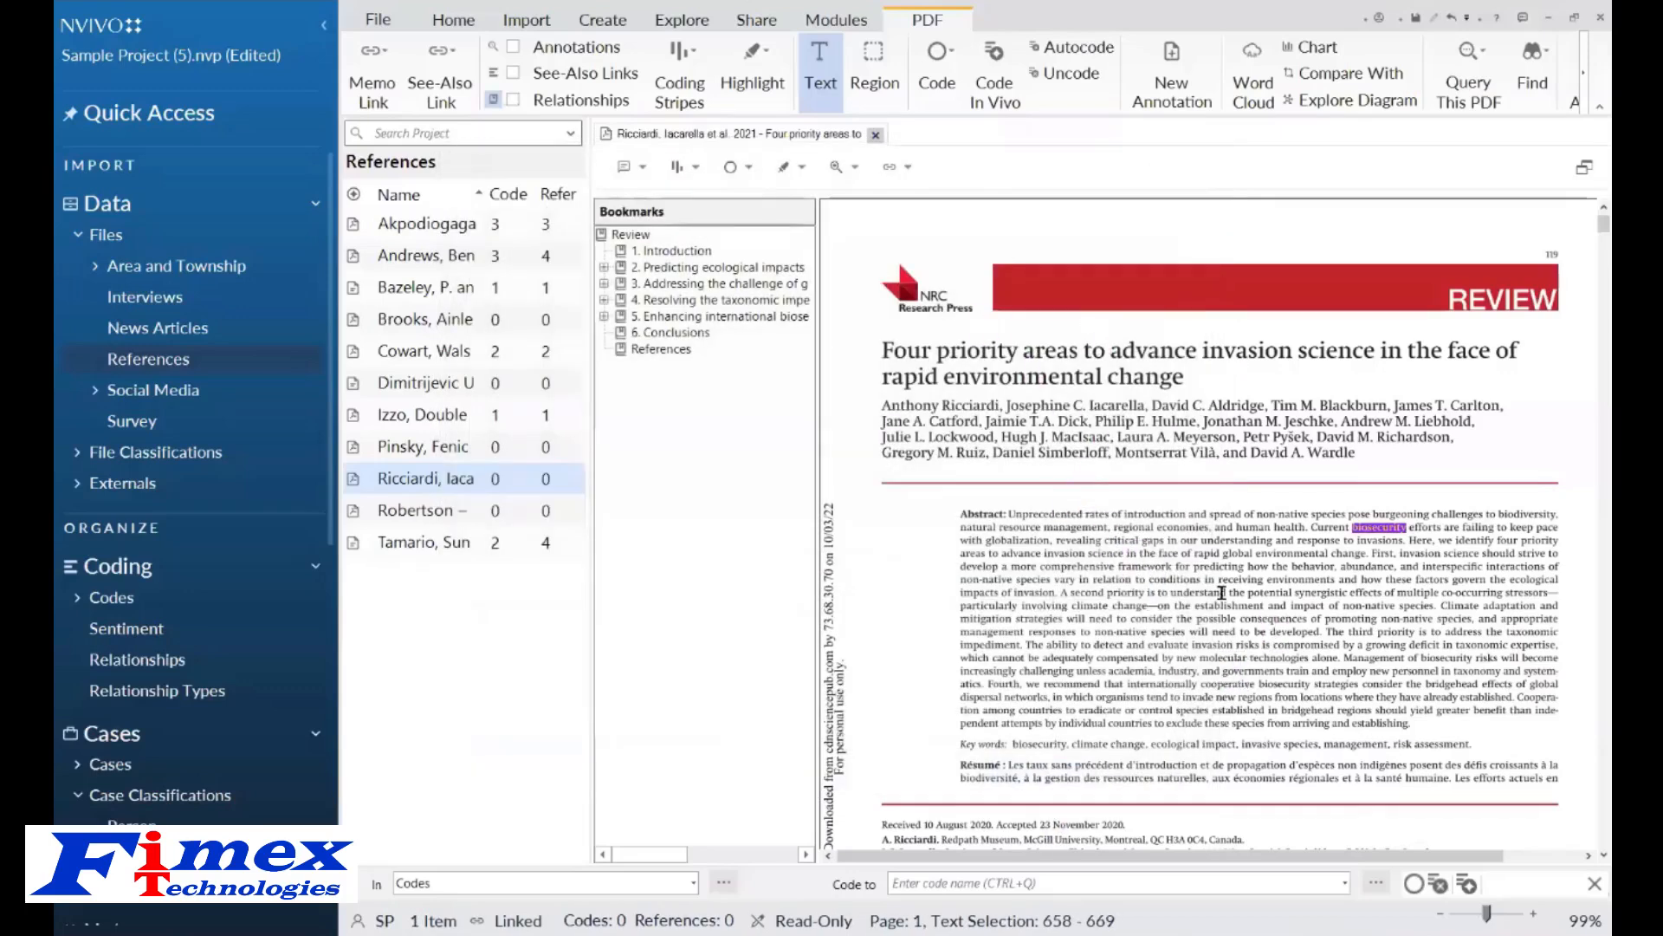
View the reference's annotations and close the PDF.
click(1378, 542)
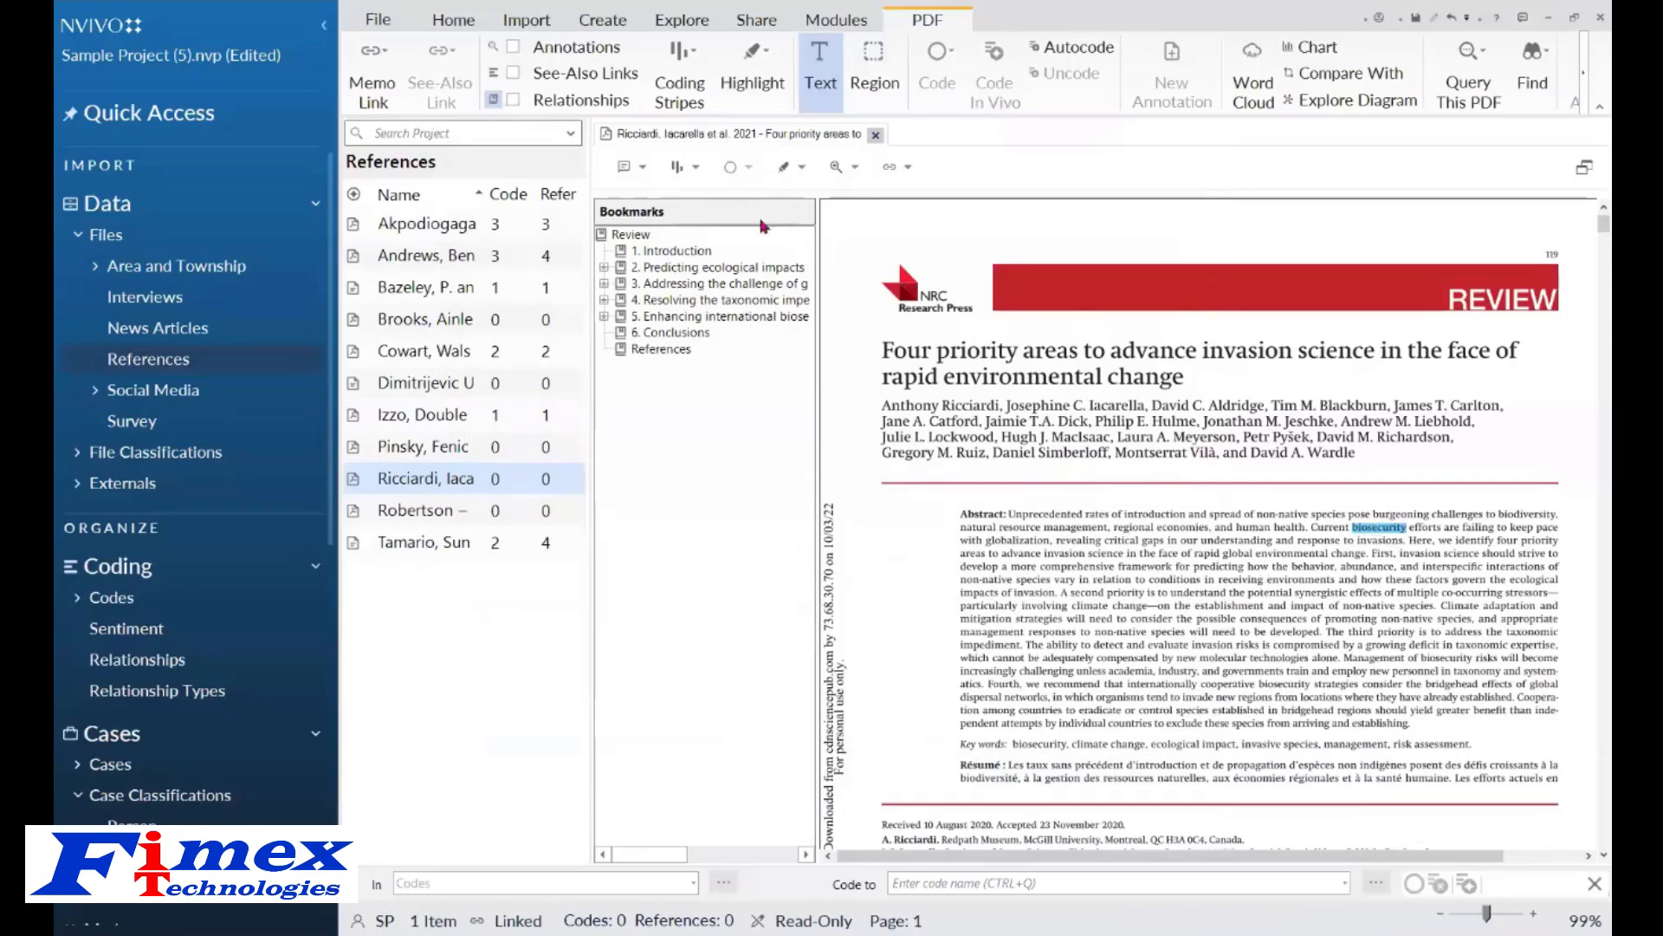
click(641, 170)
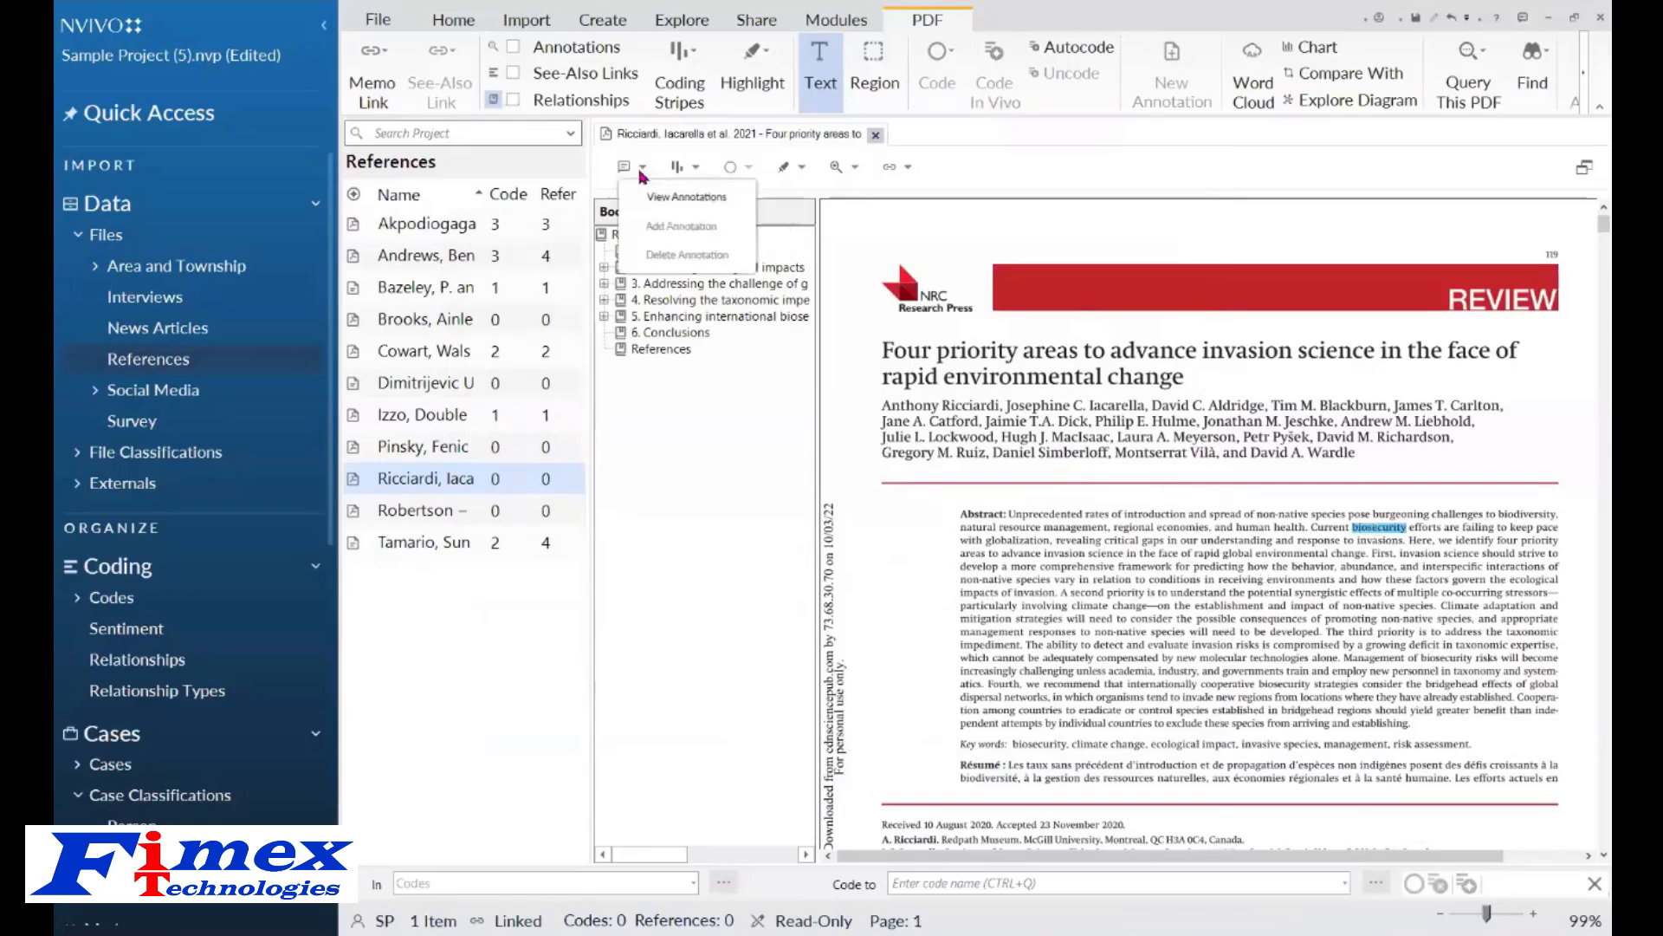
click(686, 197)
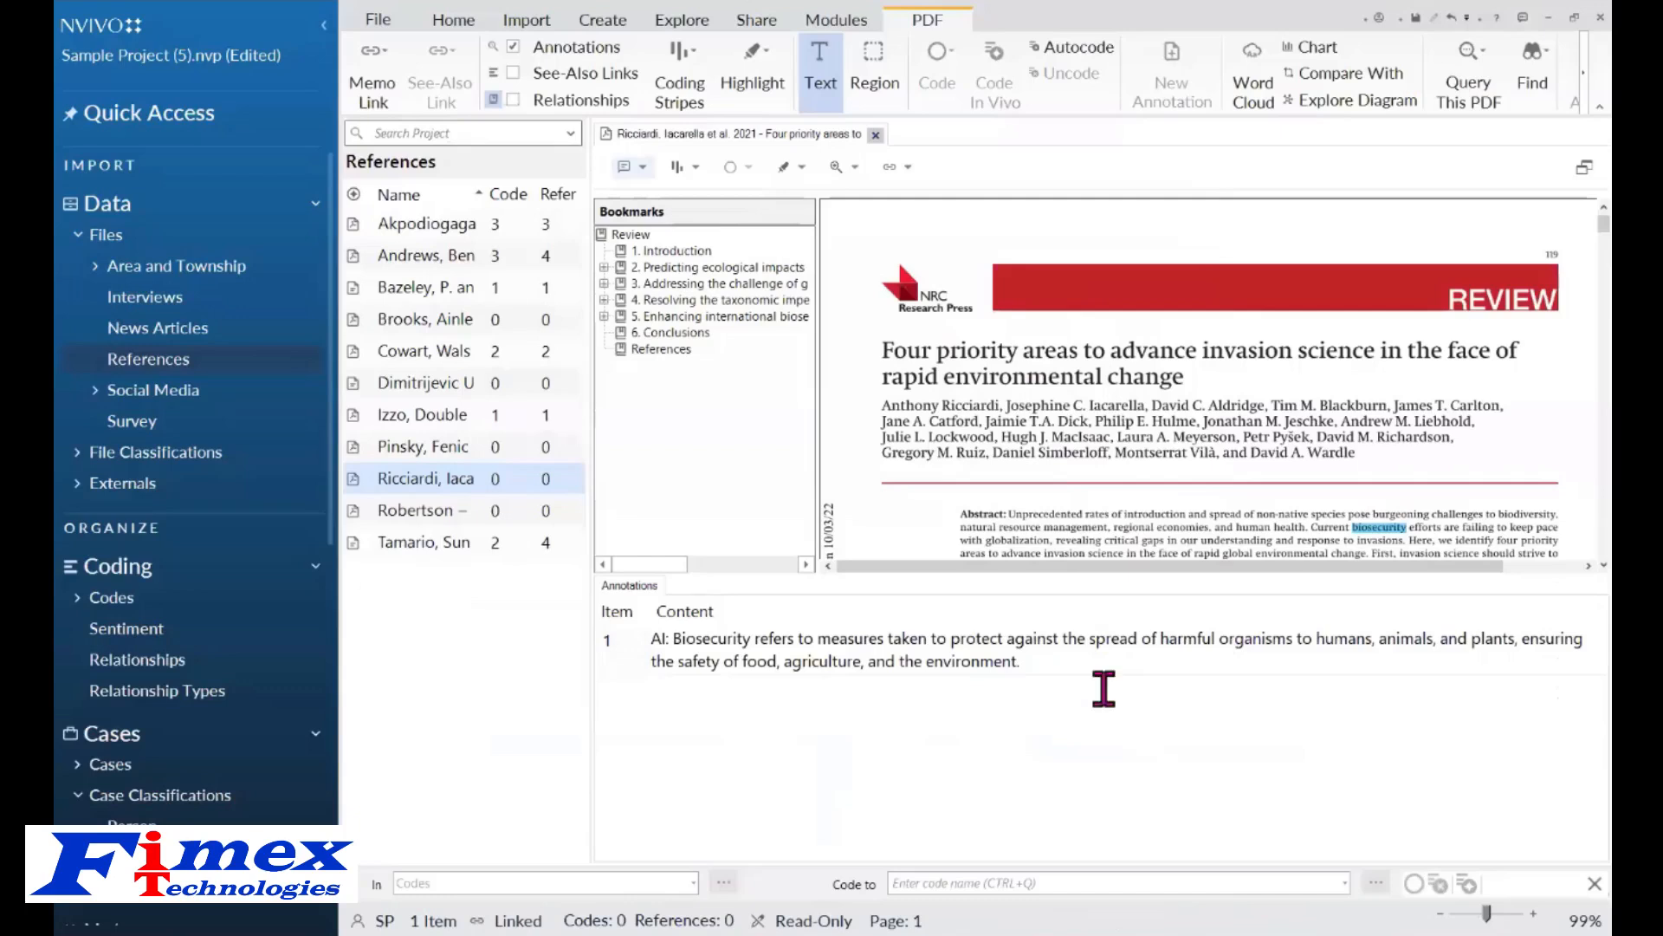
click(876, 136)
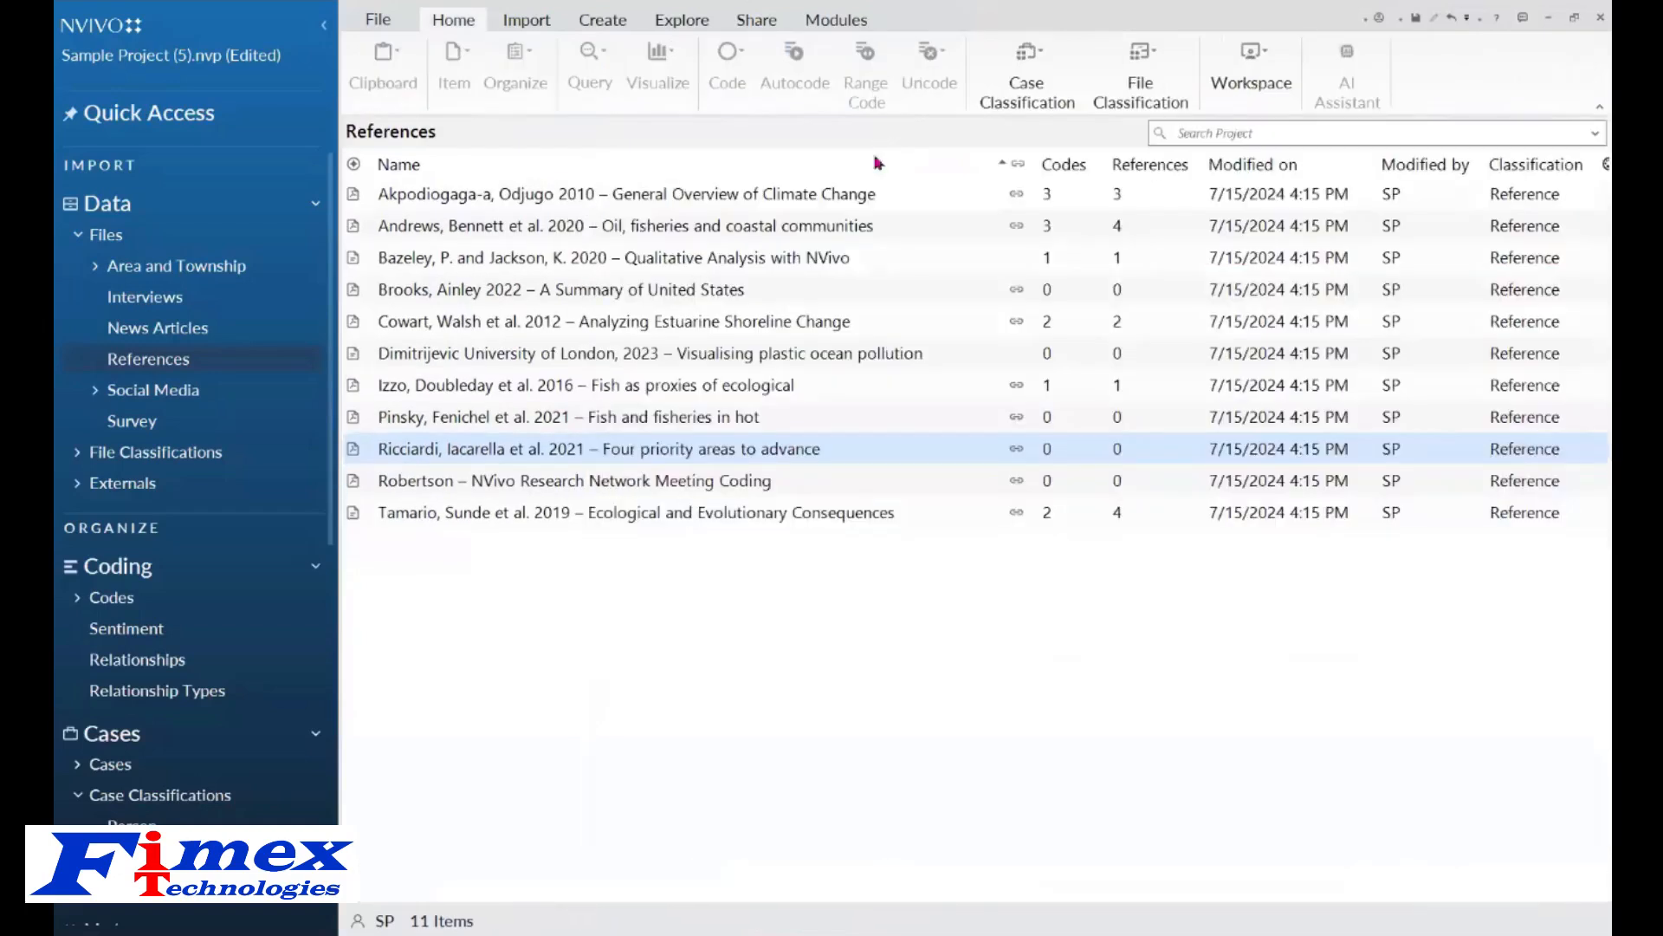
Open the Barbara interview and scroll through its coded content.
click(137, 301)
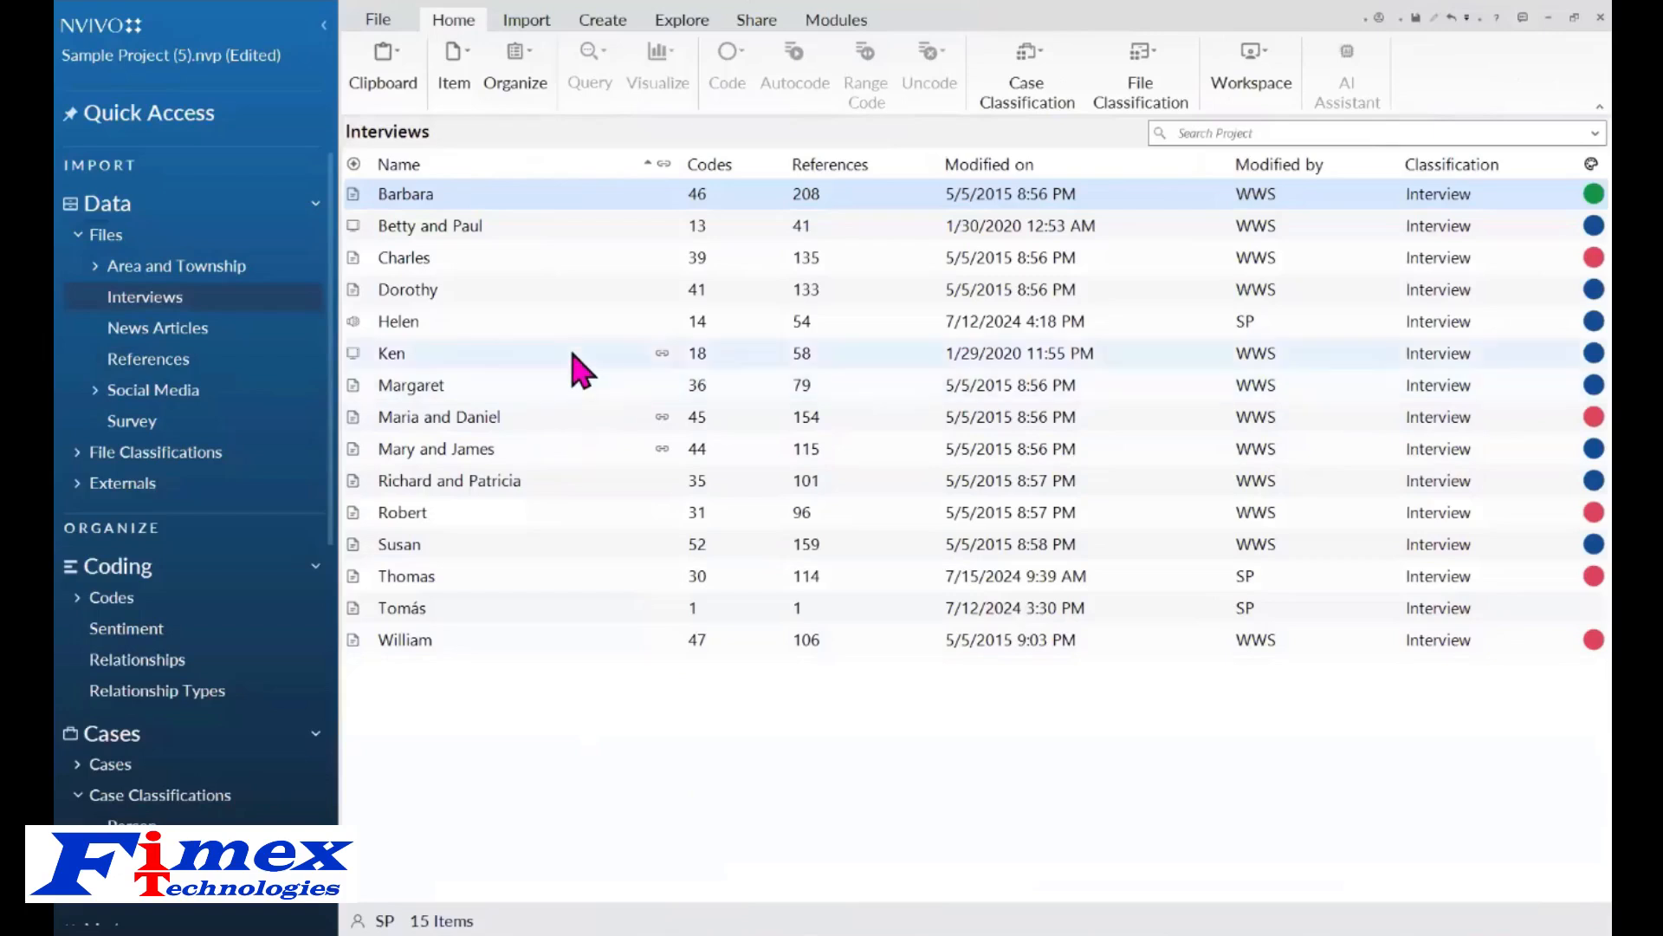
double_click(499, 201)
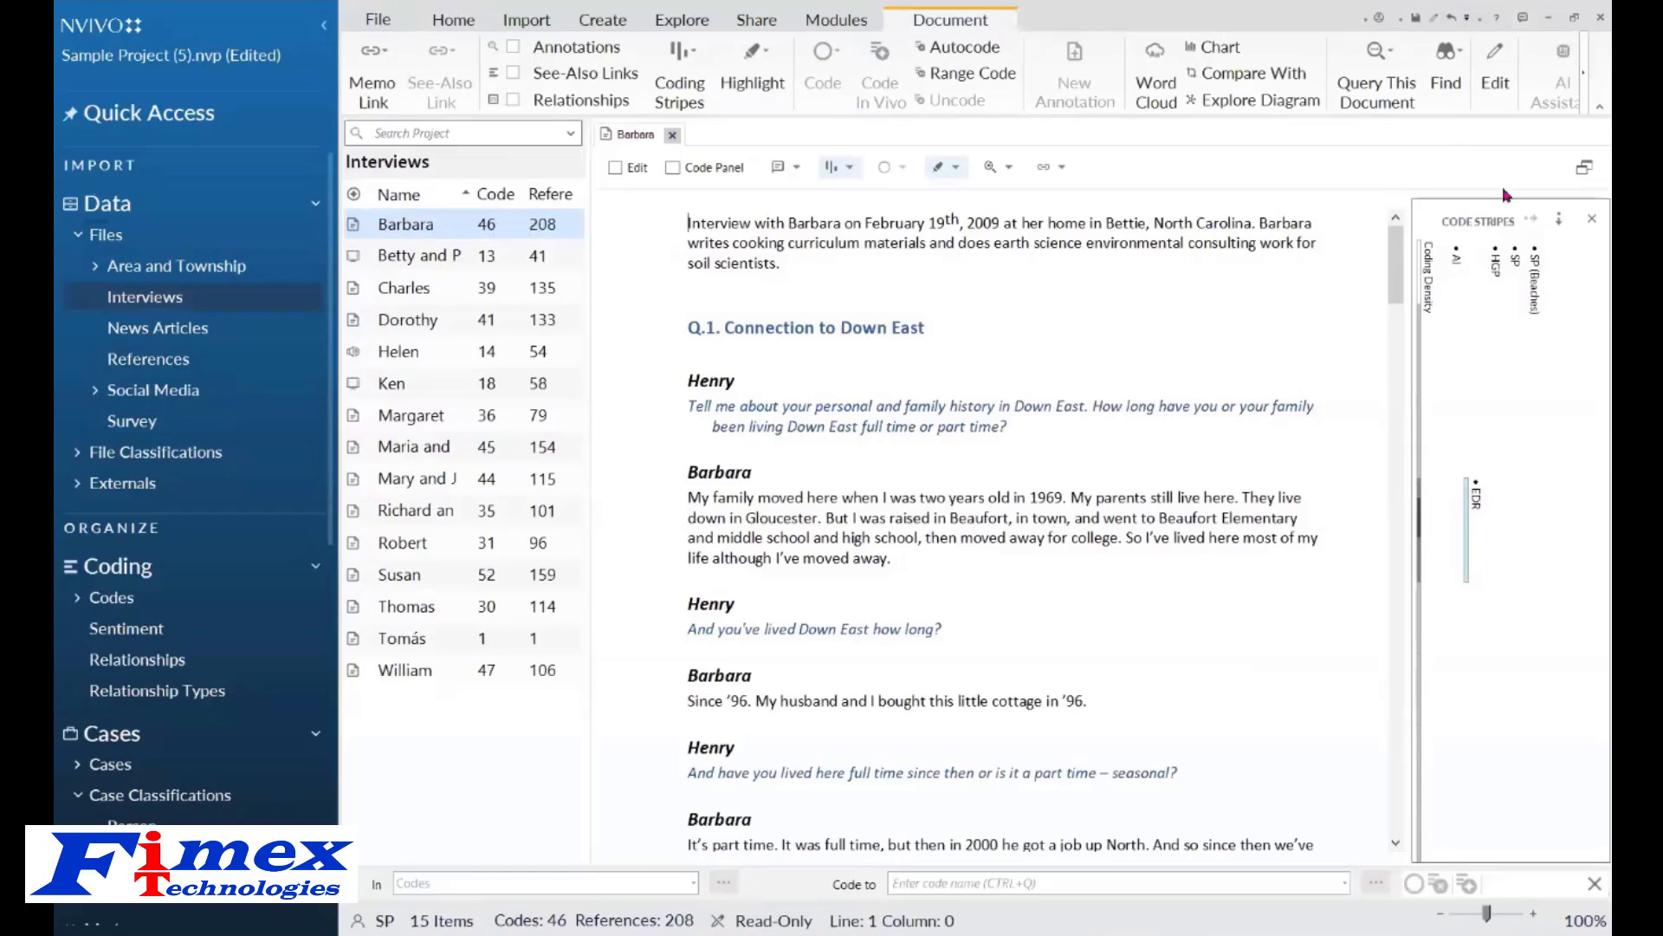
drag(1407, 298, 1408, 516)
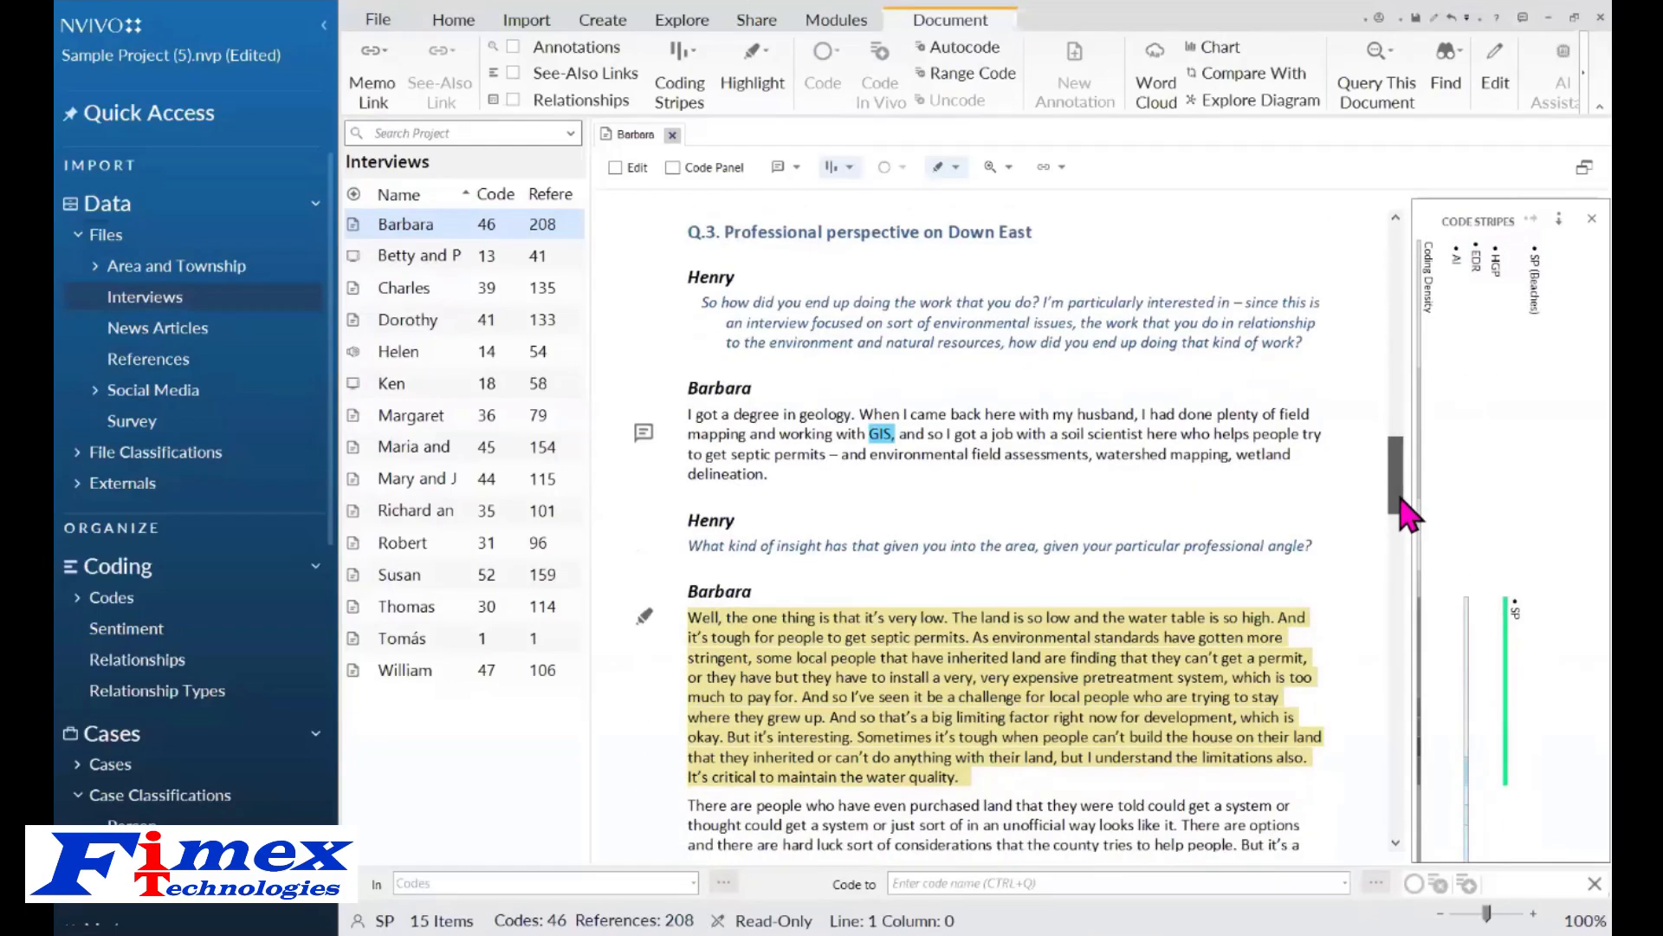
Show the Codes list beside the interview and hide the coding stripes panel.
click(120, 600)
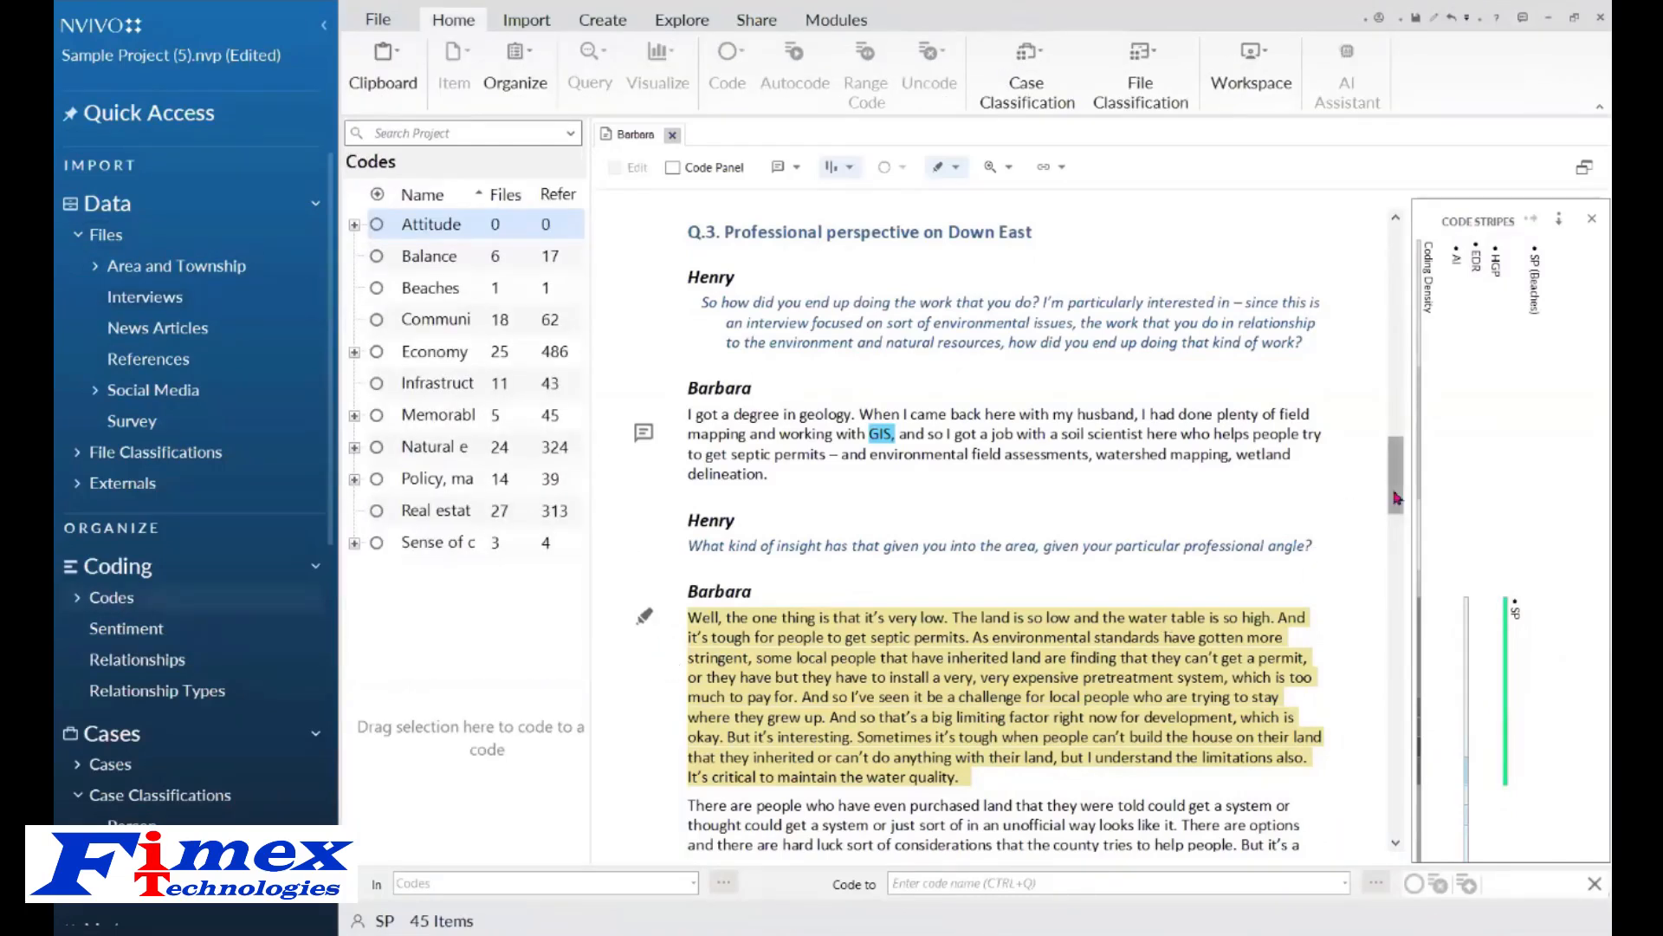
scroll(1397, 497, up, 3)
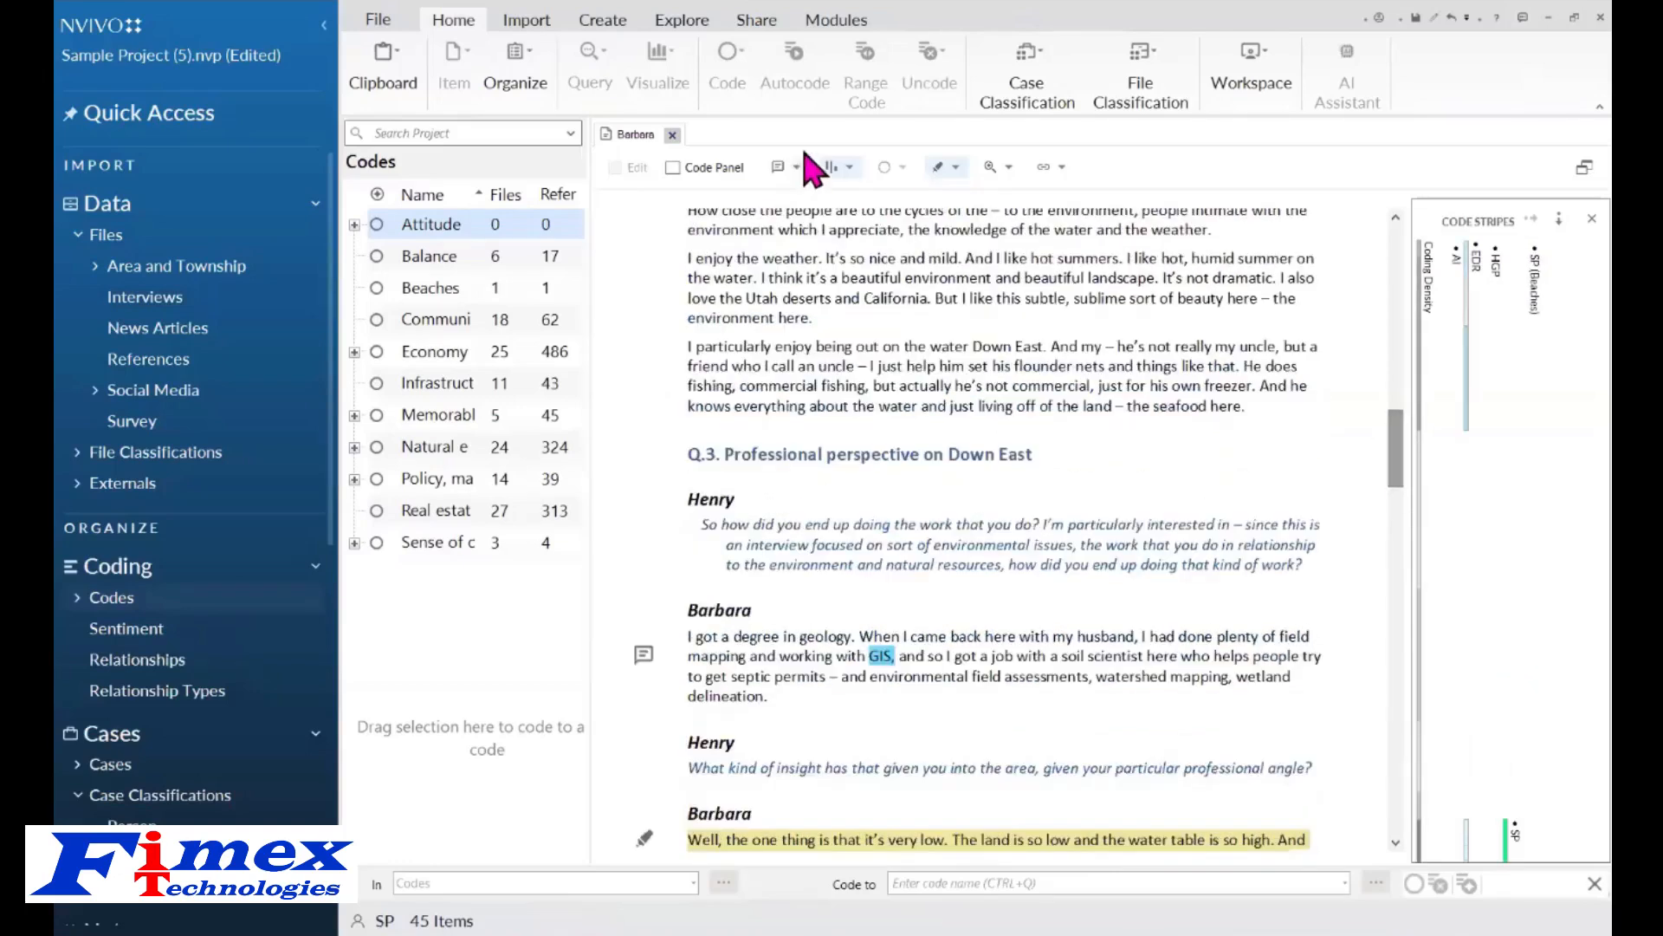
click(850, 167)
click(866, 229)
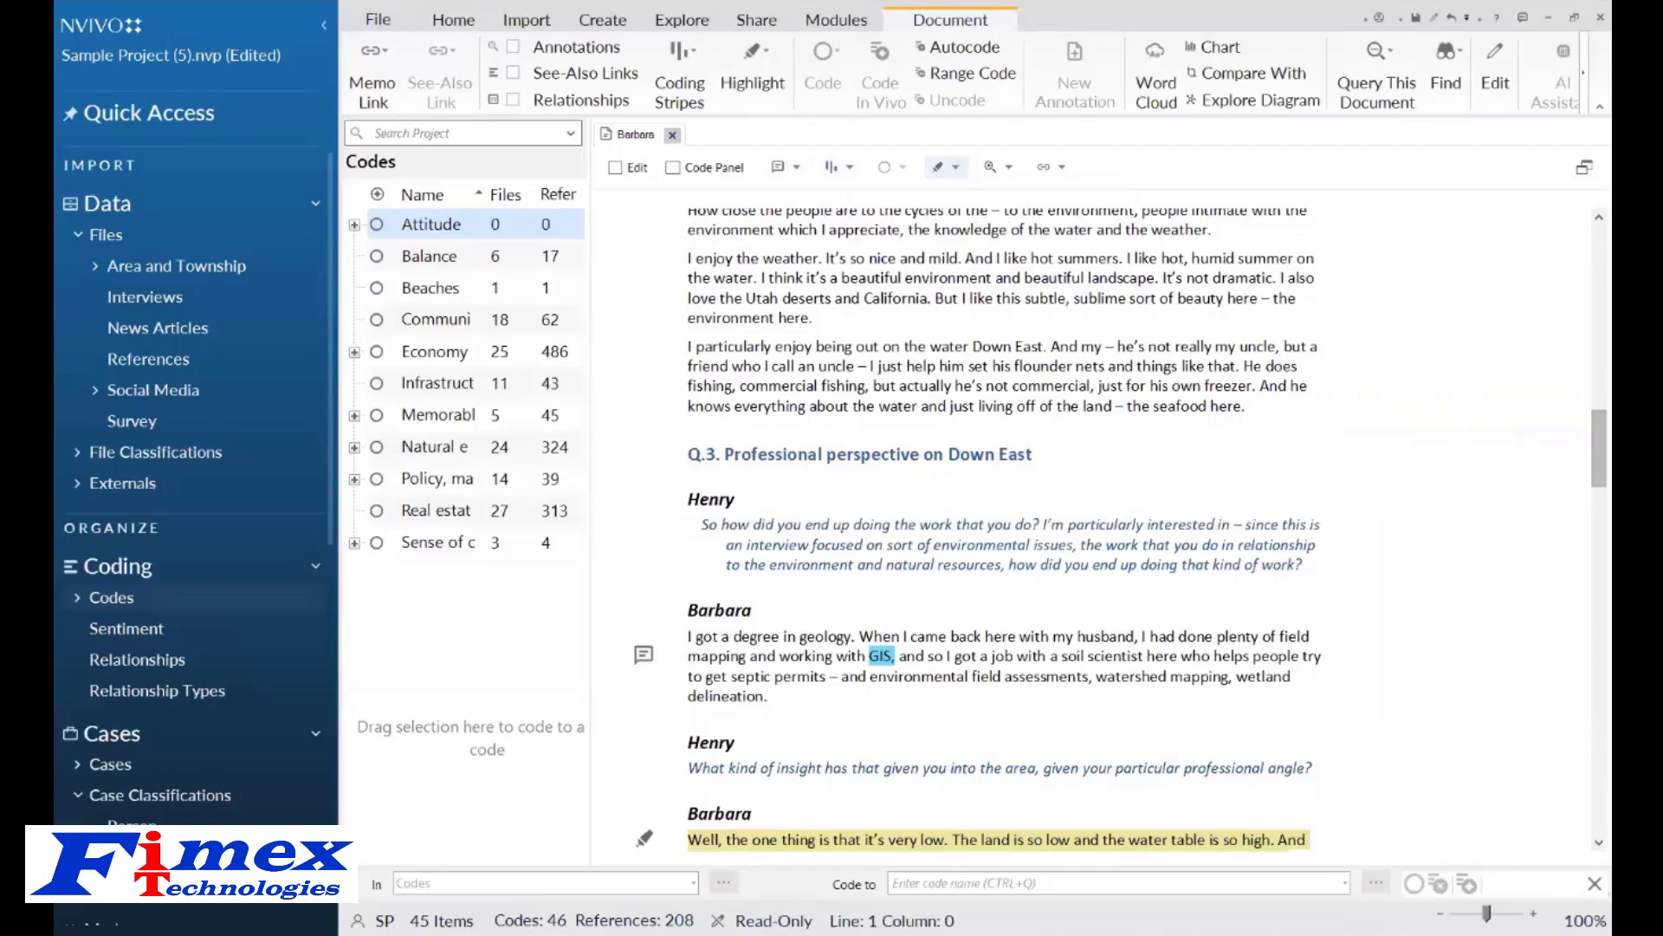
Code Barbara's two paragraphs on the Down East environment to a new code named Landscape and open that code.
drag(1591, 449, 1591, 431)
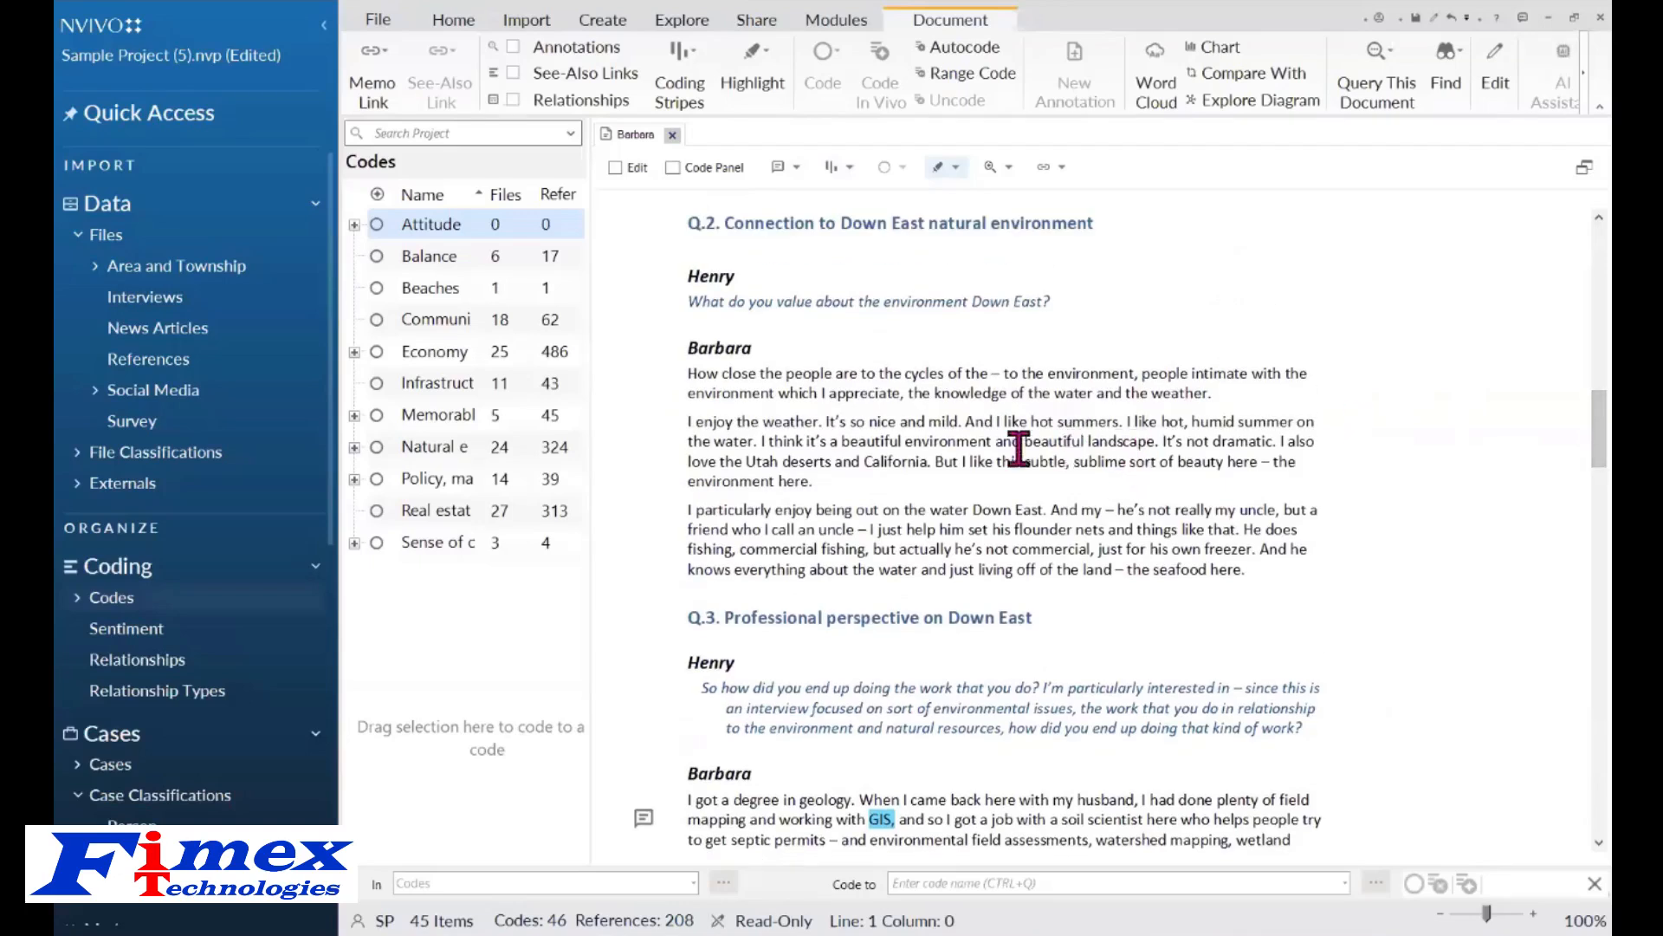
drag(688, 373, 823, 483)
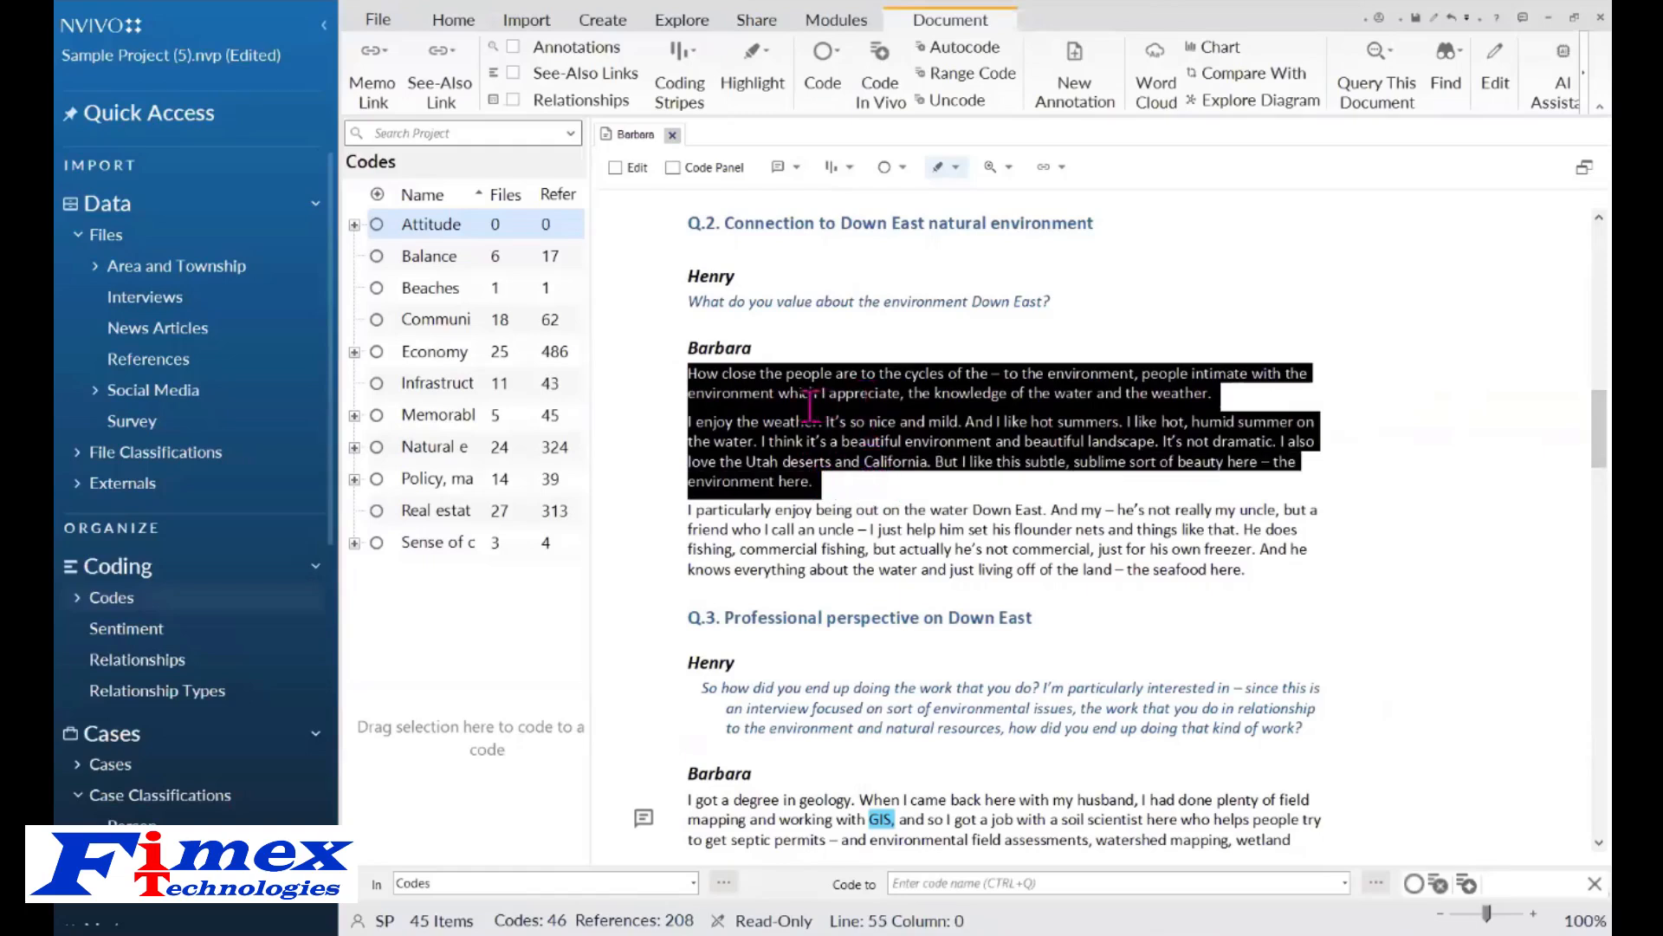
drag(810, 405, 453, 602)
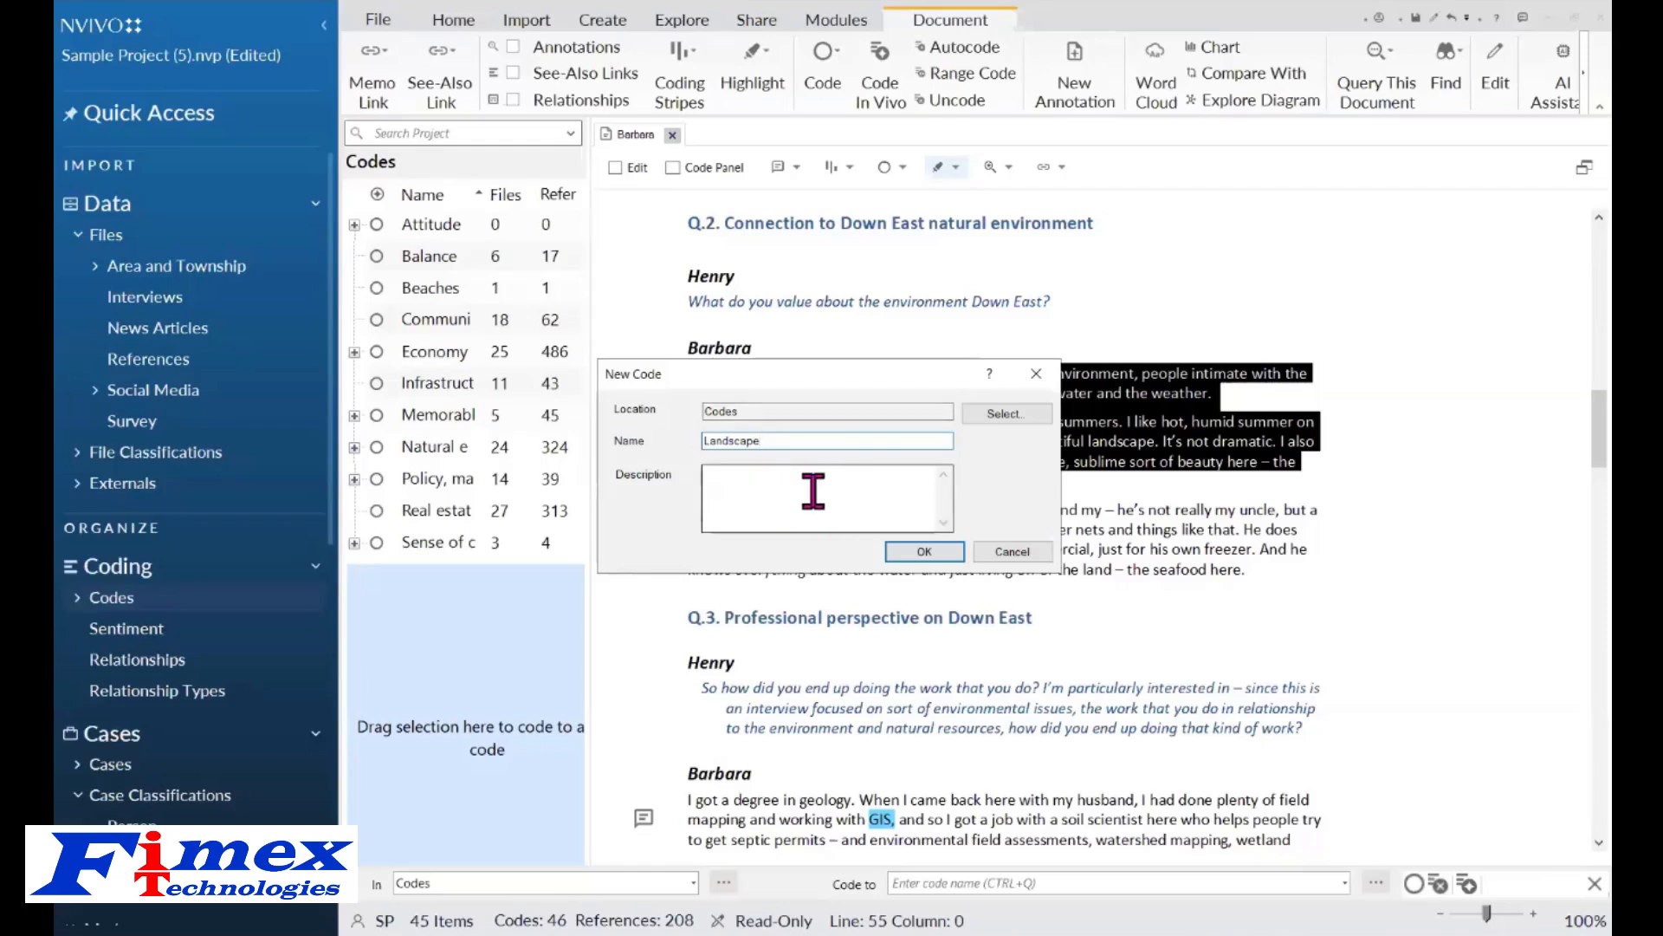
click(925, 551)
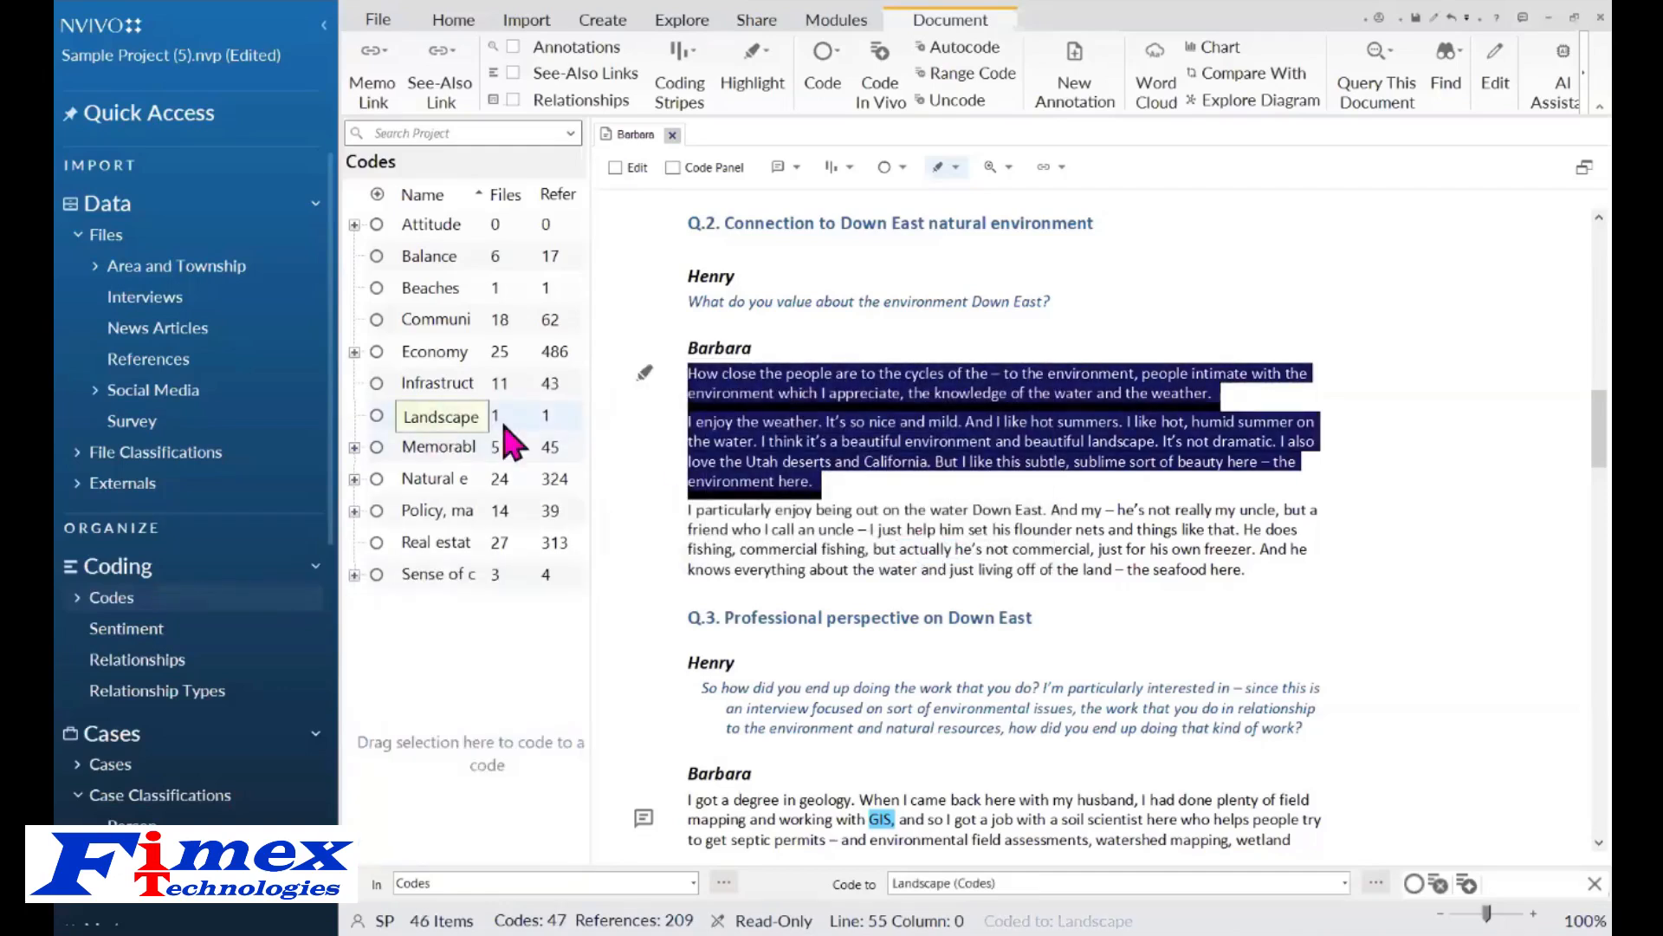
click(434, 419)
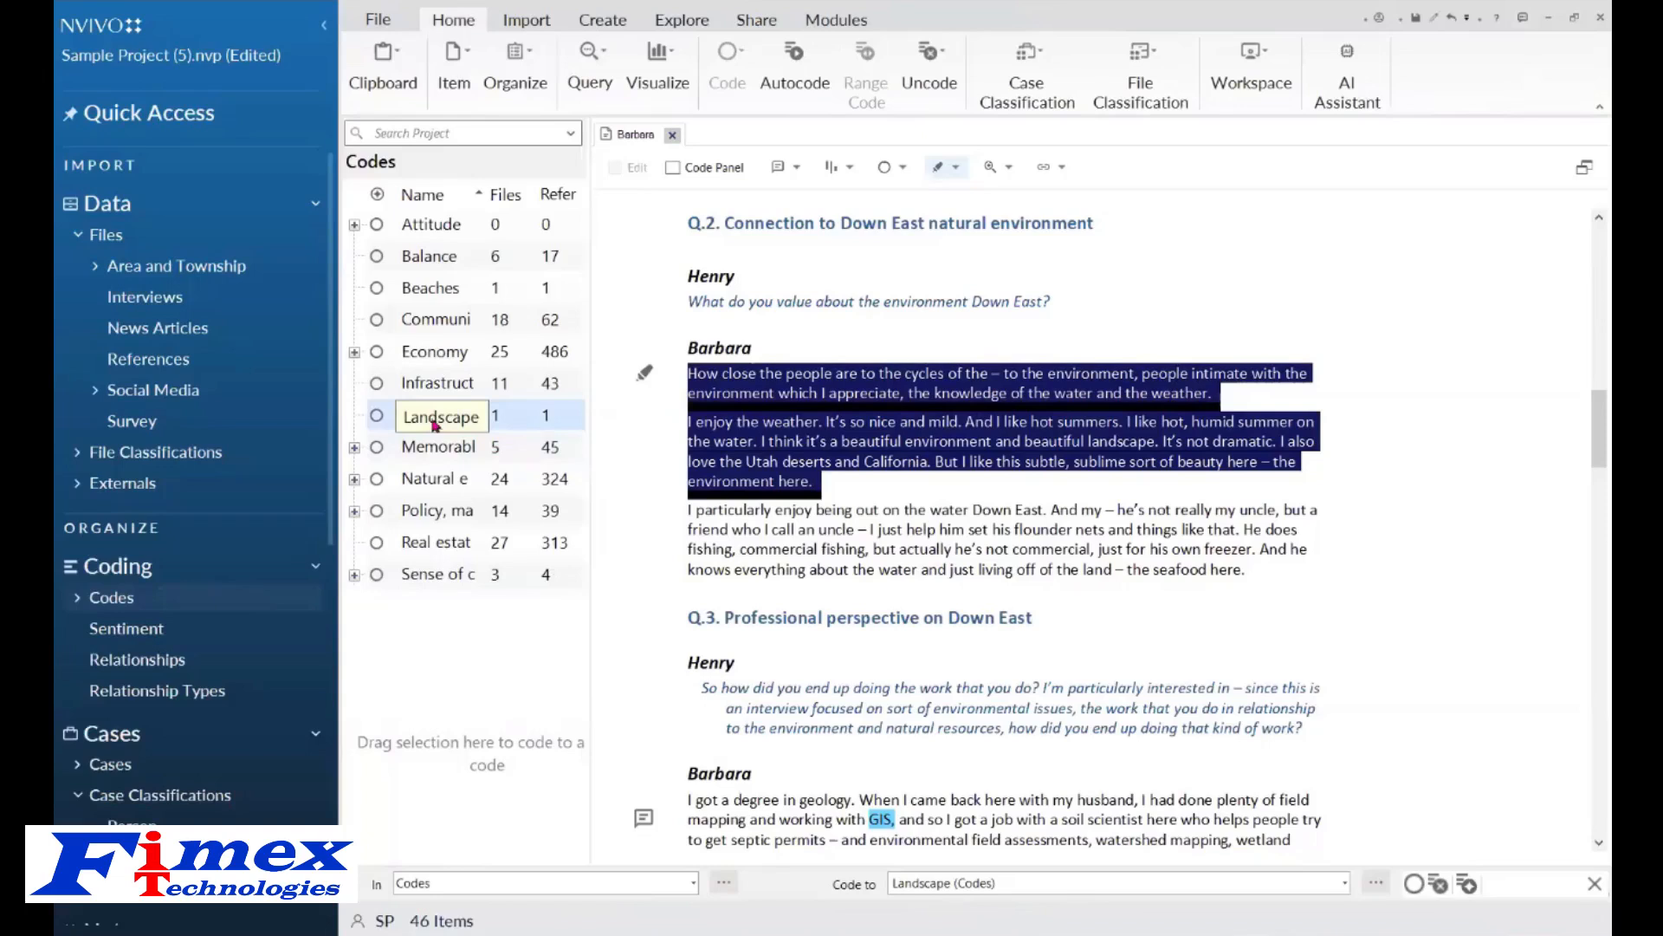
double_click(434, 420)
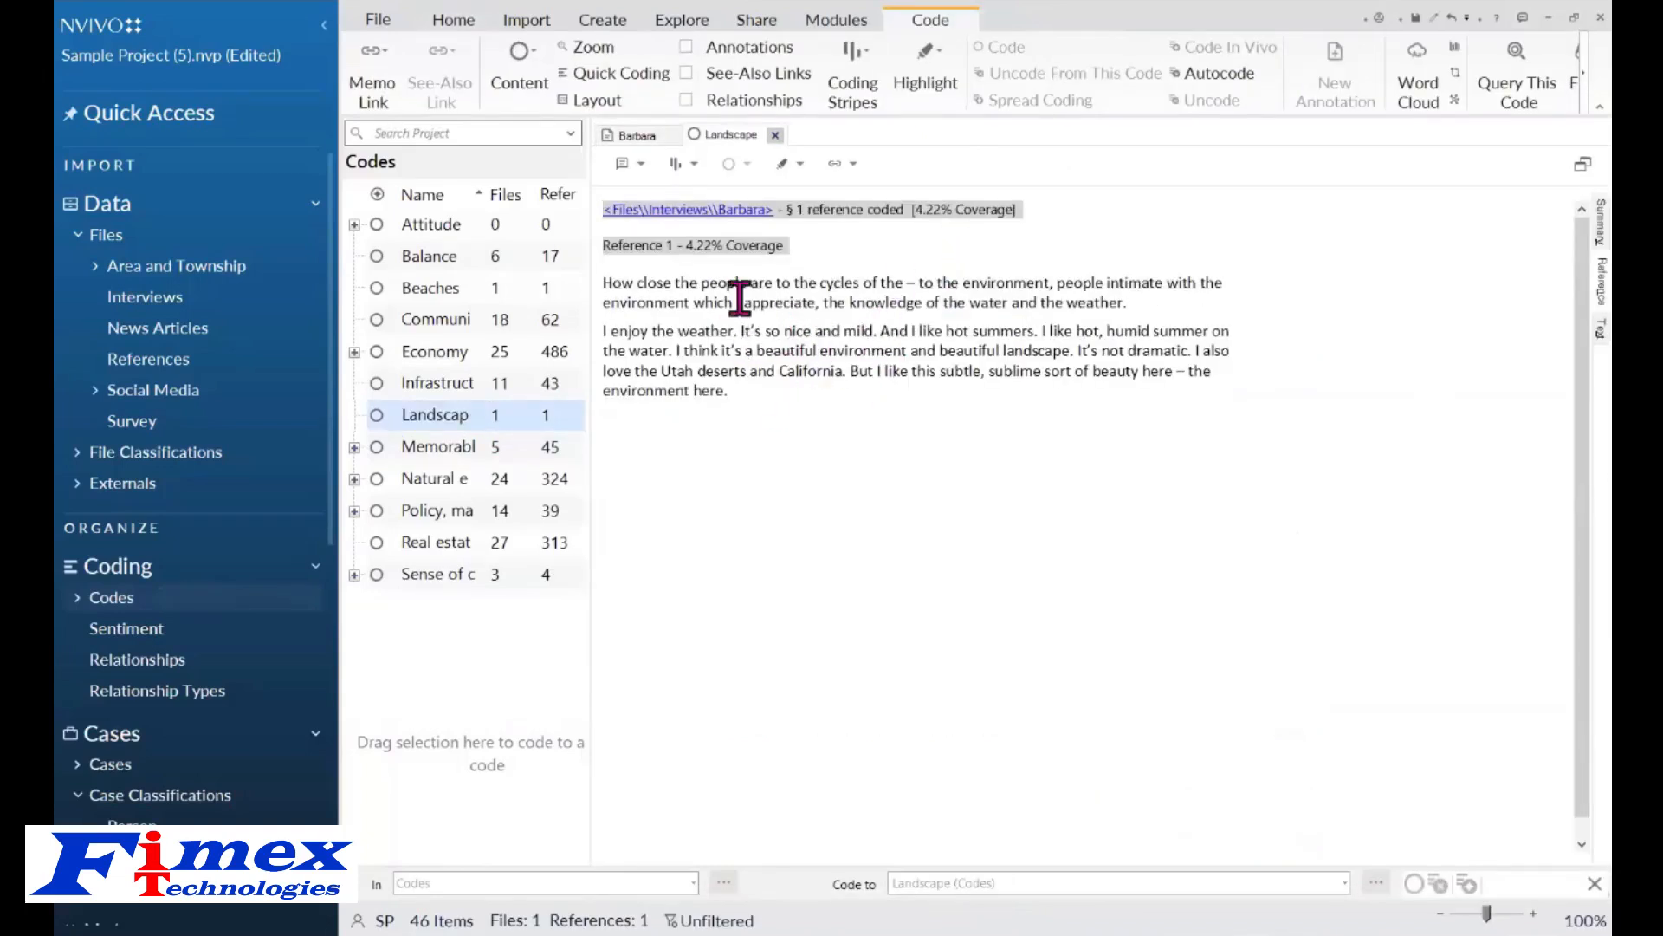
Open Barbara's interview from the Landscape reference, select her answer on landscape changes, and generate a short English AI summary as an annotation.
click(677, 212)
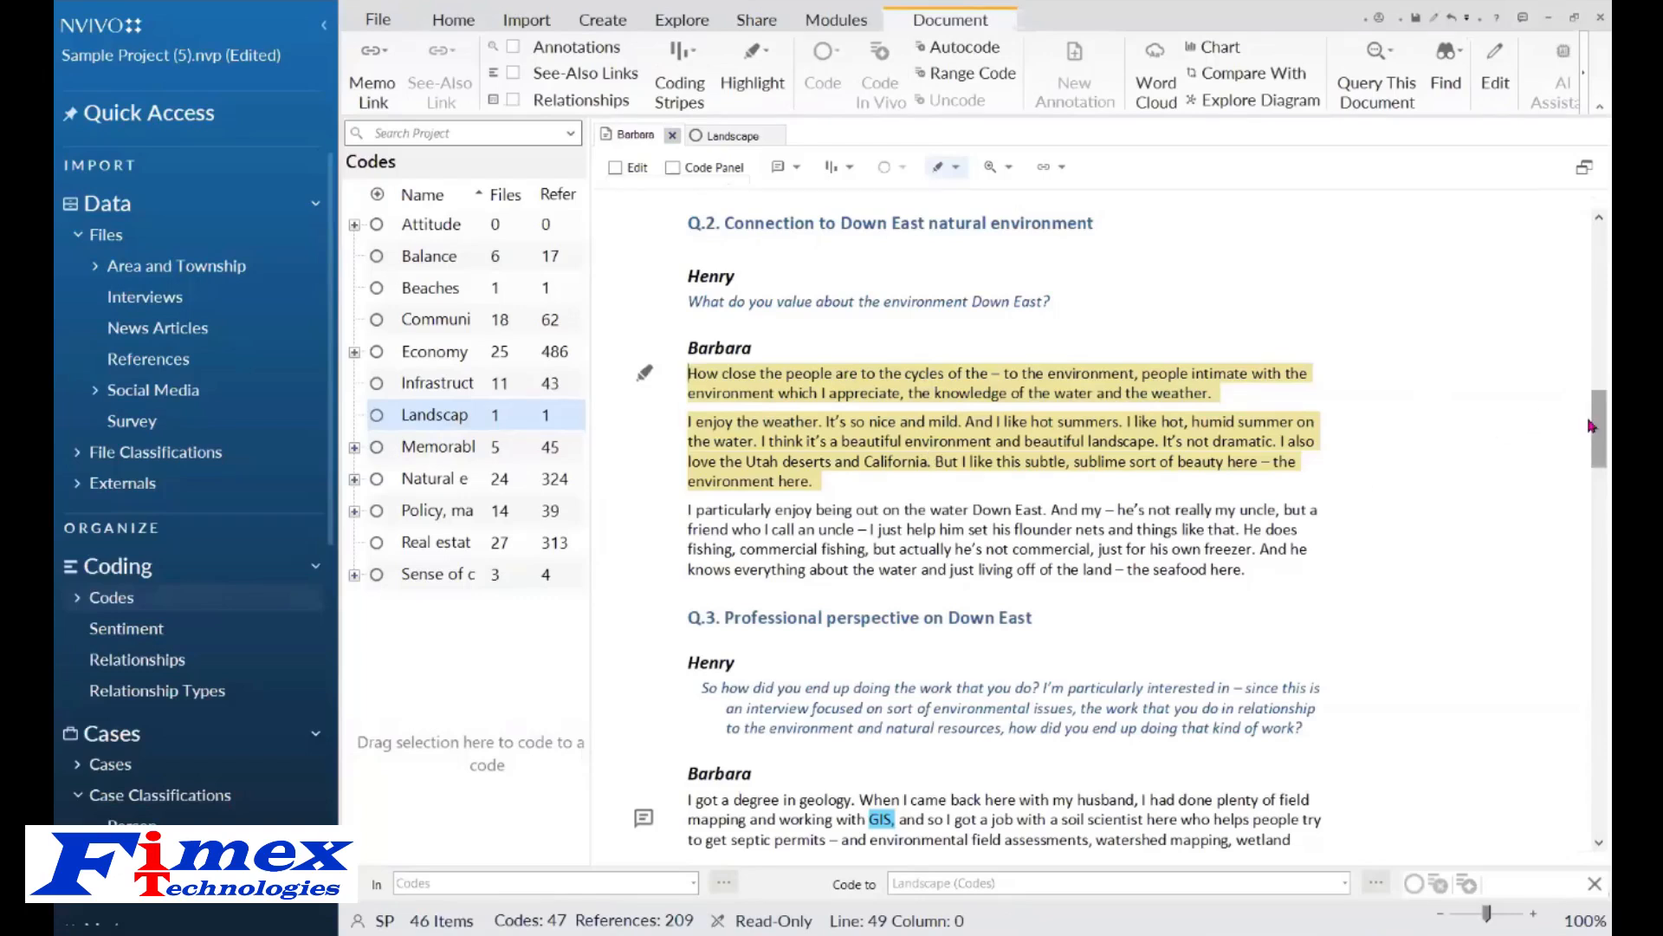
drag(1591, 426, 1592, 586)
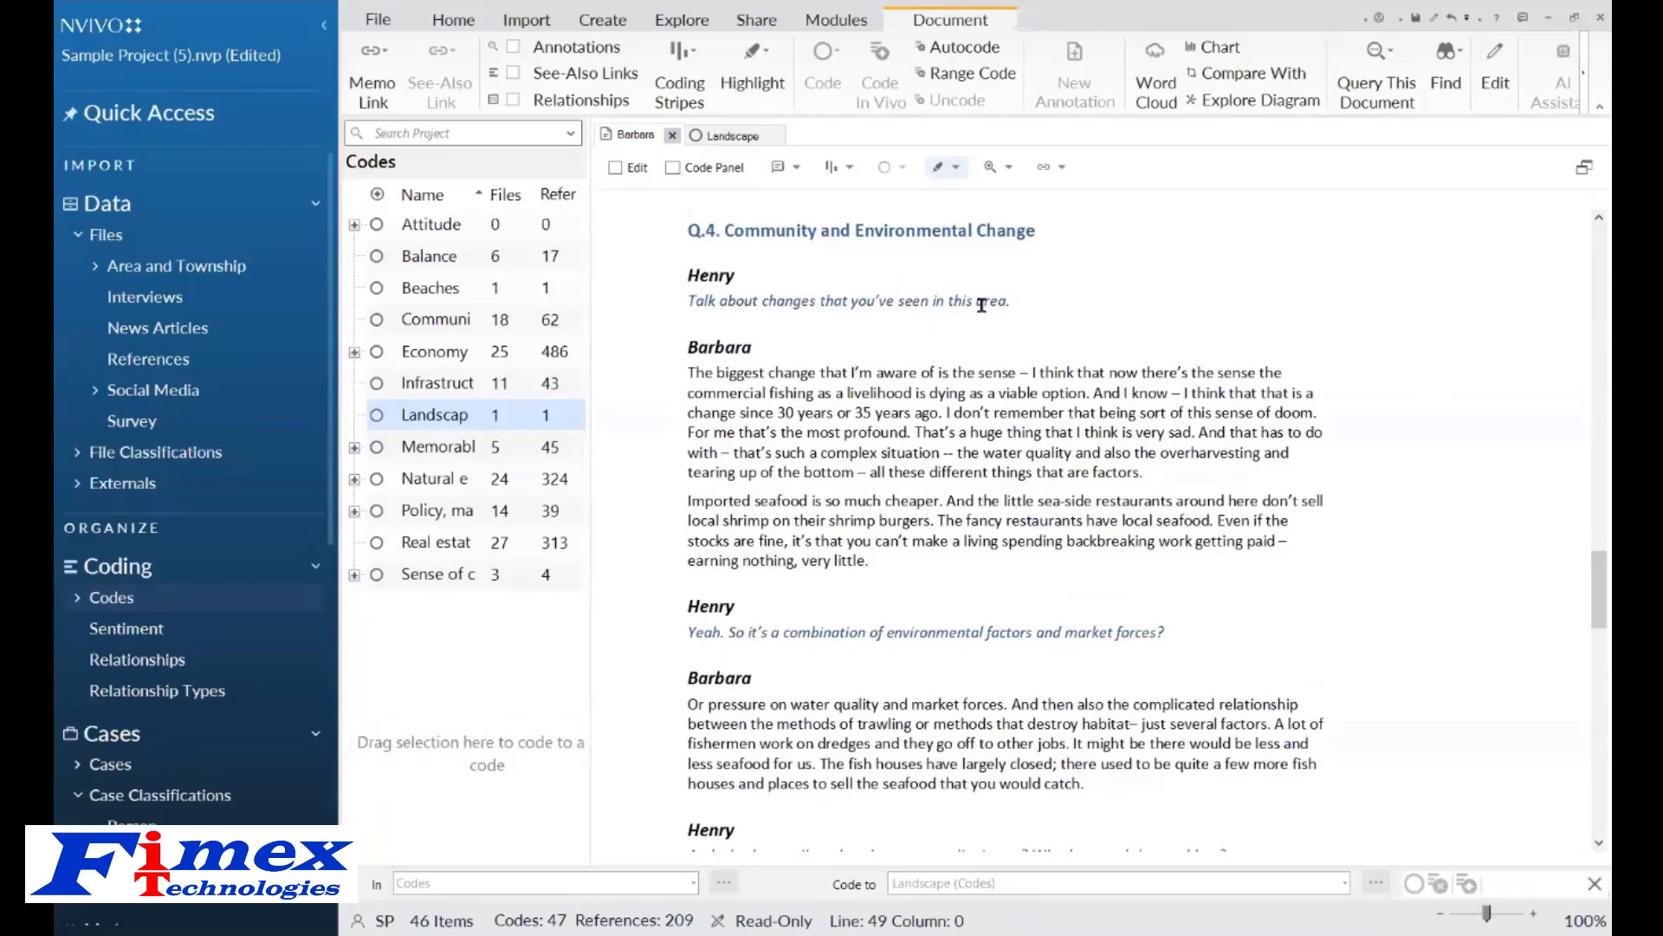
drag(690, 273, 919, 468)
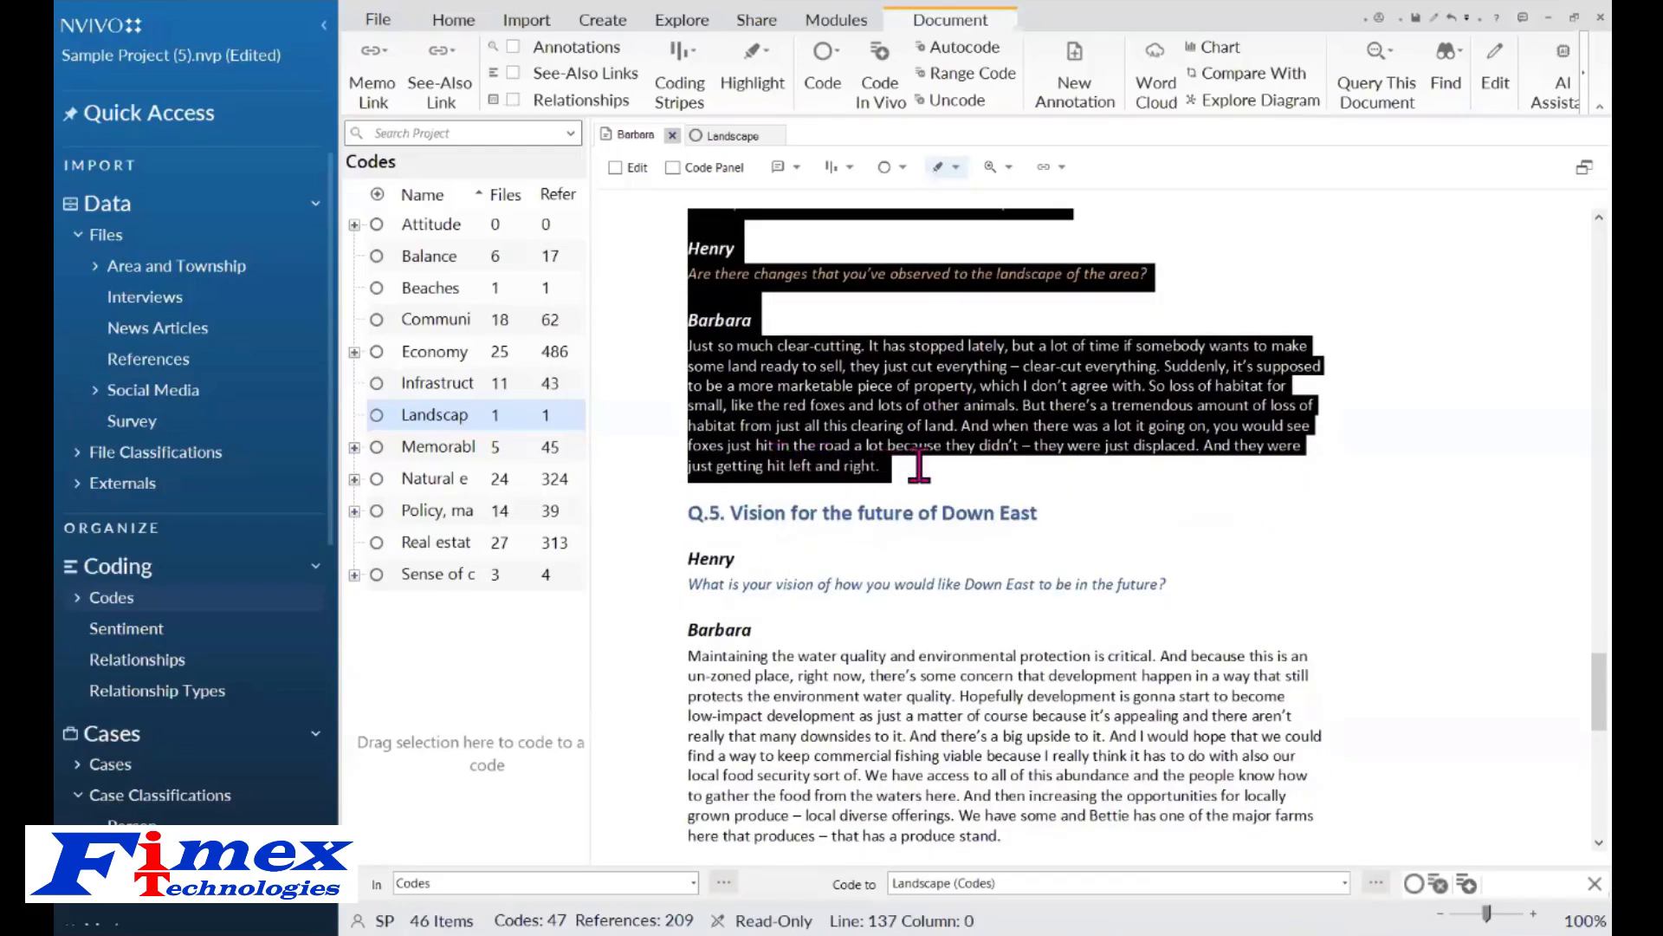
right_click(847, 379)
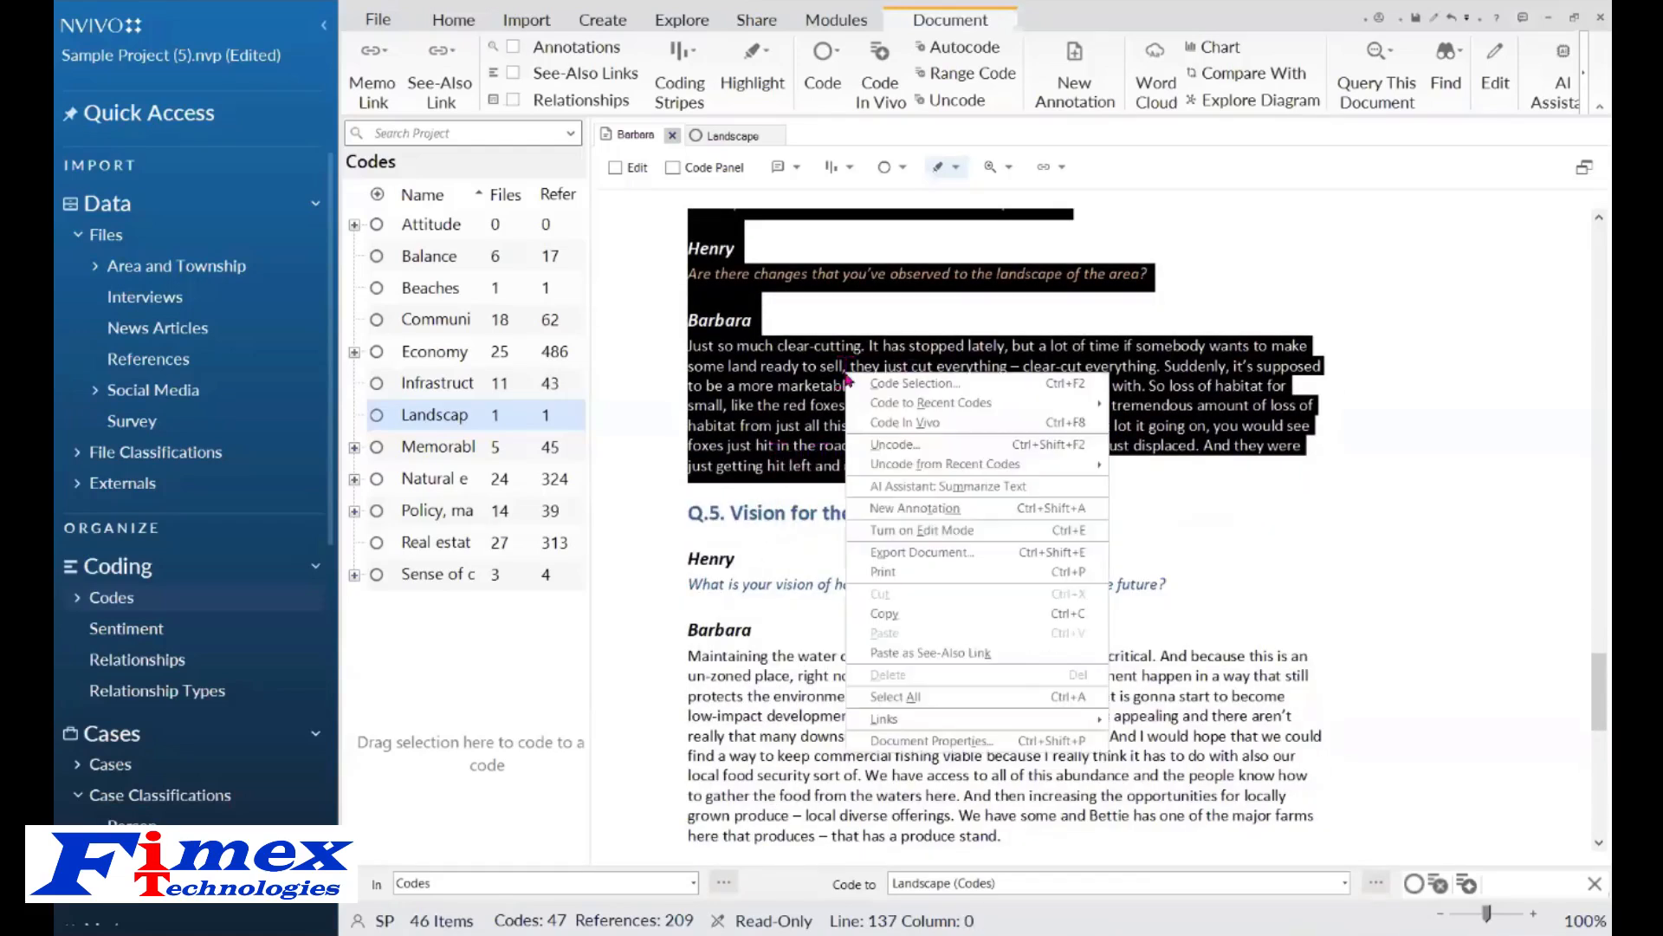
click(1056, 490)
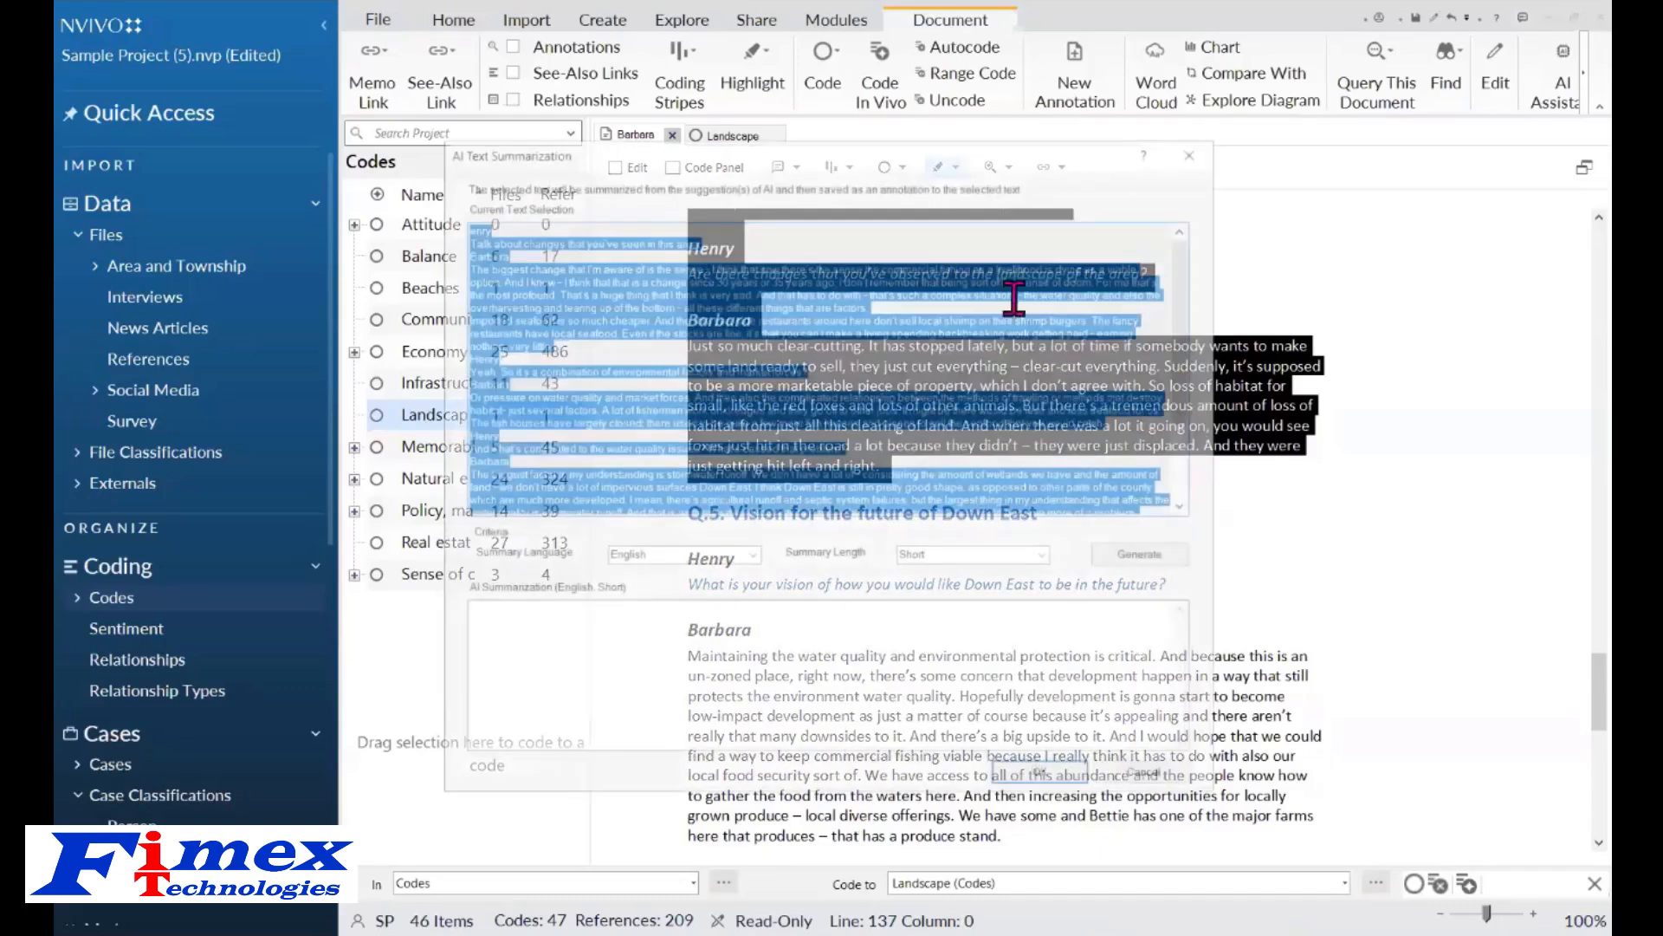
click(1132, 563)
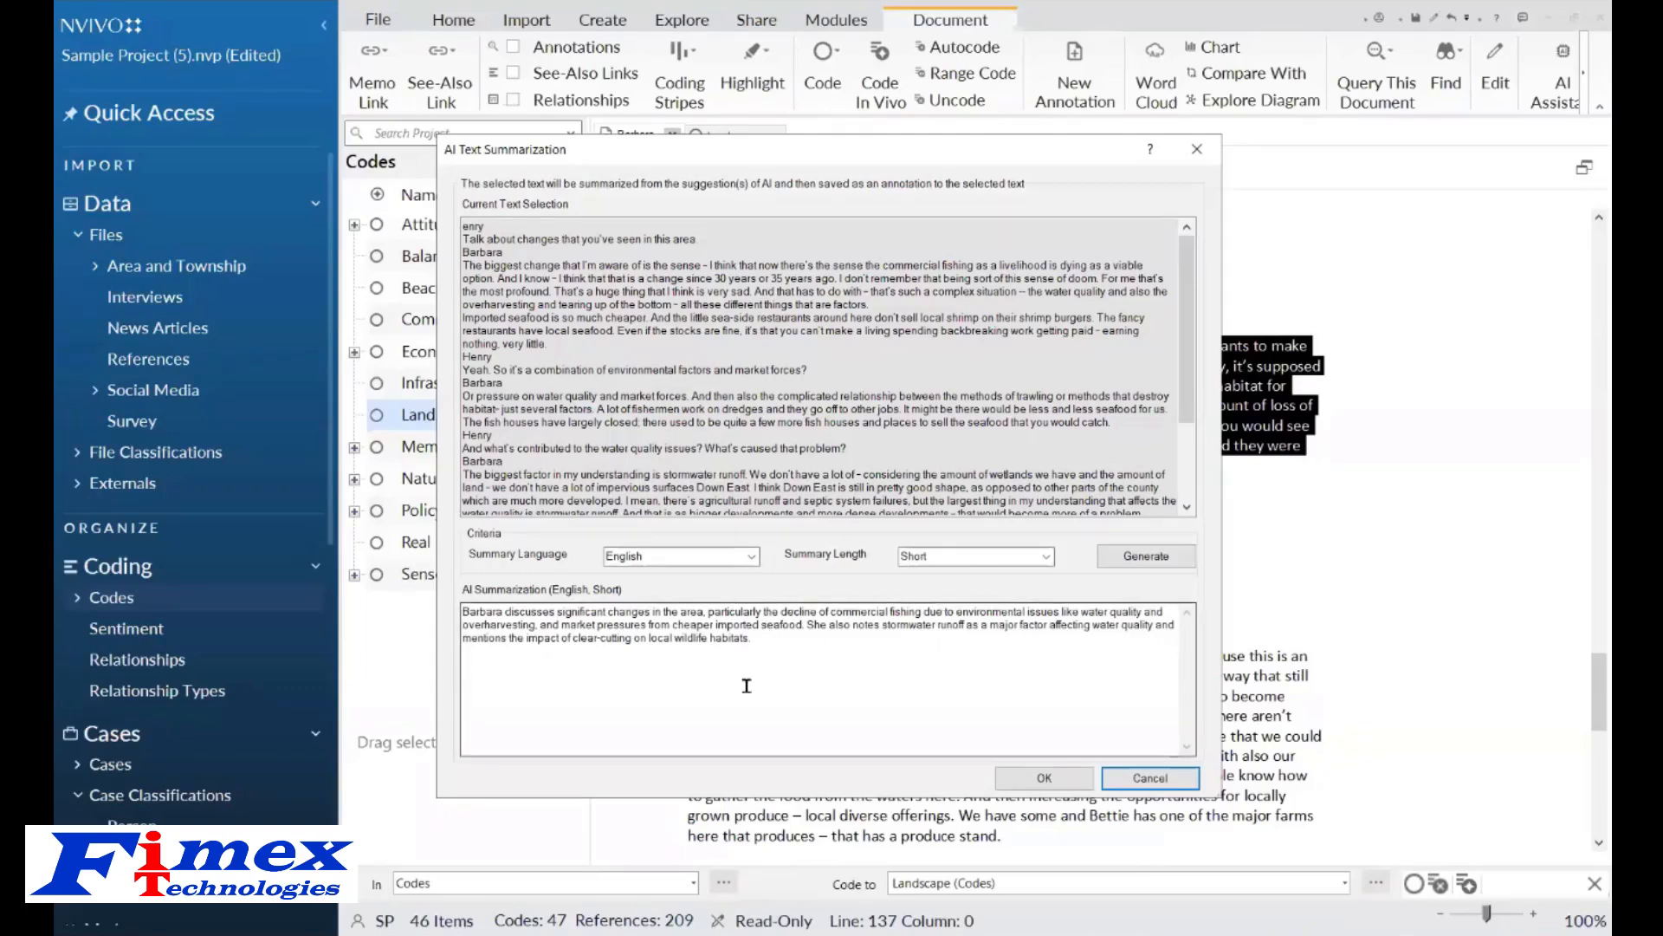
click(1042, 776)
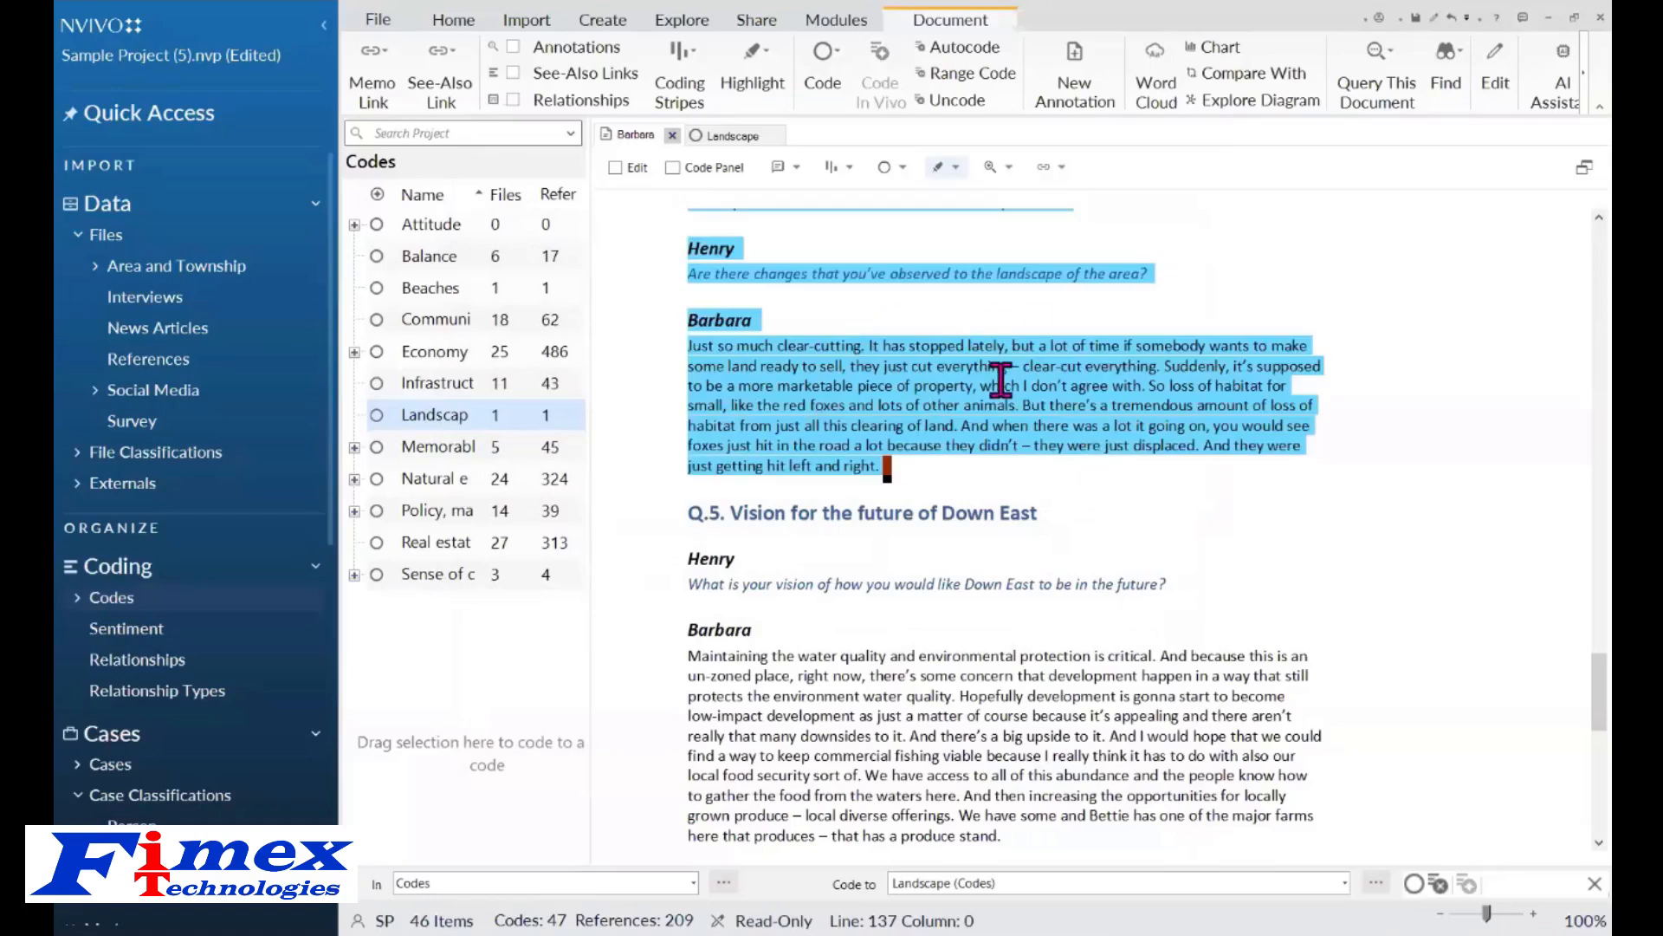
Show the annotations to read the AI summary, then close the Barbara and Landscape tabs.
click(798, 169)
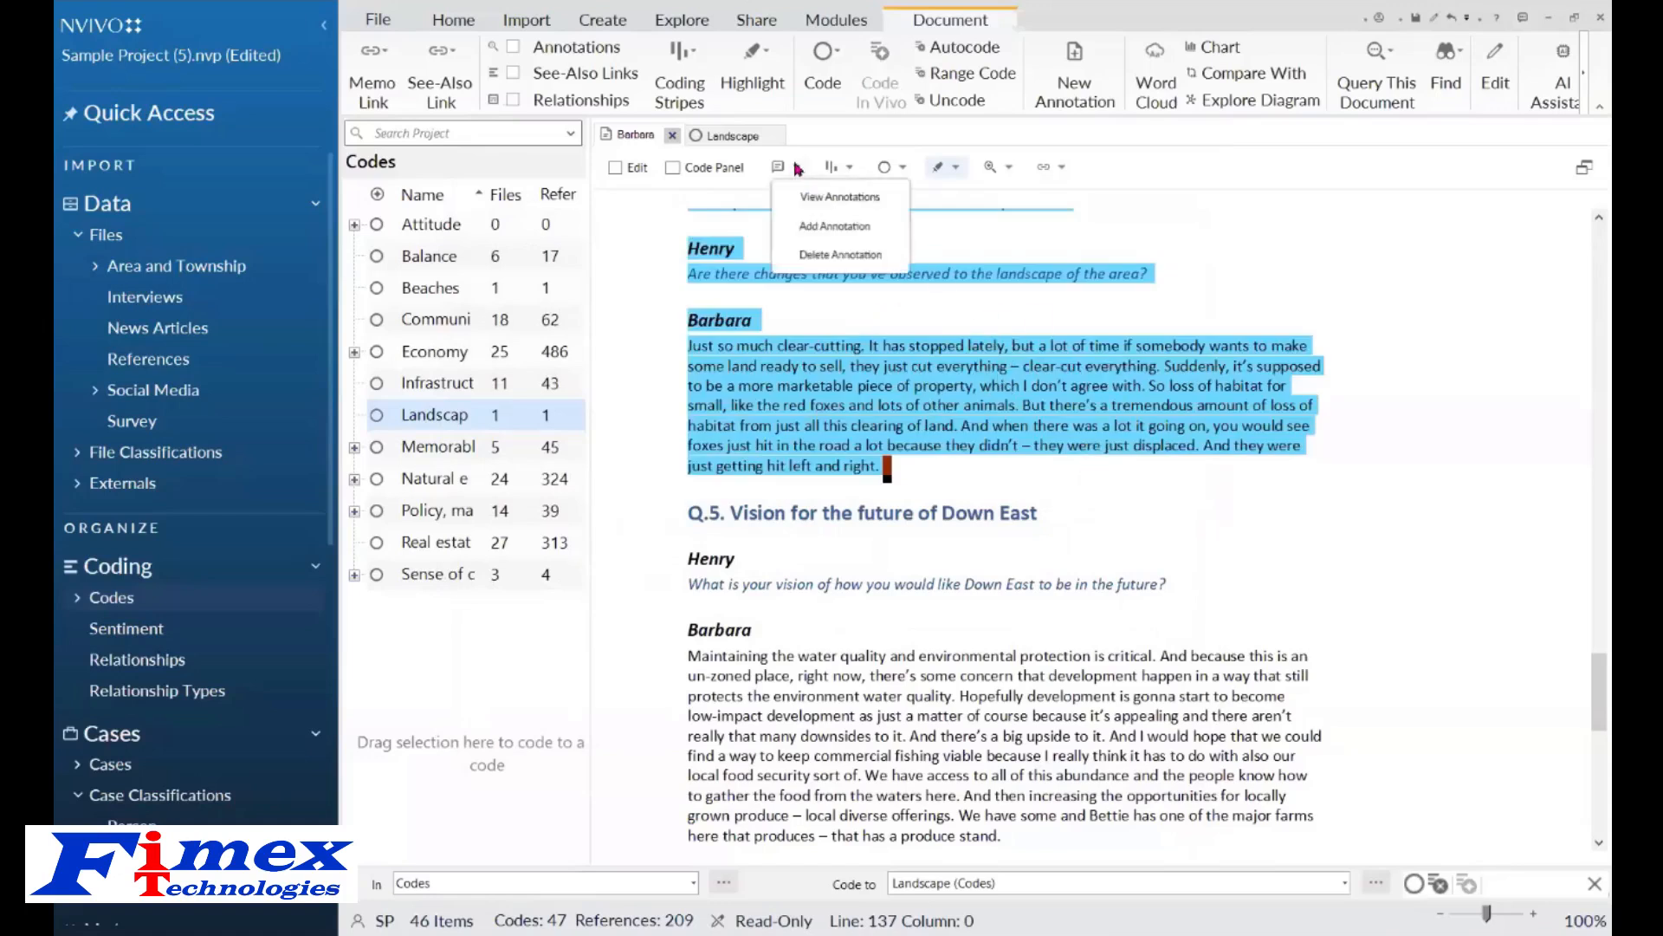
click(831, 194)
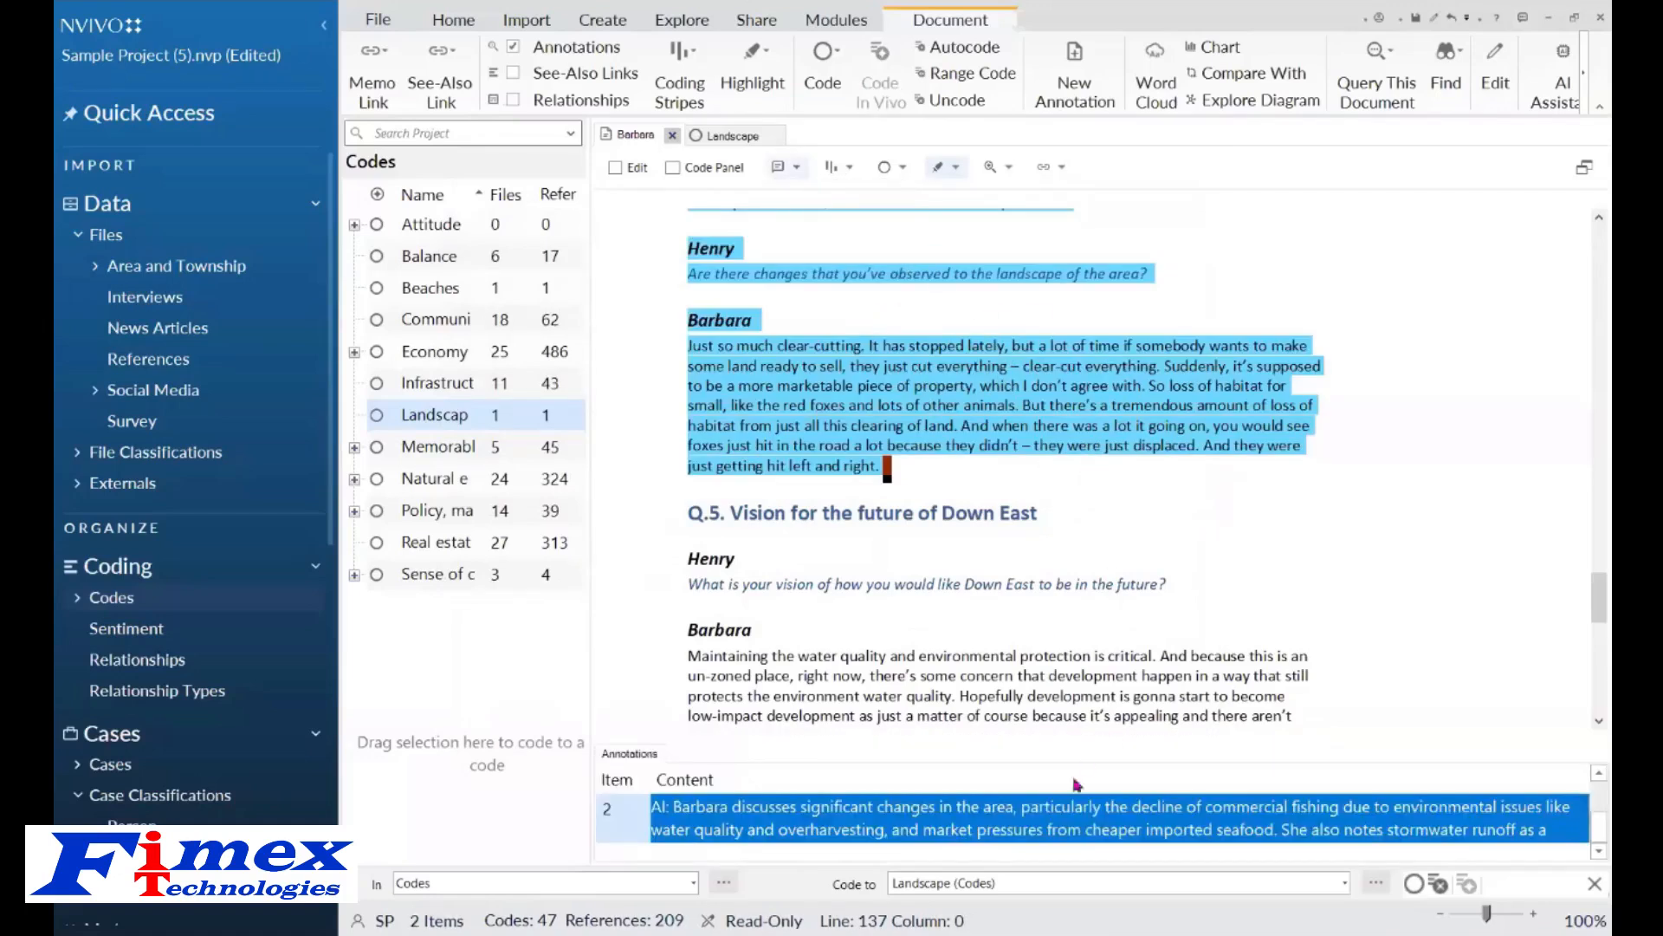
click(1044, 814)
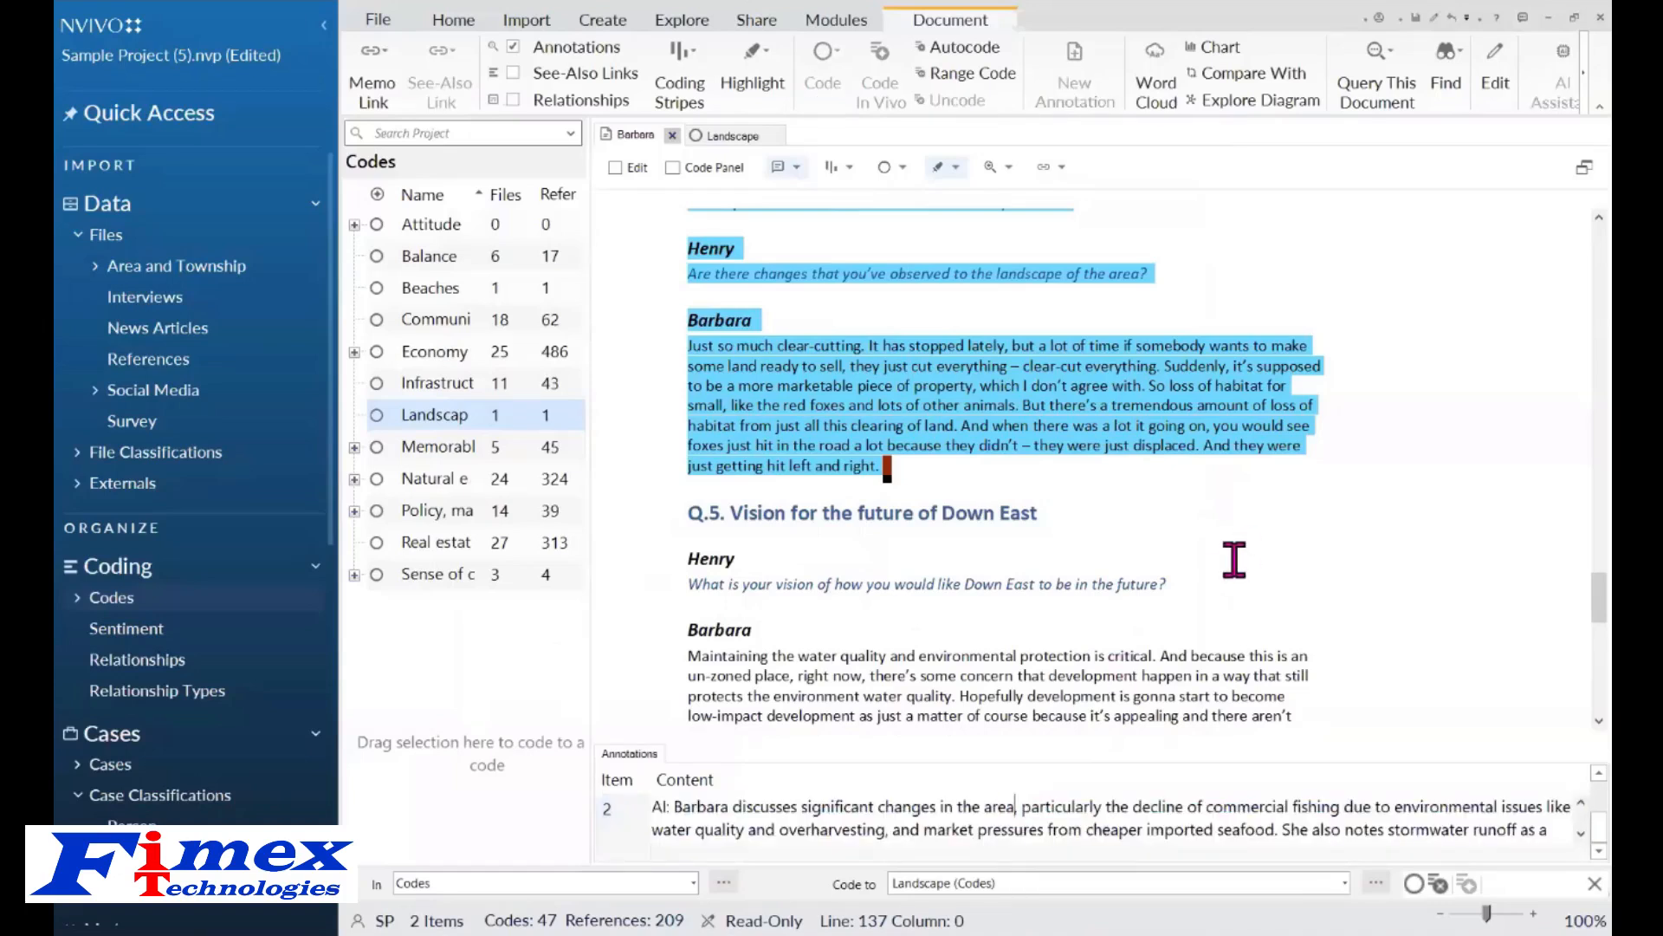
click(914, 388)
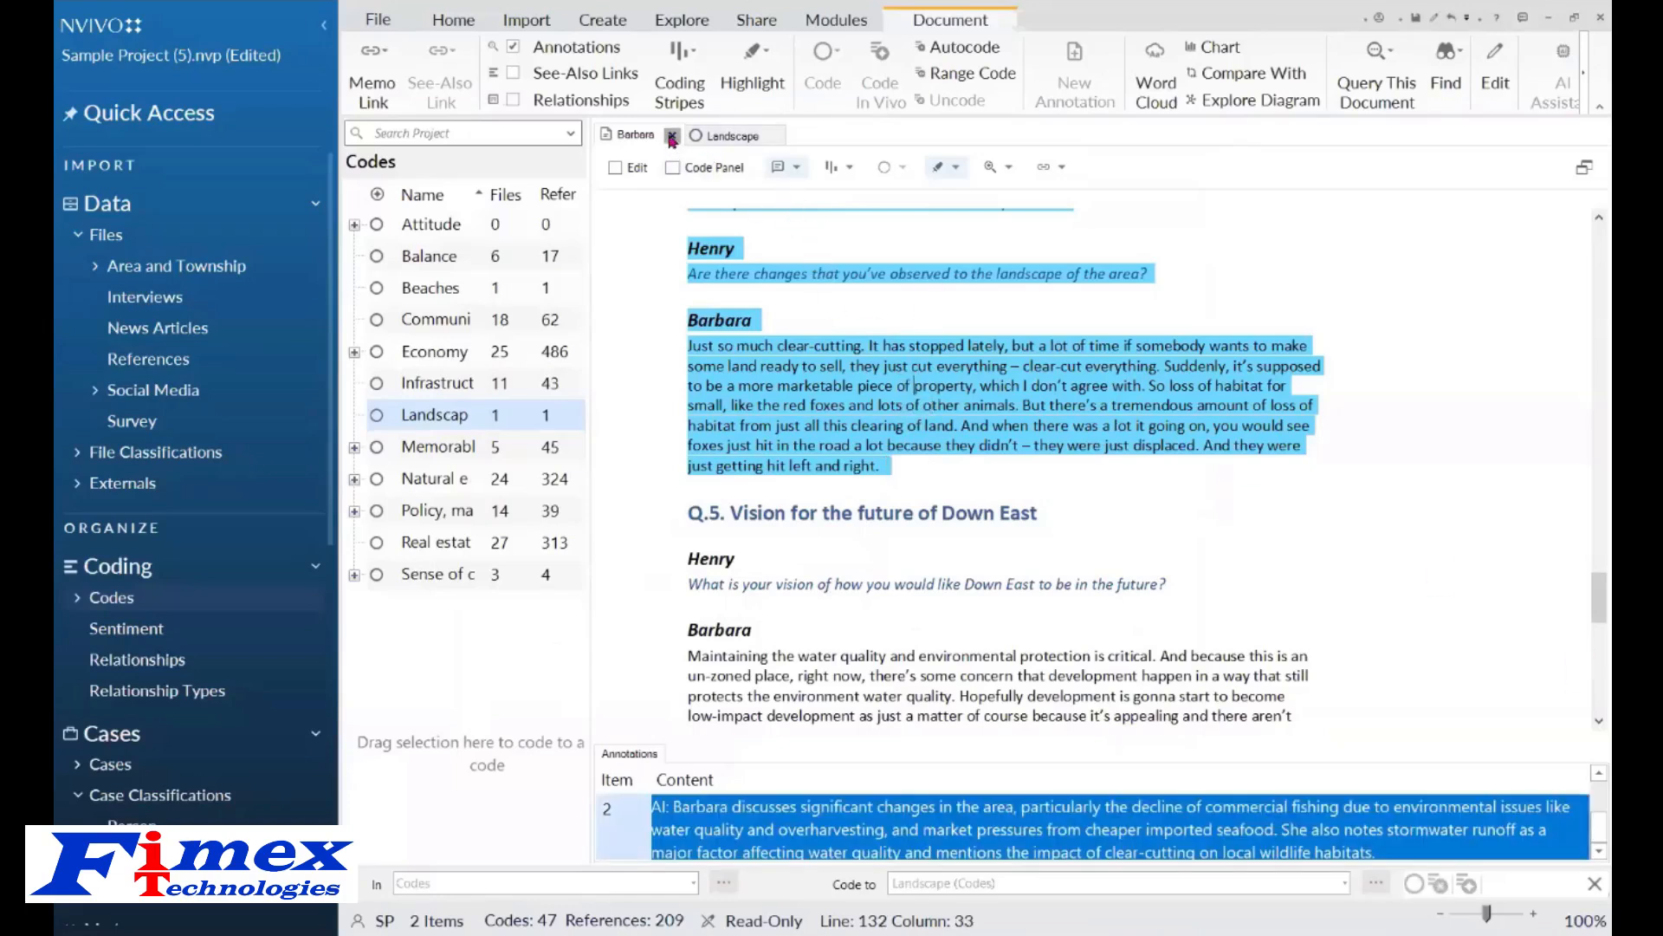
click(672, 137)
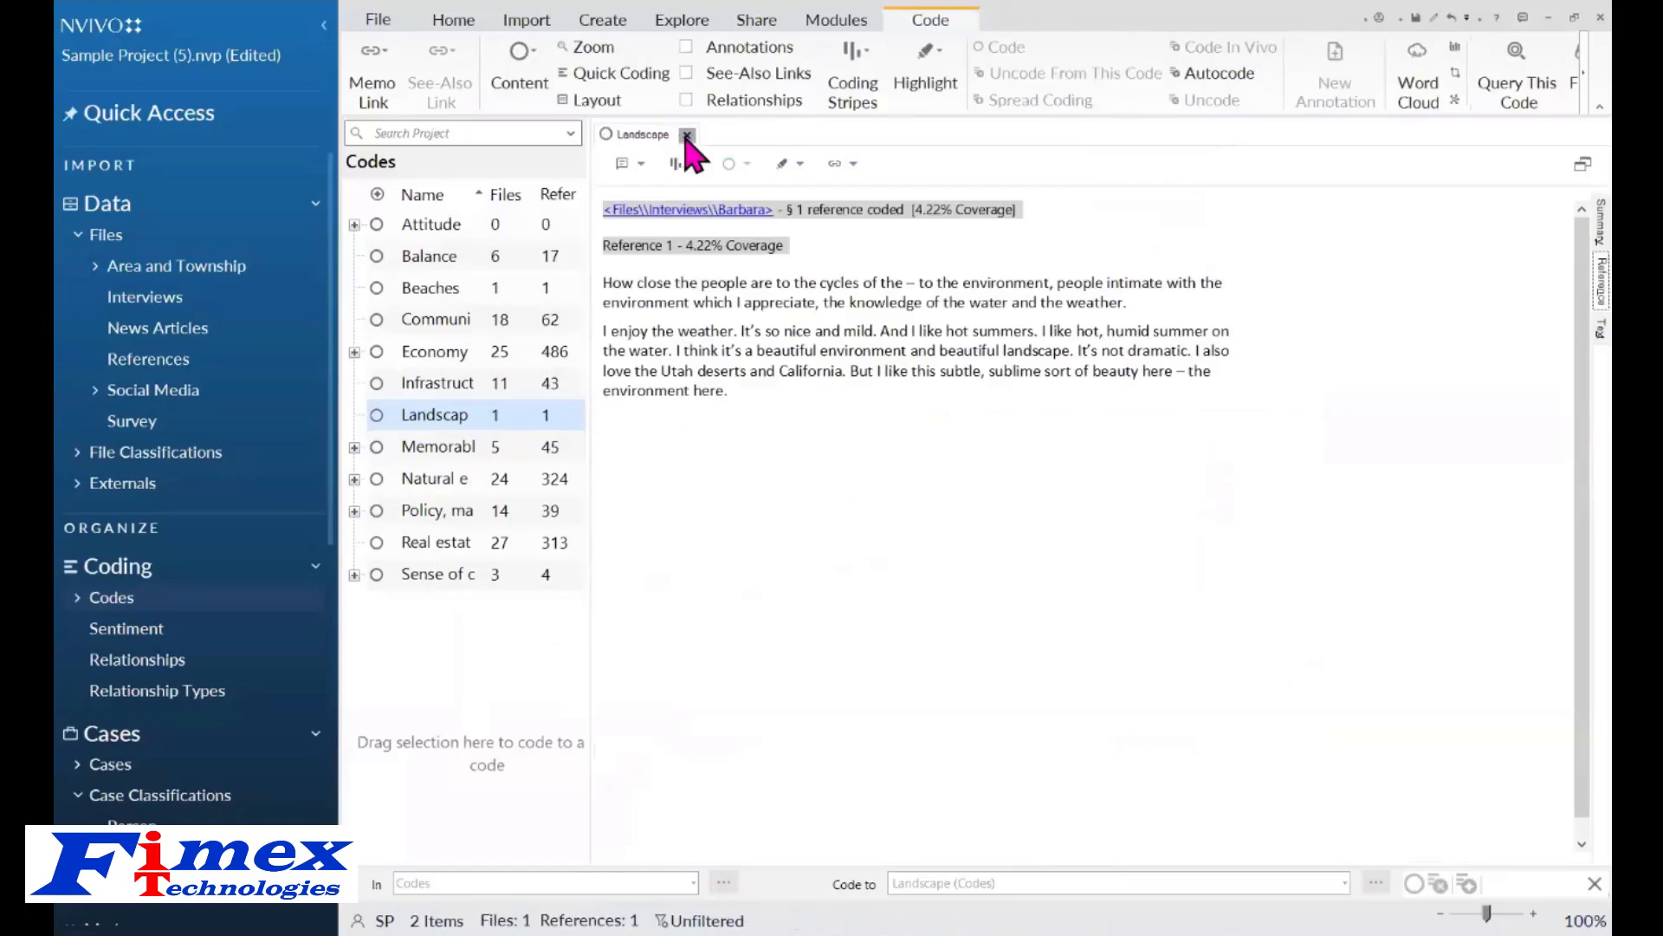
click(687, 136)
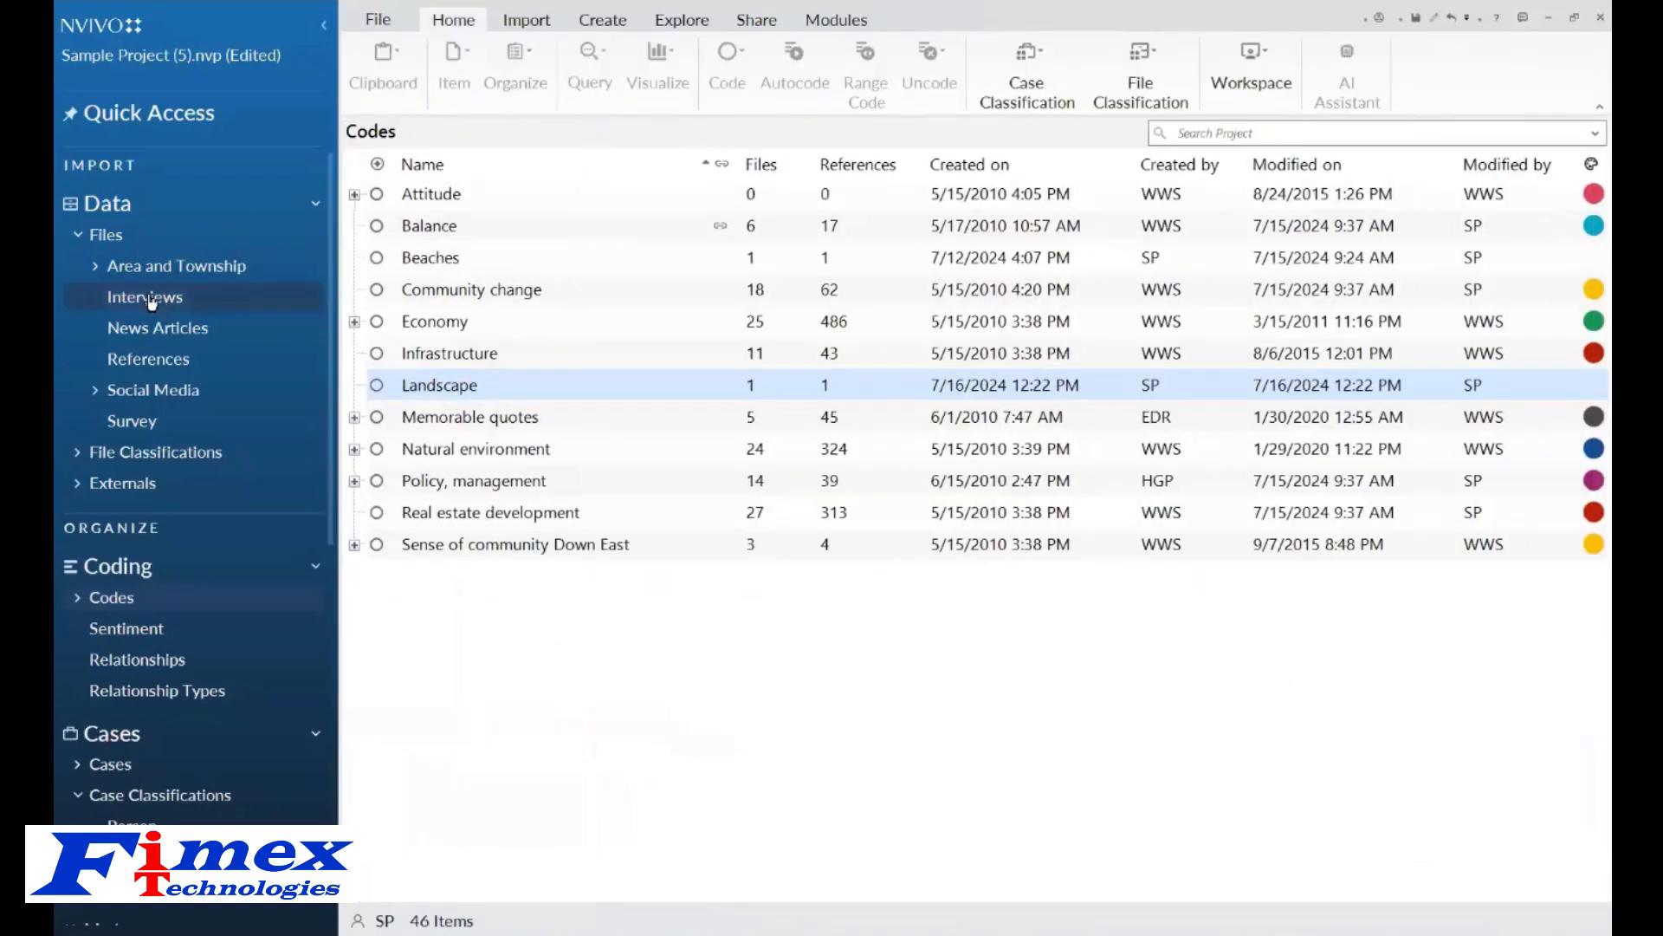
Run a Word Frequency query on the Interviews folder showing the 100 most frequent words.
click(150, 299)
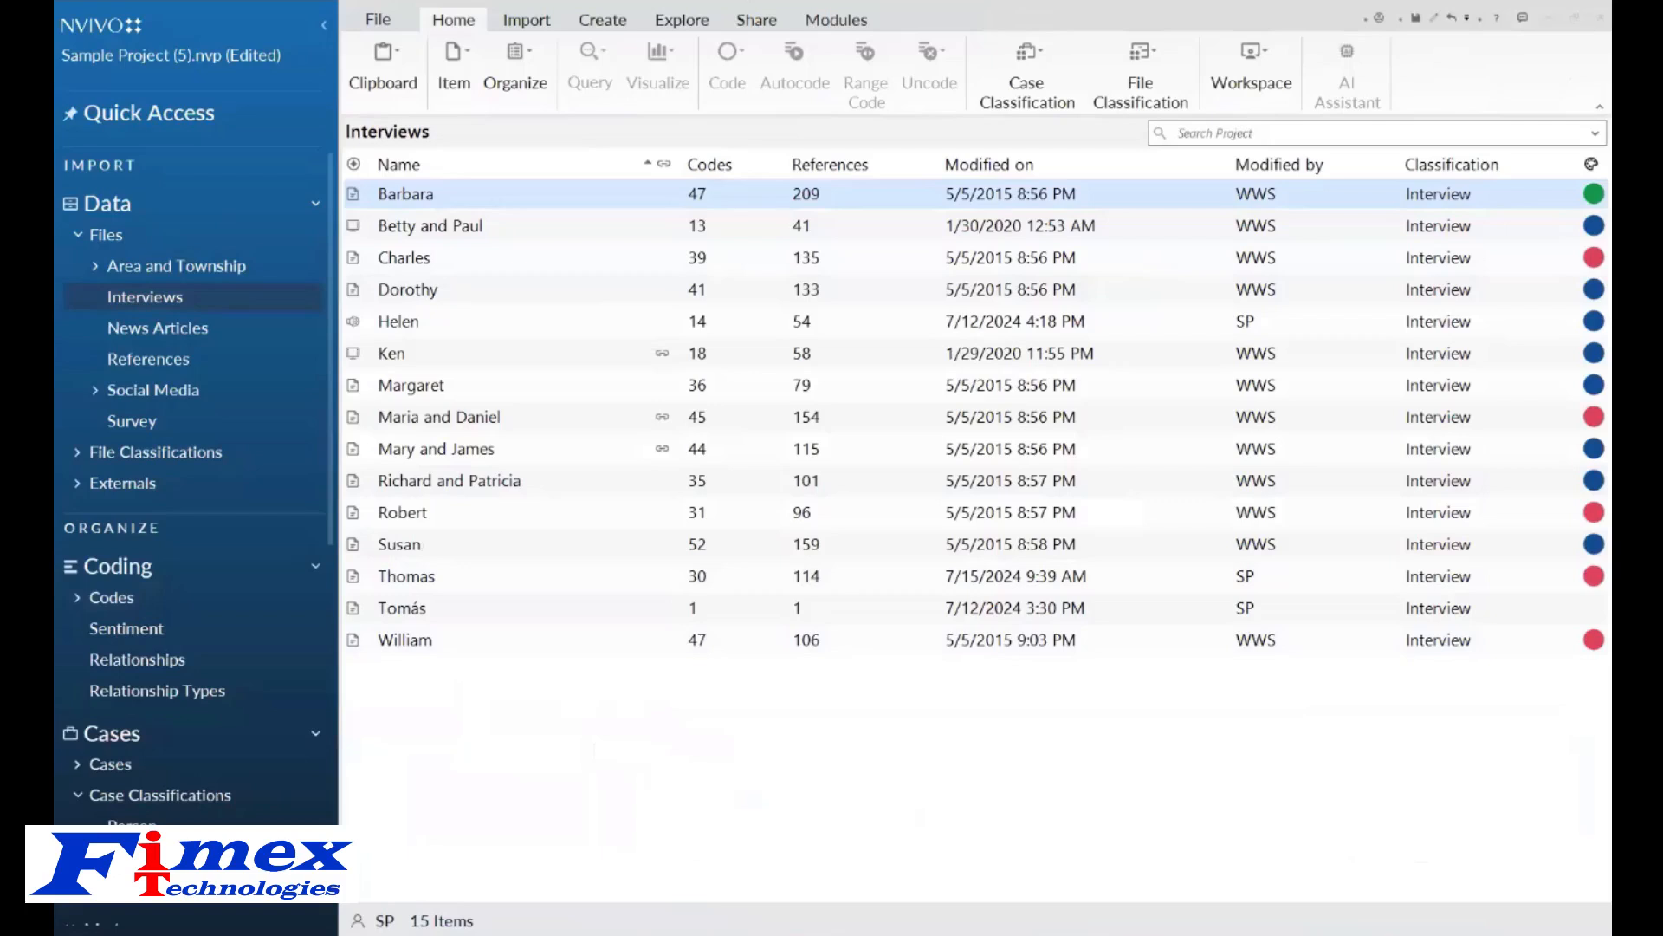
click(689, 20)
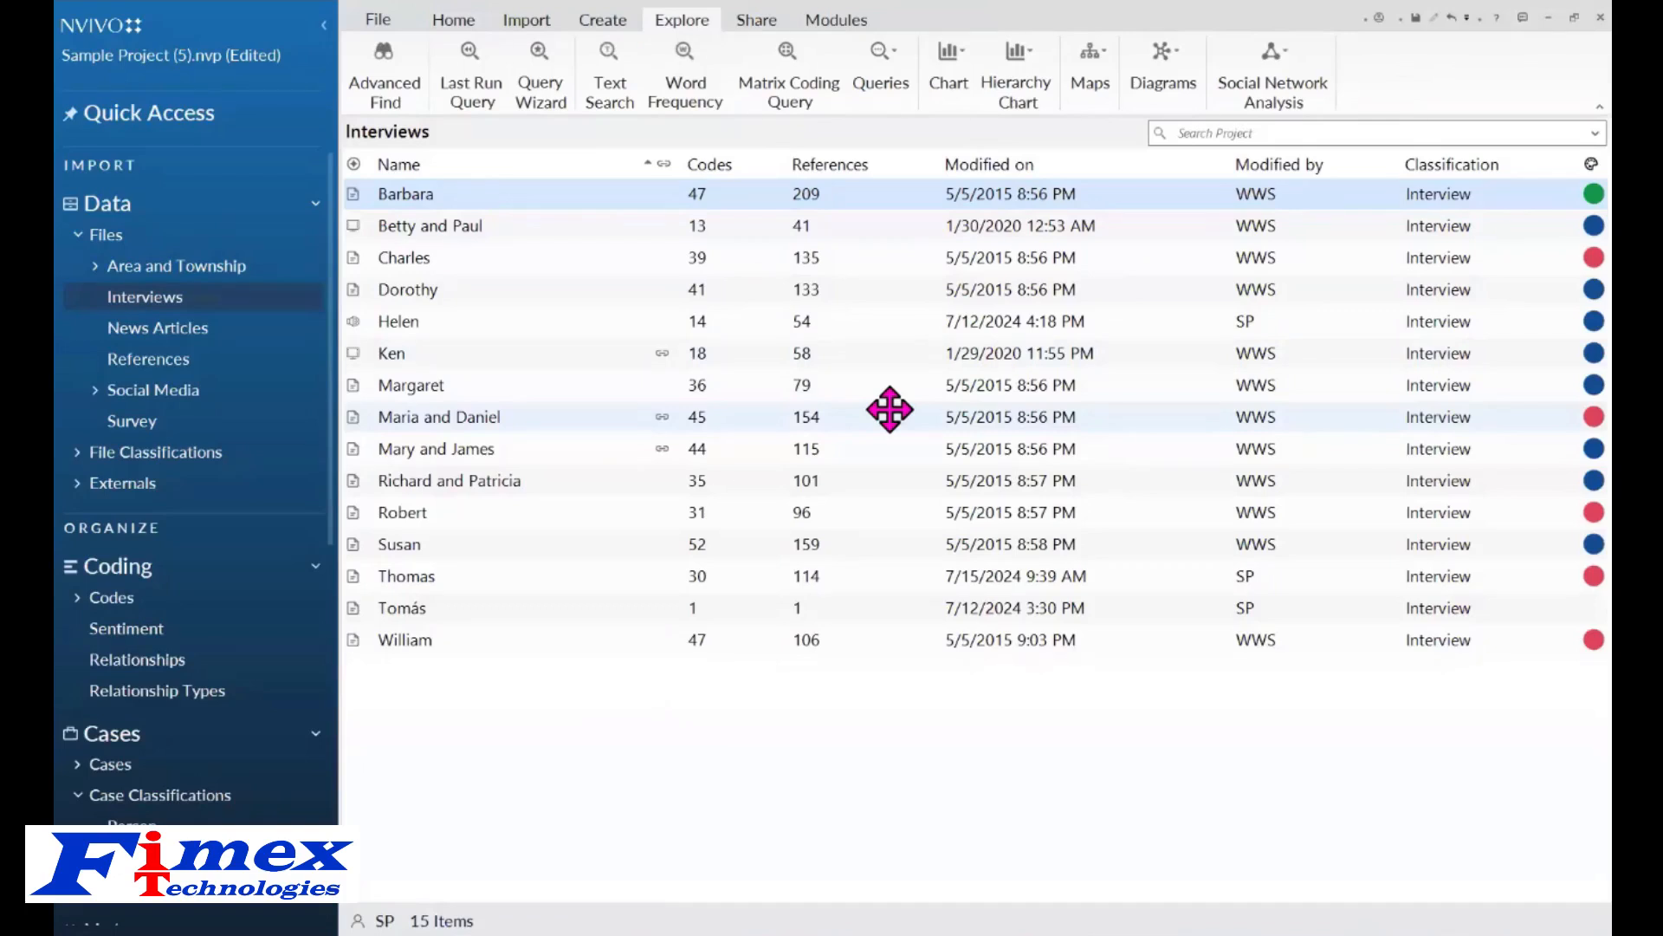
click(687, 62)
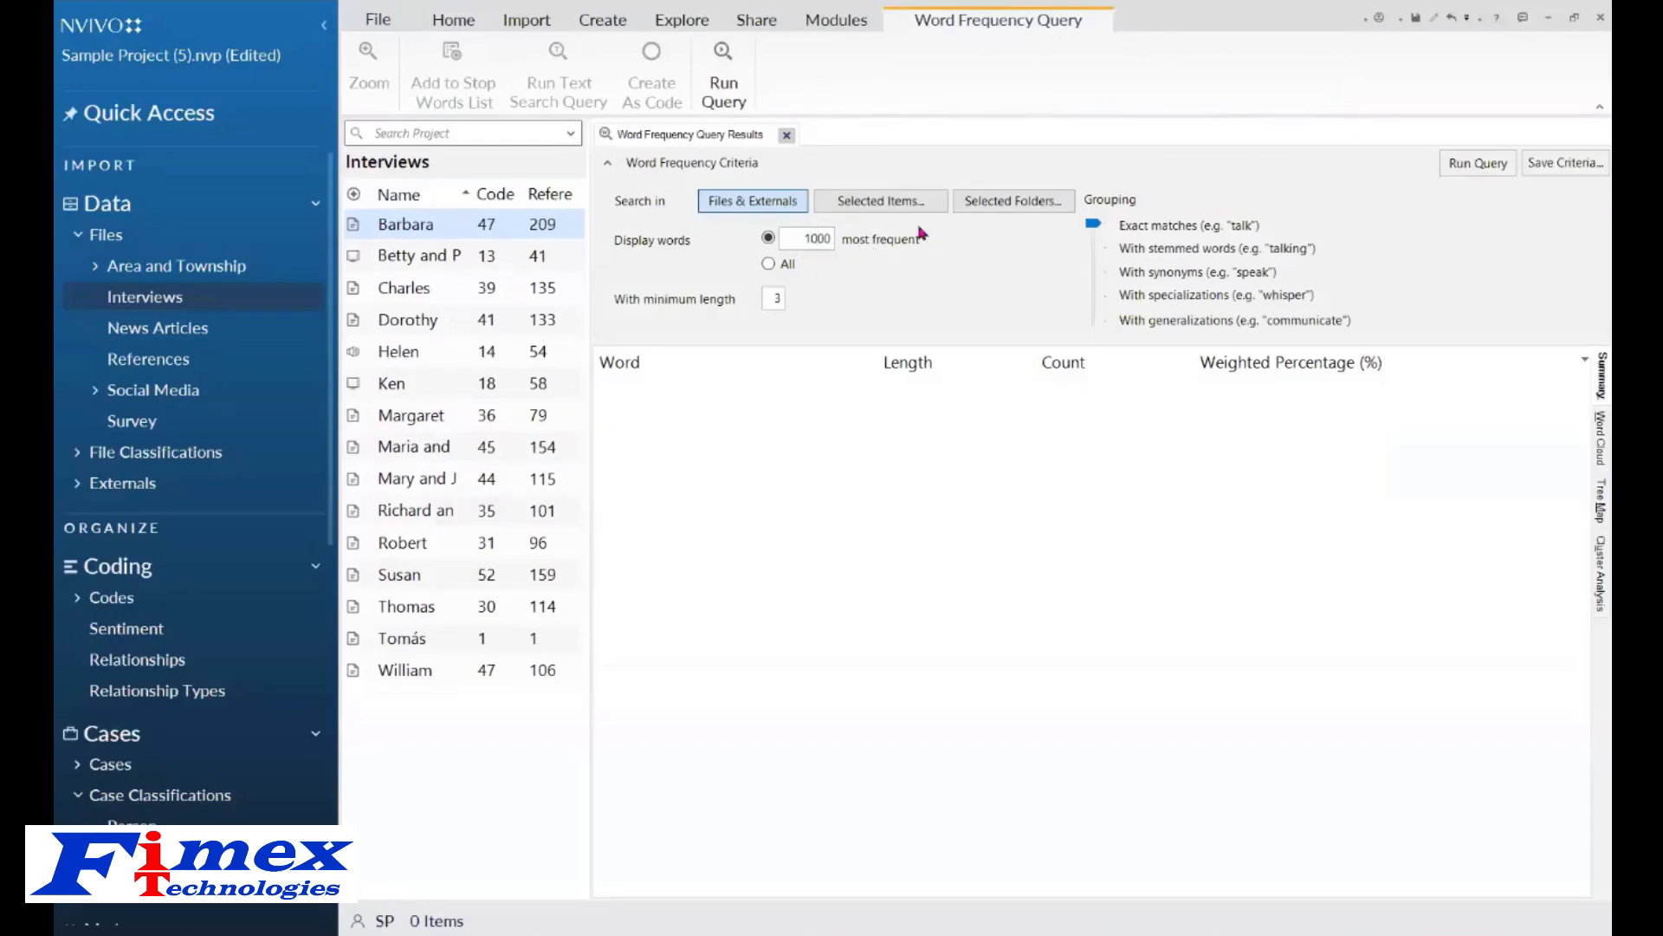
click(998, 210)
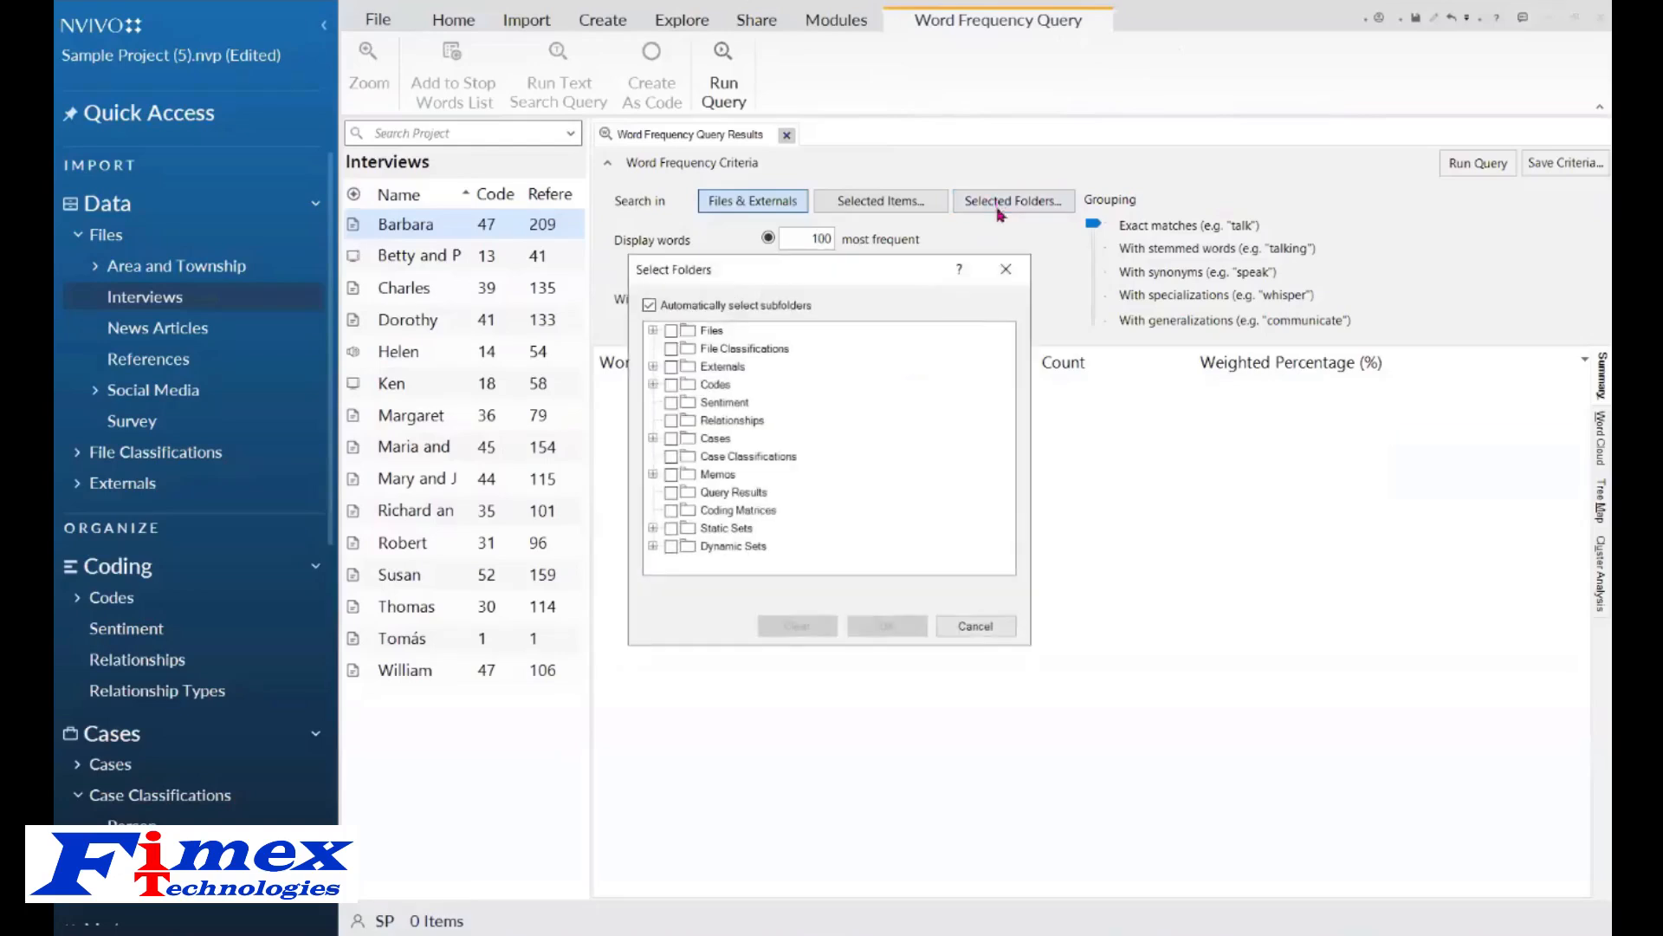
click(652, 330)
click(691, 369)
click(886, 626)
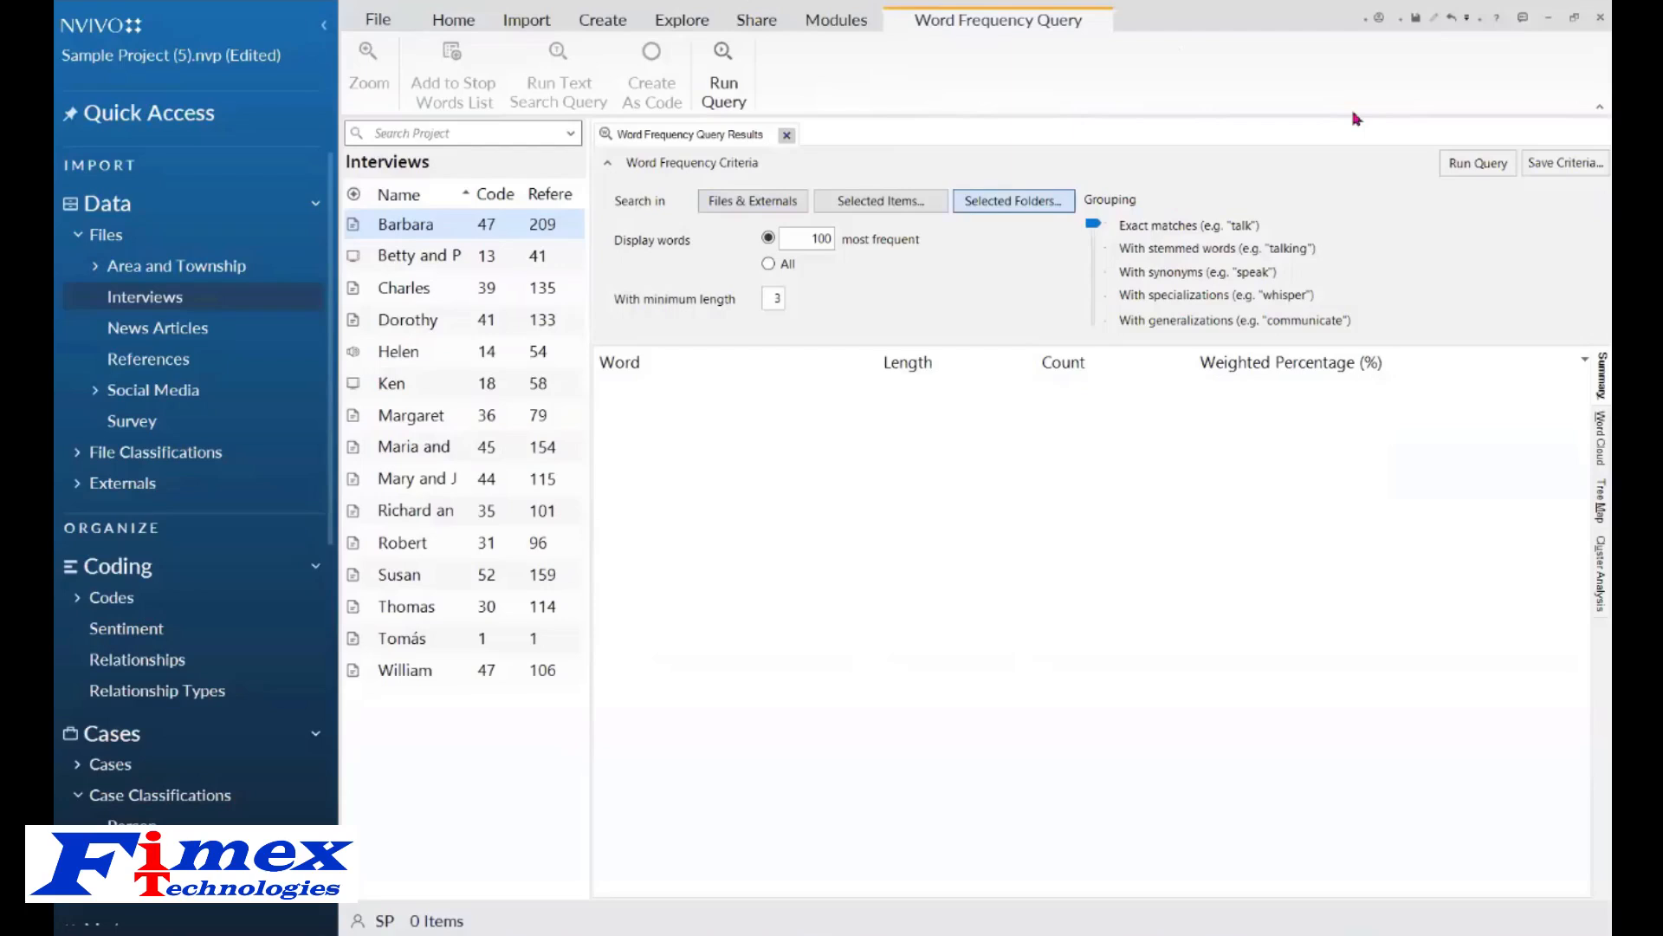
click(1477, 166)
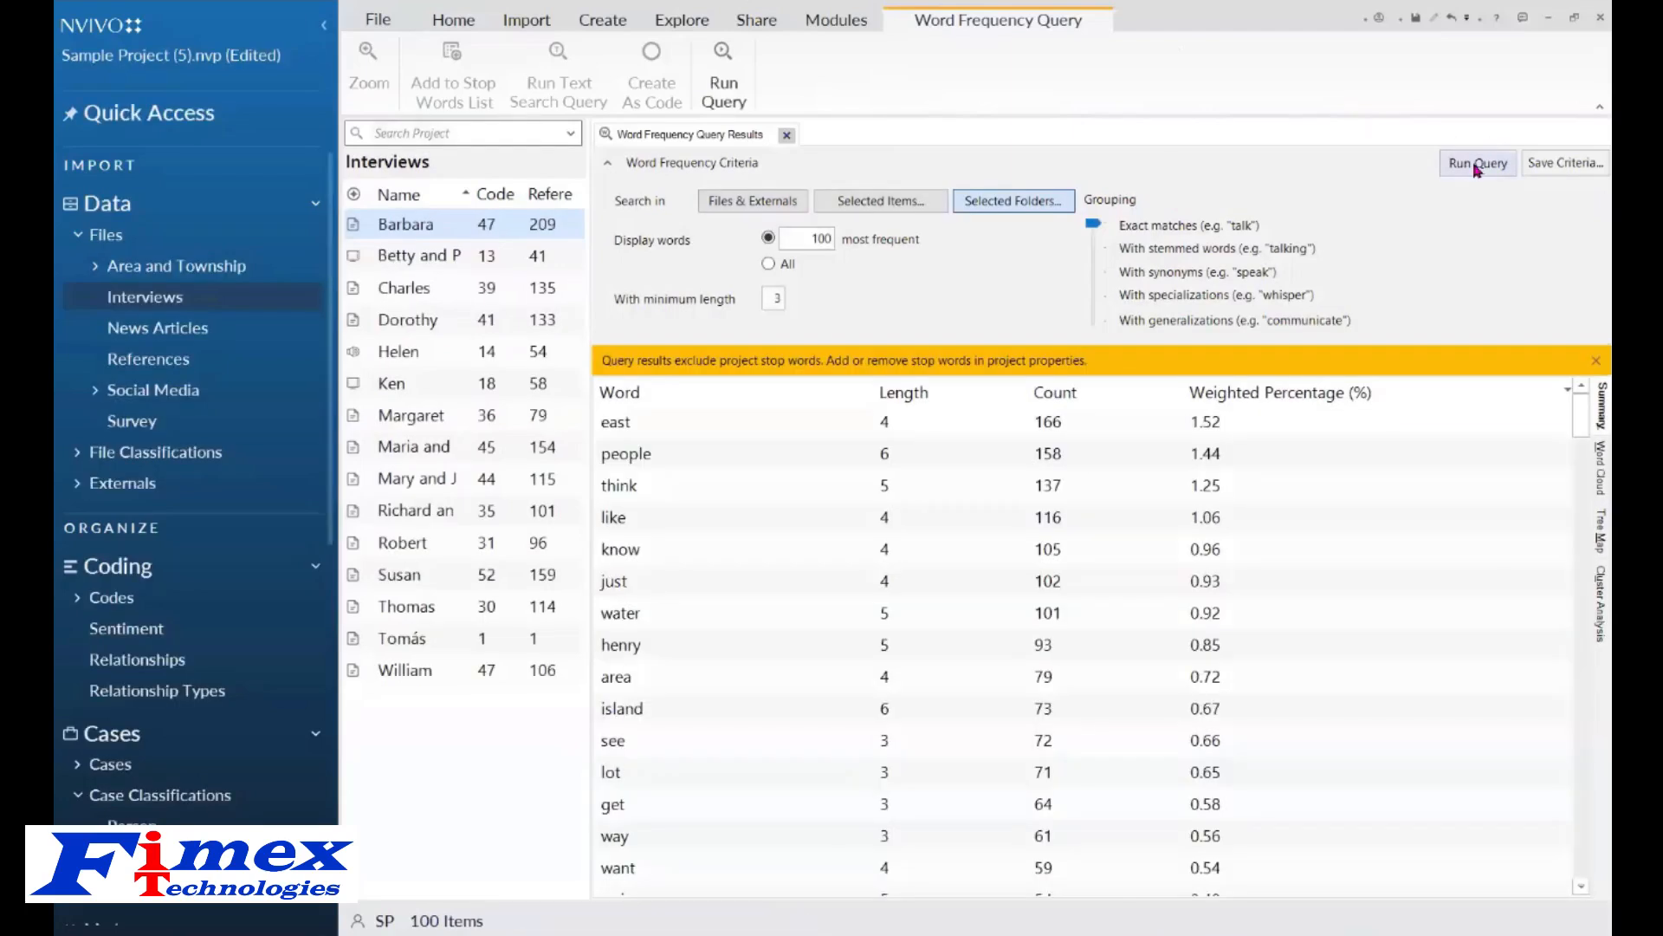
Dismiss the stop-words notice and display the word frequency results as a word cloud.
click(1596, 359)
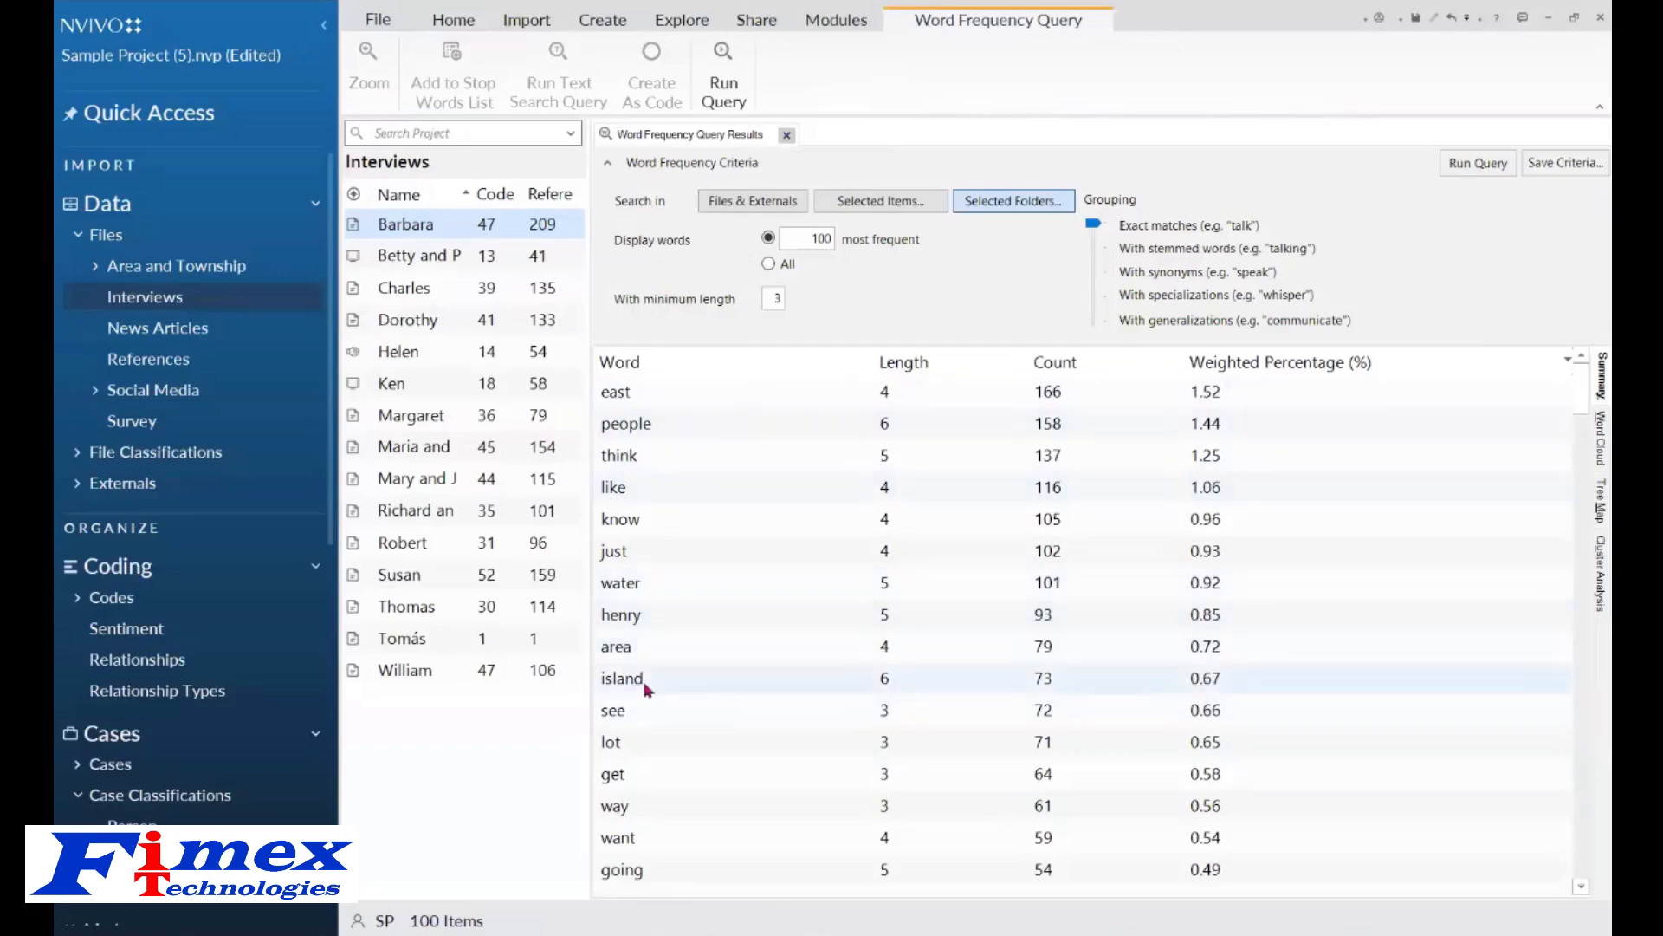
right_click(674, 743)
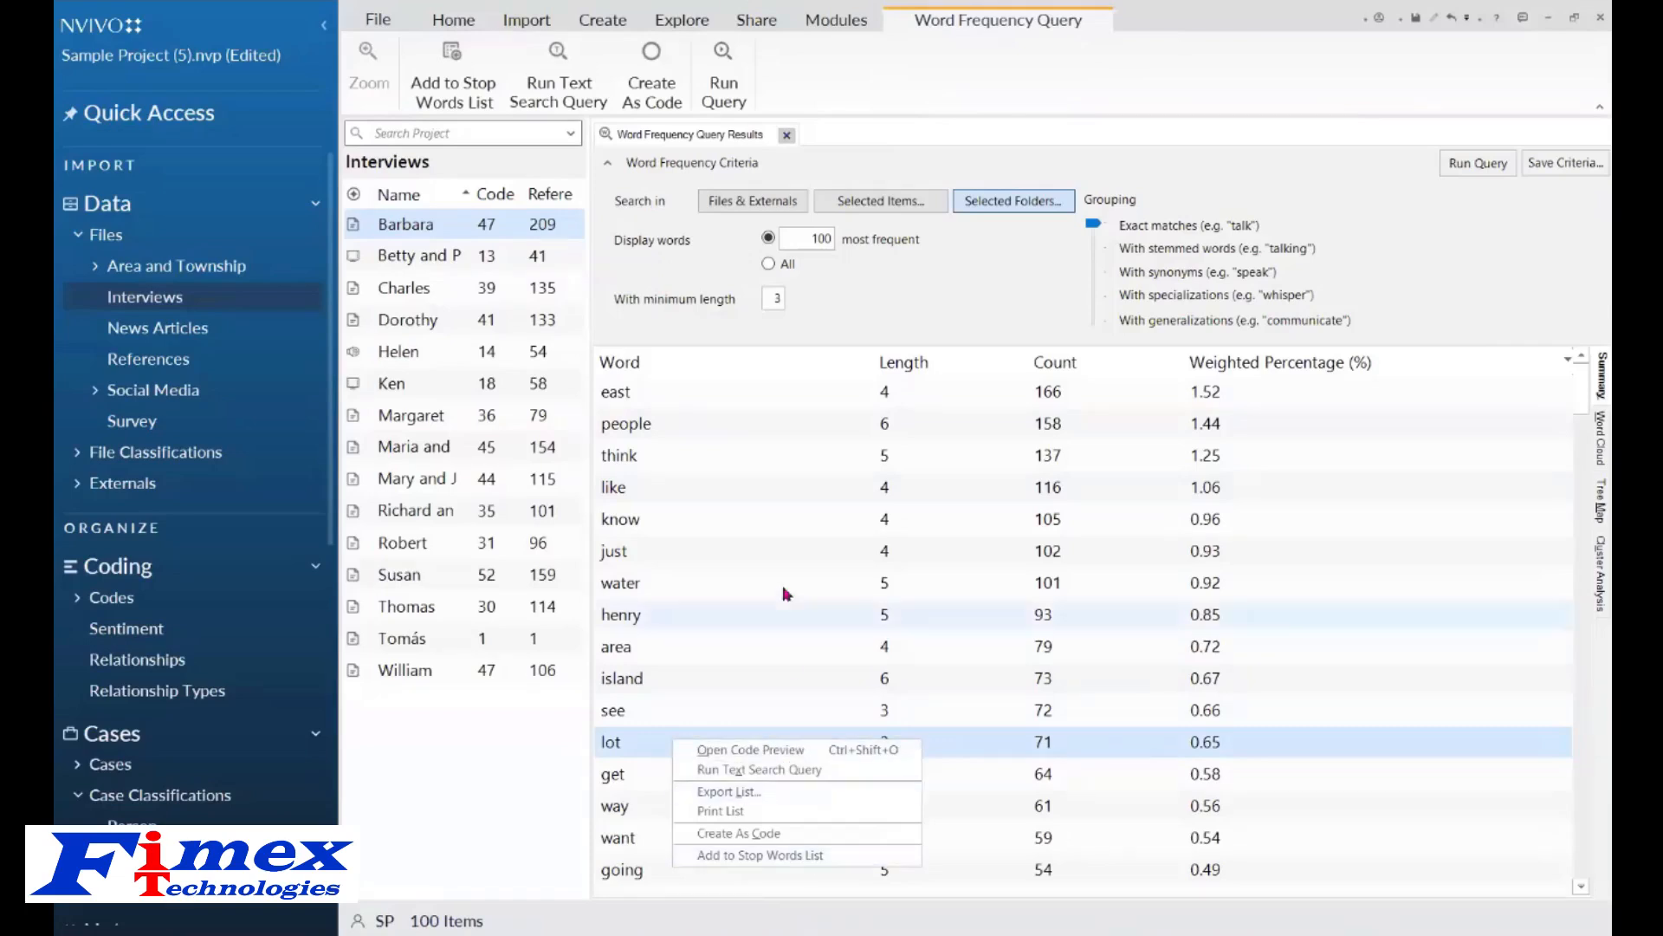
click(765, 518)
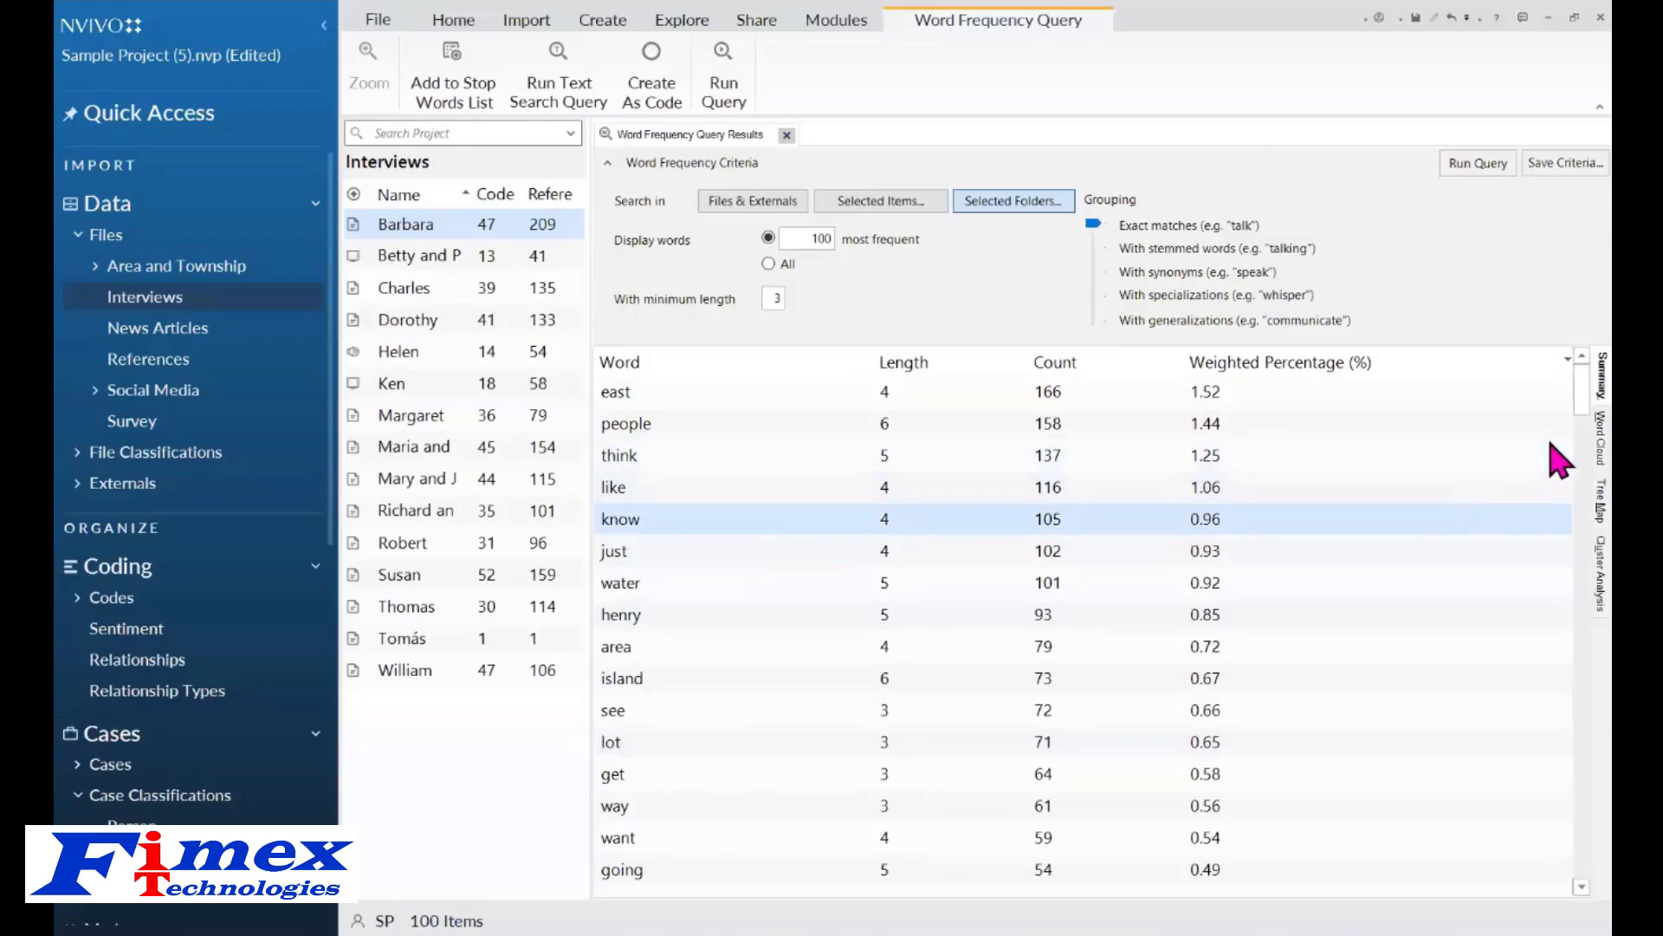
click(1601, 438)
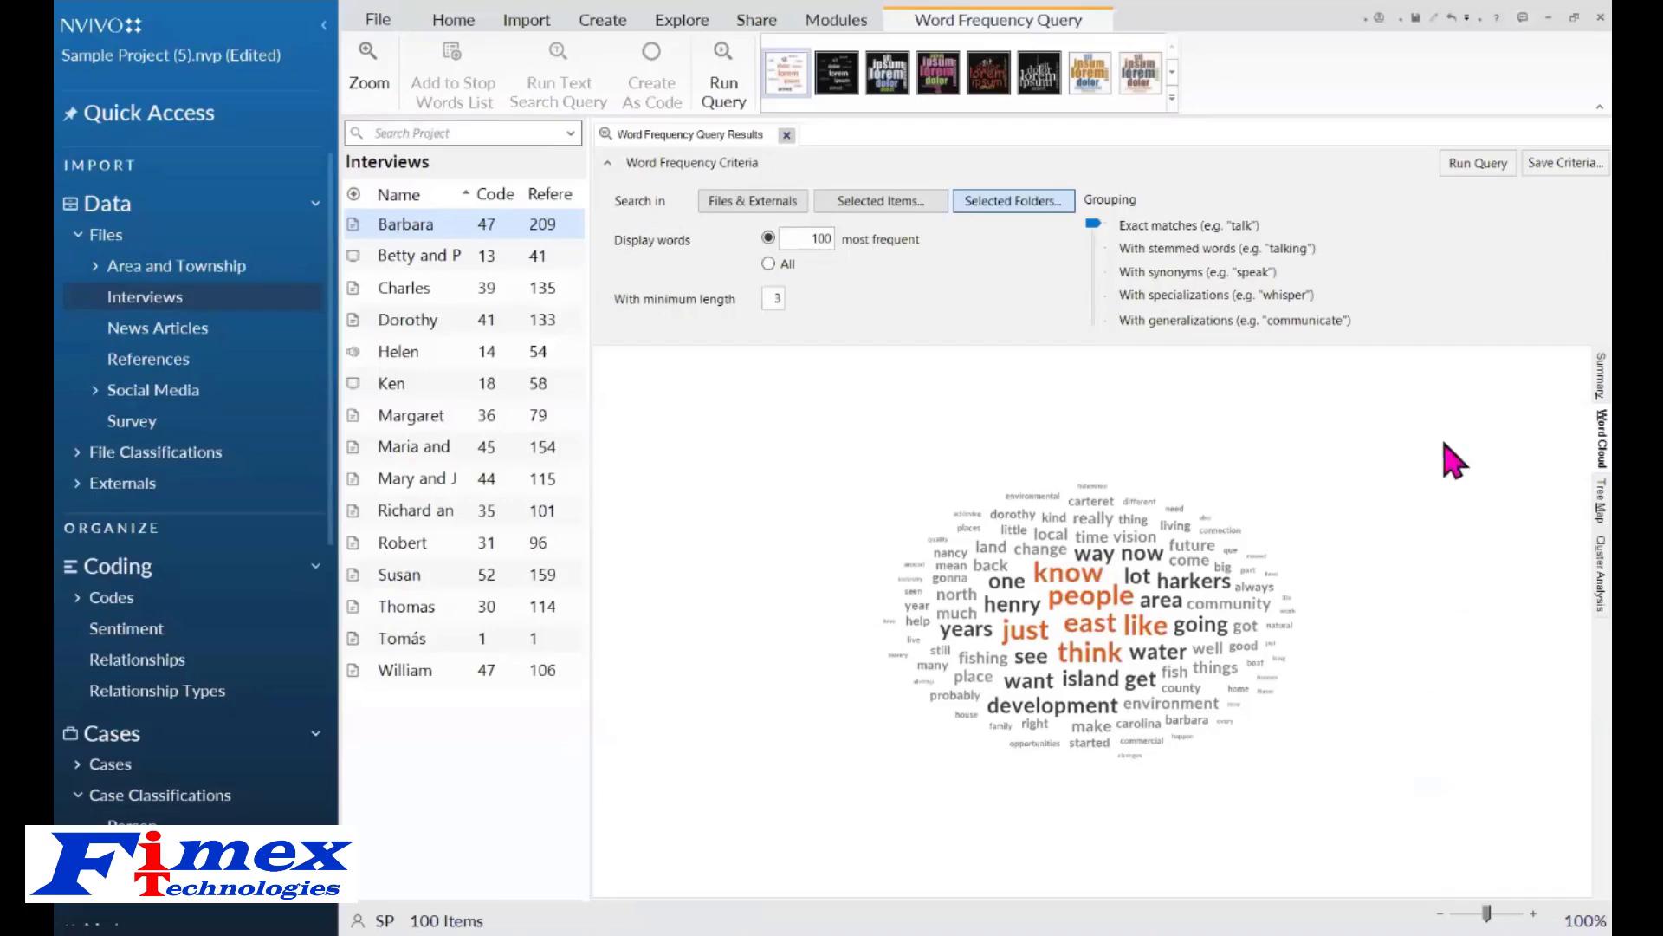
Run a Text Search Query for water from the word cloud and display it as a word tree.
right_click(1148, 654)
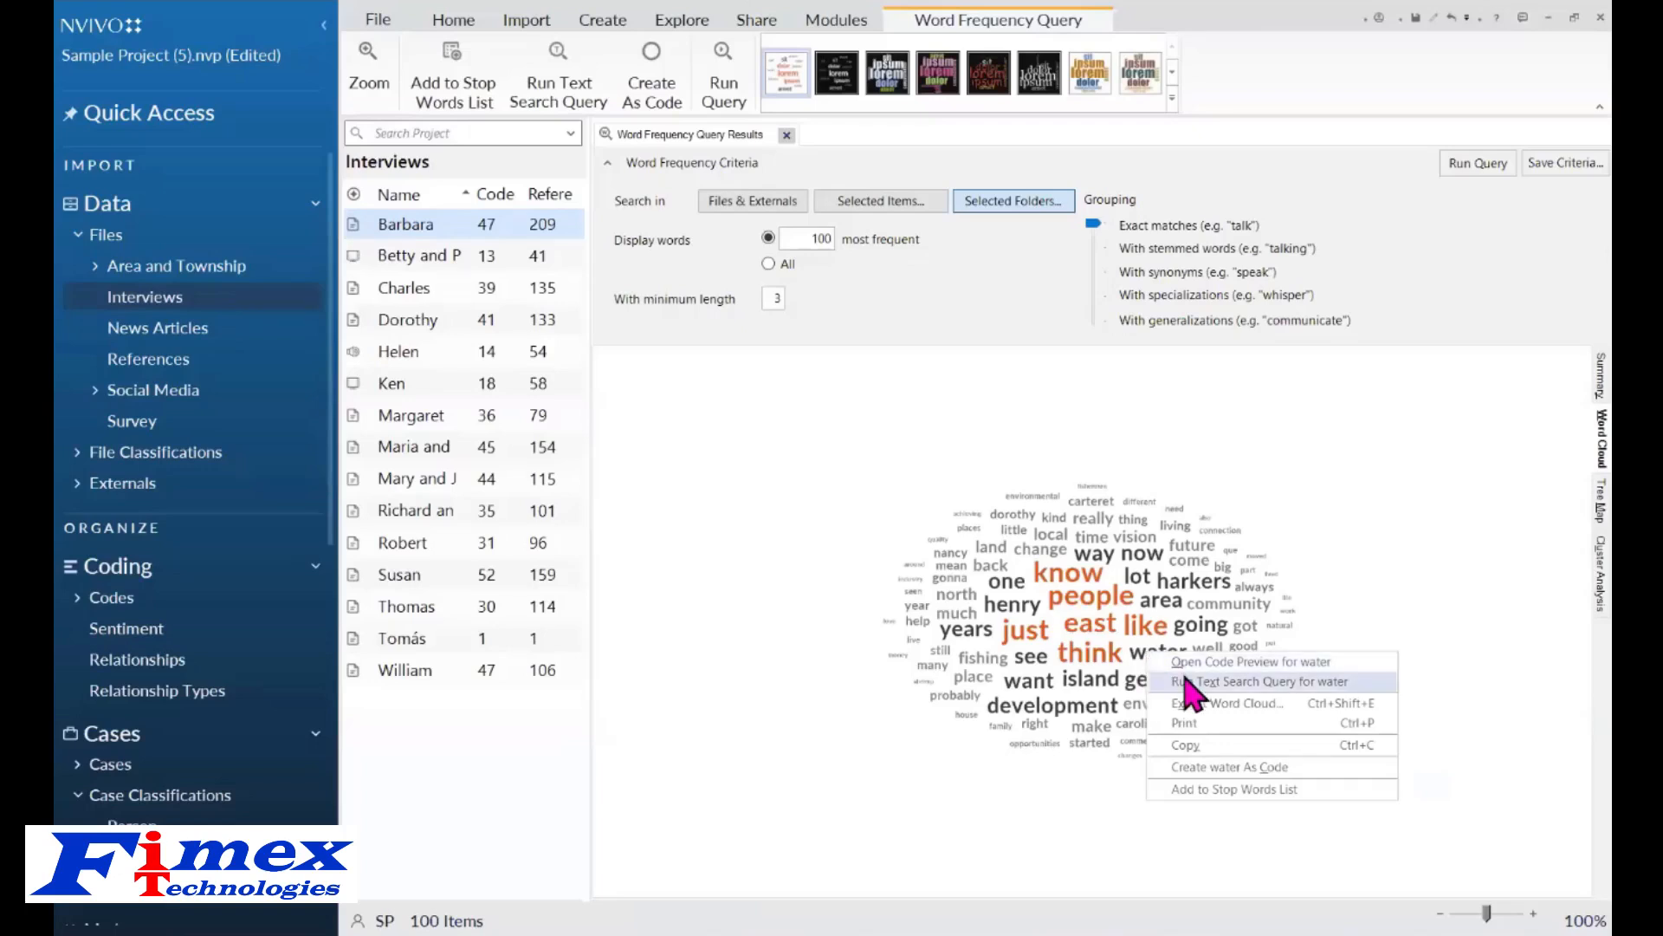
click(1185, 681)
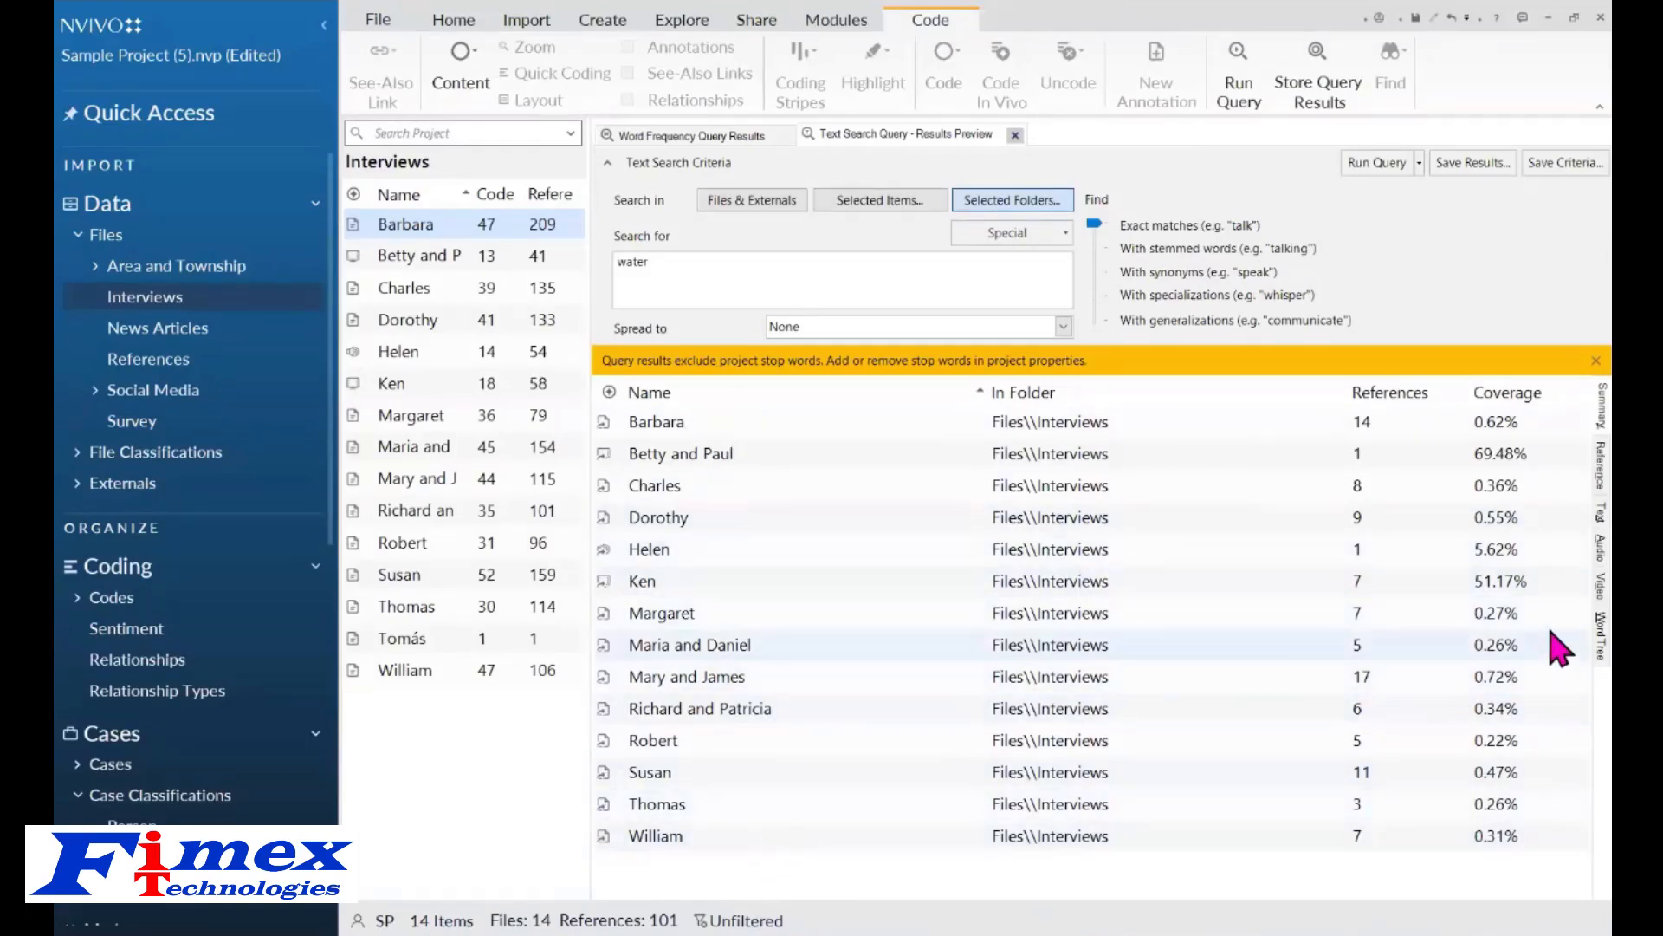
click(1600, 635)
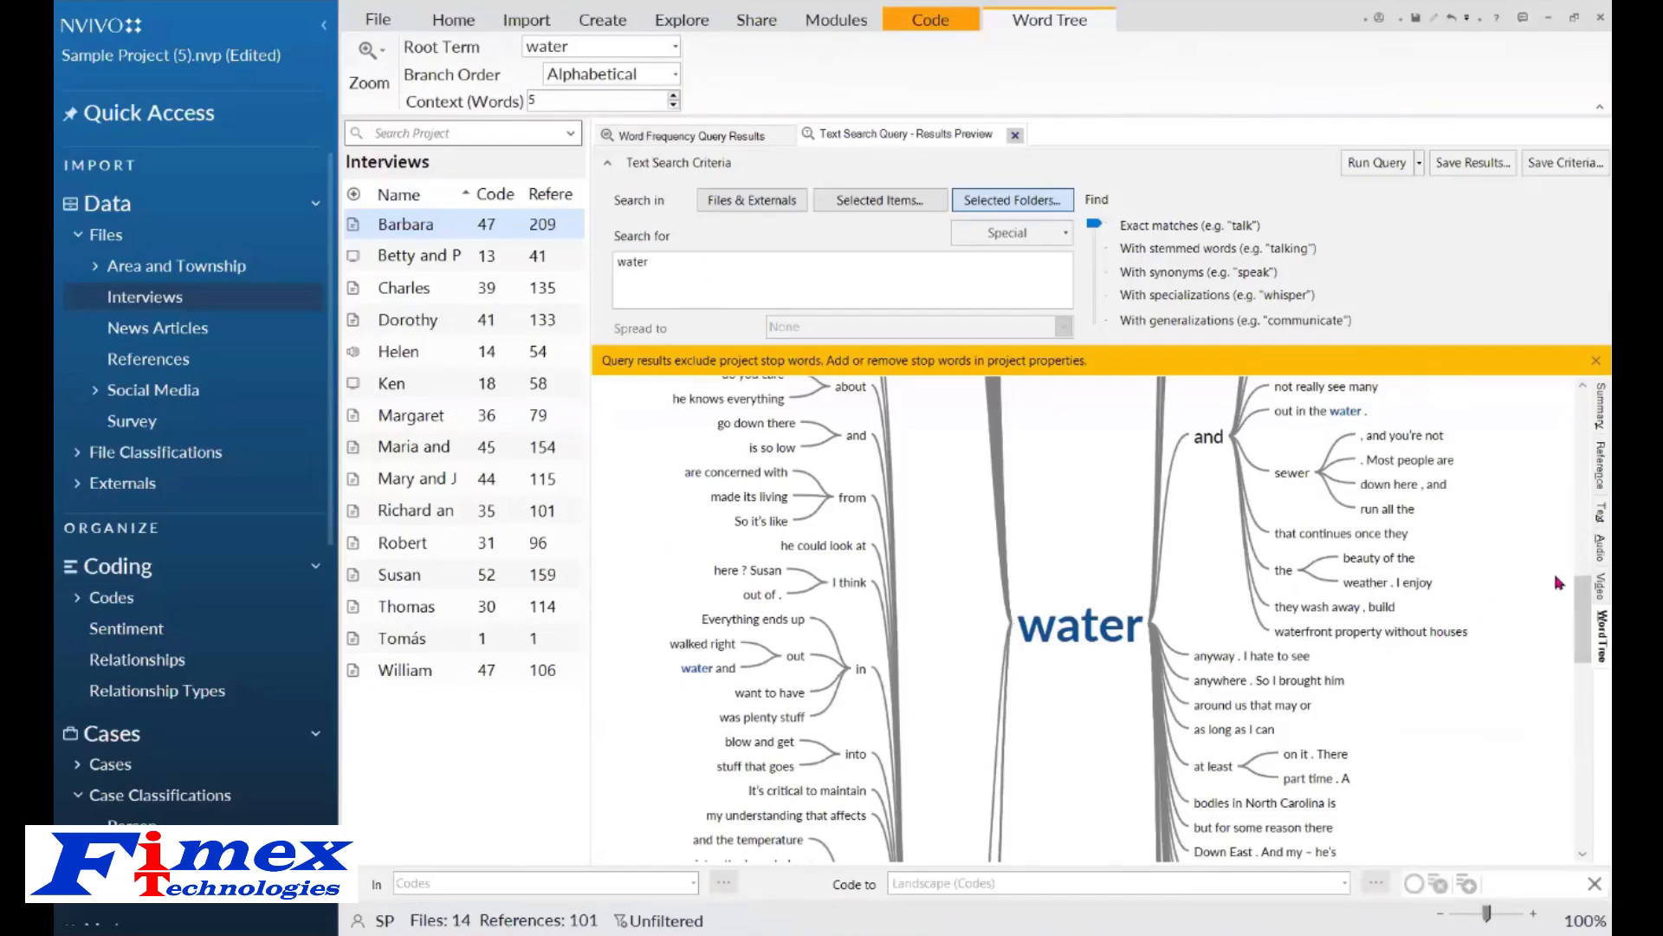
Run a Text Search Query for "water quality" from the quality branch of the word tree.
drag(1588, 600, 1574, 713)
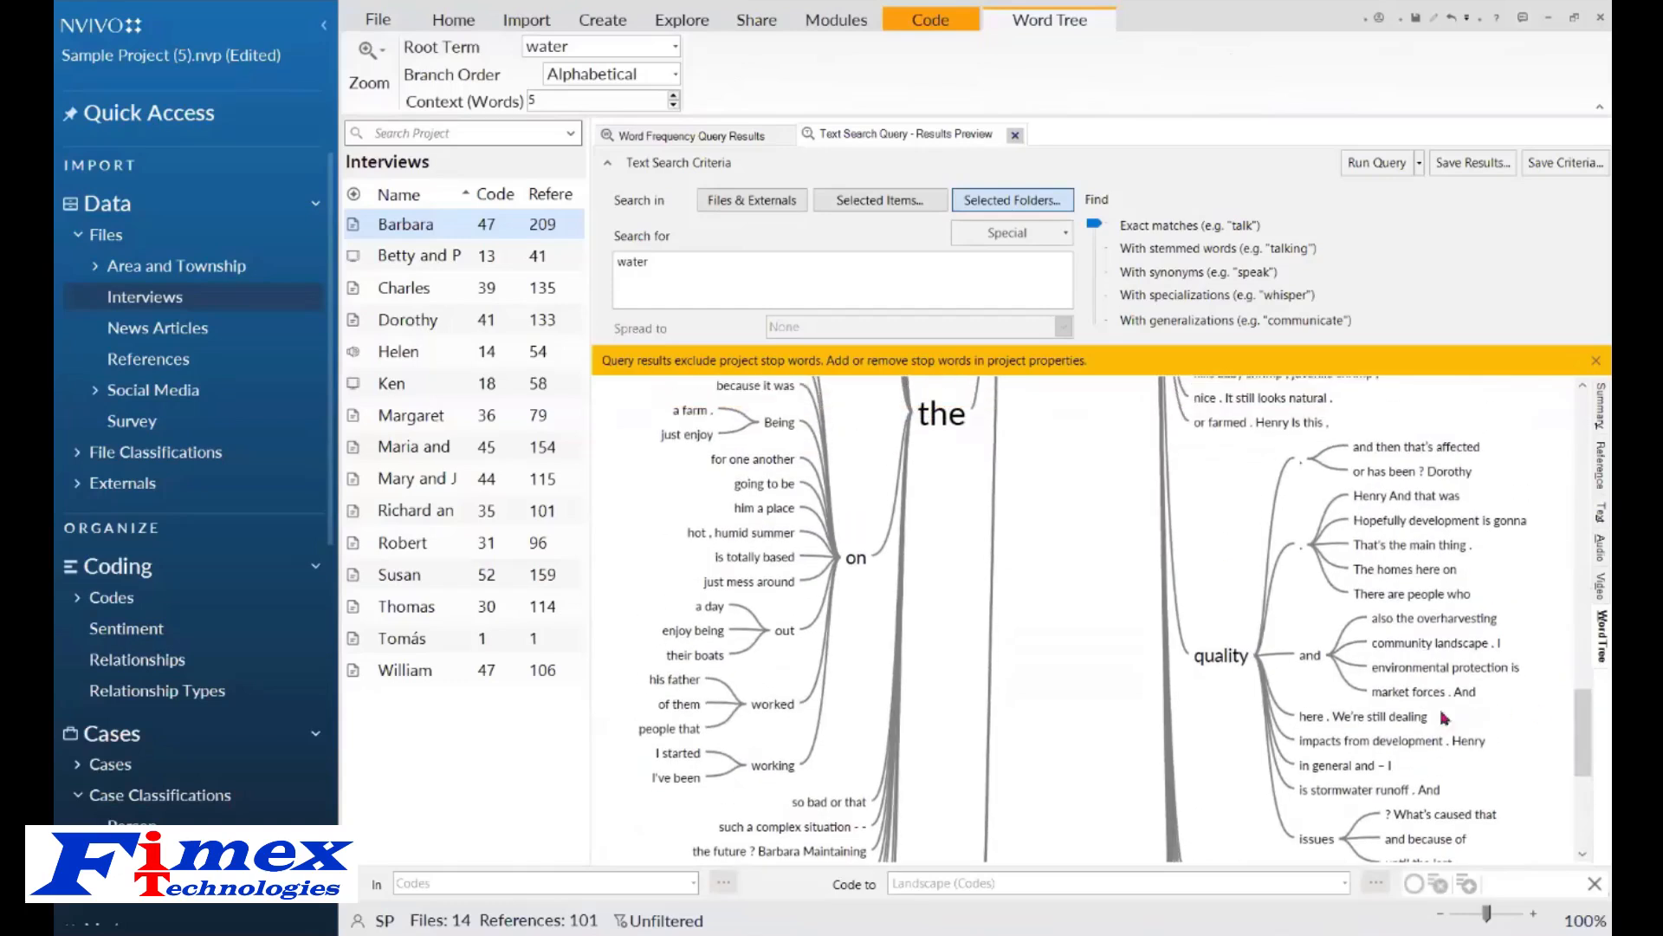
click(1224, 670)
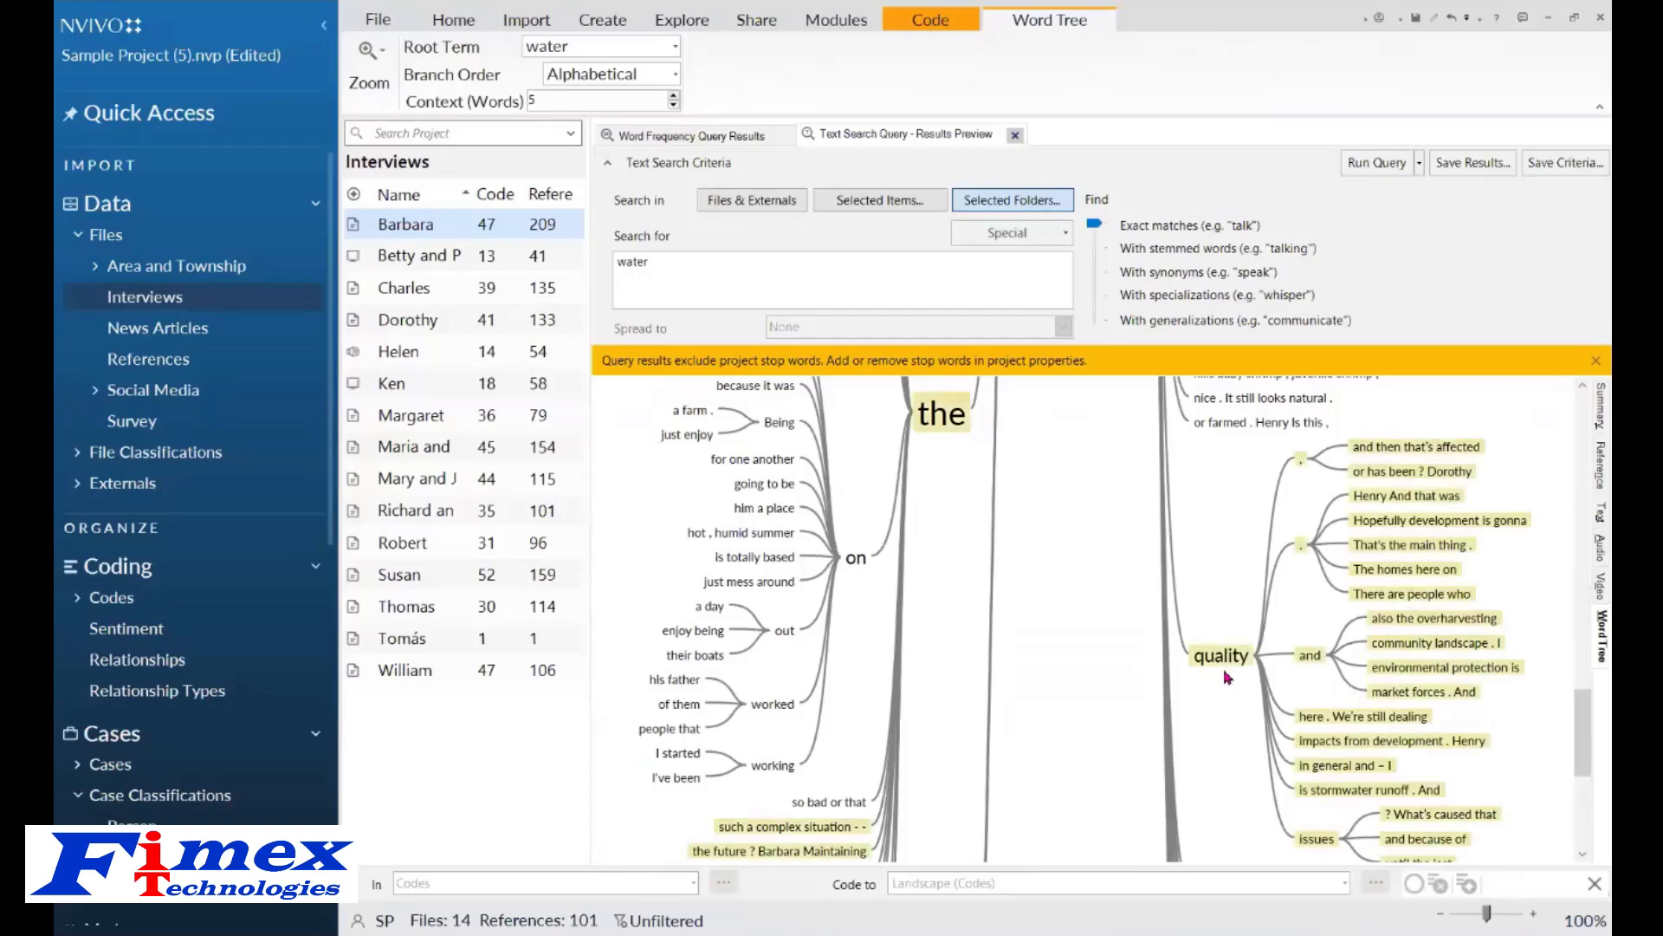
mouse_move(1585, 747)
mouse_down()
mouse_move(1591, 663)
mouse_move(1590, 752)
mouse_up()
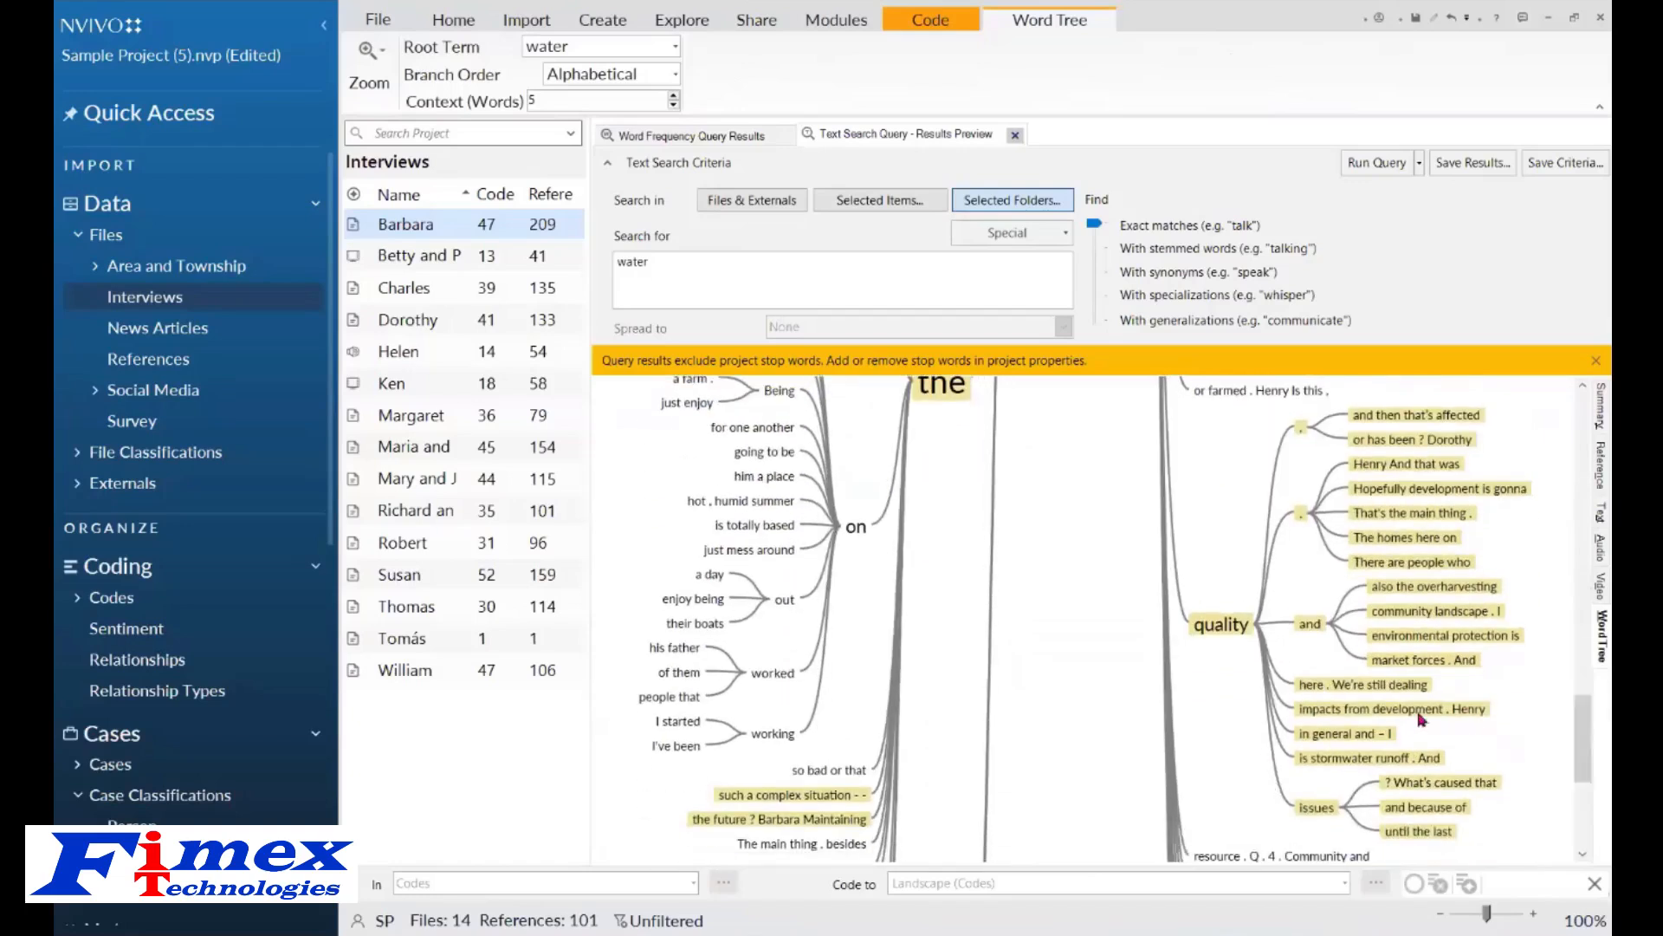
right_click(1224, 631)
click(1285, 635)
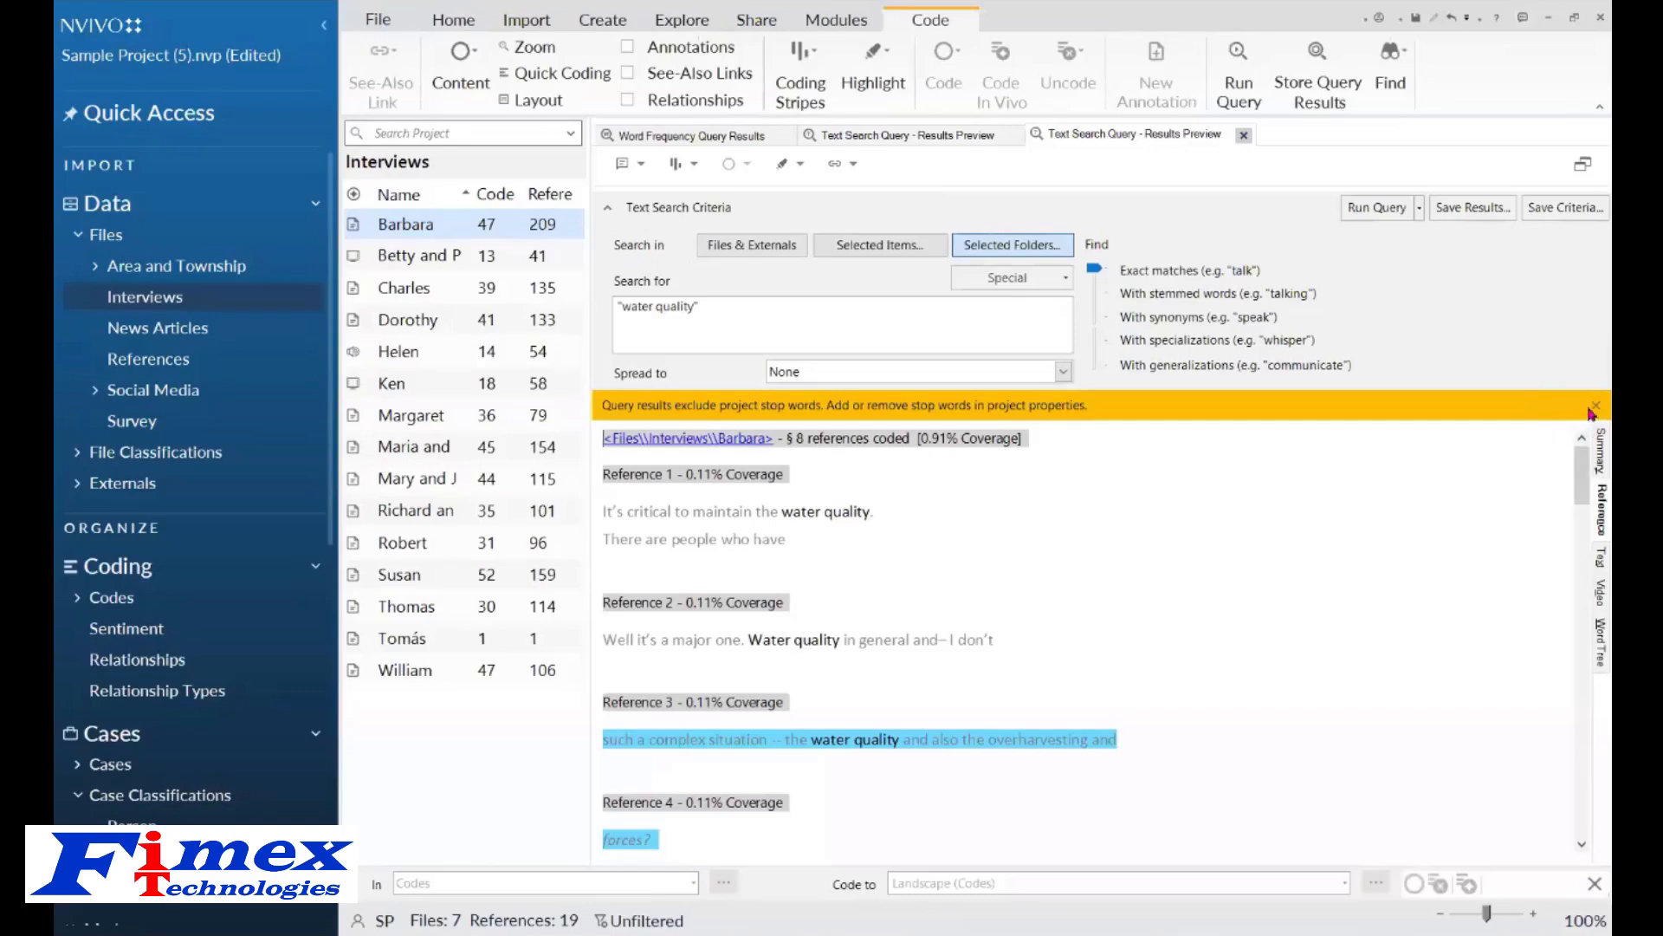
Rerun the "water quality" search with results spread to Broad Context.
click(1594, 407)
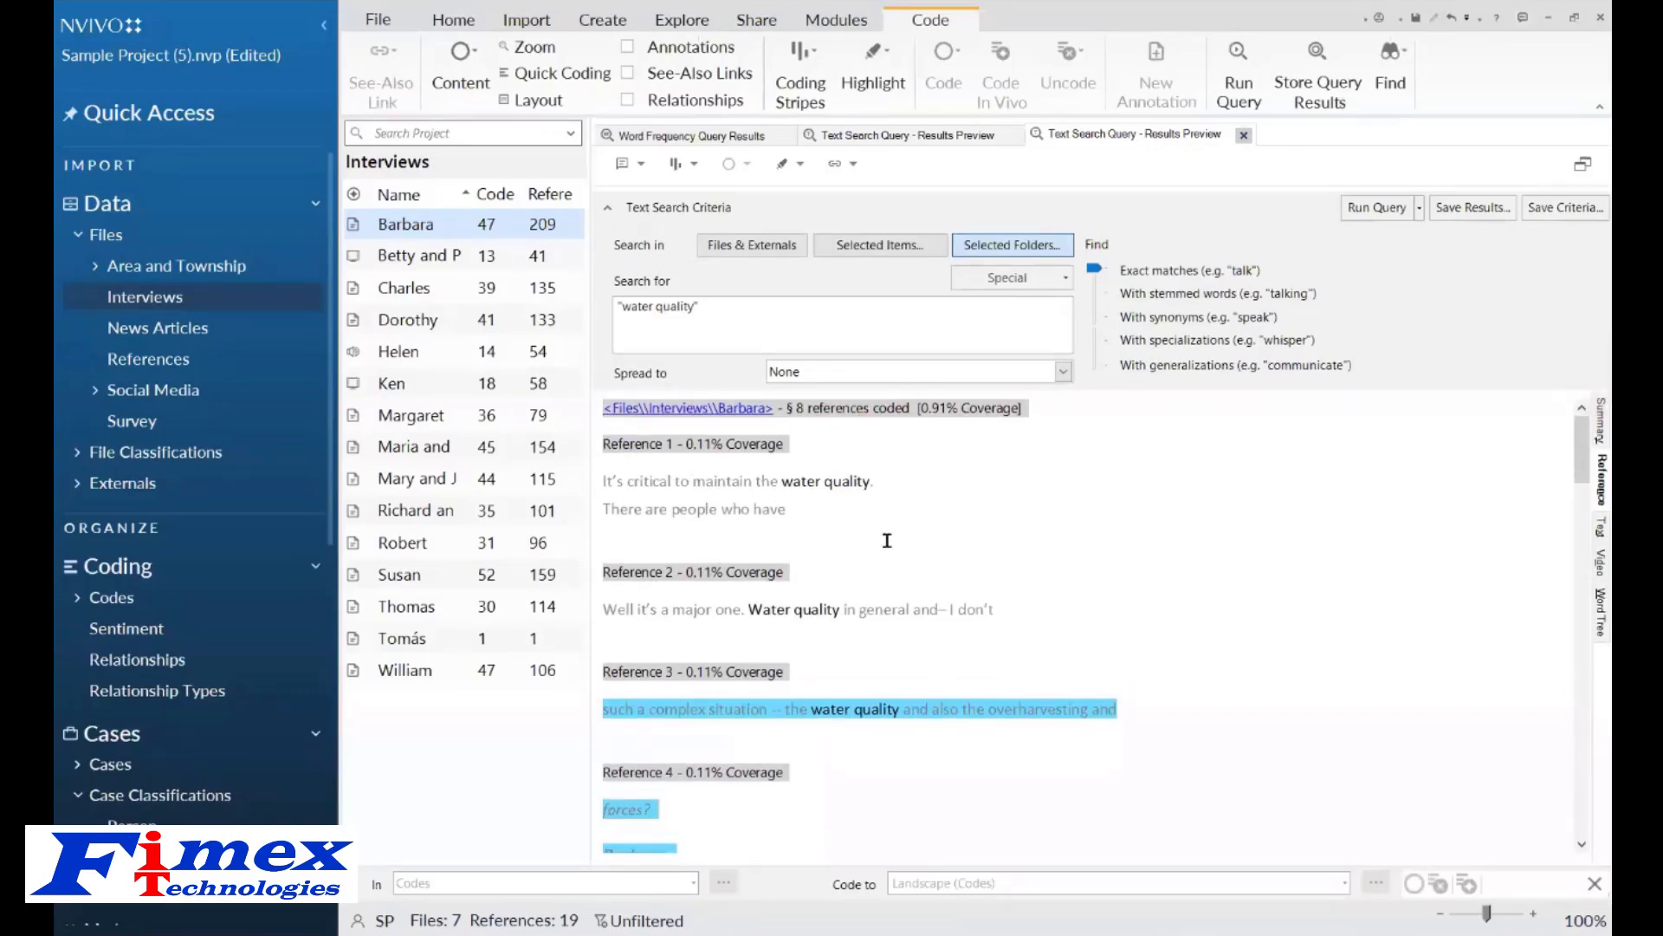
click(1064, 373)
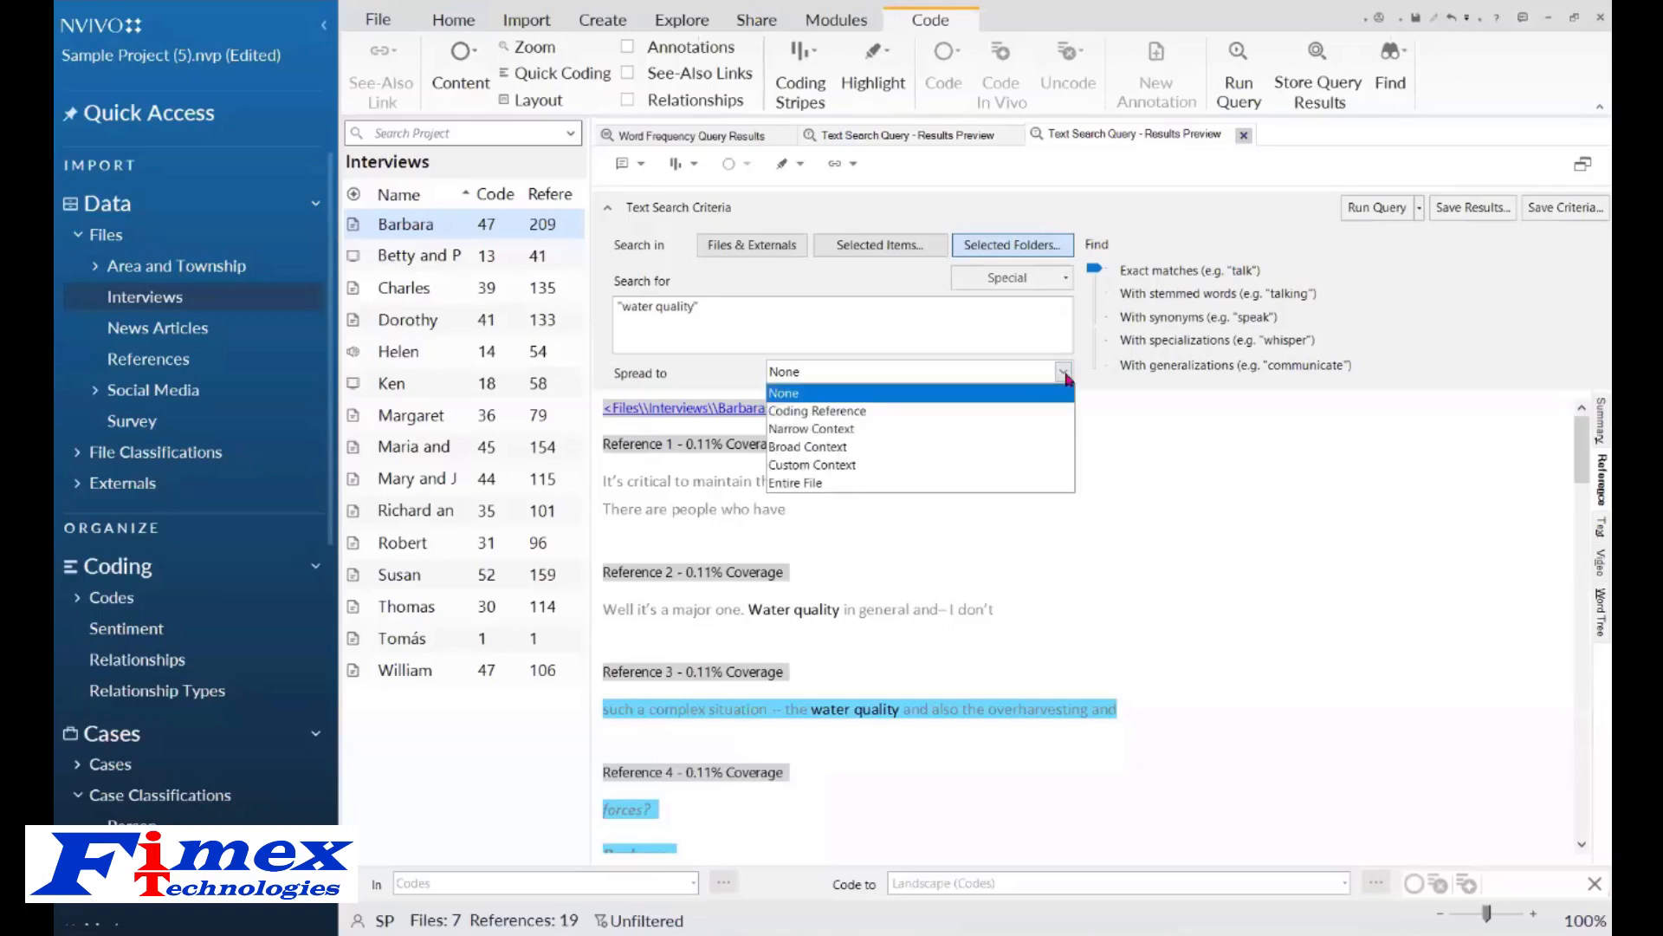
click(962, 448)
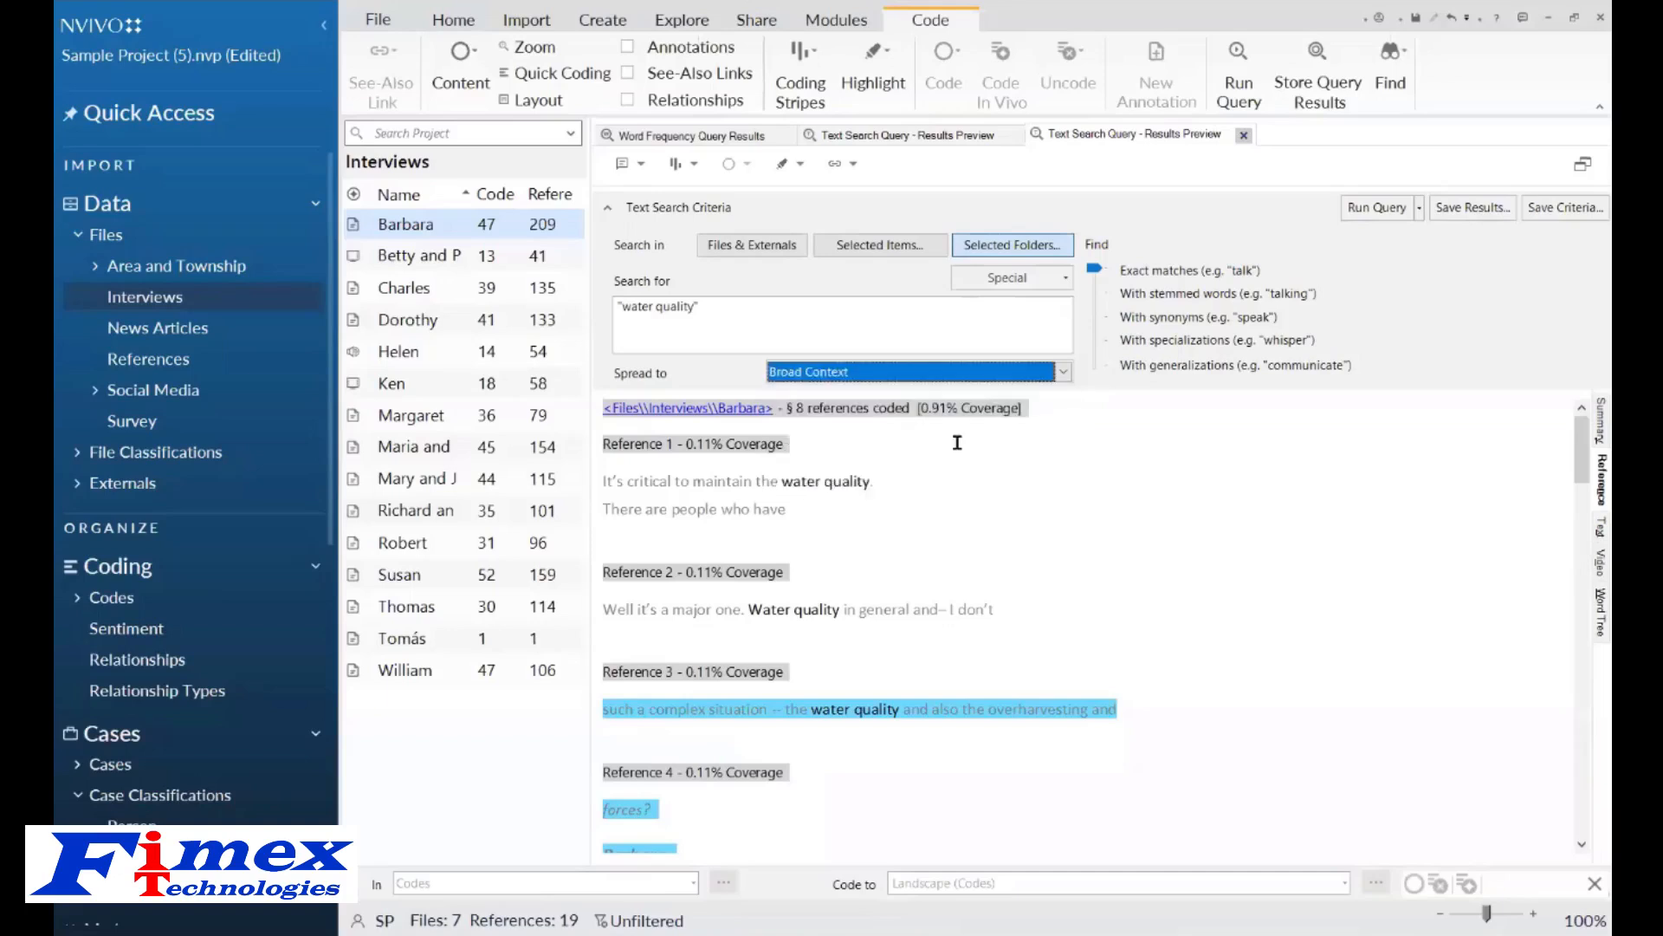
click(1379, 209)
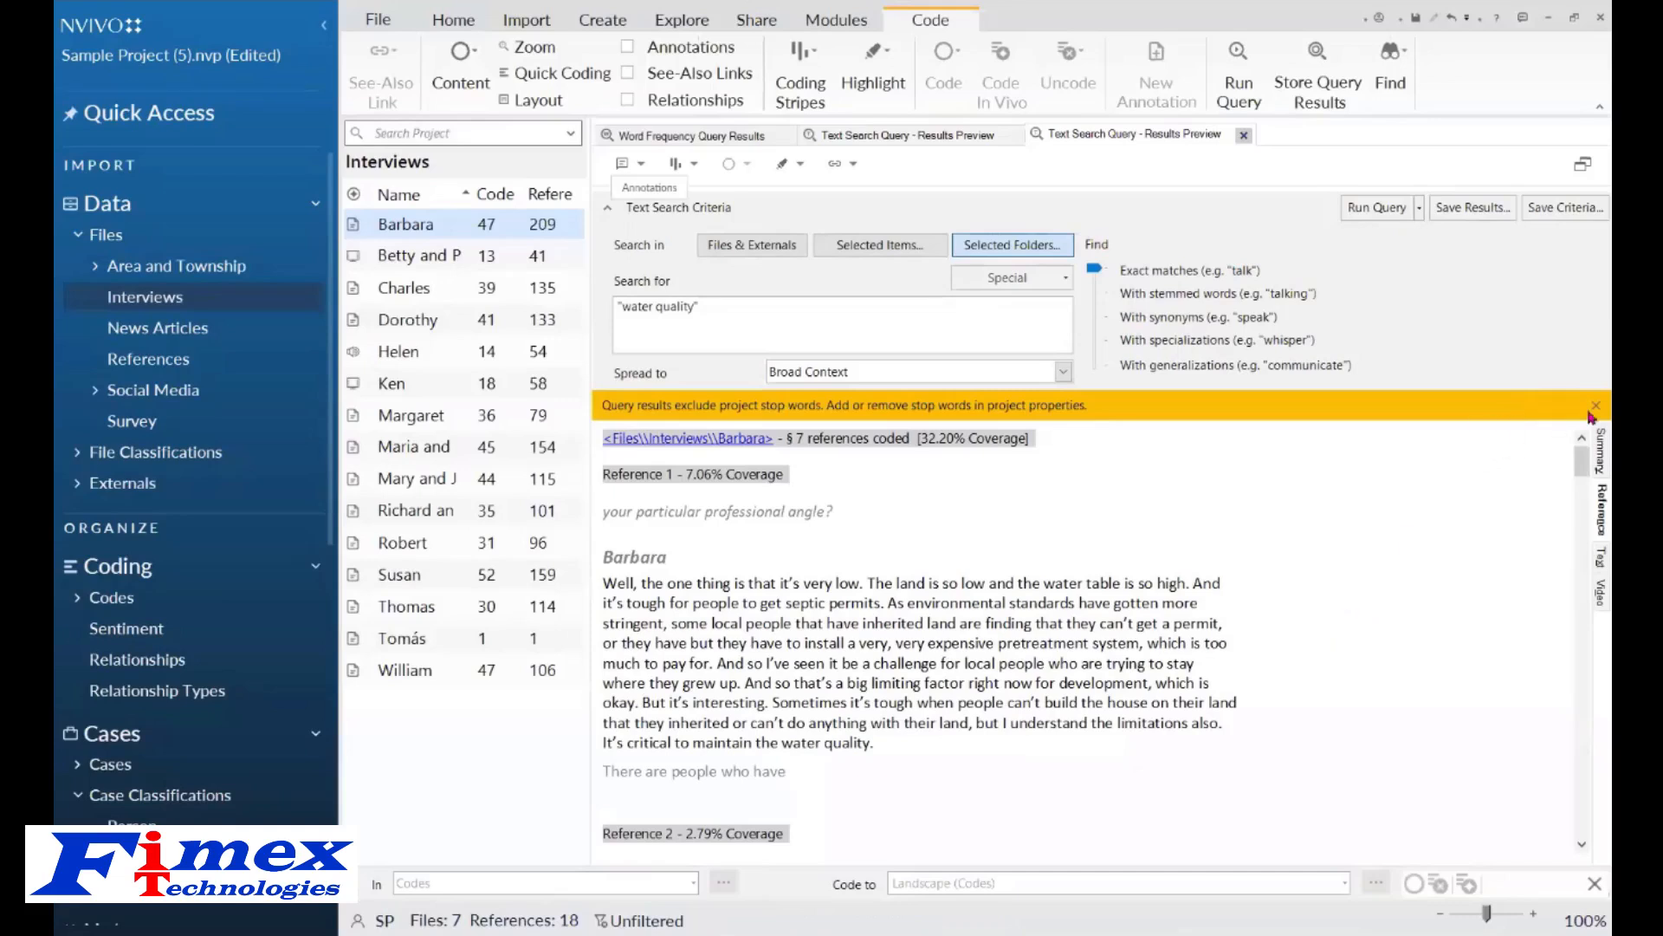
click(1593, 409)
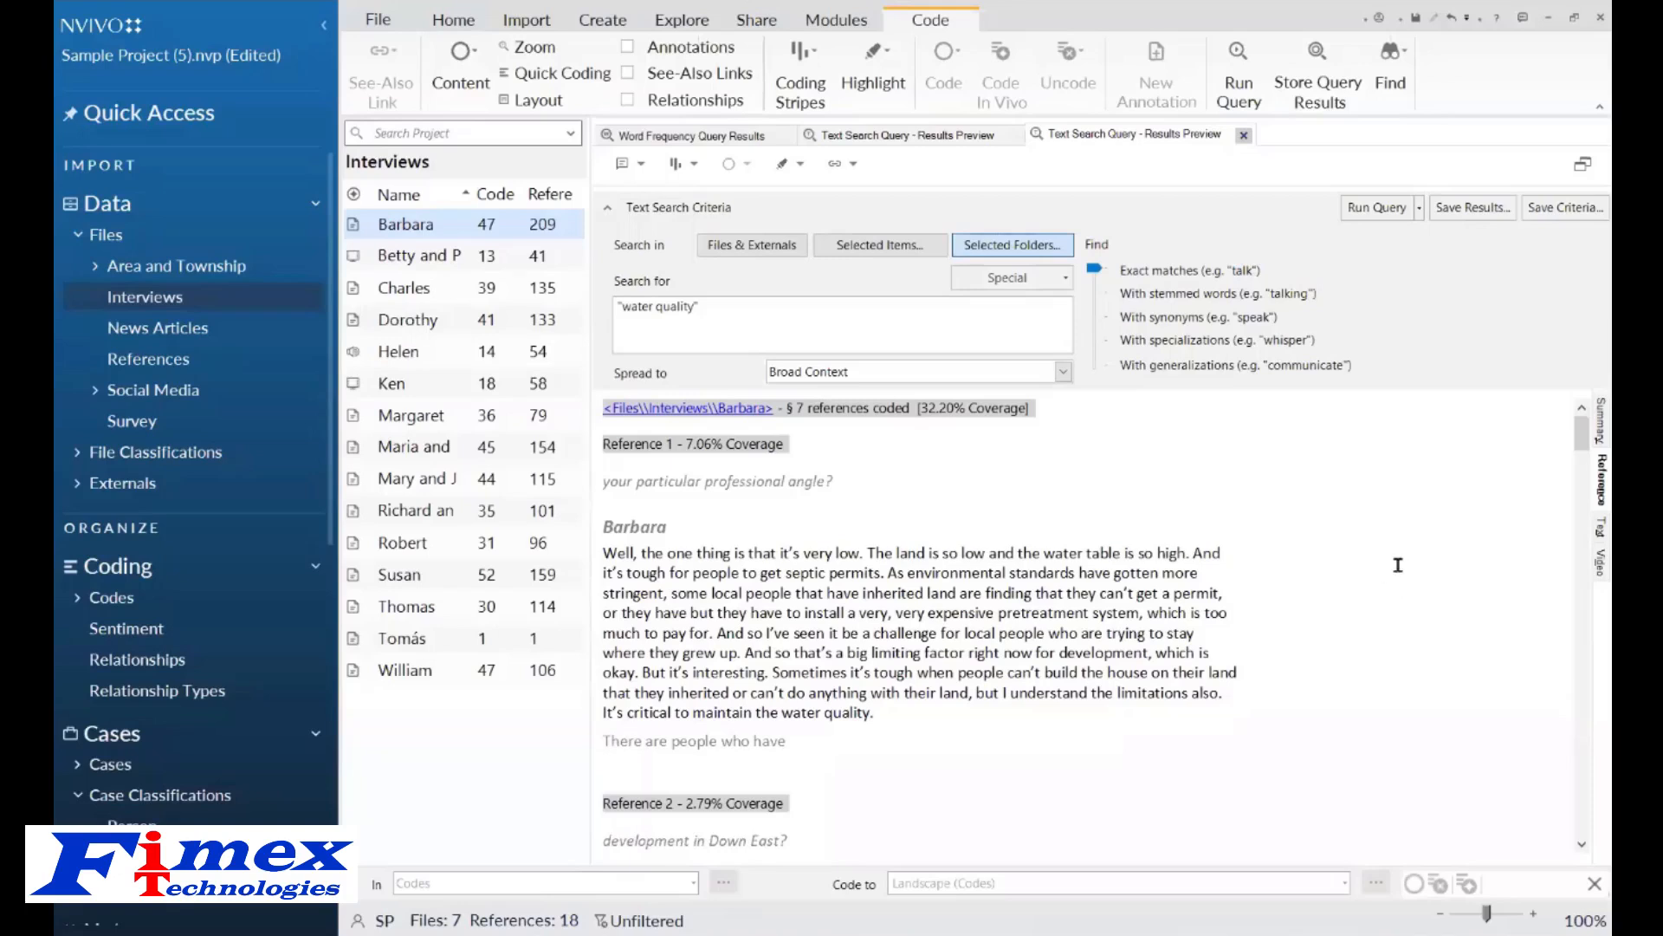
Store the "water quality" search results as a new code named Water Quality in the Codes folder.
click(1475, 213)
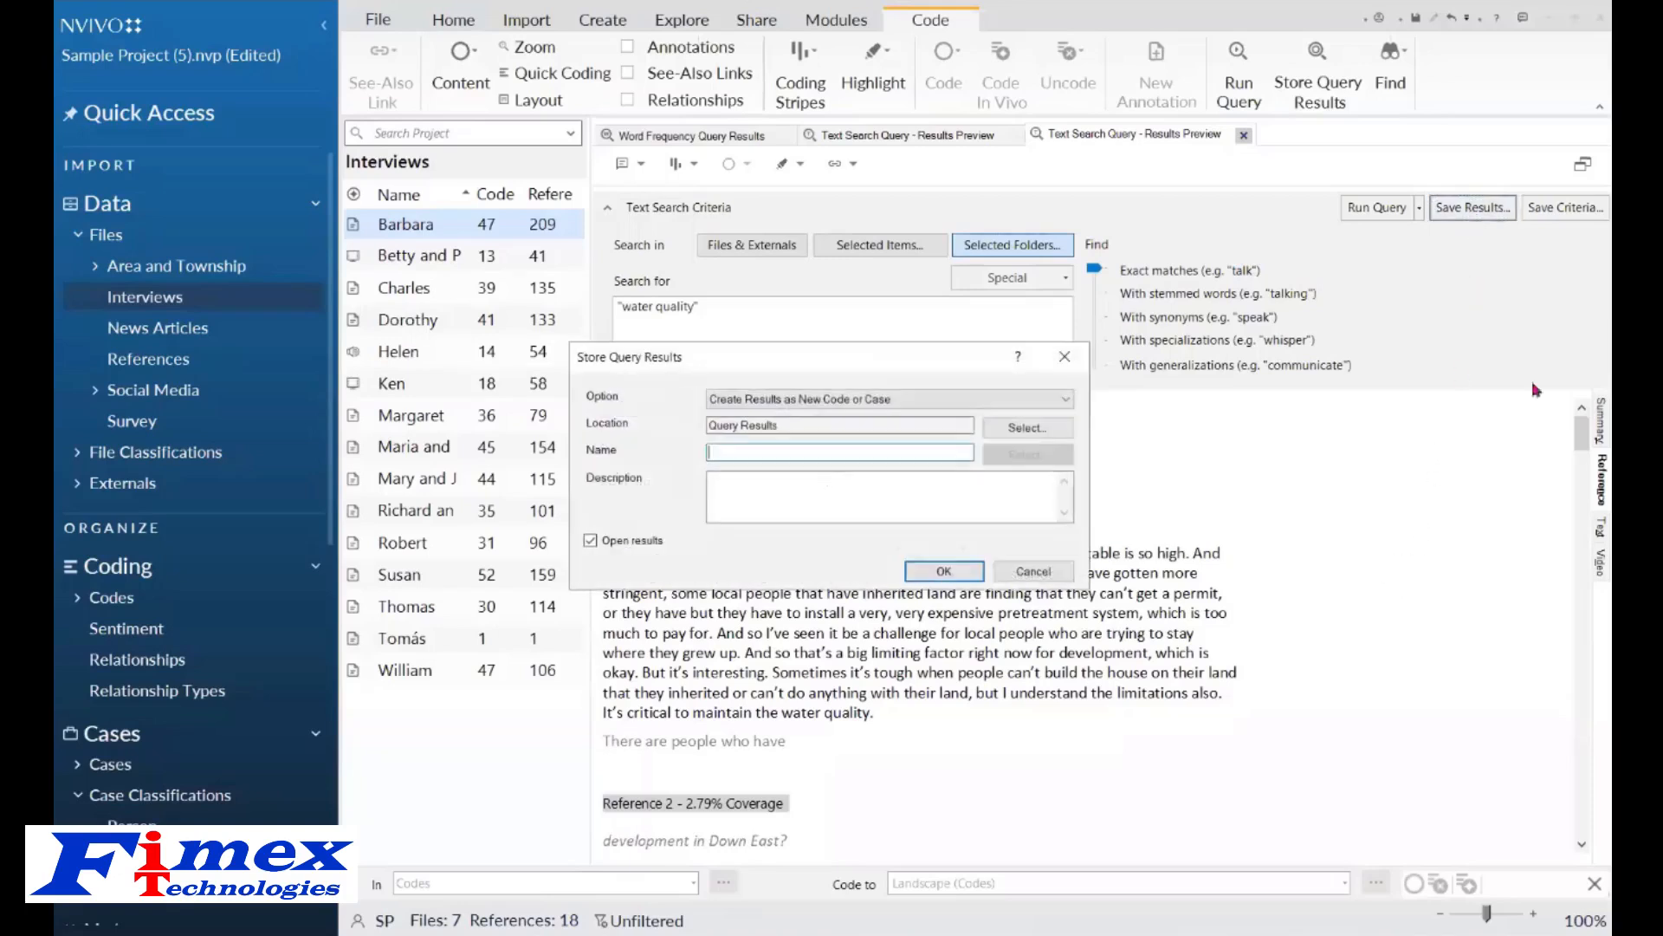
click(1026, 428)
click(700, 307)
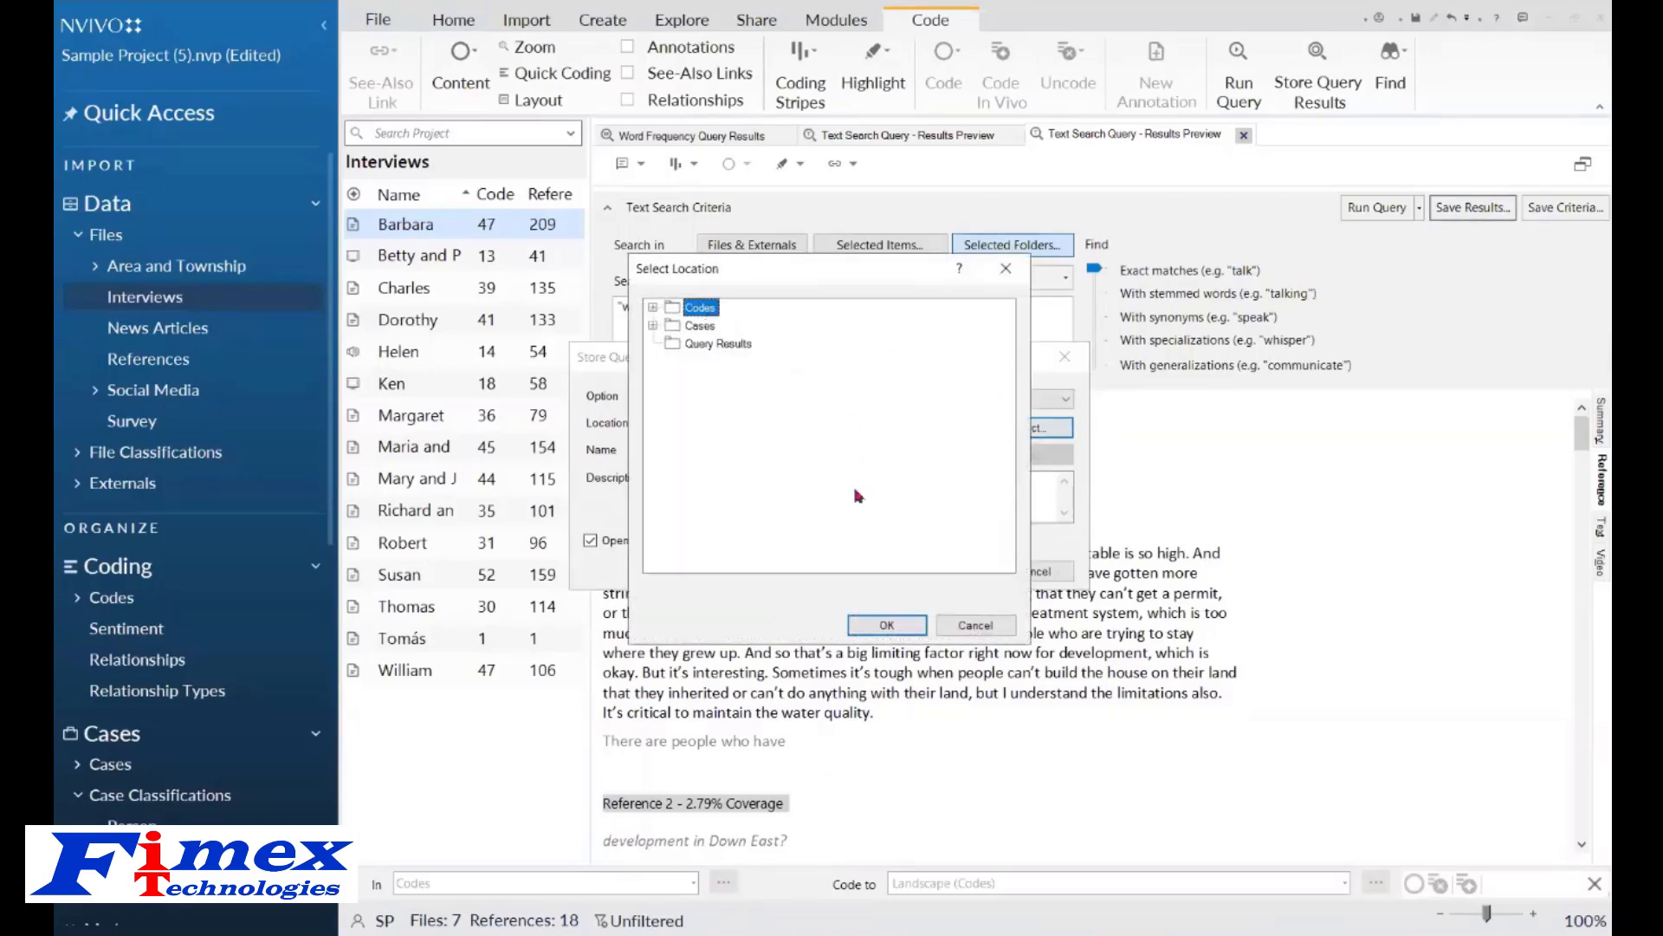
click(877, 623)
click(758, 449)
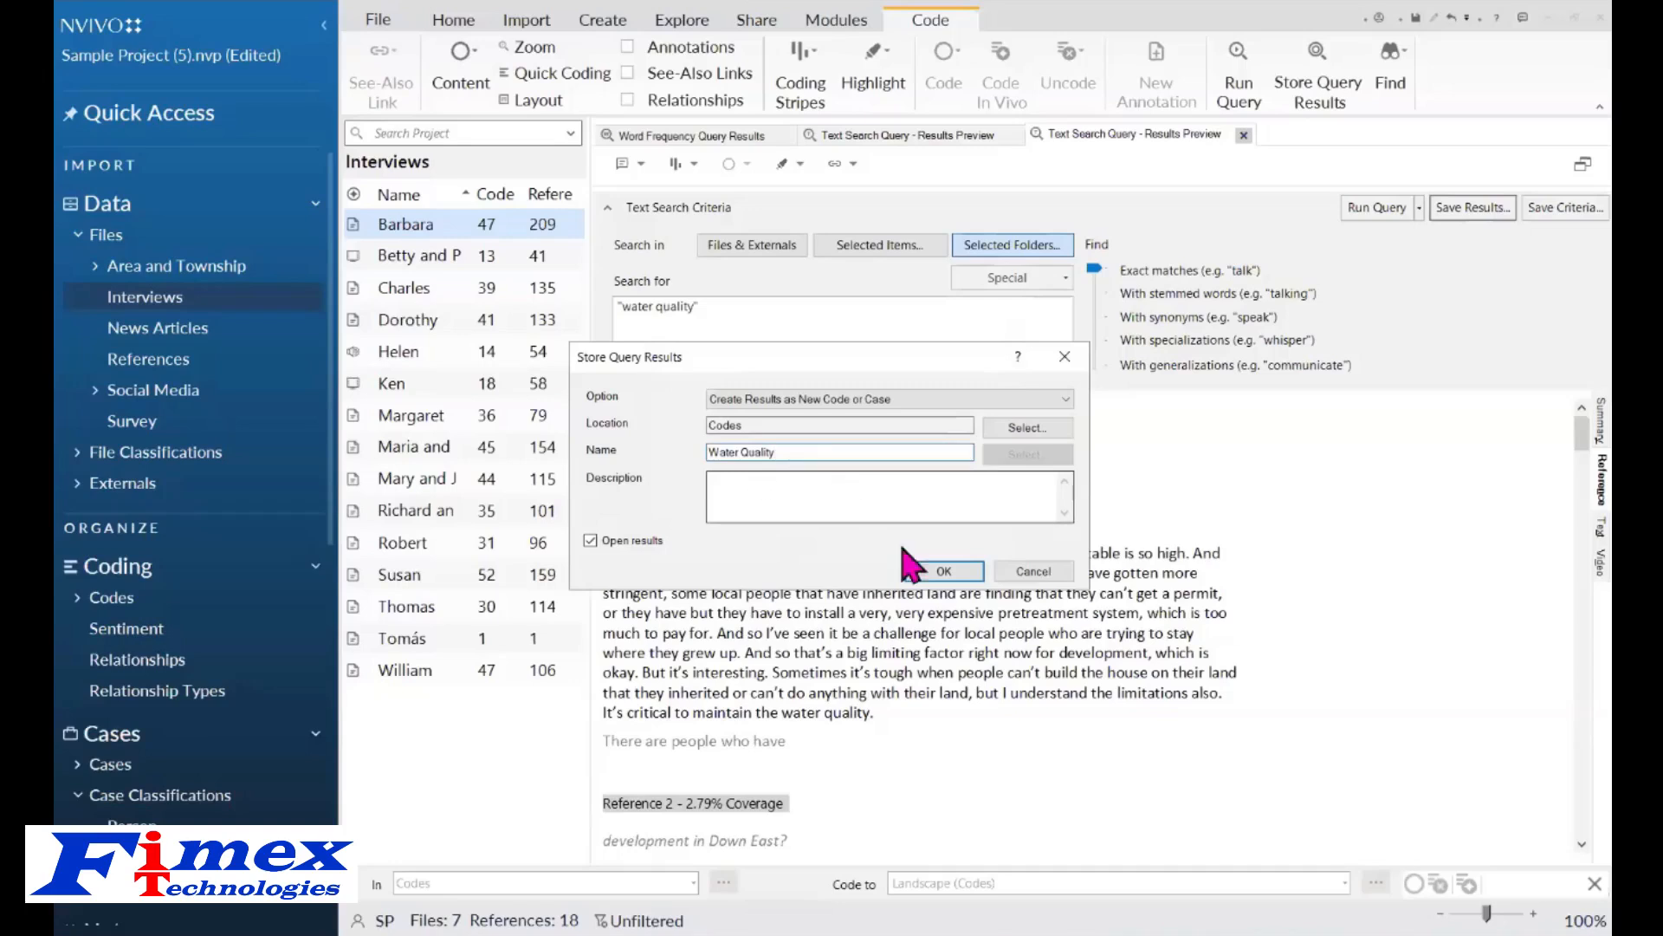
click(941, 574)
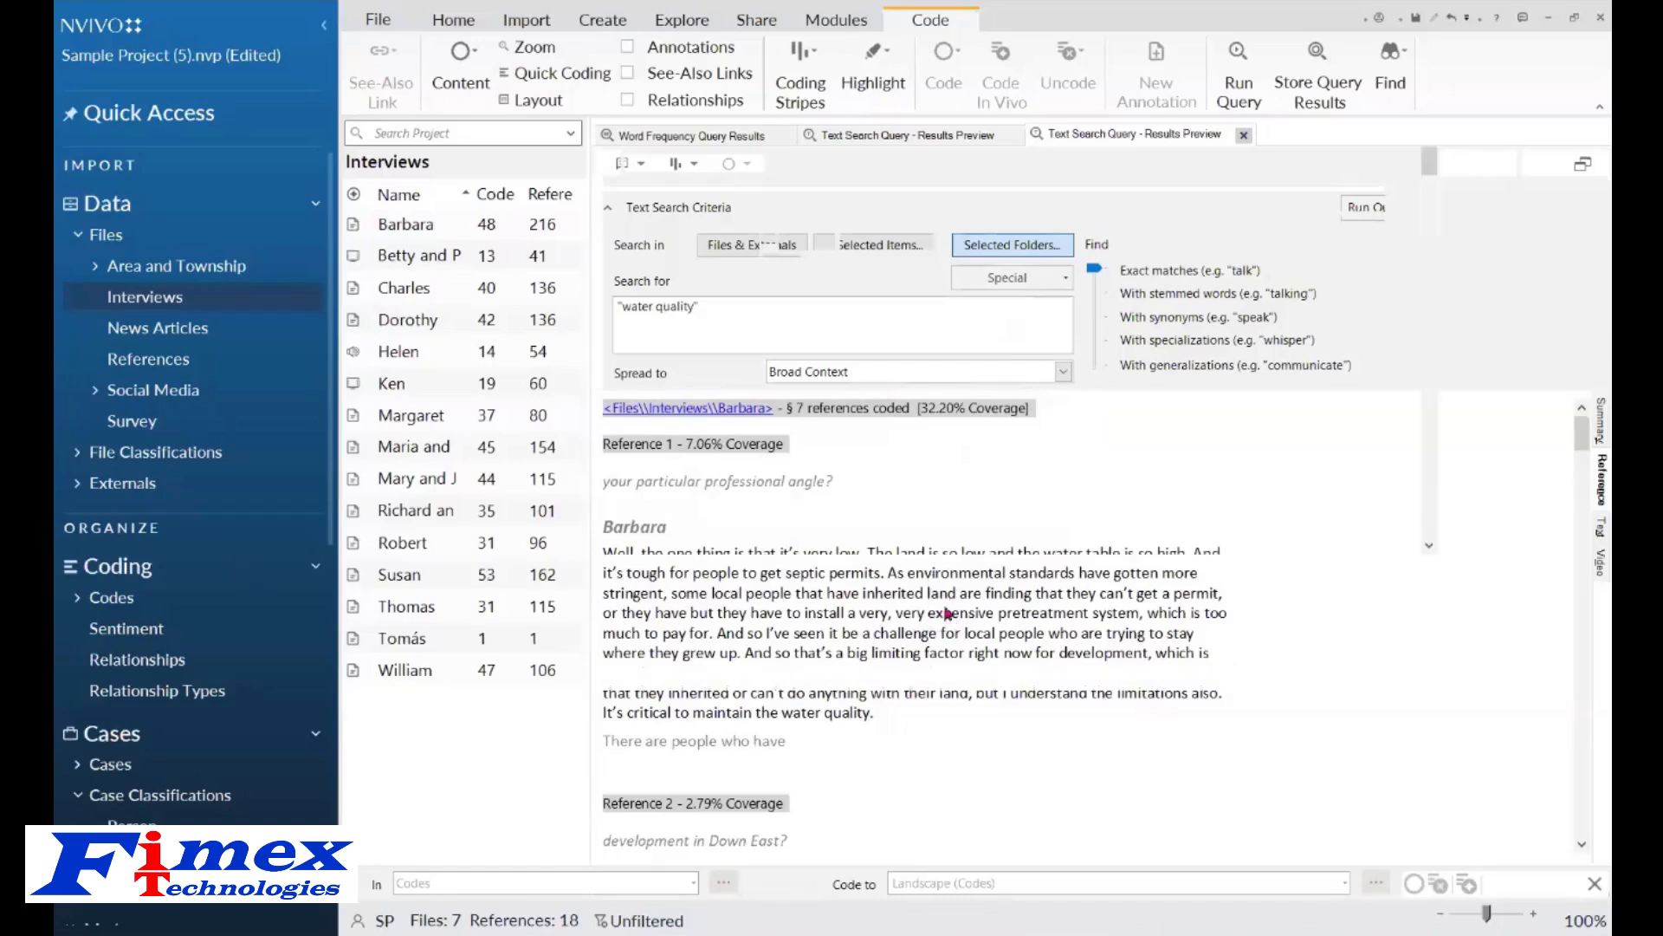
Open the Codes list and close the Water Quality and Word Frequency result tabs.
click(115, 603)
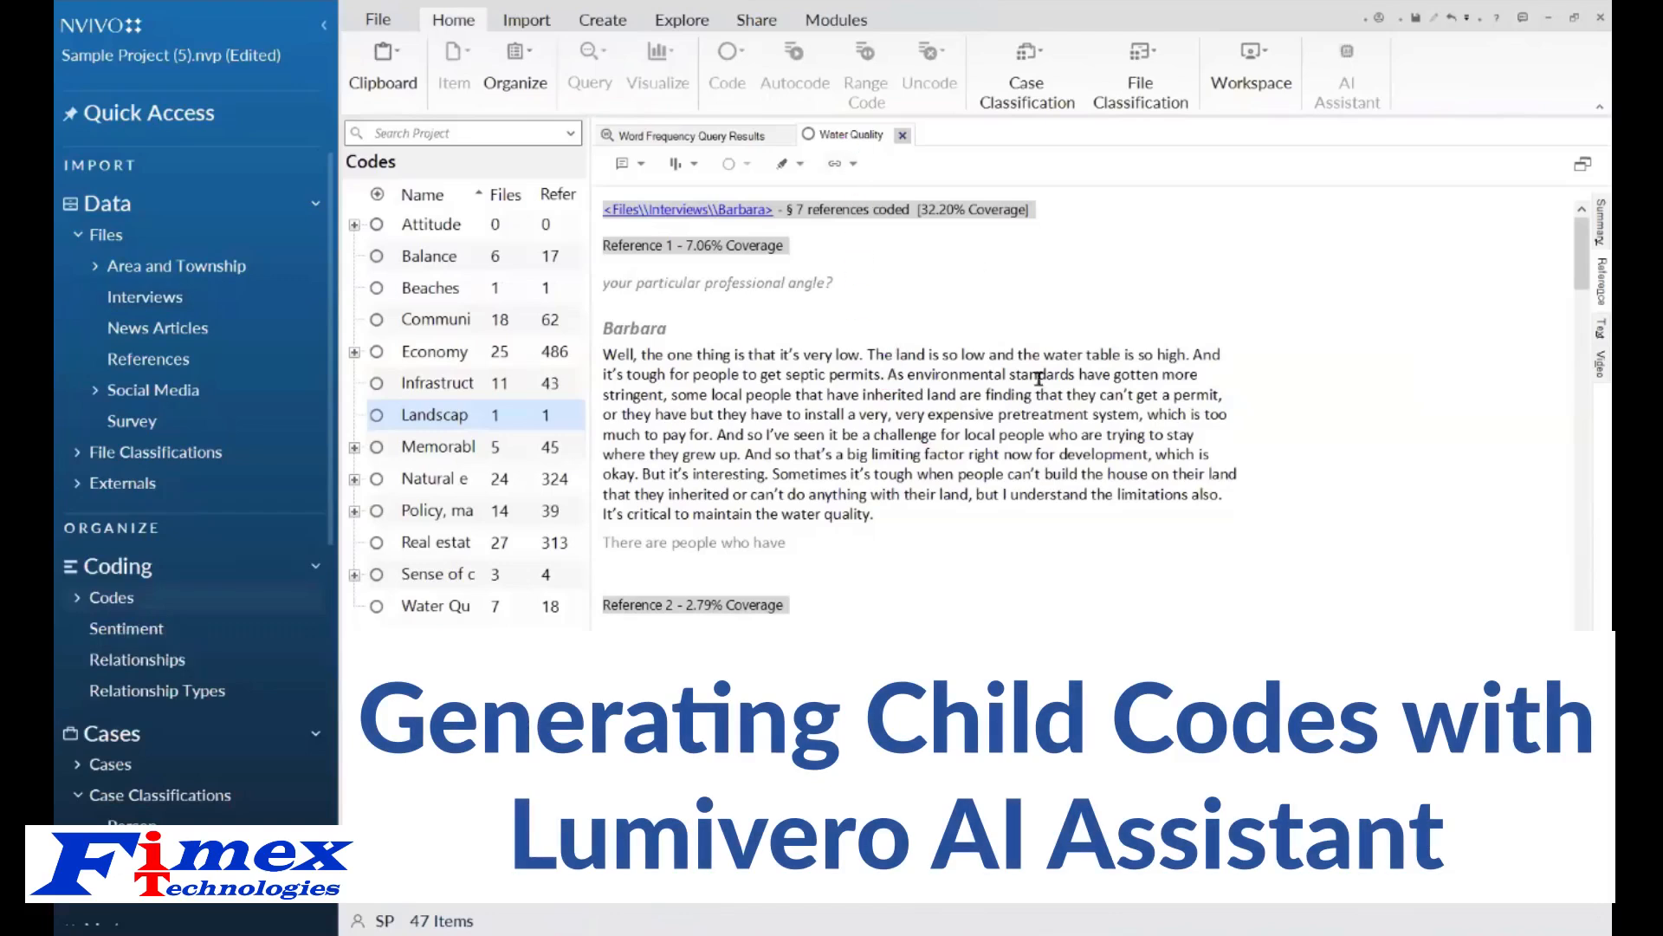
drag(594, 525, 694, 525)
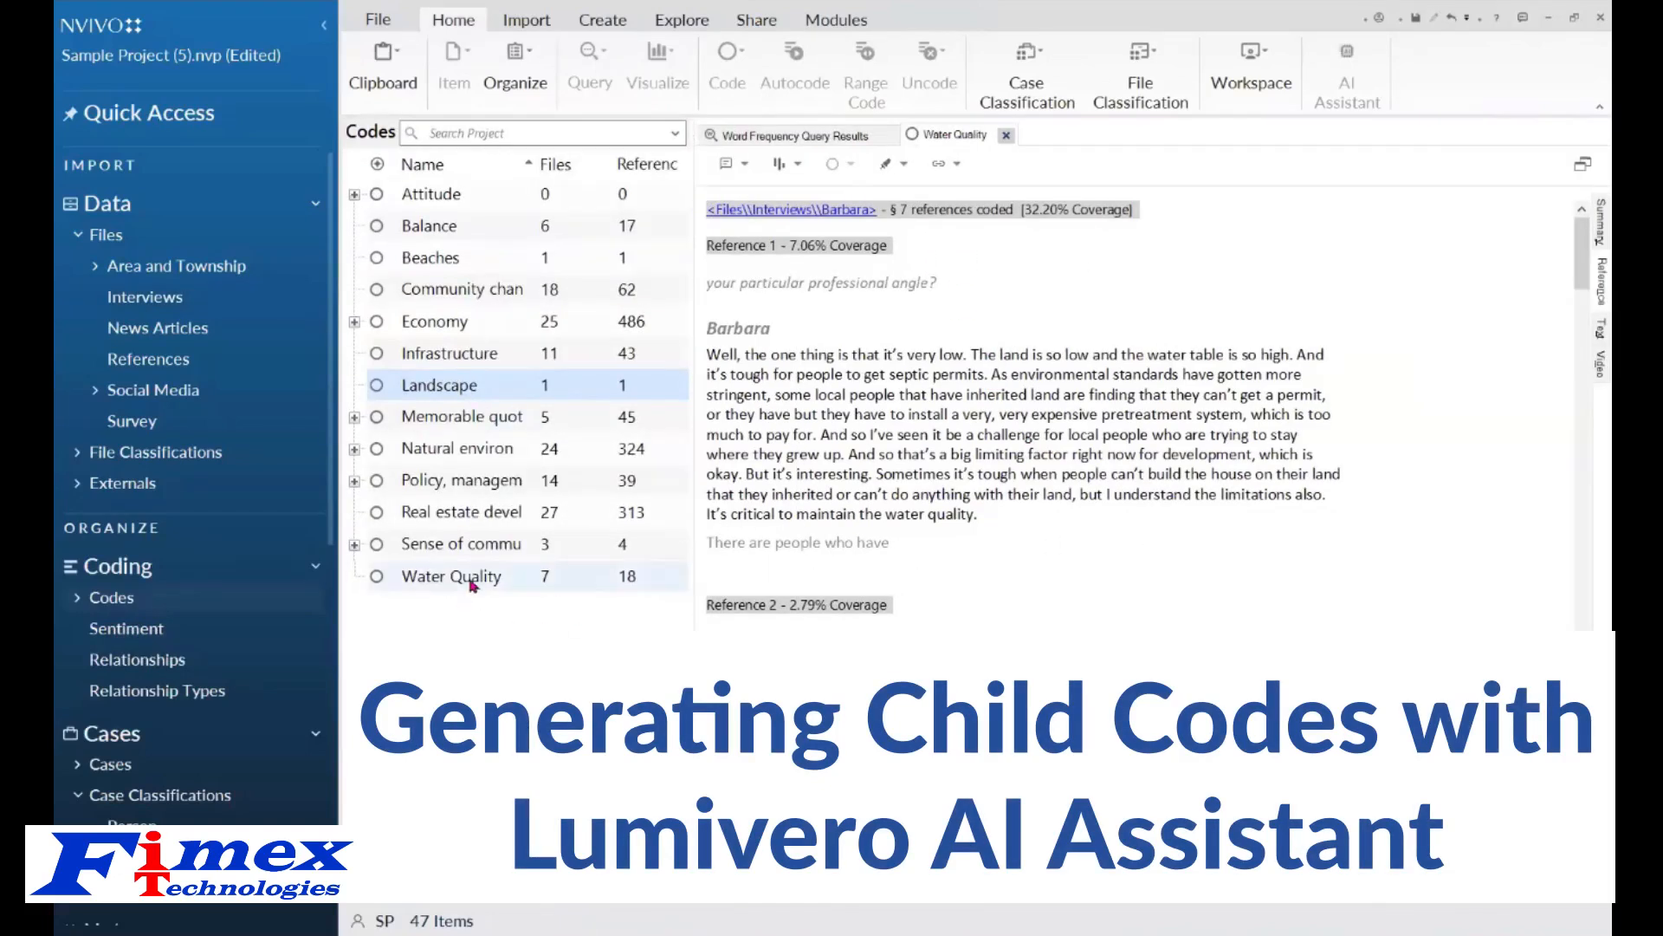
click(1006, 134)
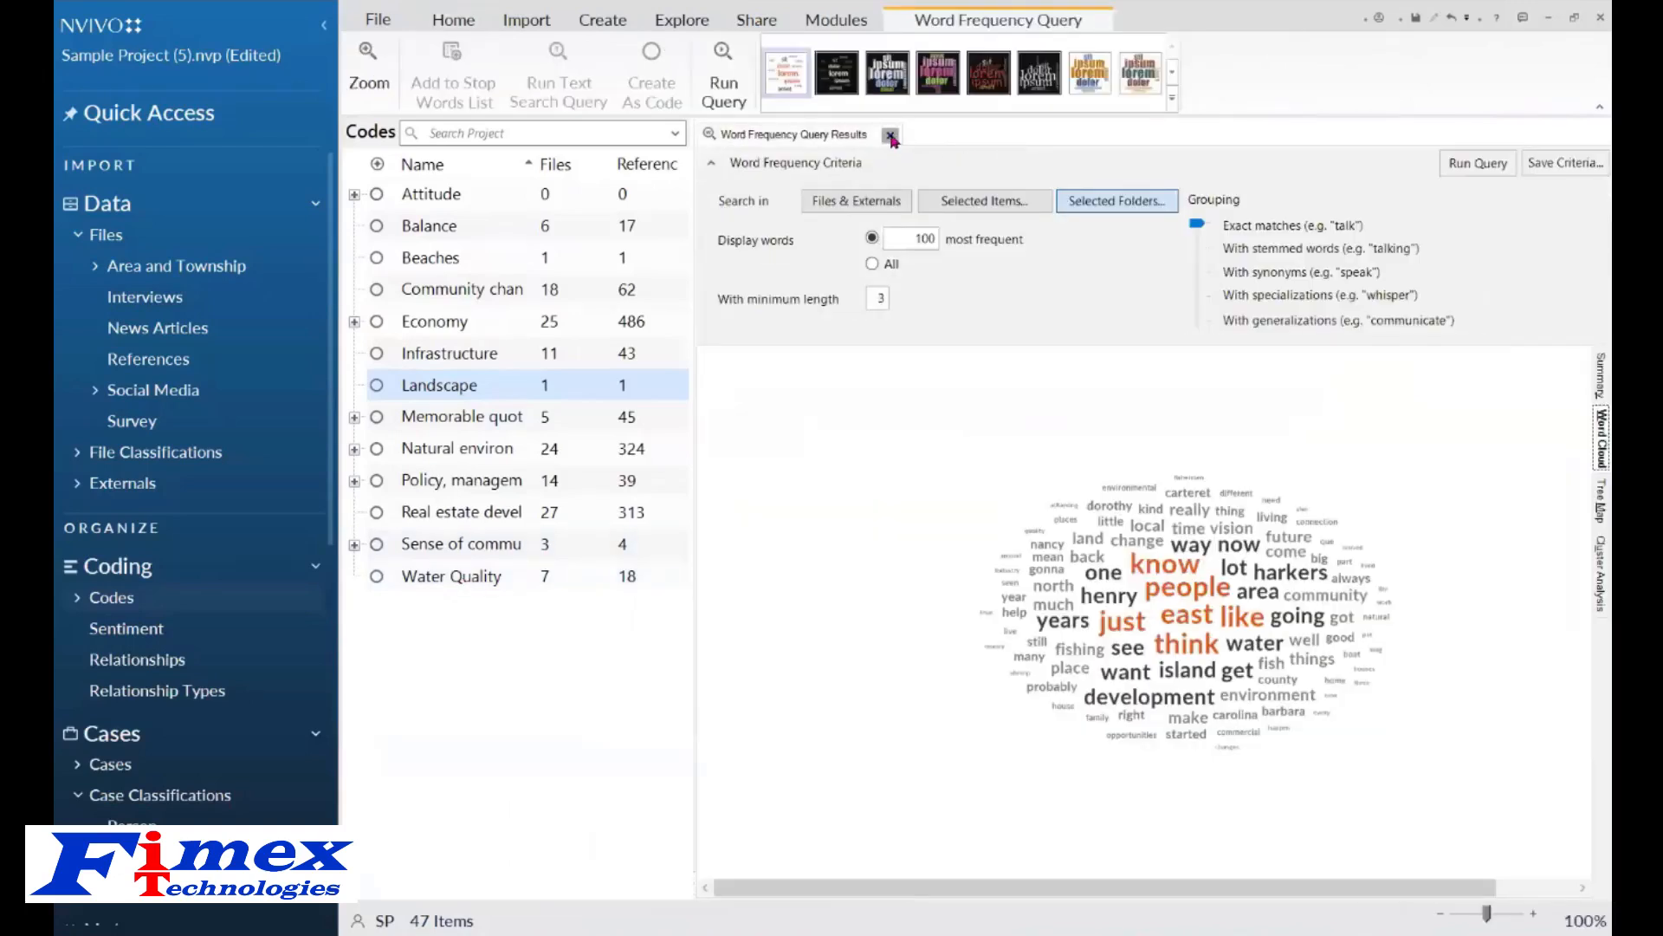
click(891, 135)
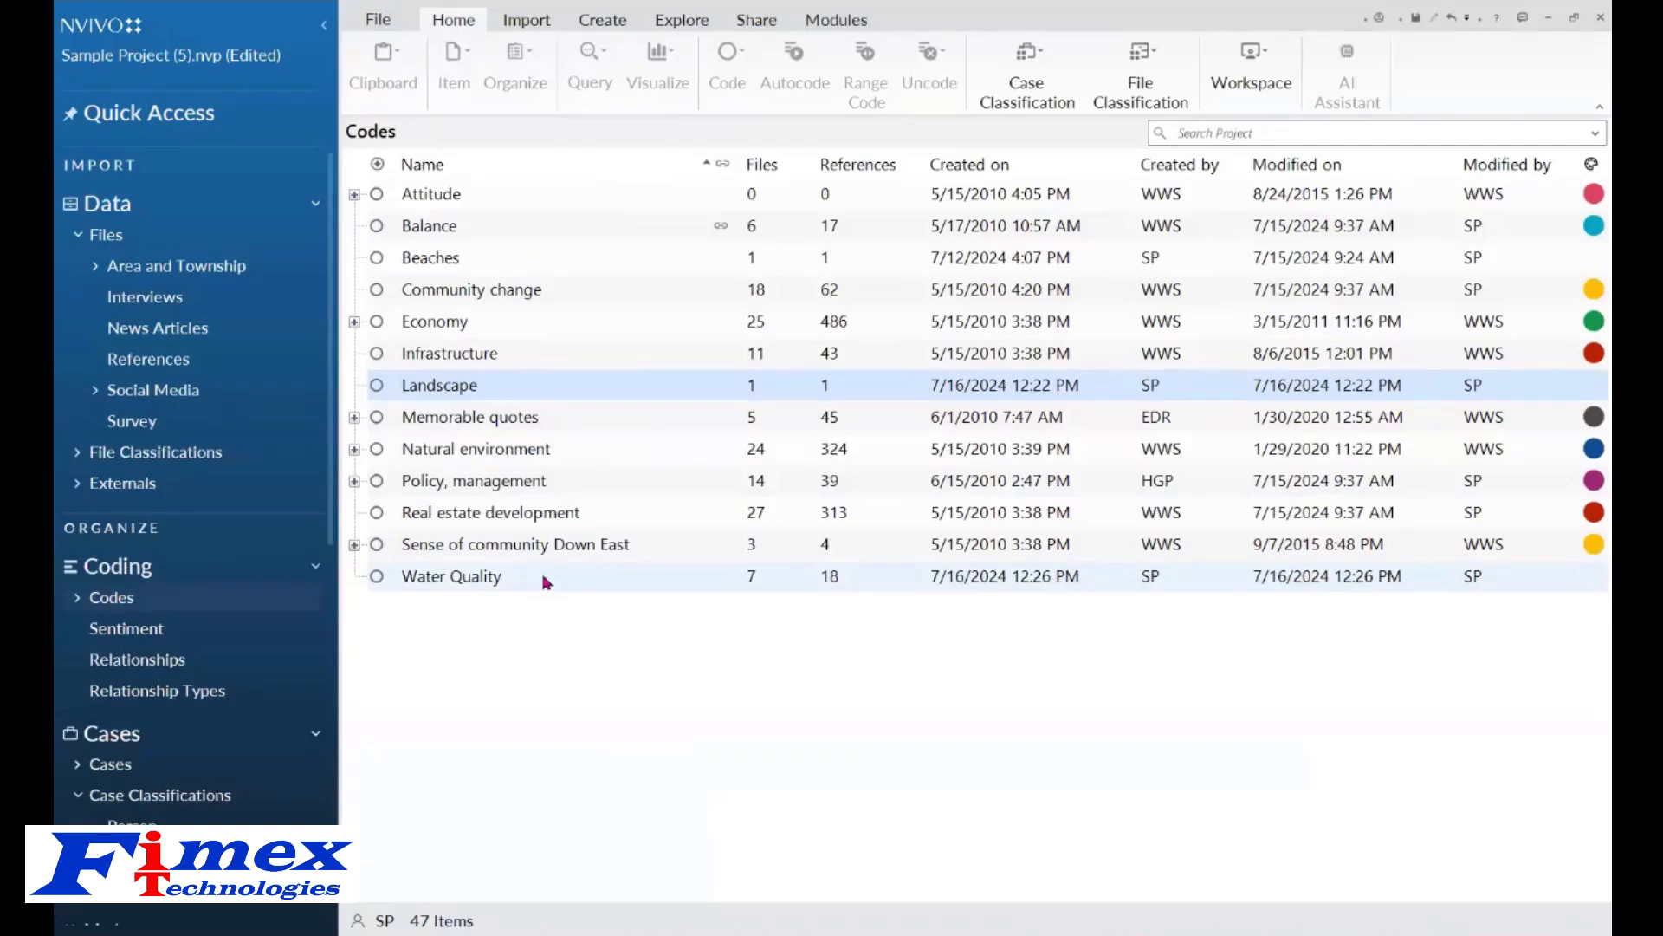
Generate AI Assistant child code suggestions for the Water Quality code.
right_click(540, 582)
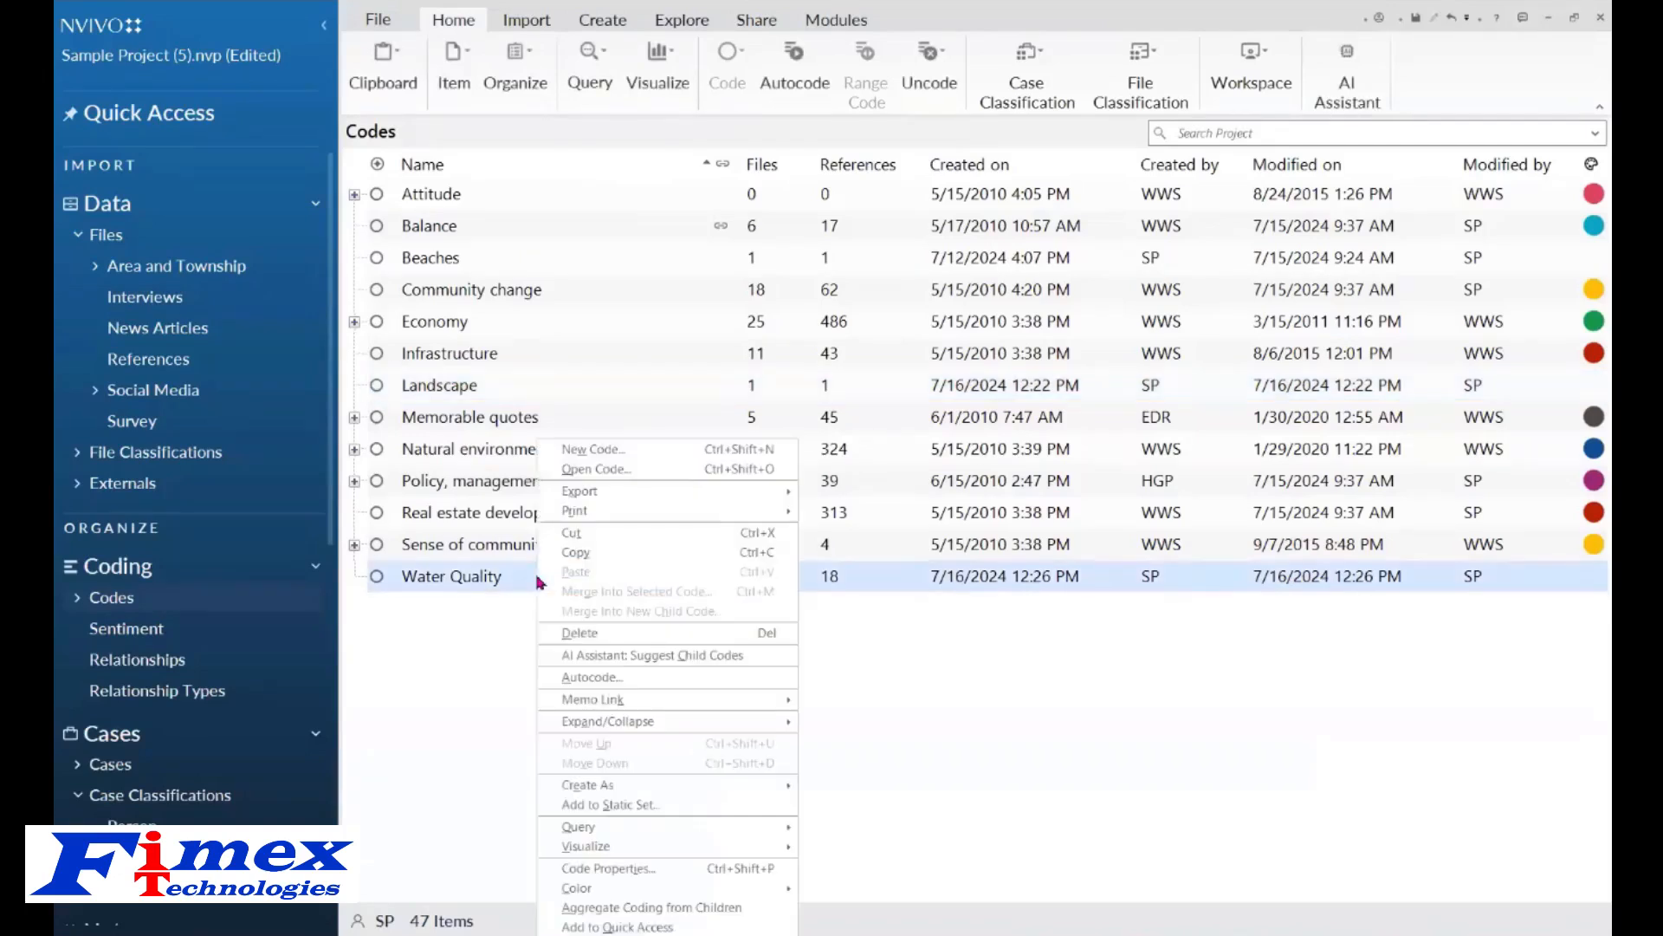
click(768, 663)
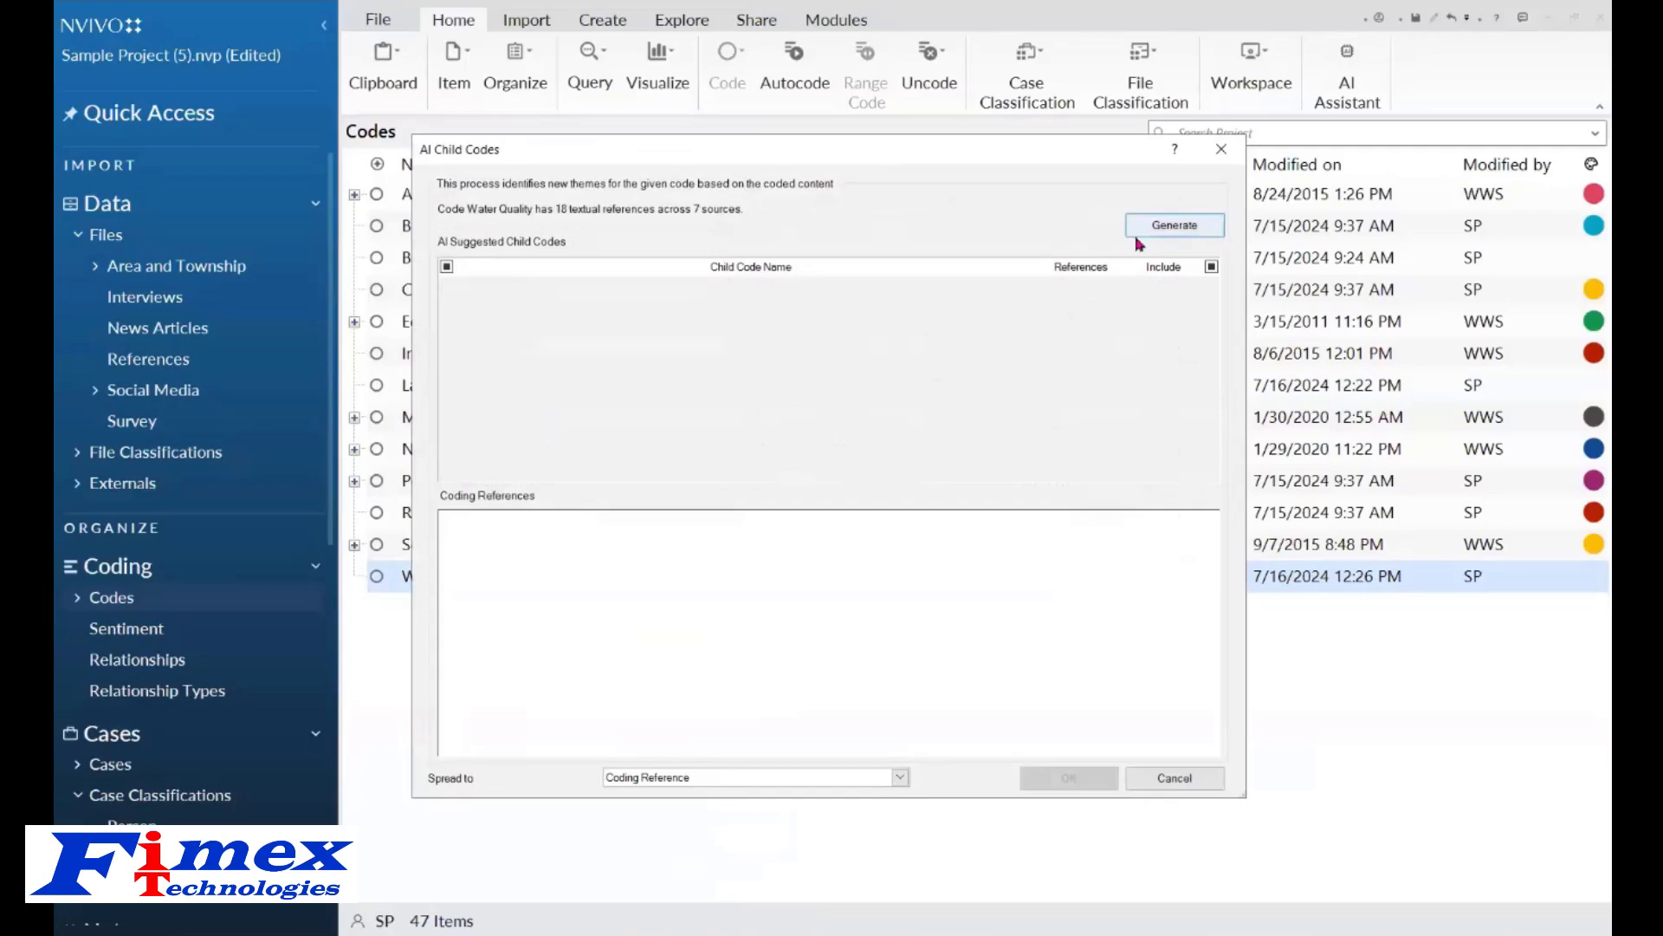
click(1162, 233)
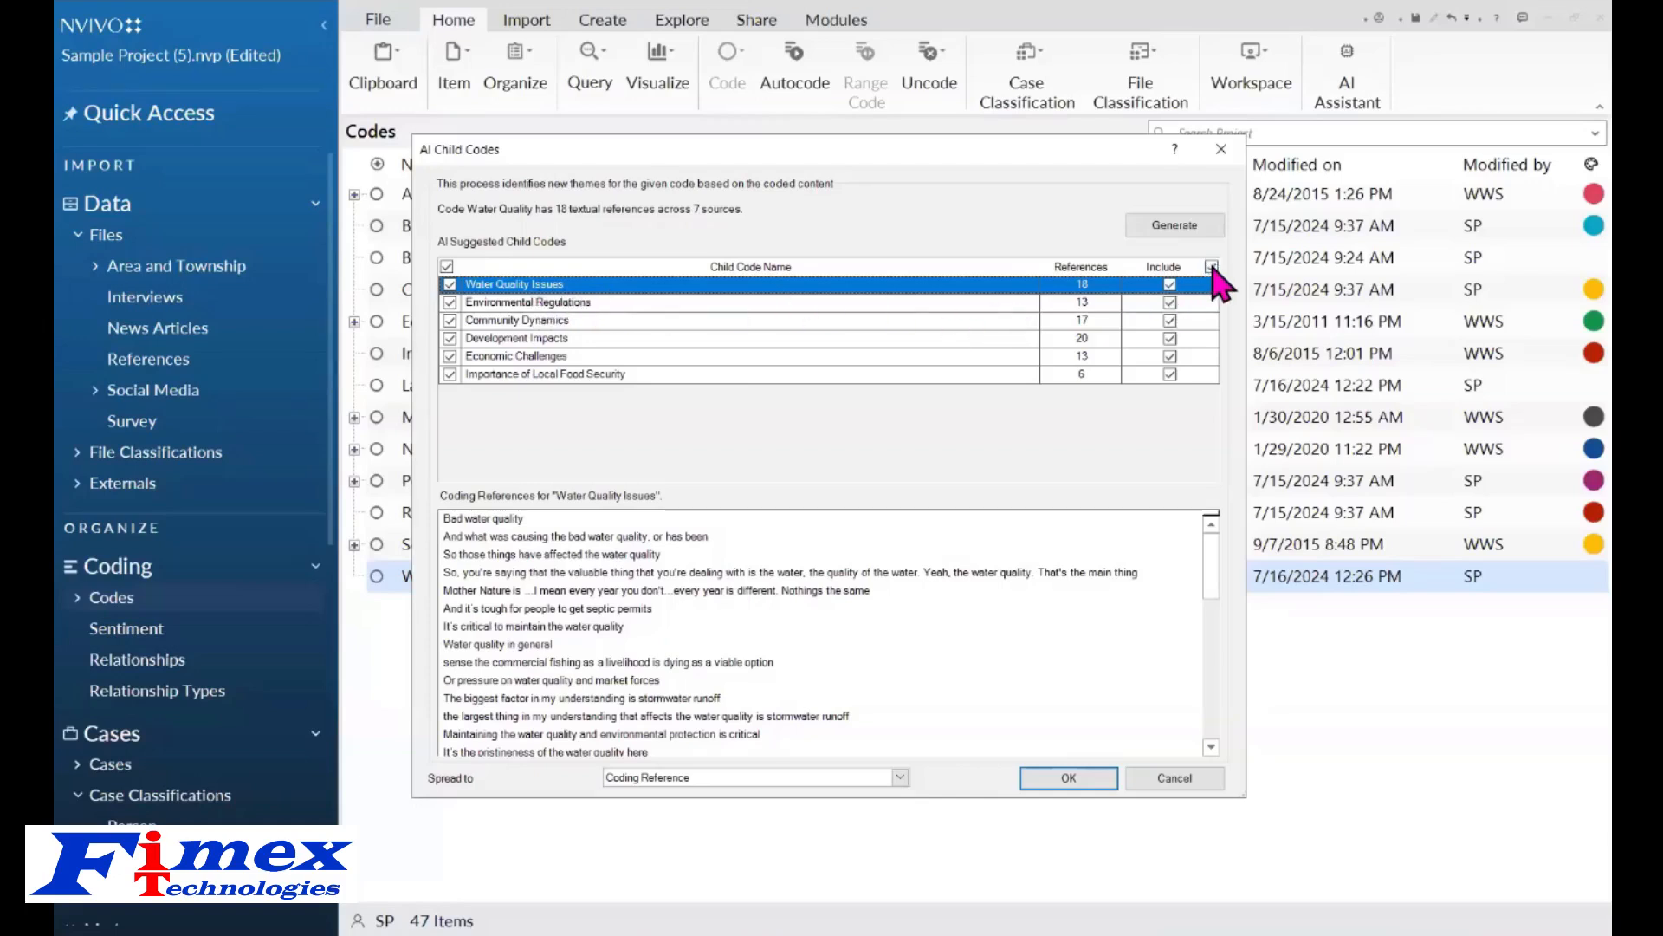
Review the coding references of each suggested child code in turn.
click(450, 302)
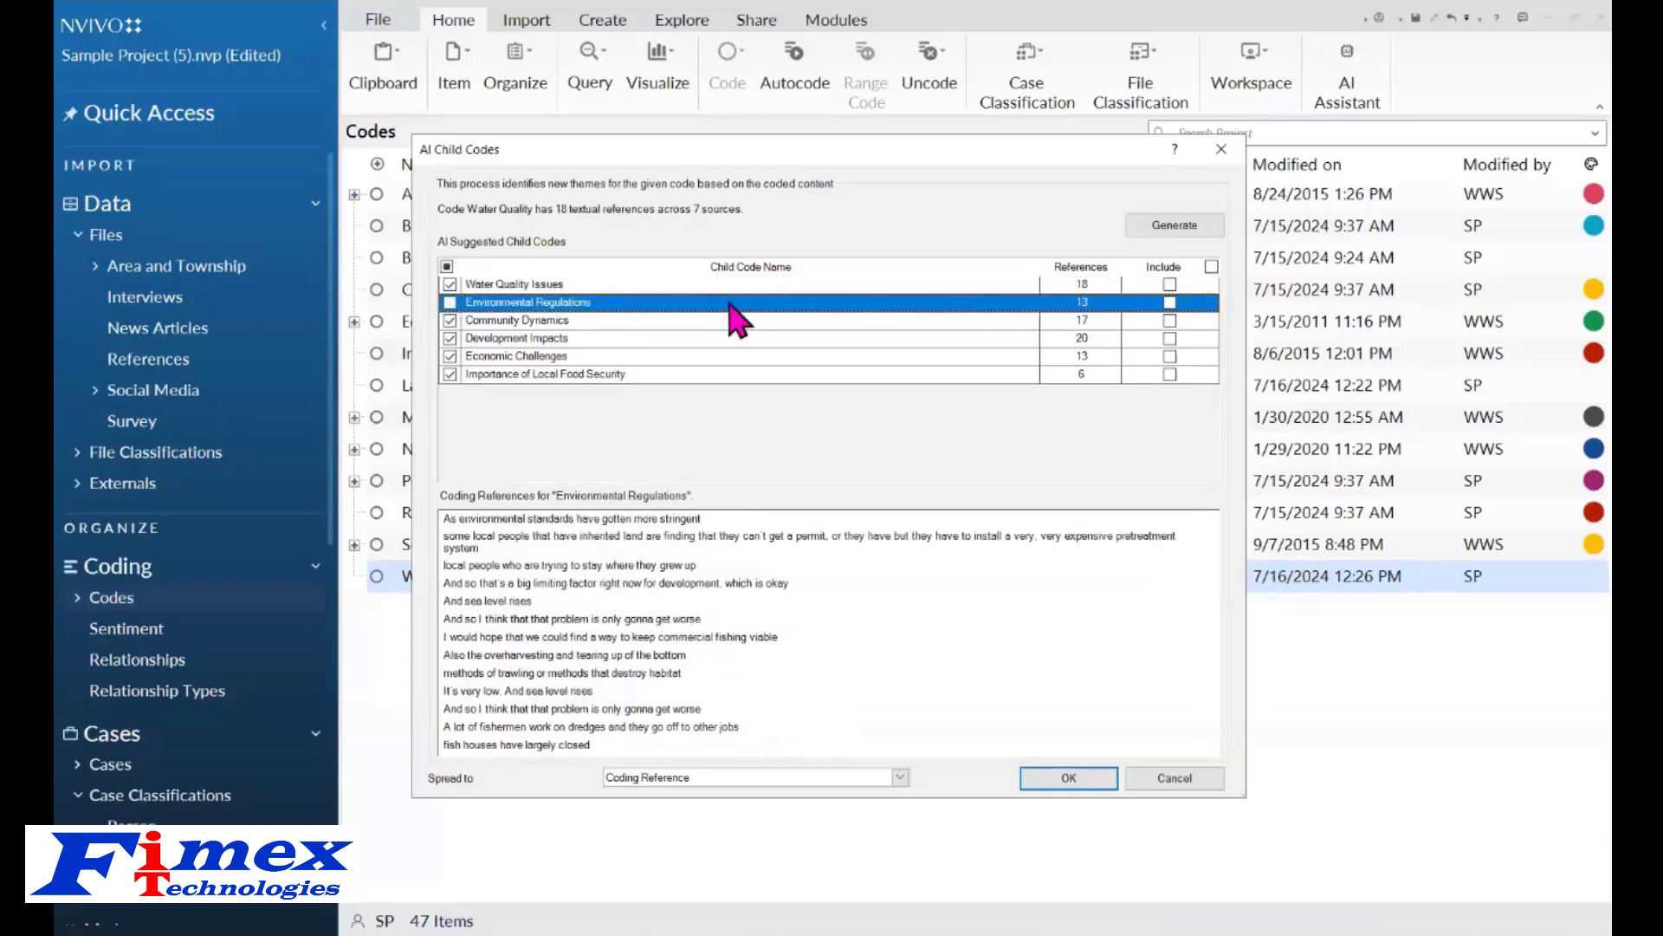
click(449, 303)
click(566, 284)
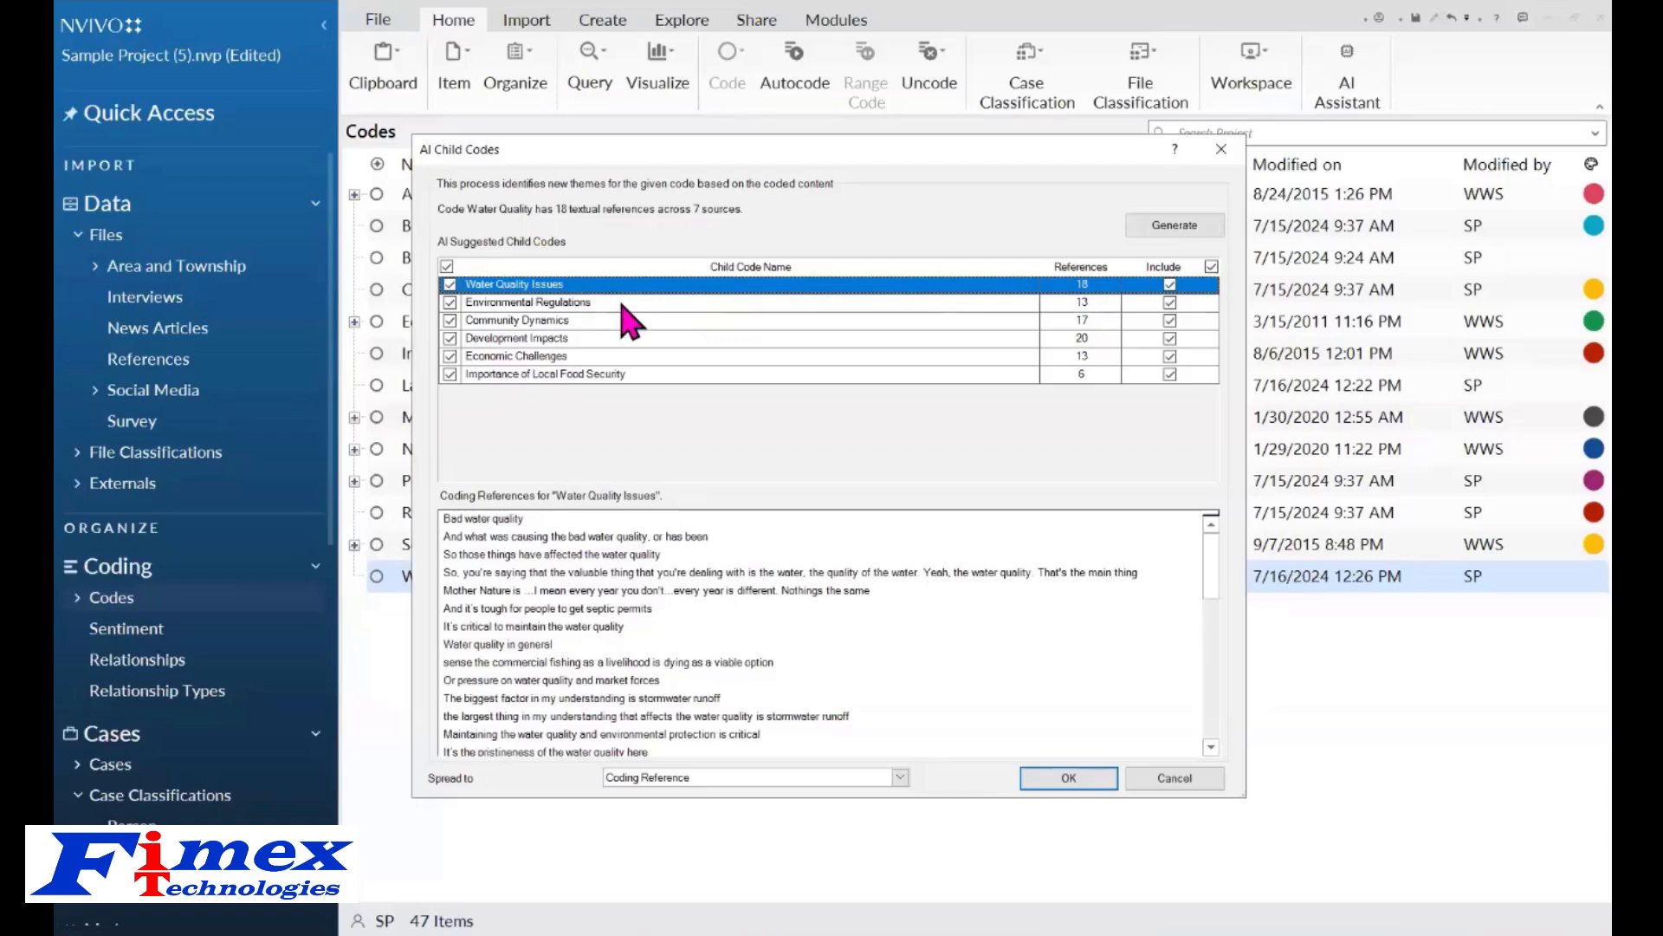
click(624, 303)
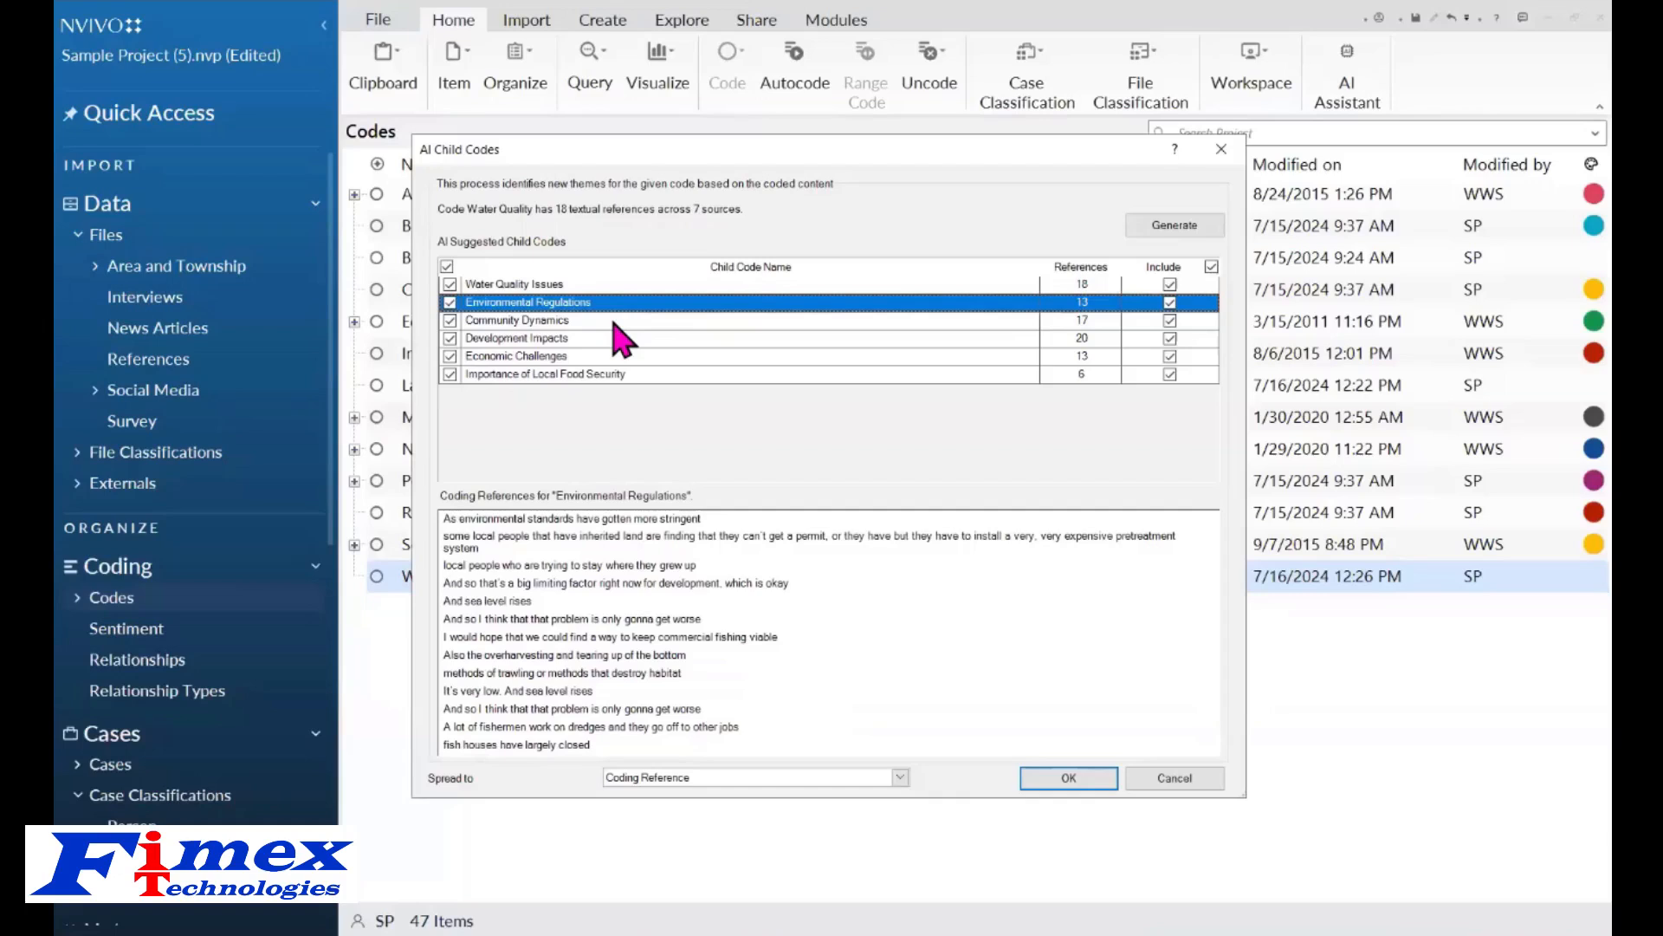
click(617, 320)
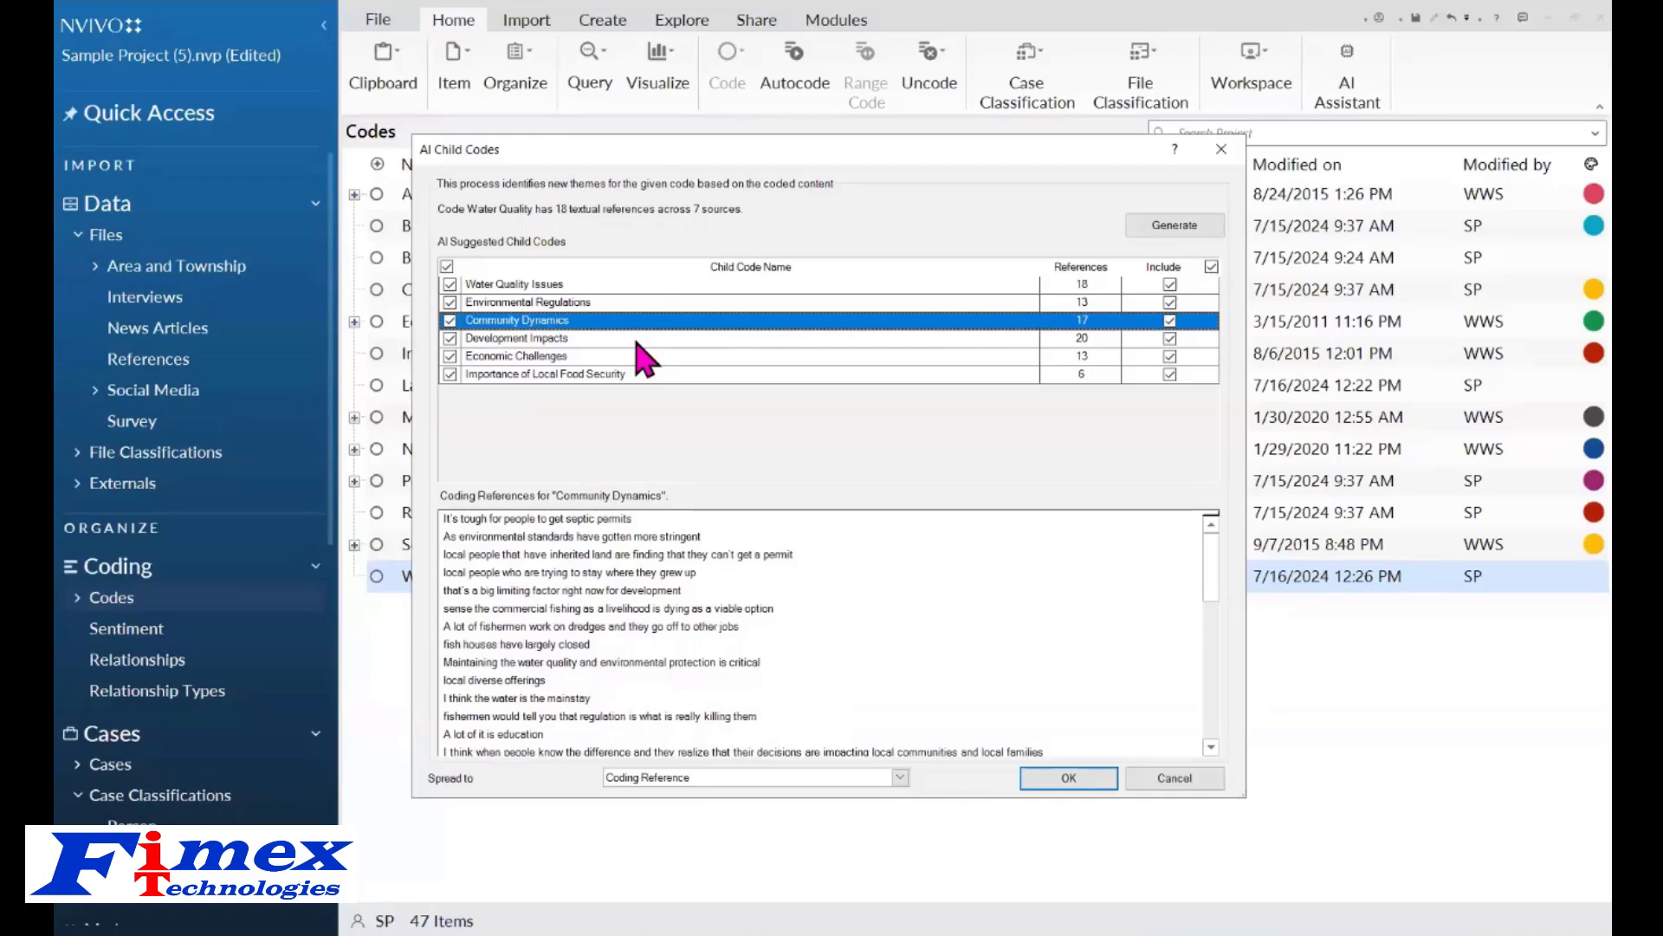
click(639, 343)
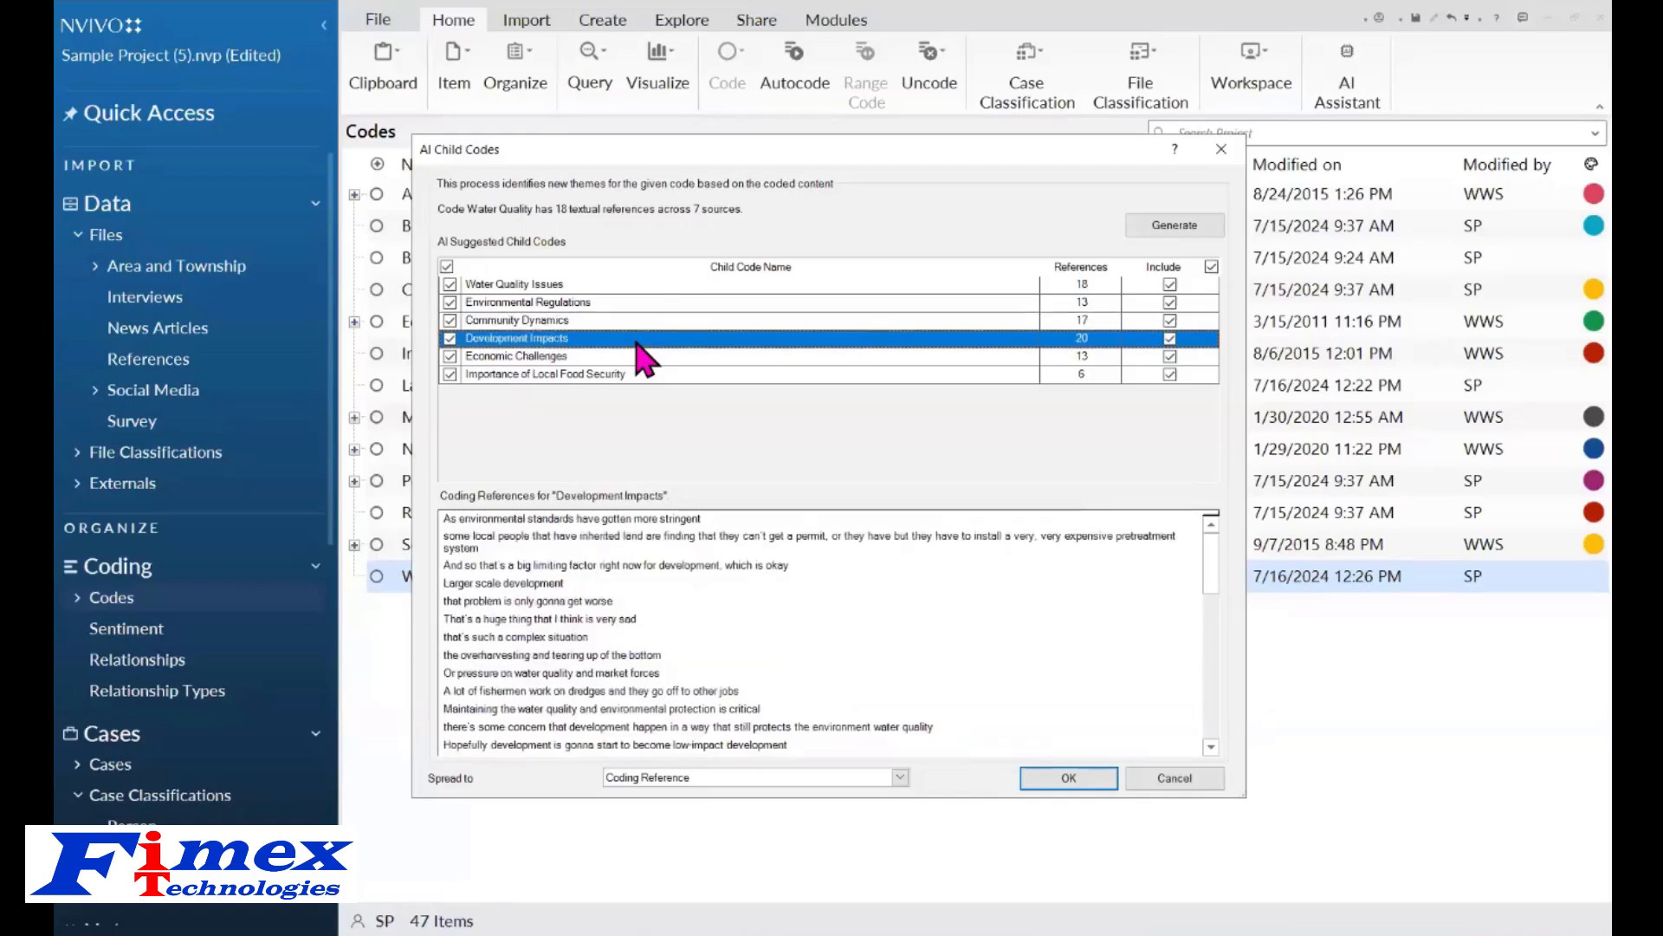
click(631, 357)
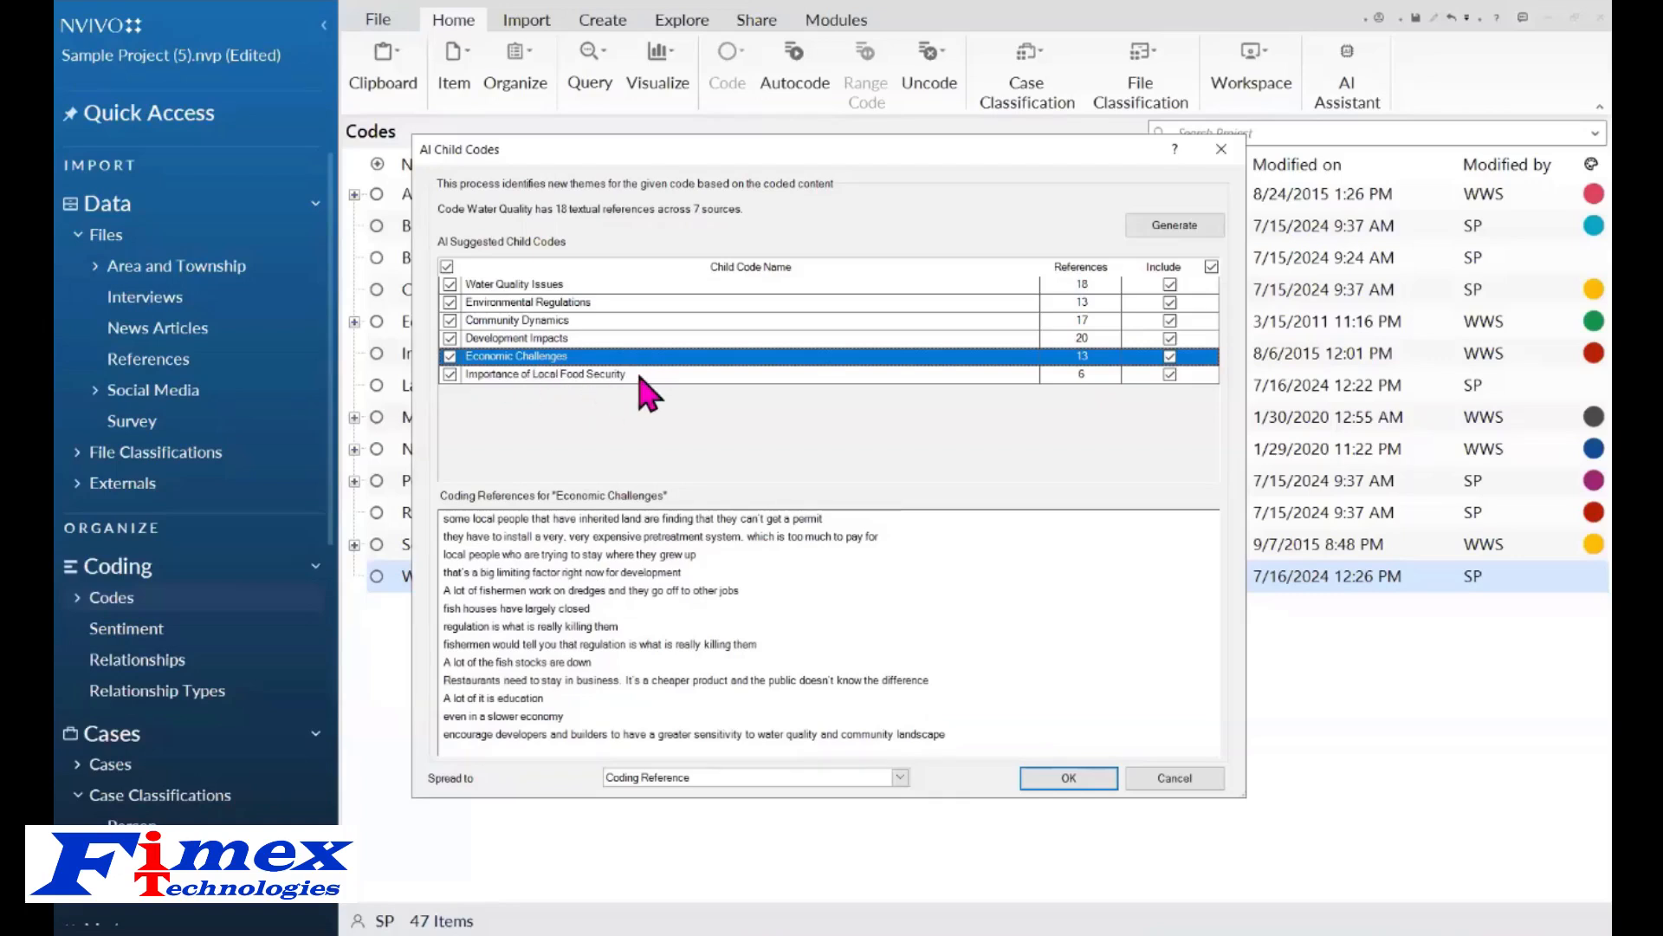
click(670, 377)
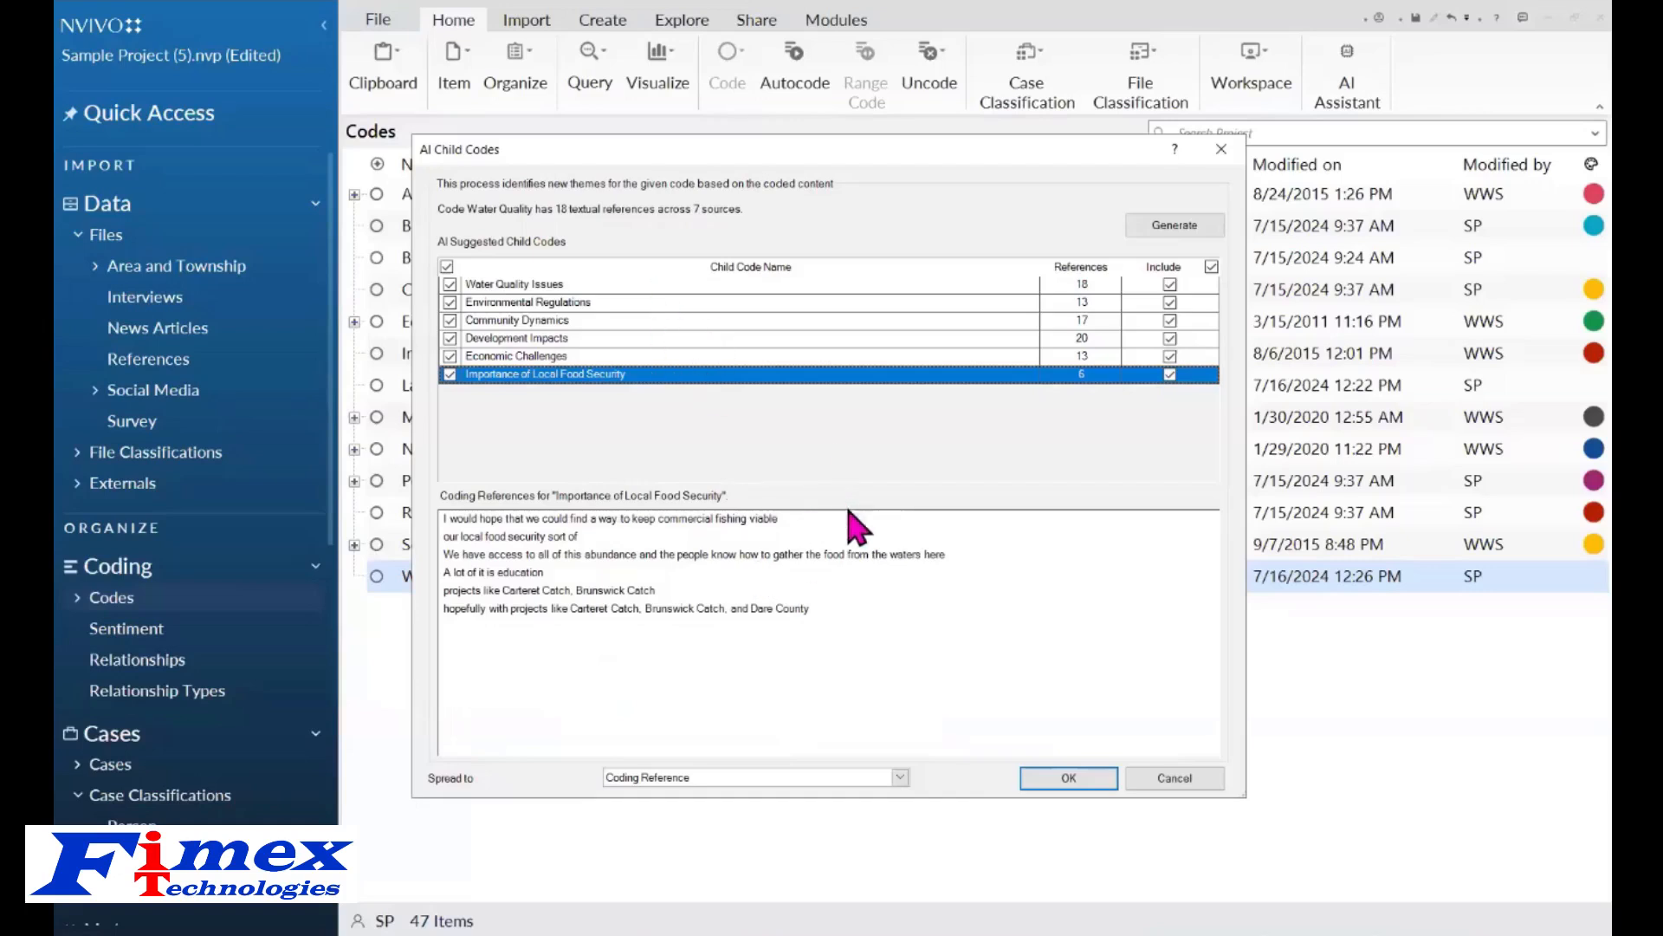
Spread the child coding to Broad Context, create the suggested child codes, and expand Water Quality to view them.
click(901, 777)
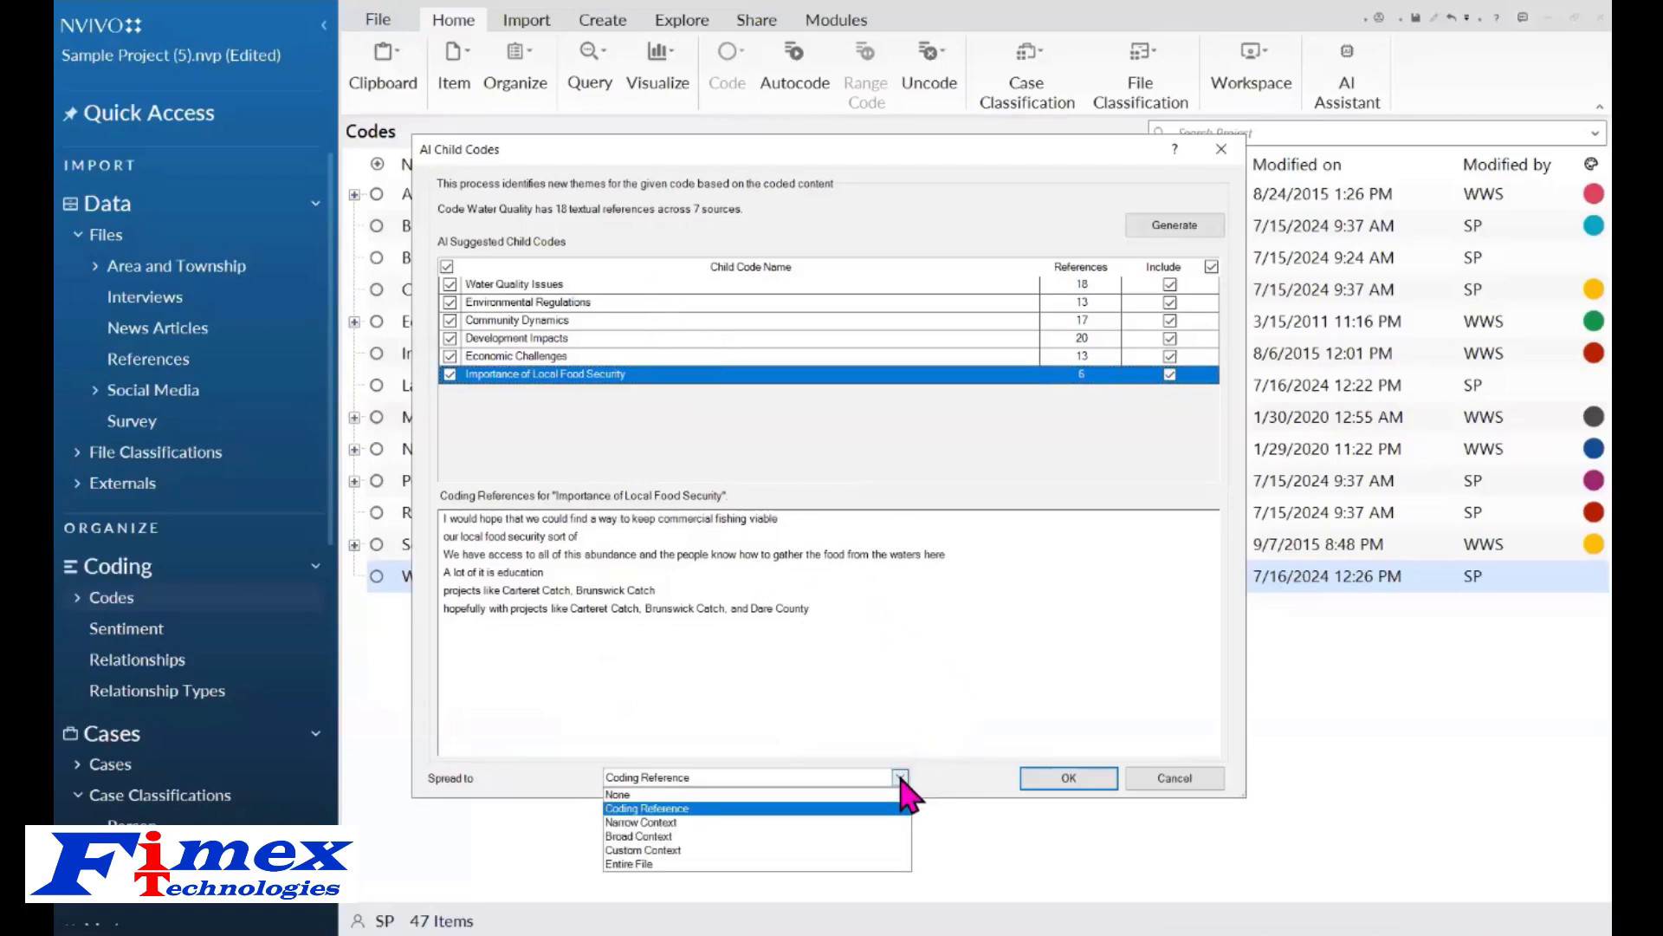
click(829, 837)
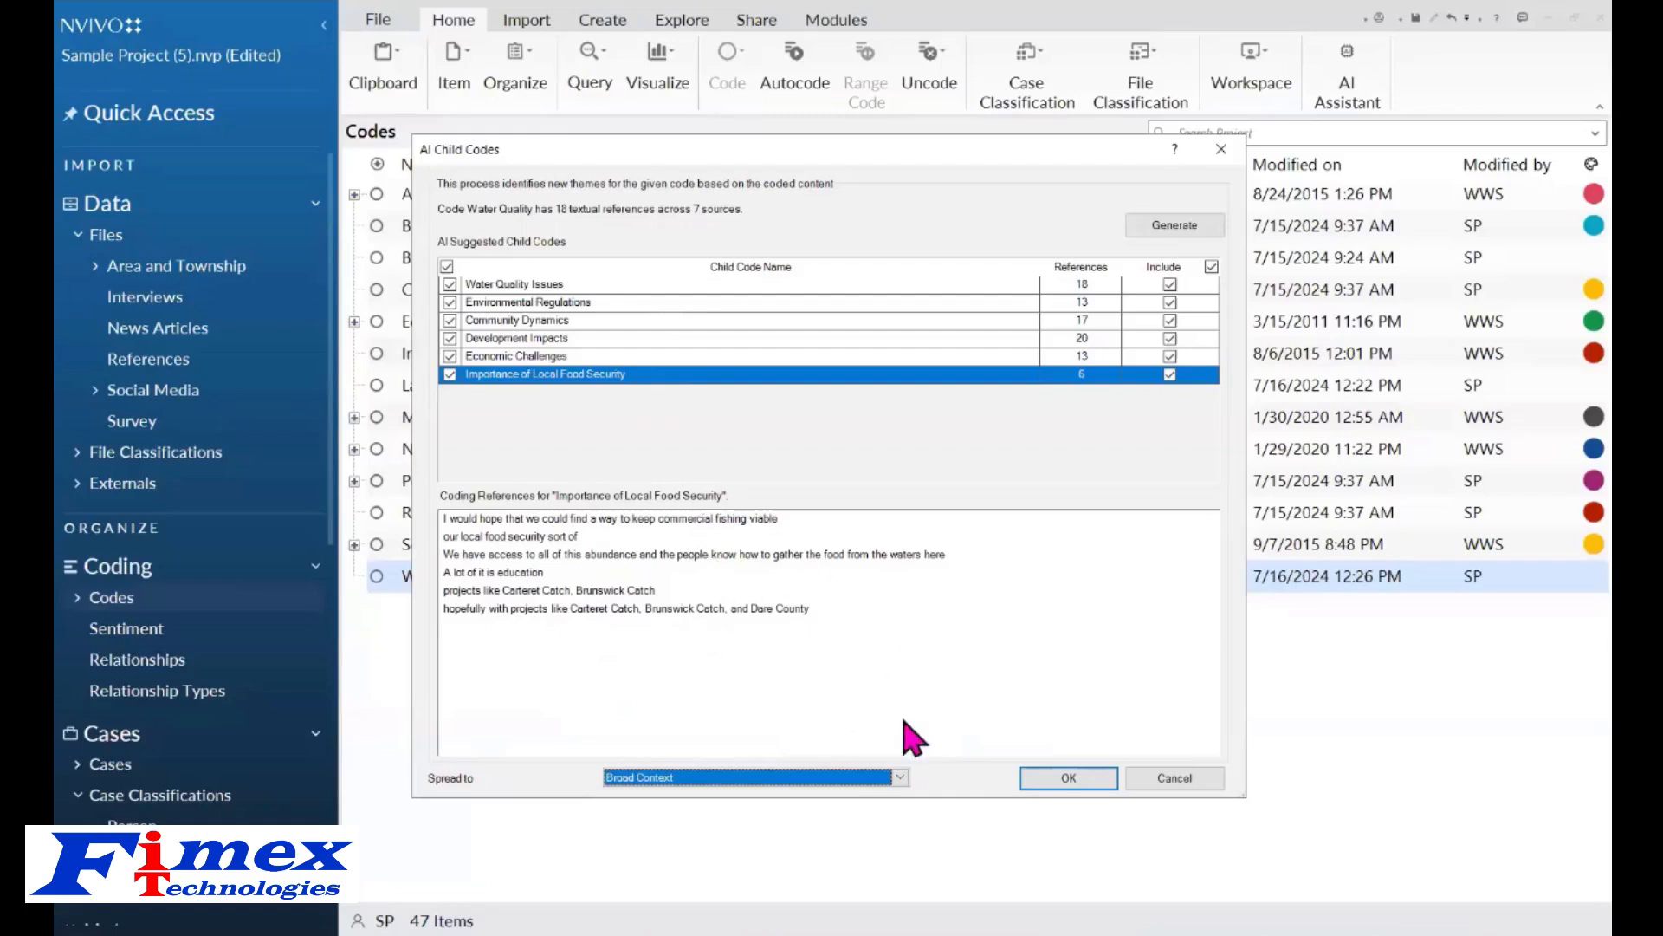
click(1080, 778)
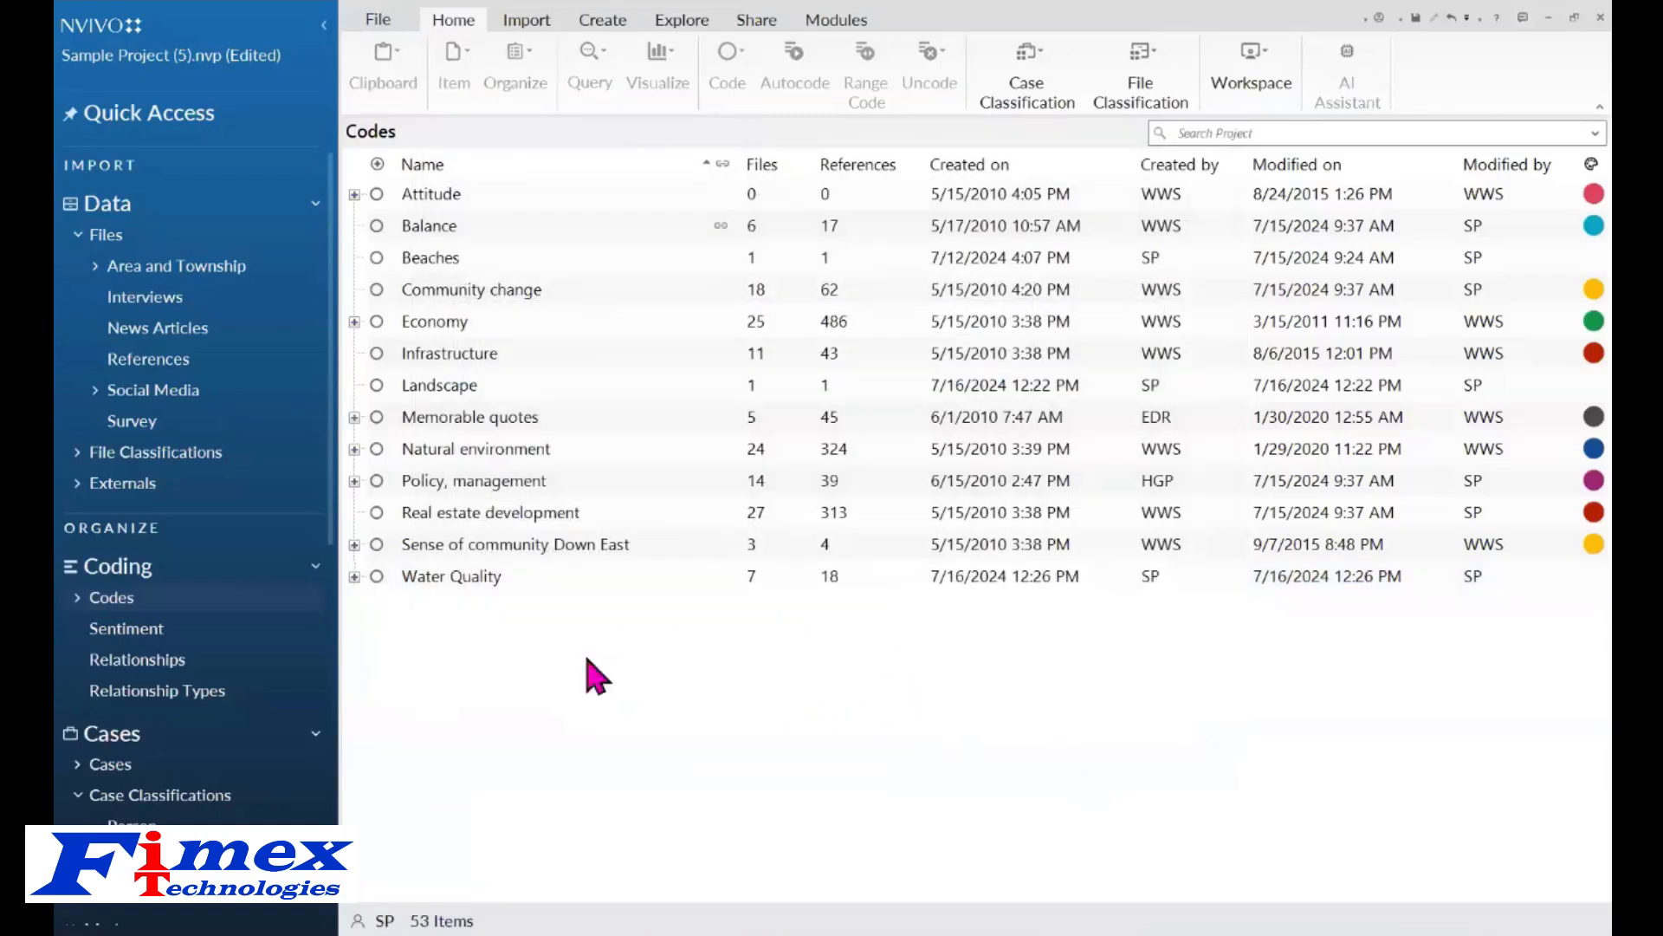
click(355, 576)
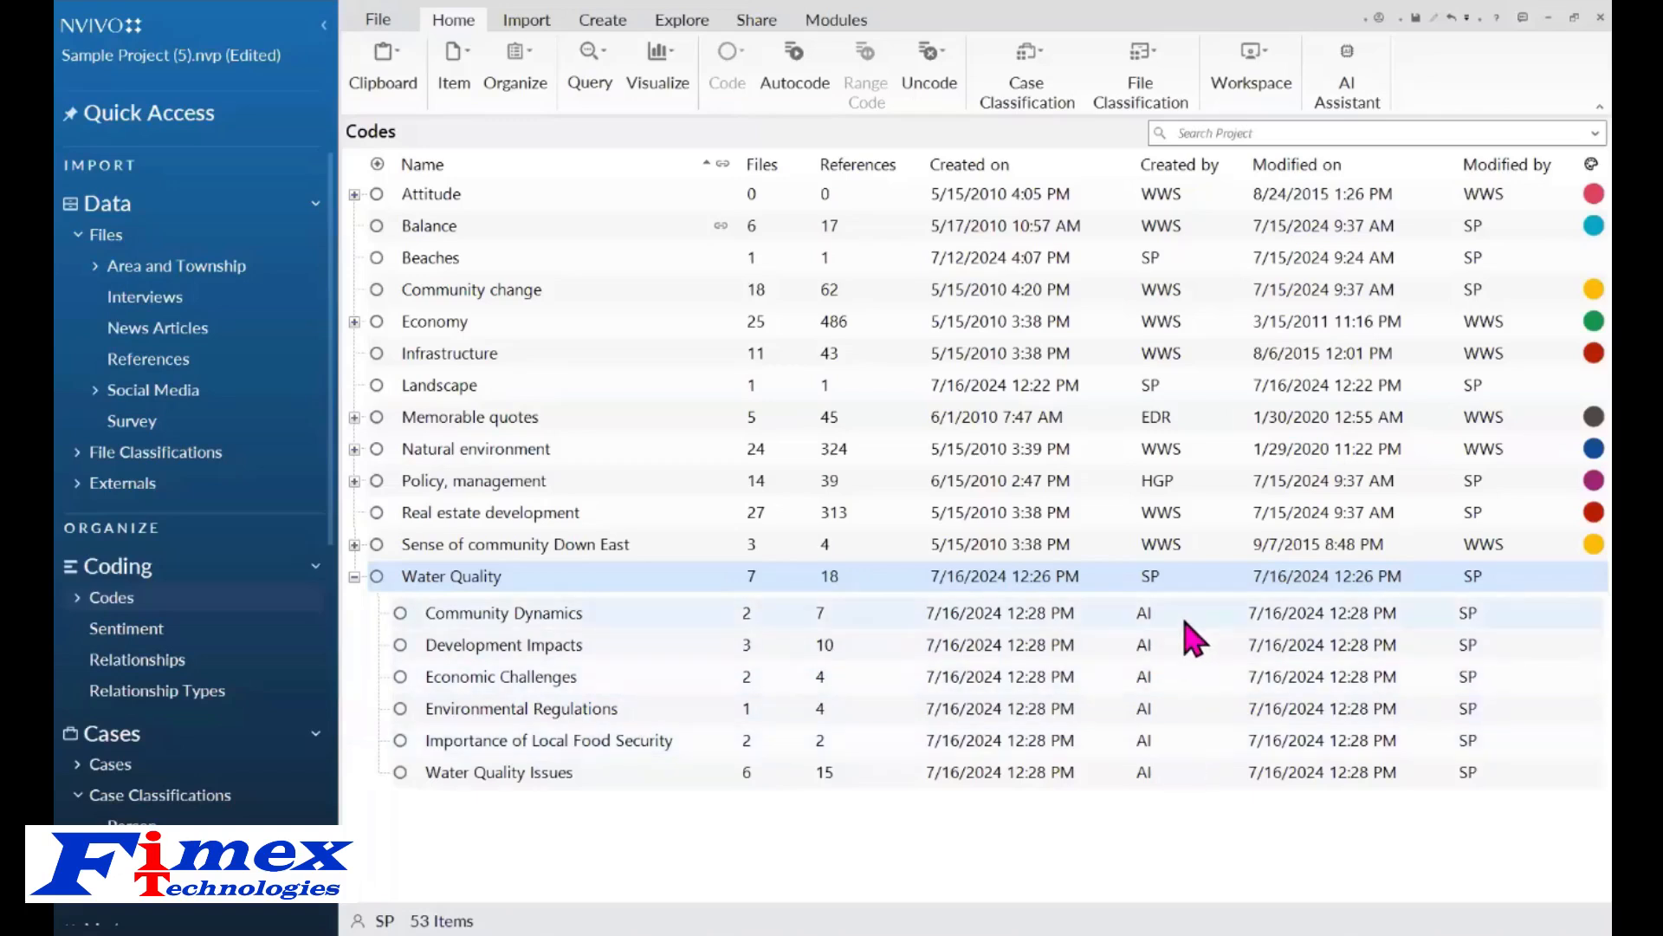
click(354, 578)
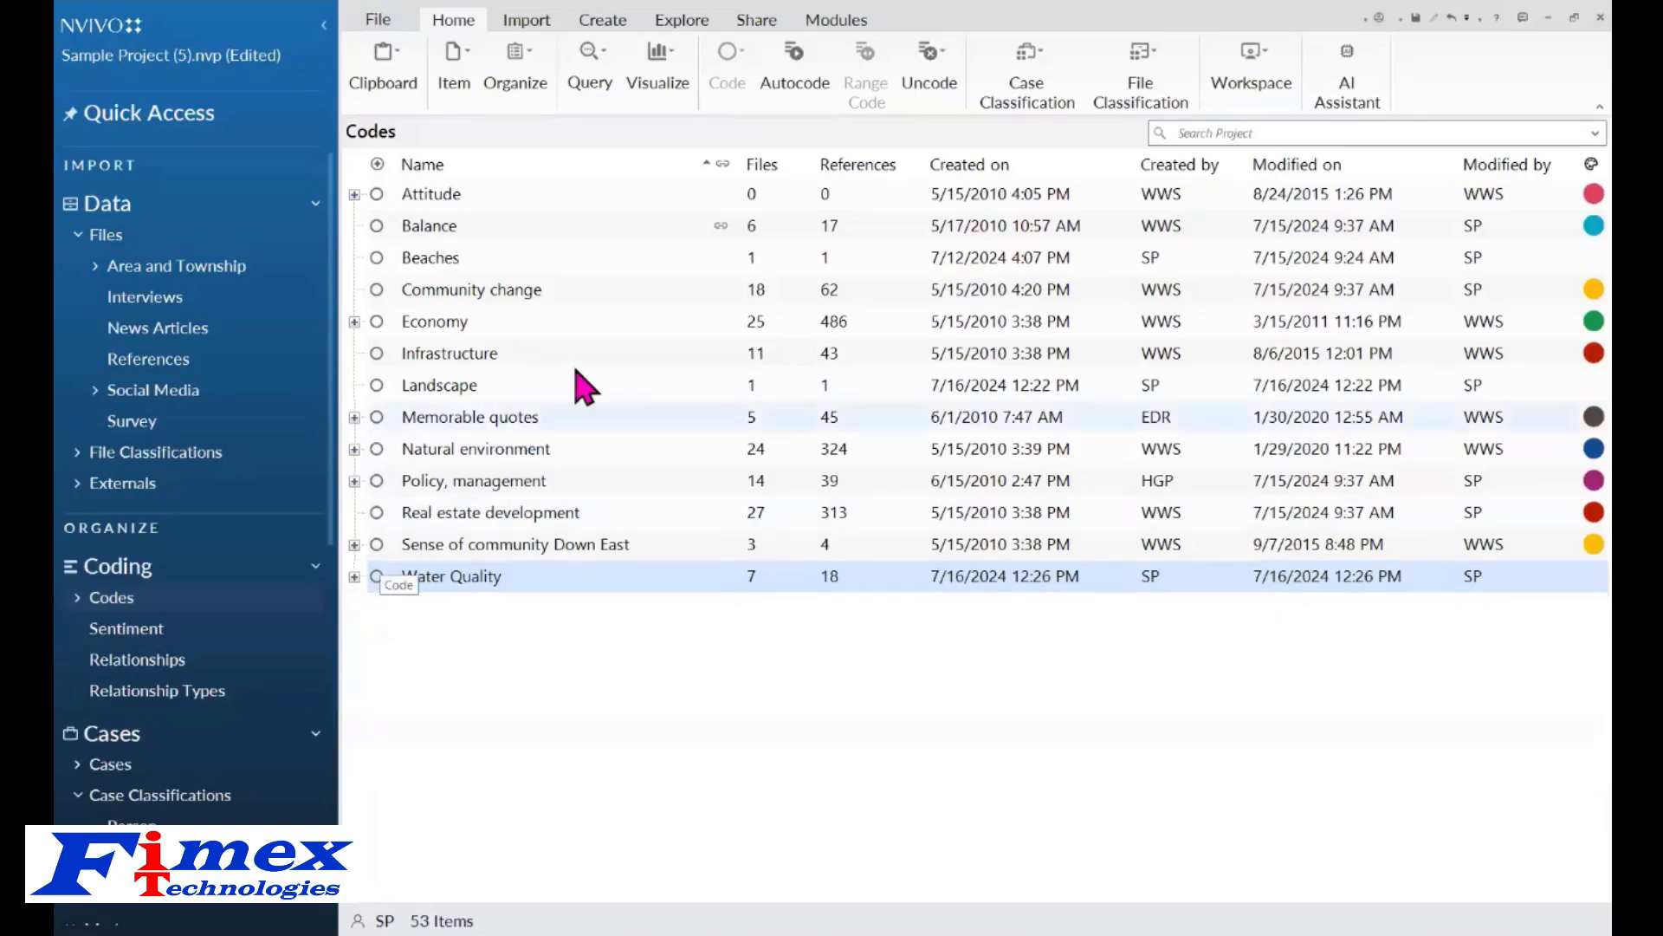
Open the Charles interview from the Interviews folder and hide its annotations pane.
click(132, 303)
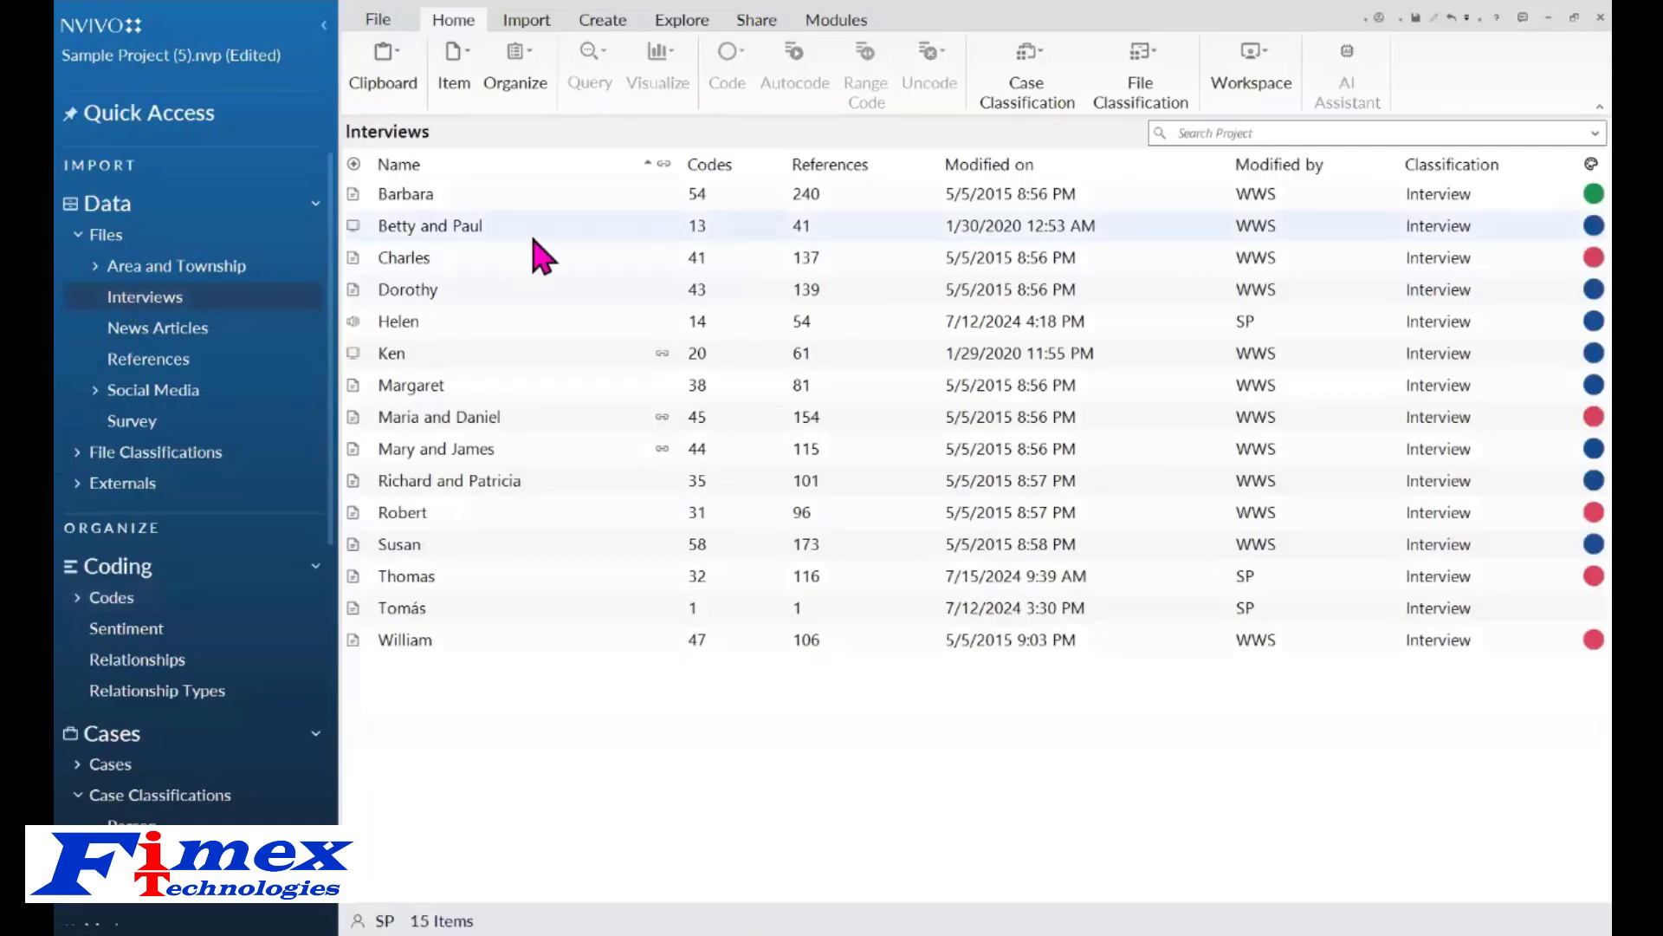
click(508, 262)
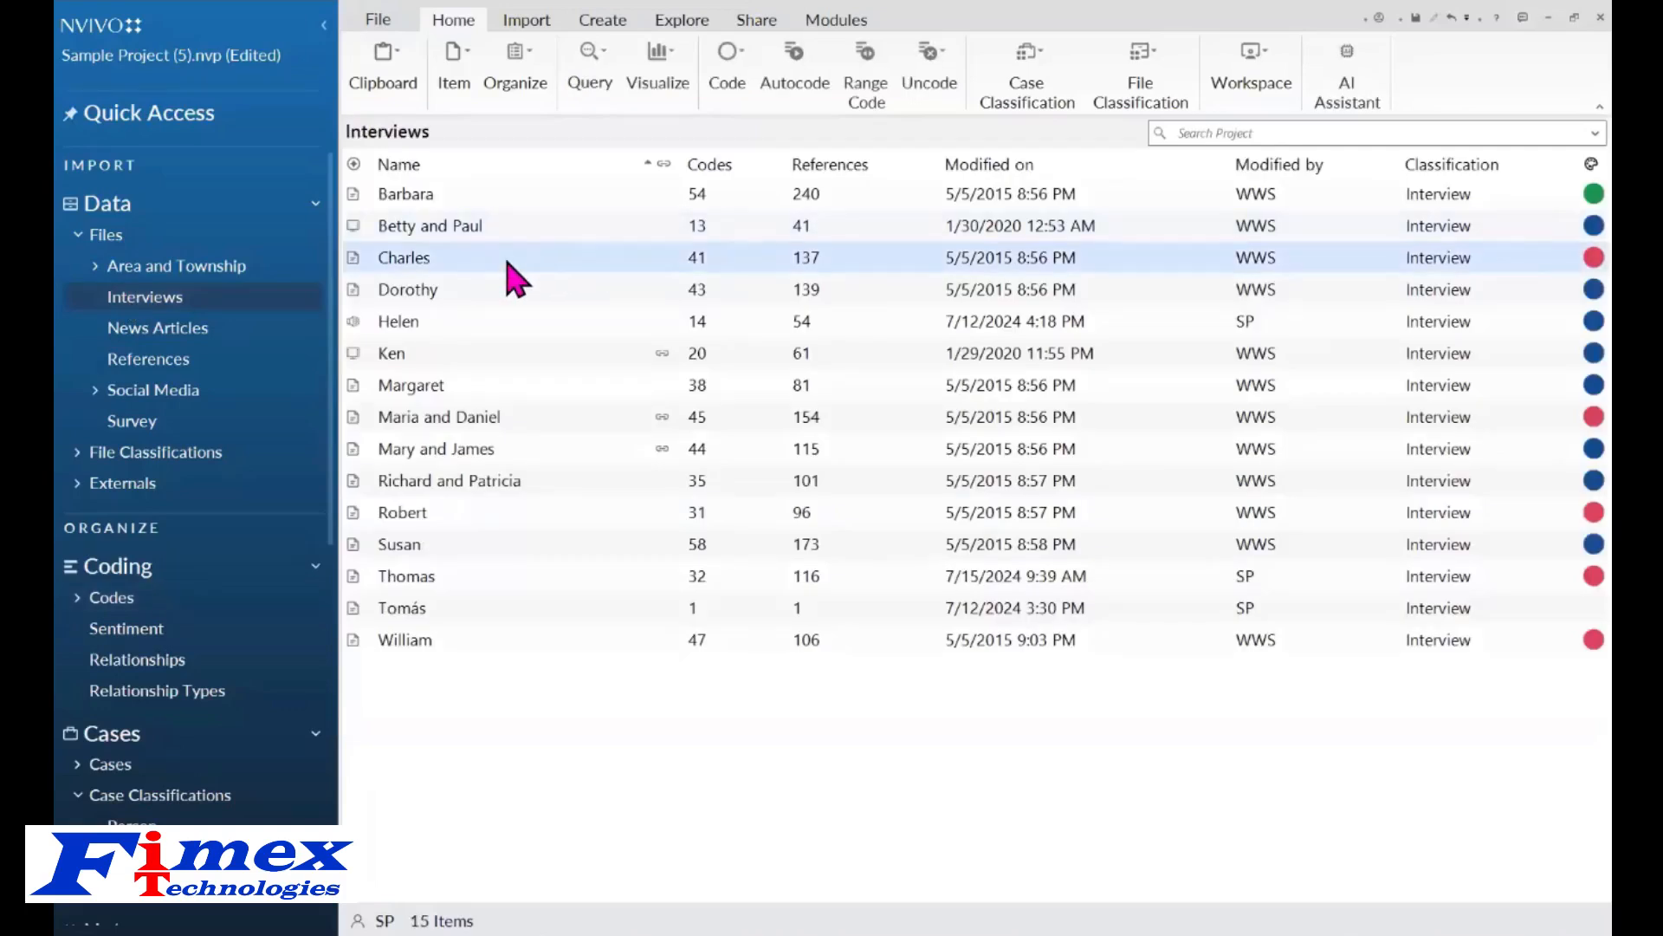
double_click(507, 260)
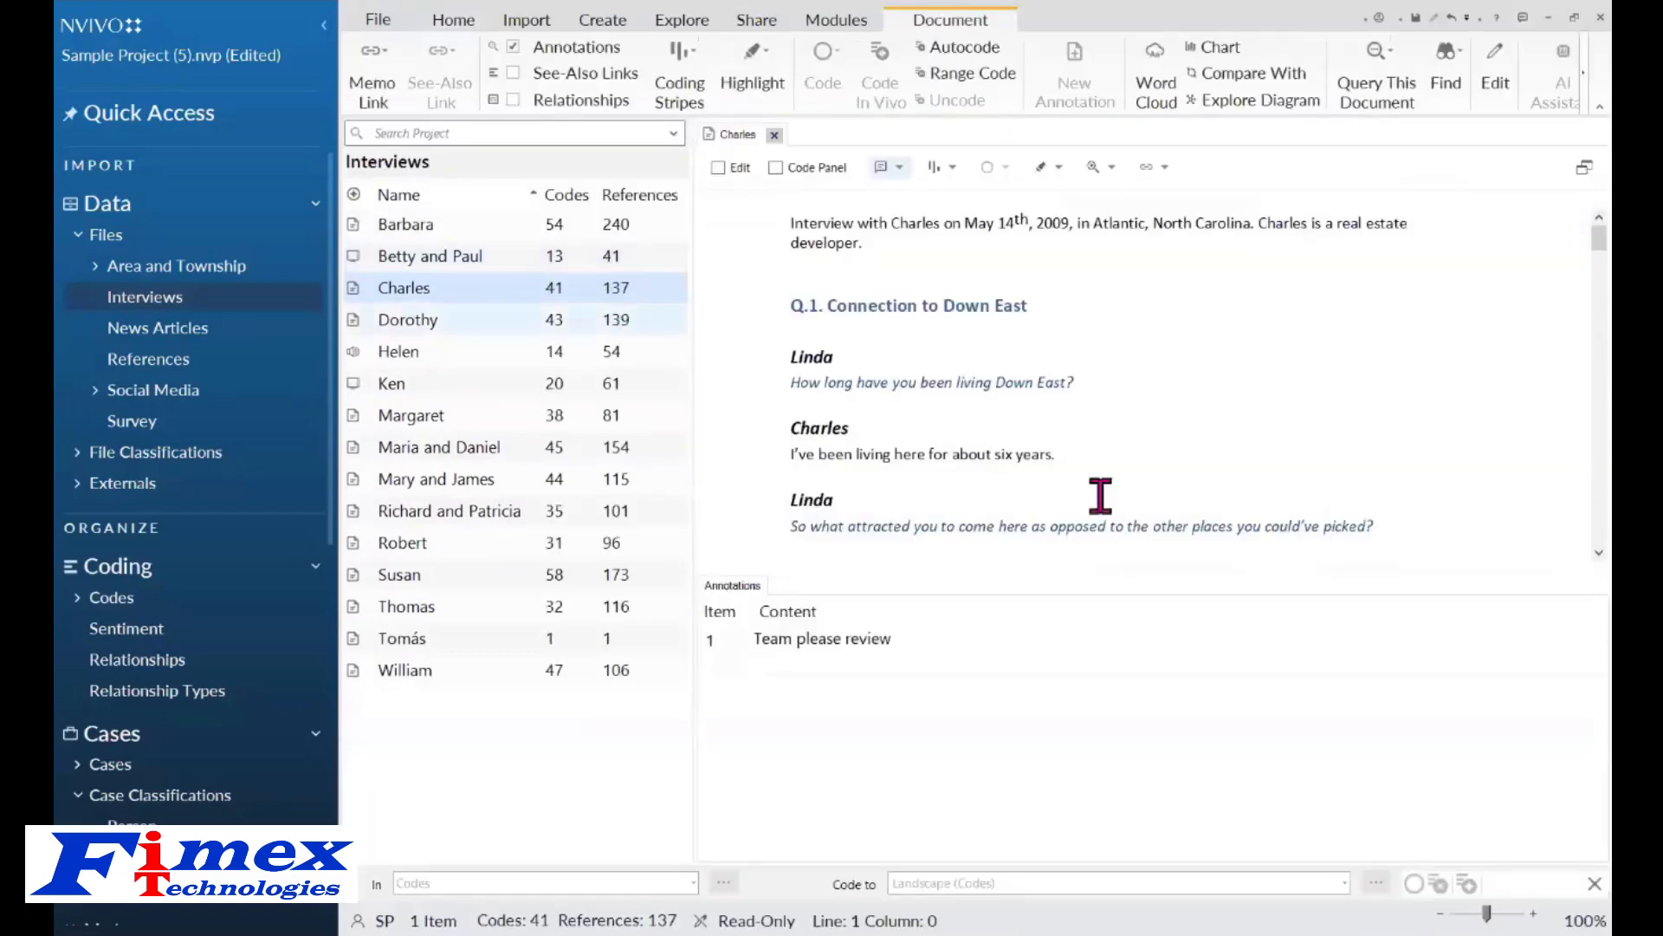
click(901, 169)
click(919, 189)
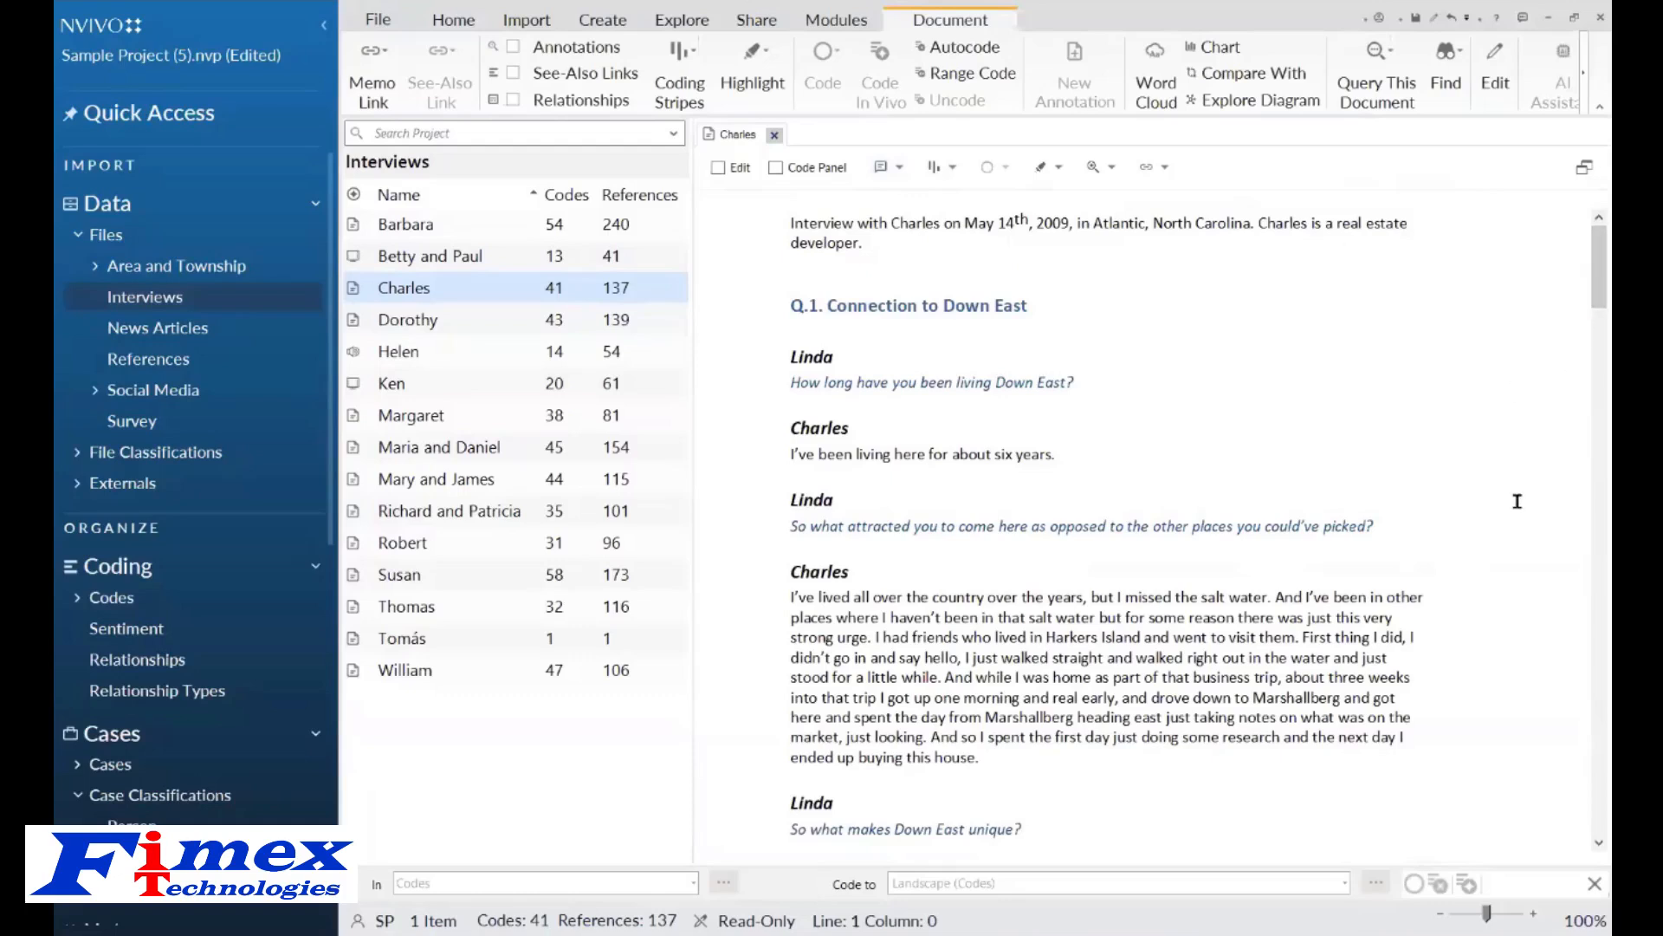
Select the word dingbatter and save a short English AI Assistant summary of it as an annotation.
drag(1594, 268, 1591, 359)
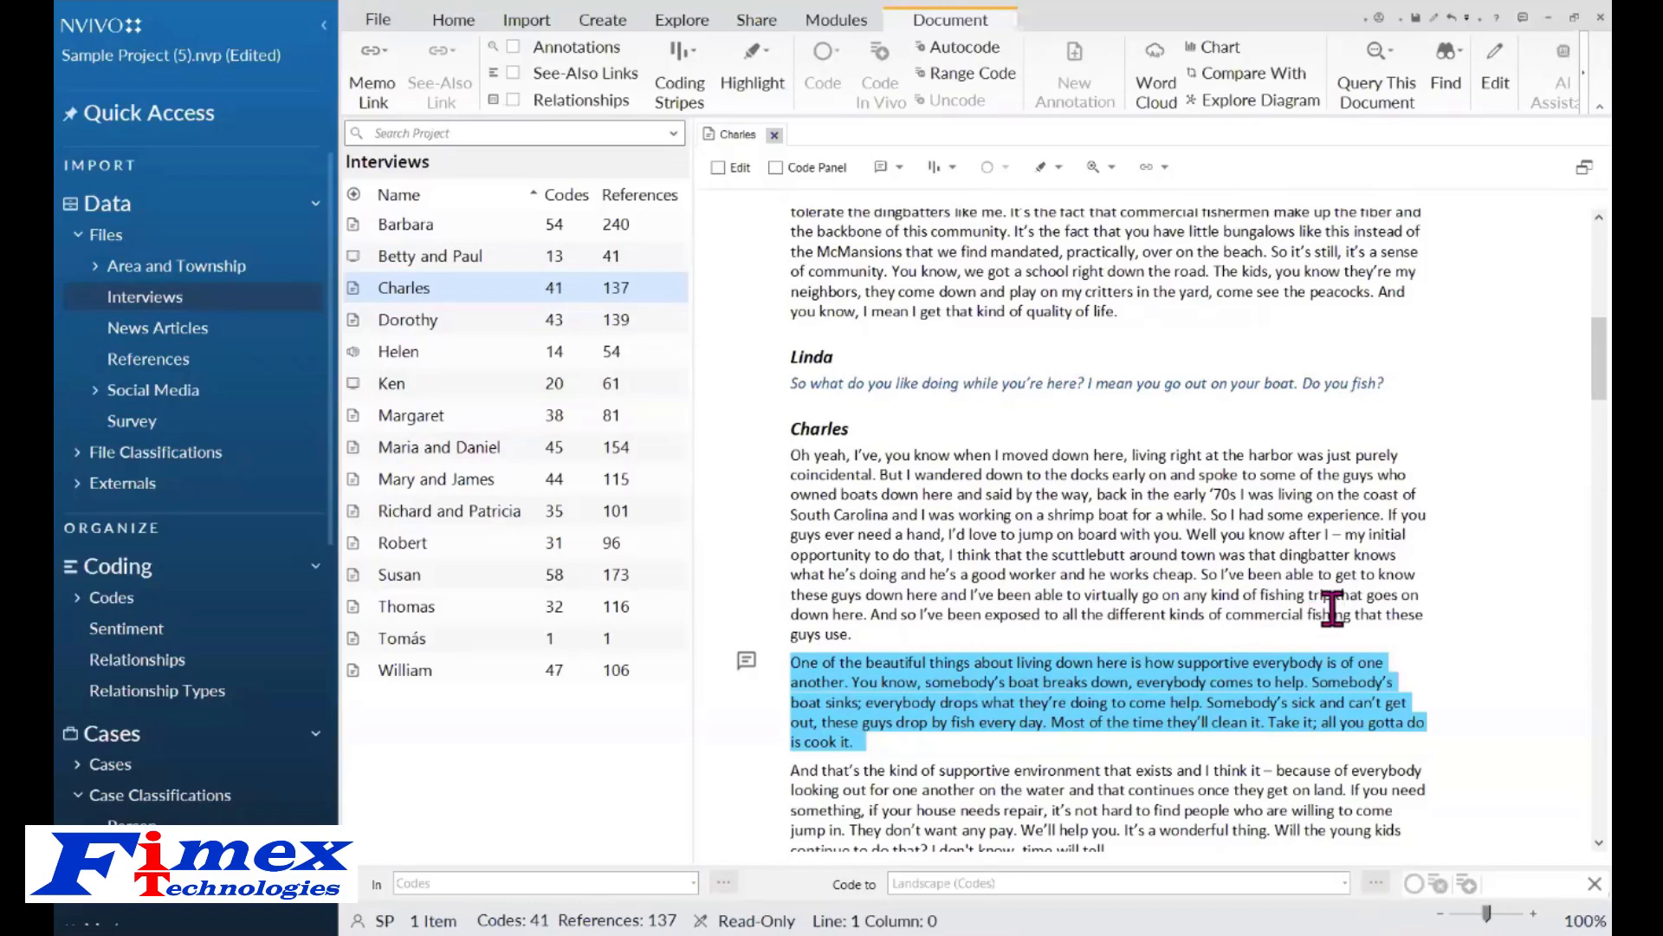
click(1280, 557)
drag(1280, 557, 1378, 561)
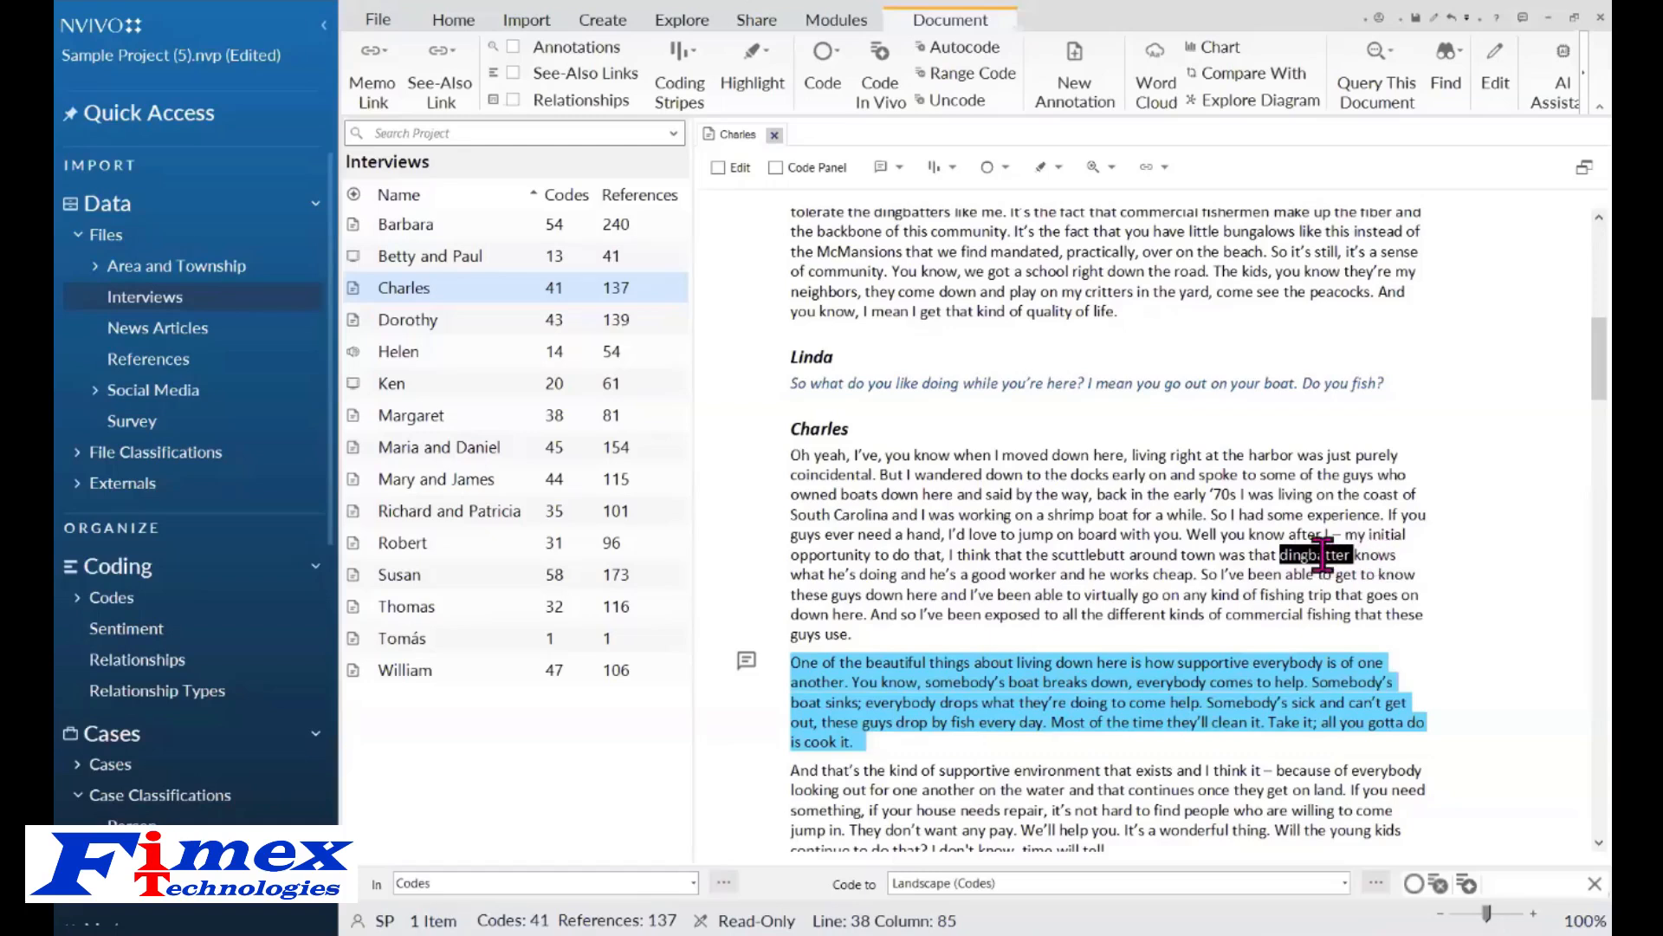
right_click(1324, 559)
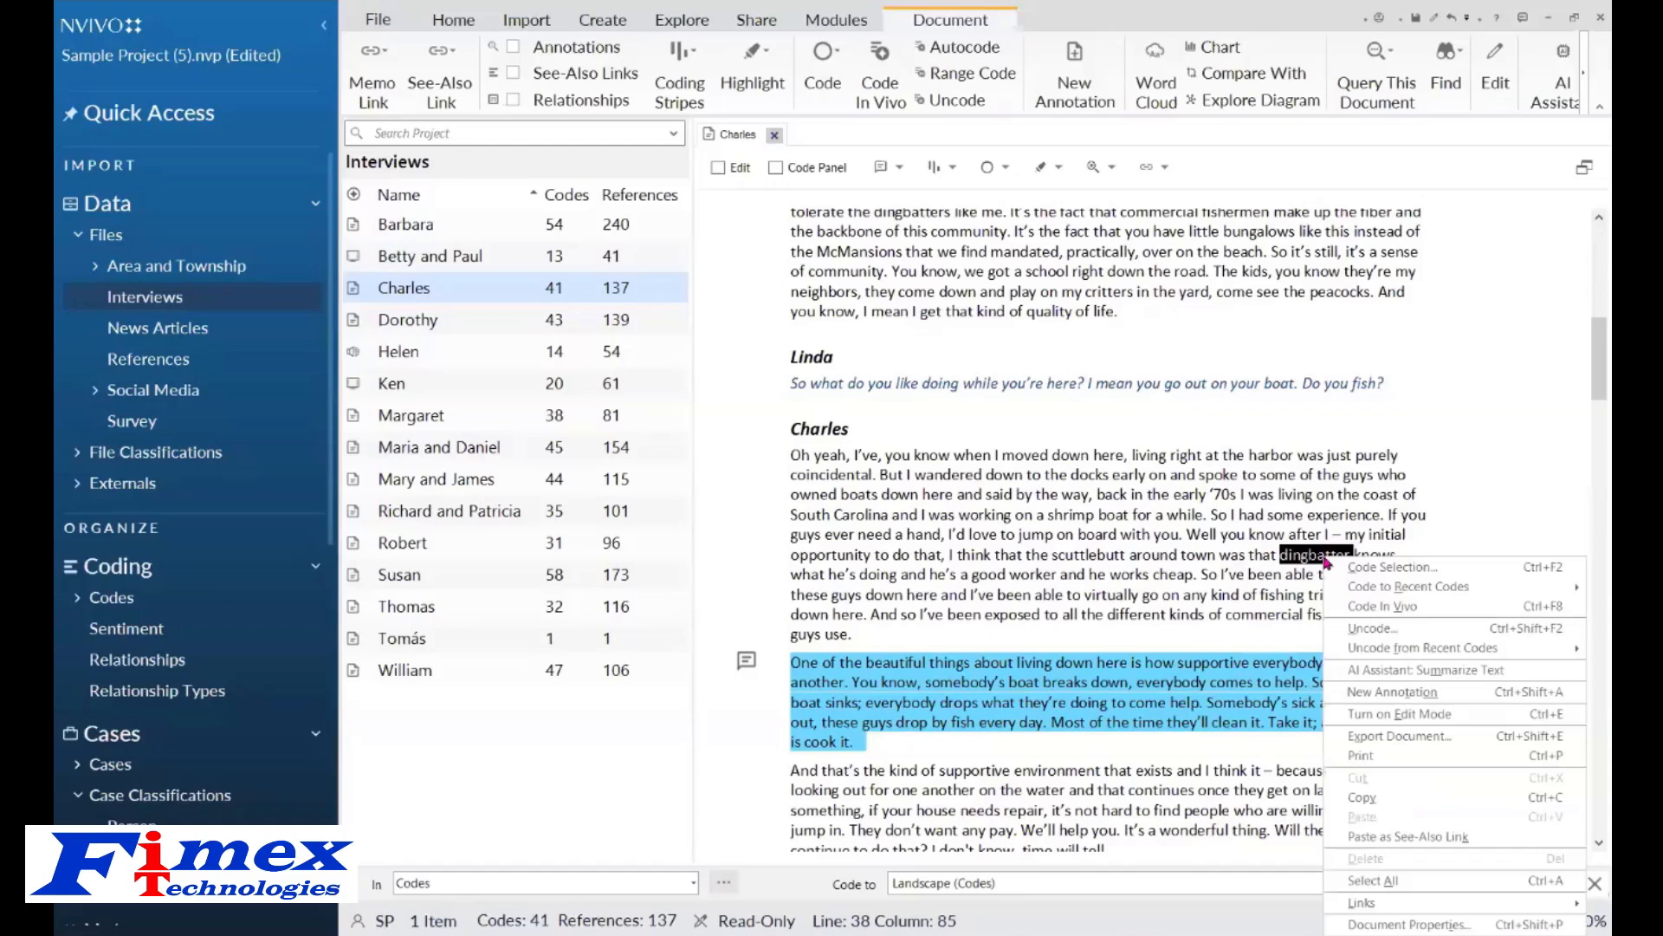
click(1369, 670)
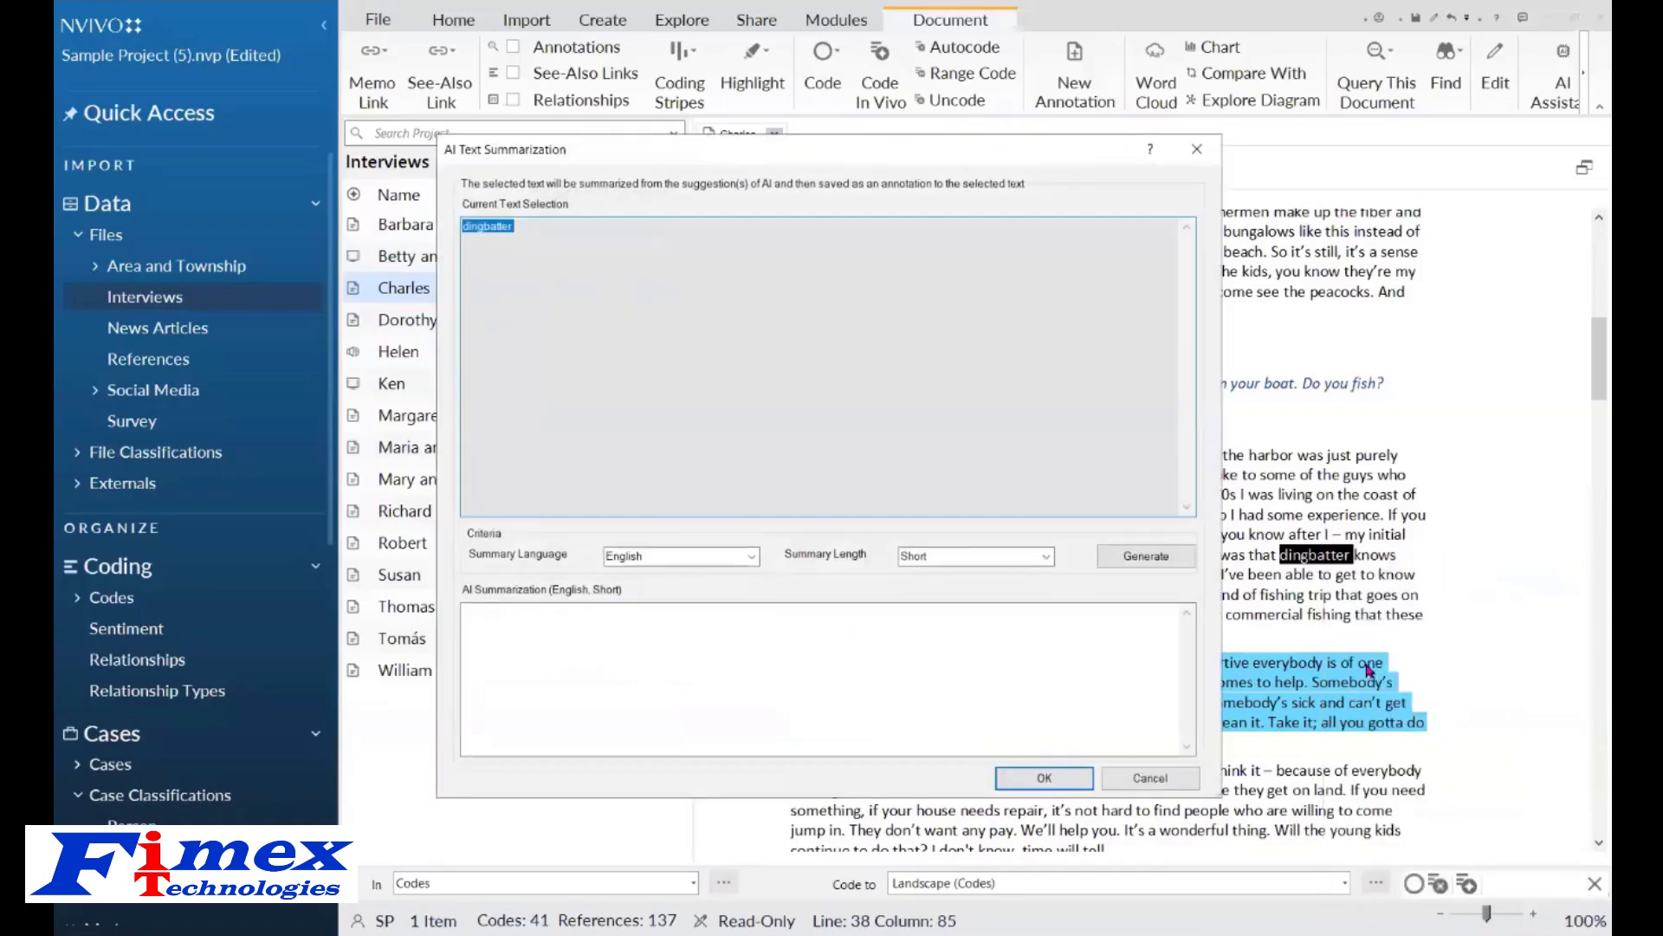
click(1131, 555)
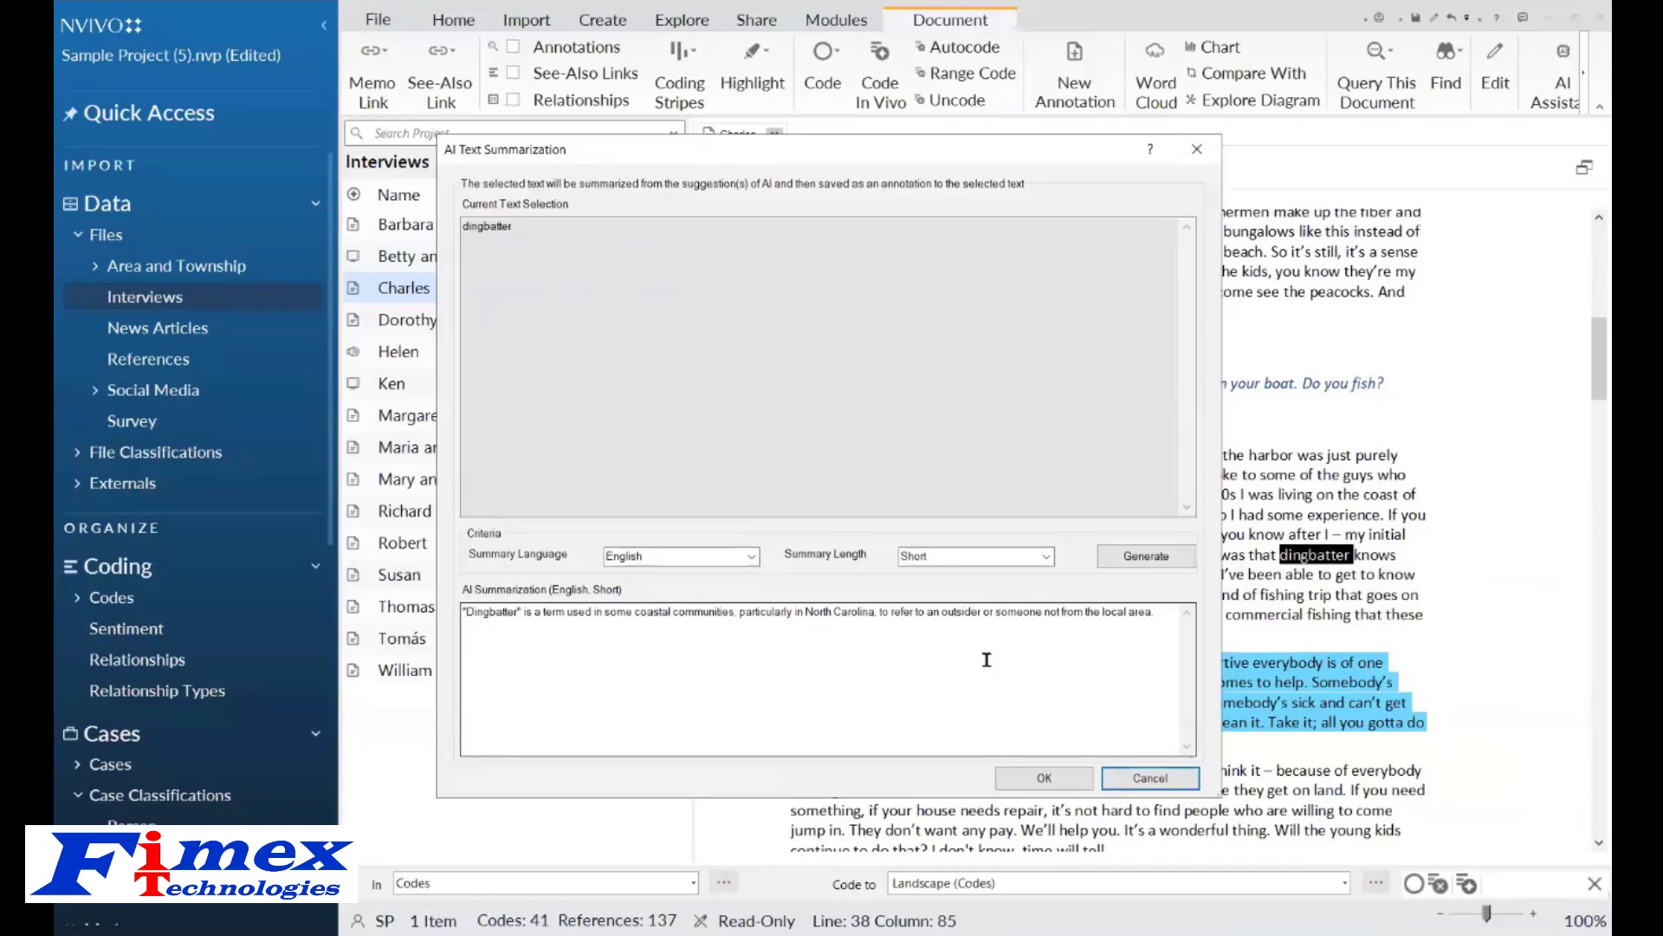
click(1045, 778)
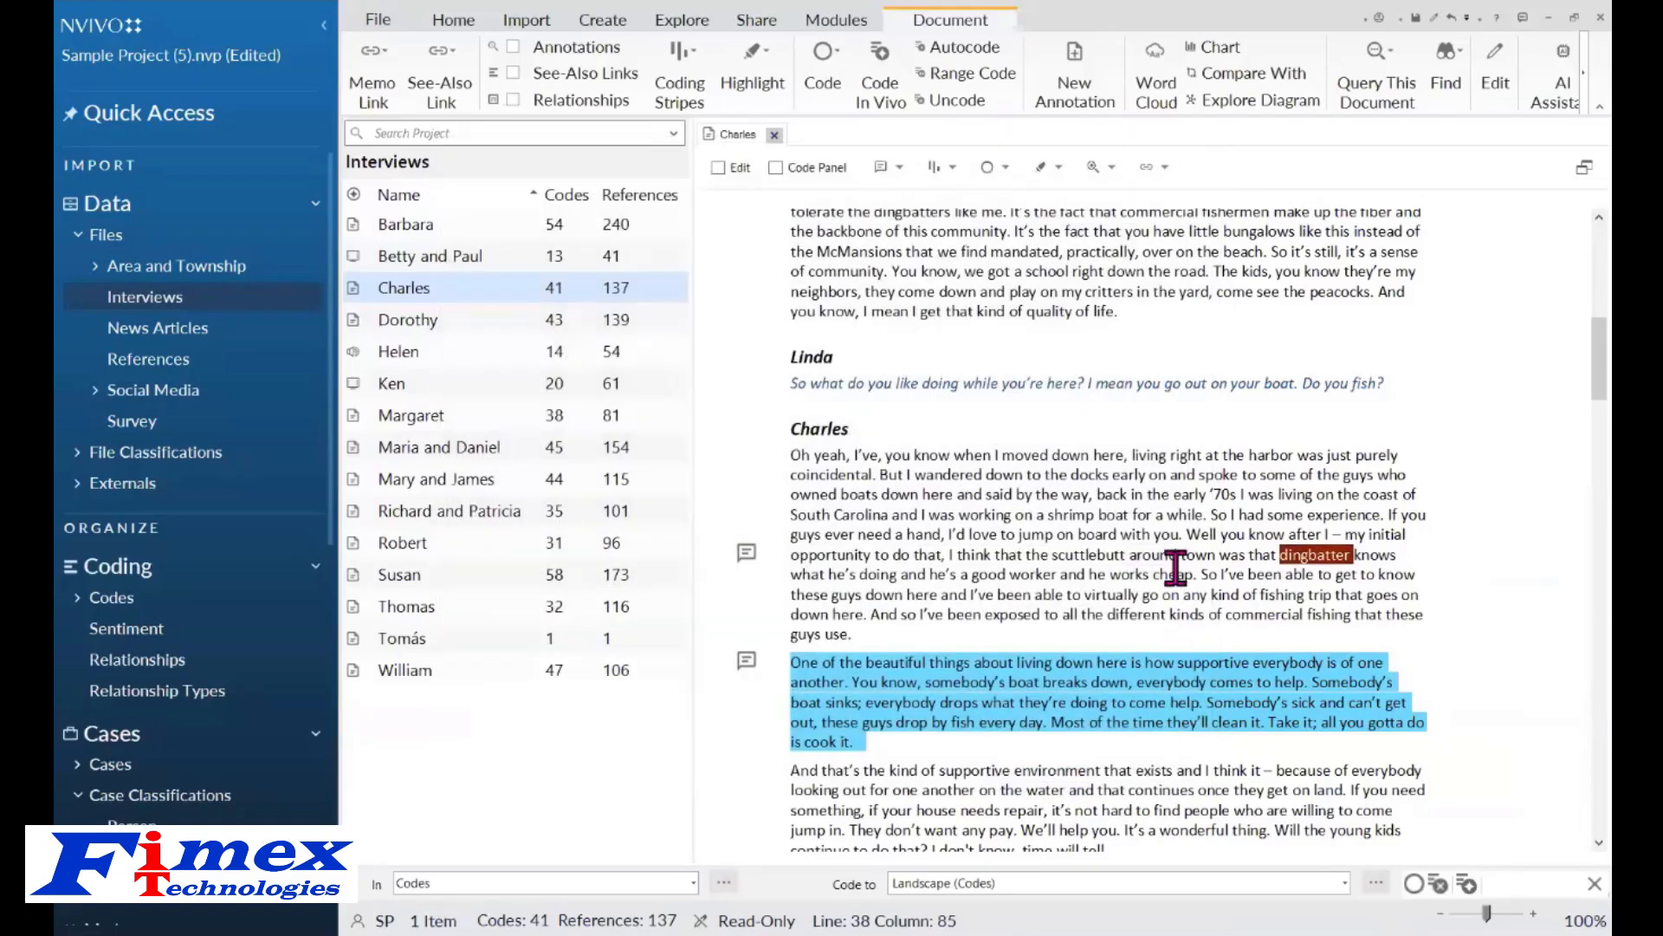
Show the annotations pane below the Charles interview again.
click(1339, 565)
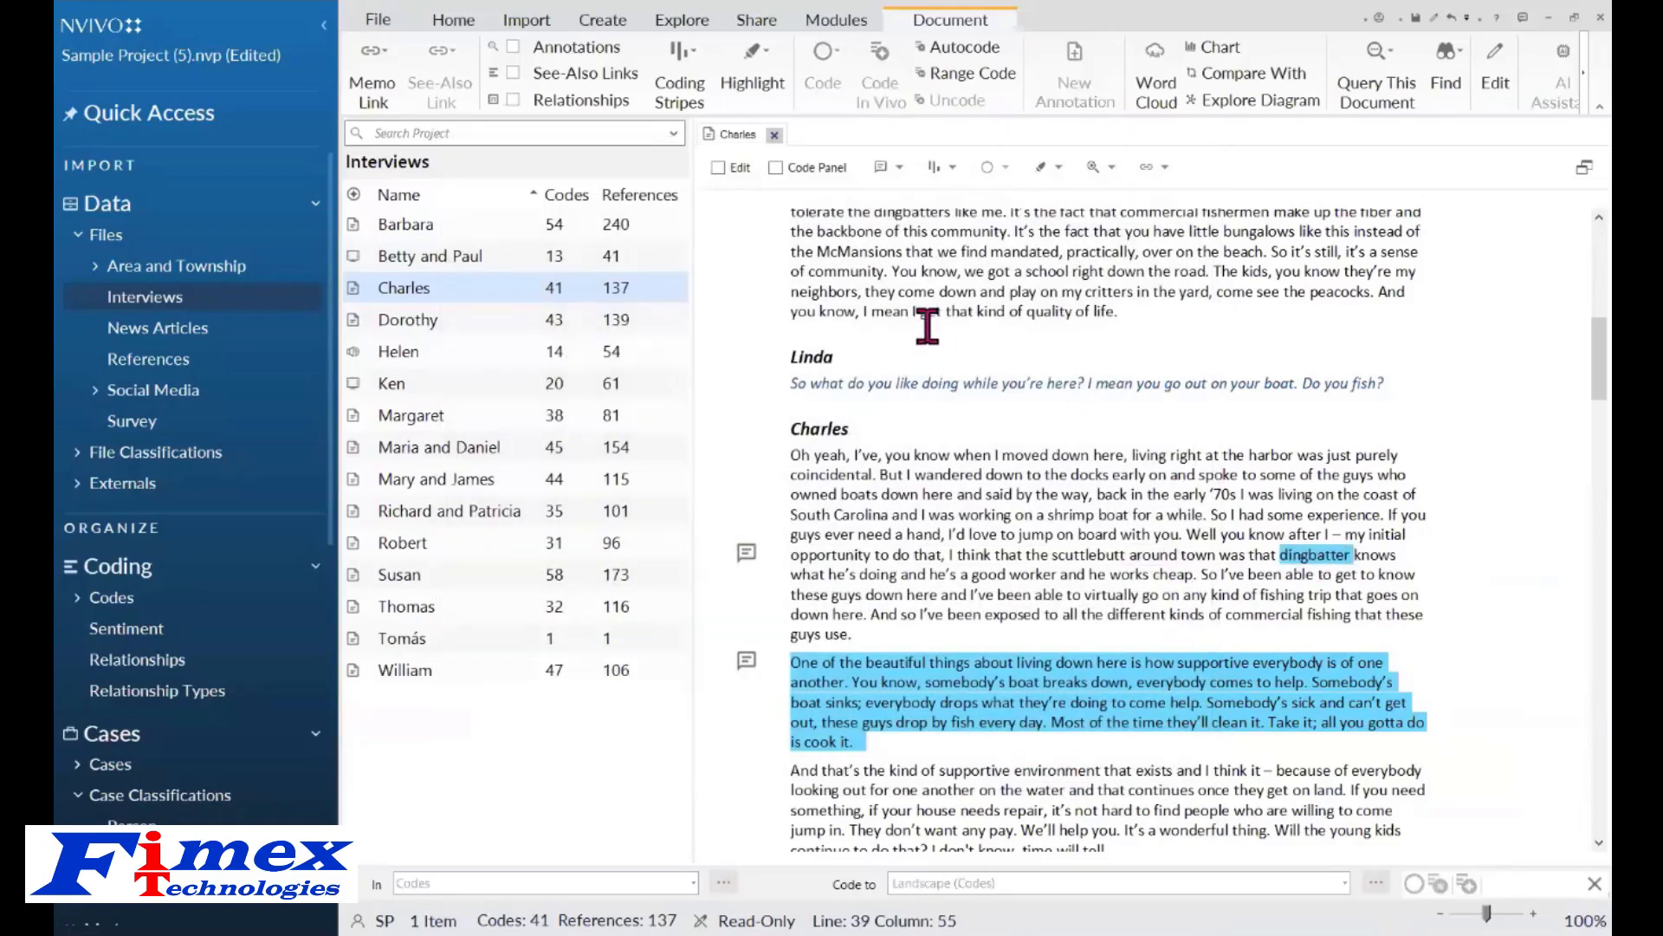
click(901, 169)
click(906, 196)
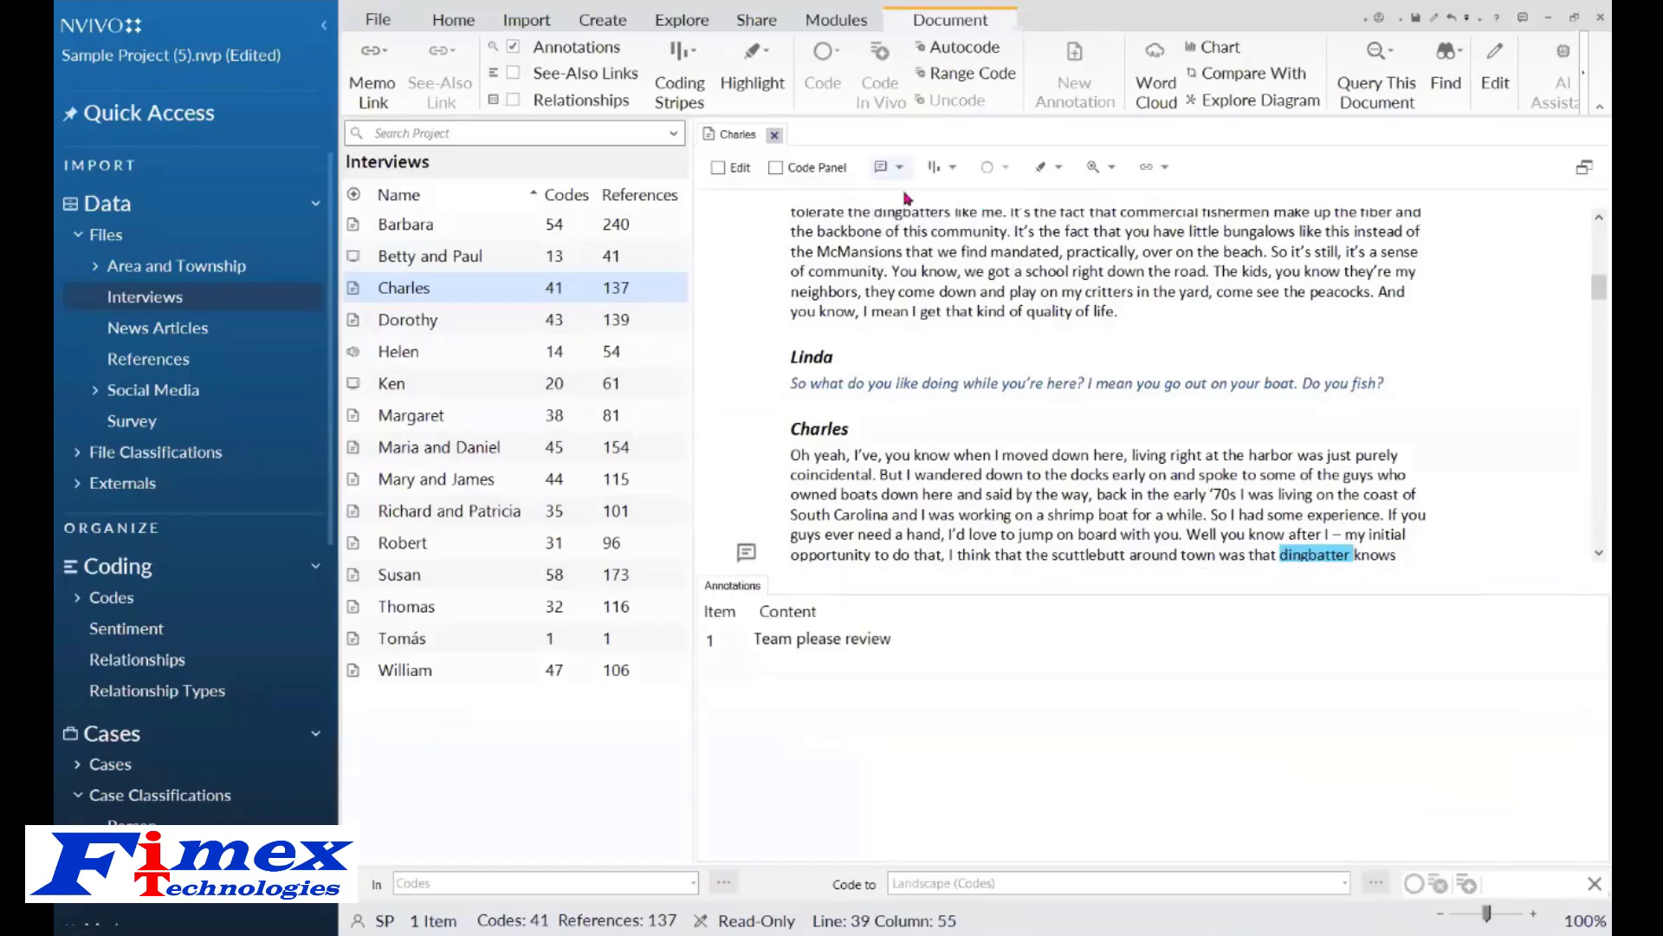
Hide the annotations pane in the Charles interview.
click(1039, 511)
click(900, 167)
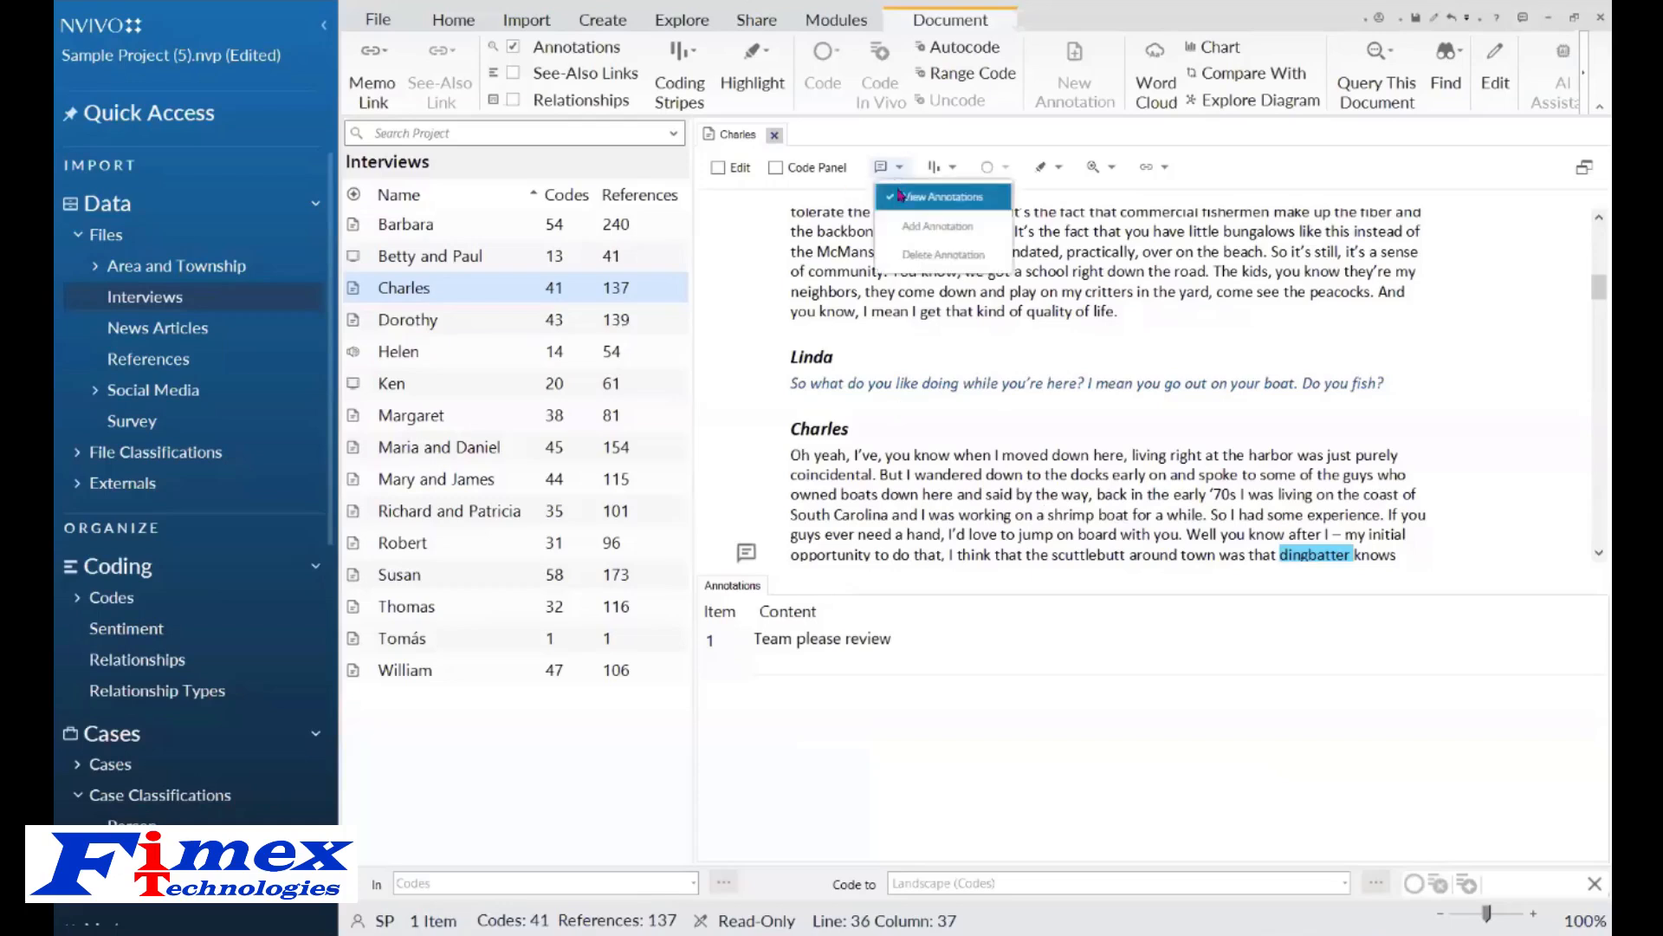
click(898, 197)
click(900, 167)
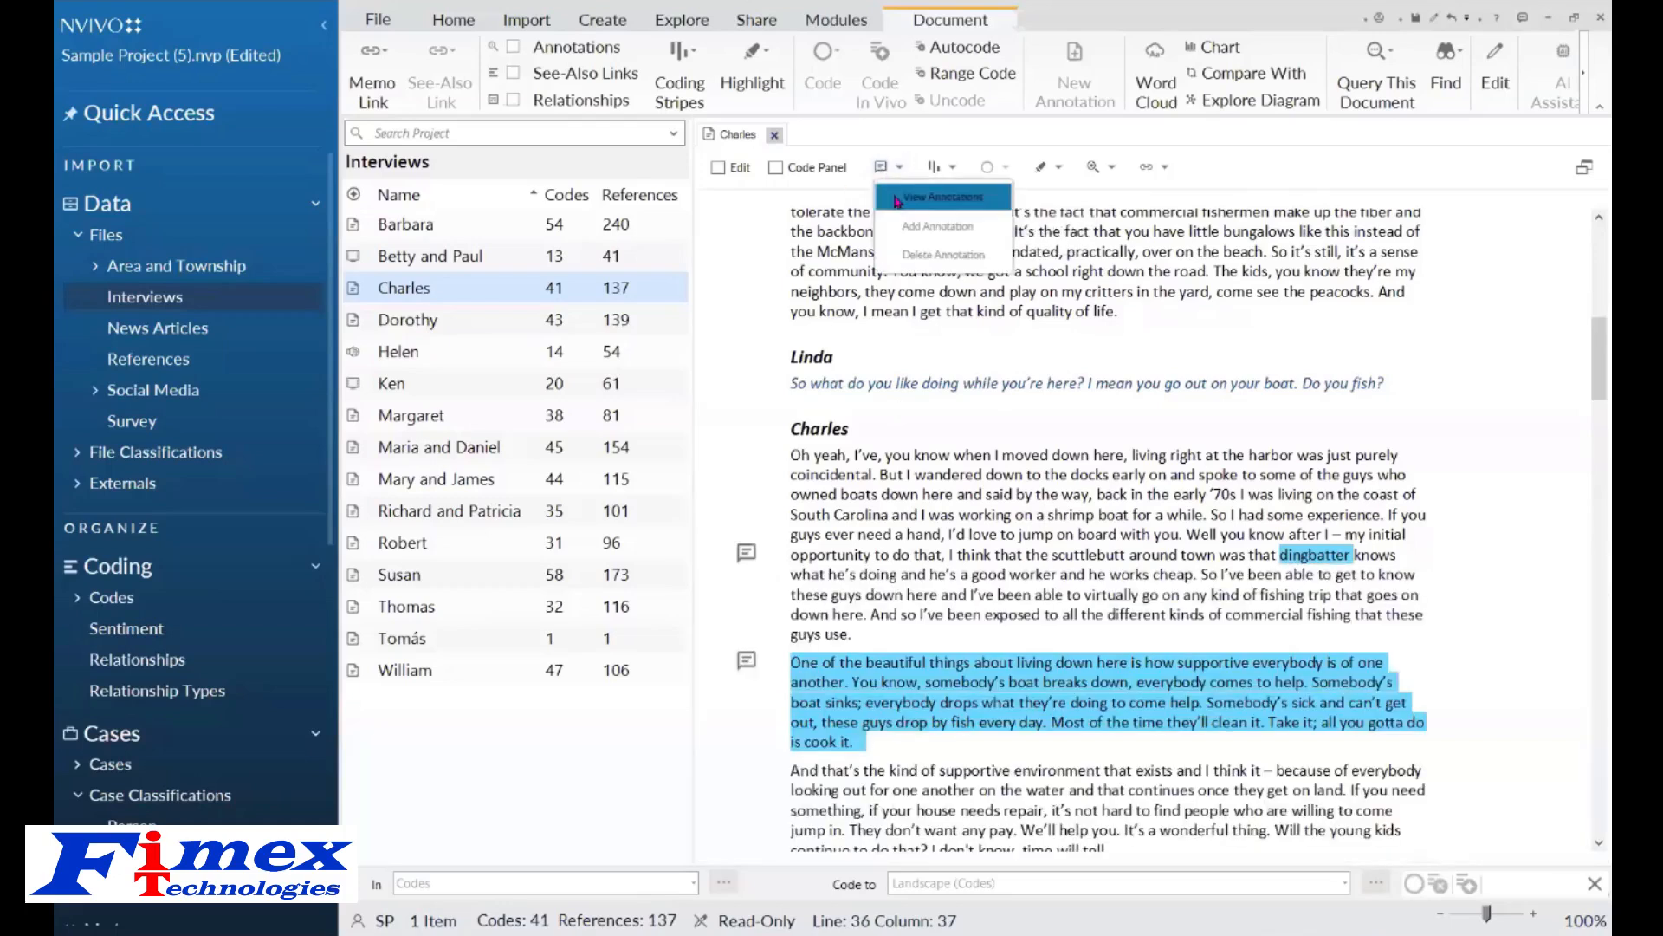
click(898, 198)
click(884, 170)
click(1095, 413)
click(885, 173)
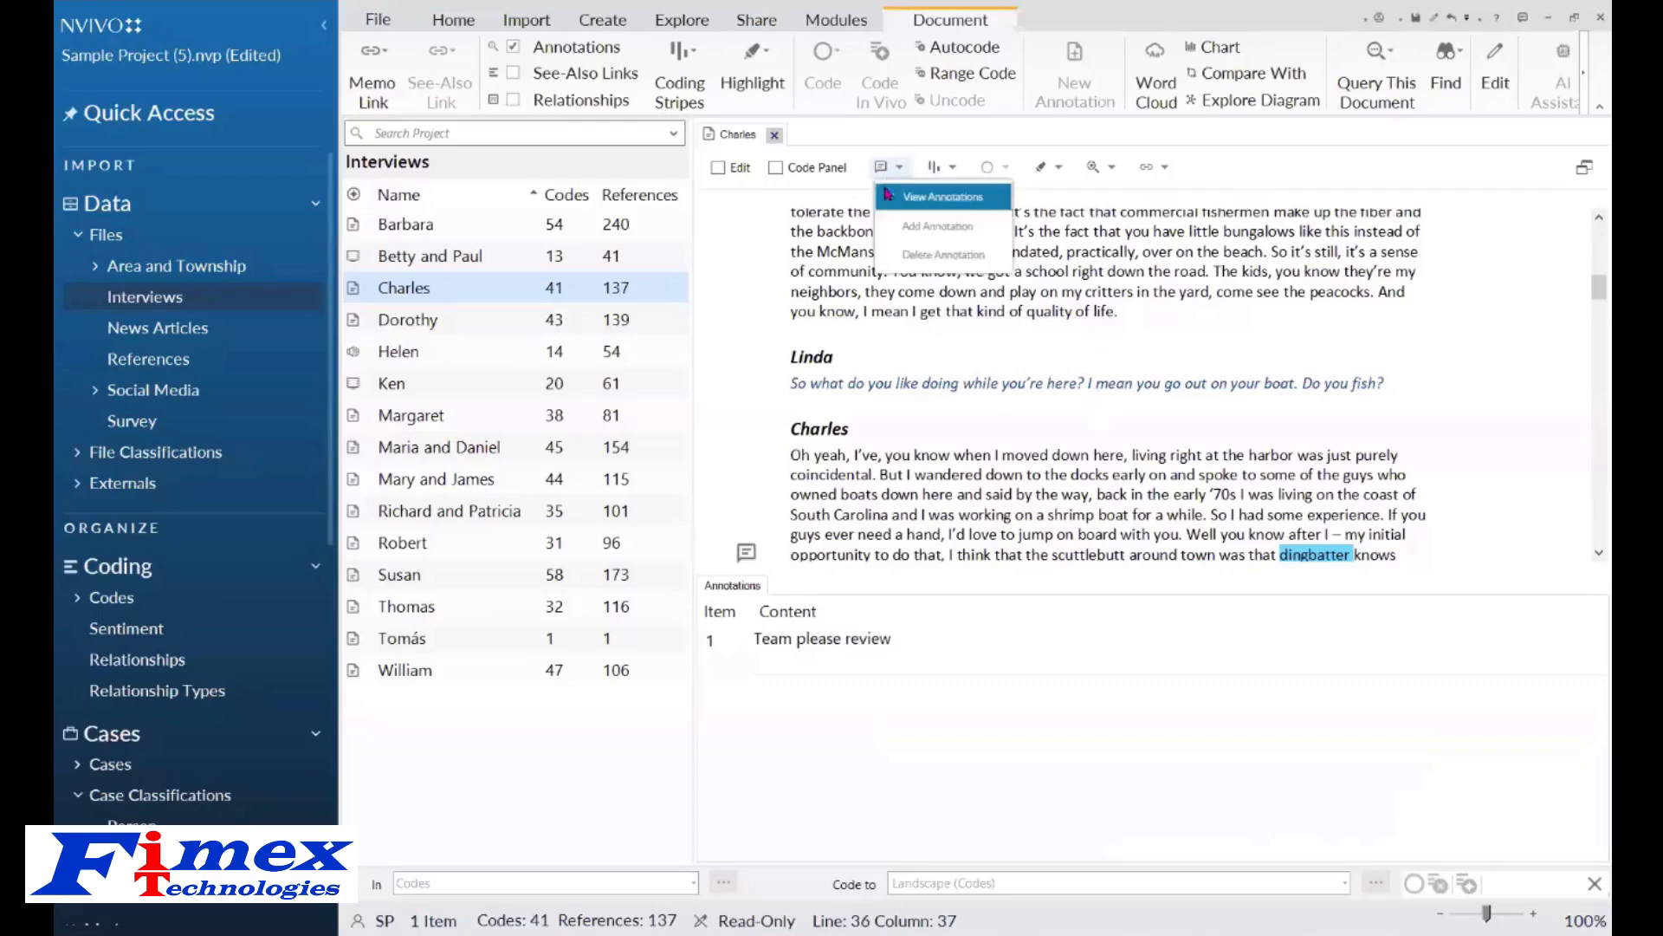
click(899, 196)
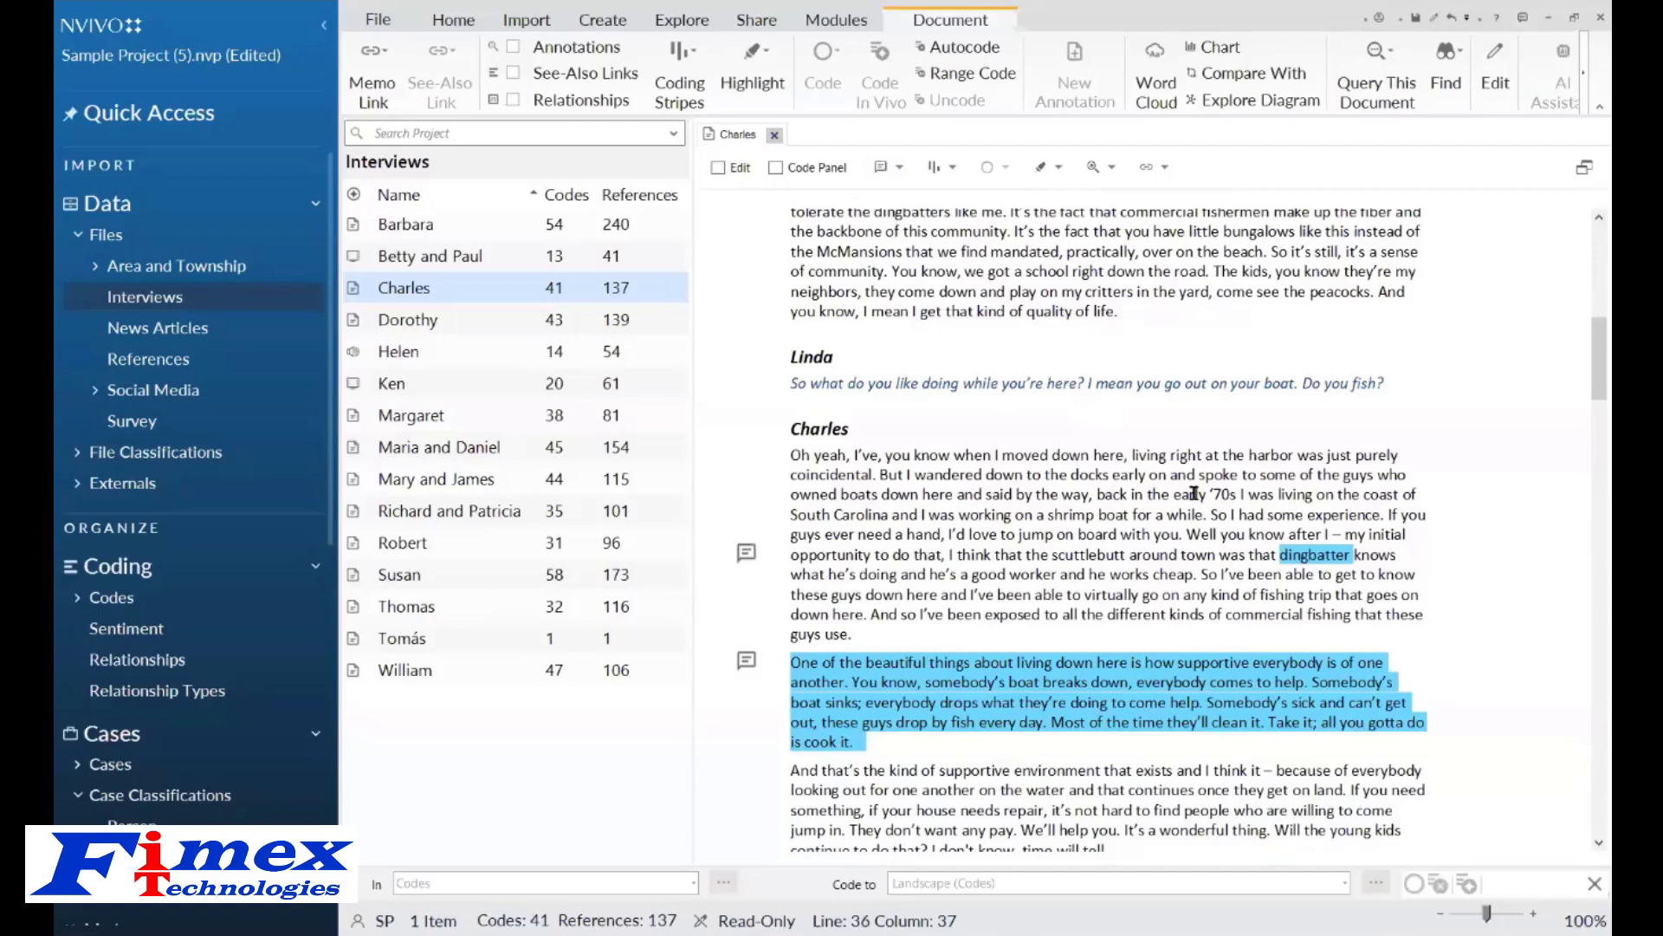
Open the Thomas interview in place of the Charles interview and hide its coding stripes.
click(775, 136)
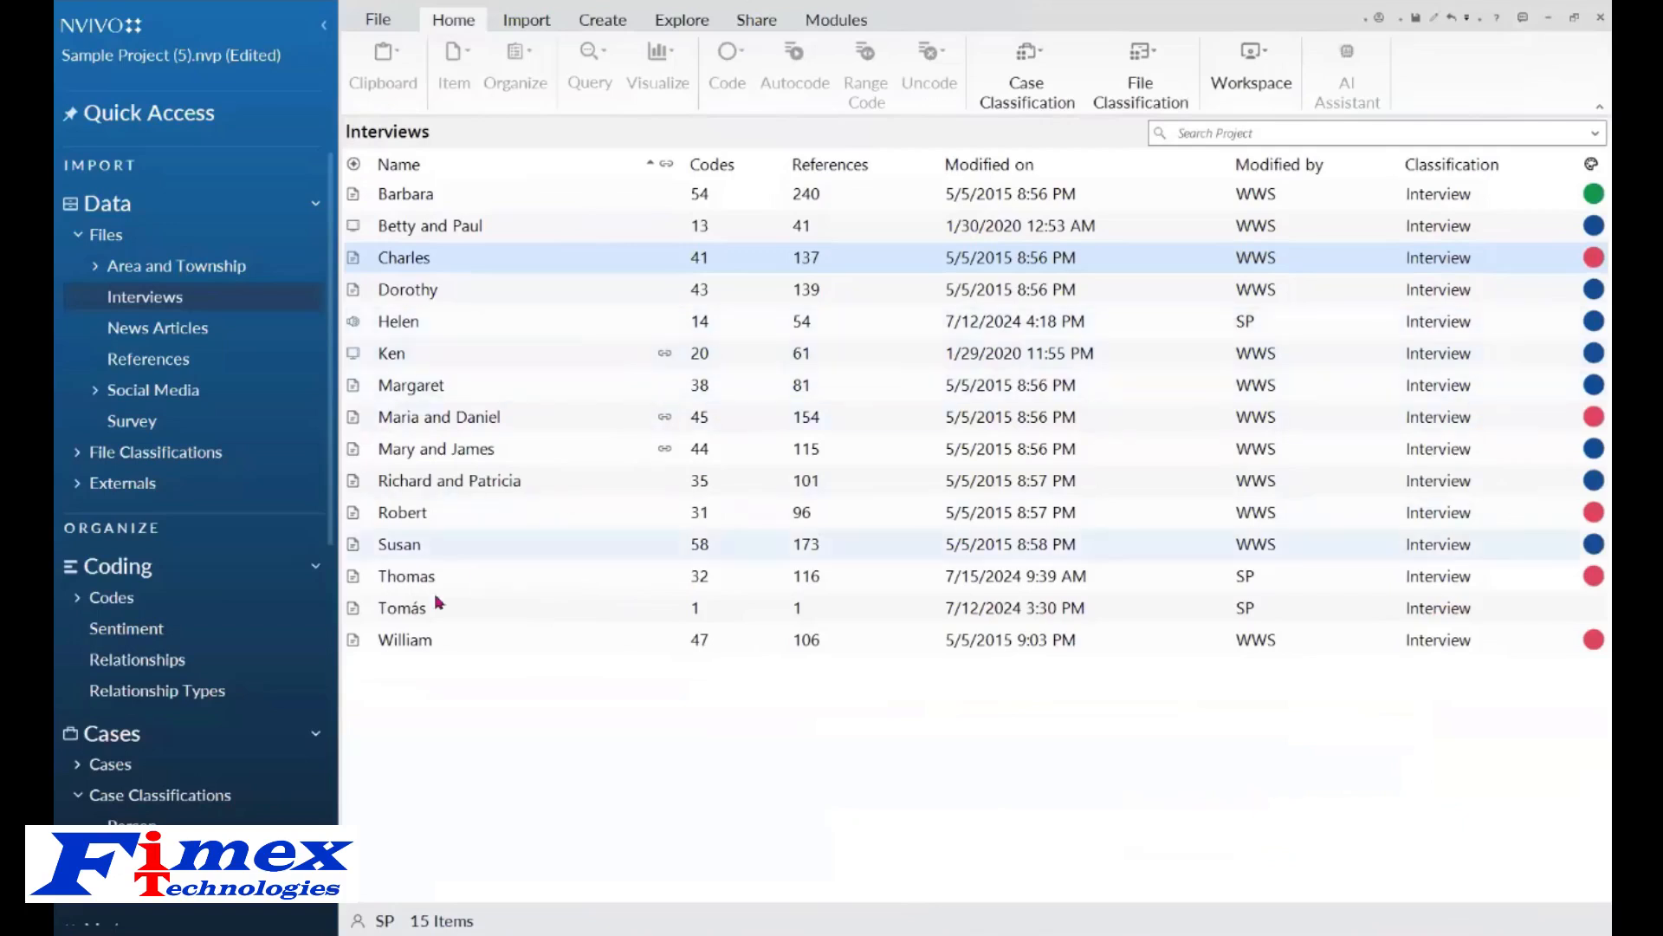
double_click(460, 578)
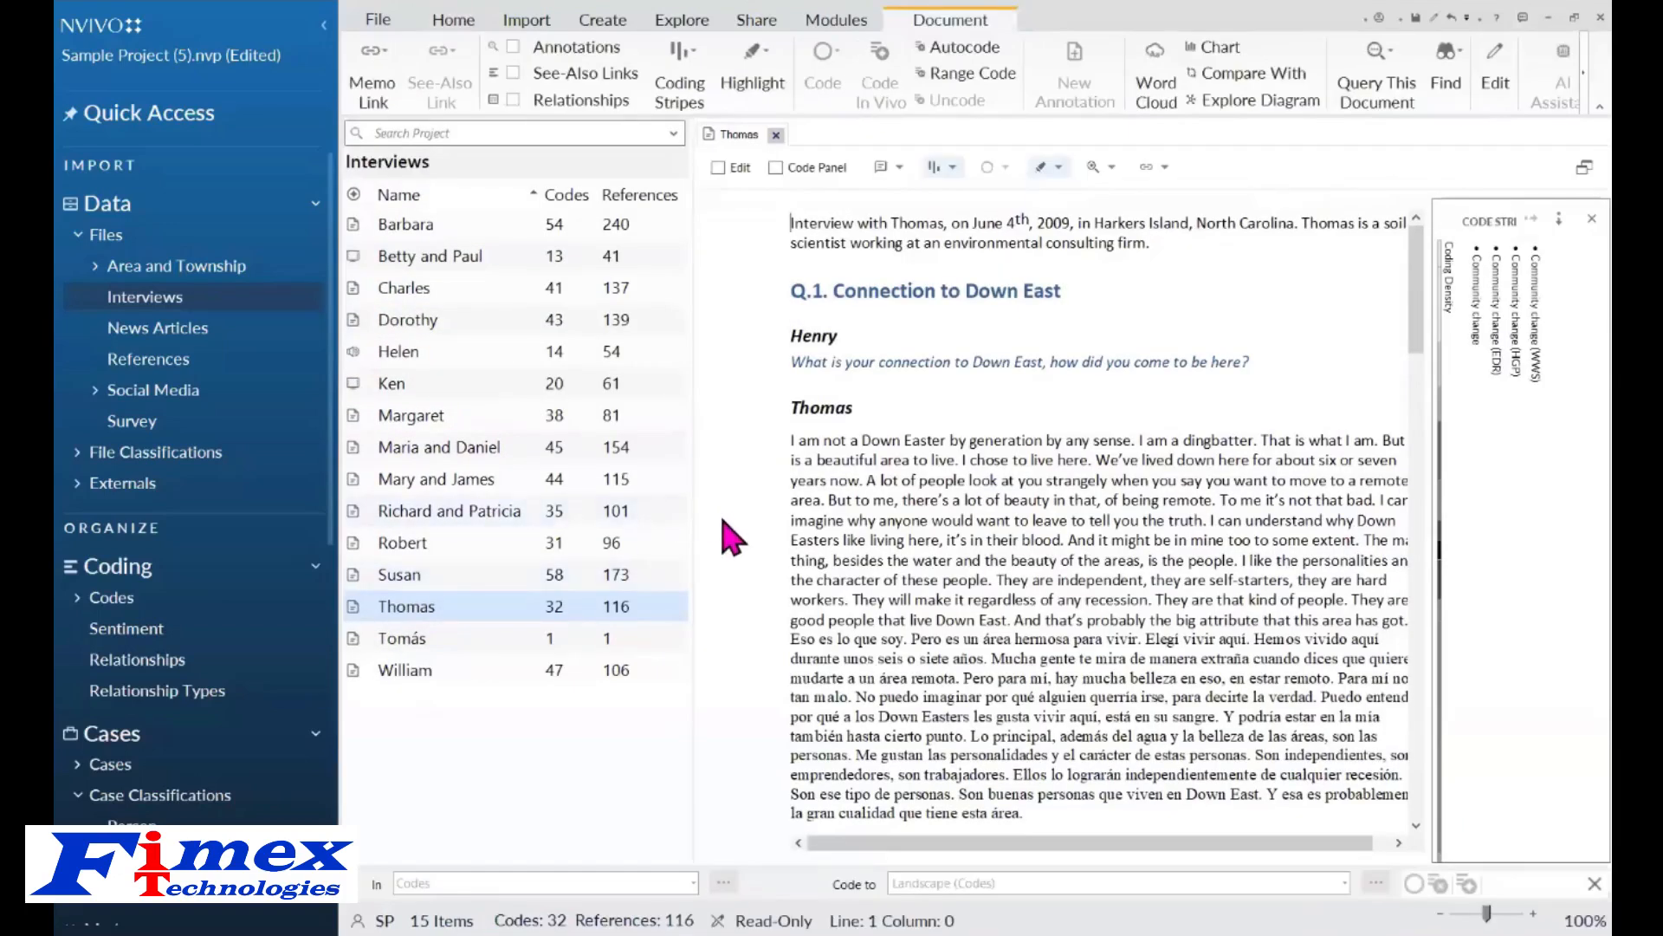
click(954, 167)
click(965, 195)
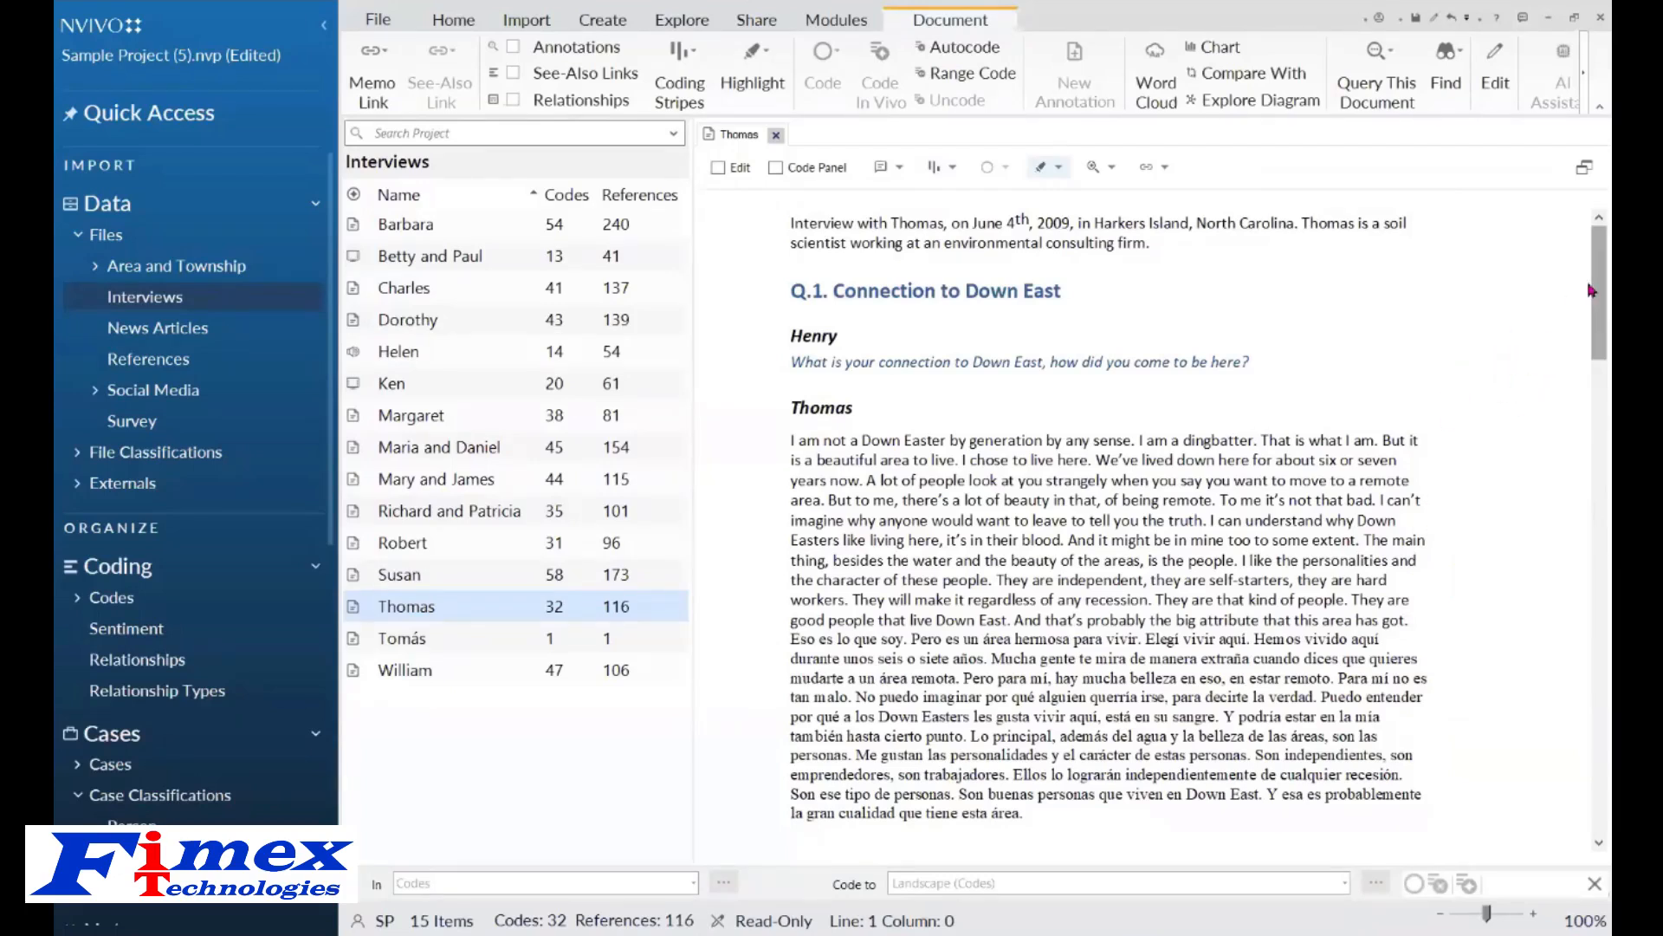
Select the Spanish passage in Thomas's answer and save a short English AI Assistant summary of it as an annotation.
mouse_move(1590, 292)
mouse_down()
mouse_move(1591, 323)
mouse_move(1590, 304)
mouse_up()
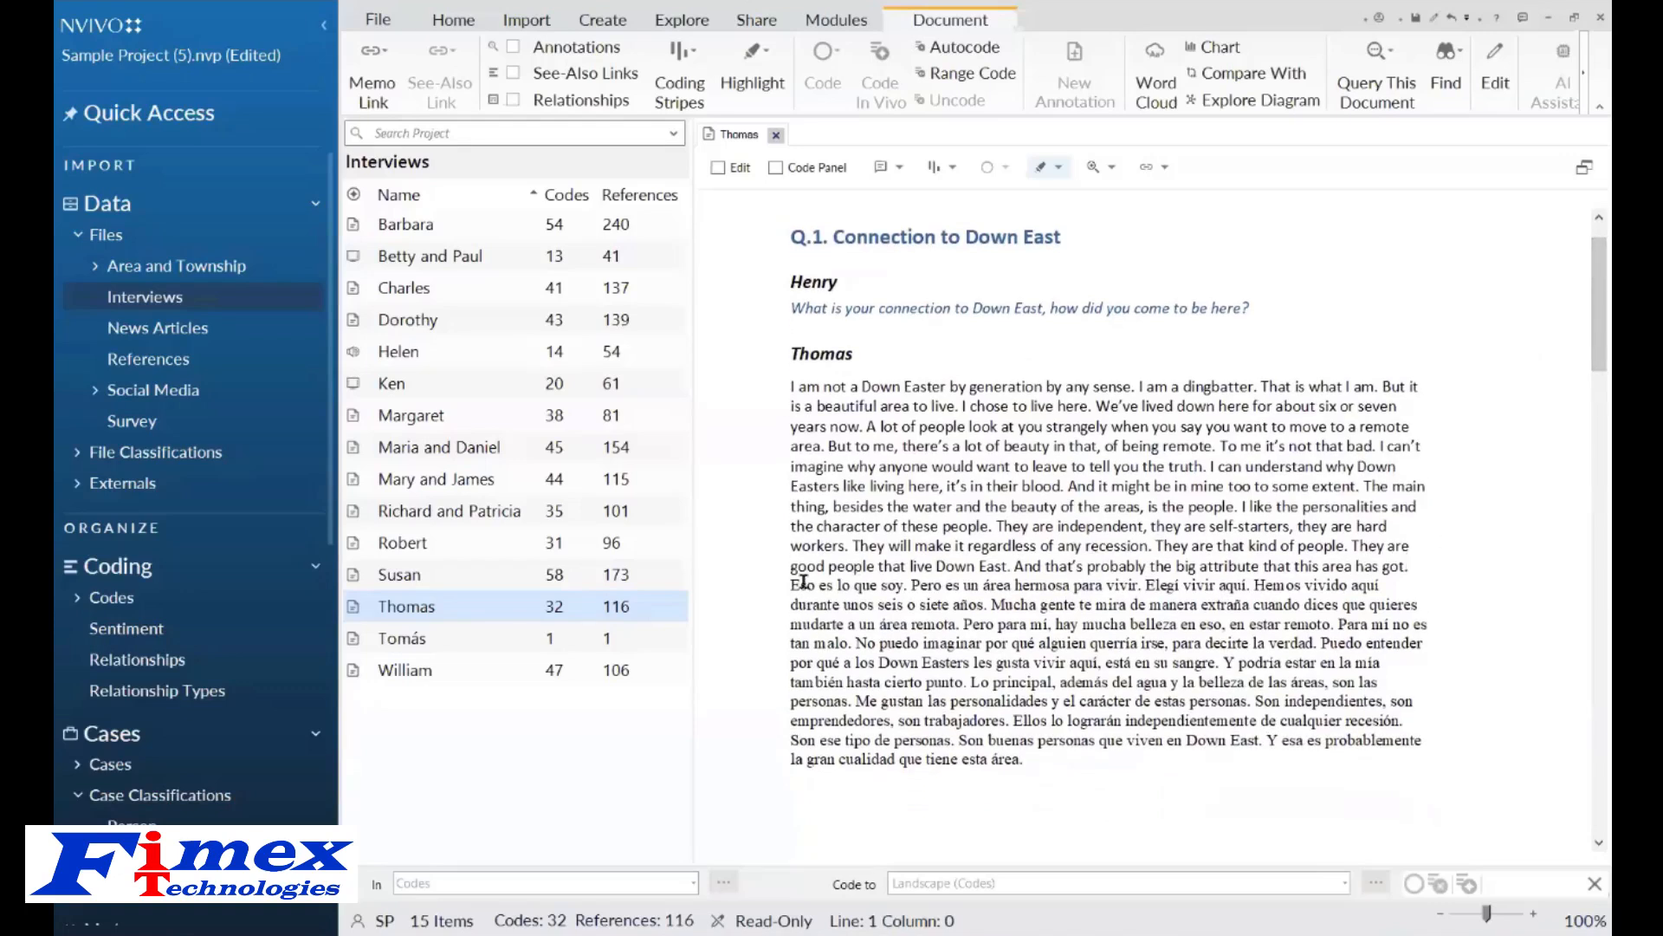
drag(790, 586, 1050, 761)
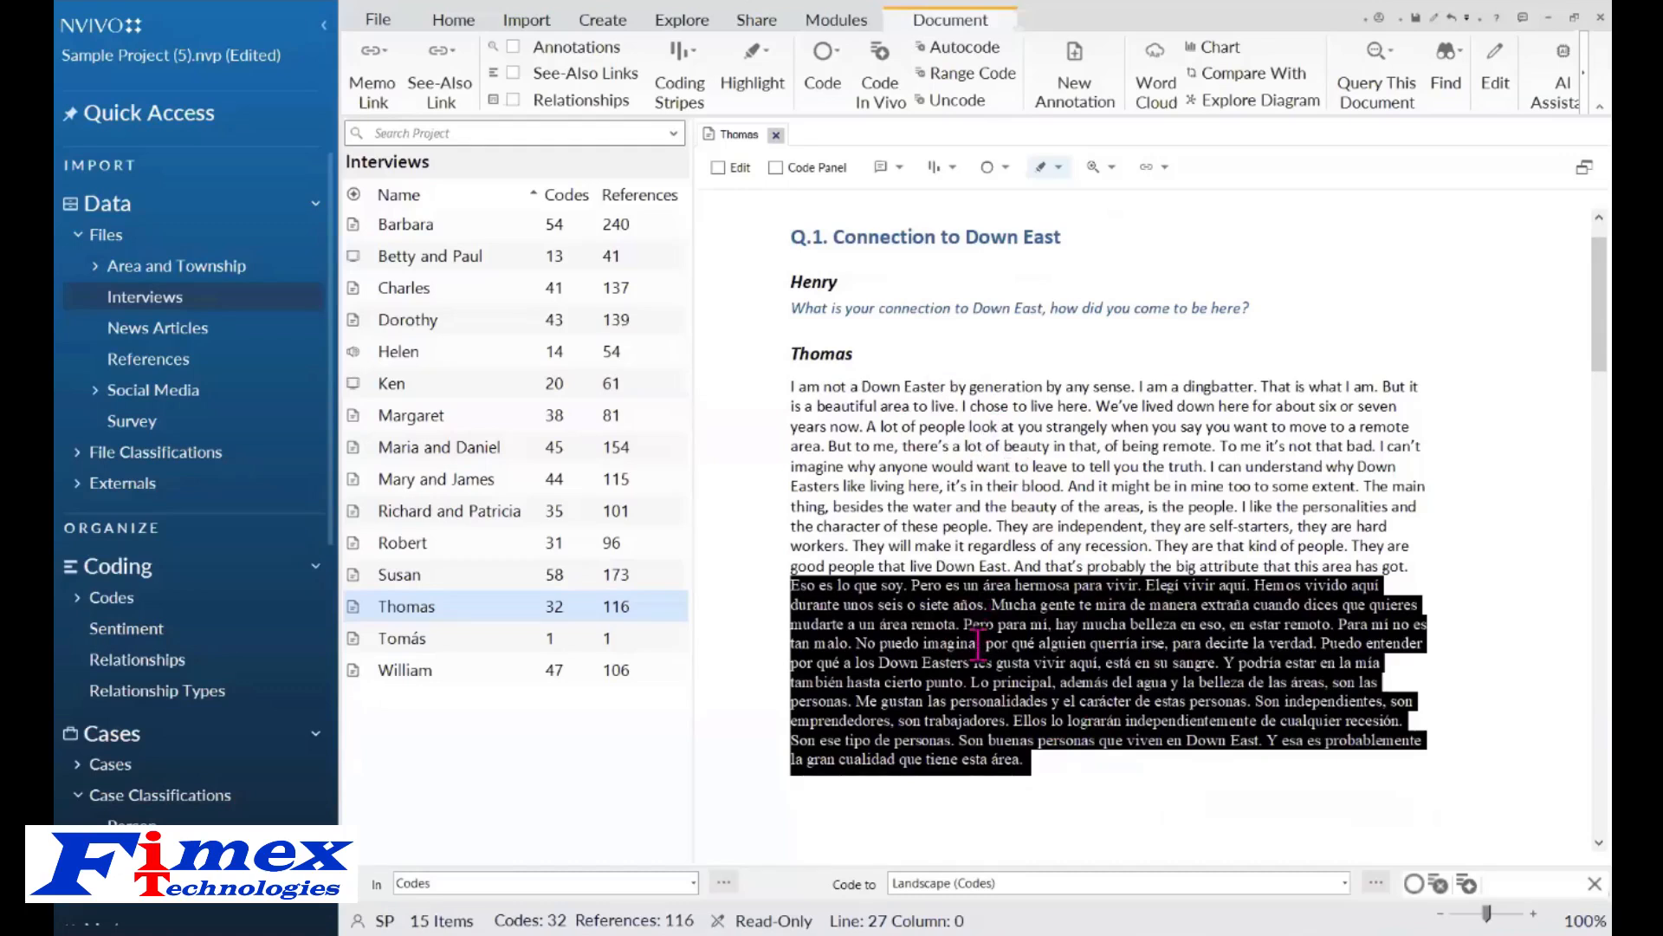
right_click(986, 613)
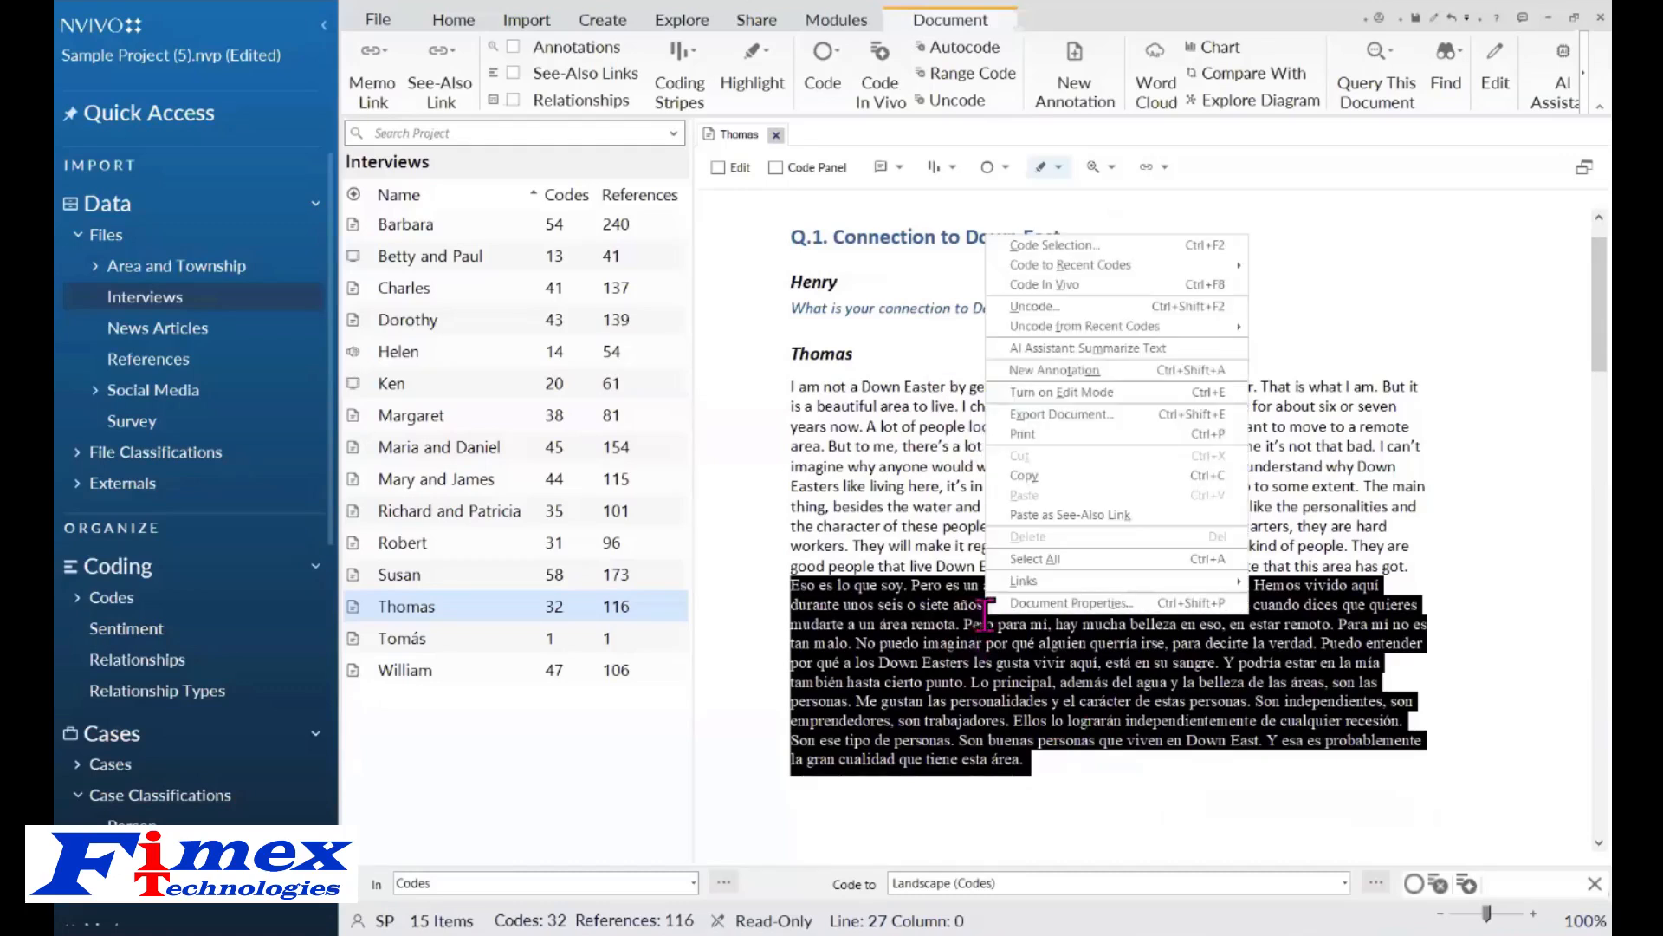
click(1173, 348)
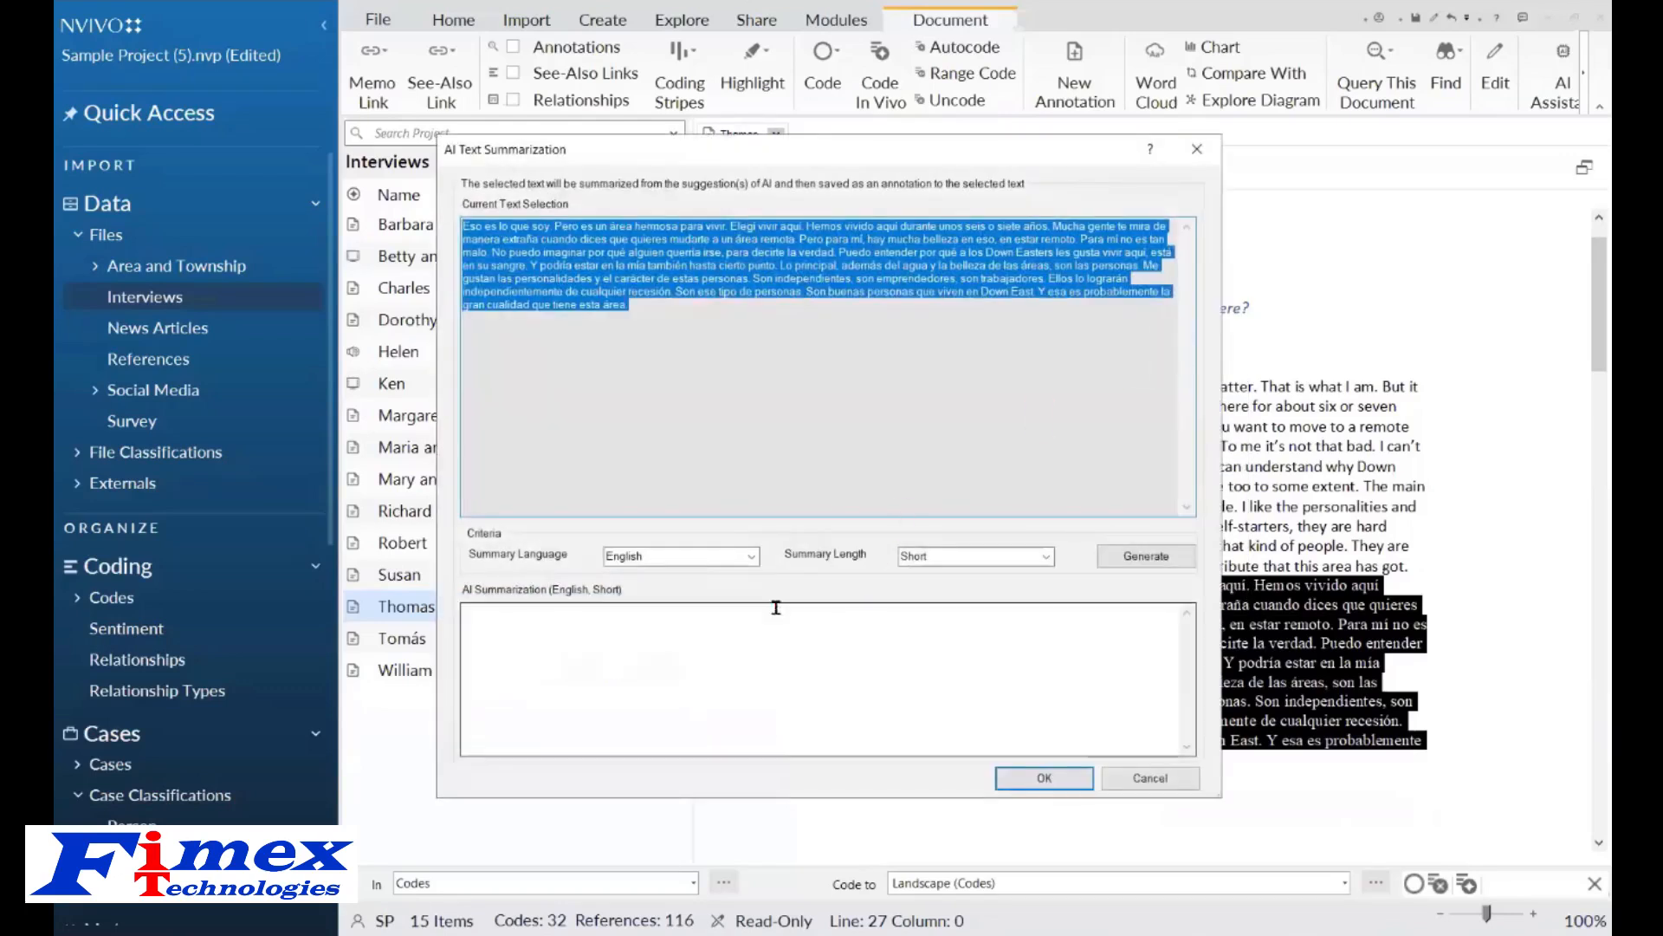
click(752, 557)
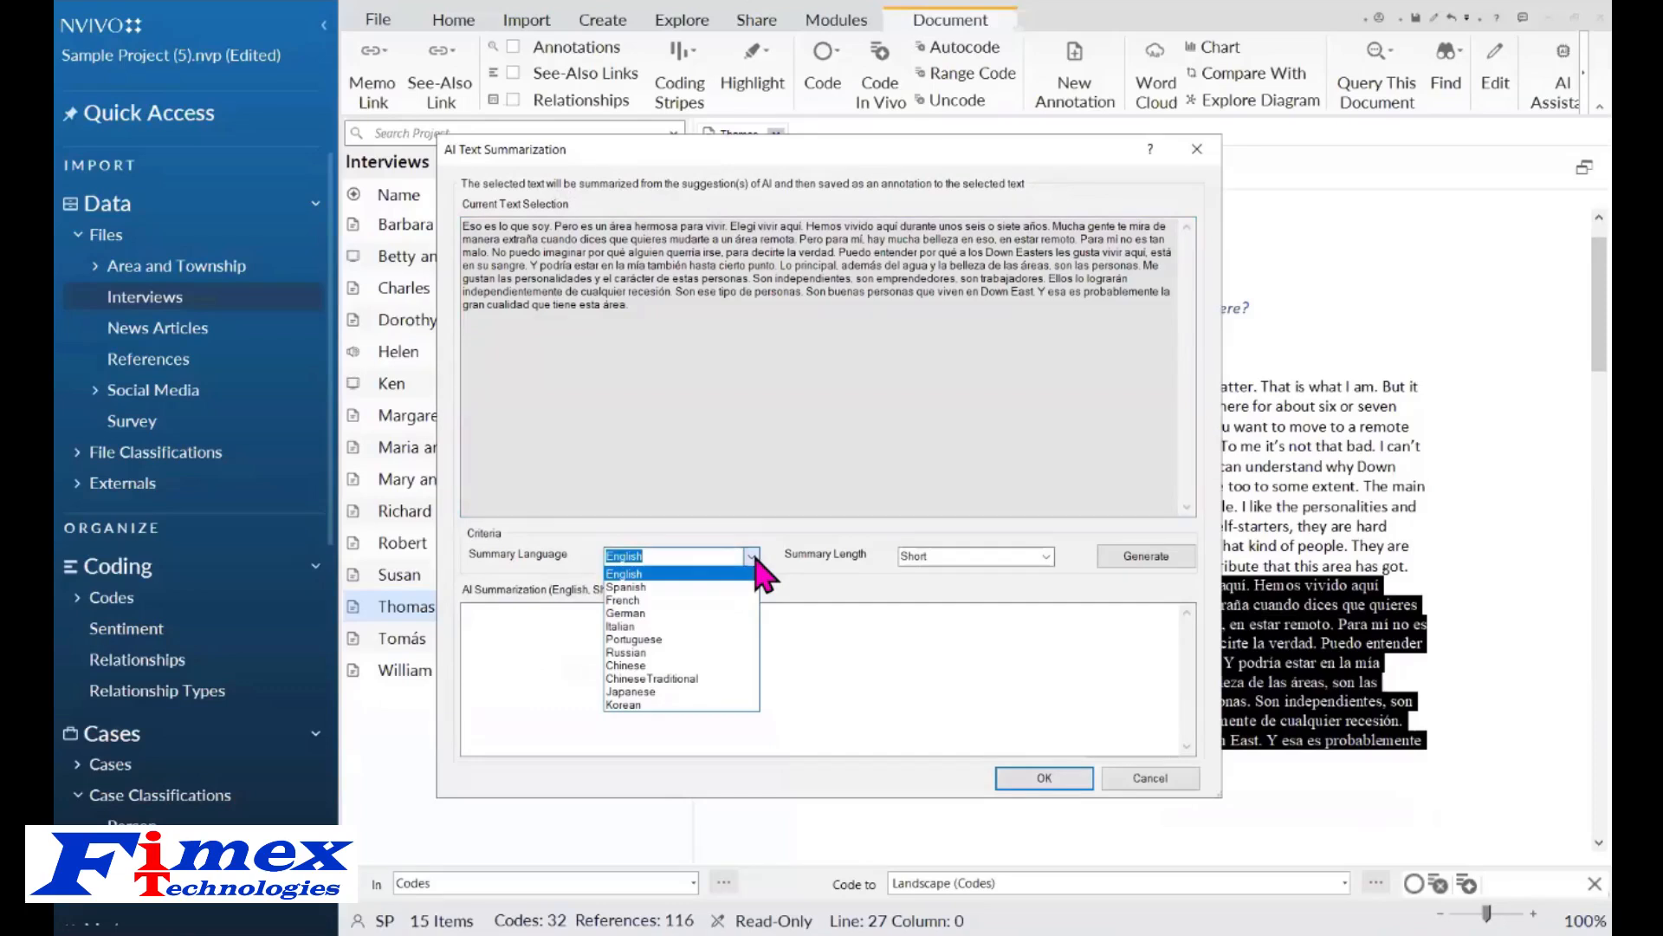
click(753, 557)
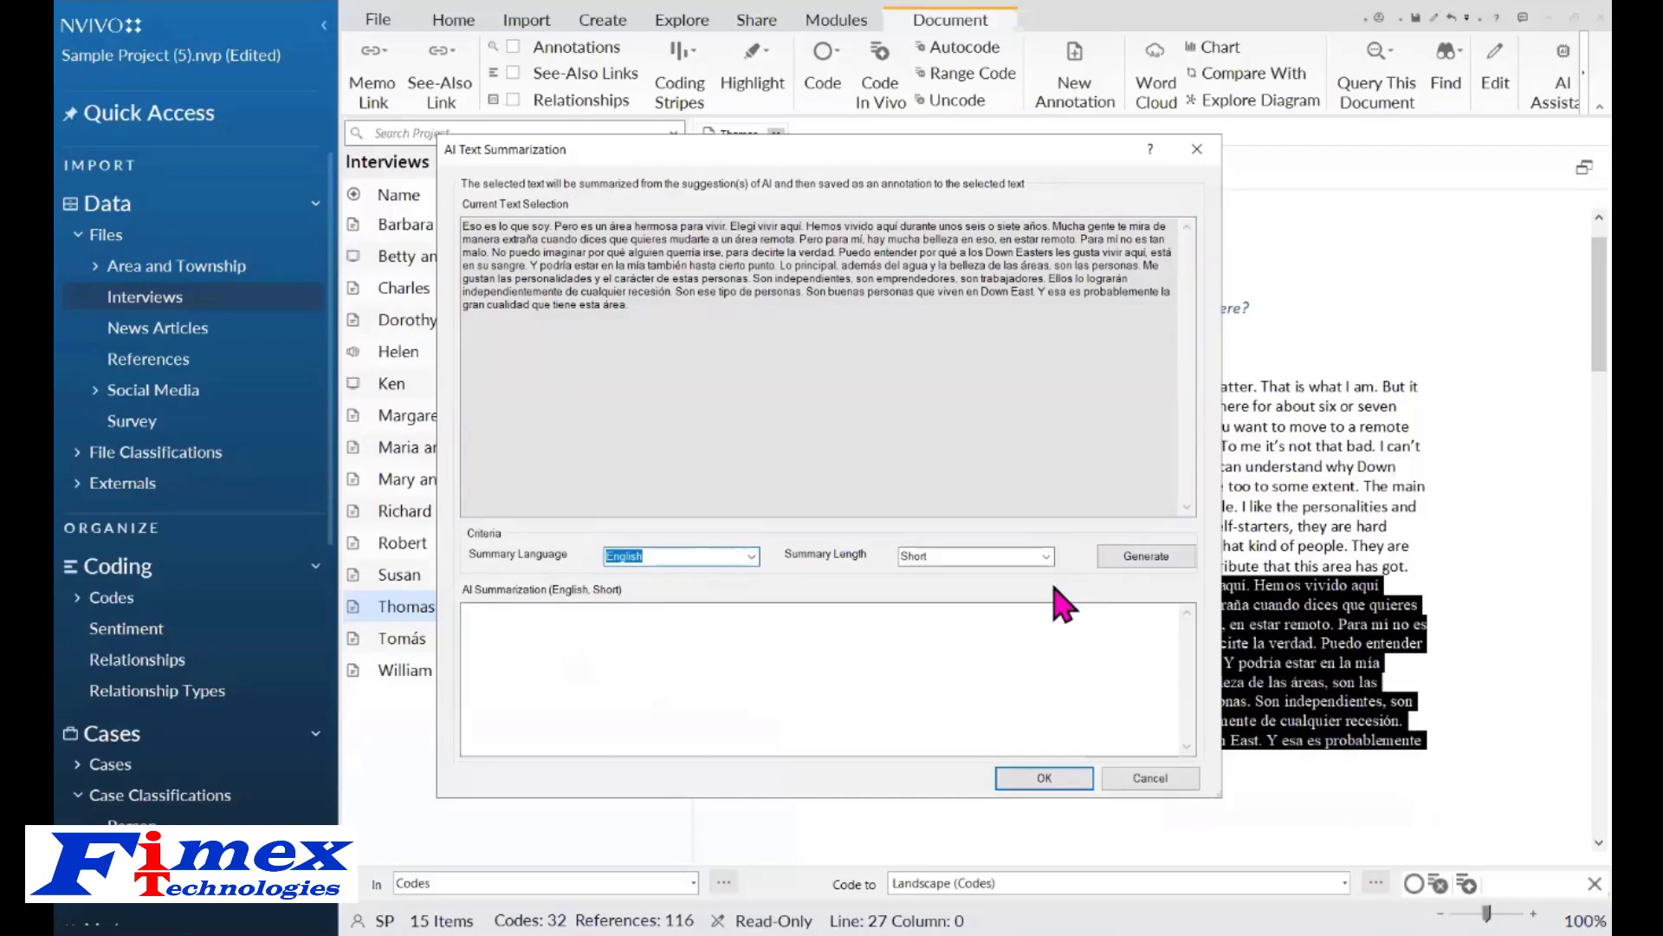
click(1136, 560)
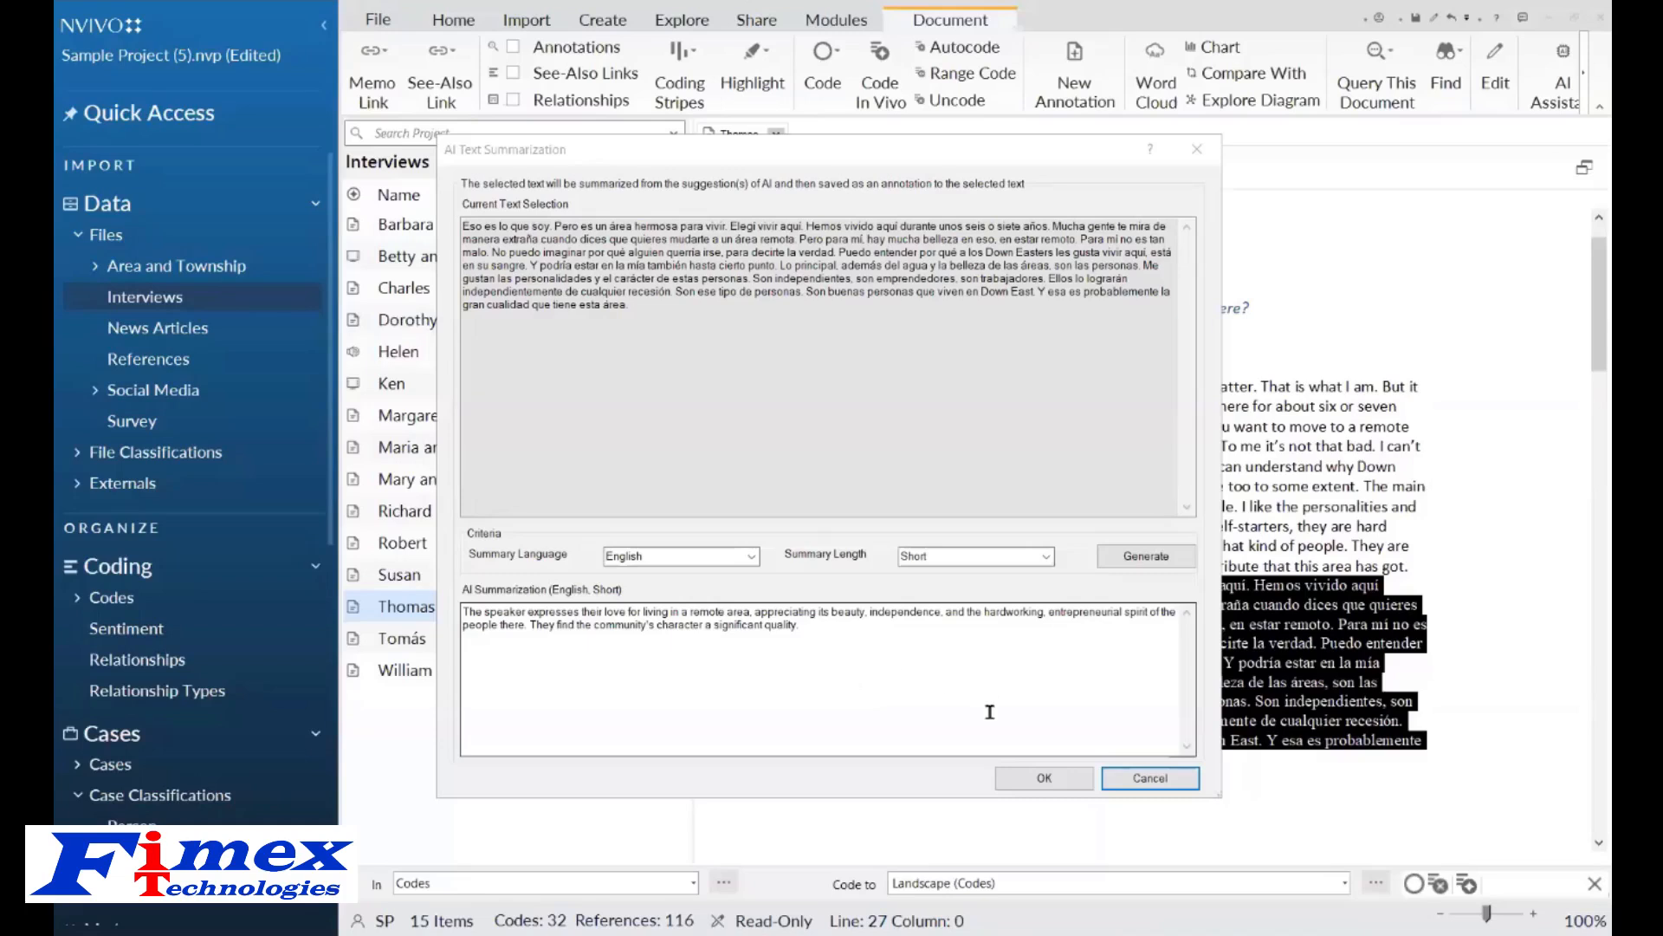
click(1049, 778)
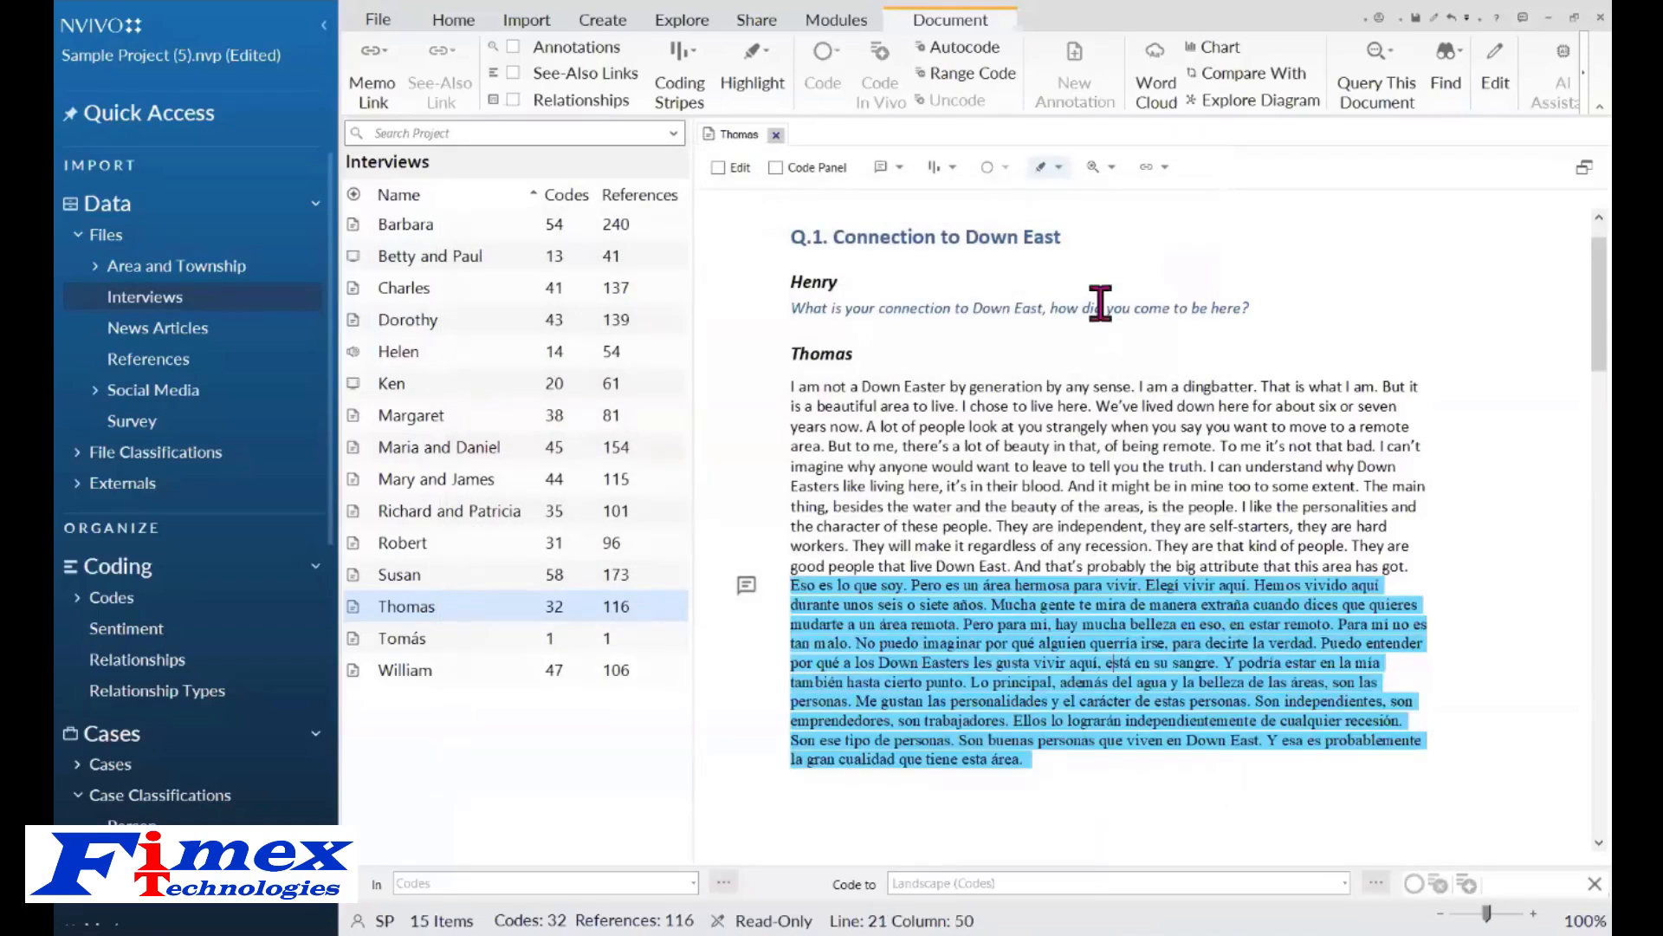
Show the annotations pane below the Thomas interview.
scroll(997, 260, up, 1)
click(900, 167)
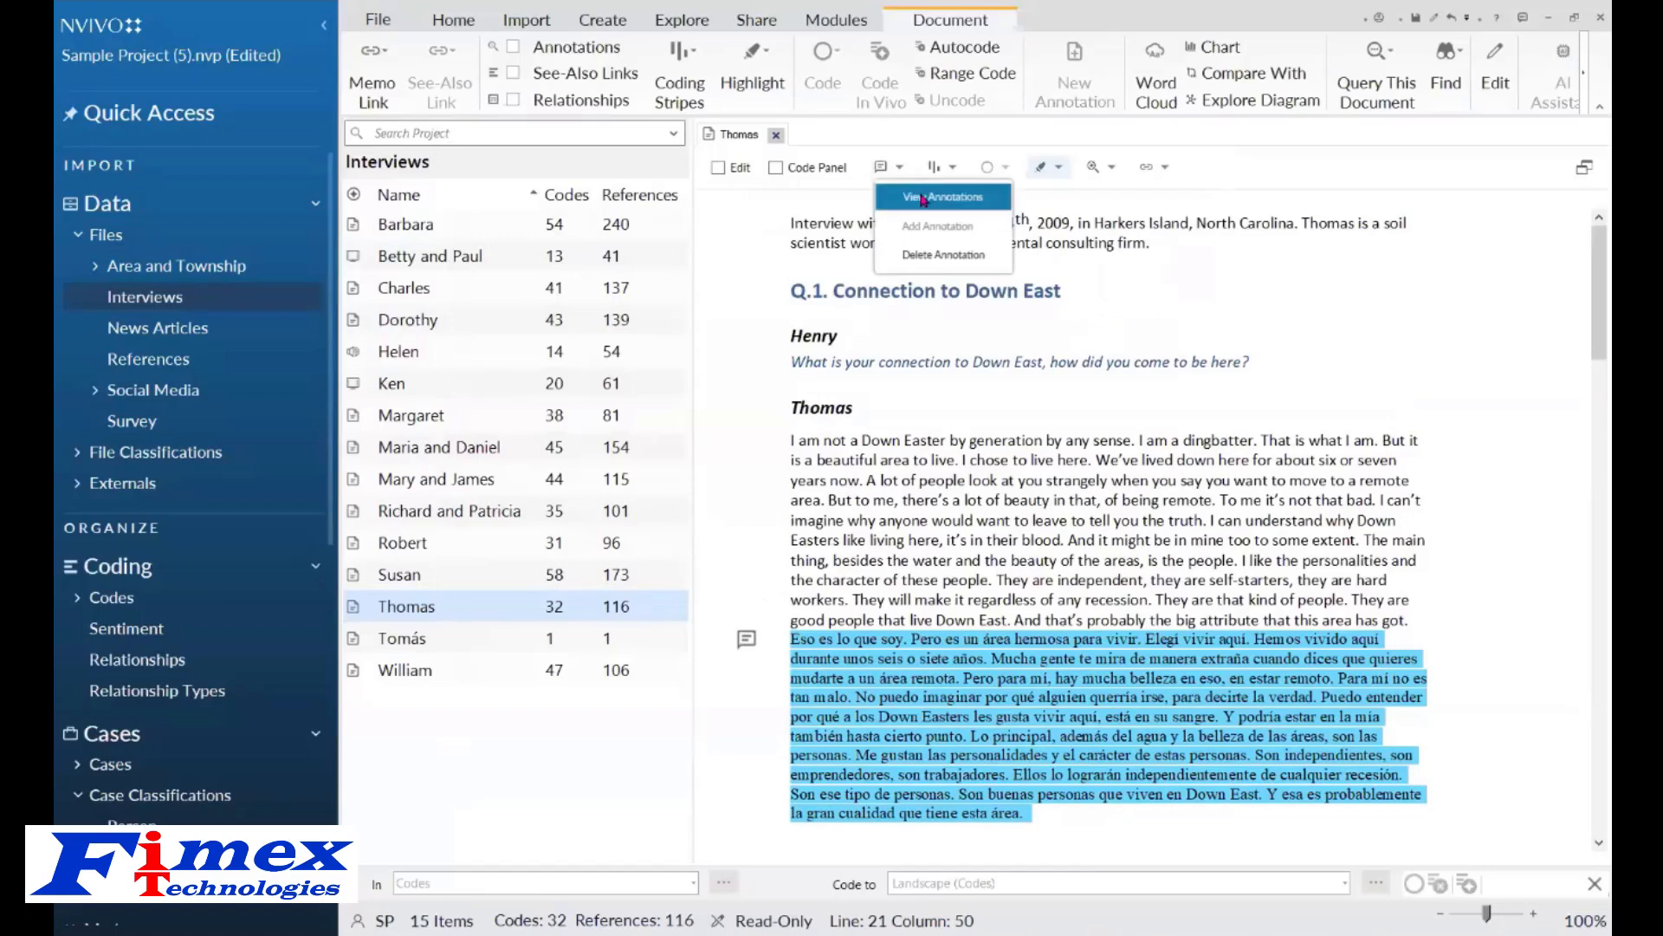
click(923, 197)
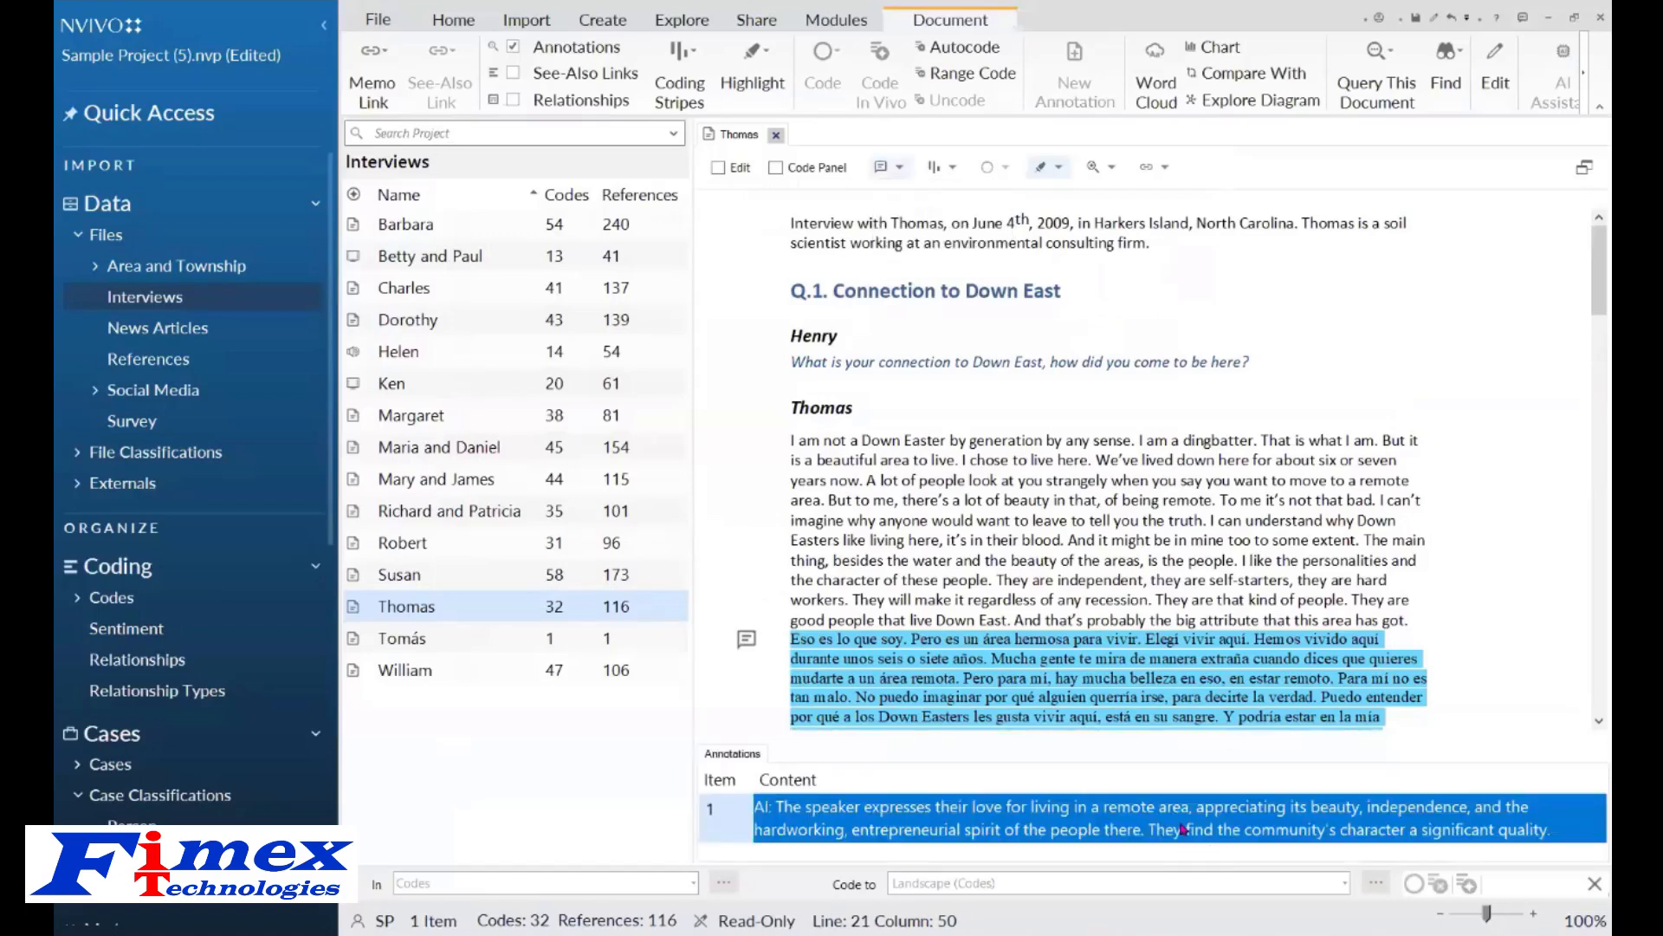
click(1126, 554)
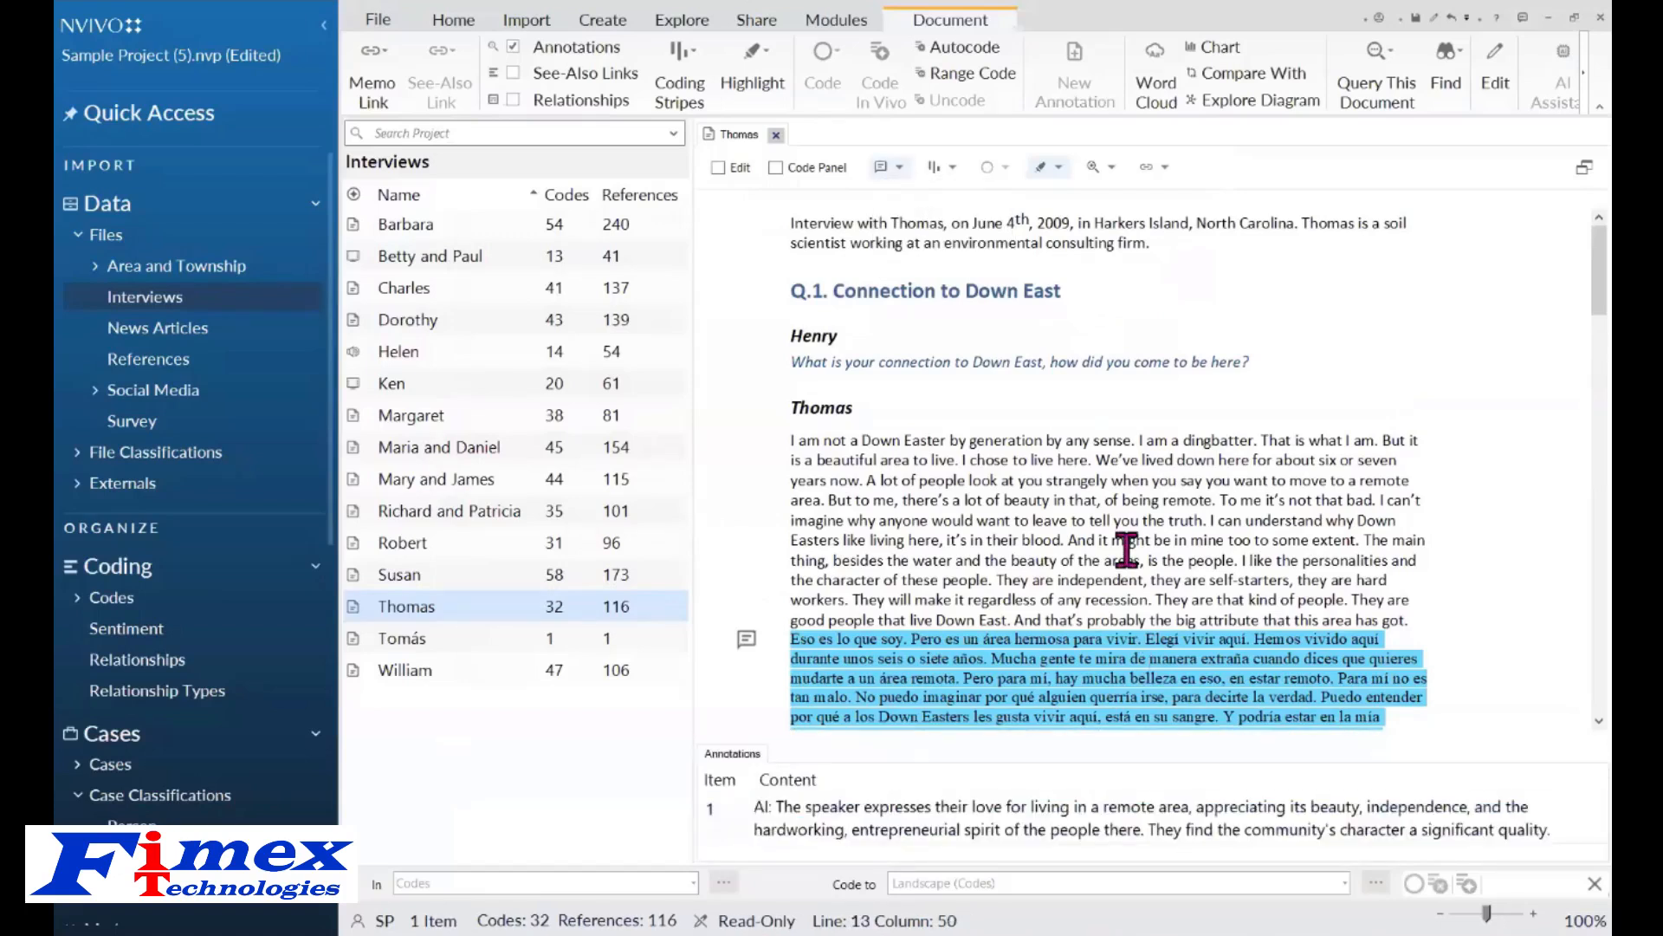
Close the Thomas interview and start a new Crosstab query.
click(777, 139)
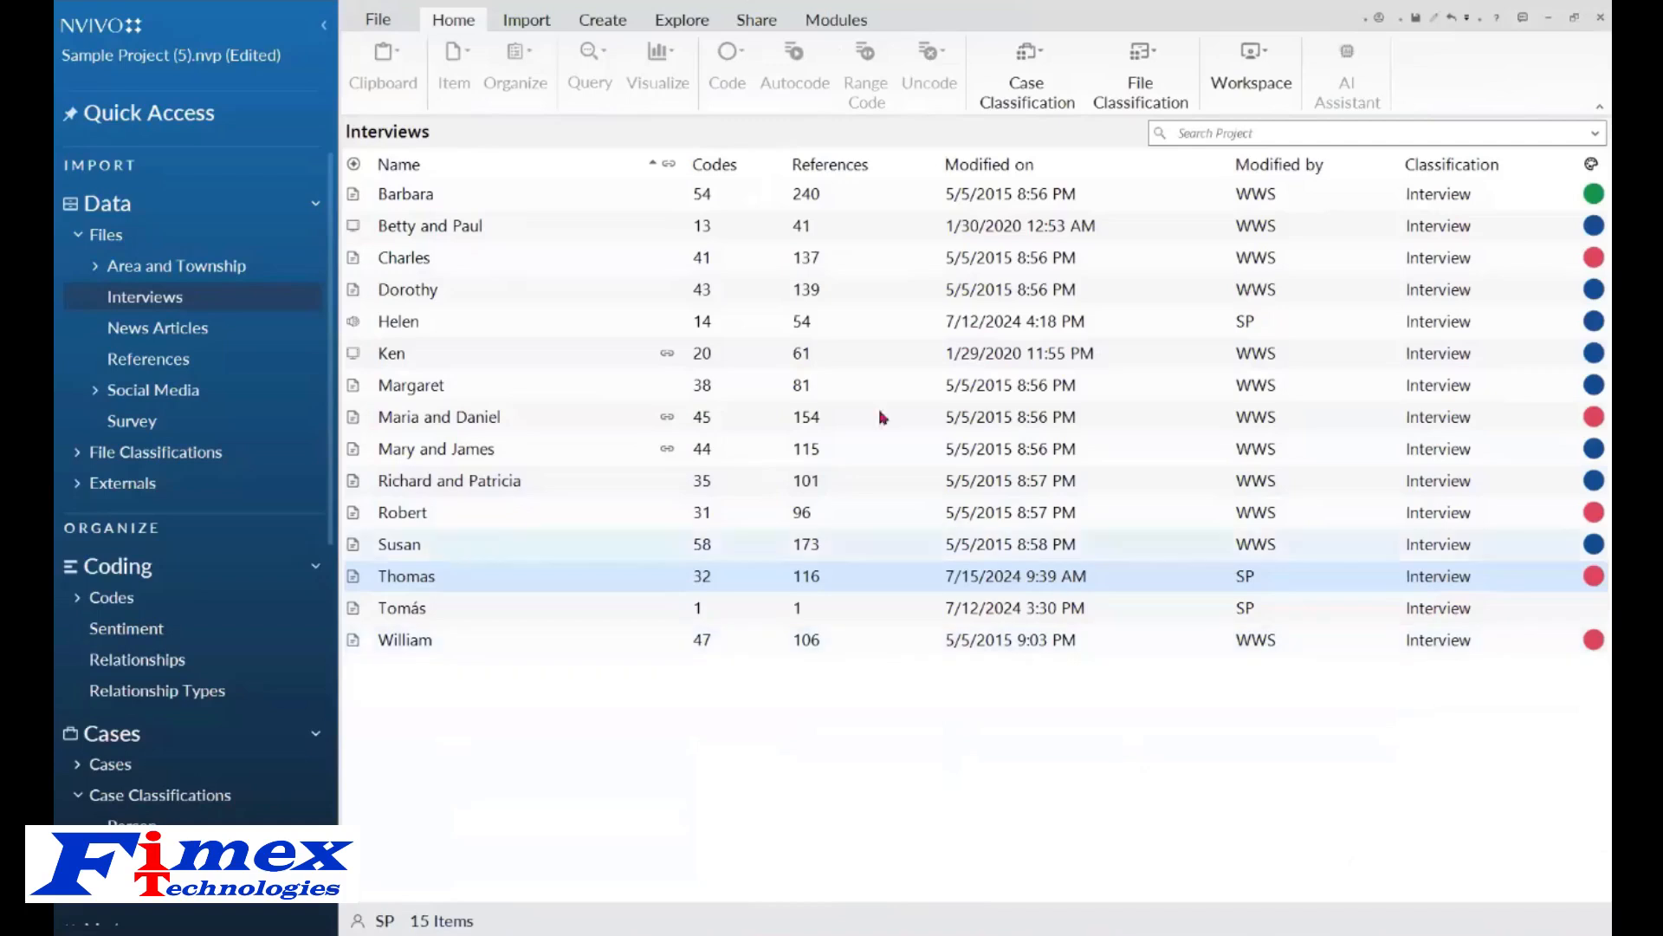
click(689, 26)
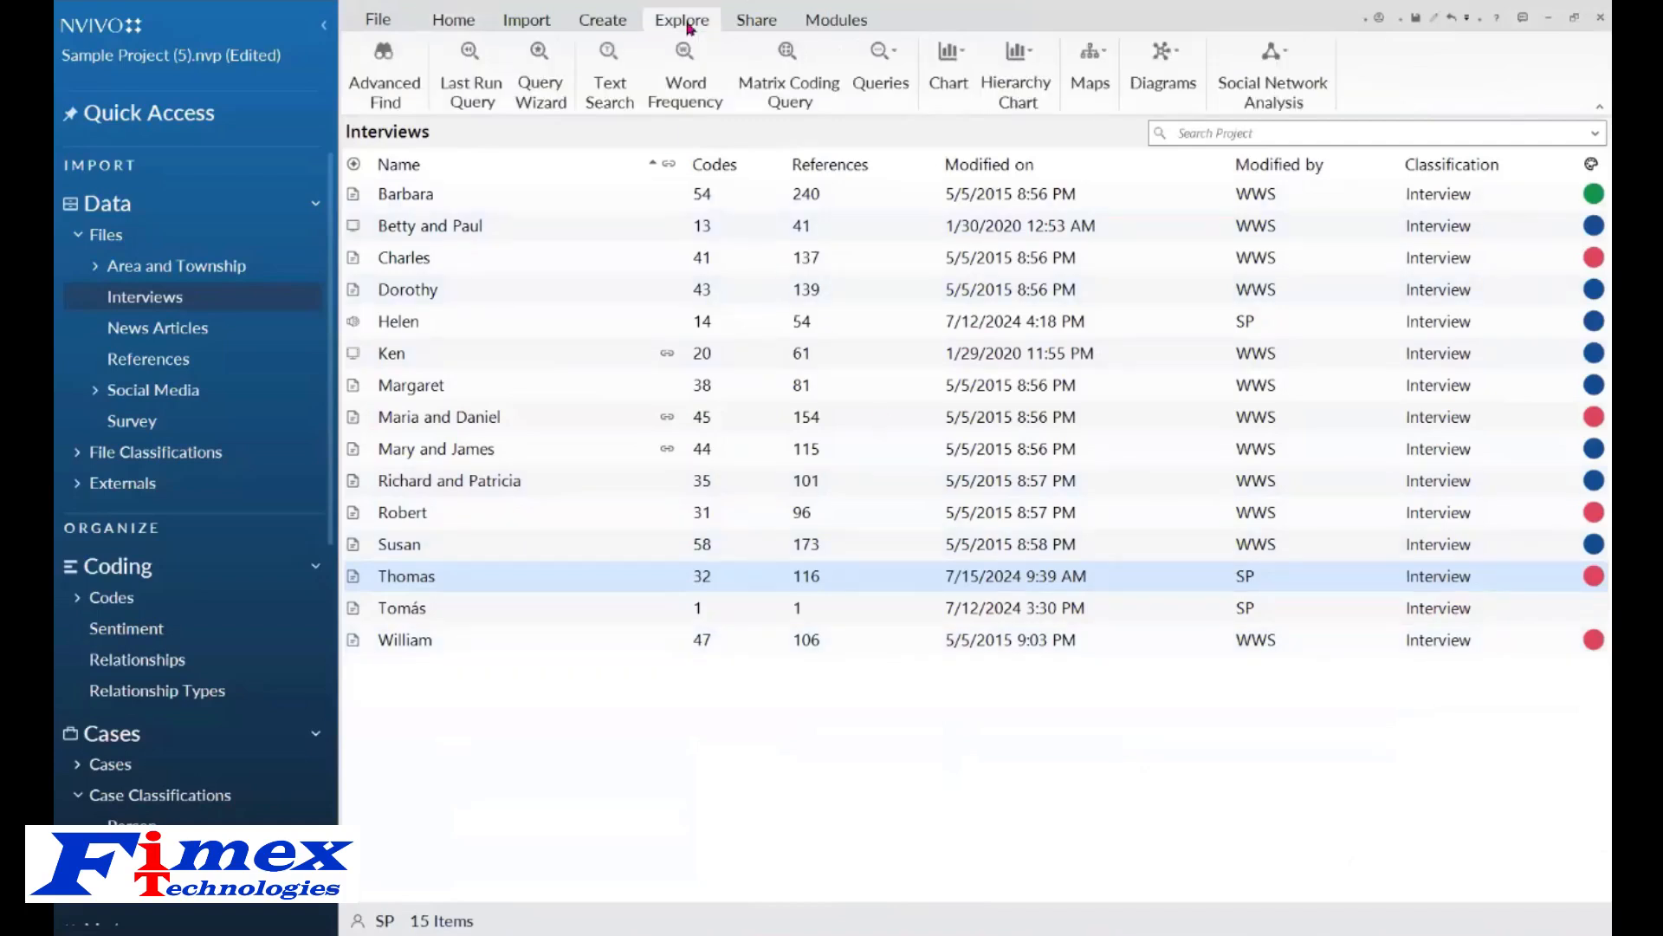
click(877, 74)
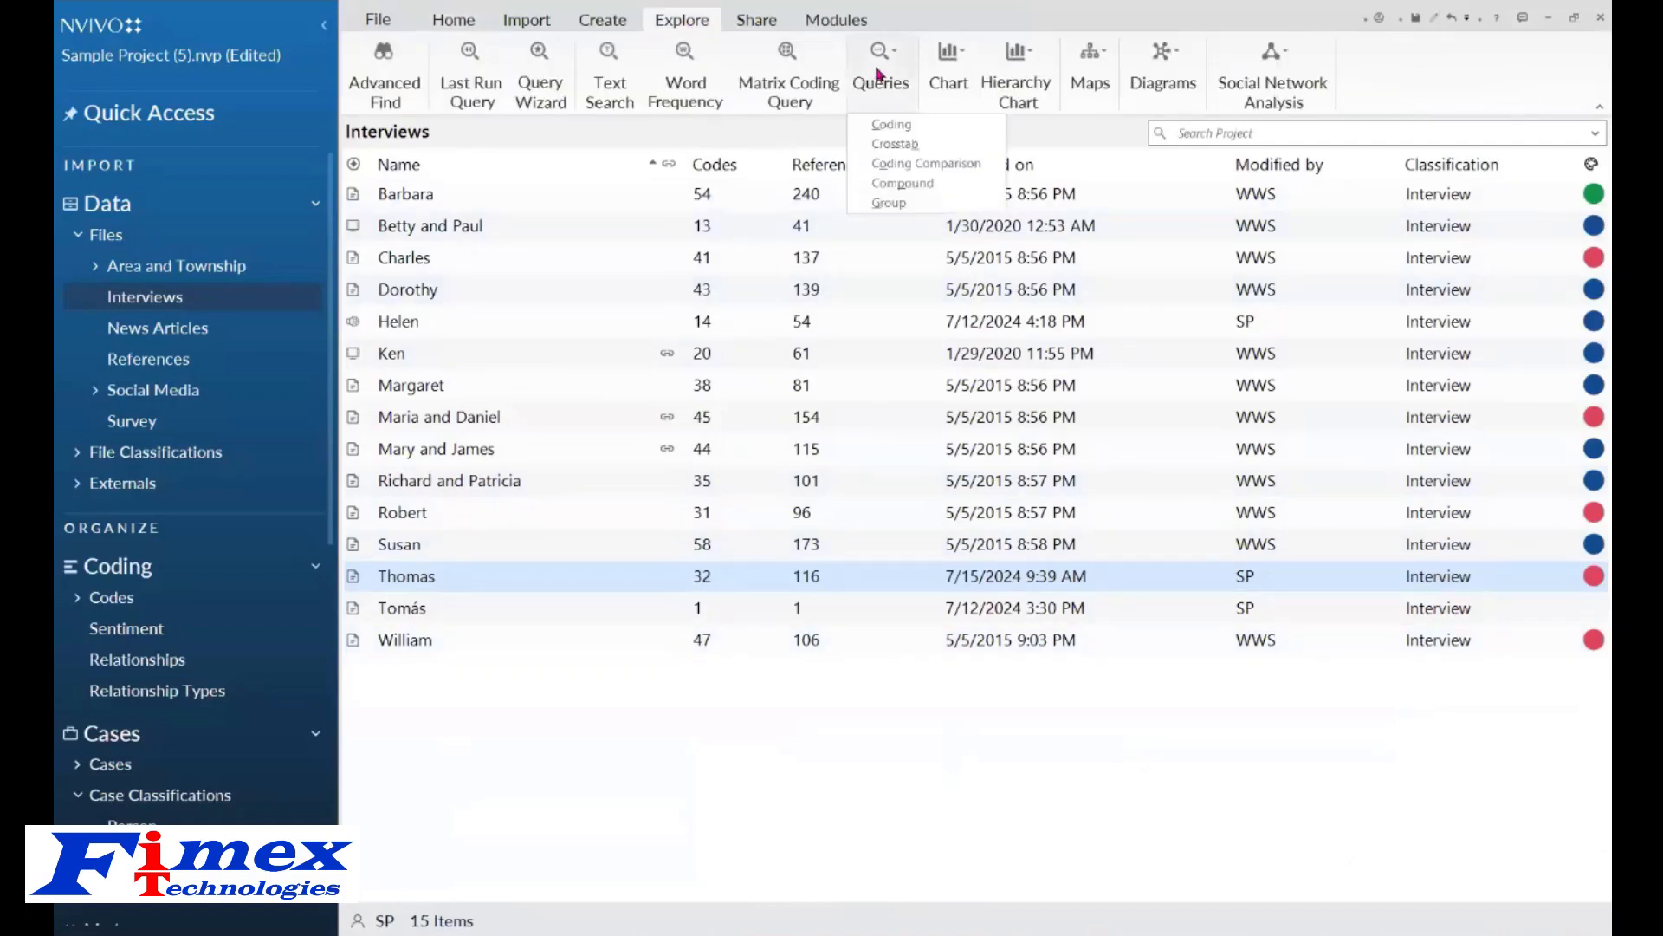
click(896, 144)
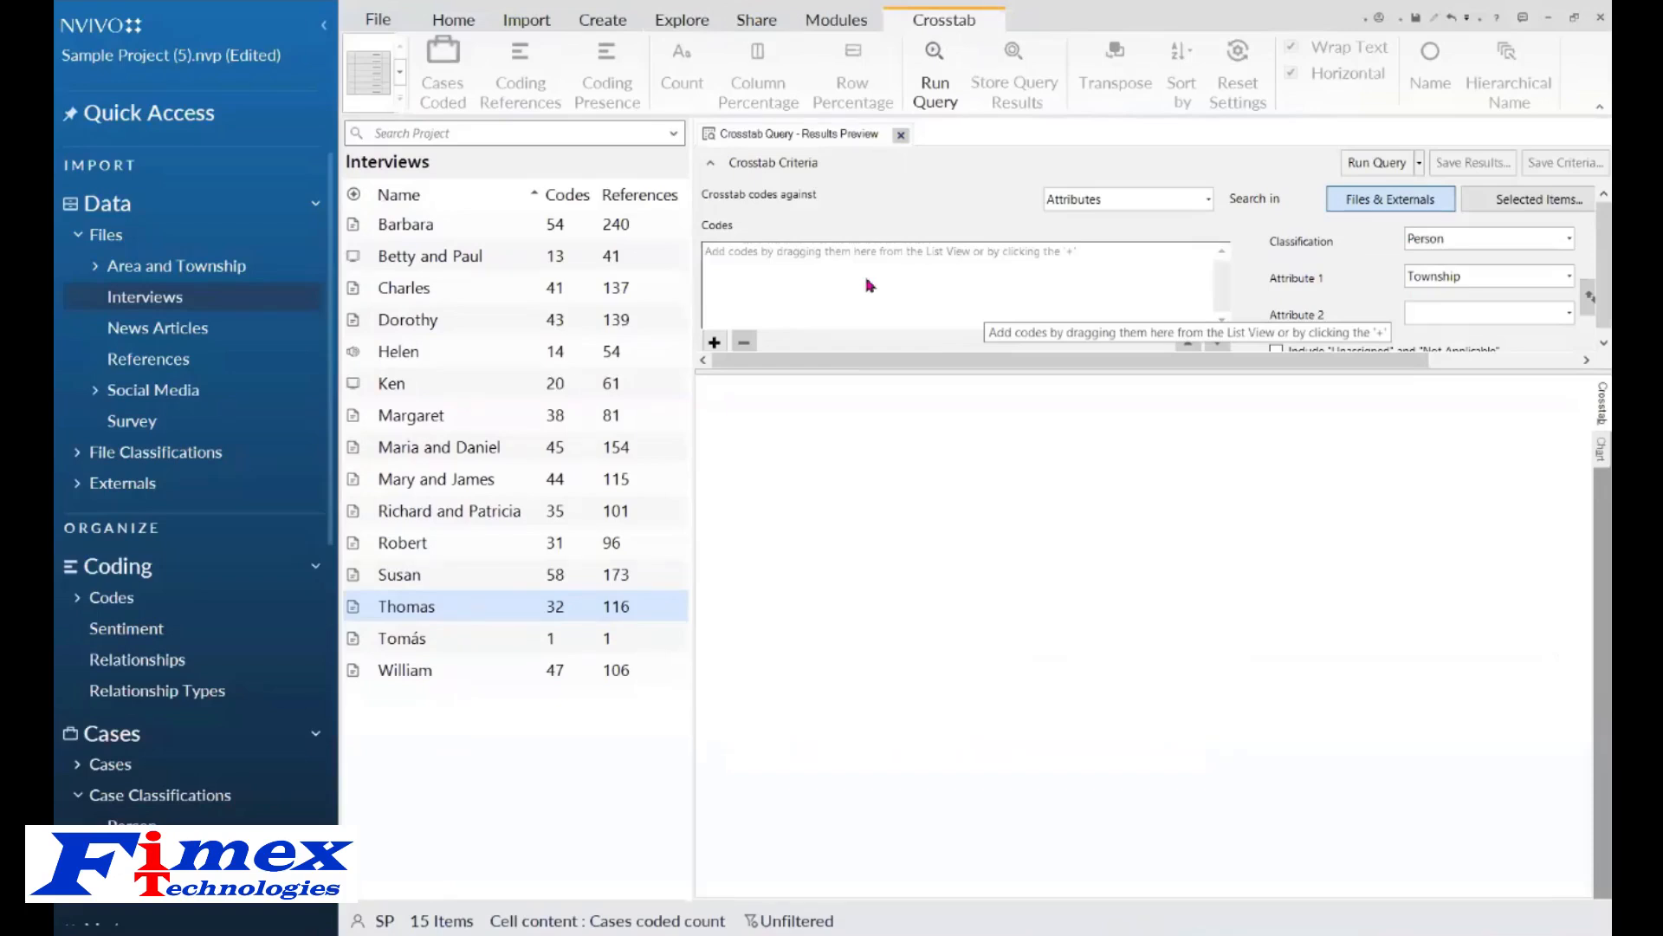
Add the Water Quality code and its six child codes to the crosstab's codes list.
click(714, 342)
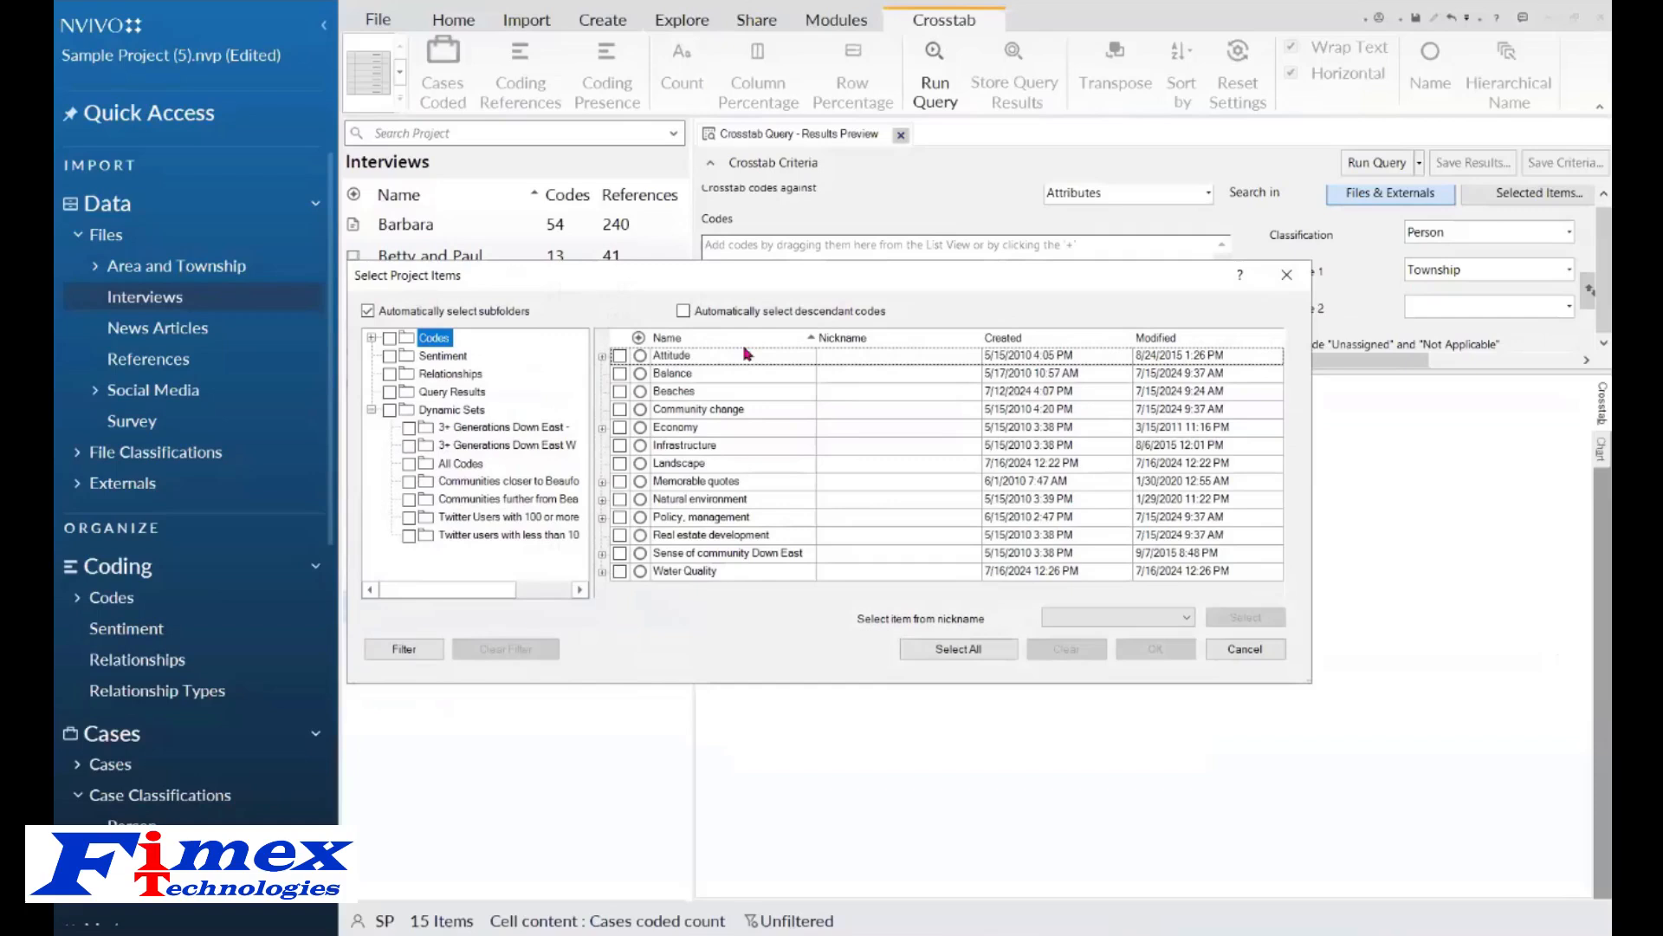
click(603, 572)
click(620, 555)
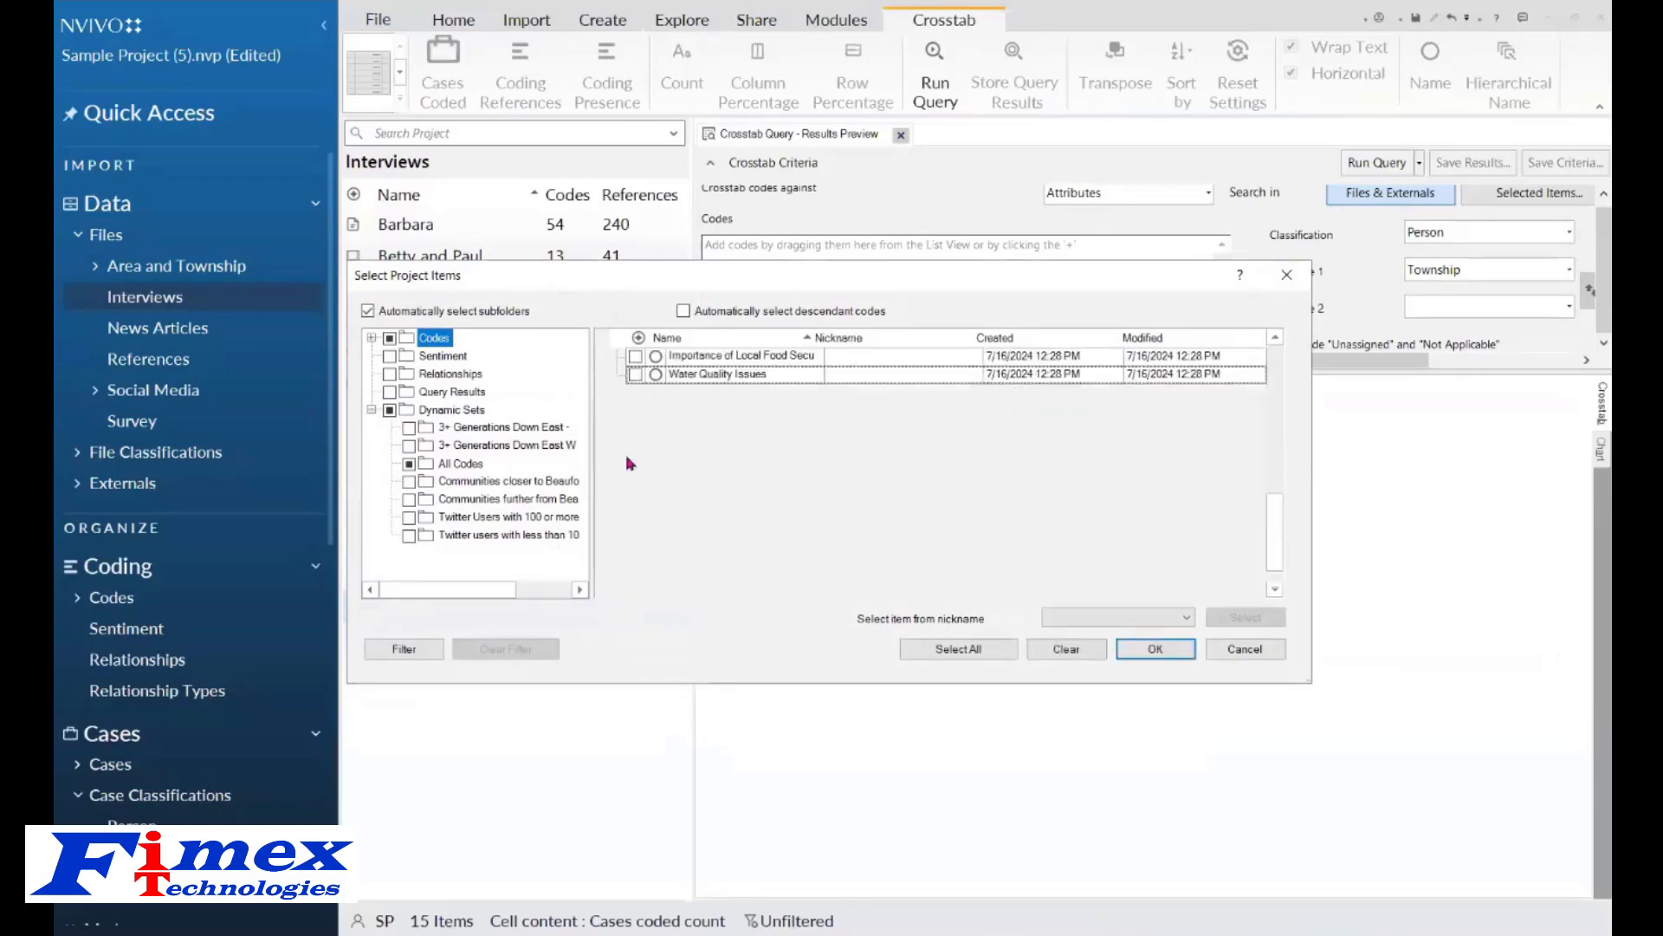
drag(1274, 543, 1285, 480)
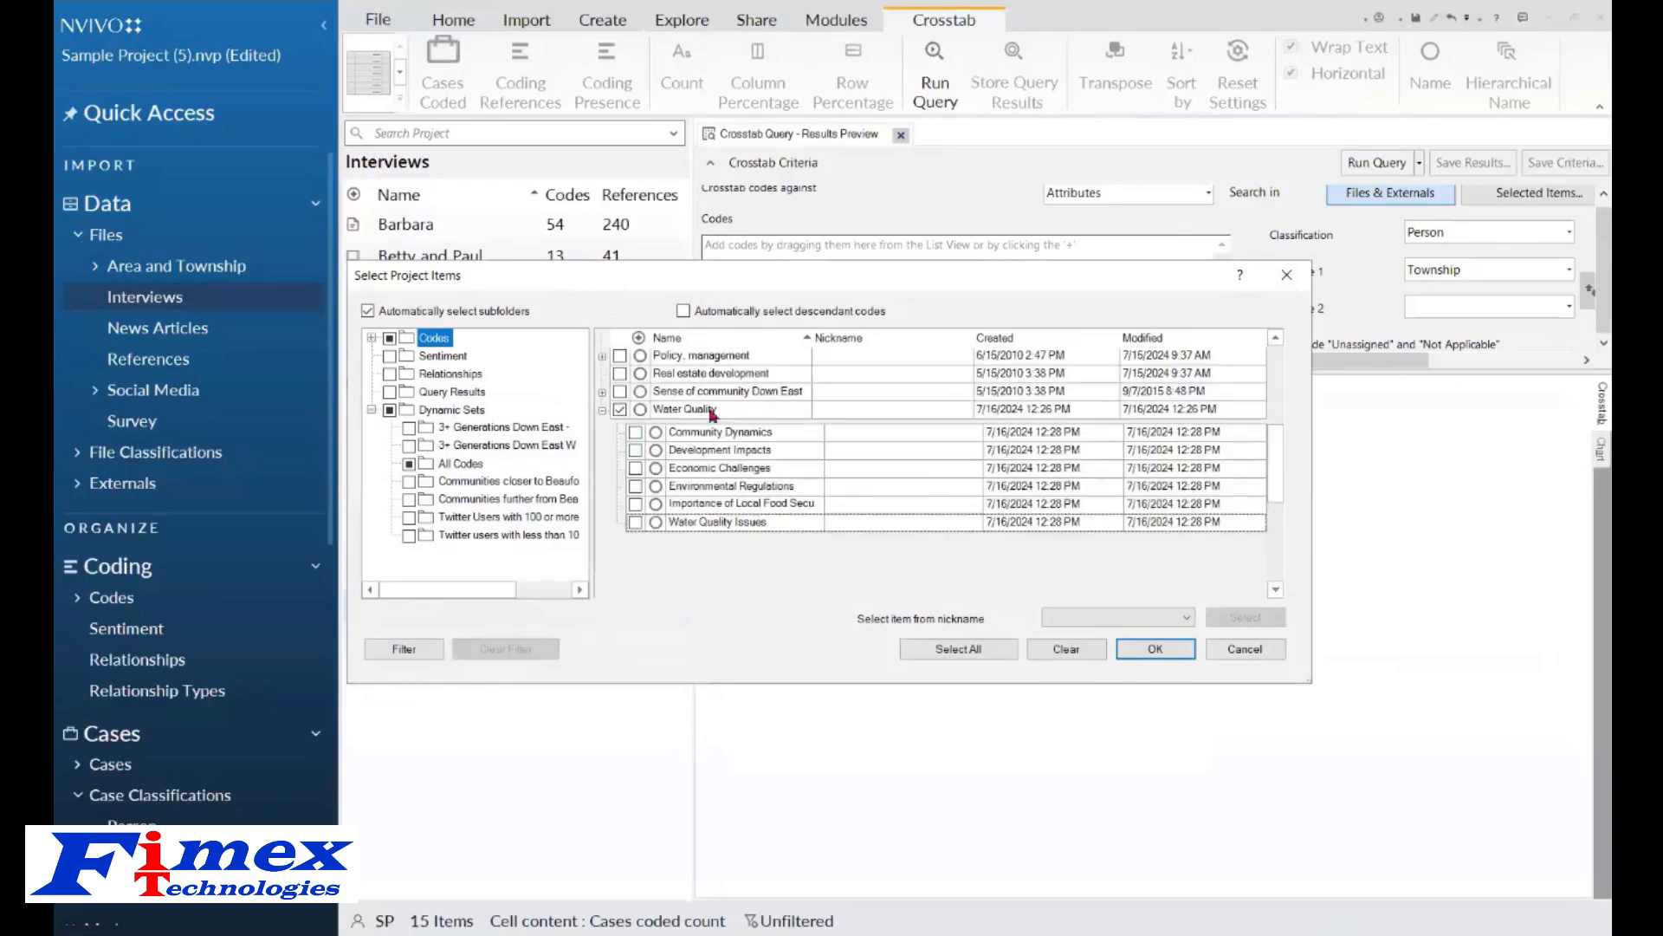
click(635, 432)
click(635, 451)
click(635, 468)
click(635, 486)
click(635, 504)
click(635, 521)
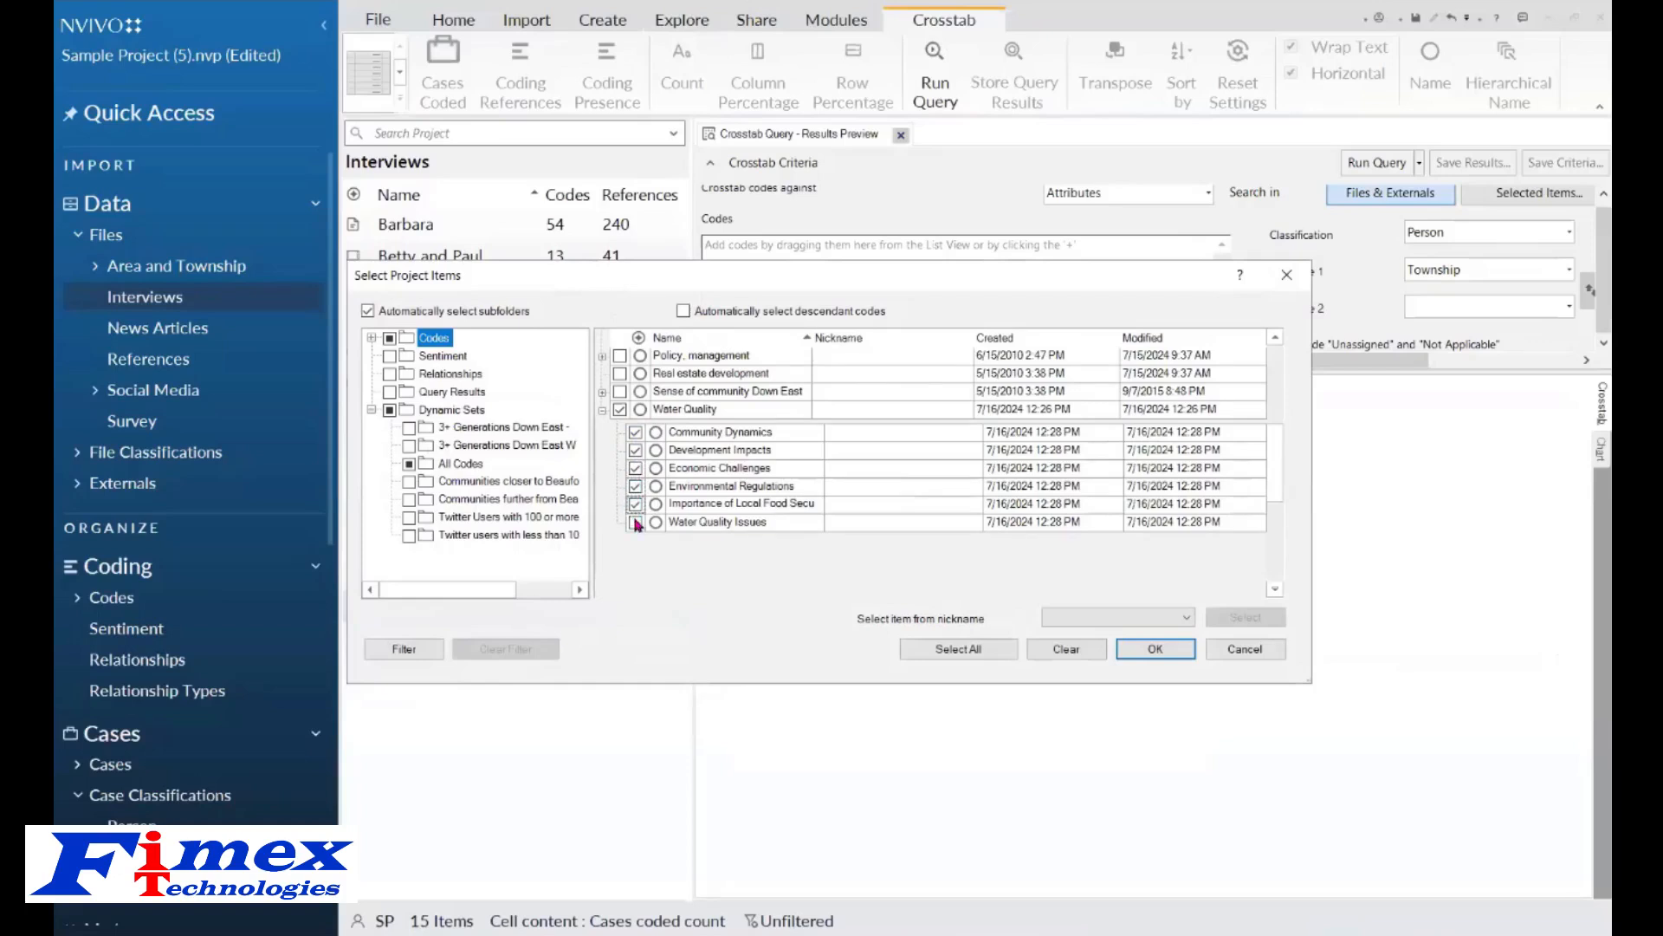
click(1119, 656)
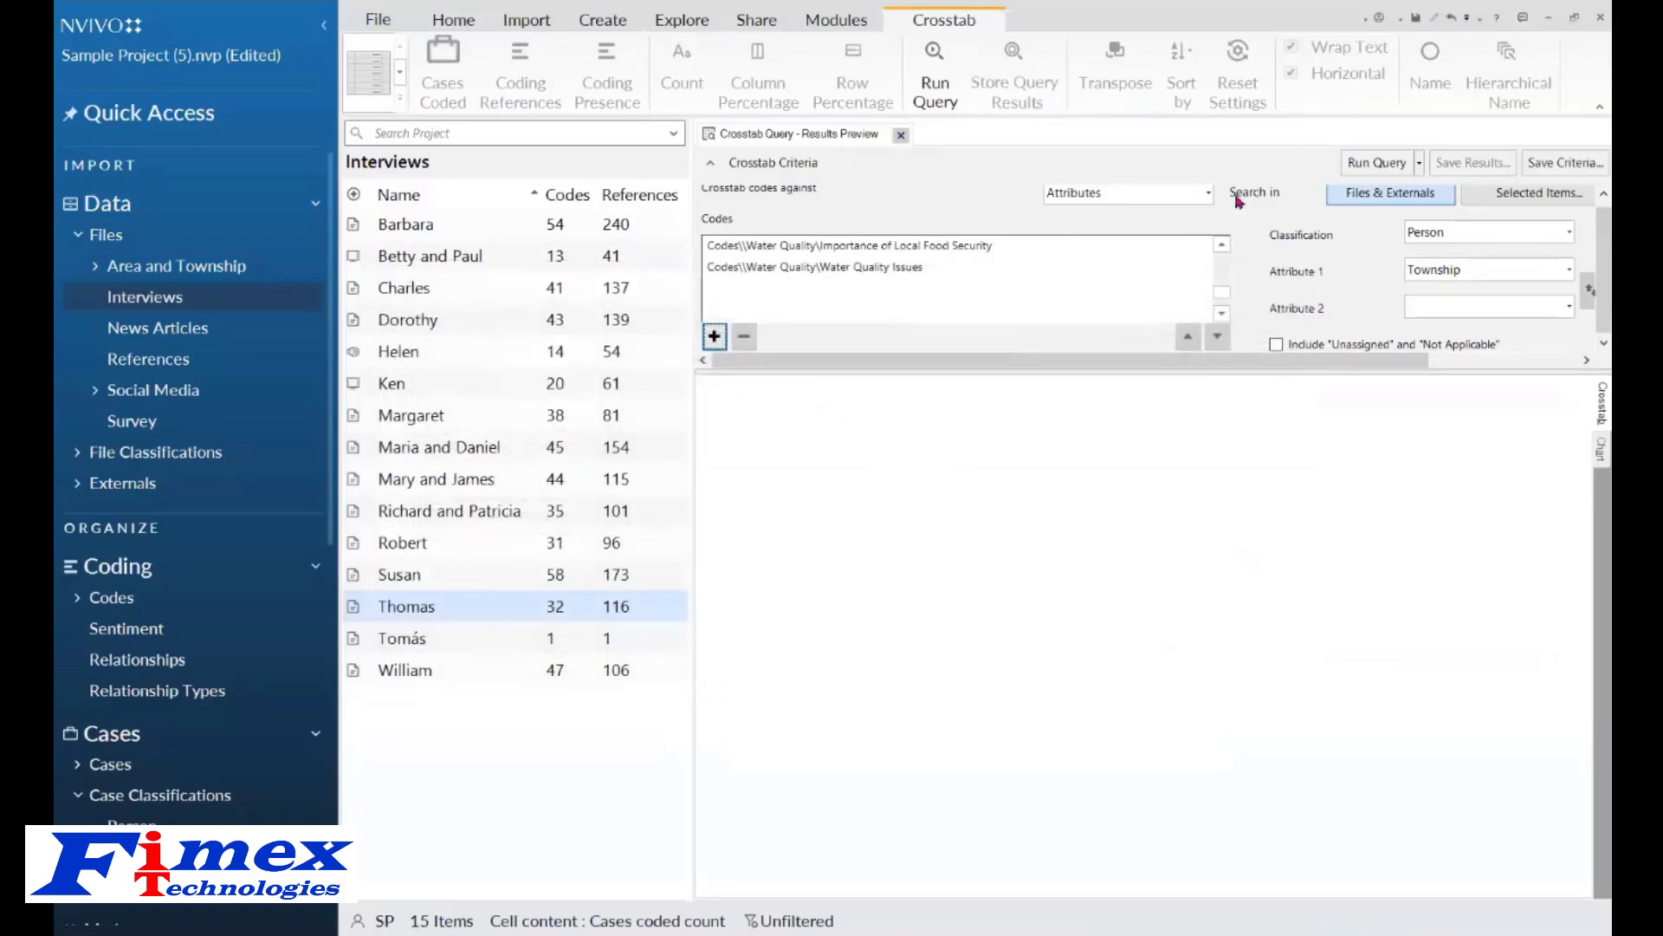
Set Attribute 1 to Community and run the crosstab query.
click(1569, 271)
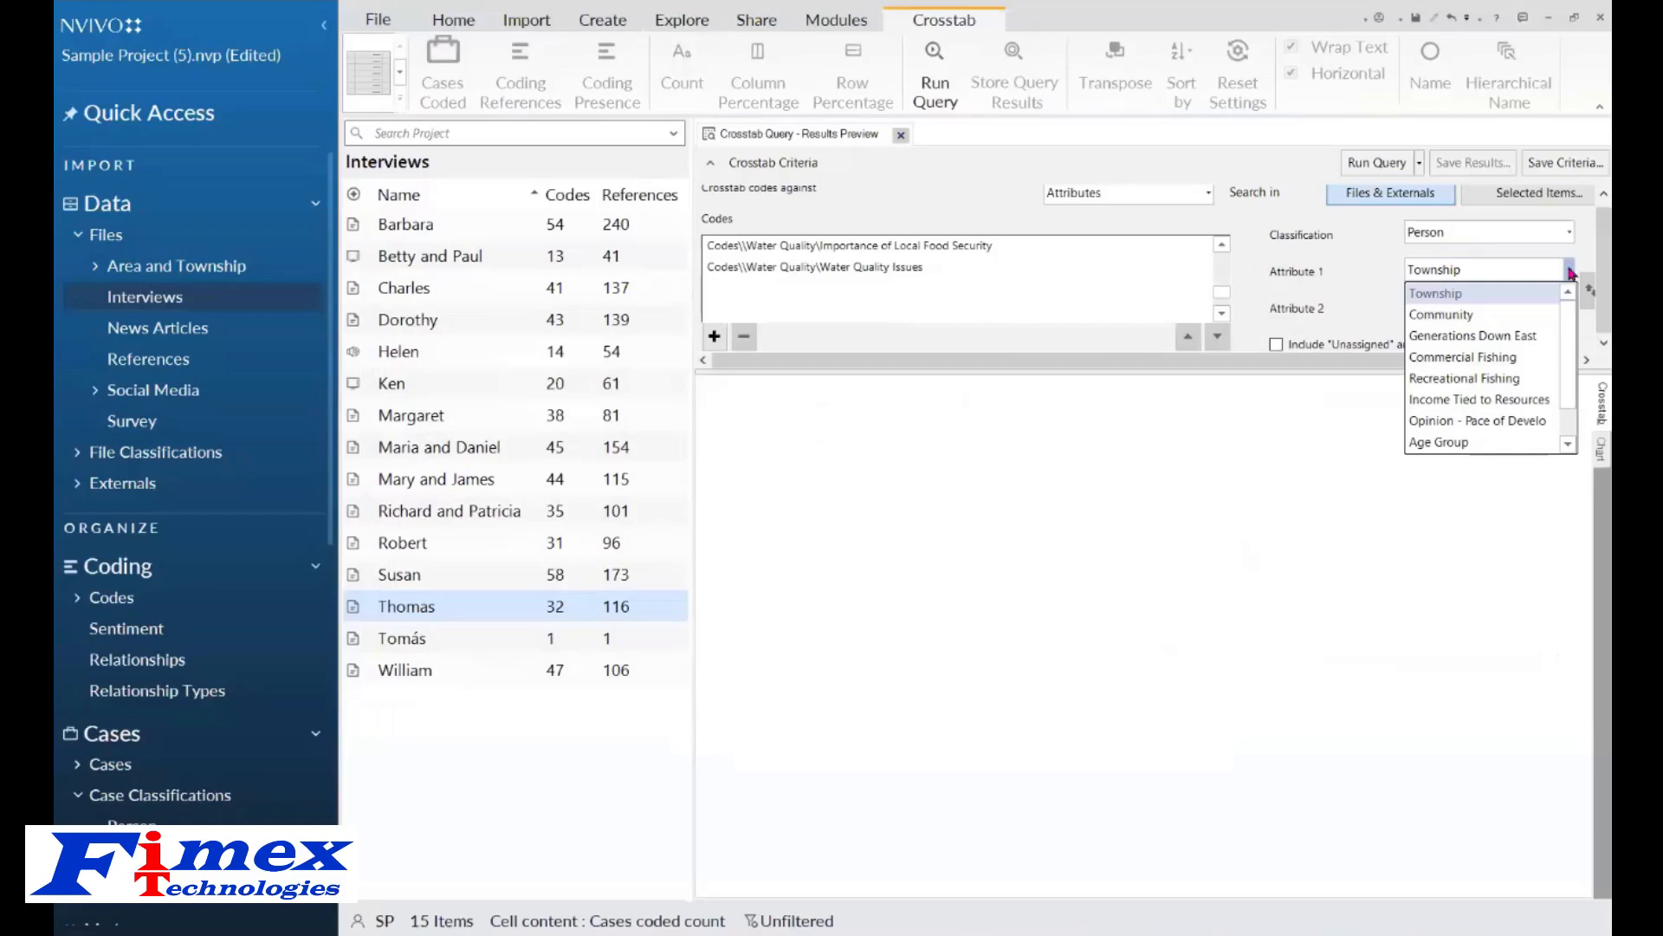
click(1495, 315)
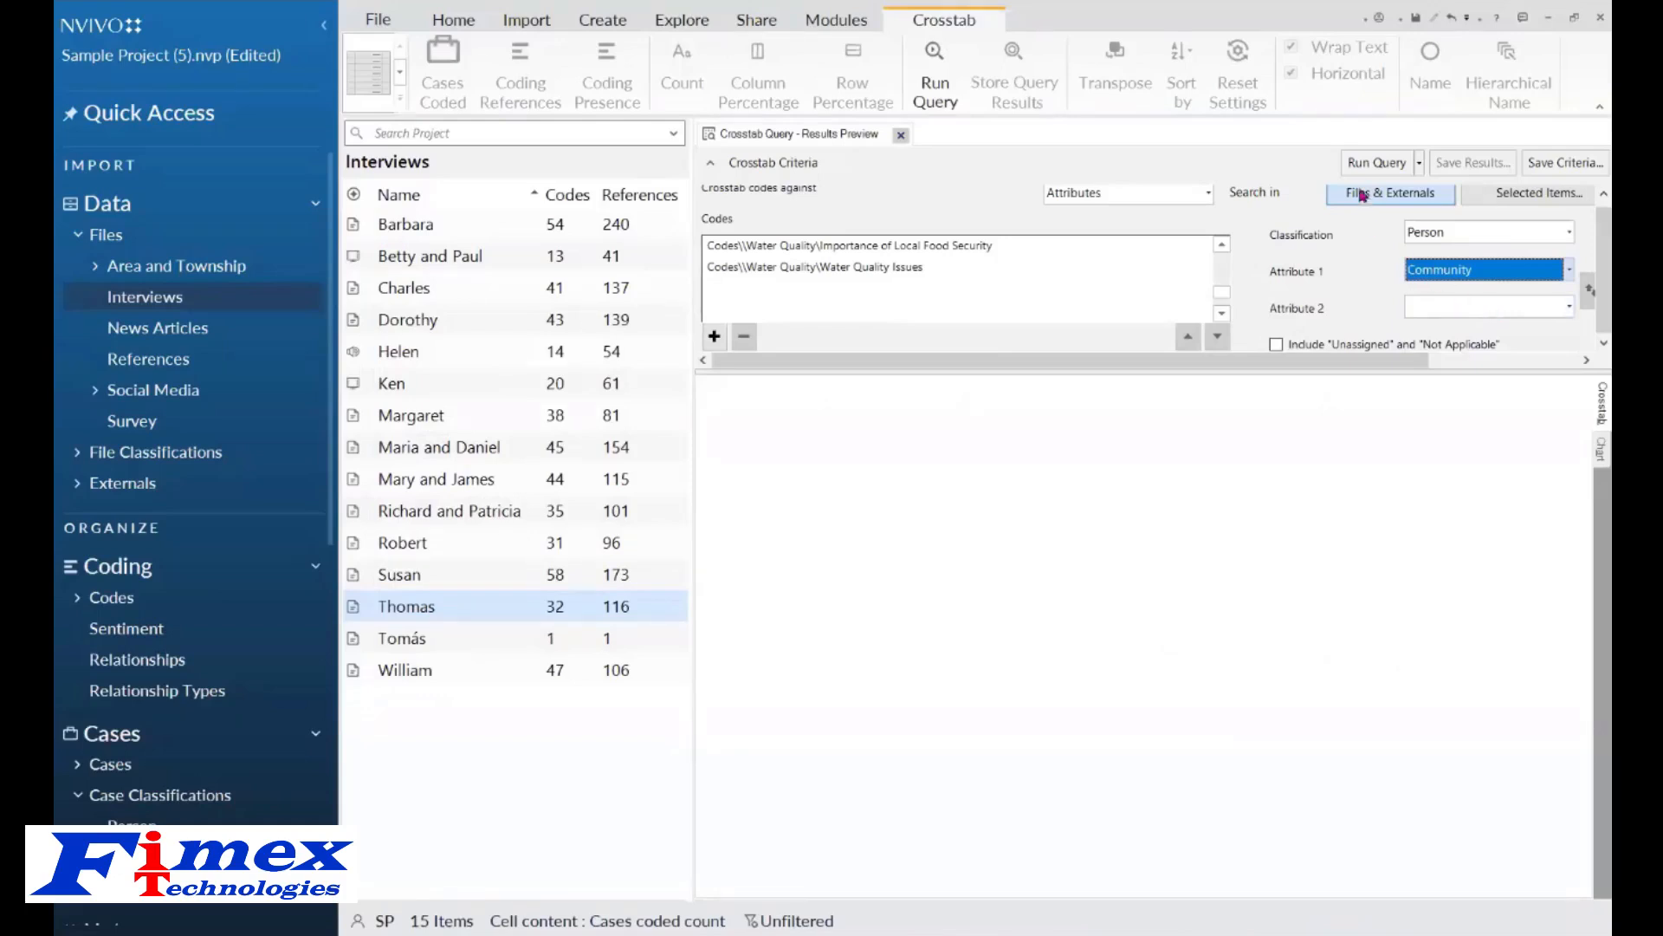
click(1373, 162)
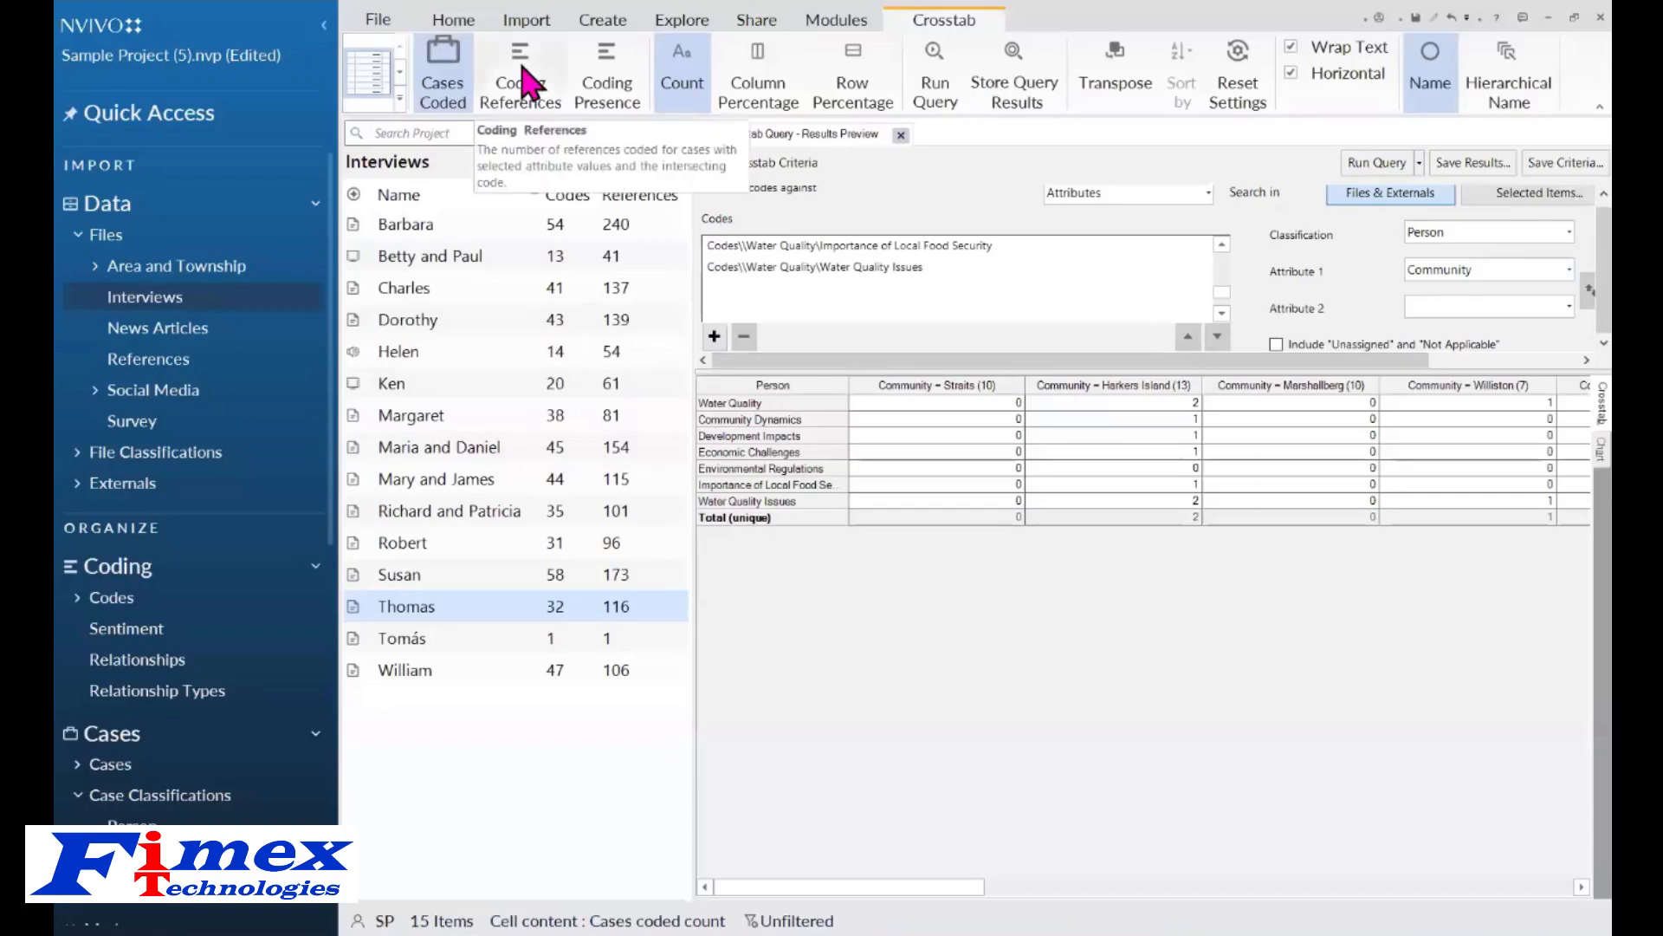
Show coding reference counts in the crosstab cells and apply cell shading.
click(523, 69)
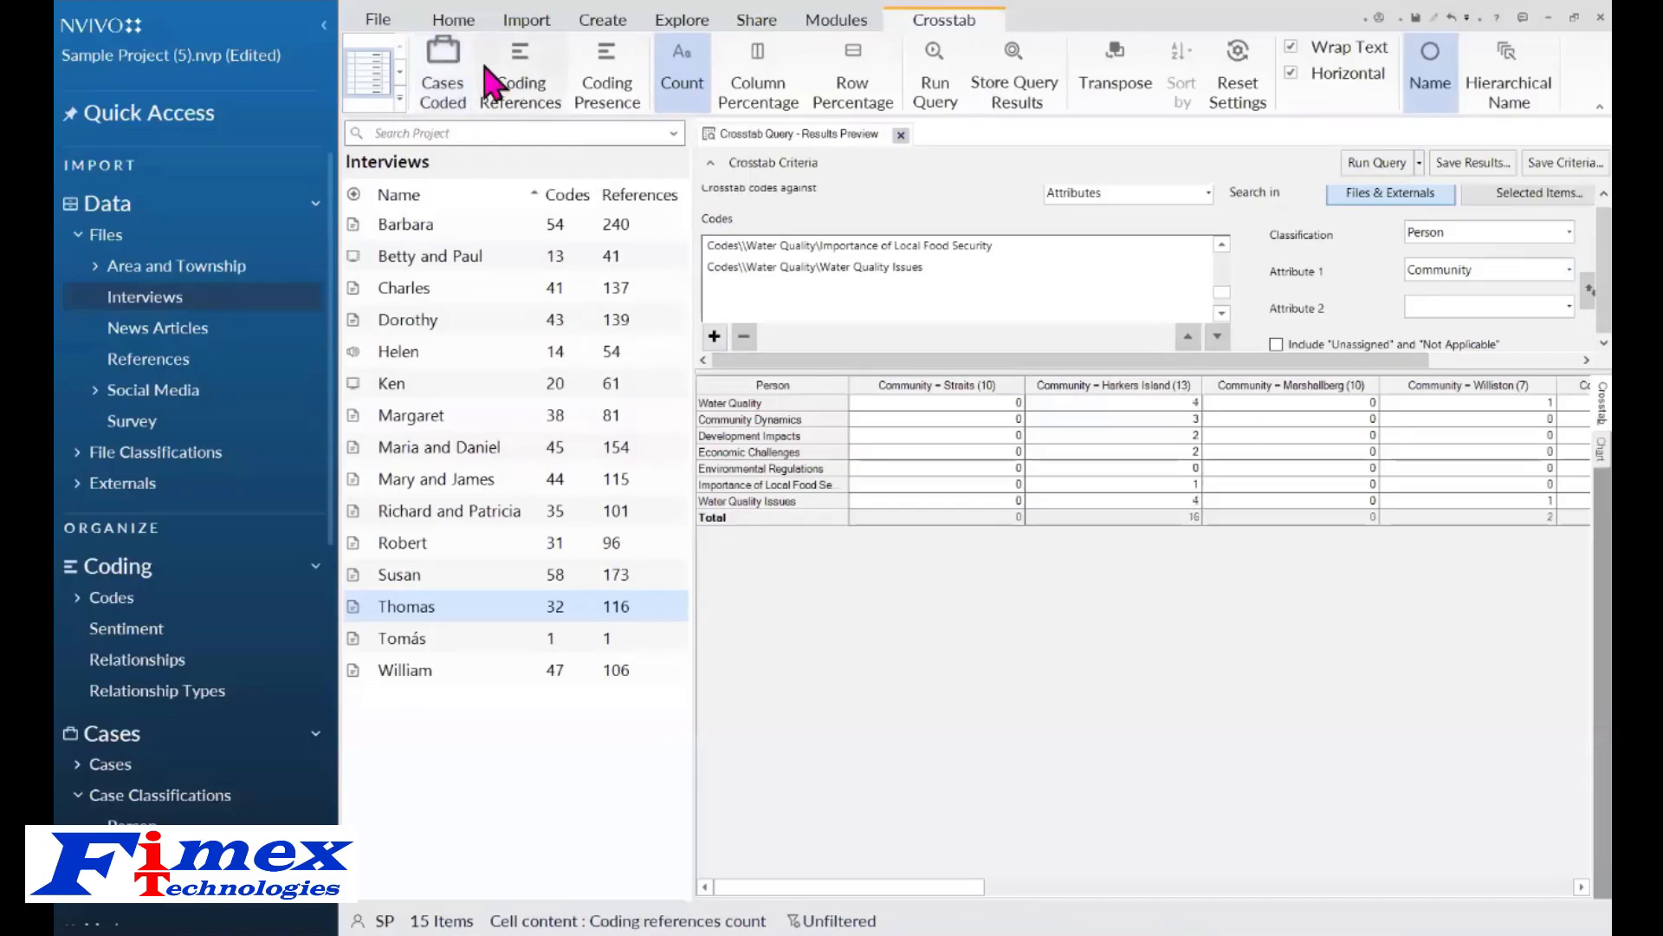
click(378, 87)
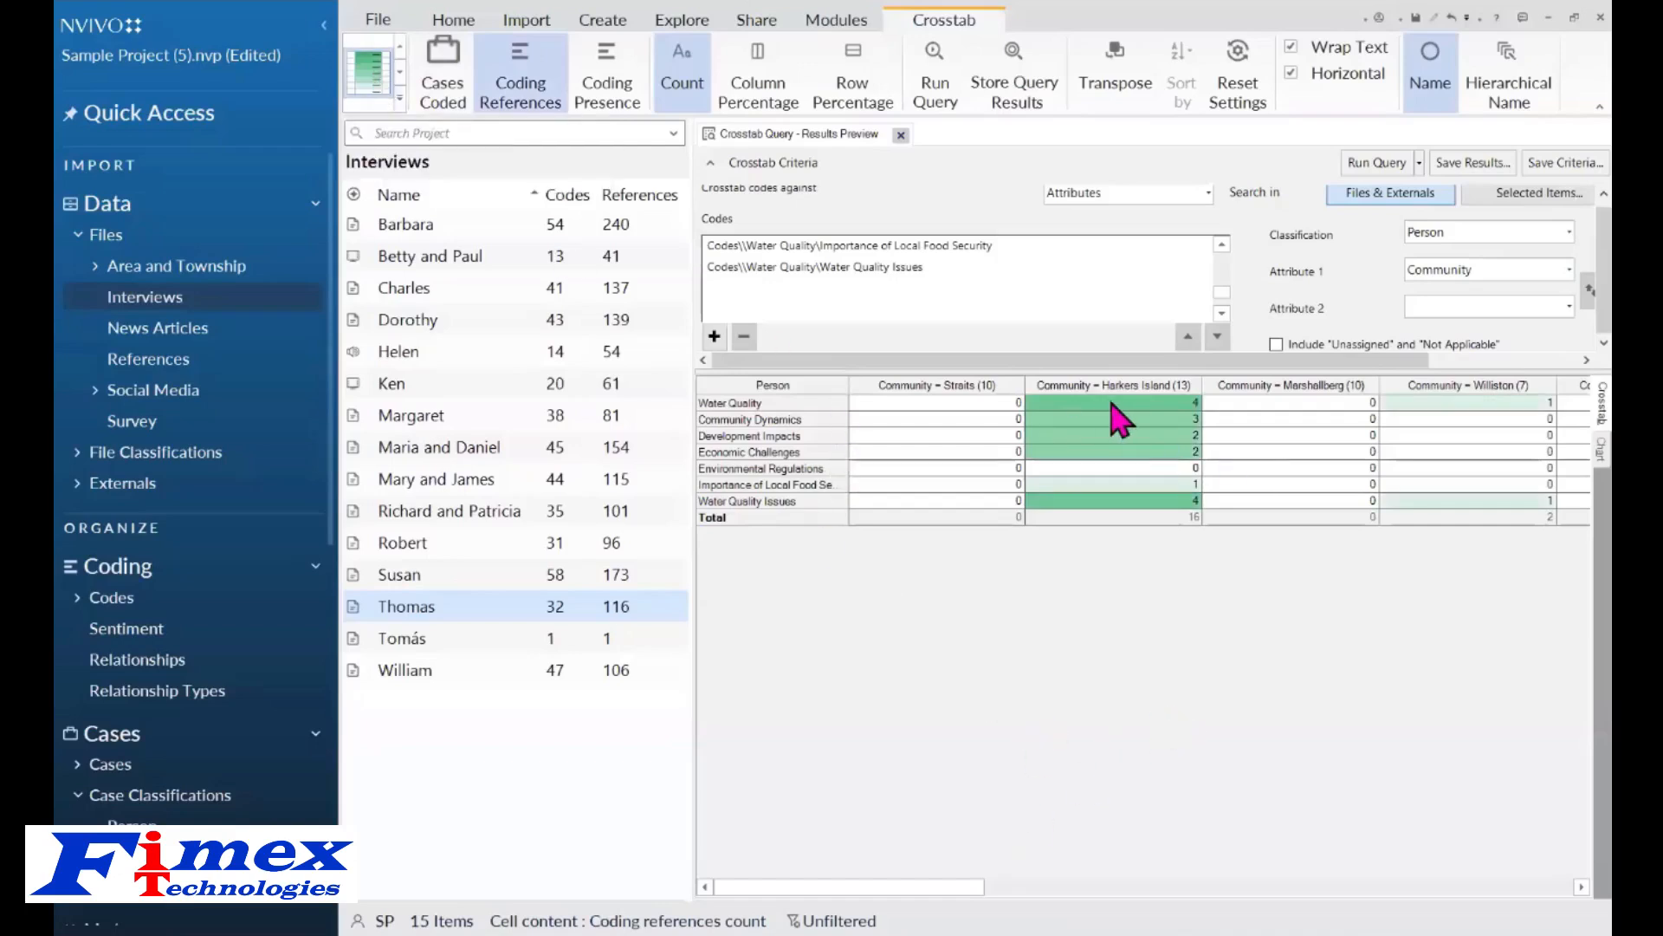
Scroll across the crosstab results and inspect the cell options menu without changing anything.
click(903, 890)
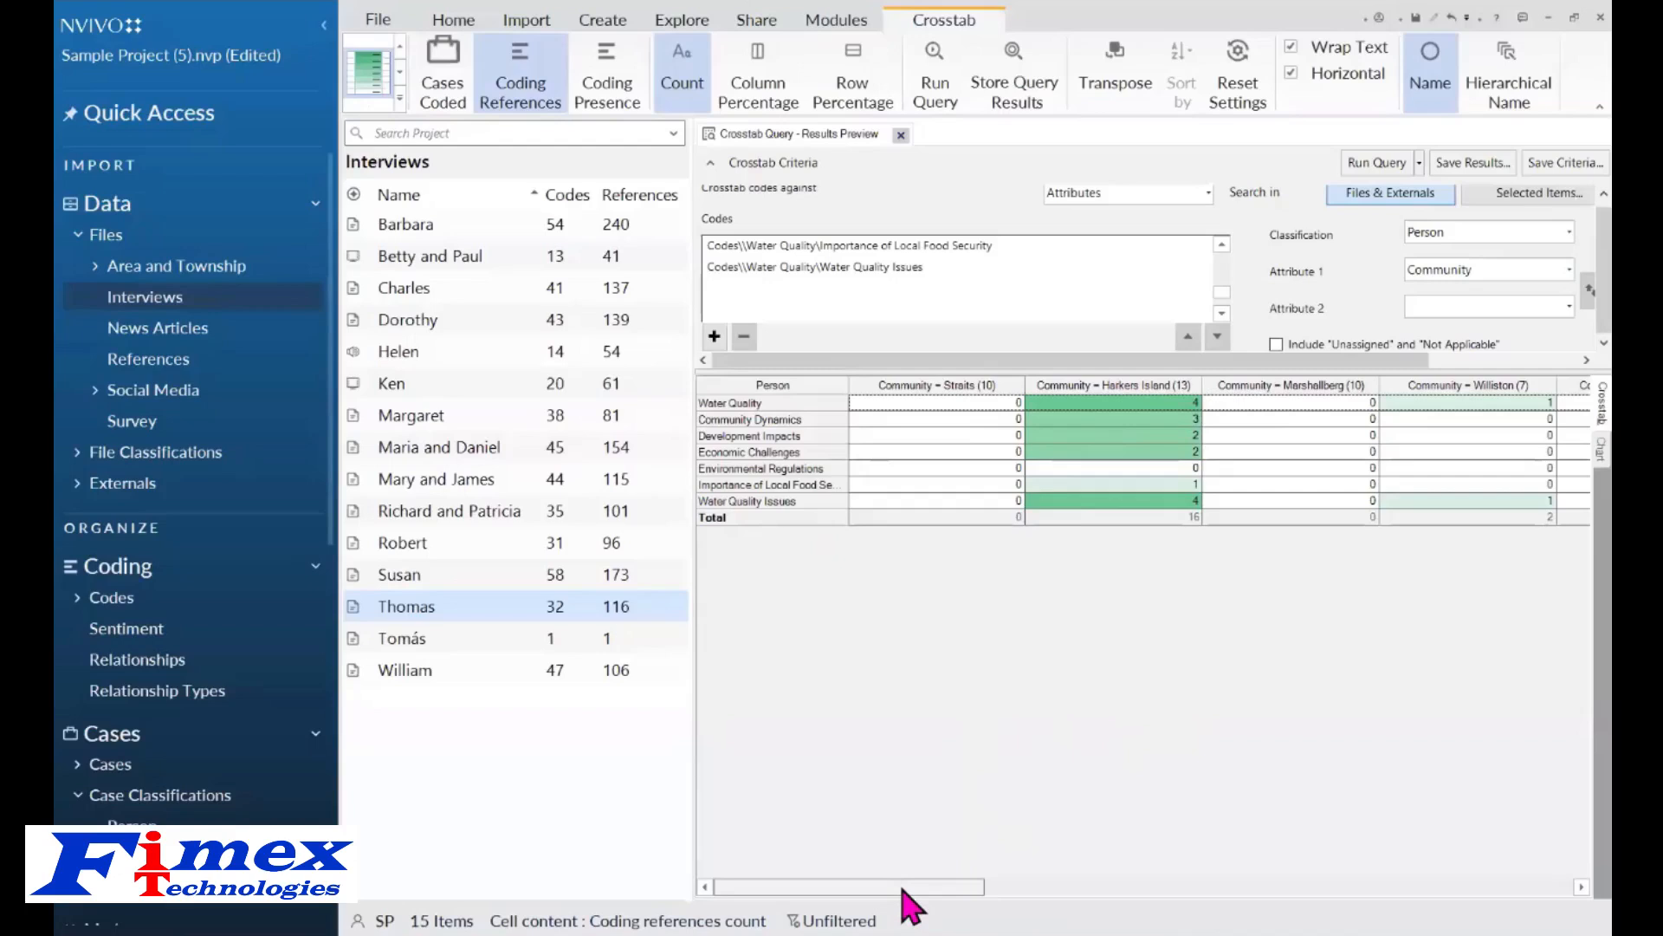
drag(902, 890, 850, 910)
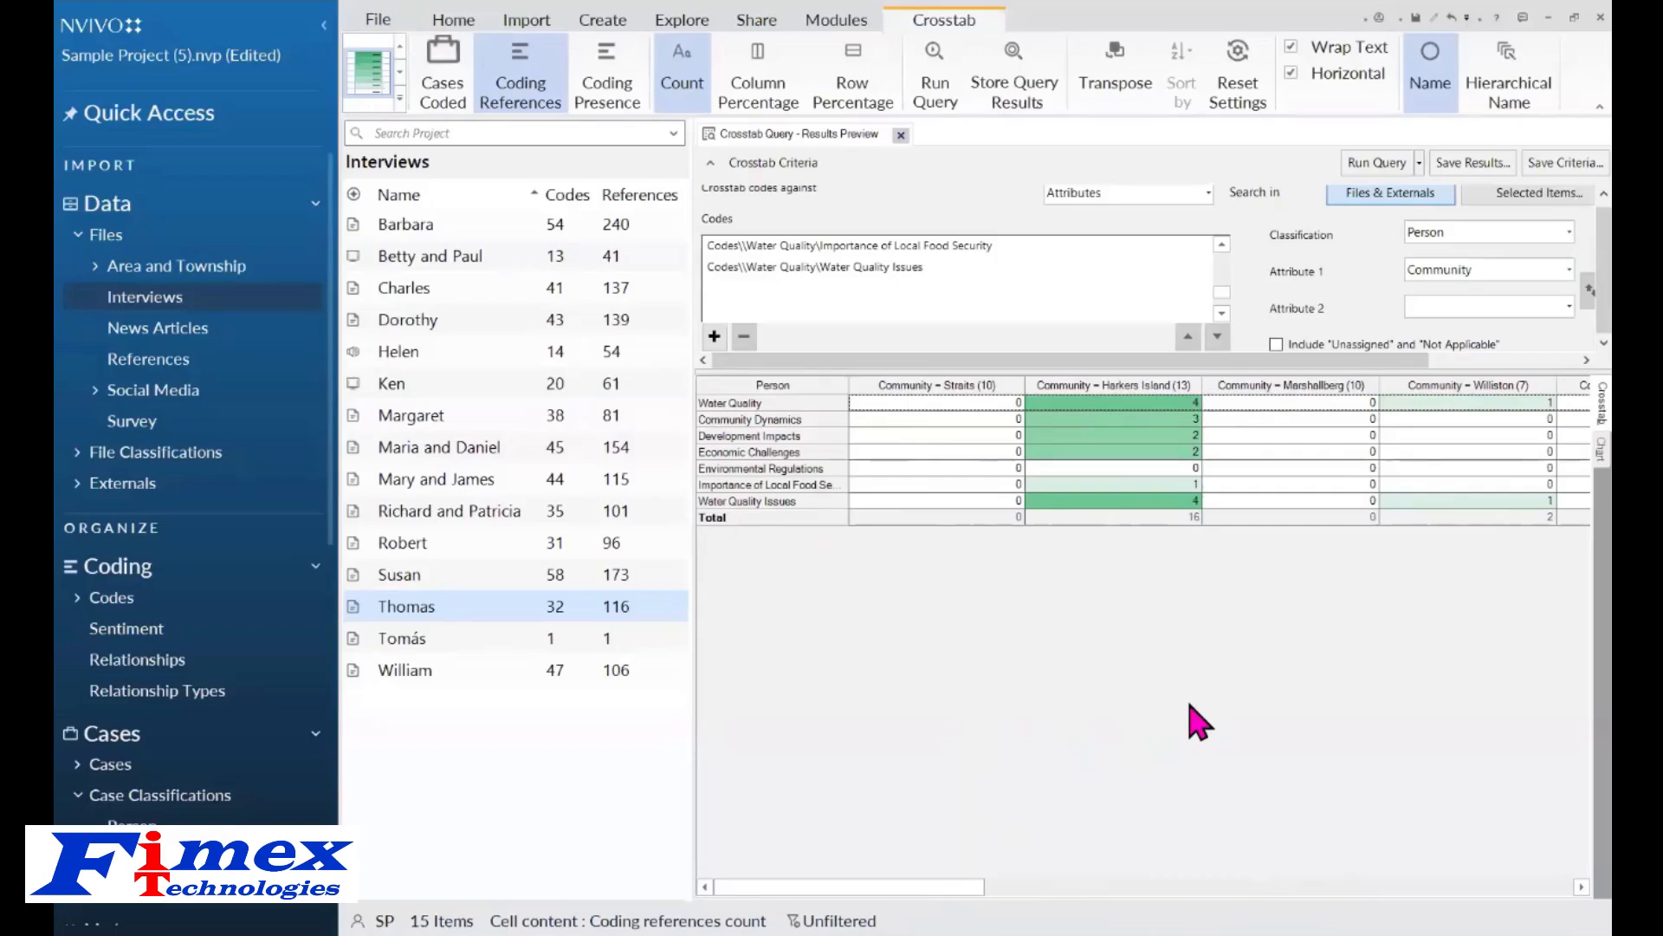
right_click(994, 423)
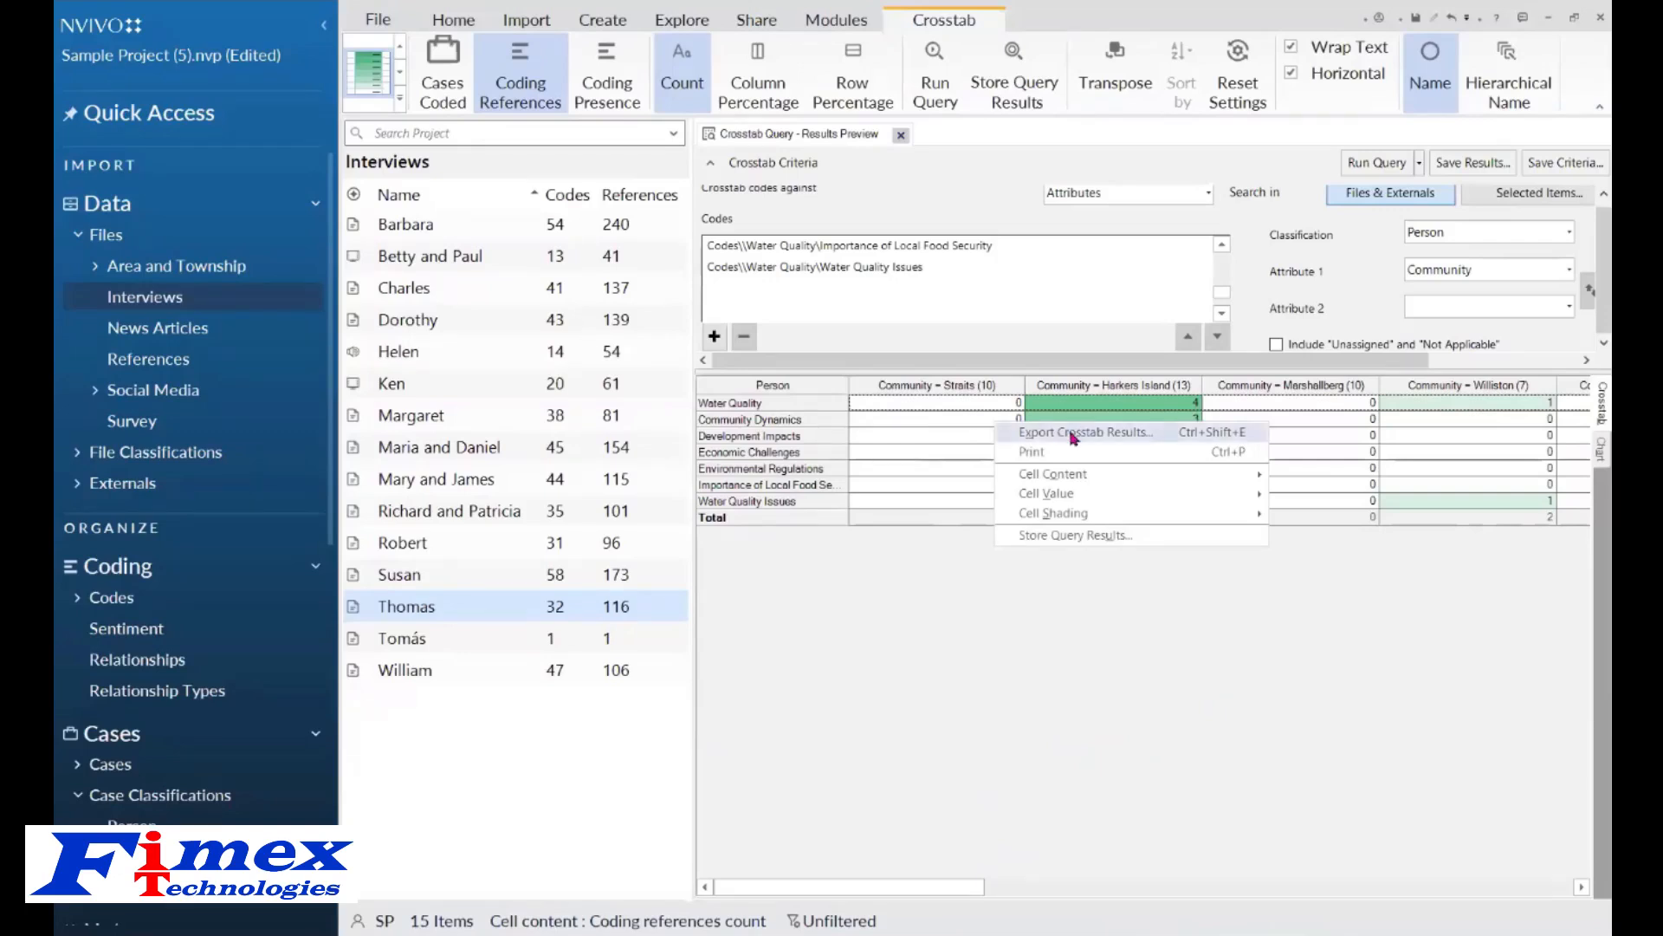
click(1326, 672)
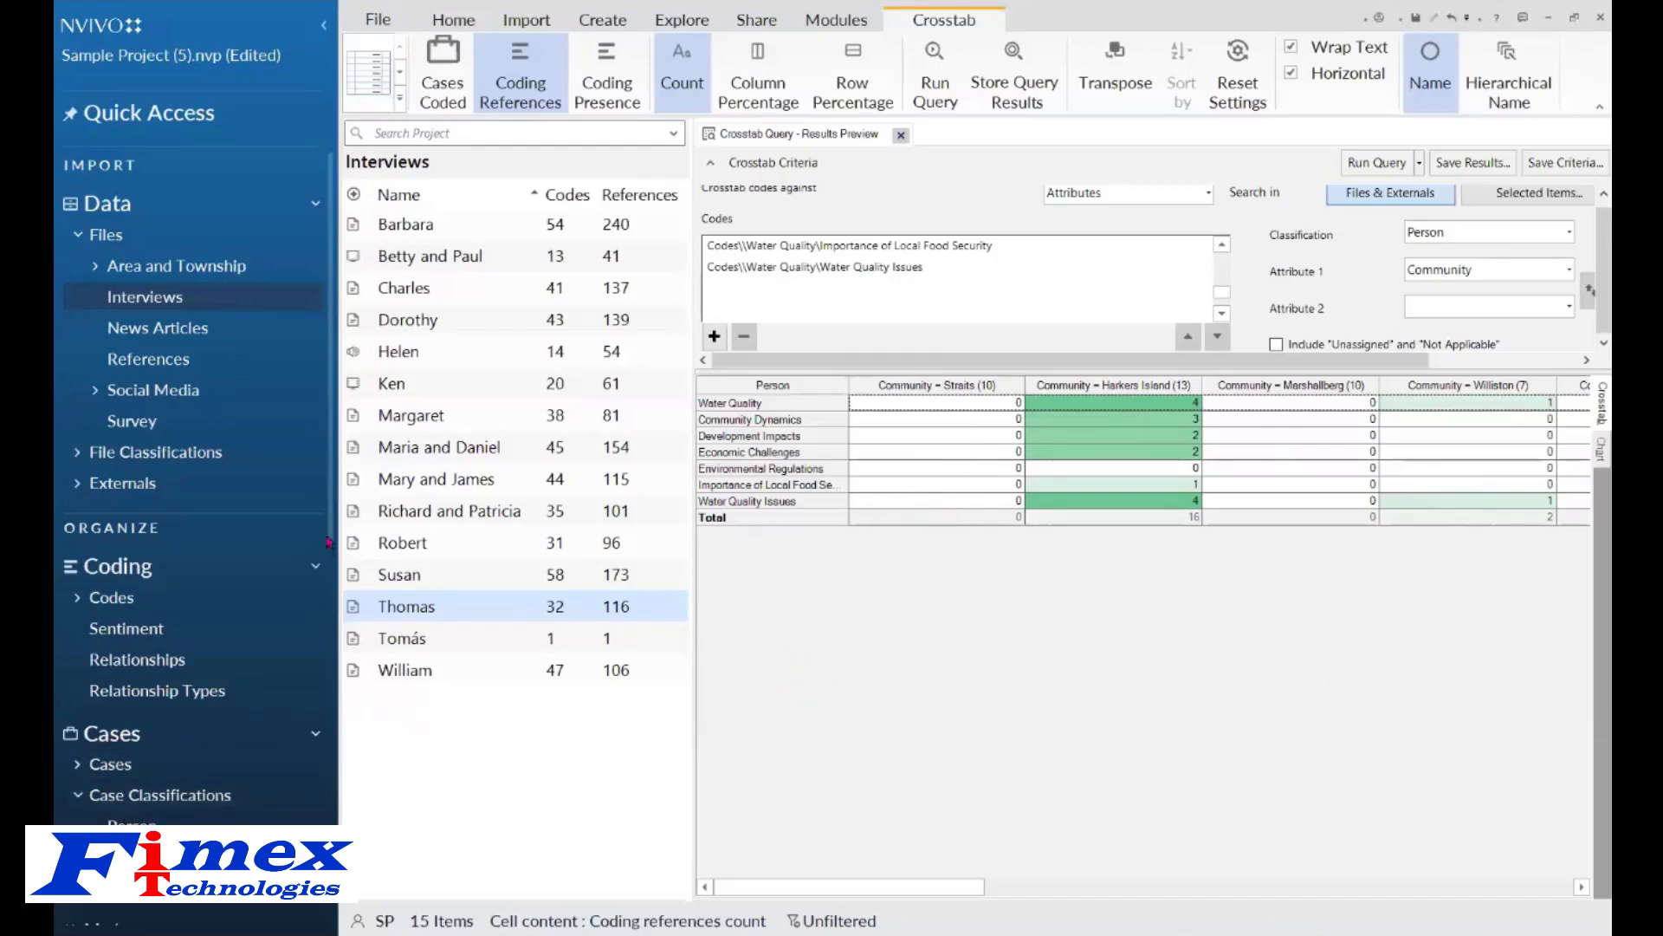
Close the crosstab query and open the 'early thoughts on coding' mind map from Maps.
drag(330, 530, 327, 905)
click(107, 843)
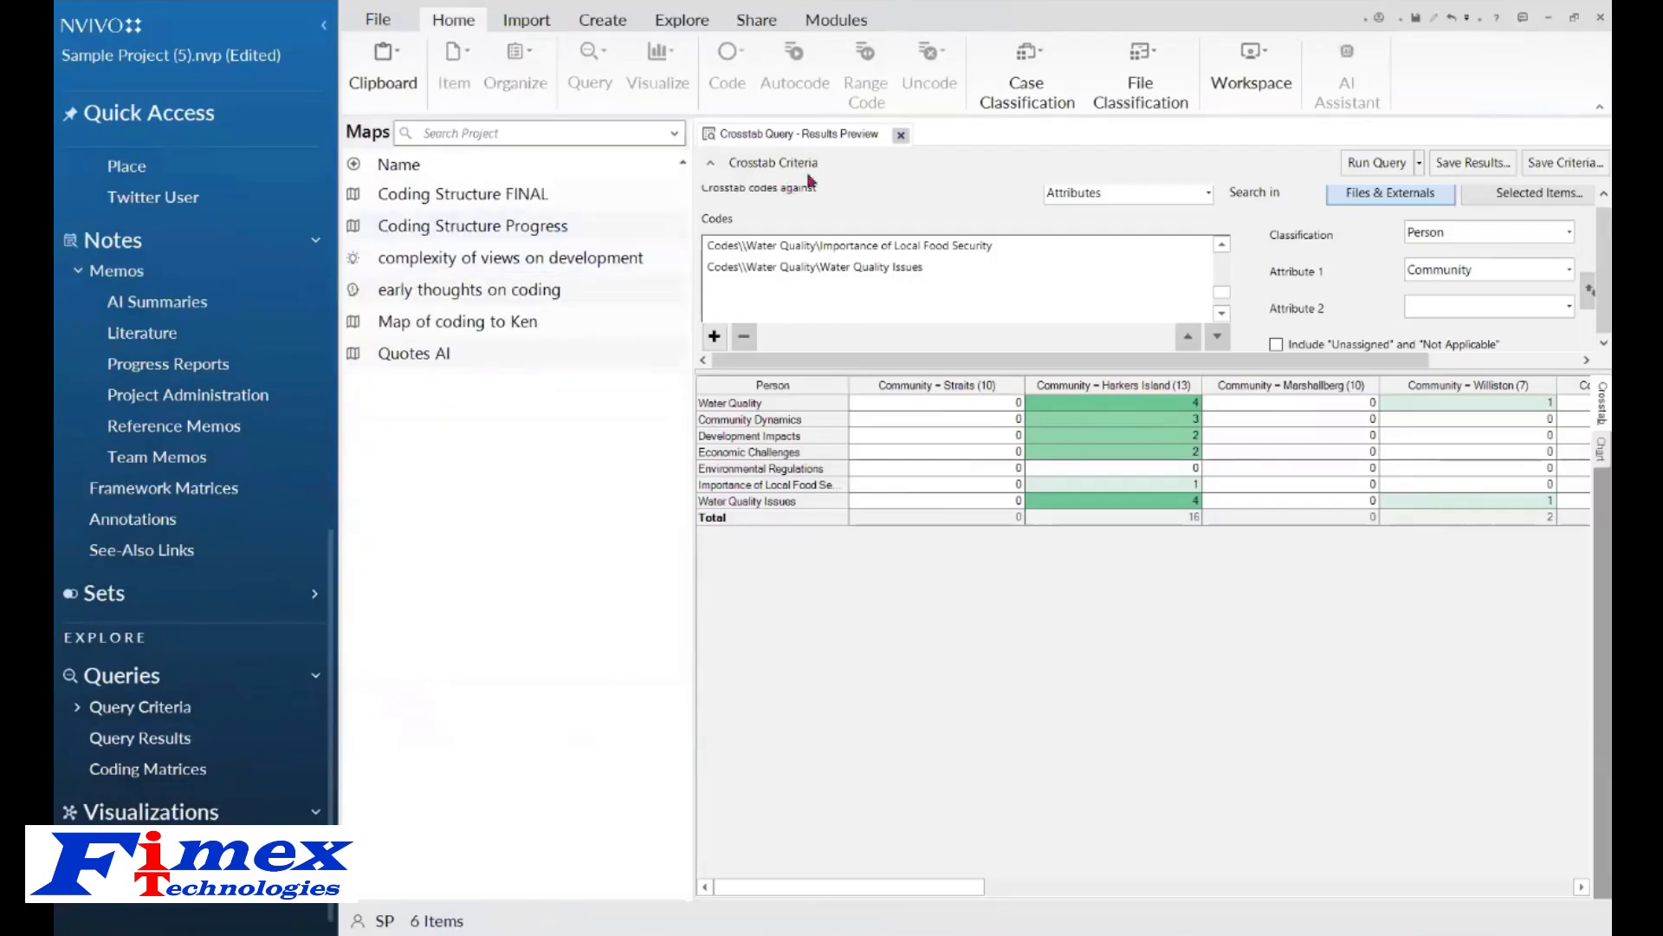
click(901, 135)
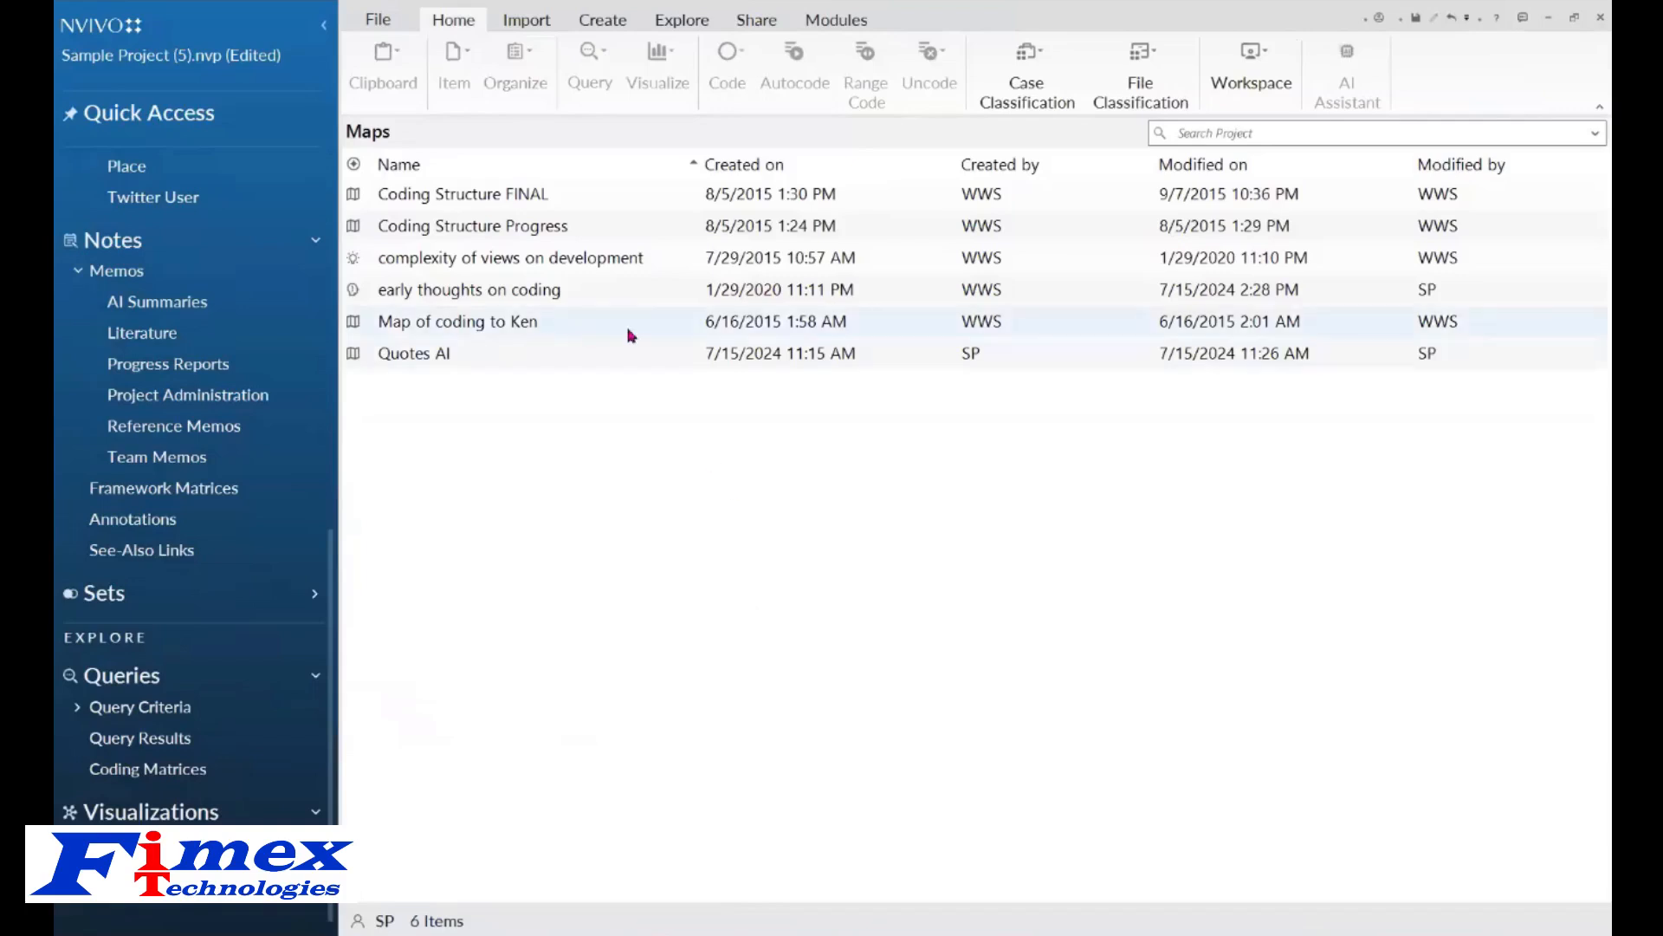
click(466, 295)
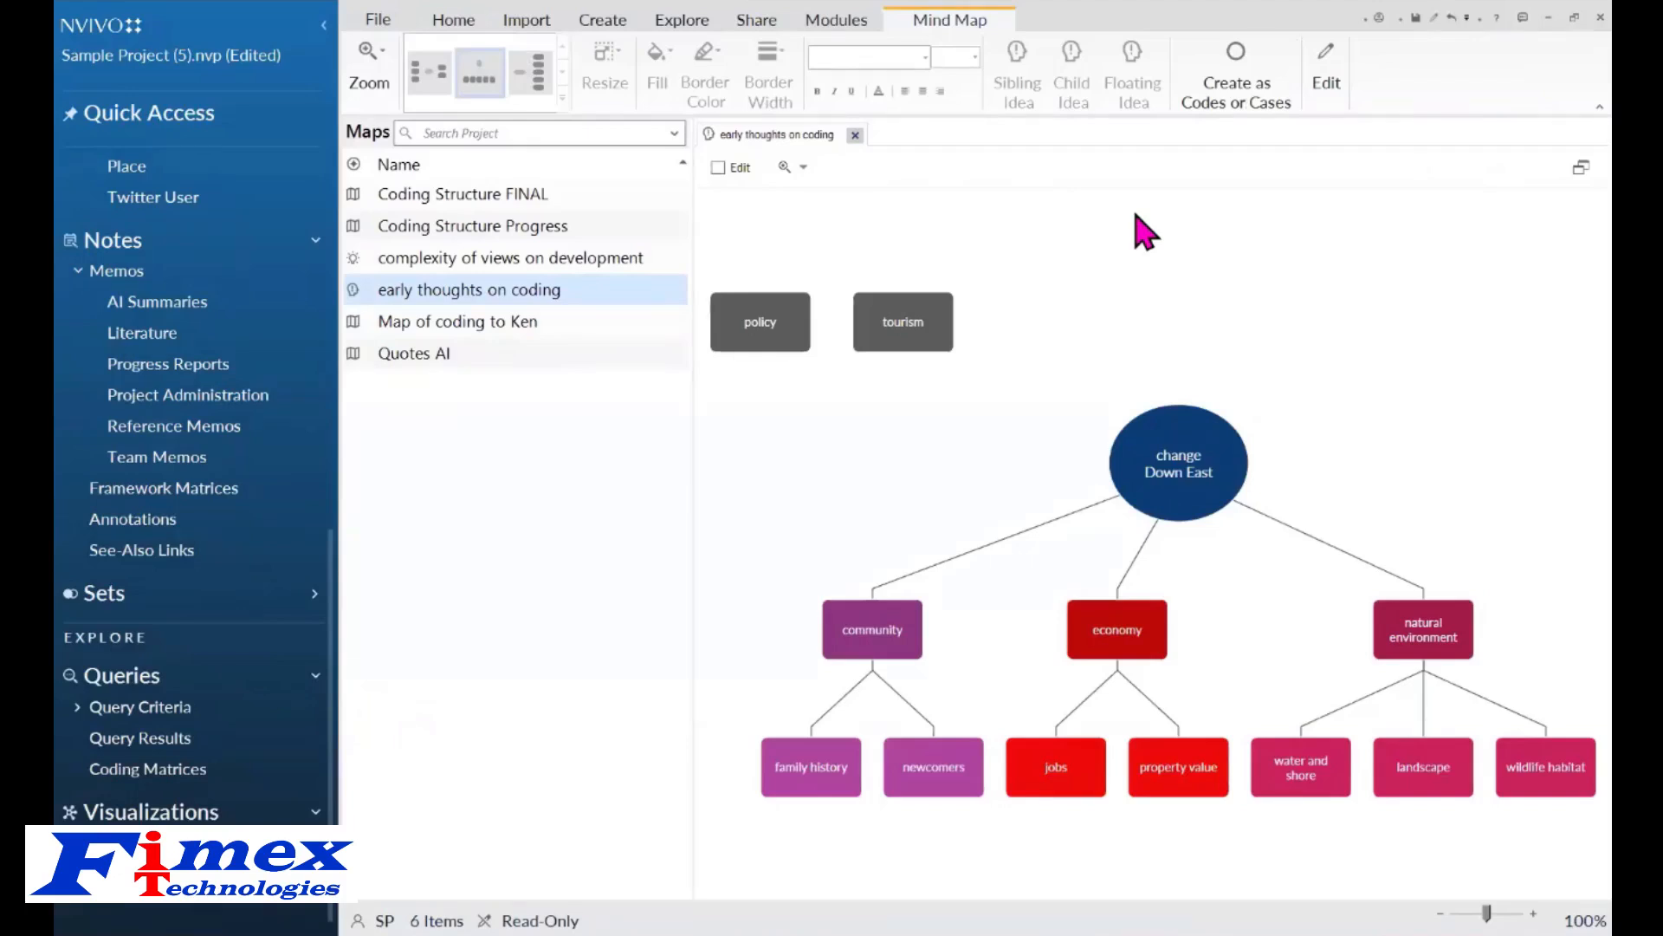
Switch the mind map to edit mode, add a floating idea, and close the map.
click(747, 168)
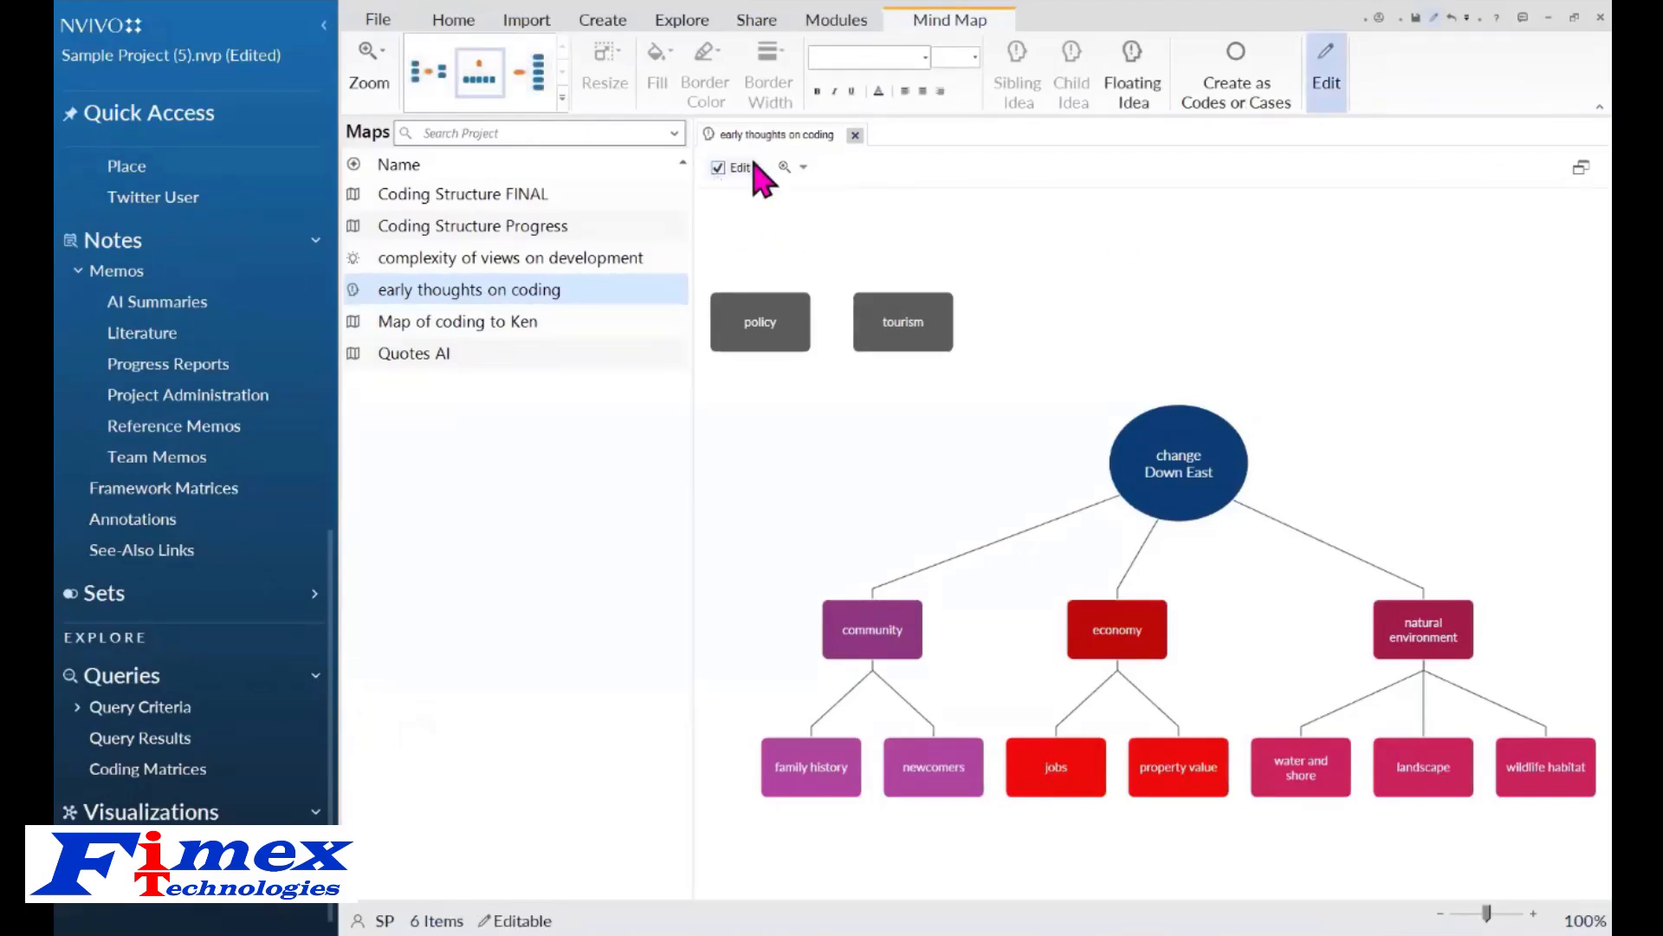
click(1135, 82)
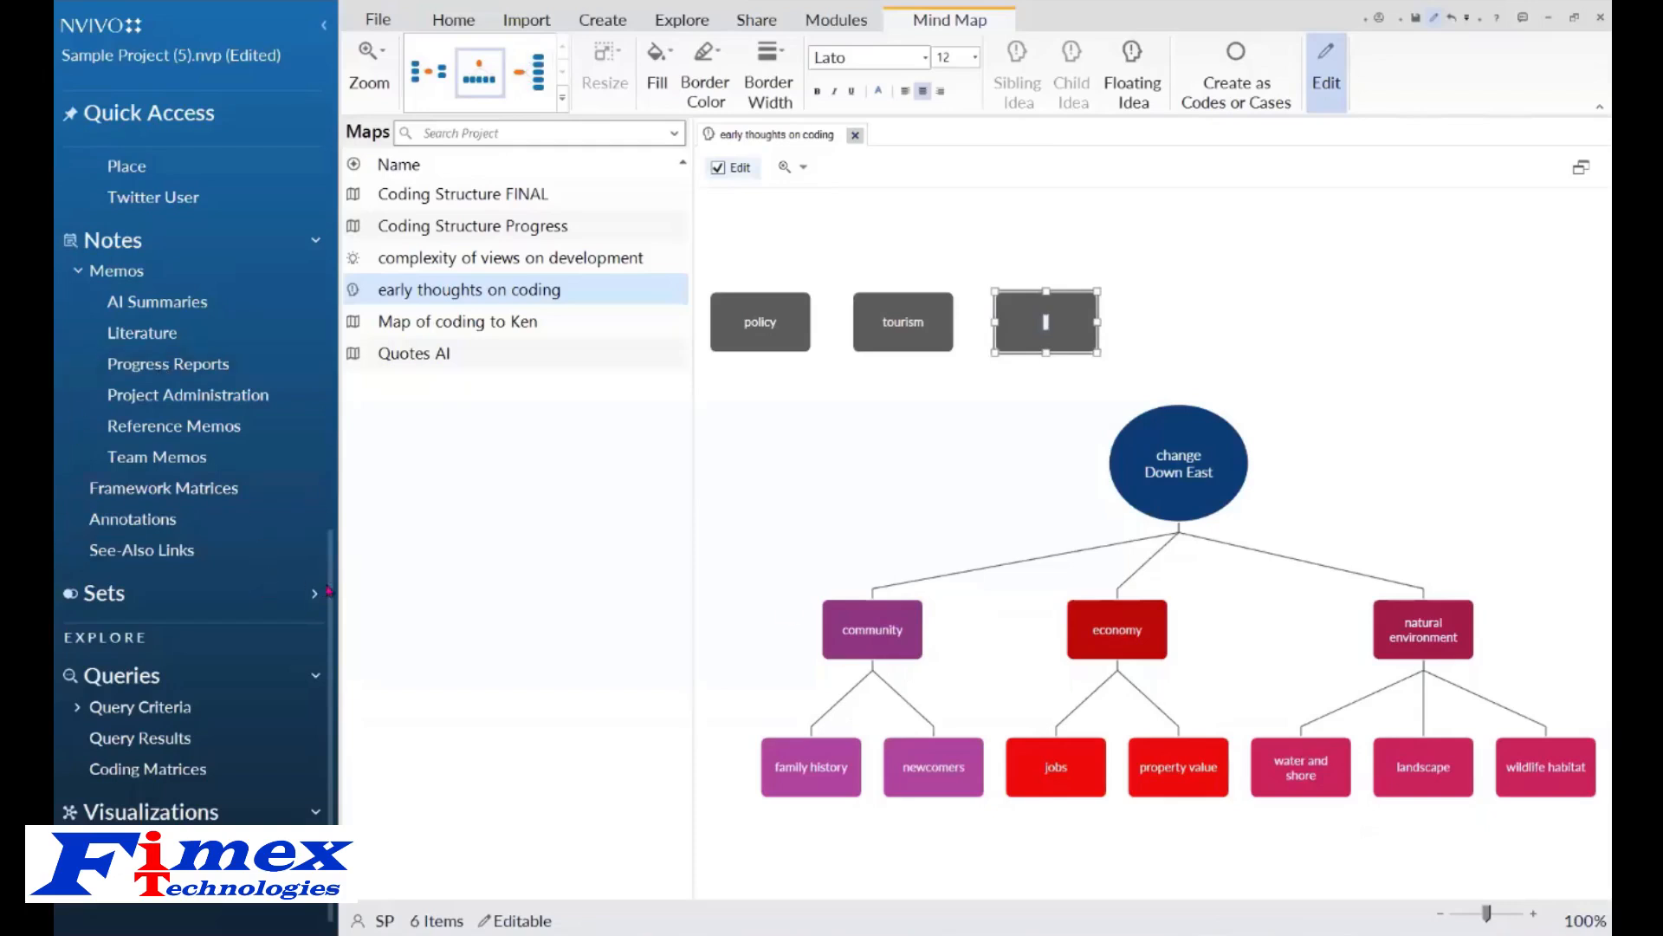
drag(329, 591, 351, 375)
click(117, 317)
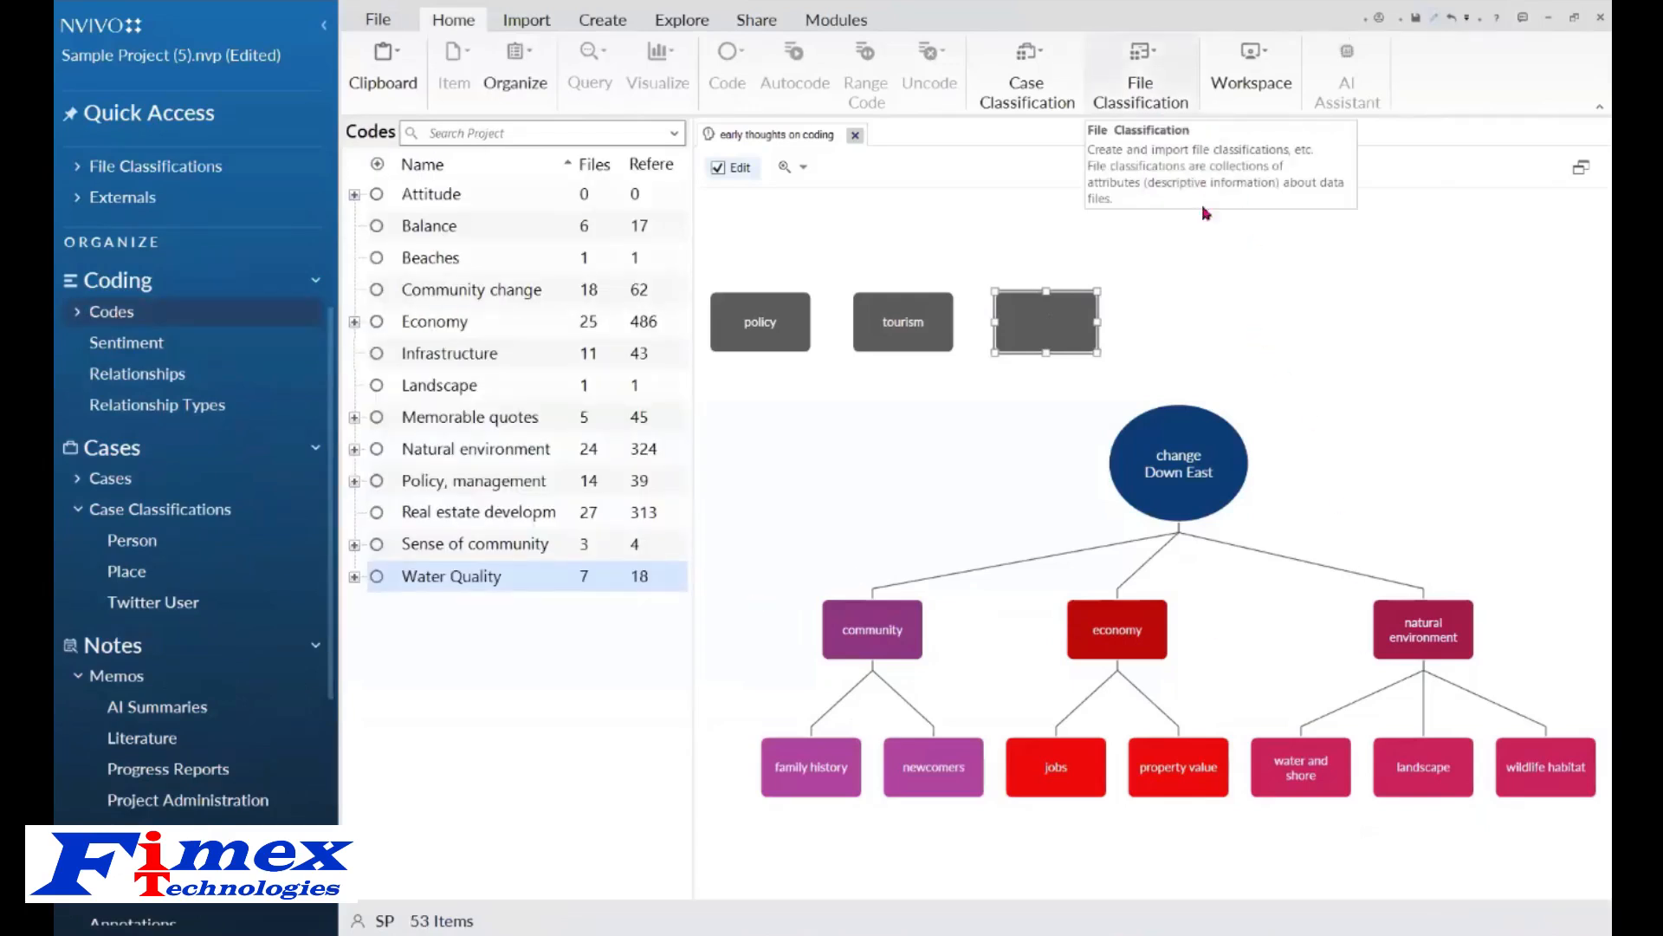
click(1224, 304)
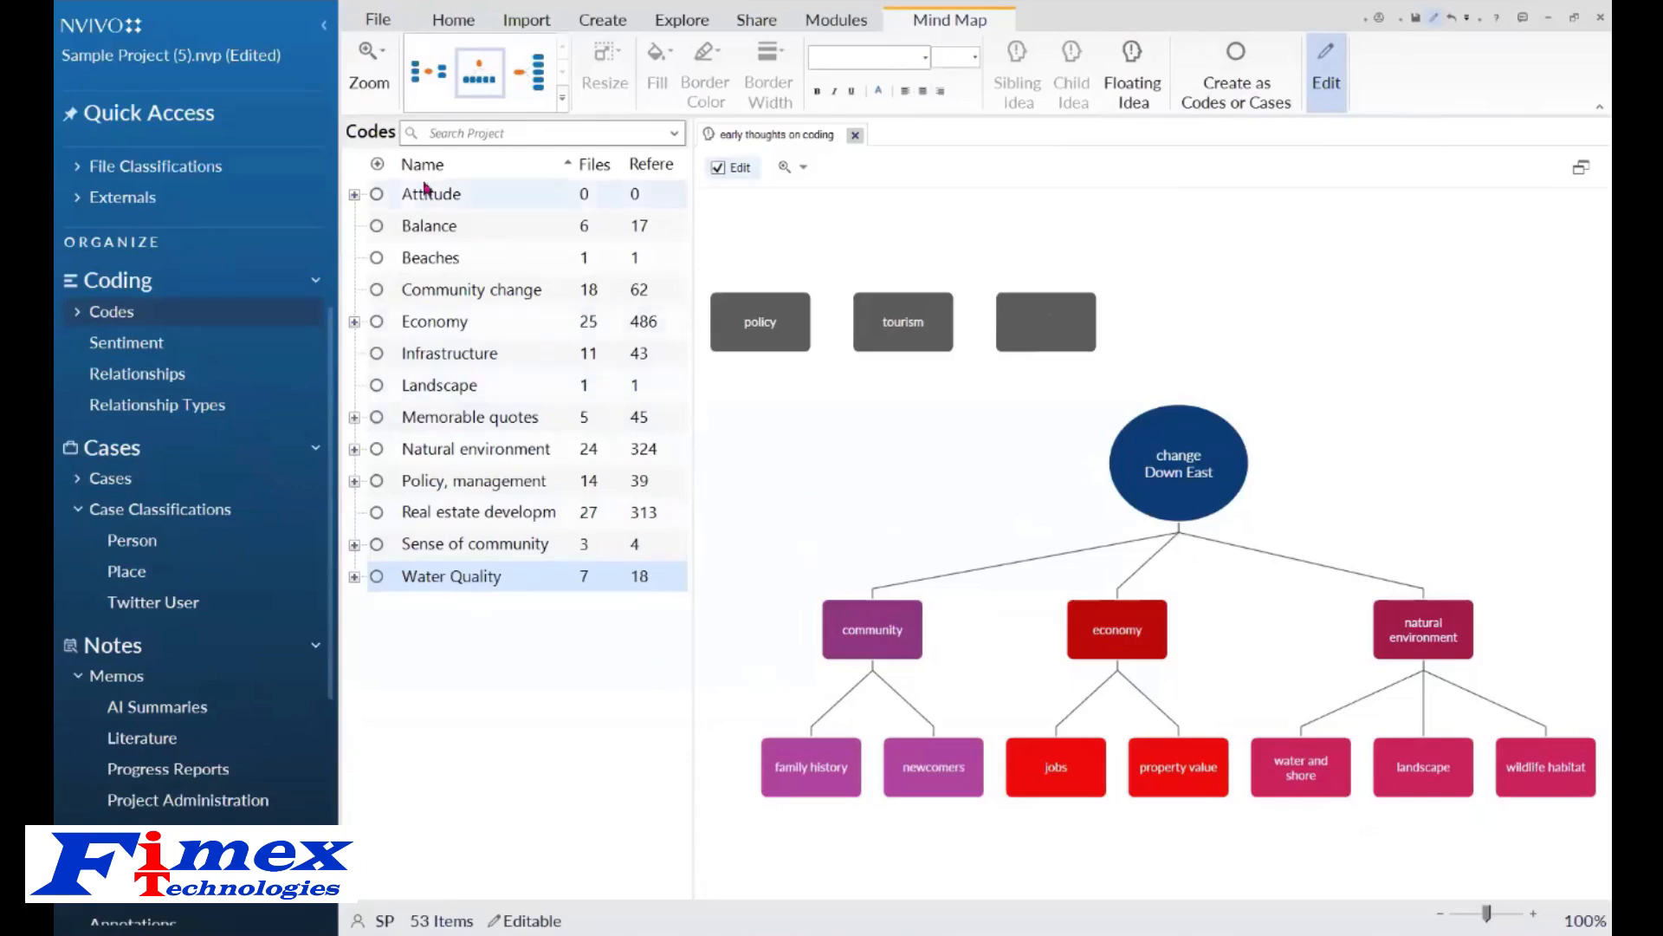
click(856, 136)
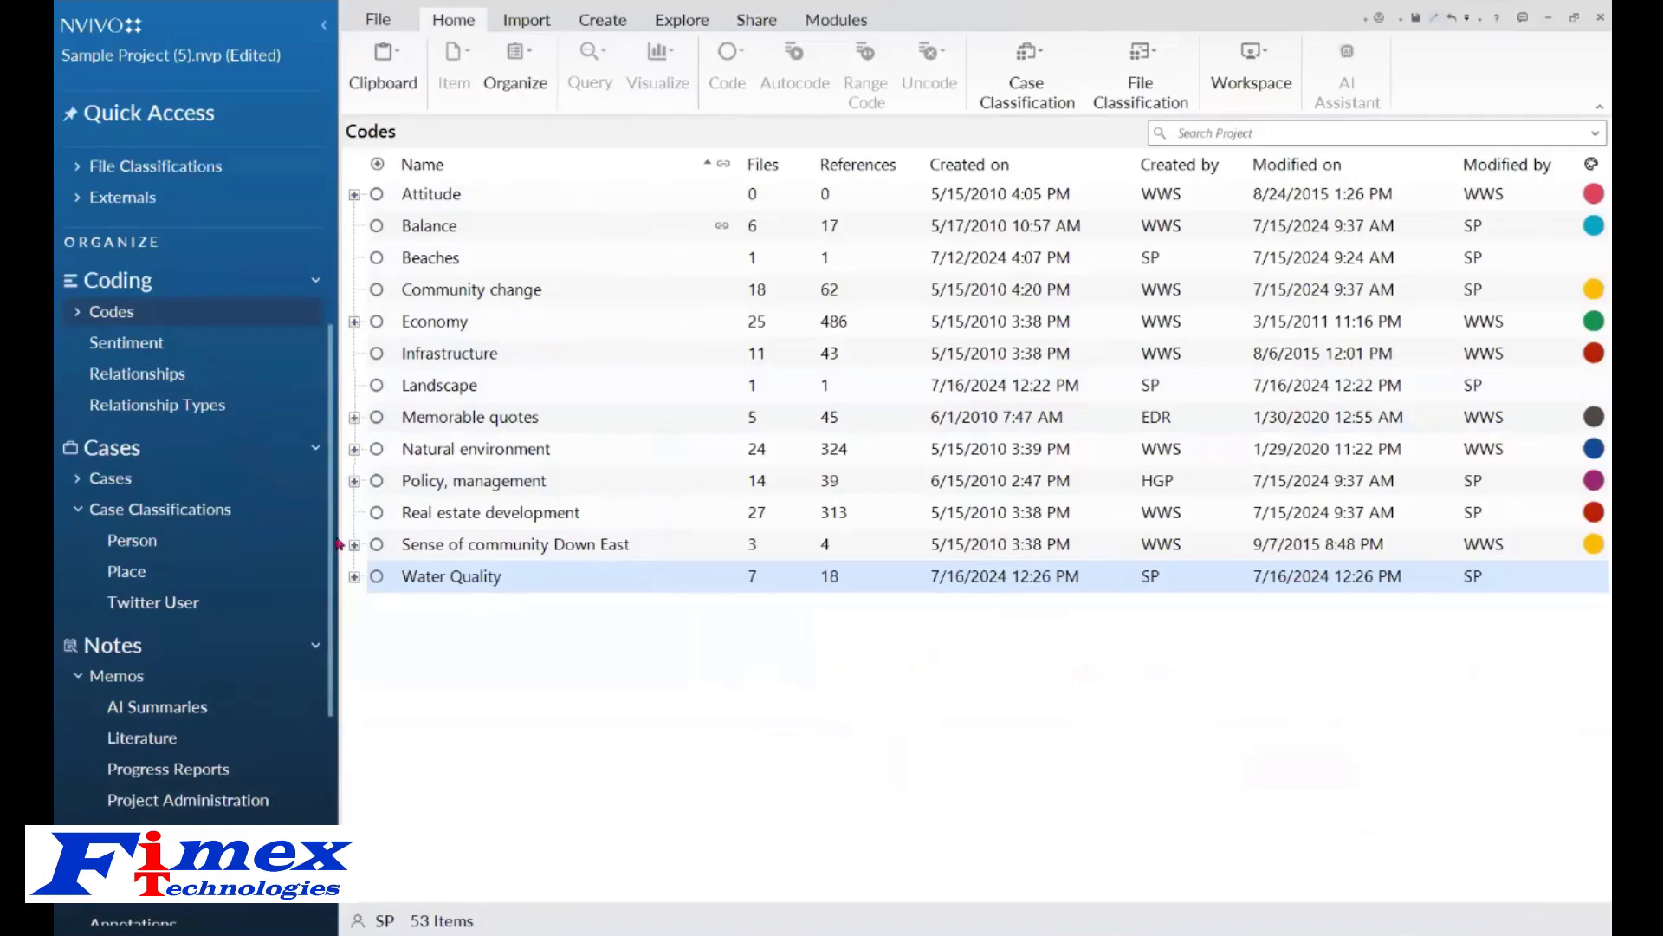
Open the 'complexity of views on development' concept map, inspect its options, and close it.
scroll(334, 368, down, 5)
click(107, 843)
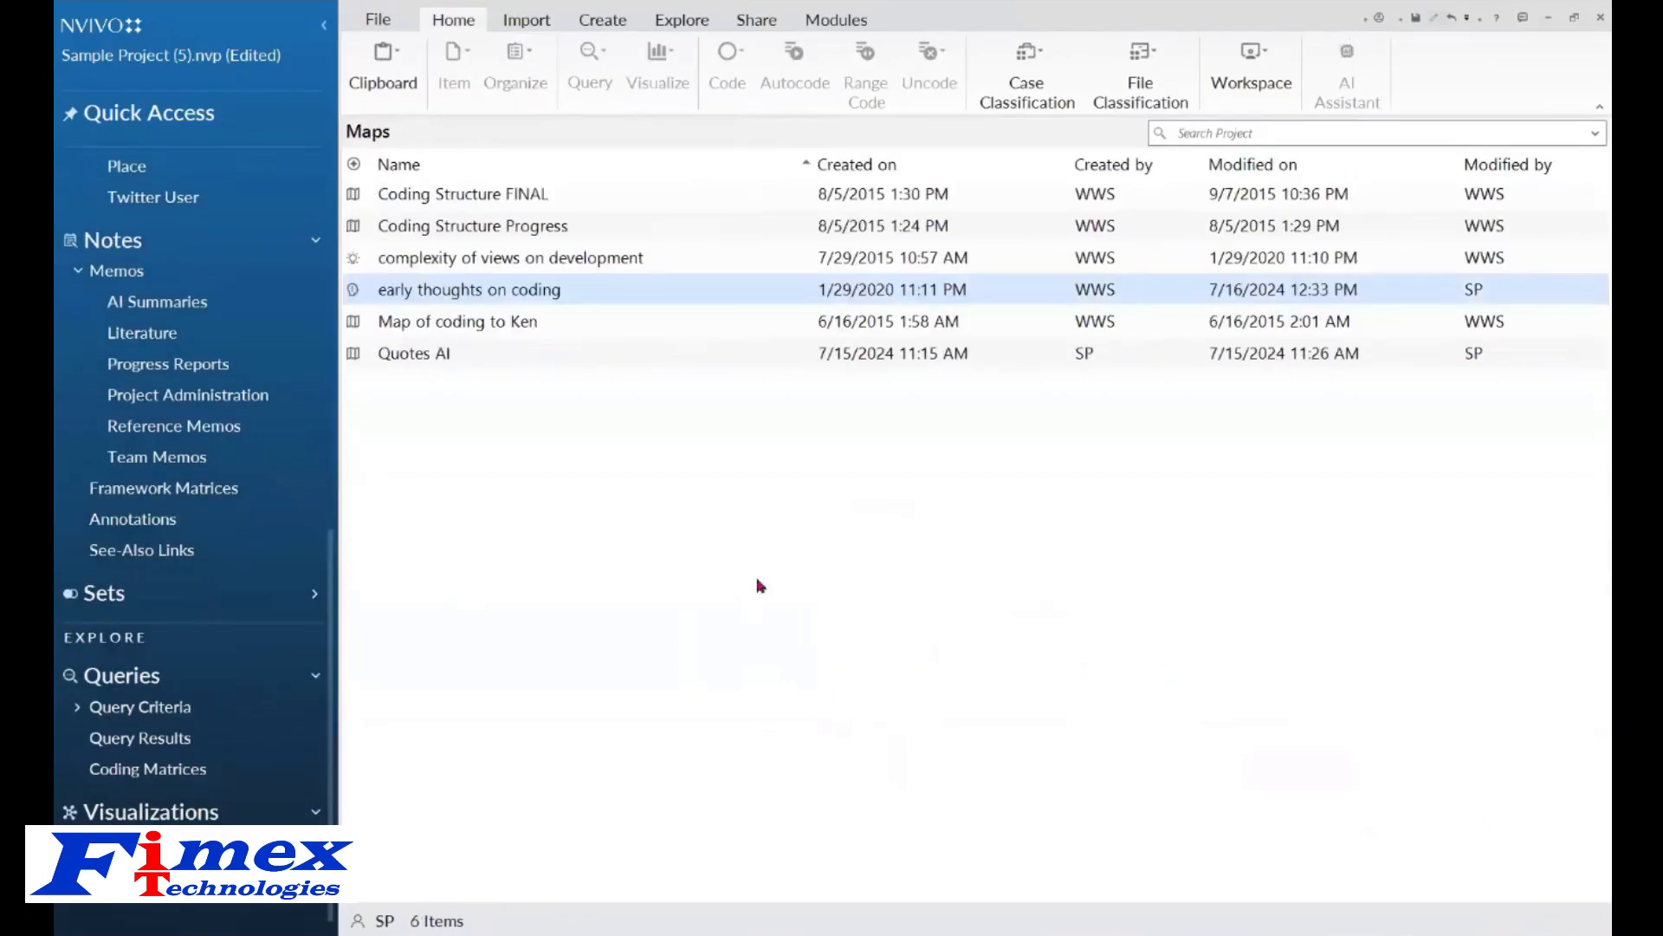
double_click(523, 260)
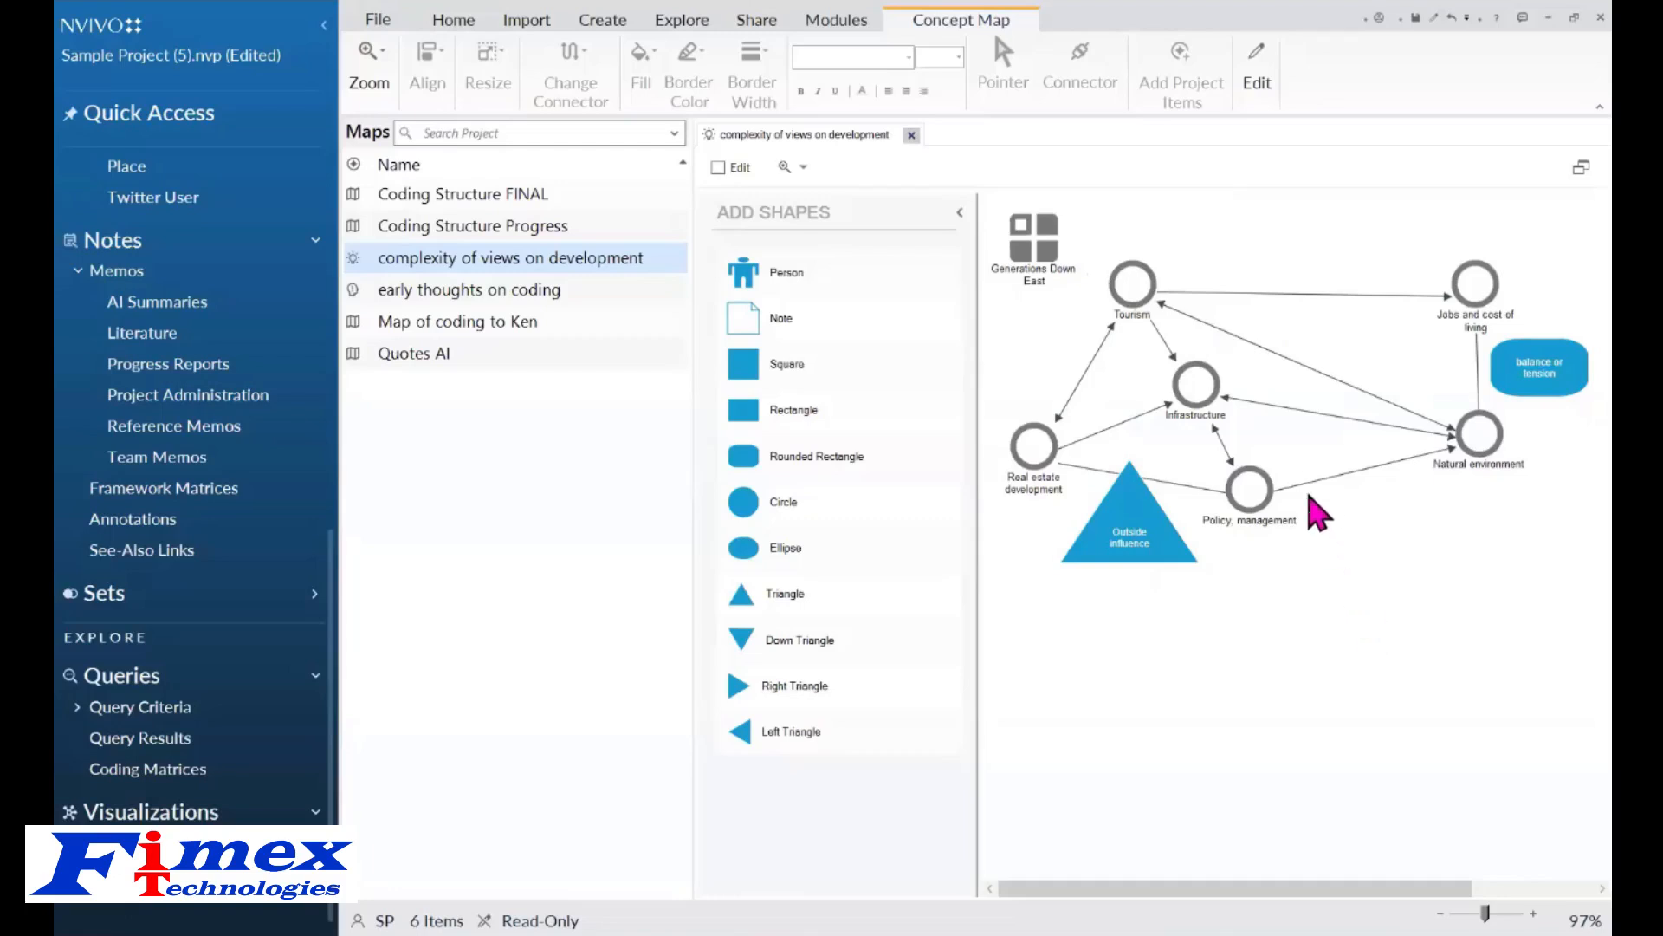
right_click(1298, 327)
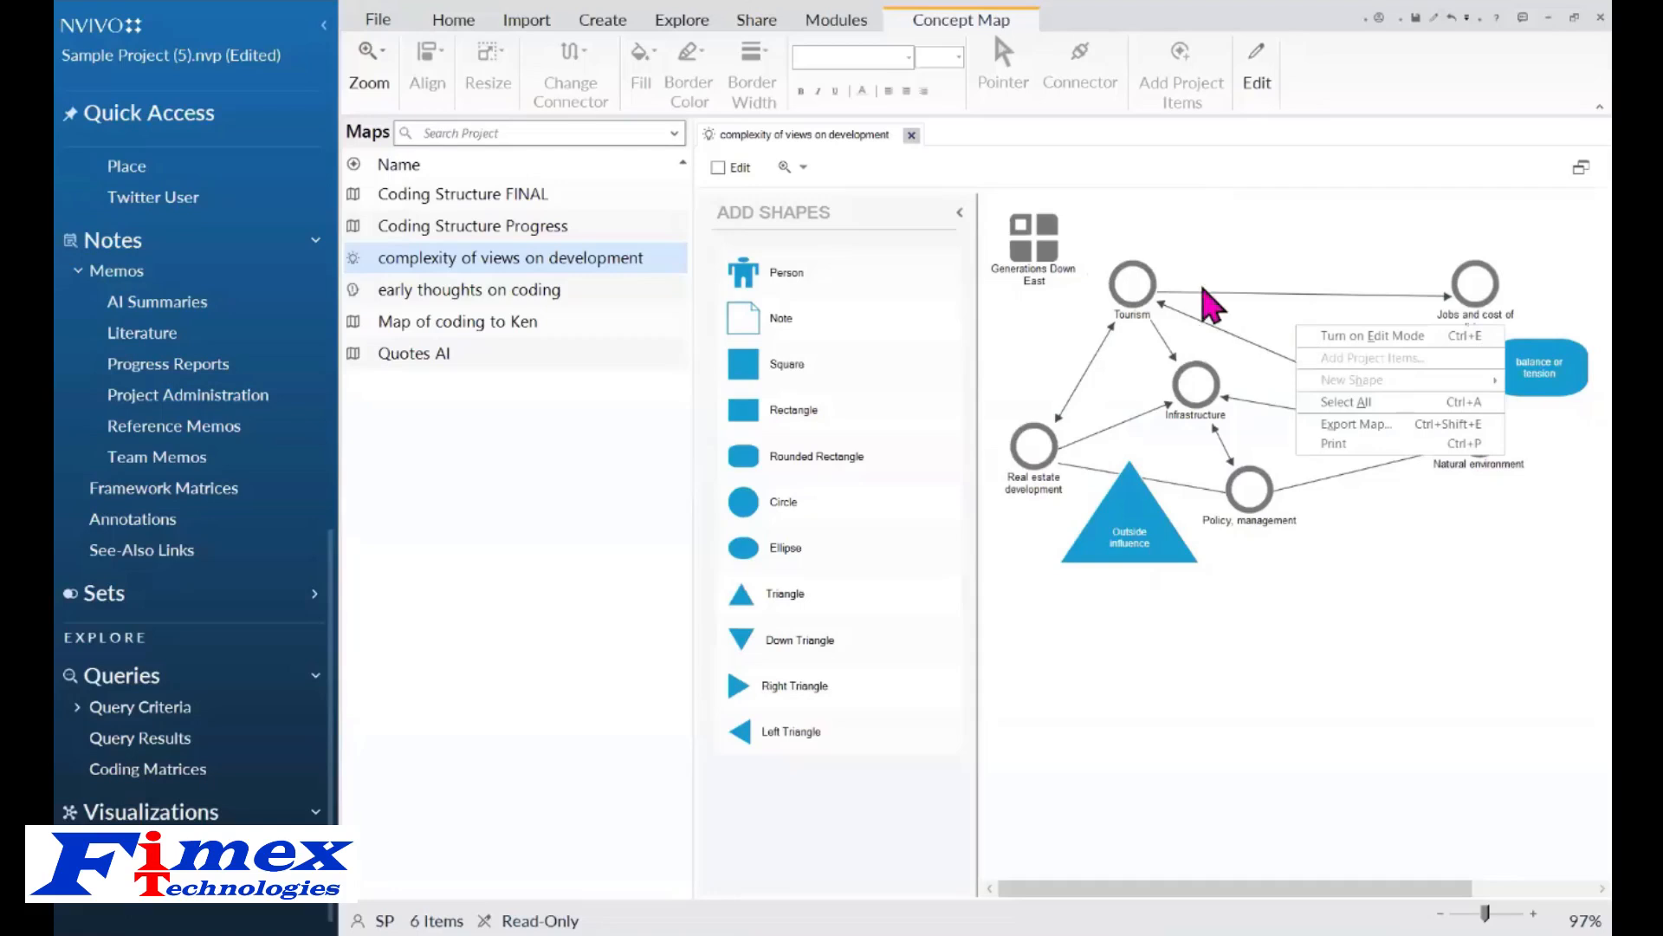
click(1120, 183)
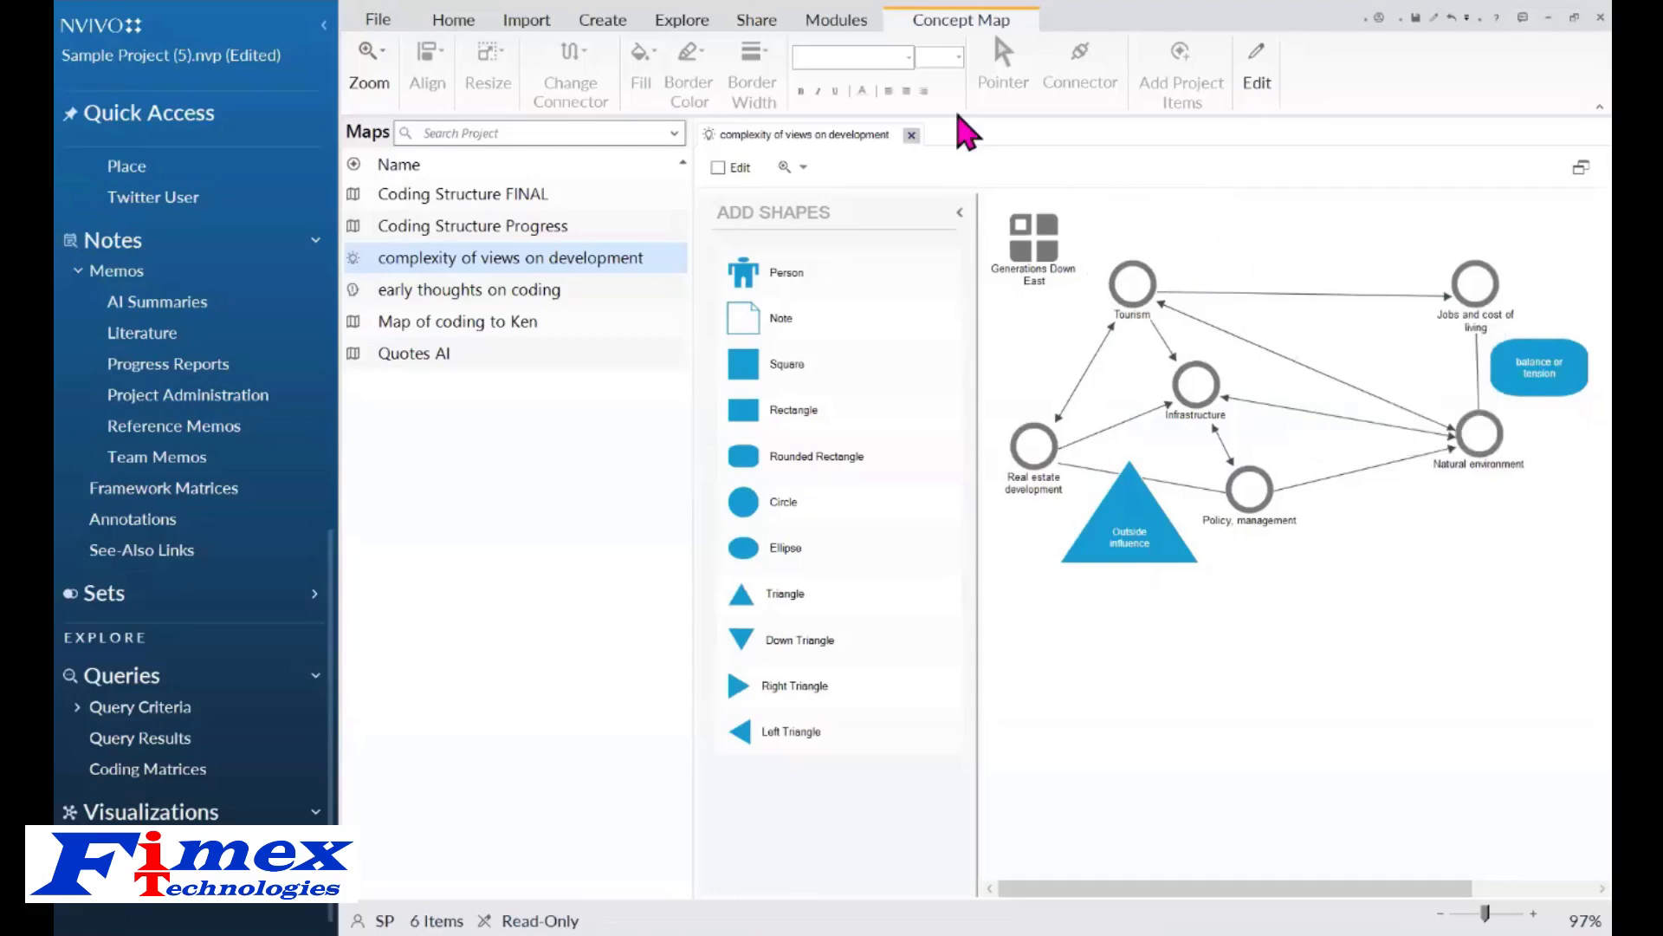
click(912, 135)
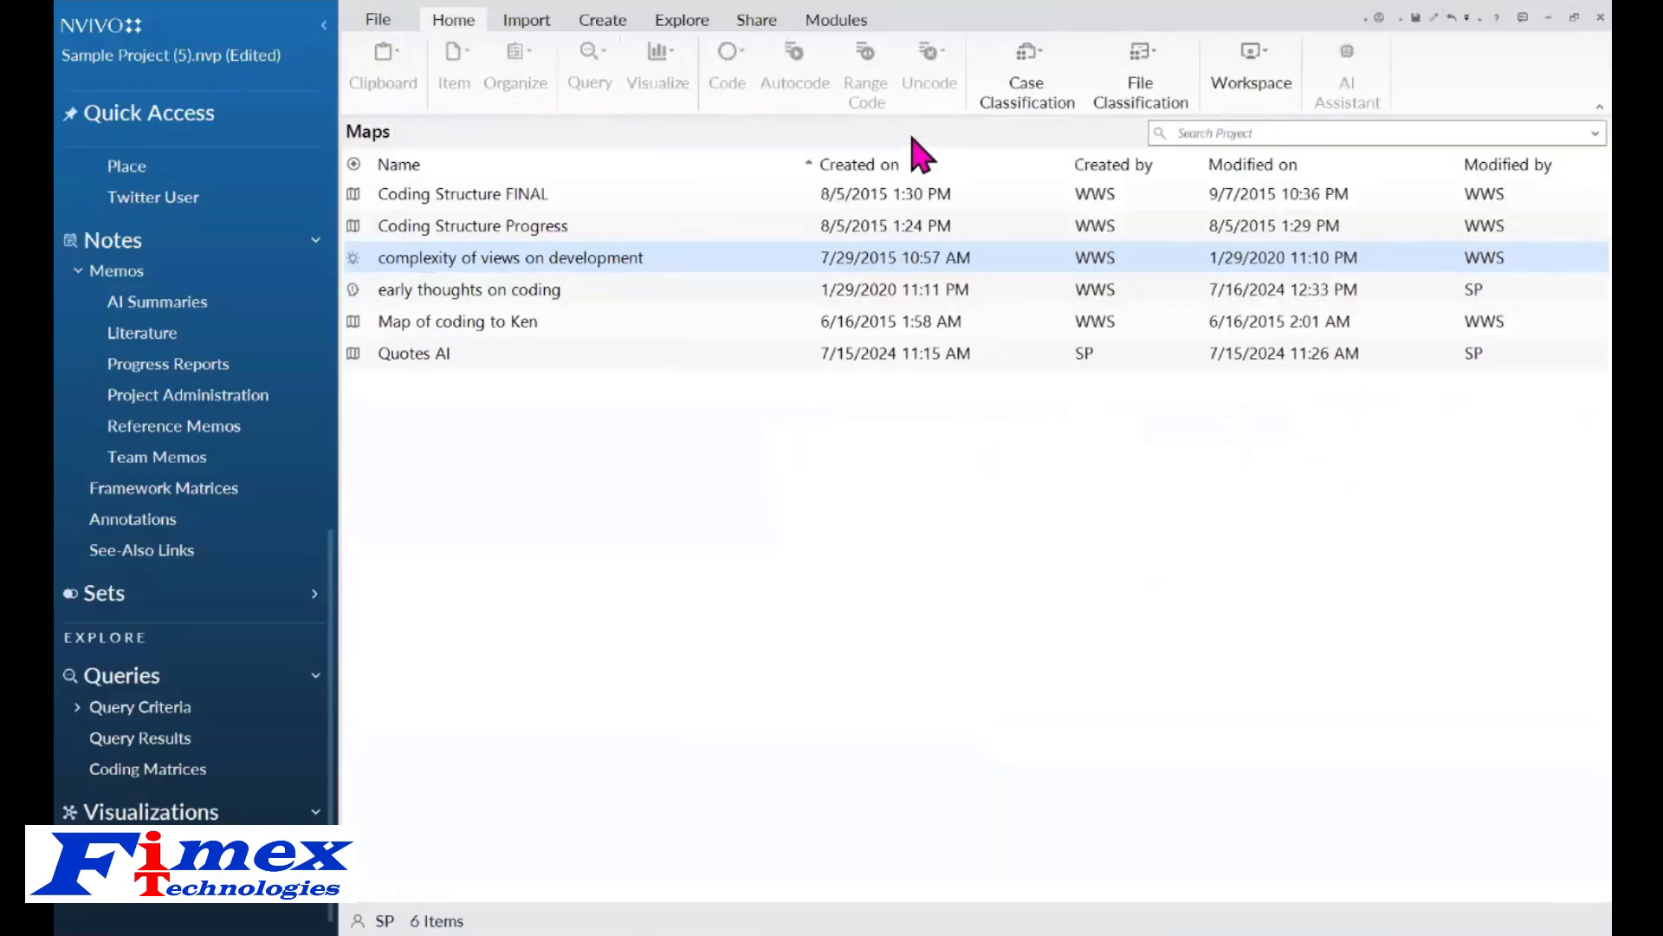
Open the 'Quotes AI' project map from Maps.
click(506, 355)
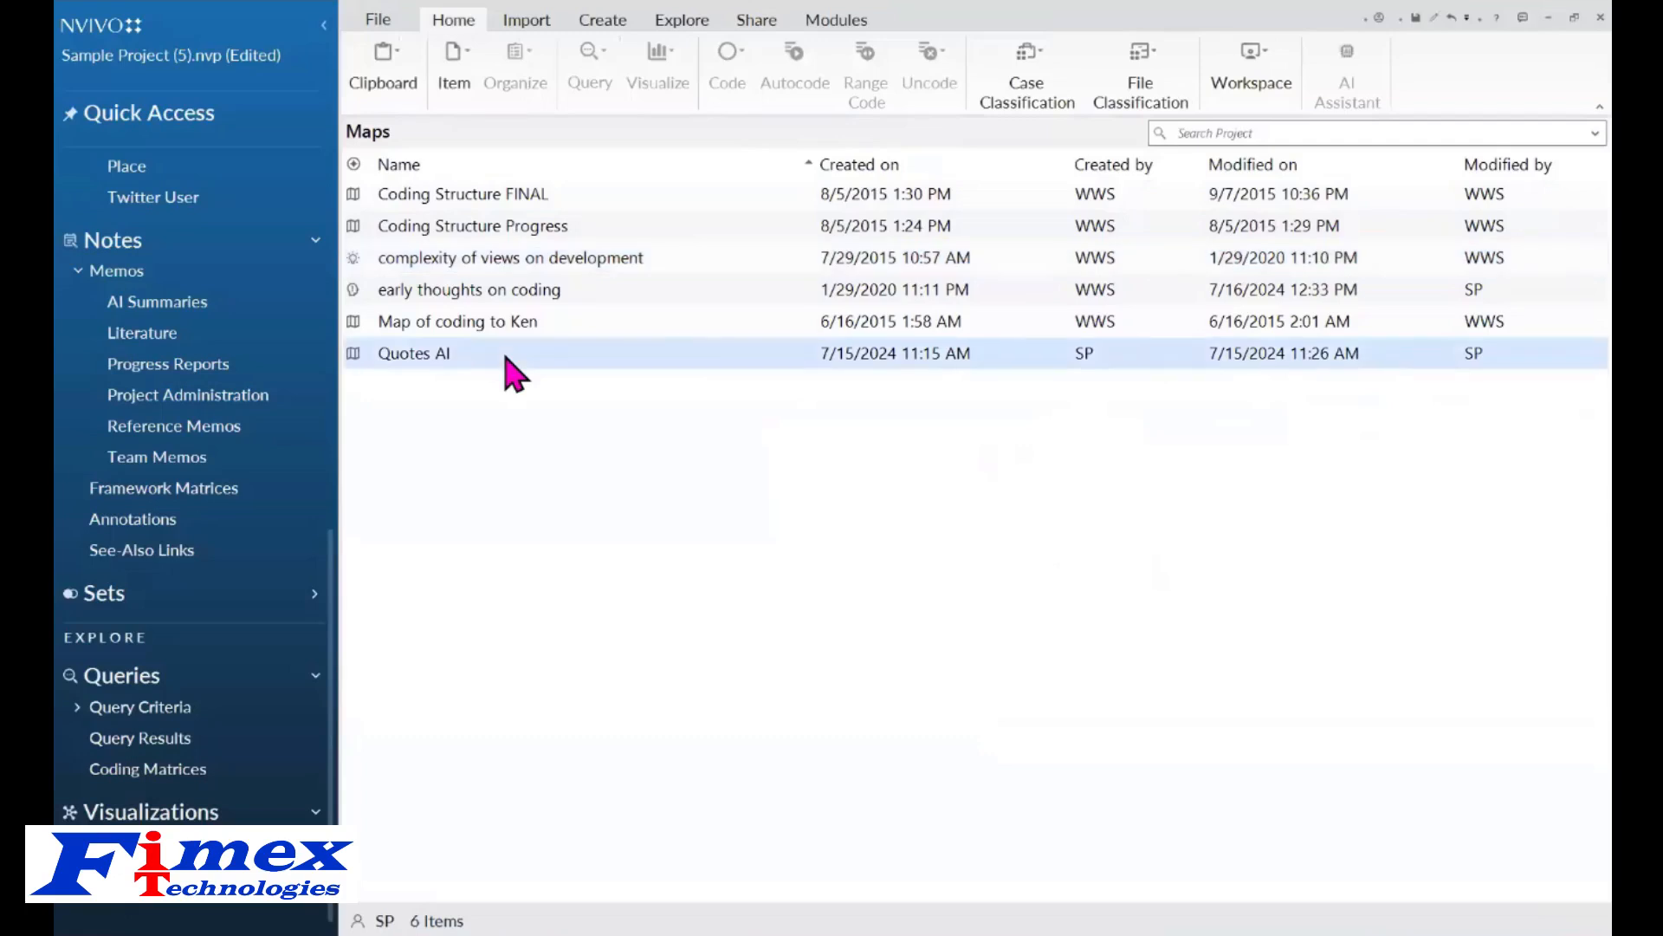
double_click(505, 355)
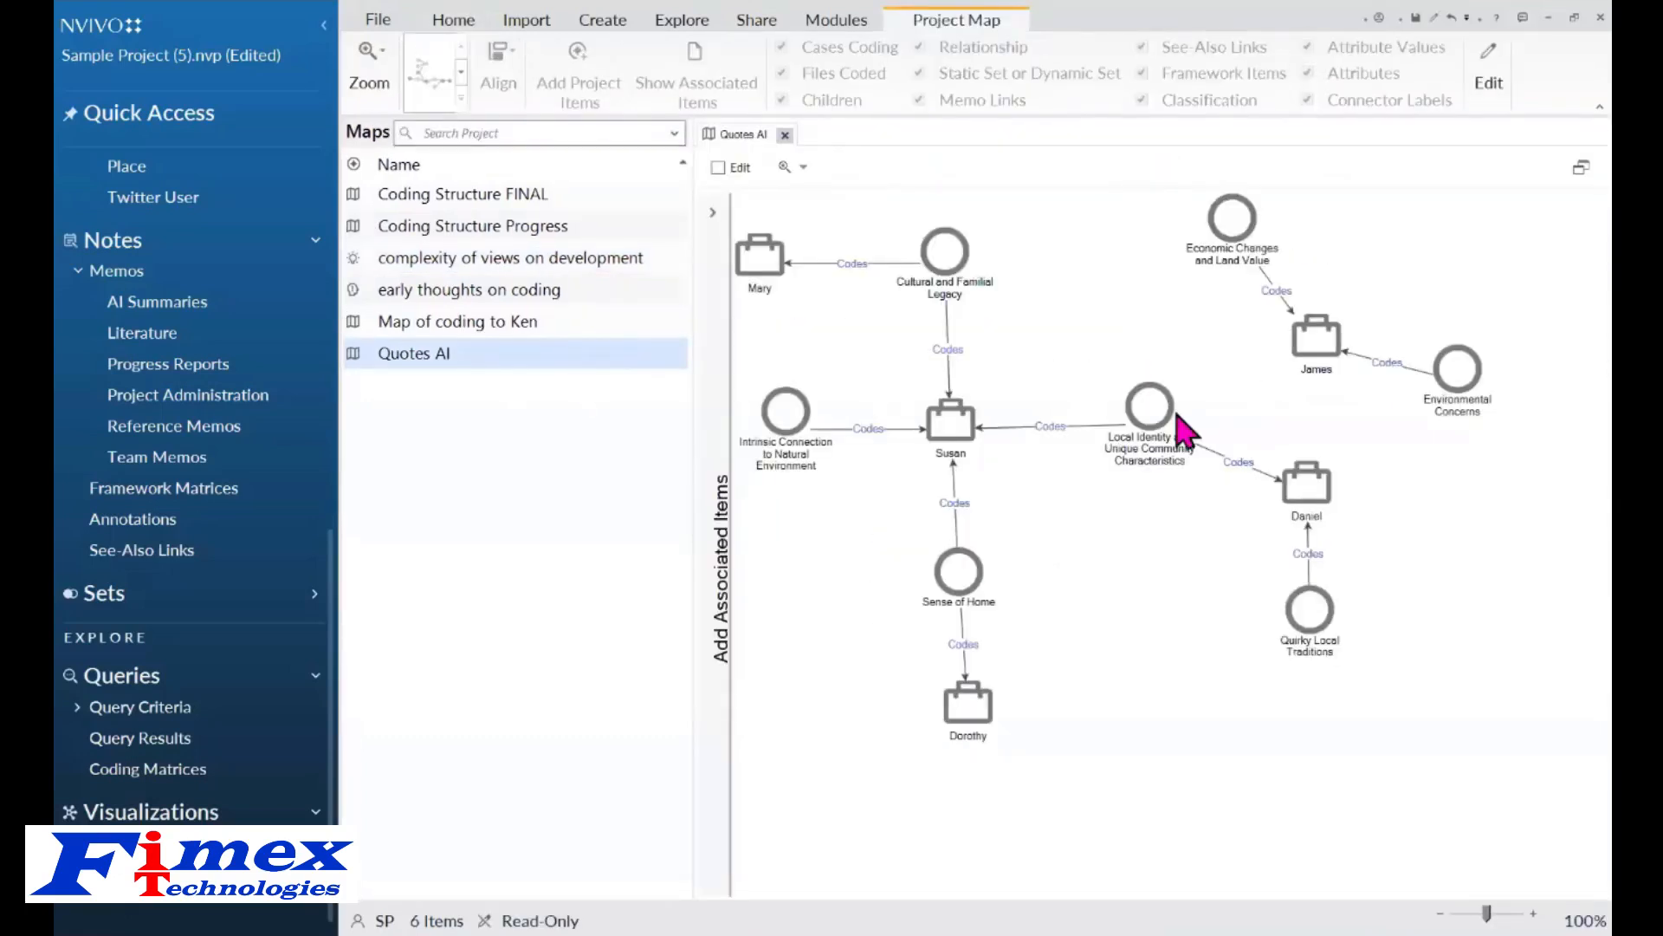
click(333, 556)
drag(342, 572, 345, 408)
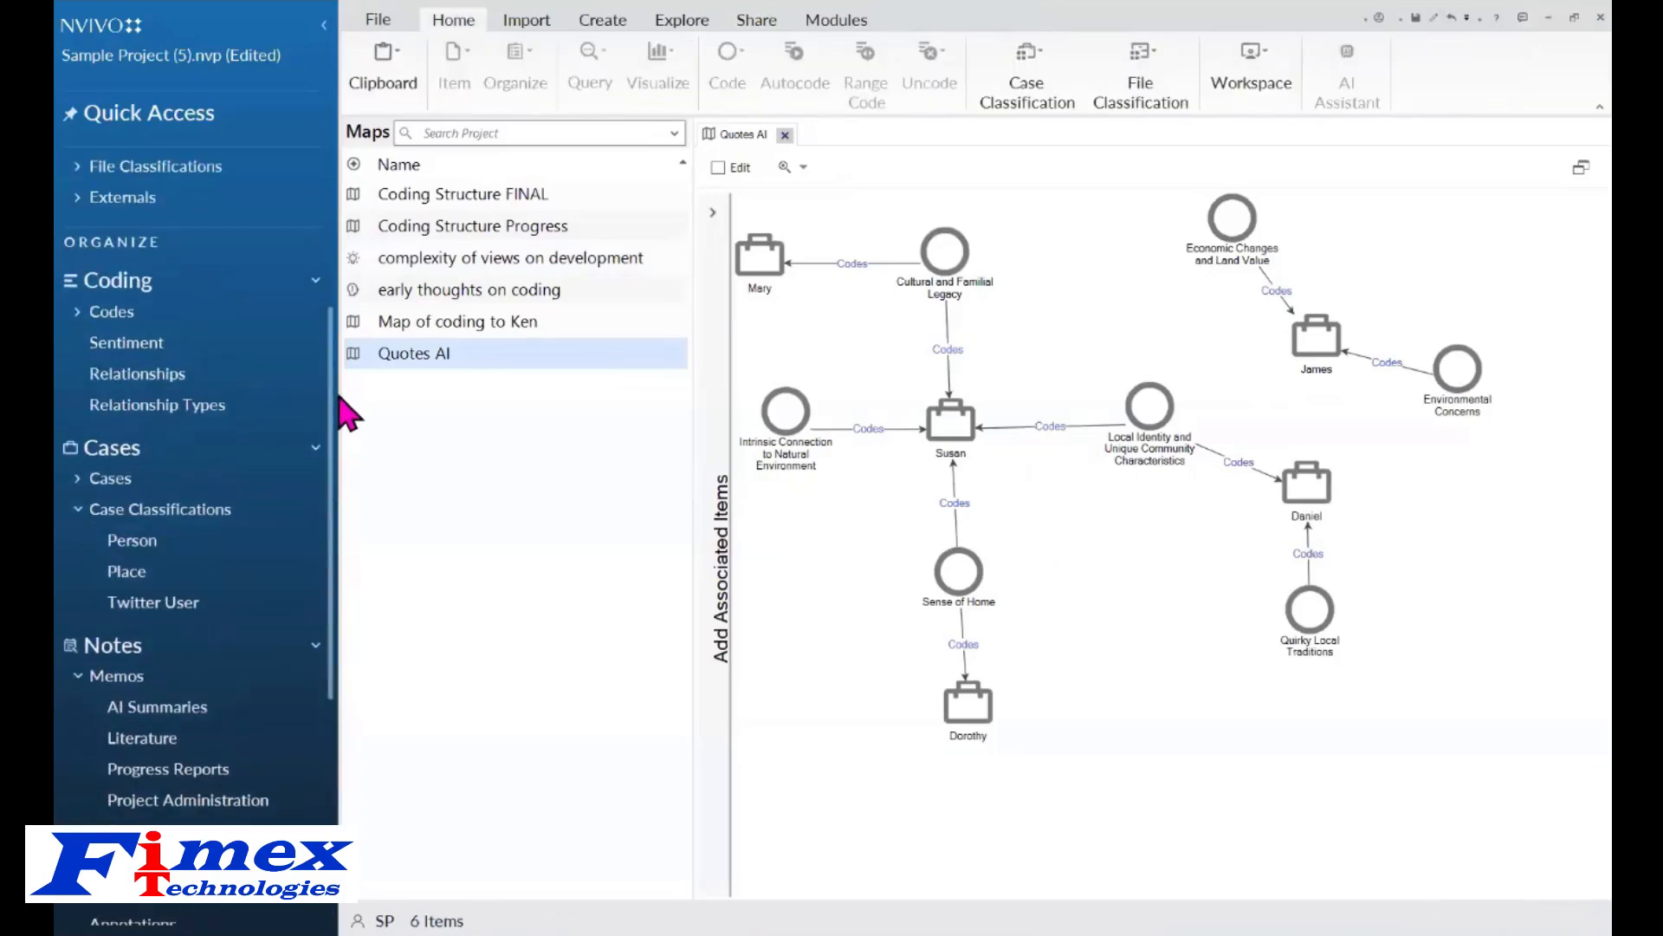
Expand and collapse the Memorable quotes code to compare its child codes with the map, then close the map.
click(104, 314)
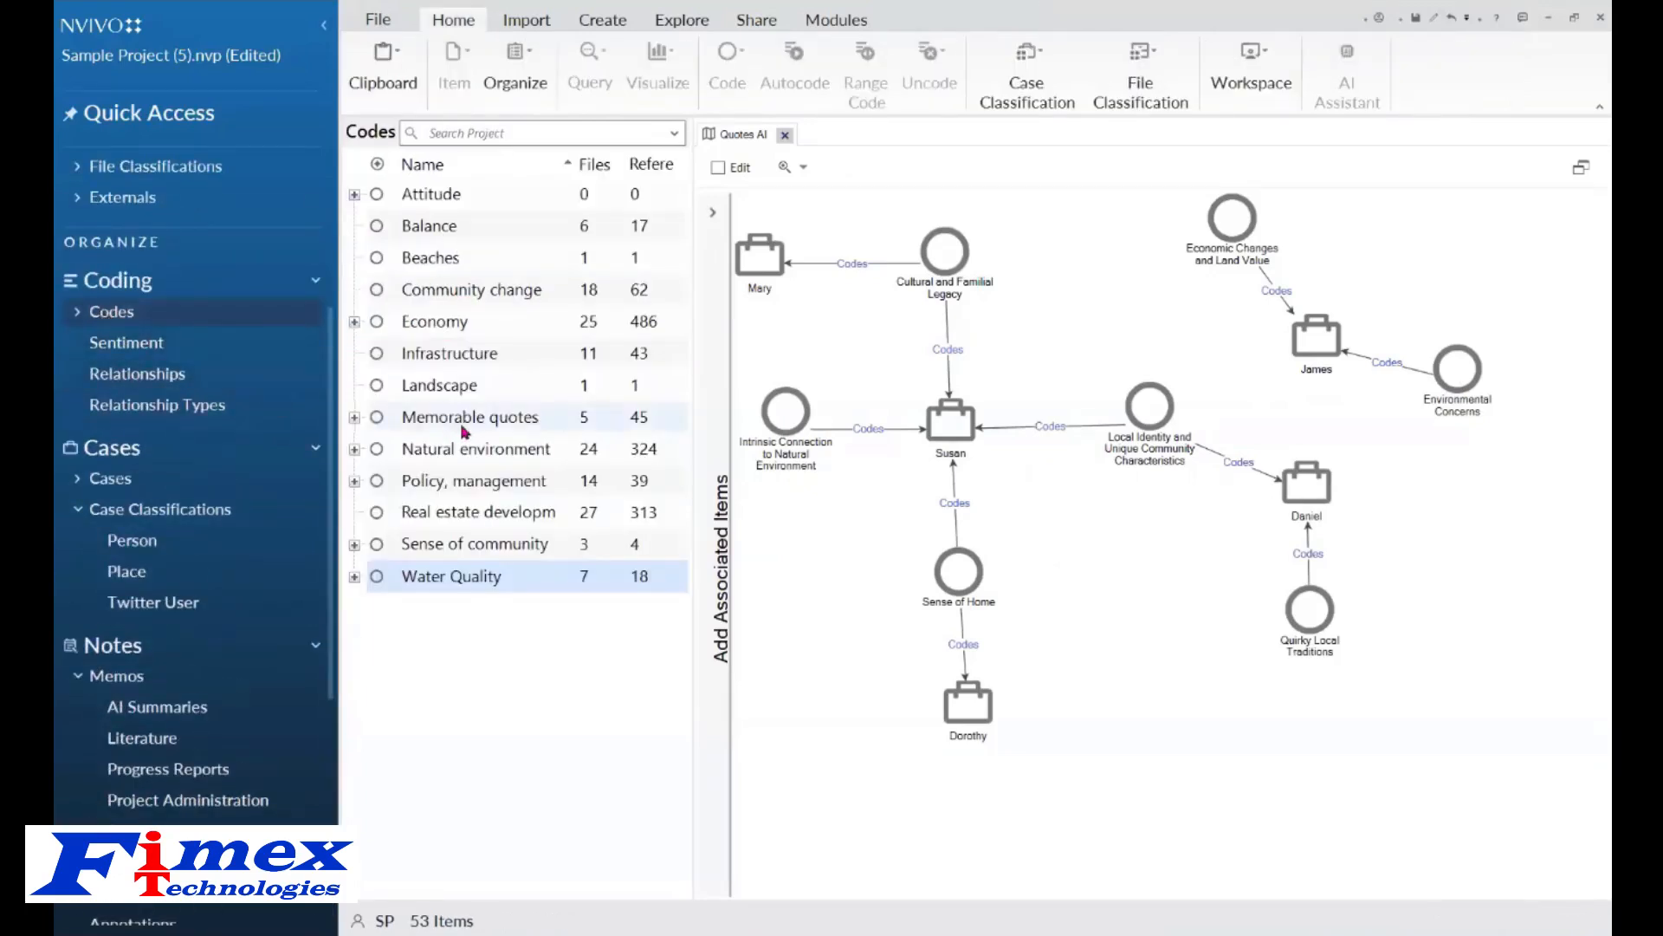
click(354, 418)
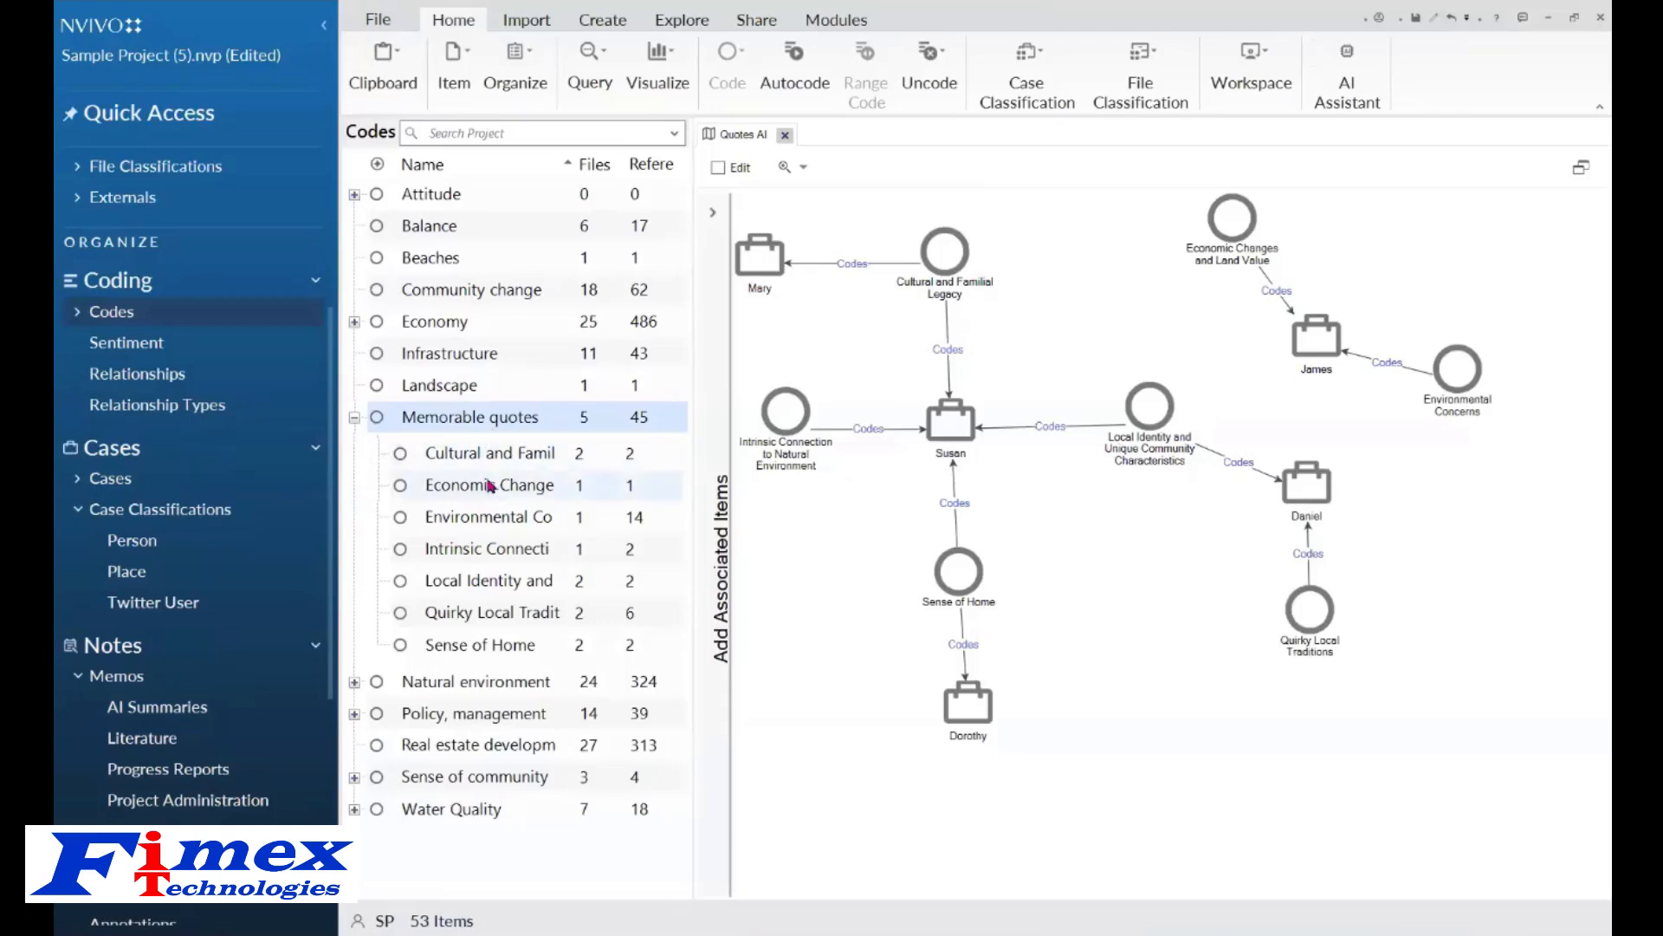
click(354, 418)
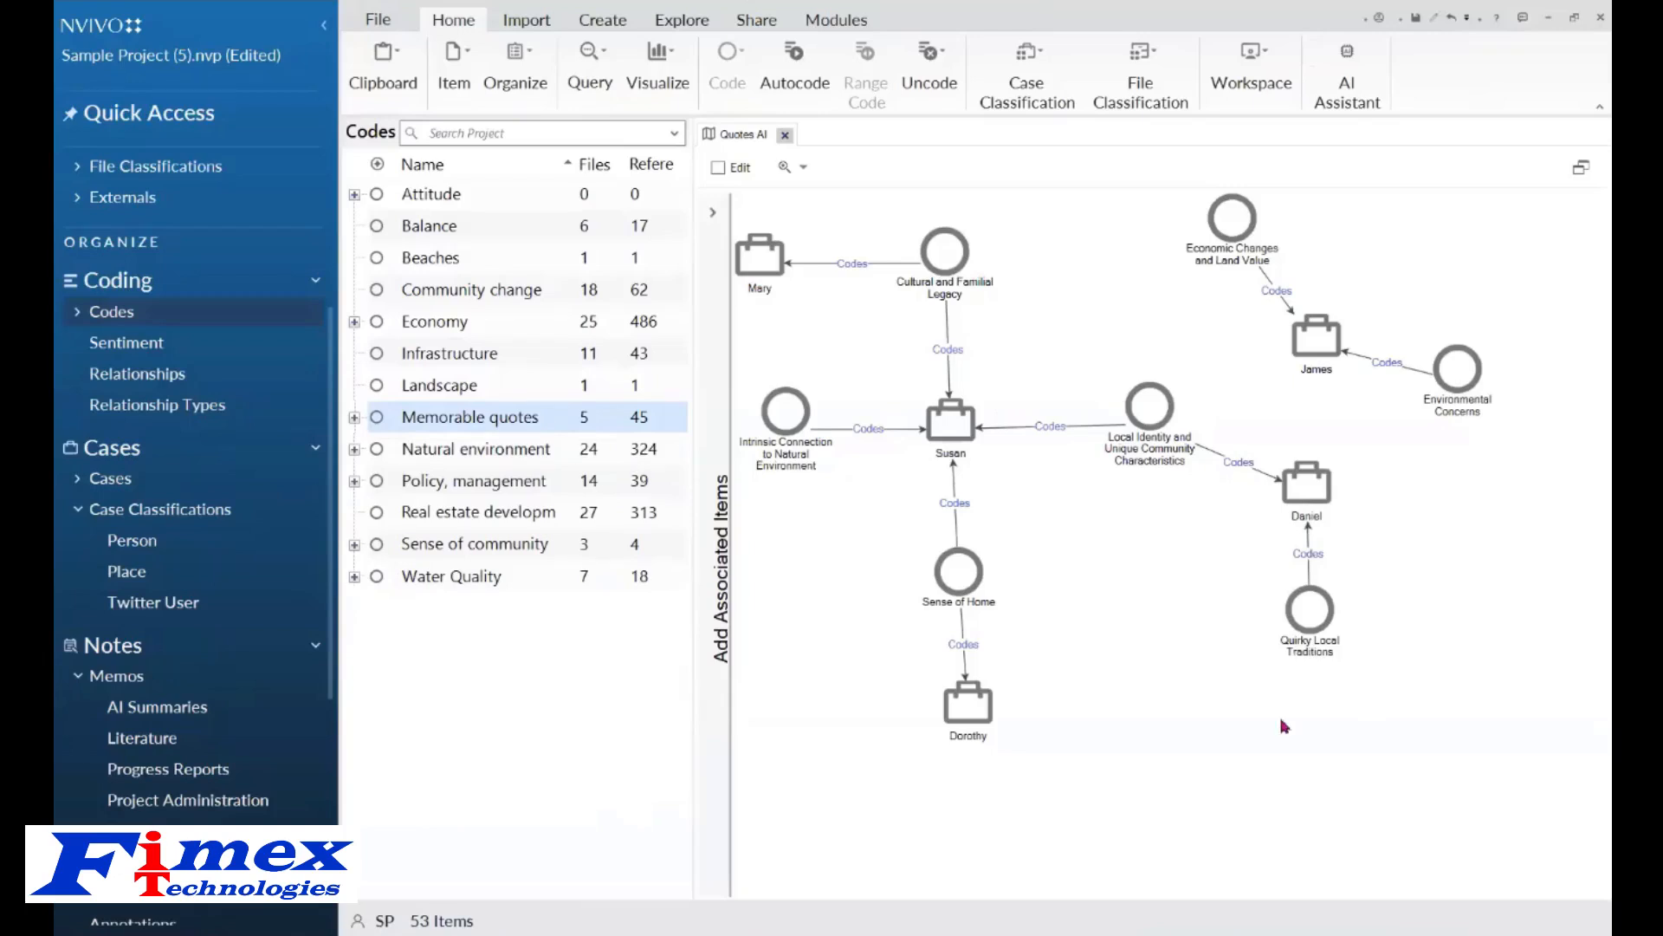
click(1180, 577)
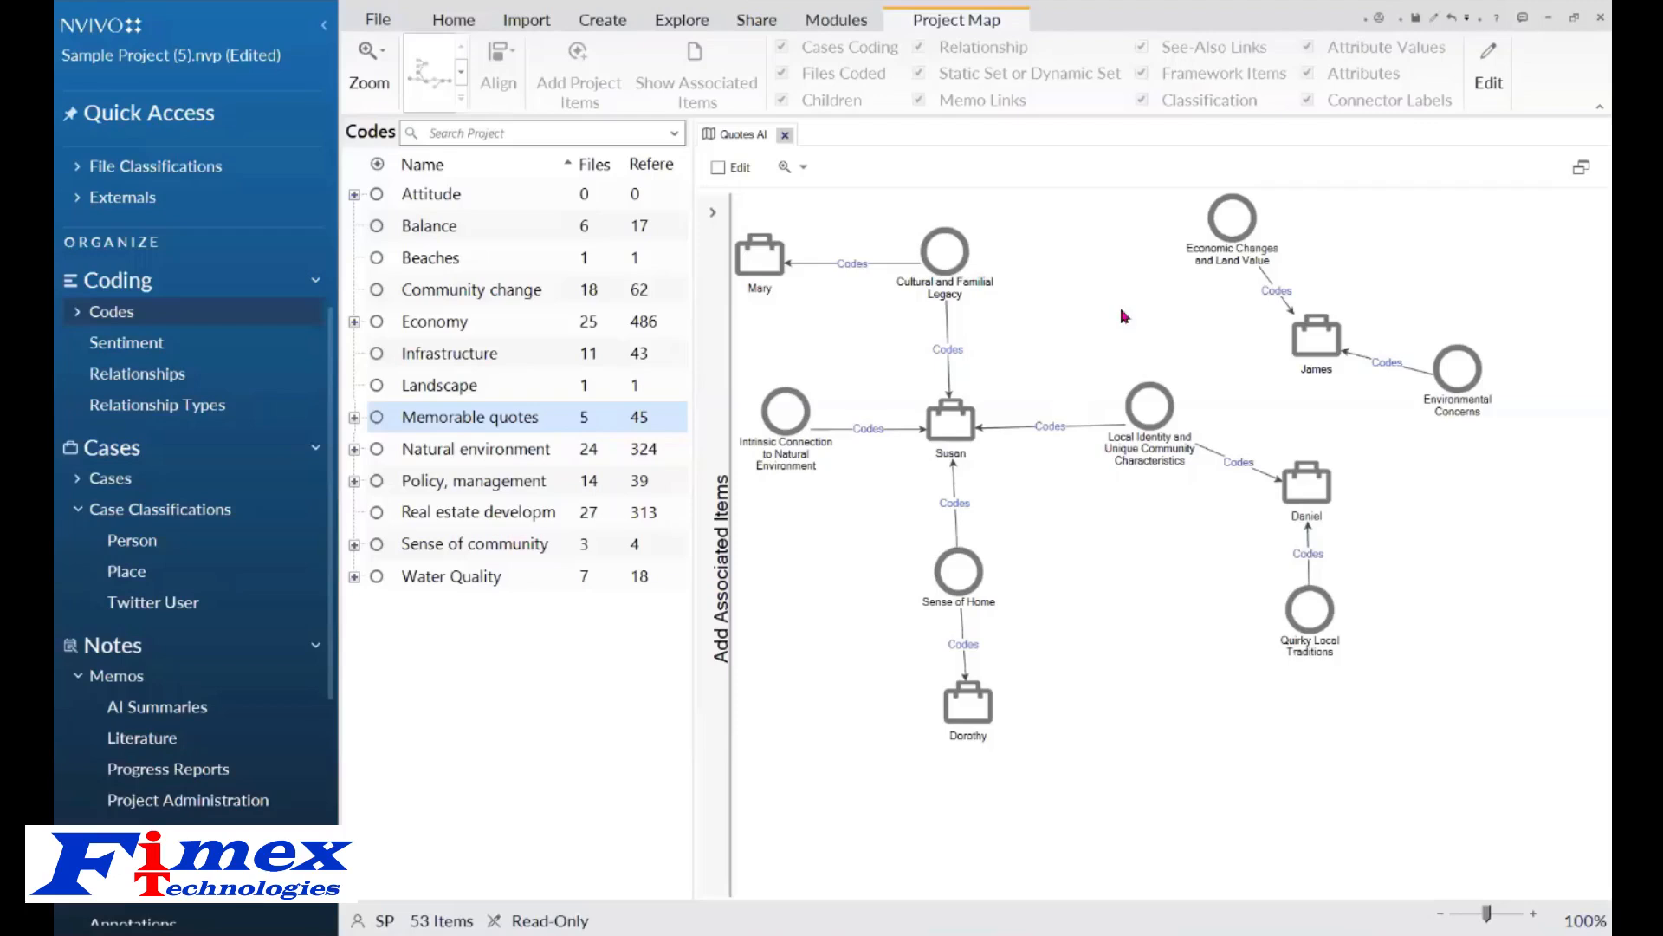
click(786, 135)
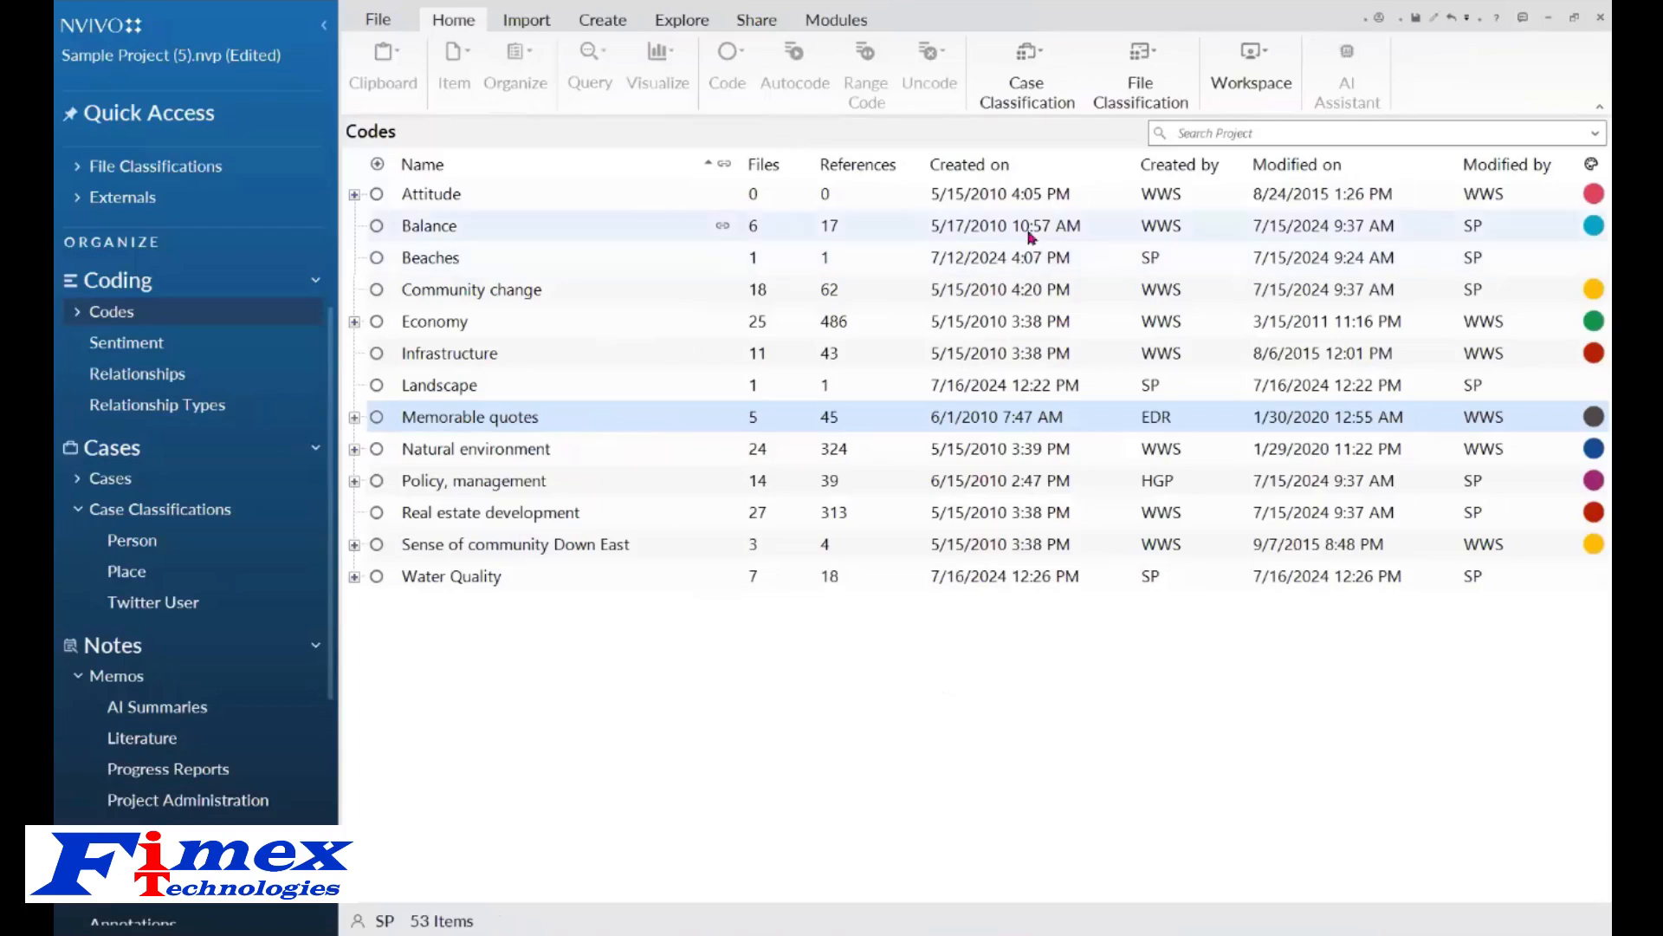
Open Helen's interview audio in NVivo Transcription in the web browser.
click(838, 20)
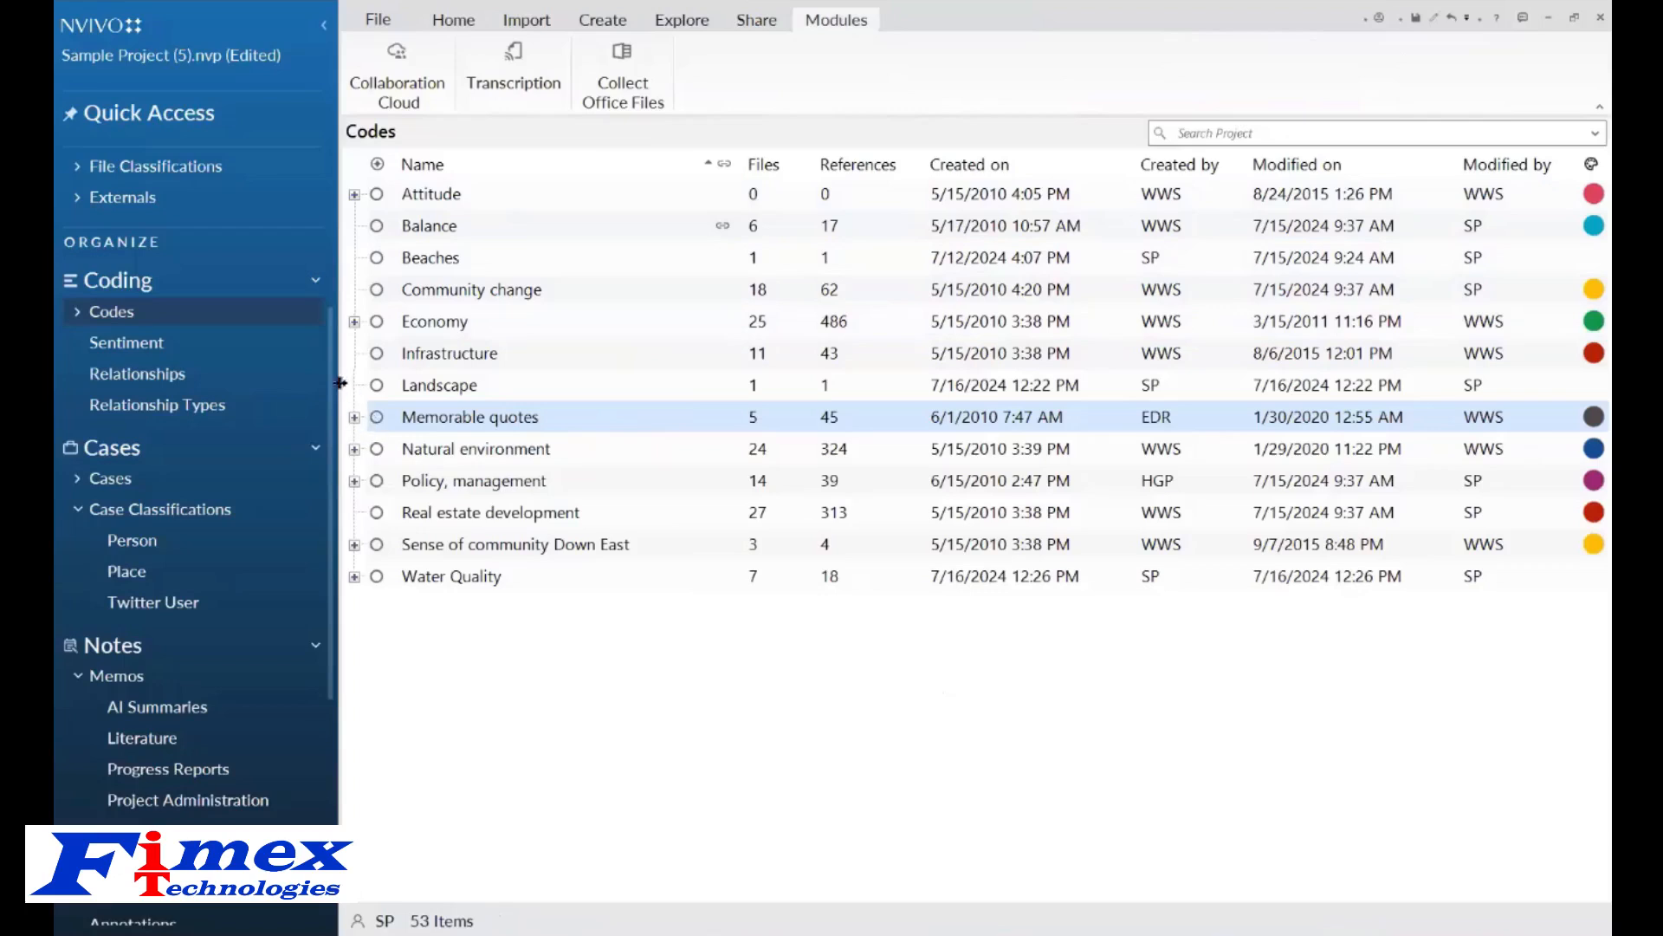
scroll(331, 400, up, 3)
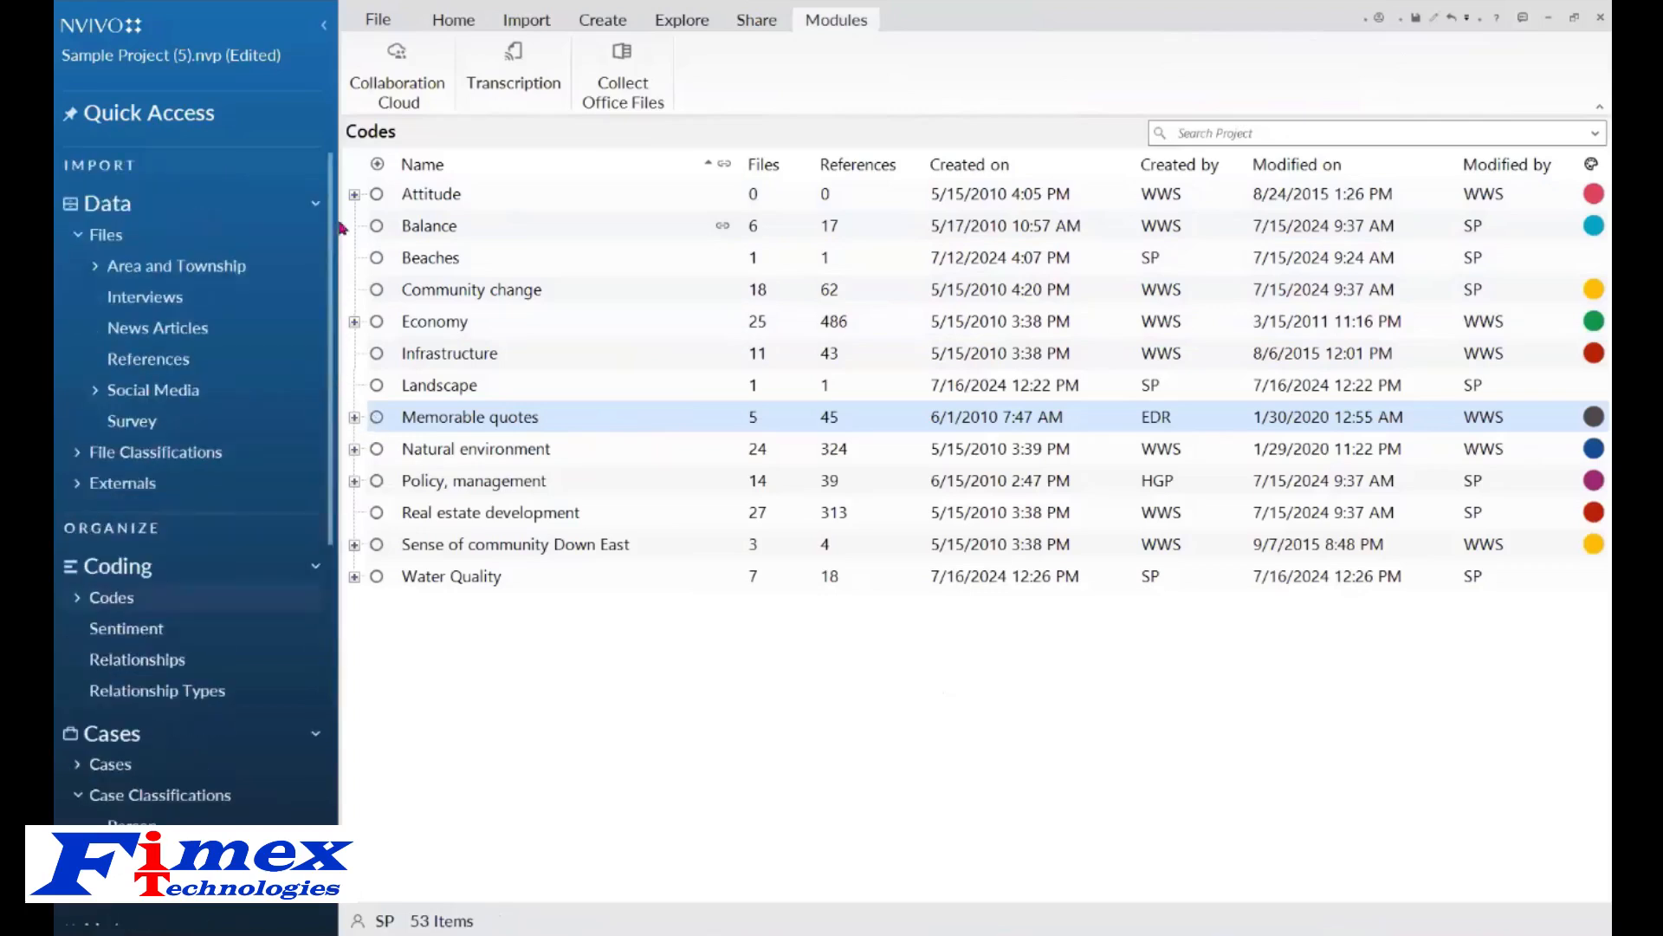
click(172, 304)
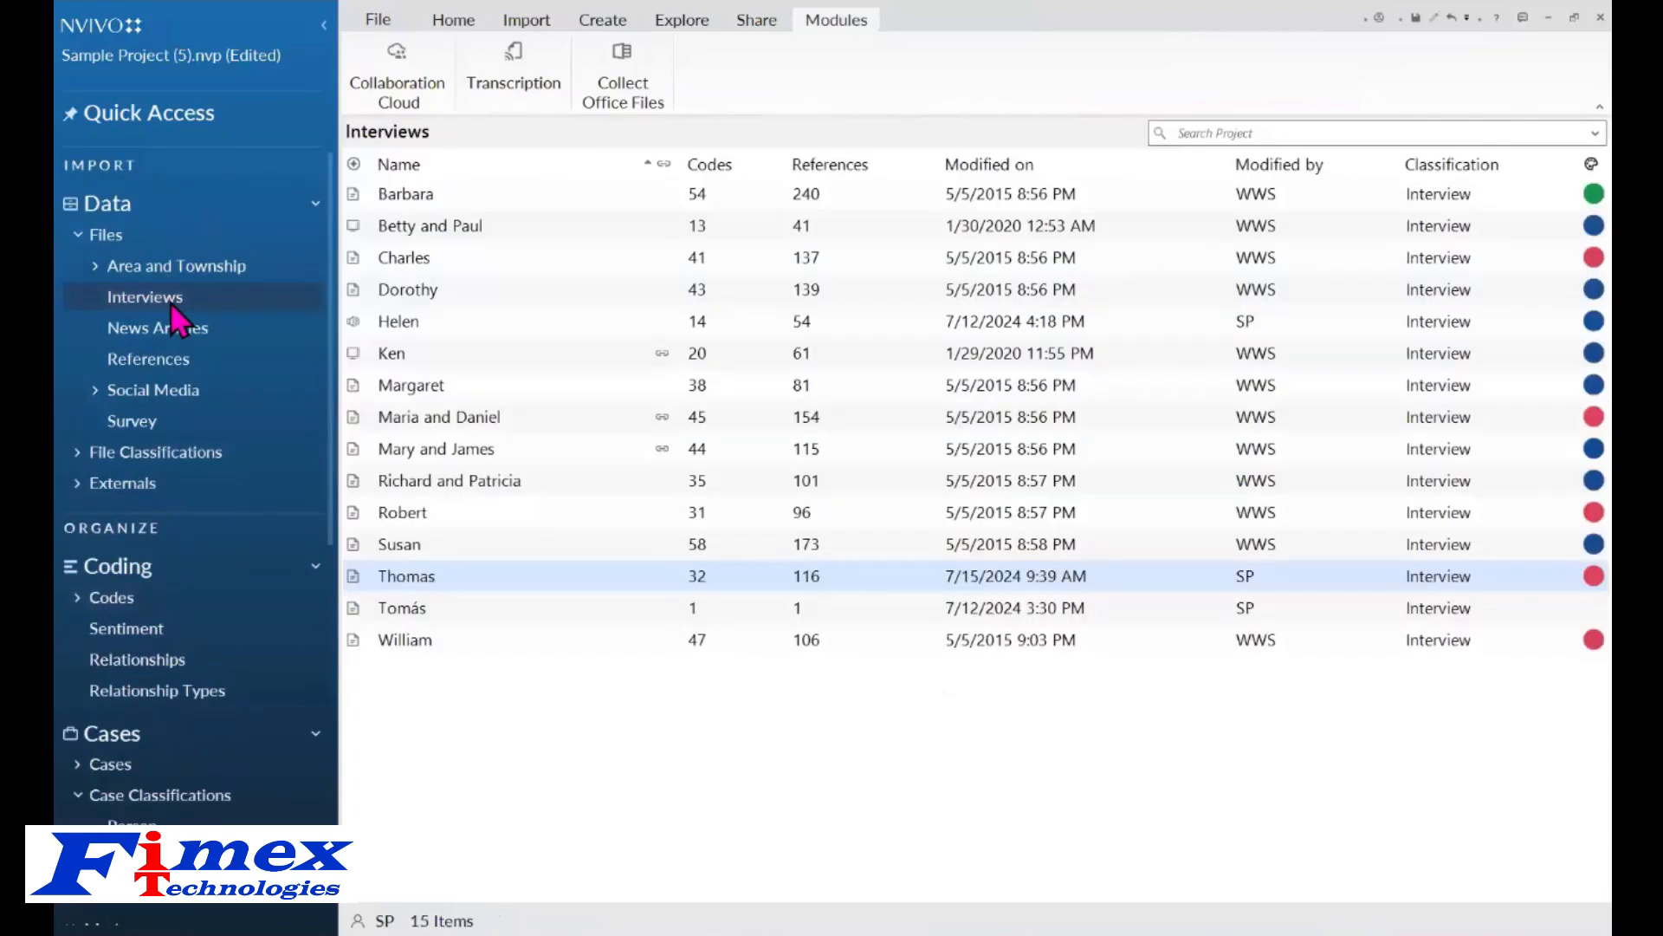
right_click(517, 327)
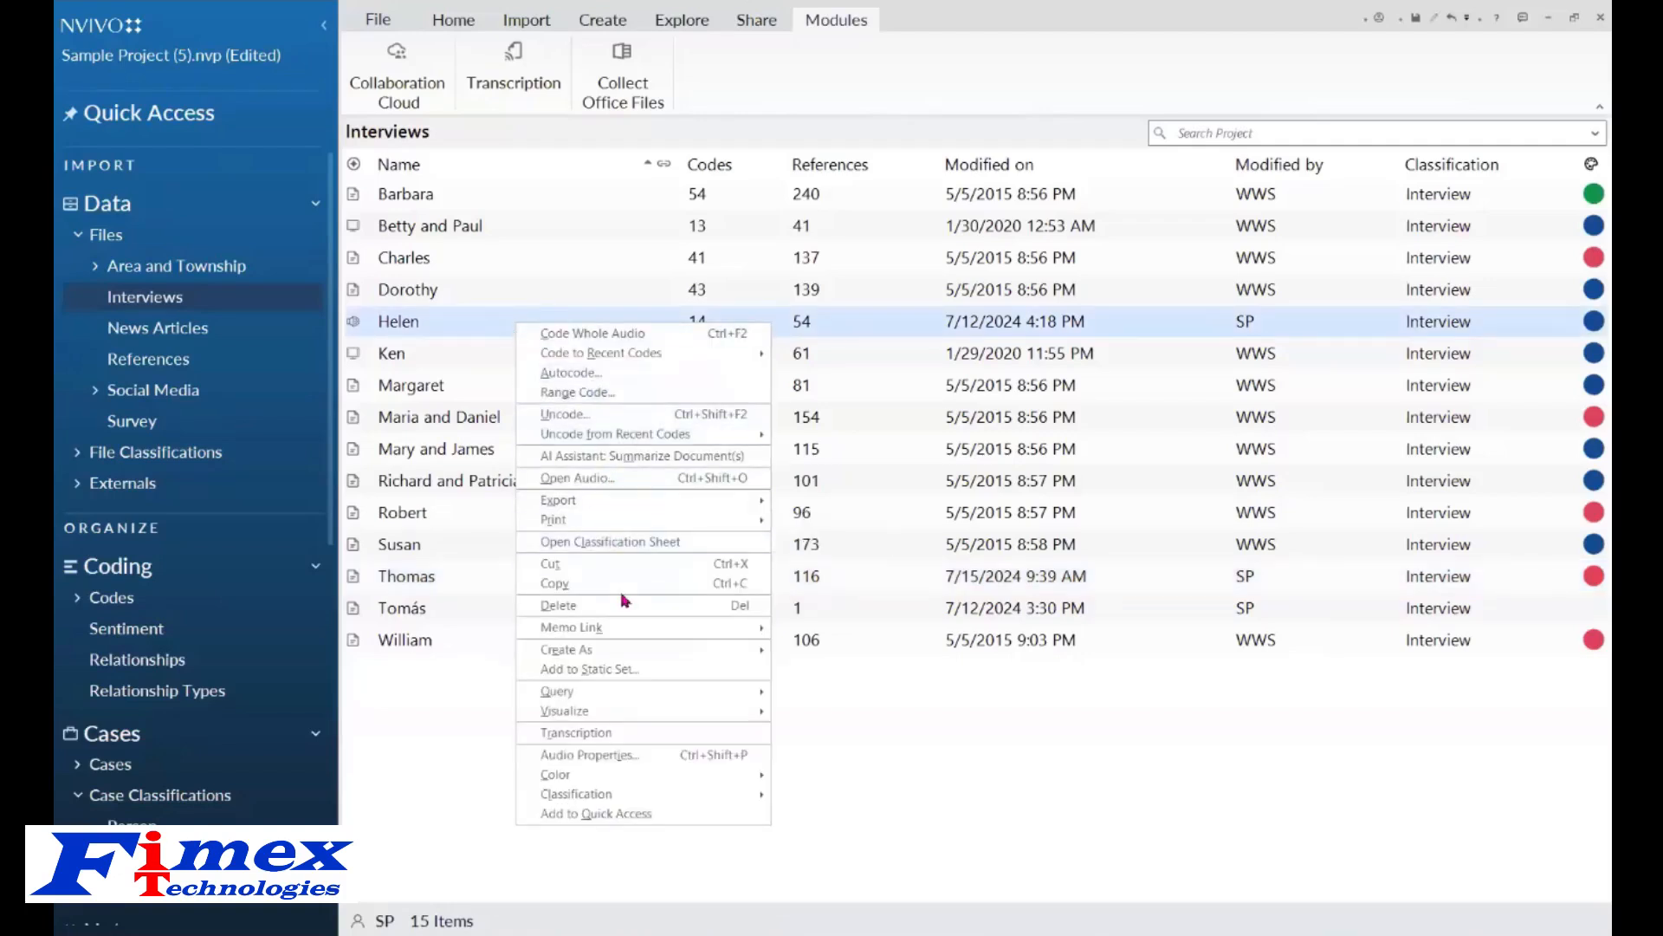
click(613, 733)
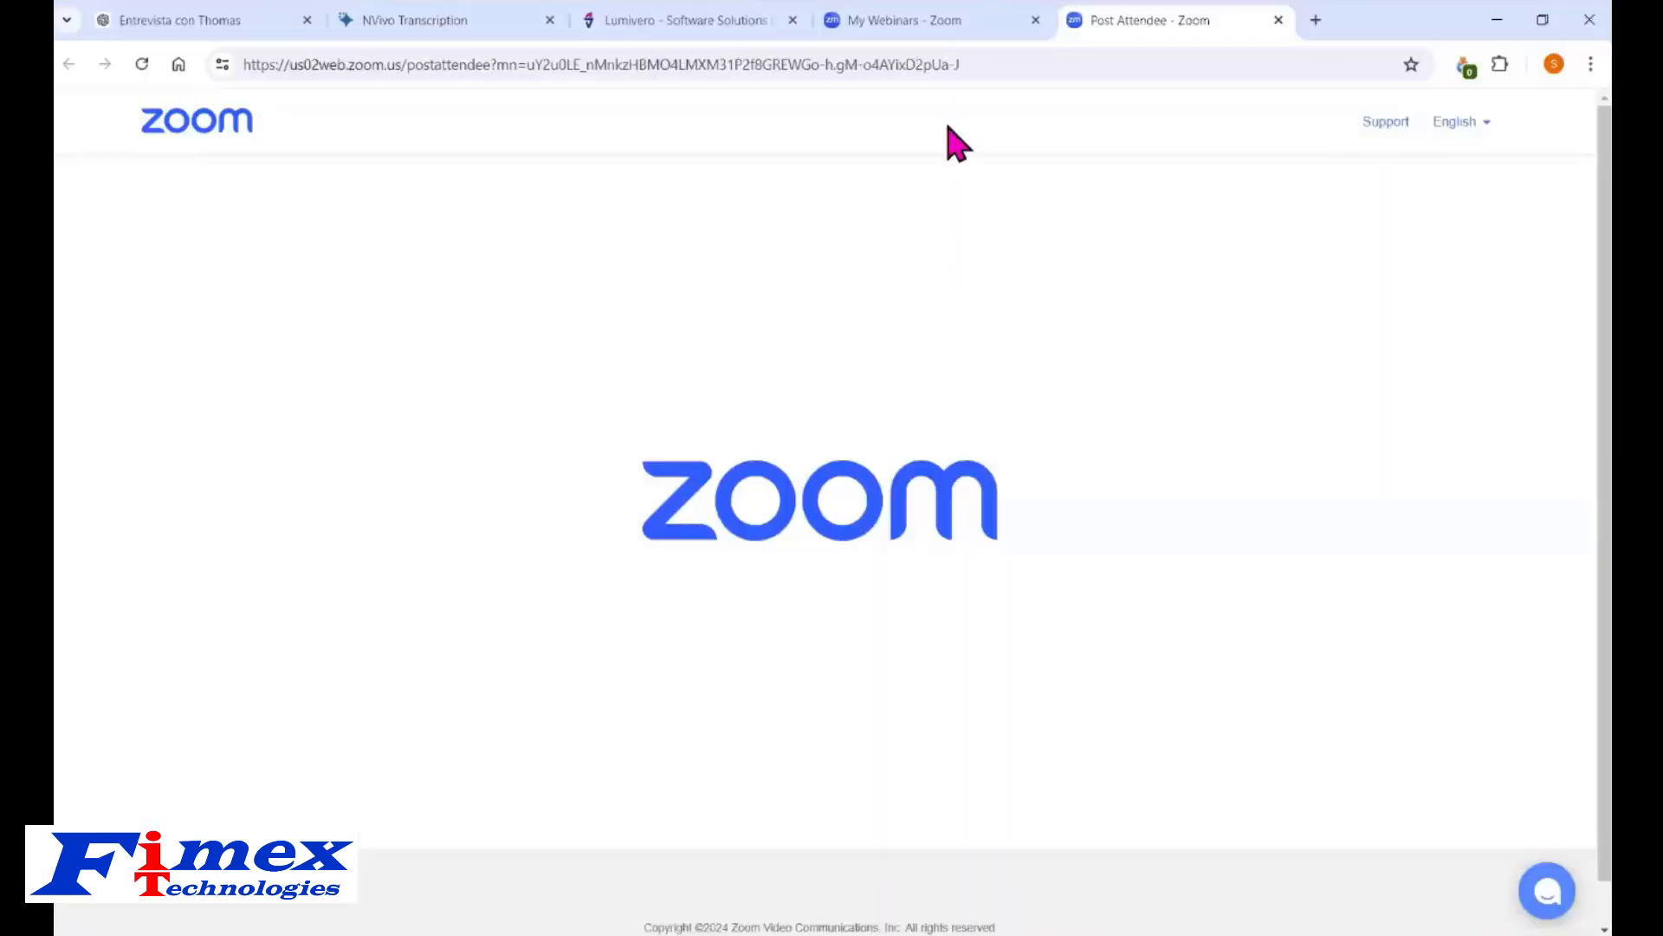
click(435, 26)
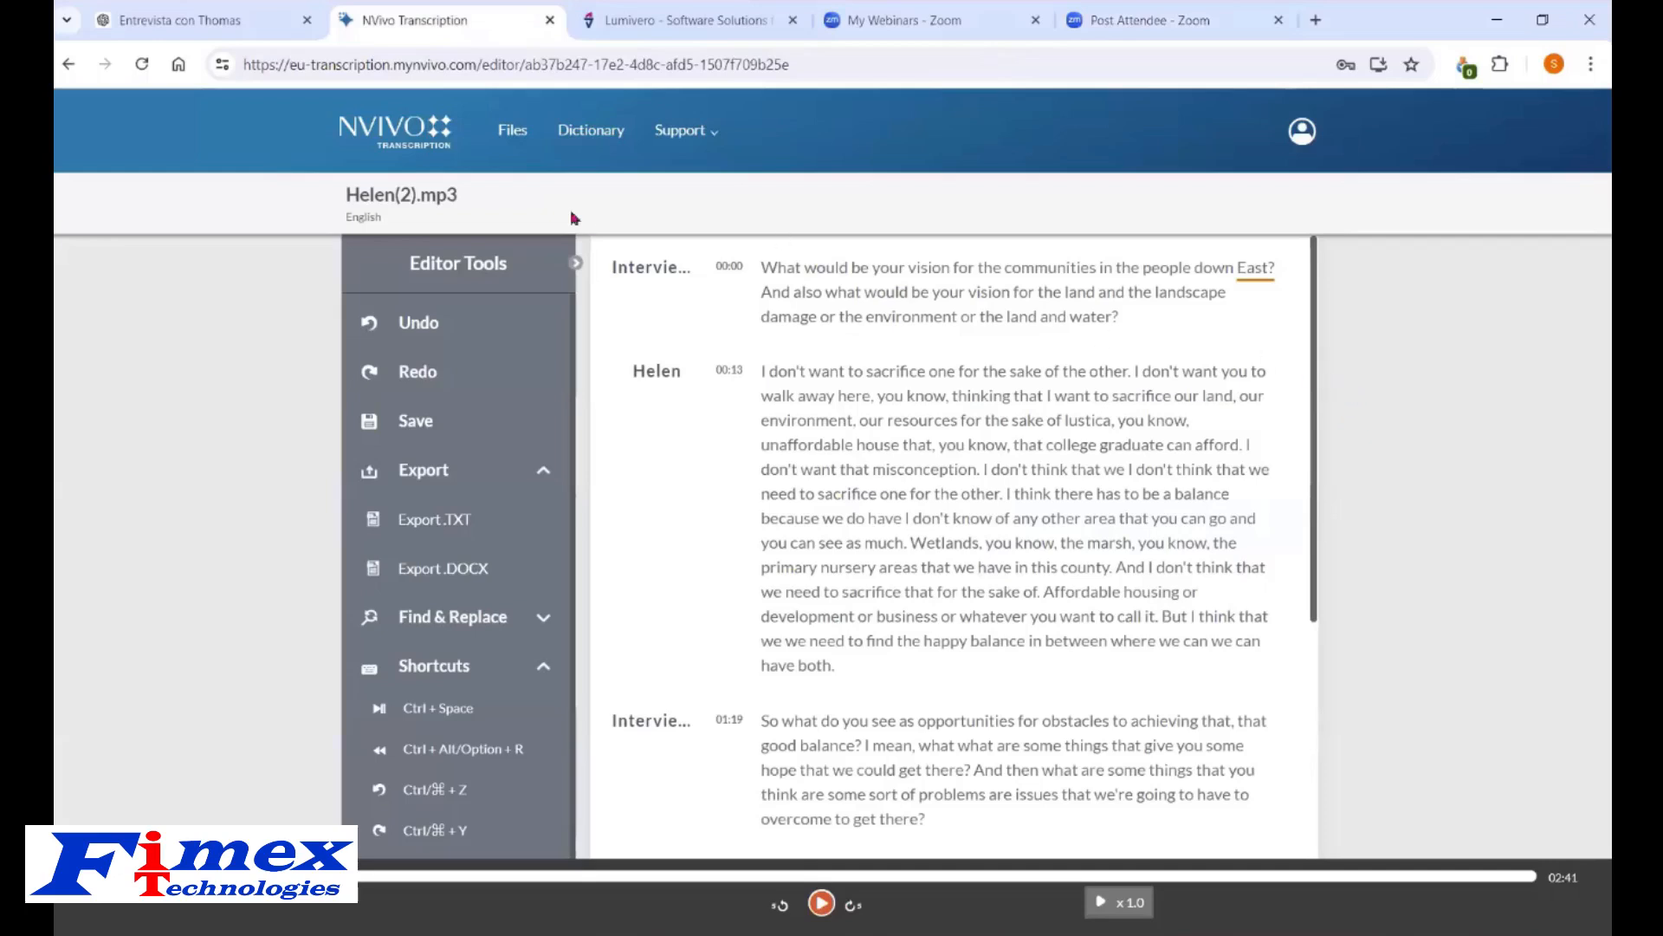
Browse the NVivo Transcription files list, reopen the Helen(2).mp3 transcript, and play its audio.
click(400, 144)
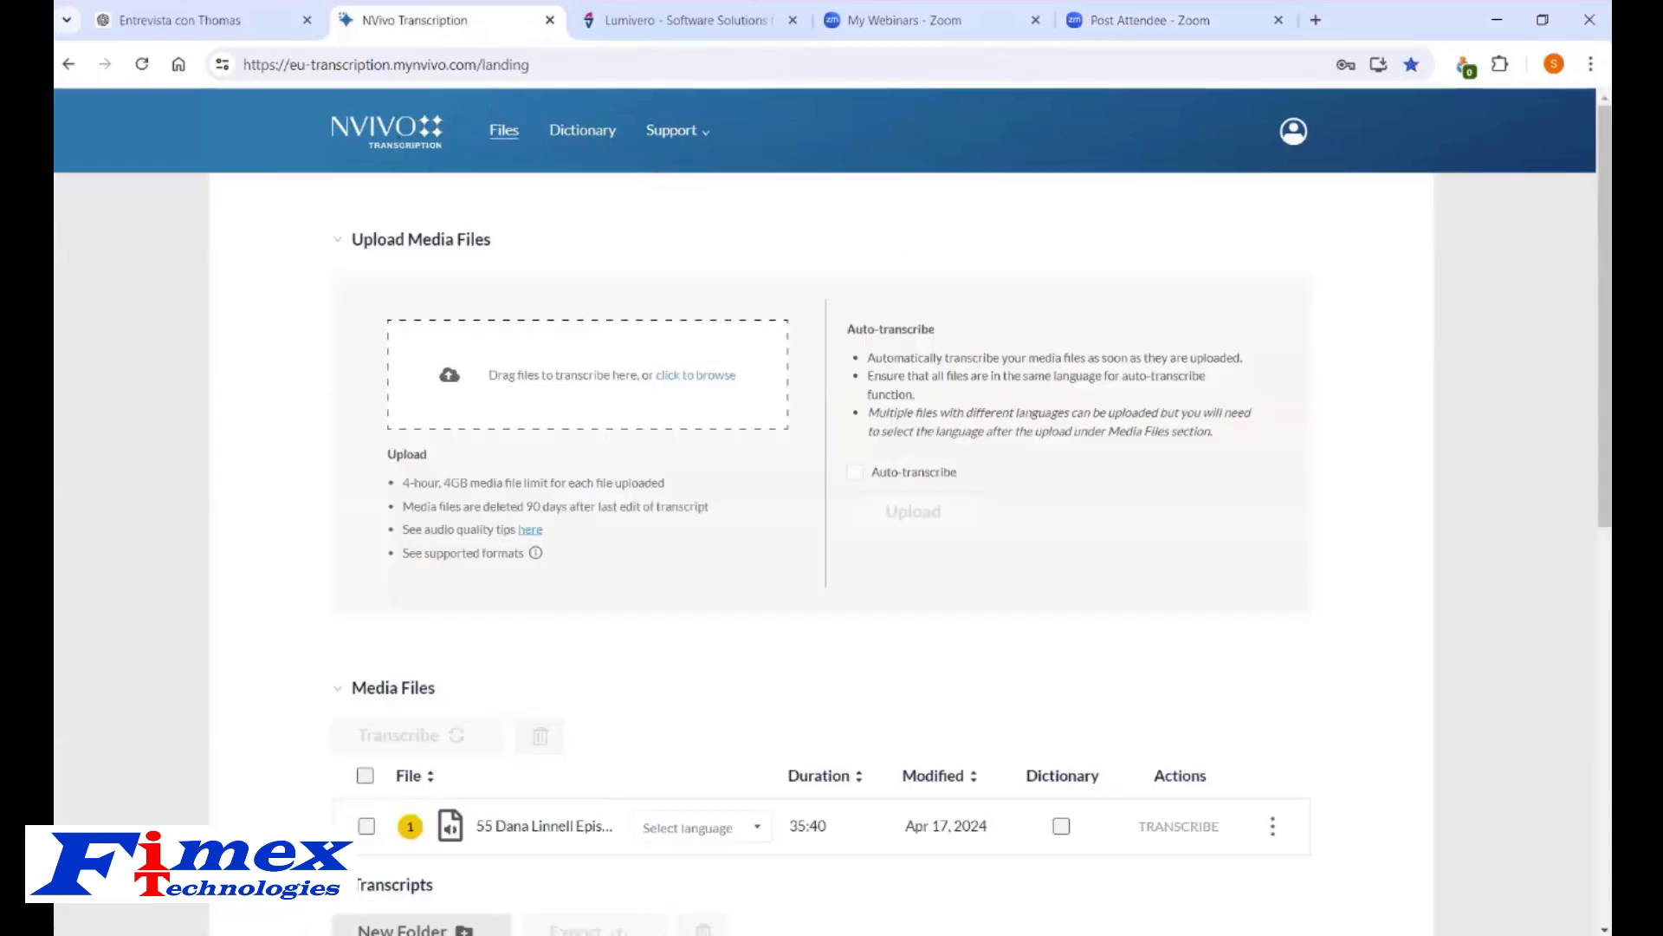
scroll(1588, 297, down, 7)
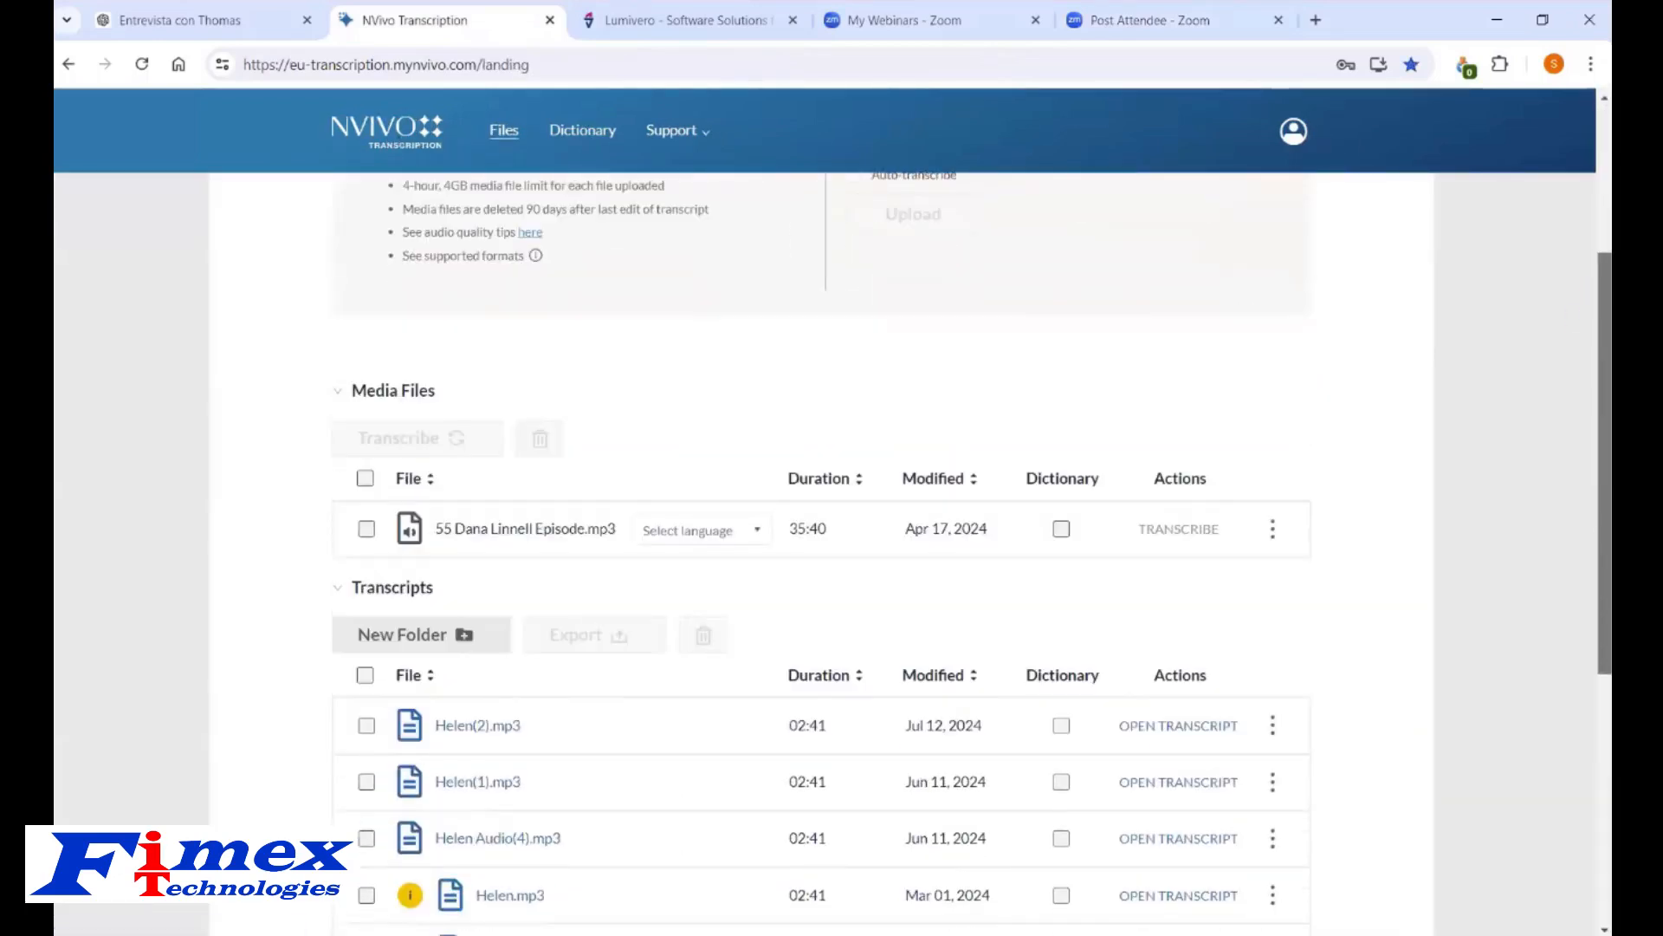
click(1188, 392)
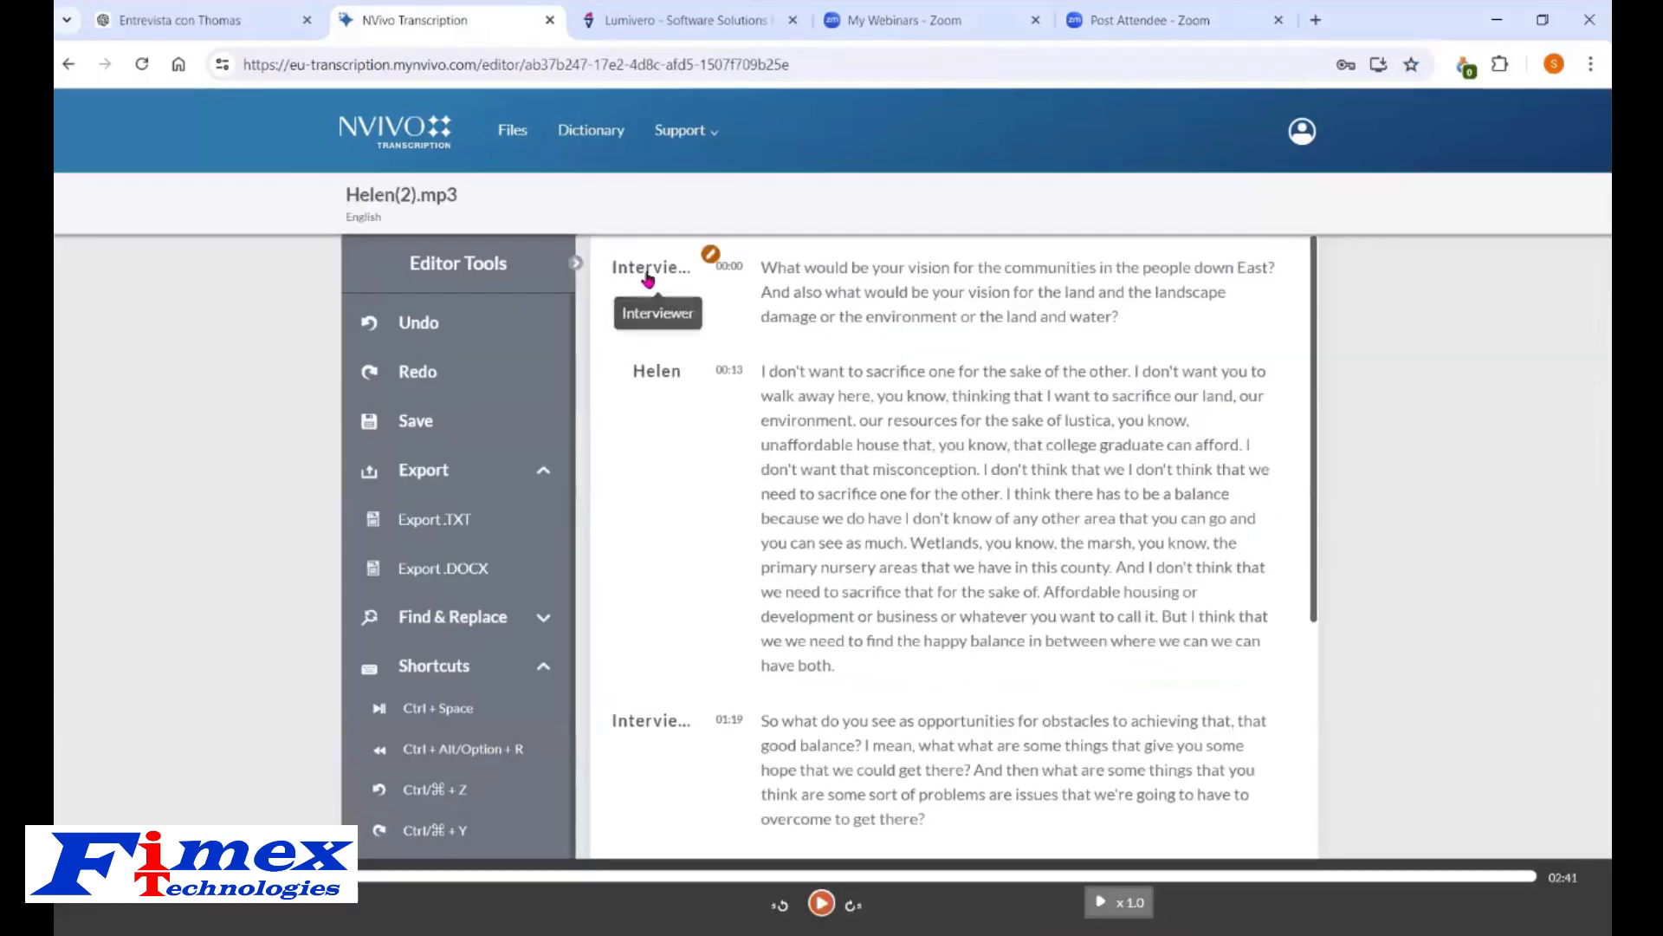
click(821, 903)
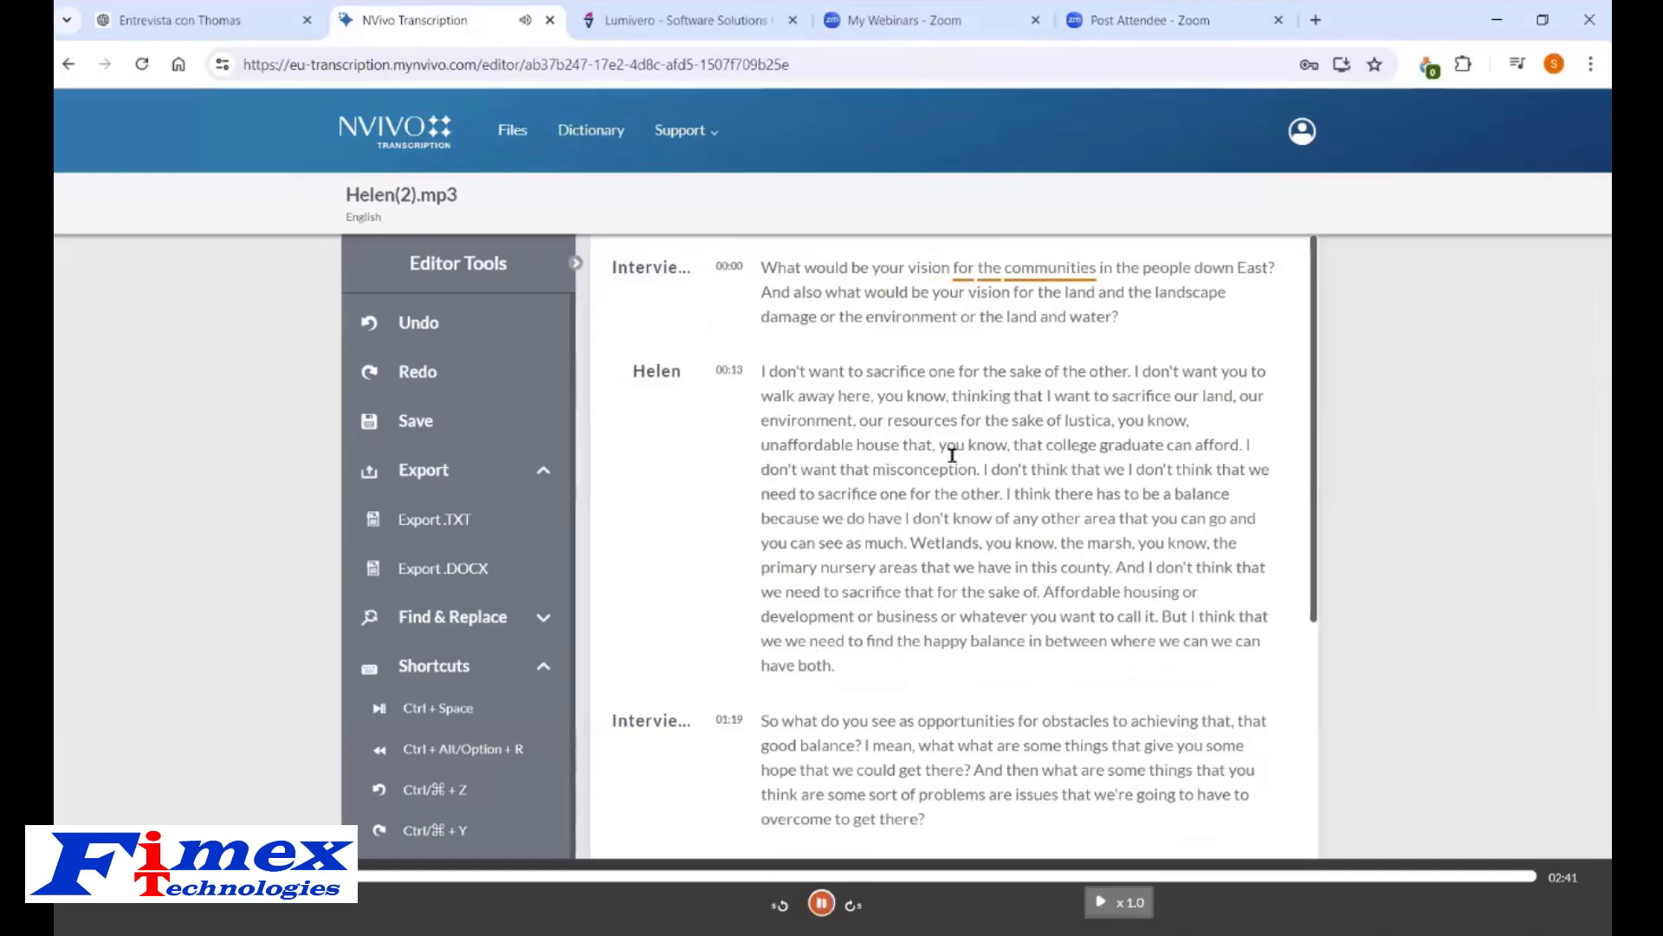
Pause the transcript playback and close NVivo's Transcription import dialog.
click(821, 902)
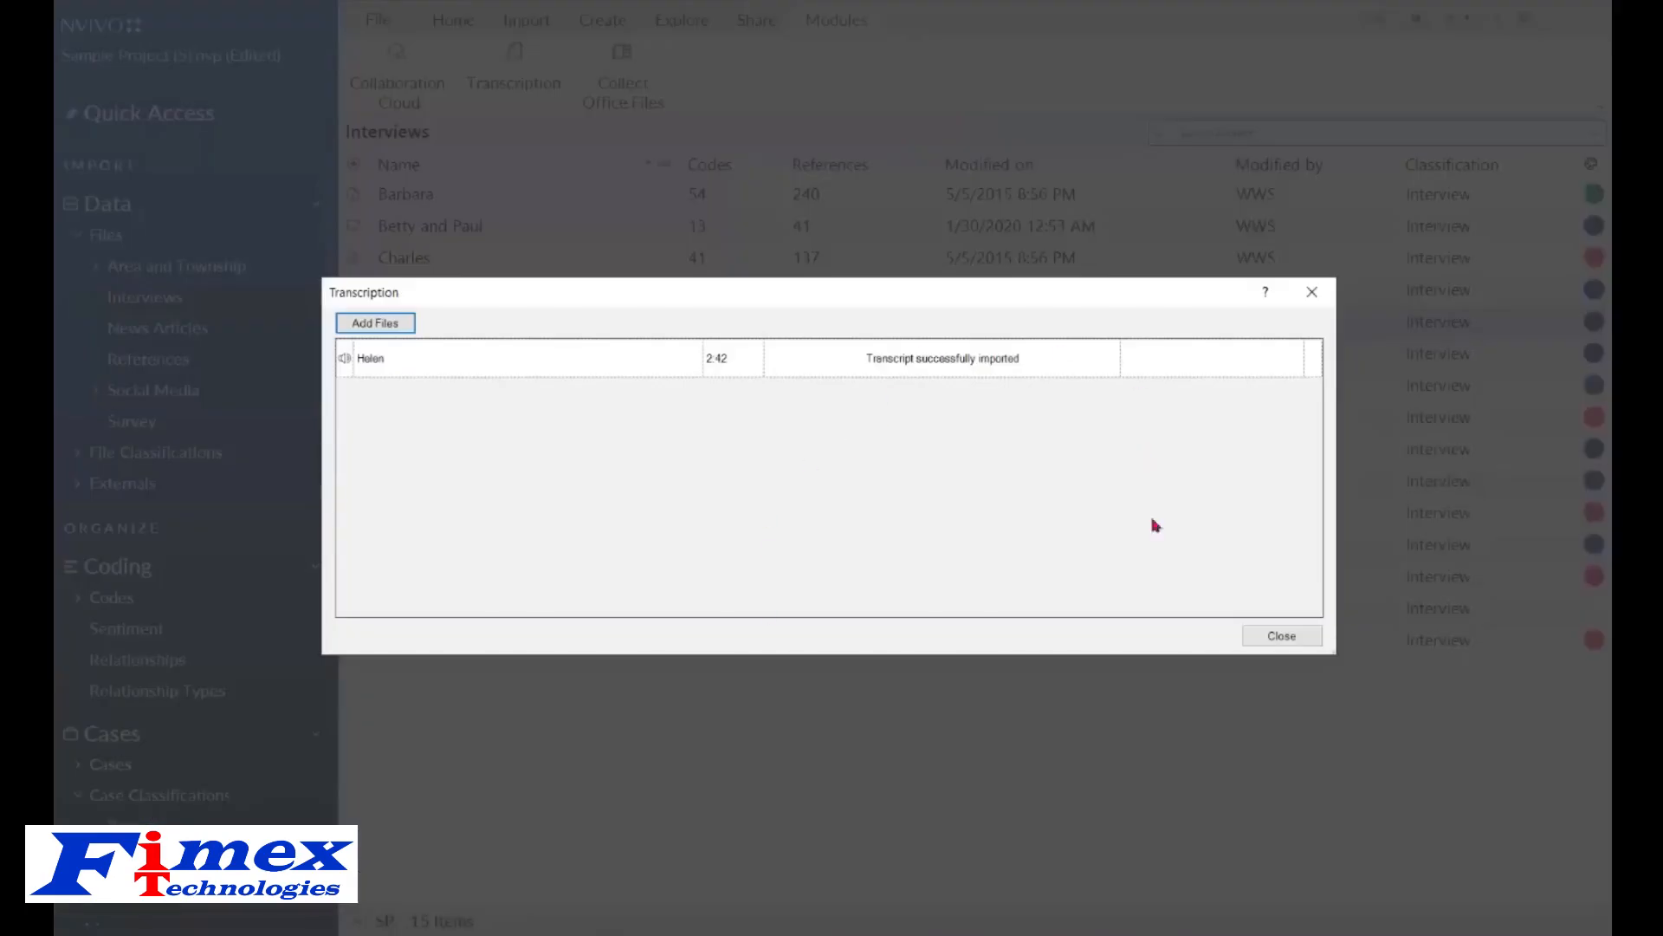
click(1279, 637)
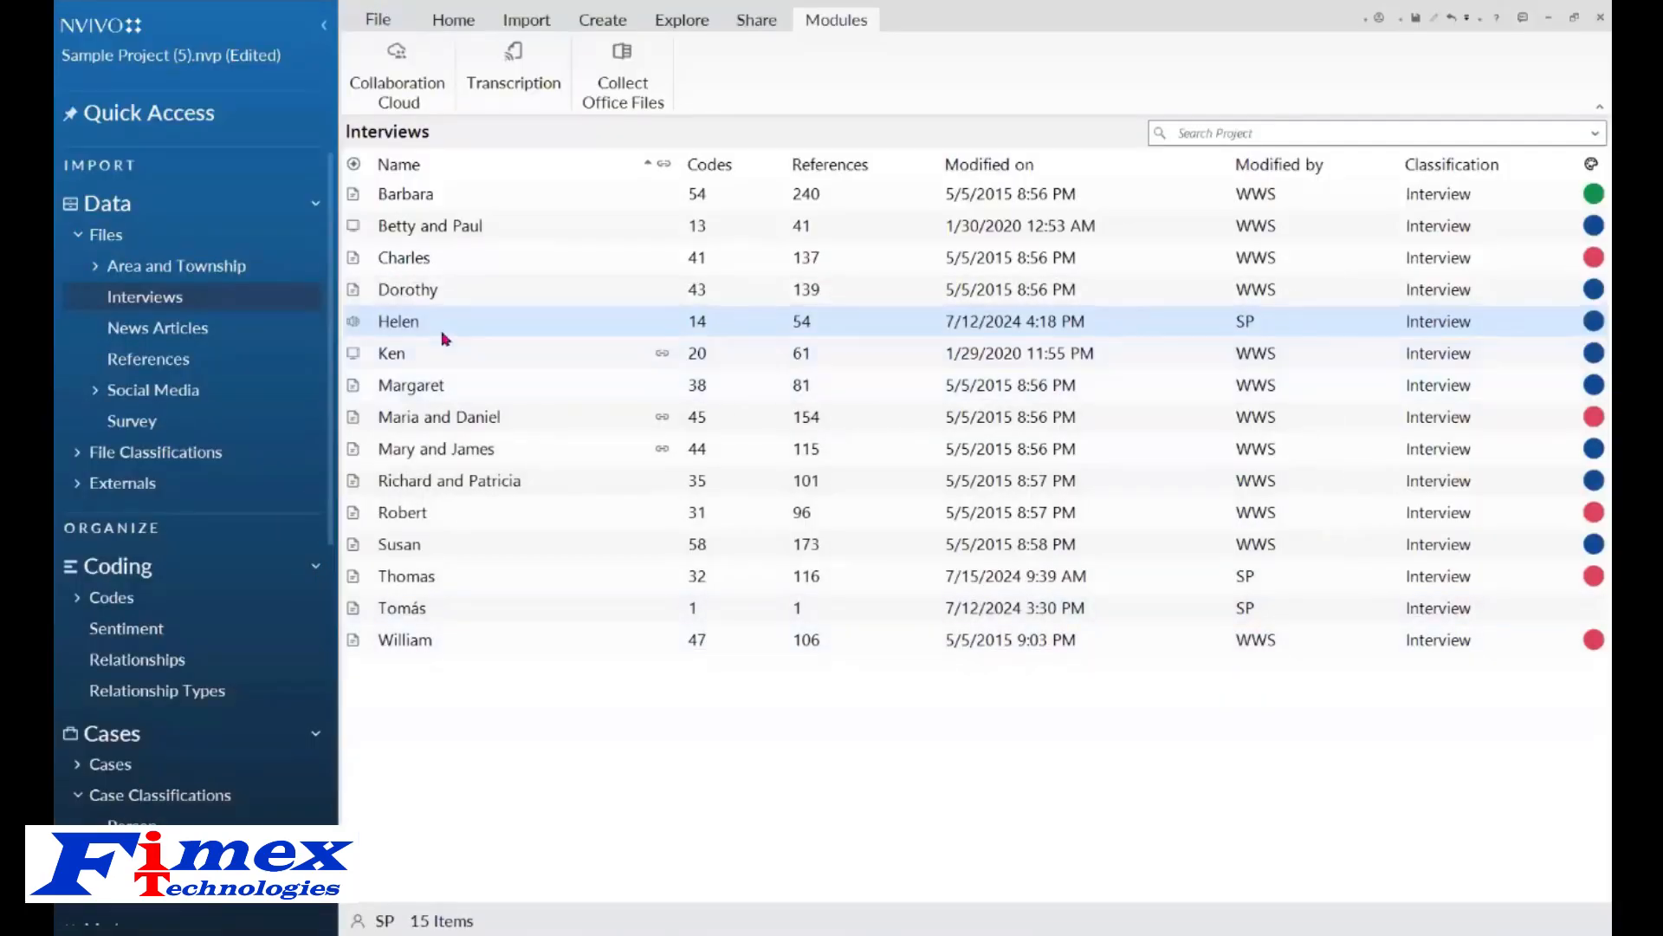
Open Helen's interview audio, select a passage in row 3 of its transcript, and play then stop the audio.
double_click(408, 327)
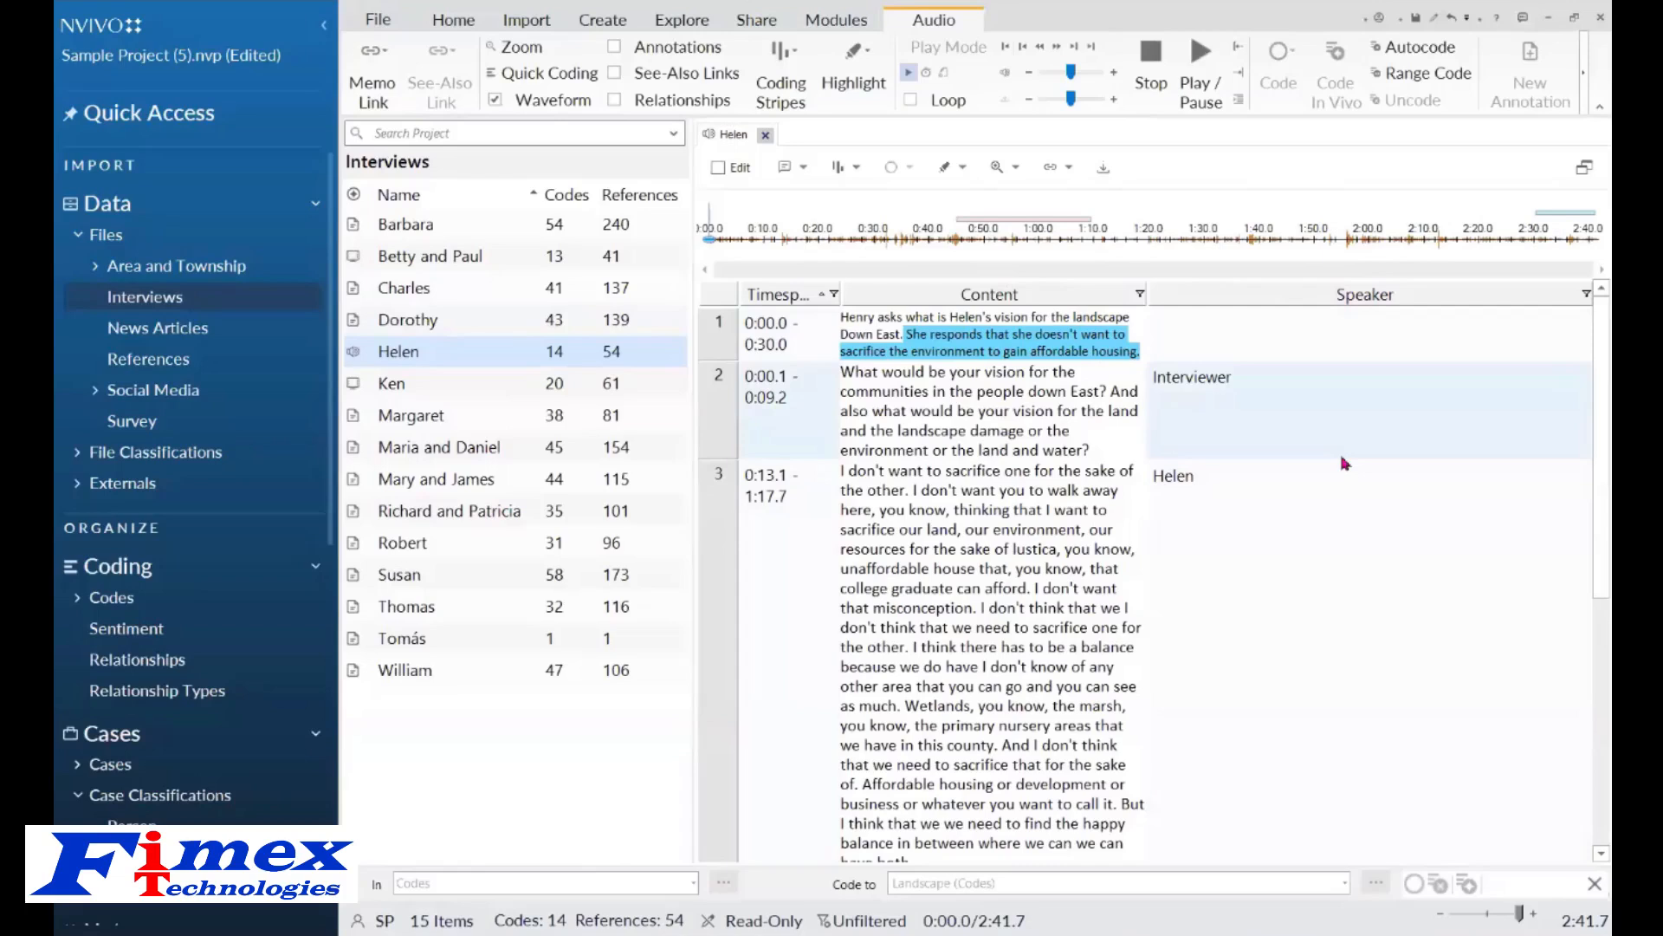
click(916, 468)
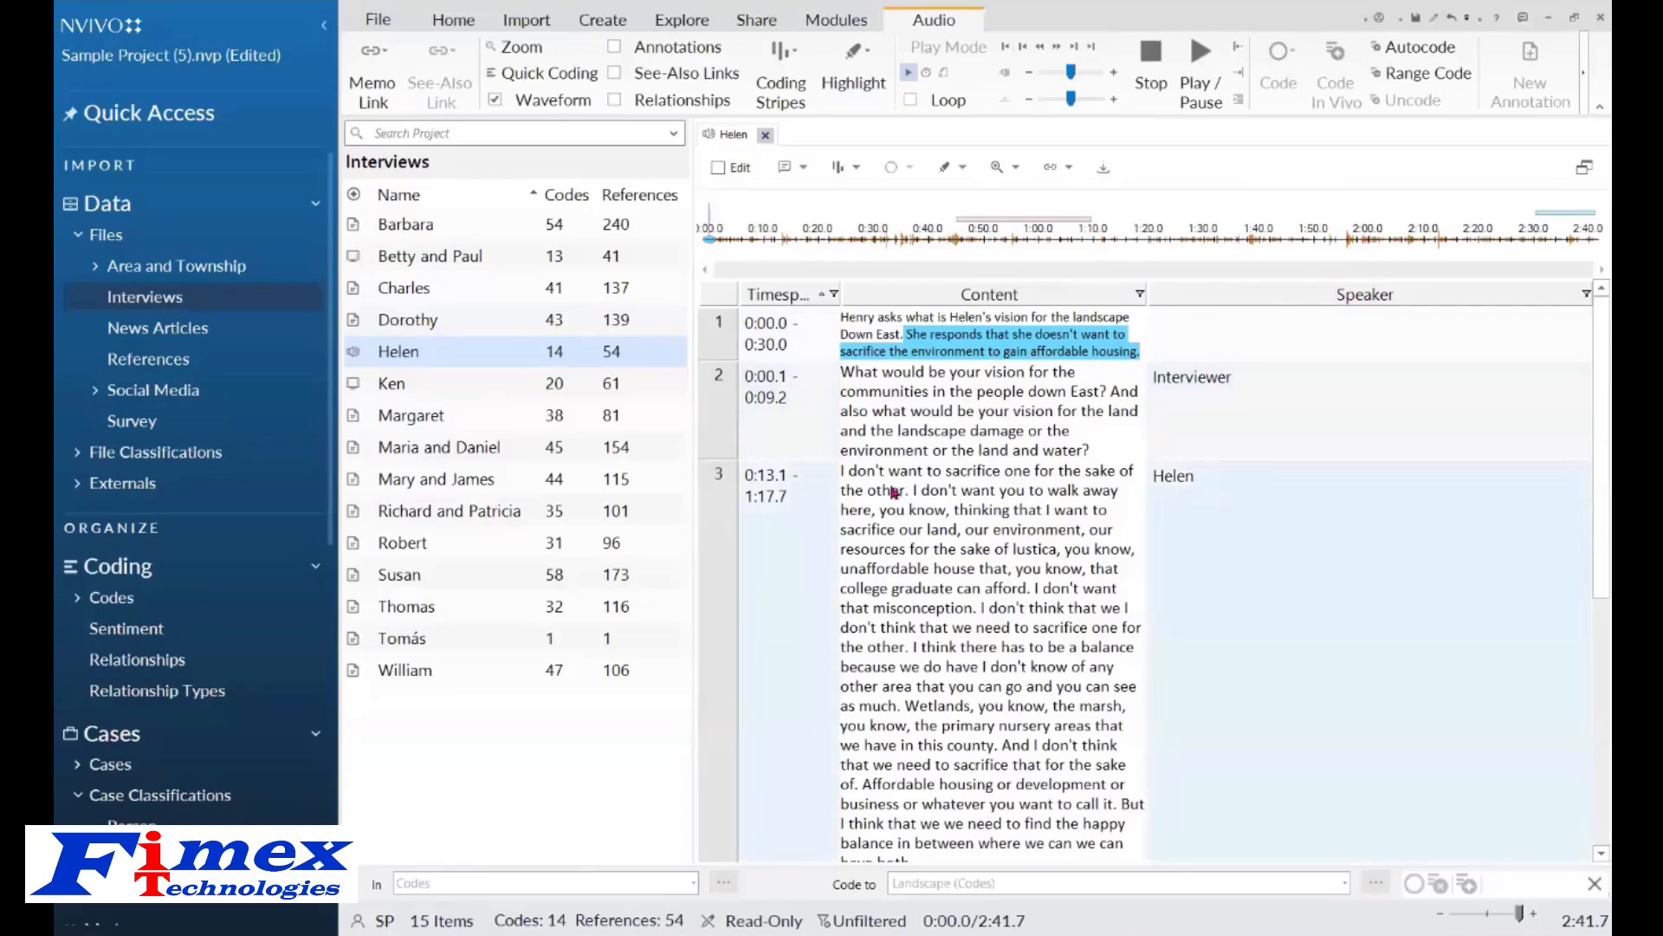
scroll(917, 468, down, 1)
drag(841, 476, 1028, 535)
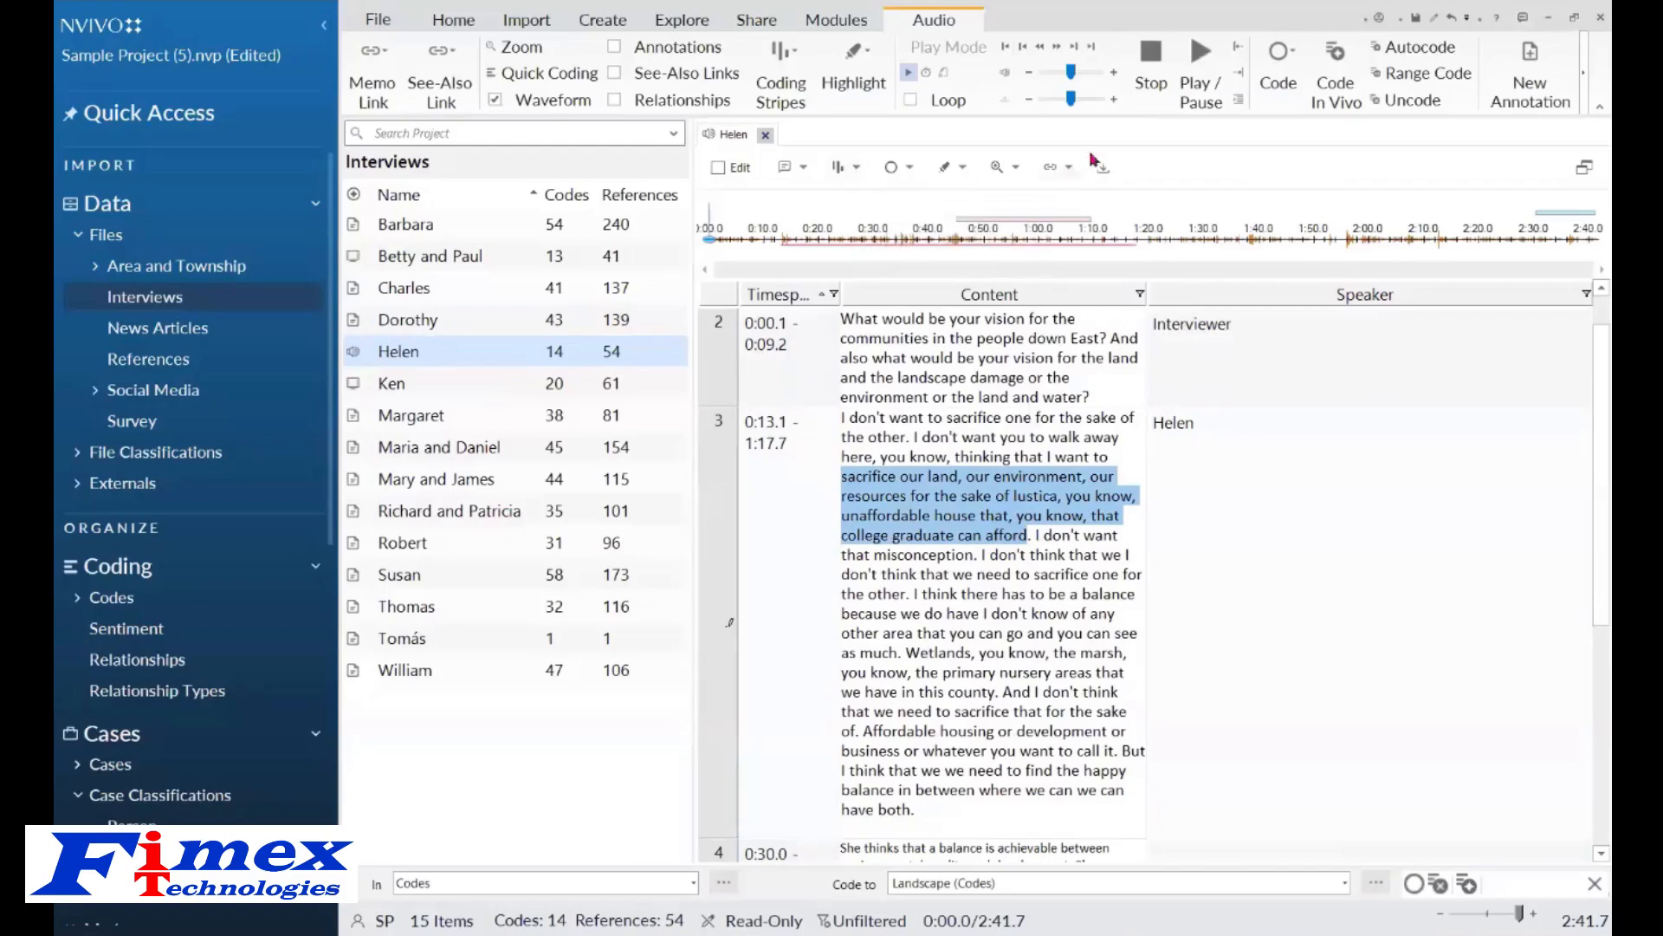
click(1210, 63)
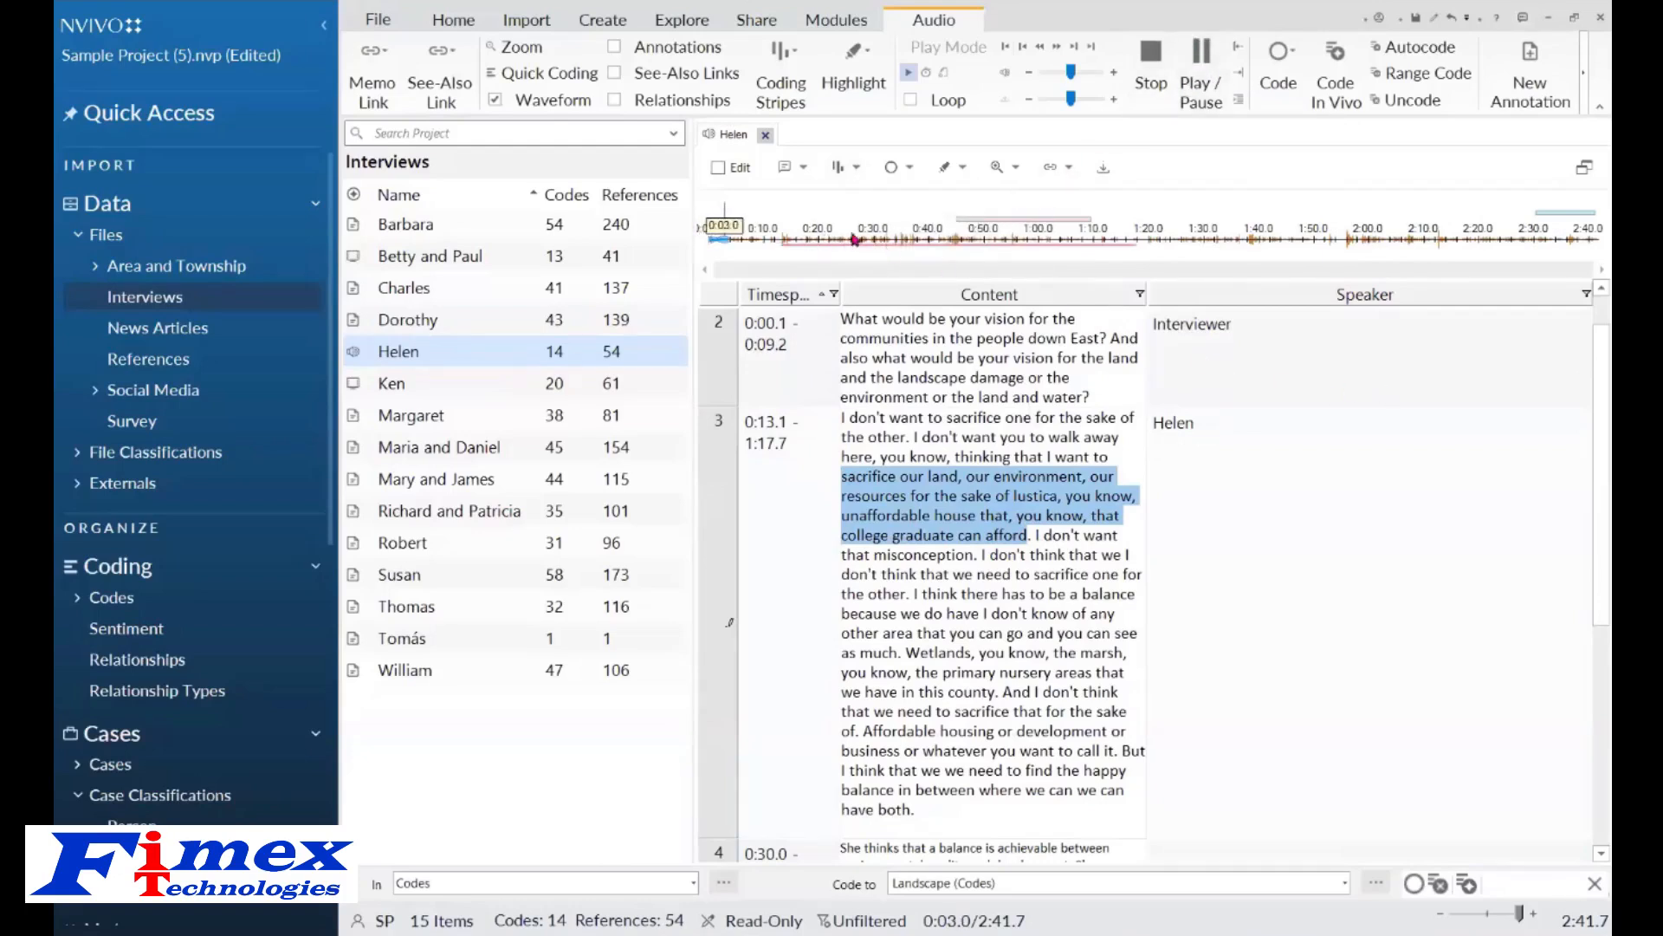
key(F4)
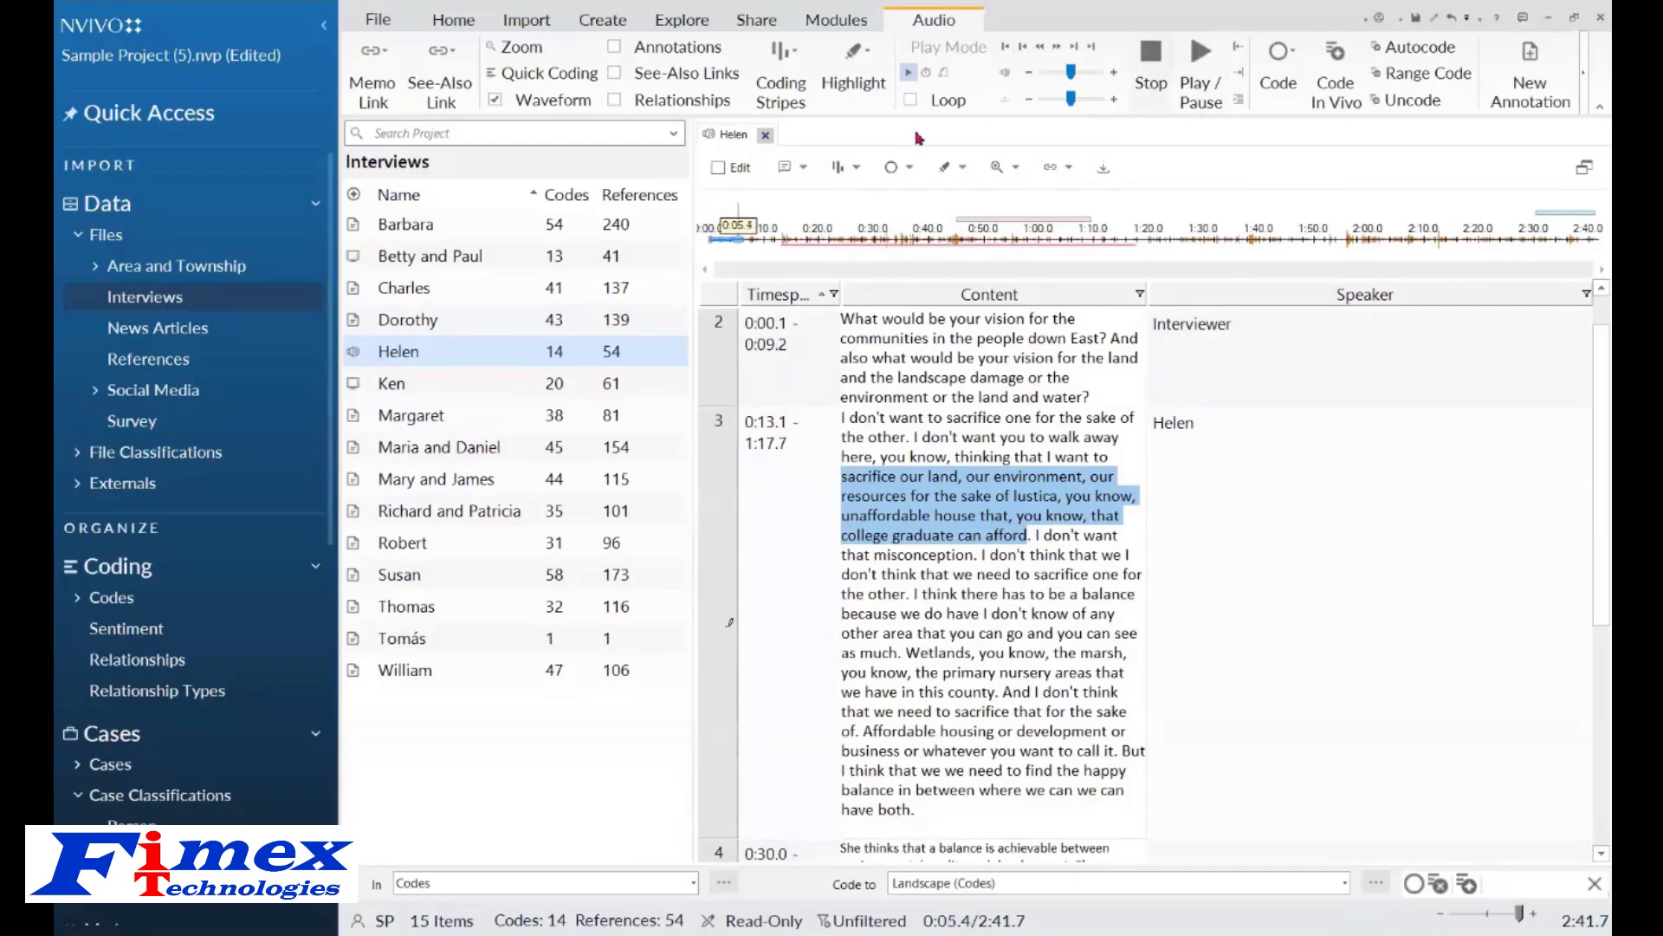
Code the 0:16.5–0:27.3 waveform stretch and the row 3 passage ending 'college graduate can afford' to the Landscape code.
click(115, 602)
drag(802, 245, 842, 249)
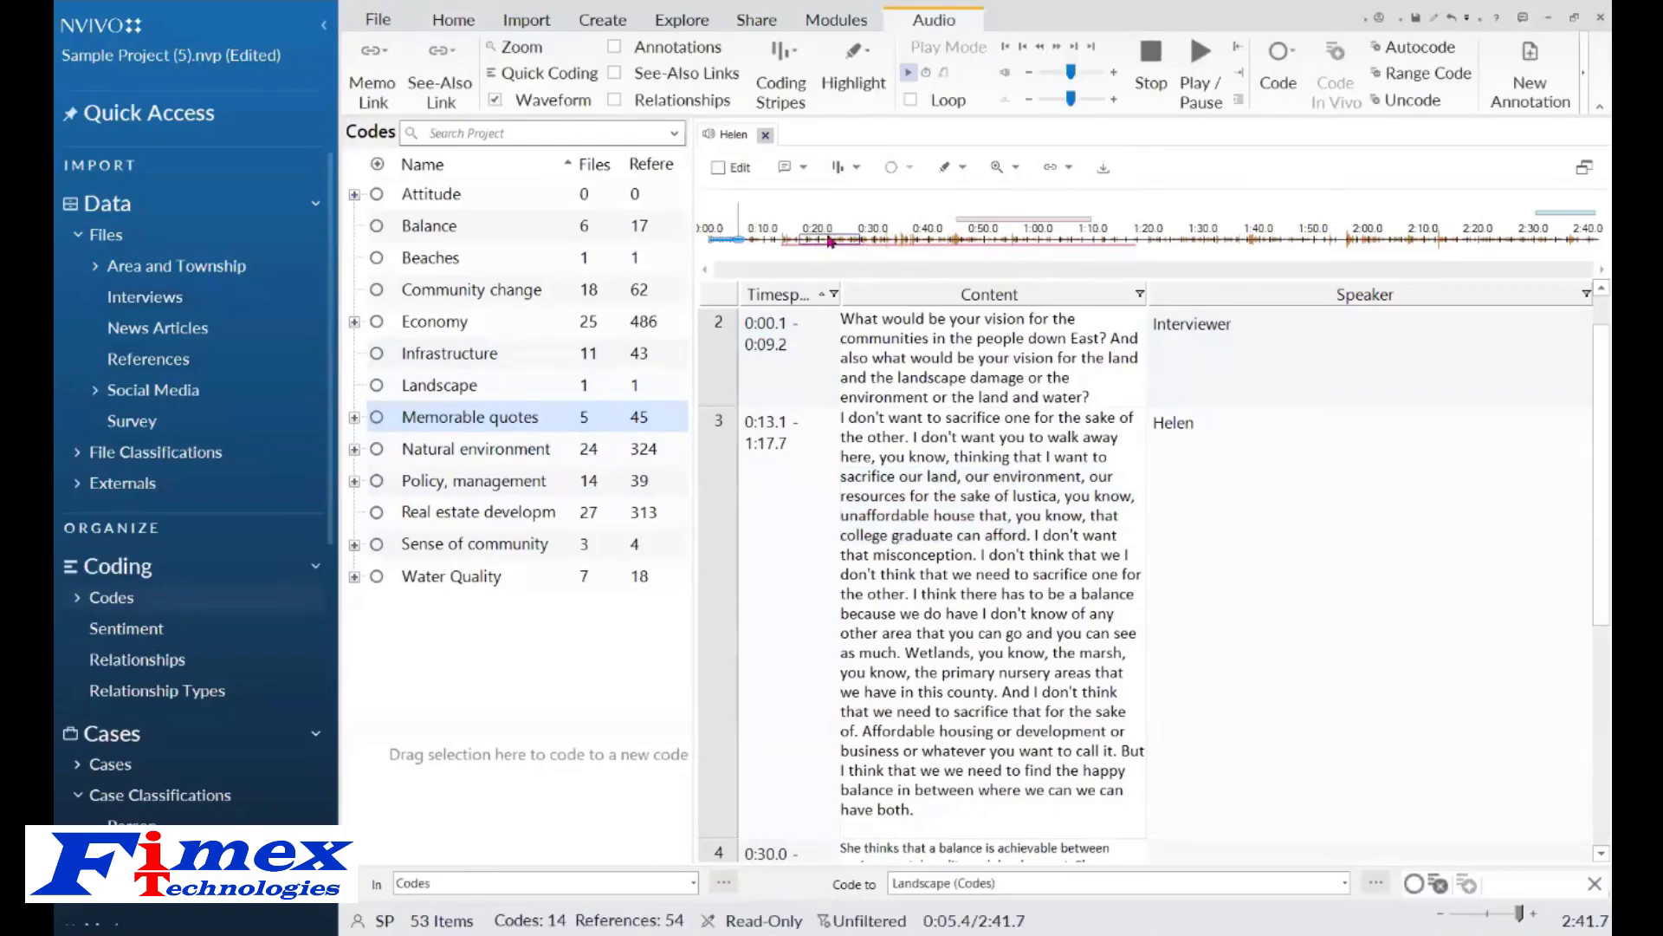
drag(829, 241, 475, 389)
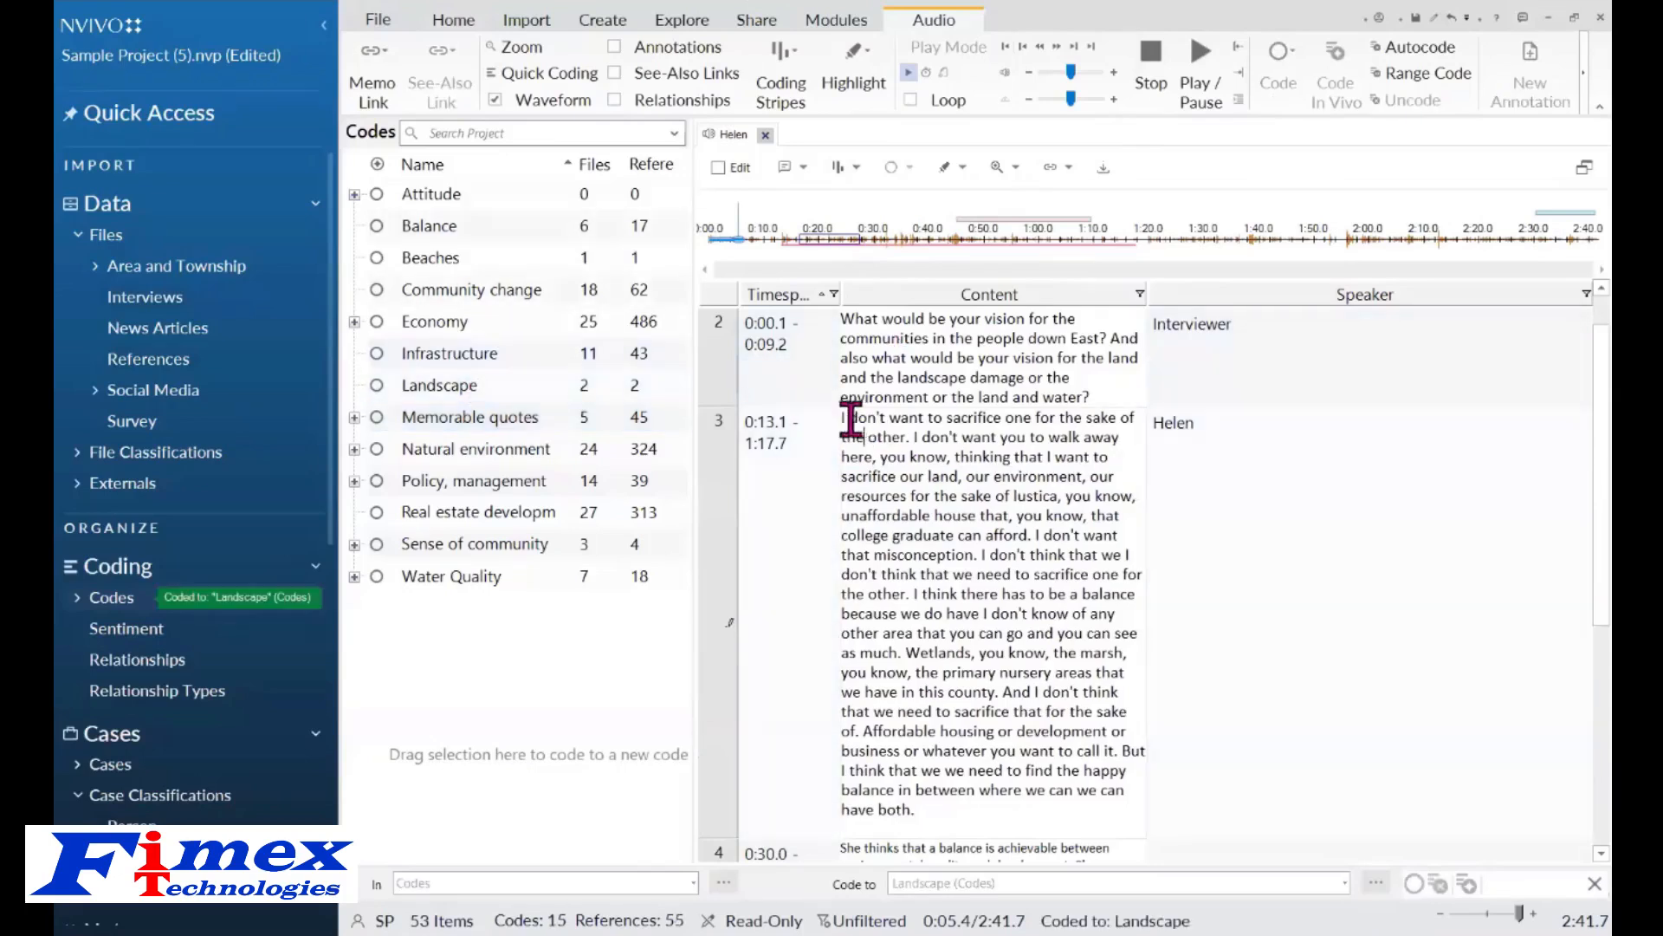
drag(844, 420, 1022, 536)
mouse_move(895, 435)
mouse_down()
mouse_move(524, 362)
mouse_move(523, 389)
mouse_move(457, 397)
mouse_up()
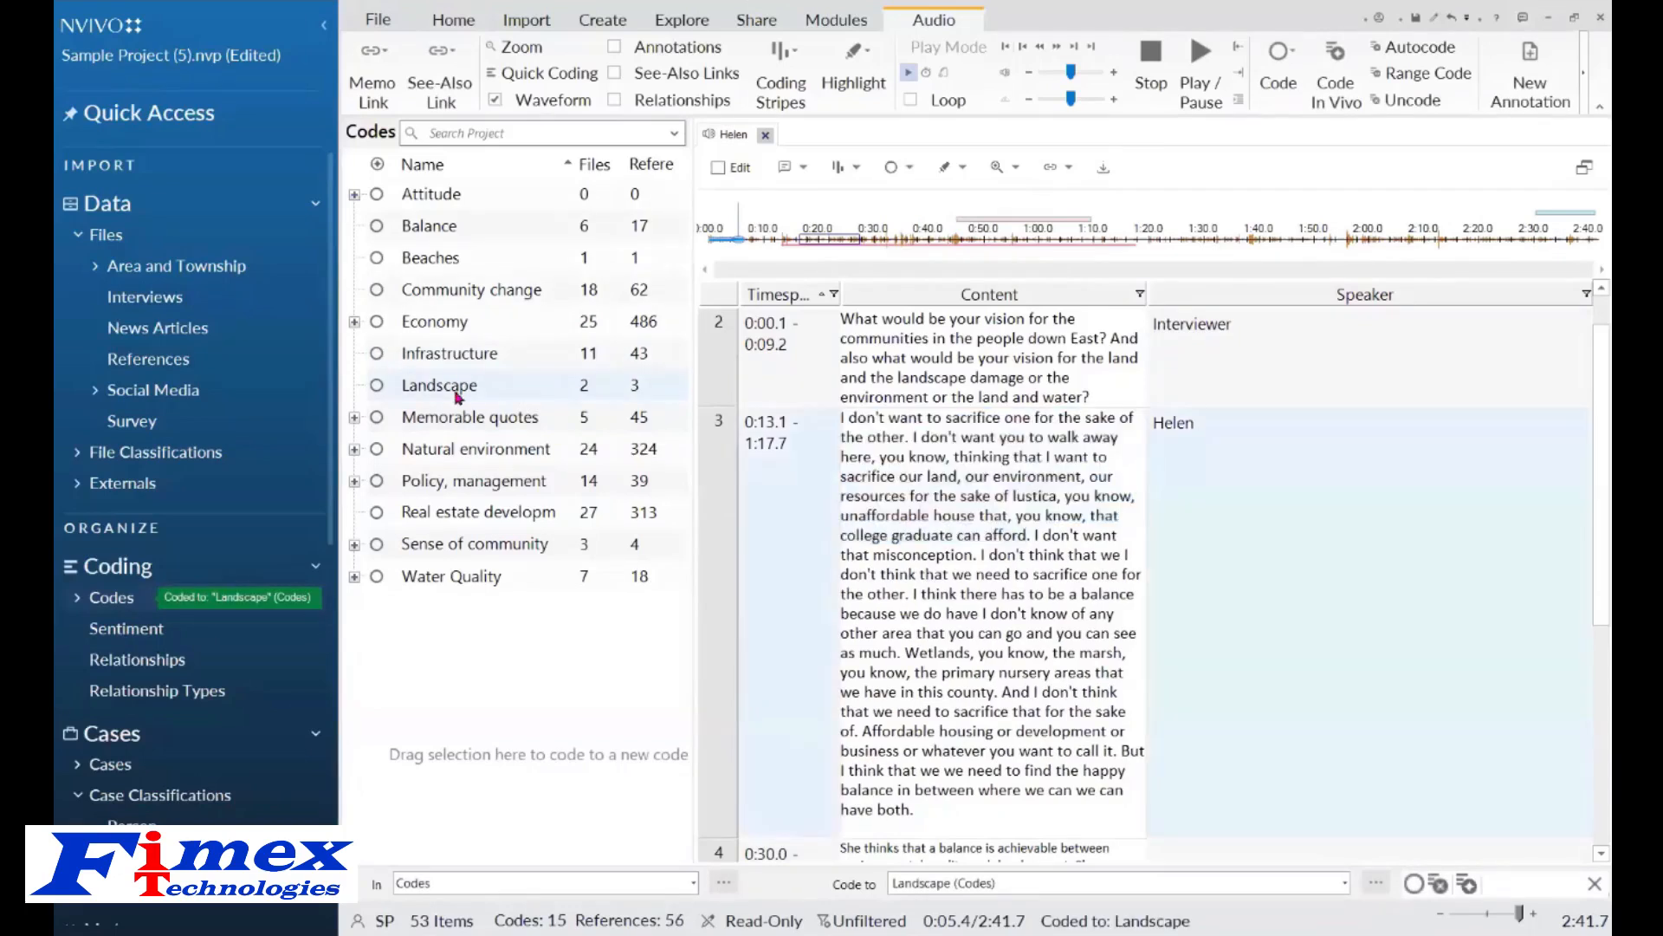
Open the Landscape code, show its audio view, and play then pause the coded clip.
double_click(459, 386)
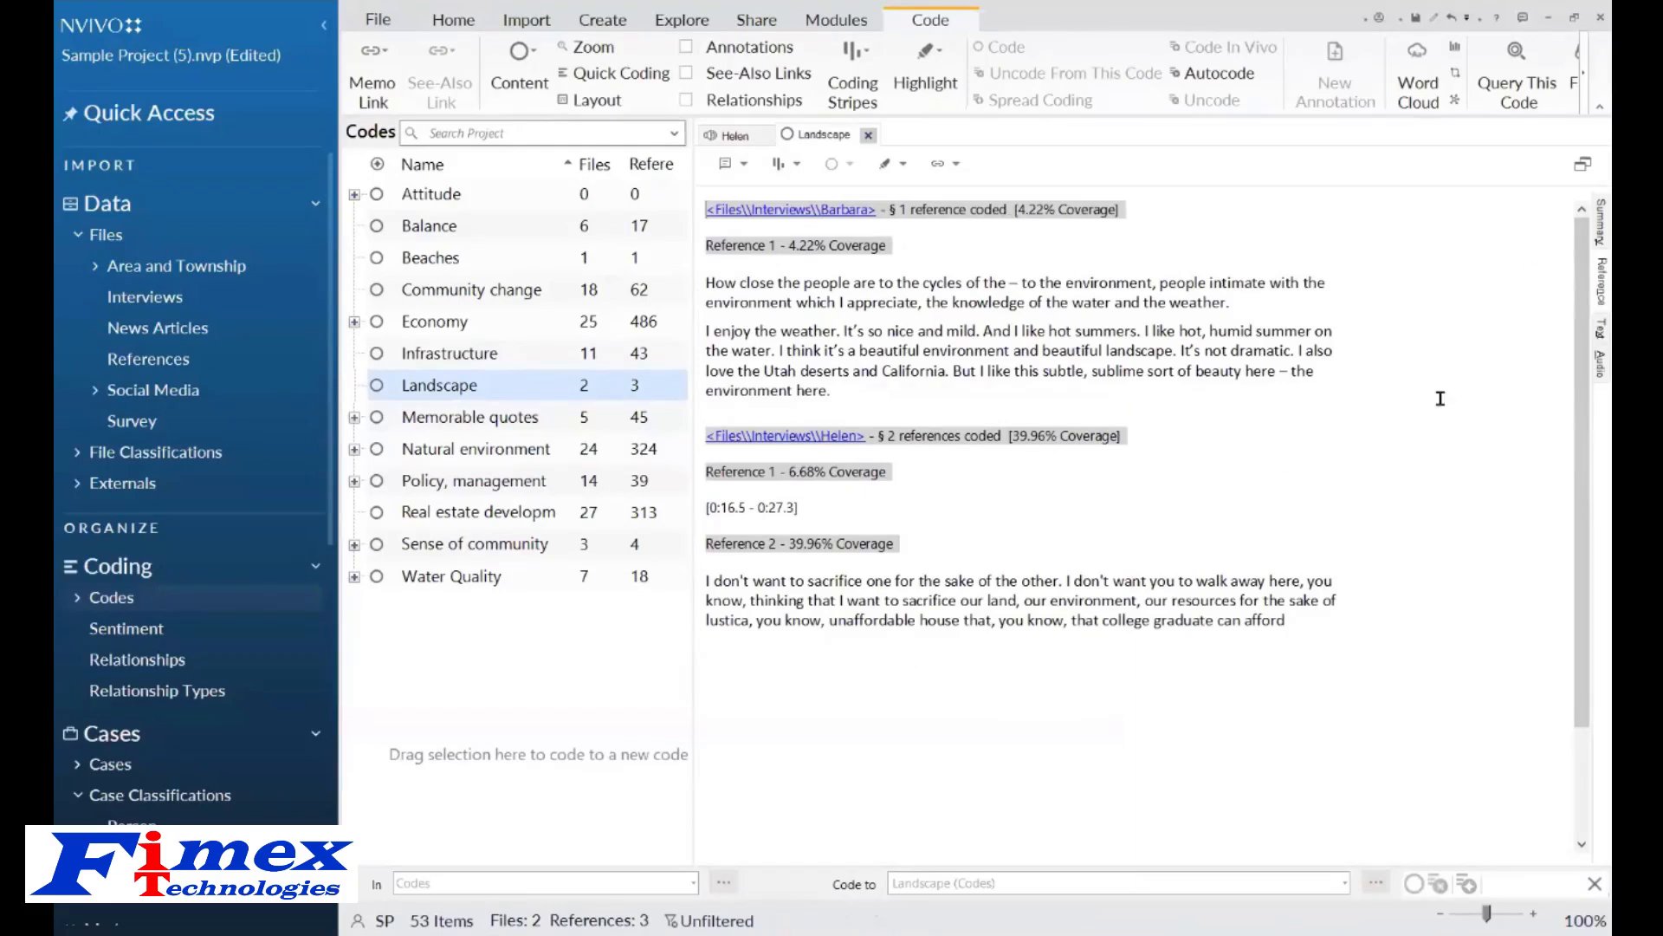
click(1592, 372)
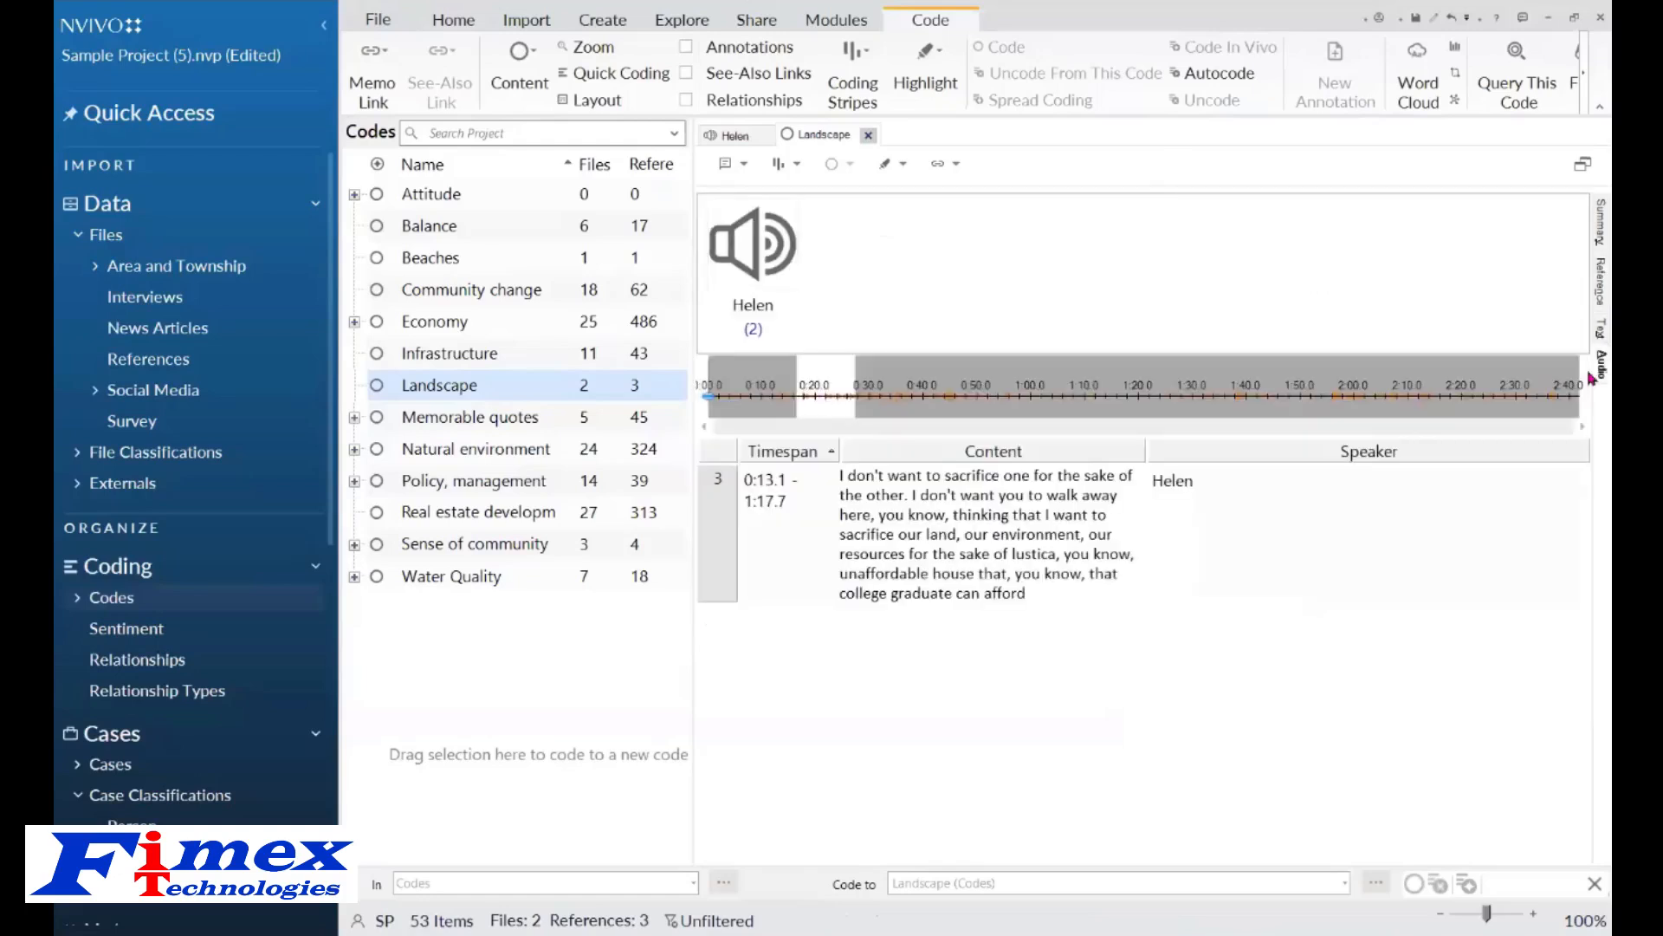
click(1200, 56)
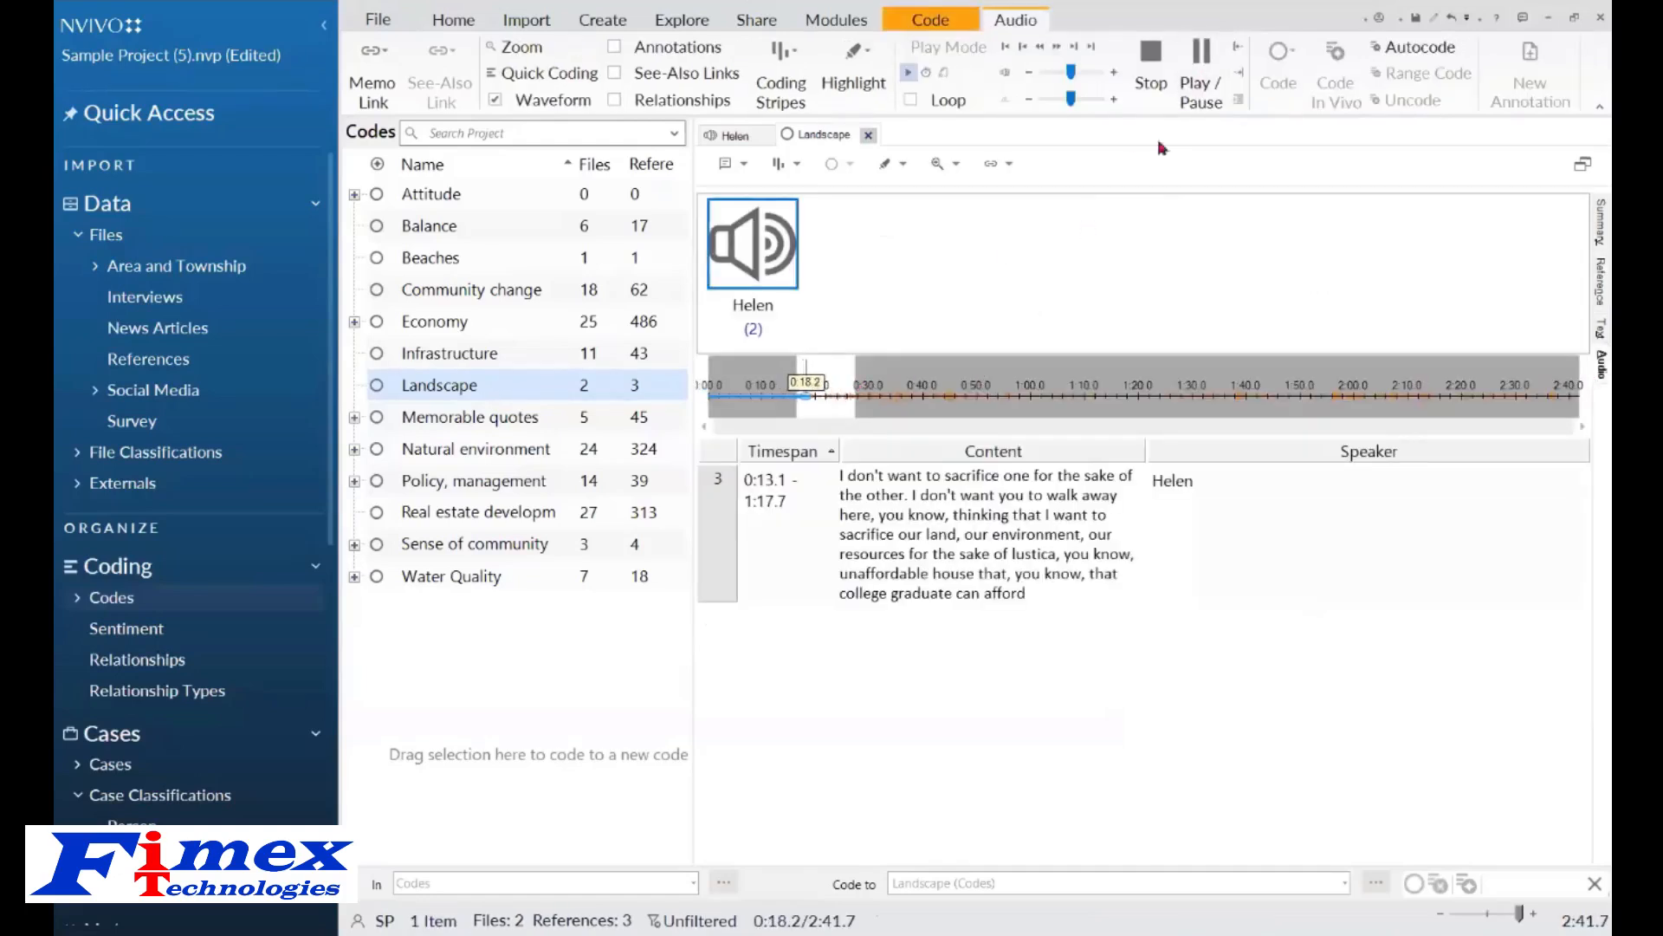
click(1200, 56)
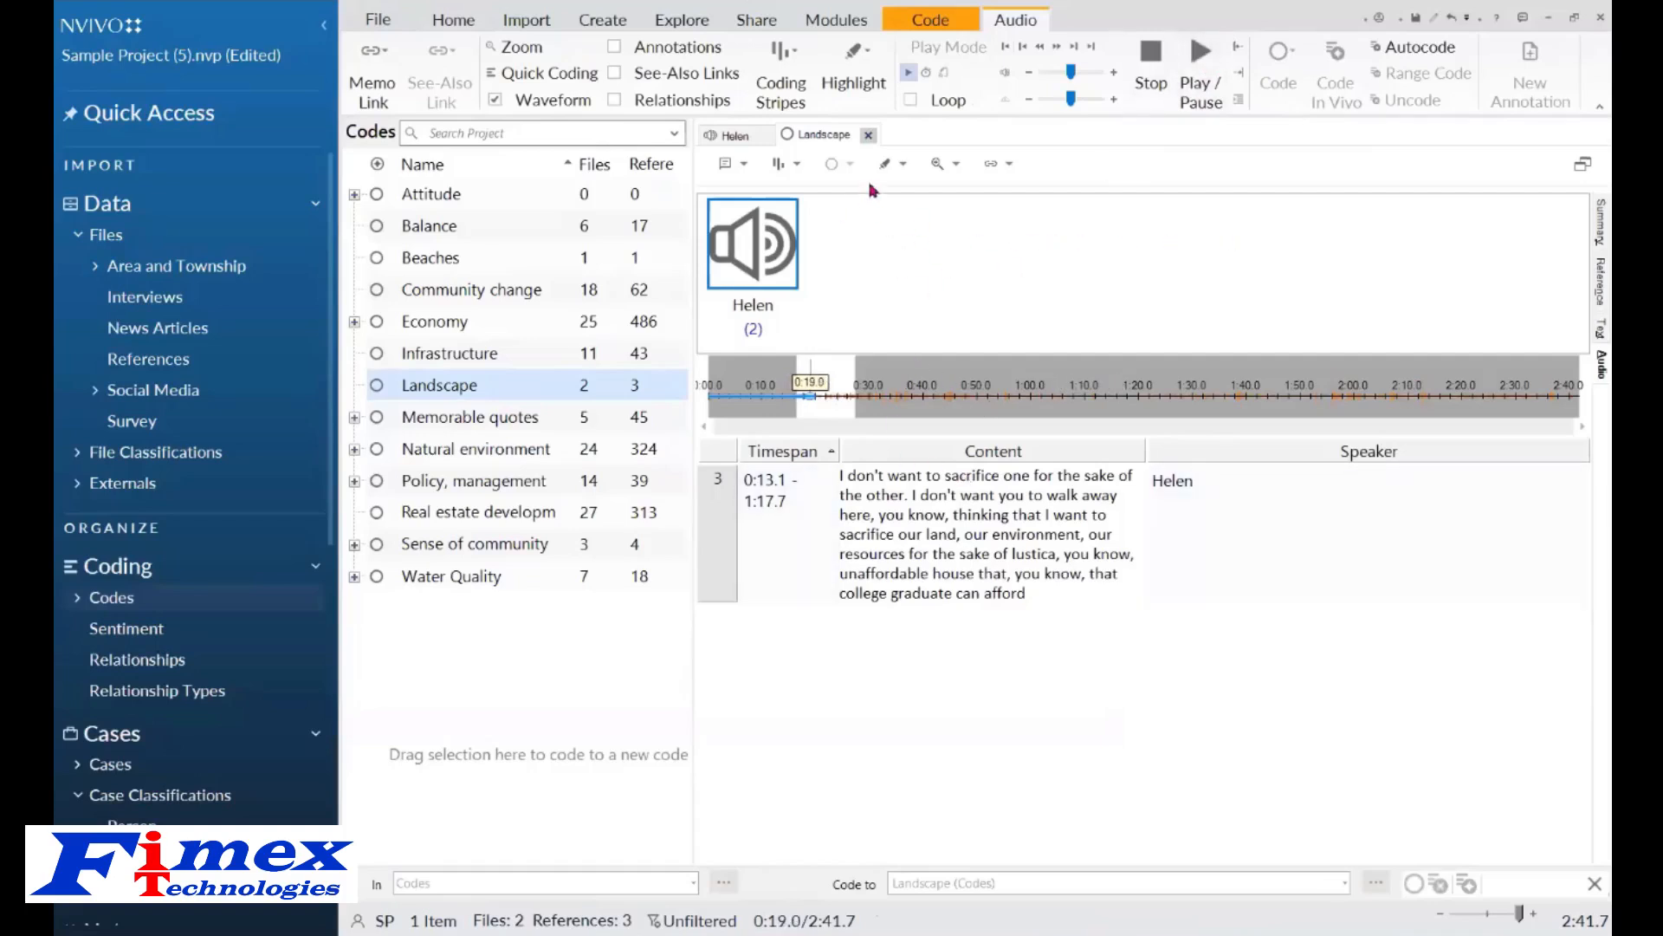
Close the Landscape code and Helen interview tabs.
click(870, 137)
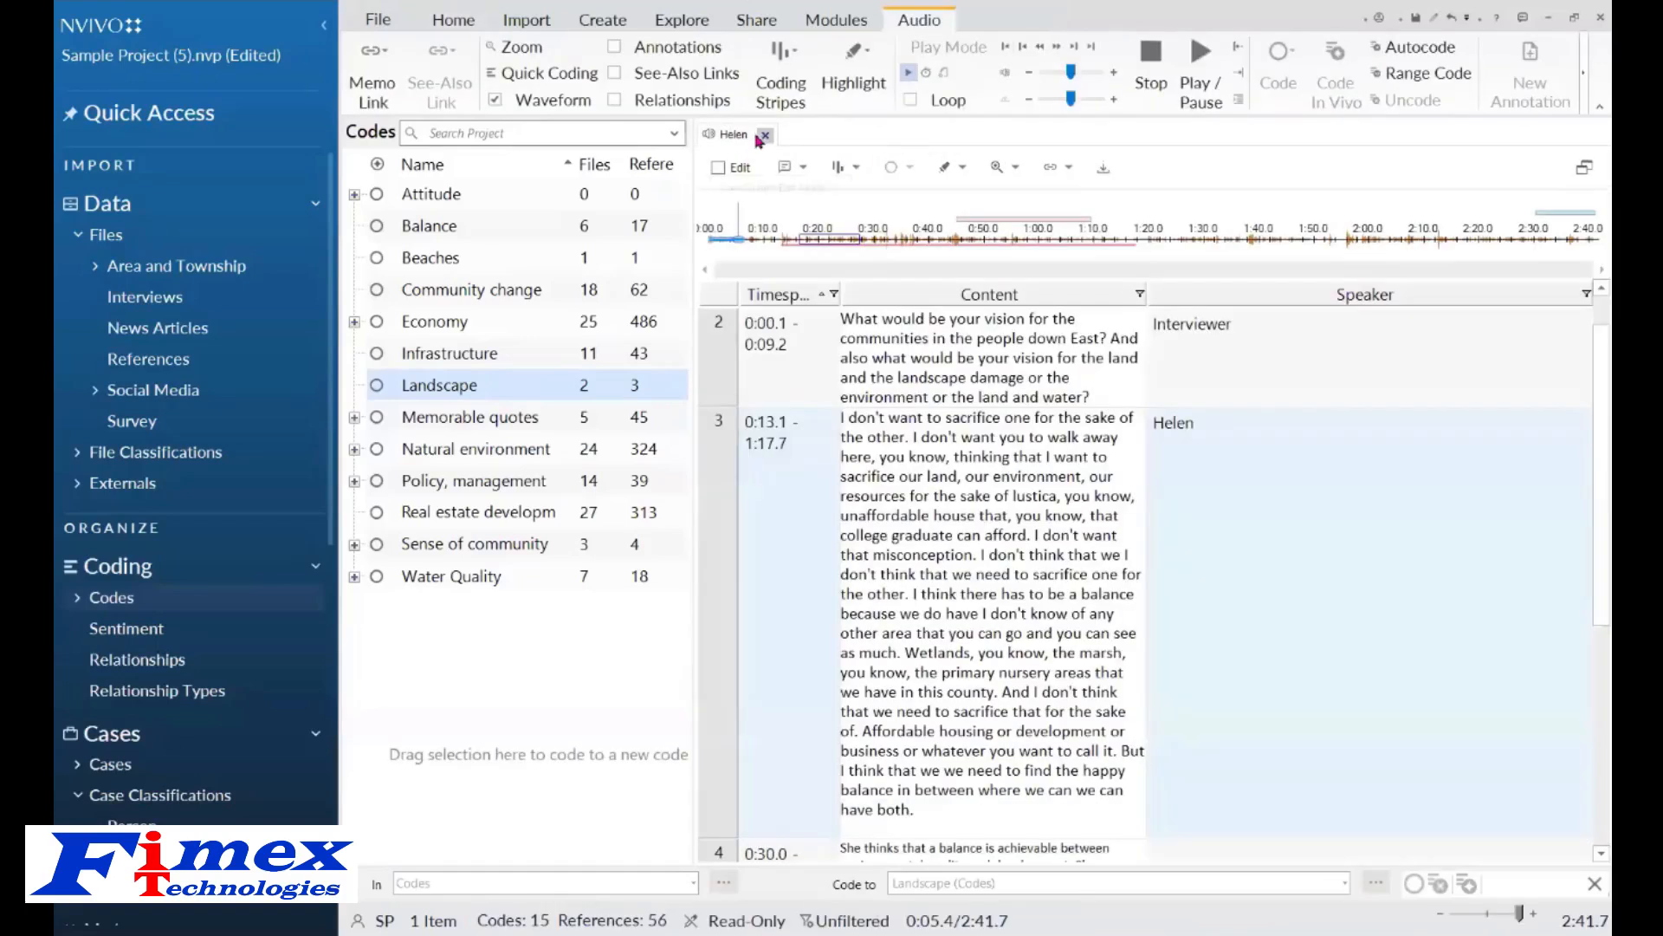
click(766, 137)
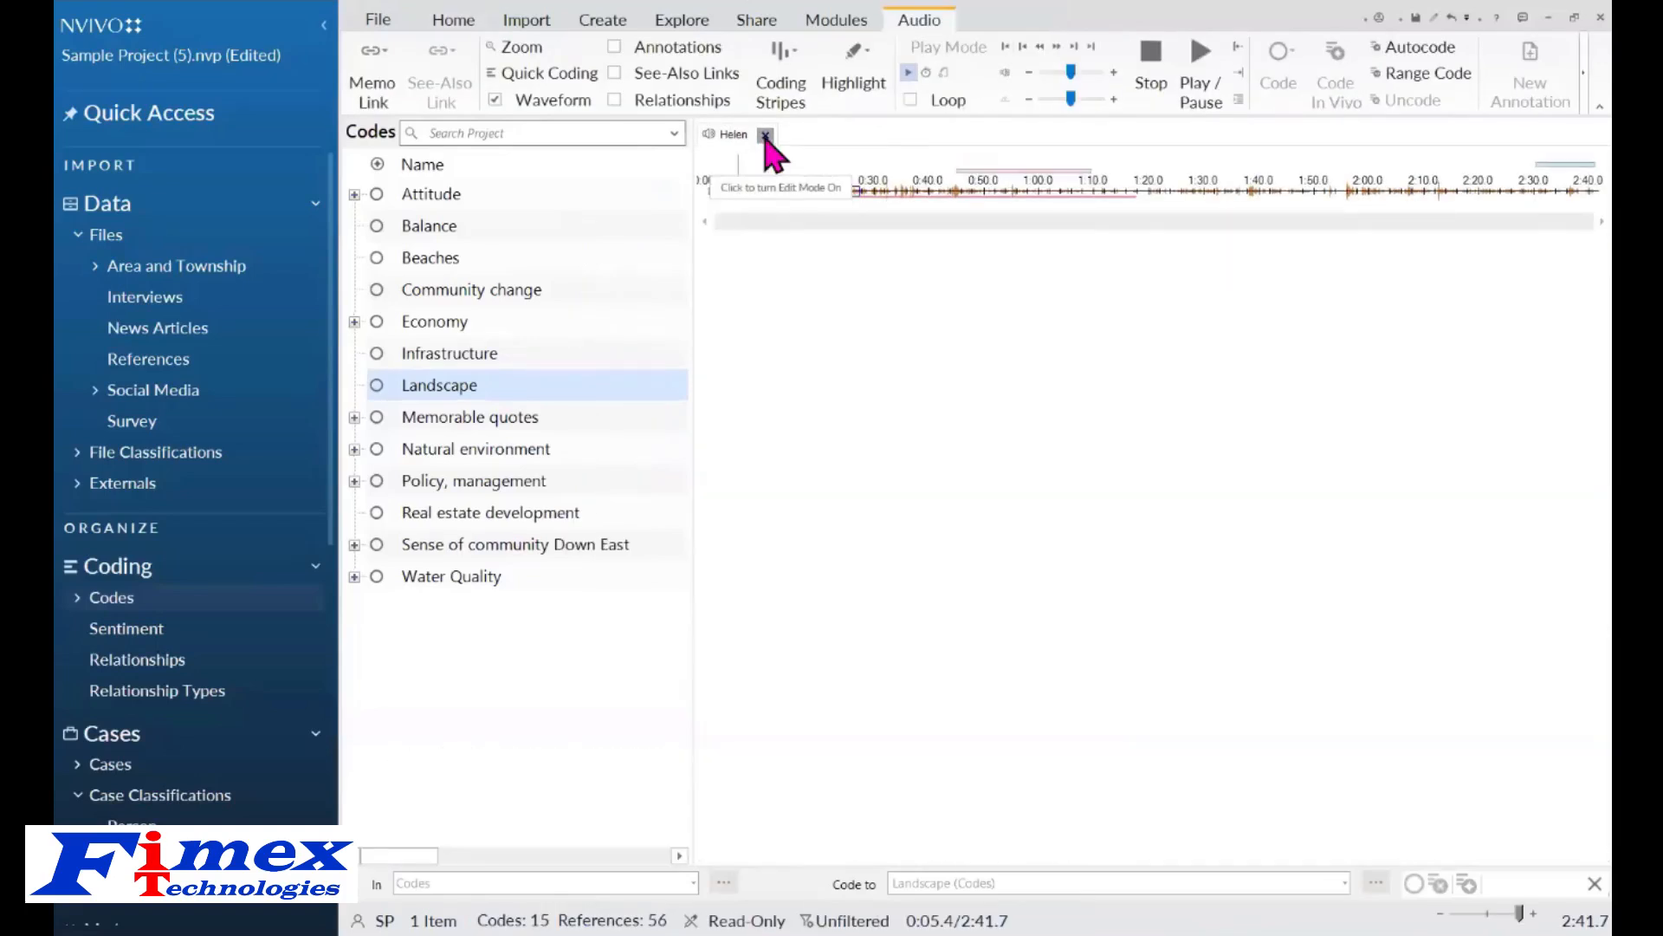
click(840, 24)
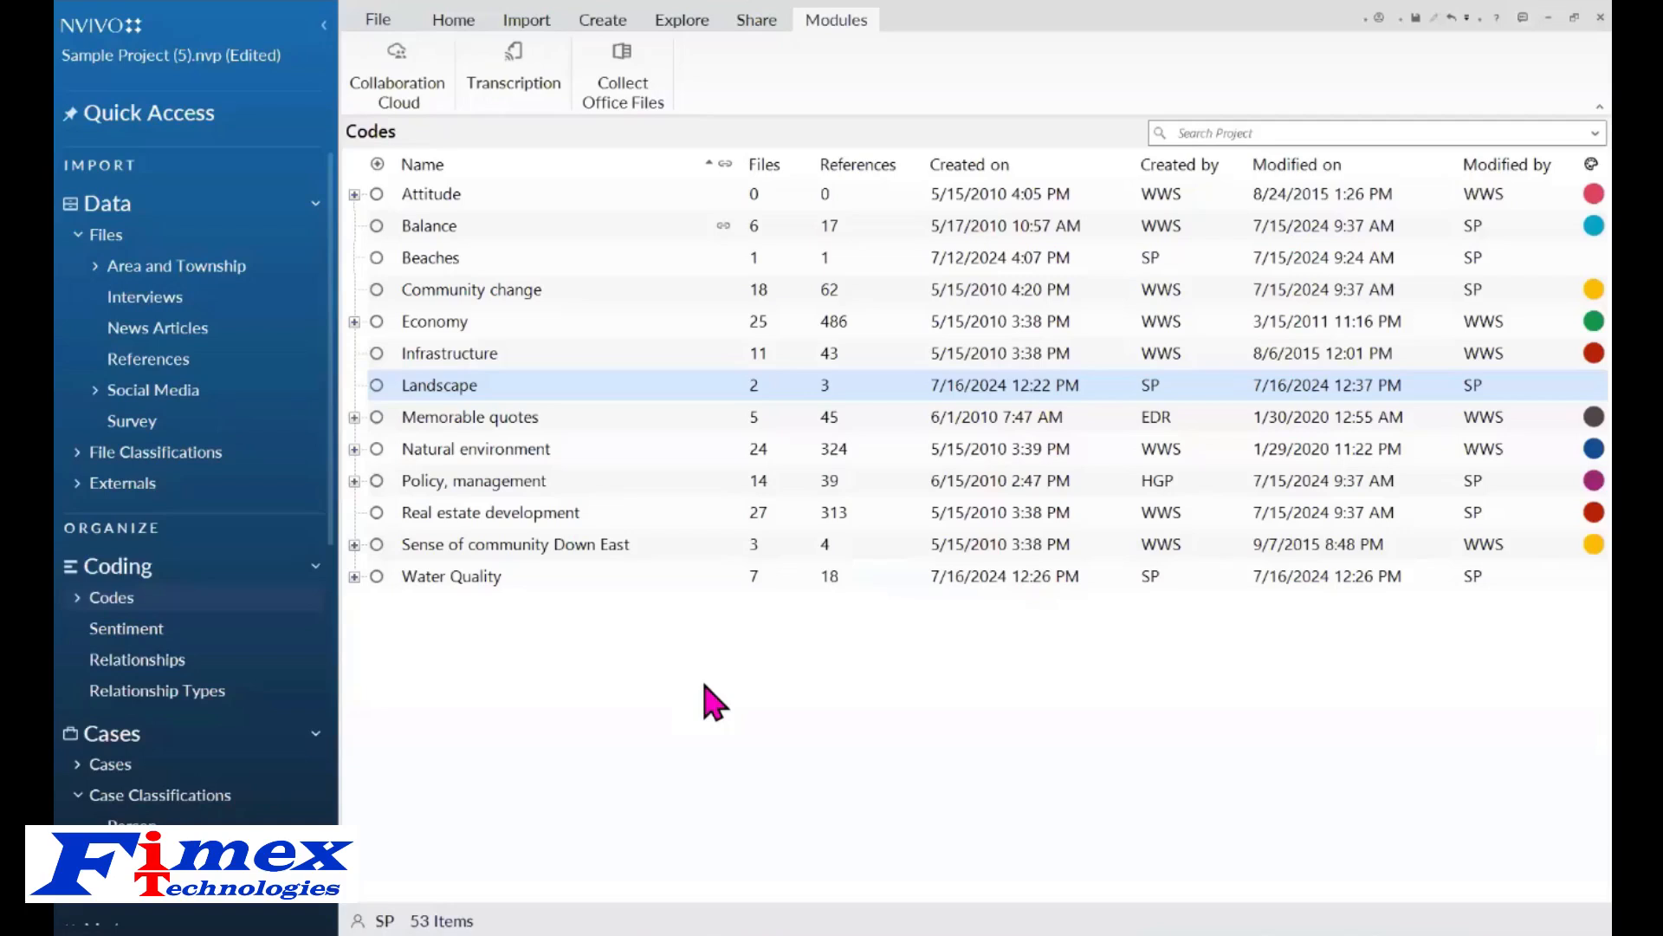
Open Barbara's interview from Interviews and hide its annotations.
click(144, 304)
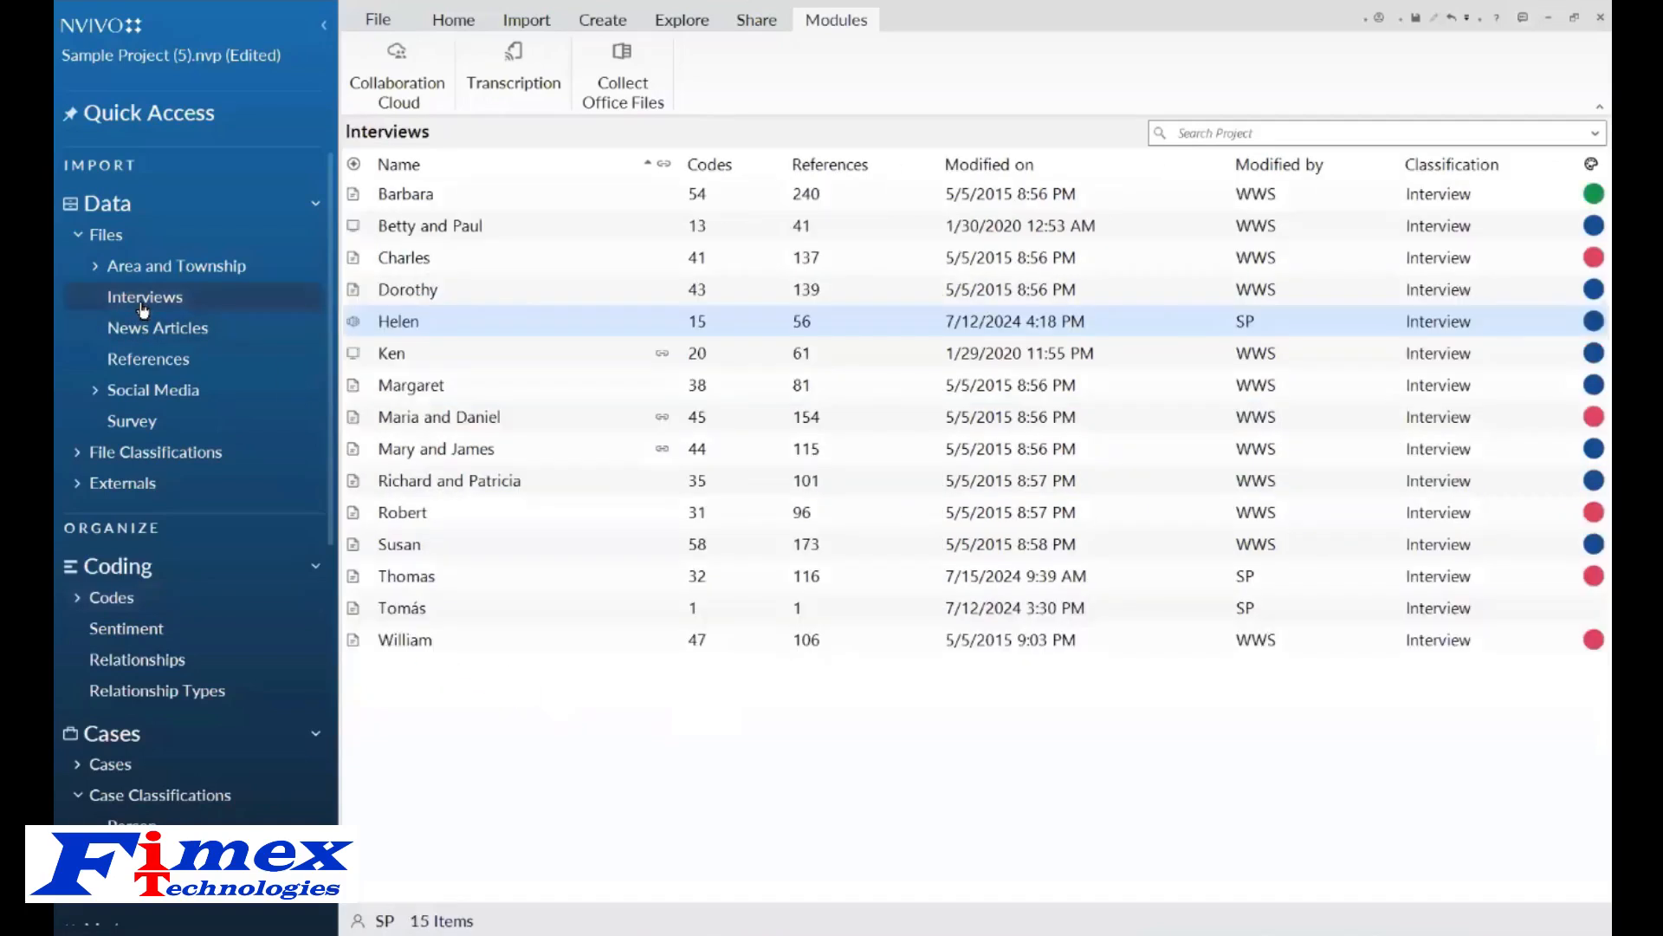
double_click(500, 203)
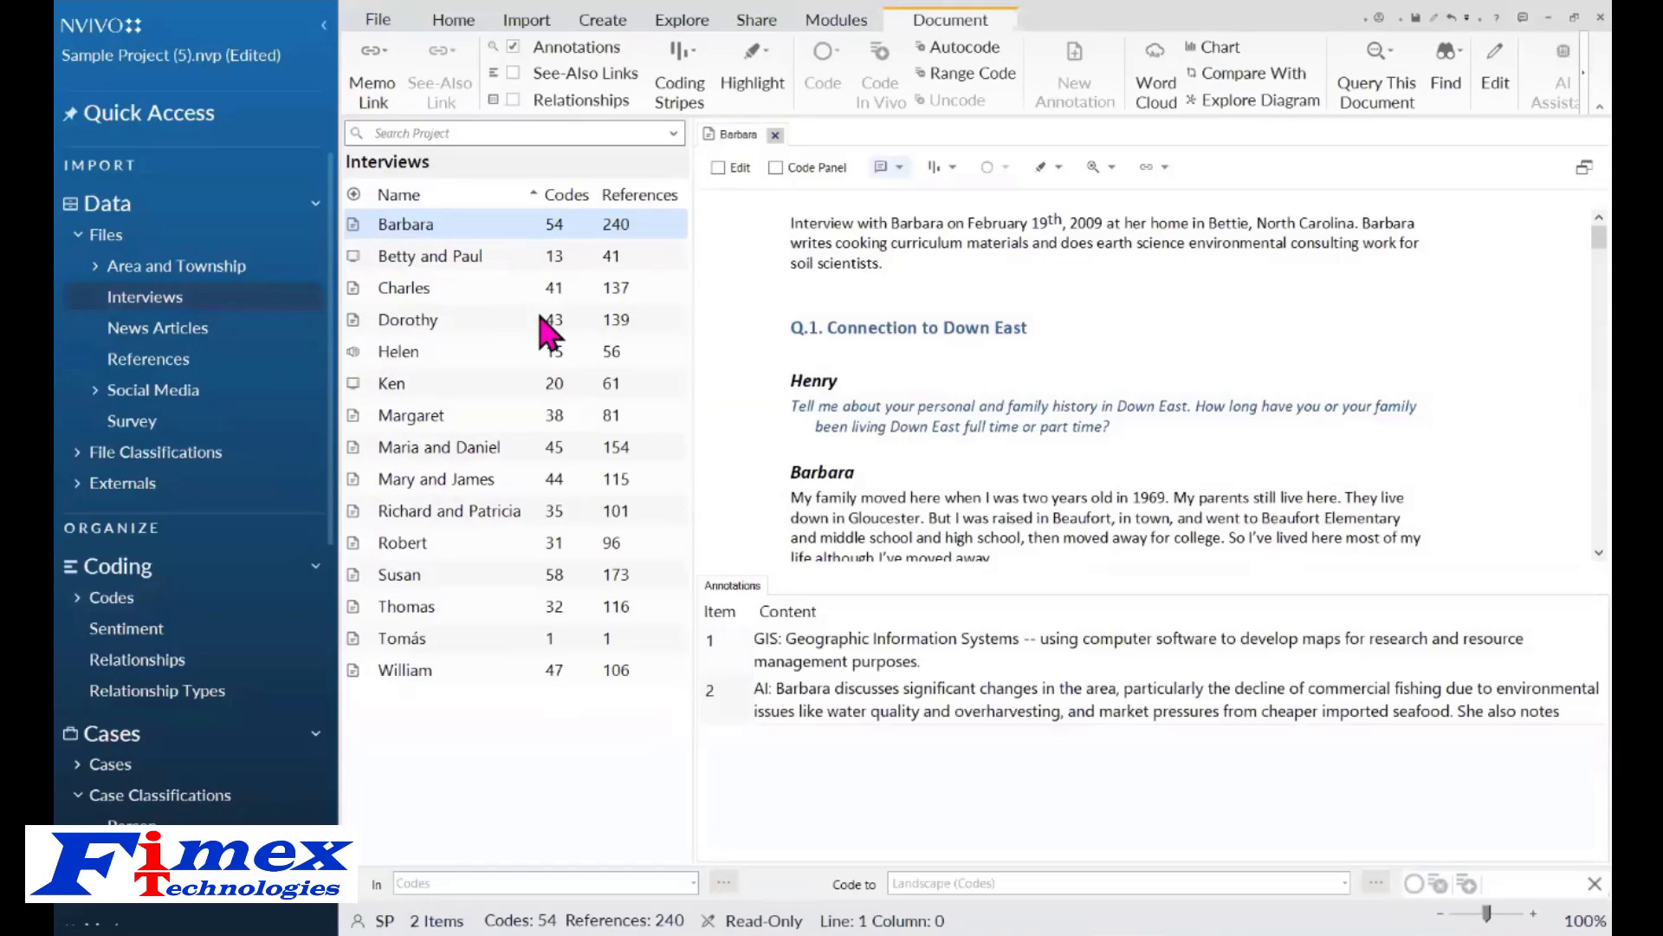
click(897, 167)
click(905, 195)
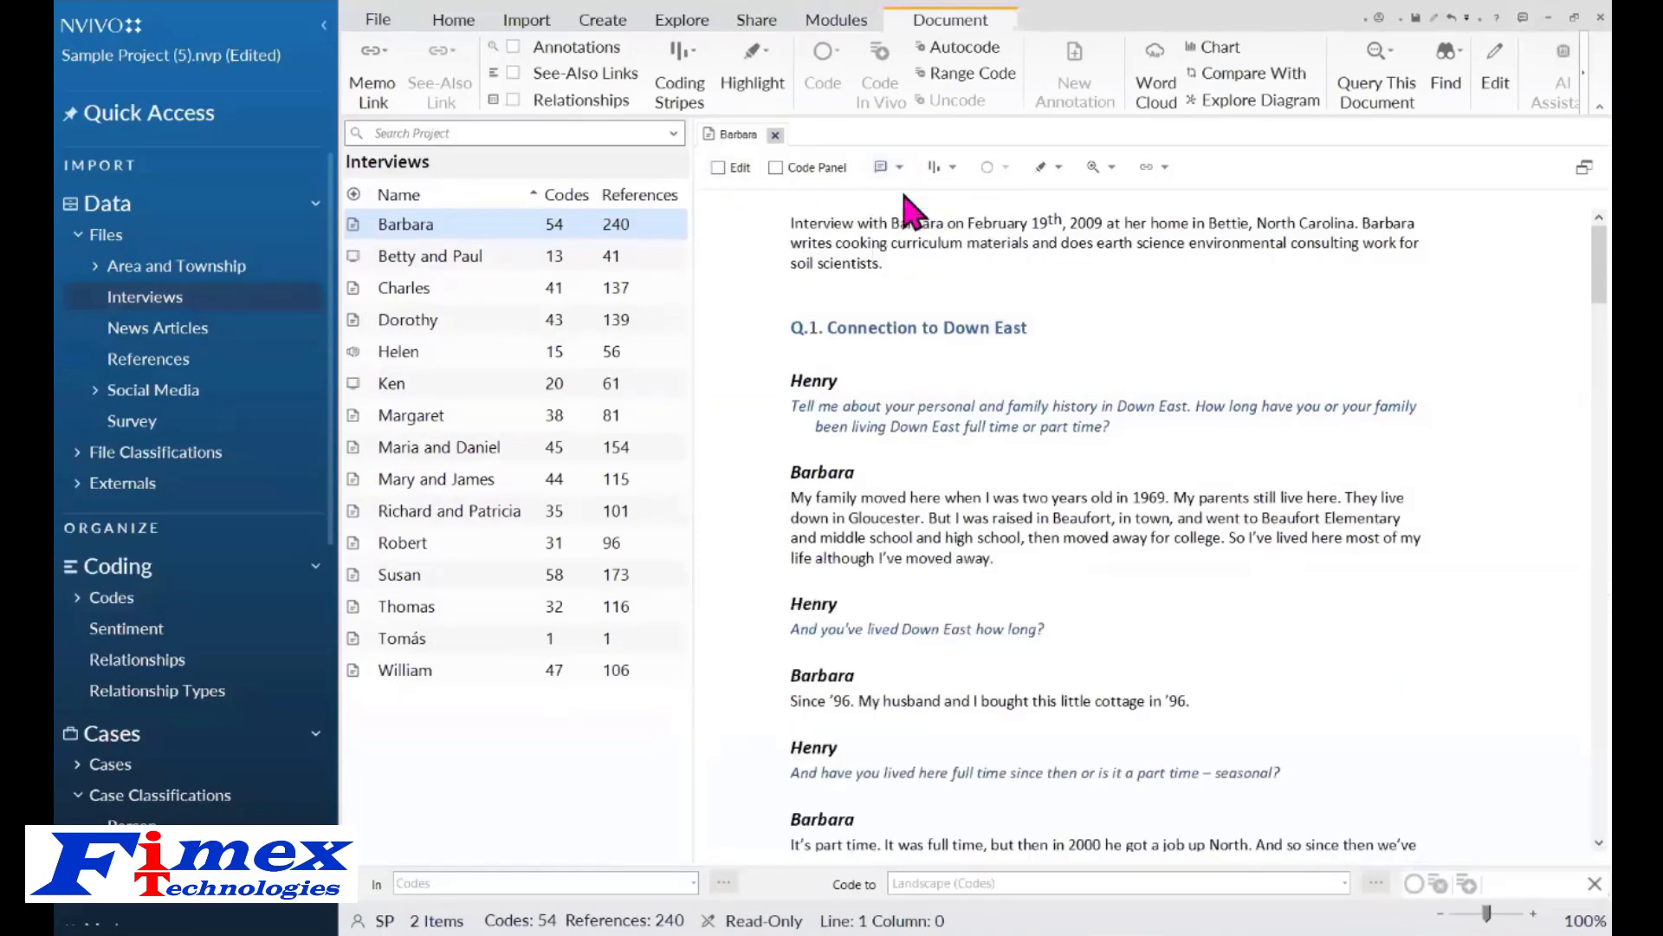
Show all coding stripes for Barbara's interview.
click(954, 168)
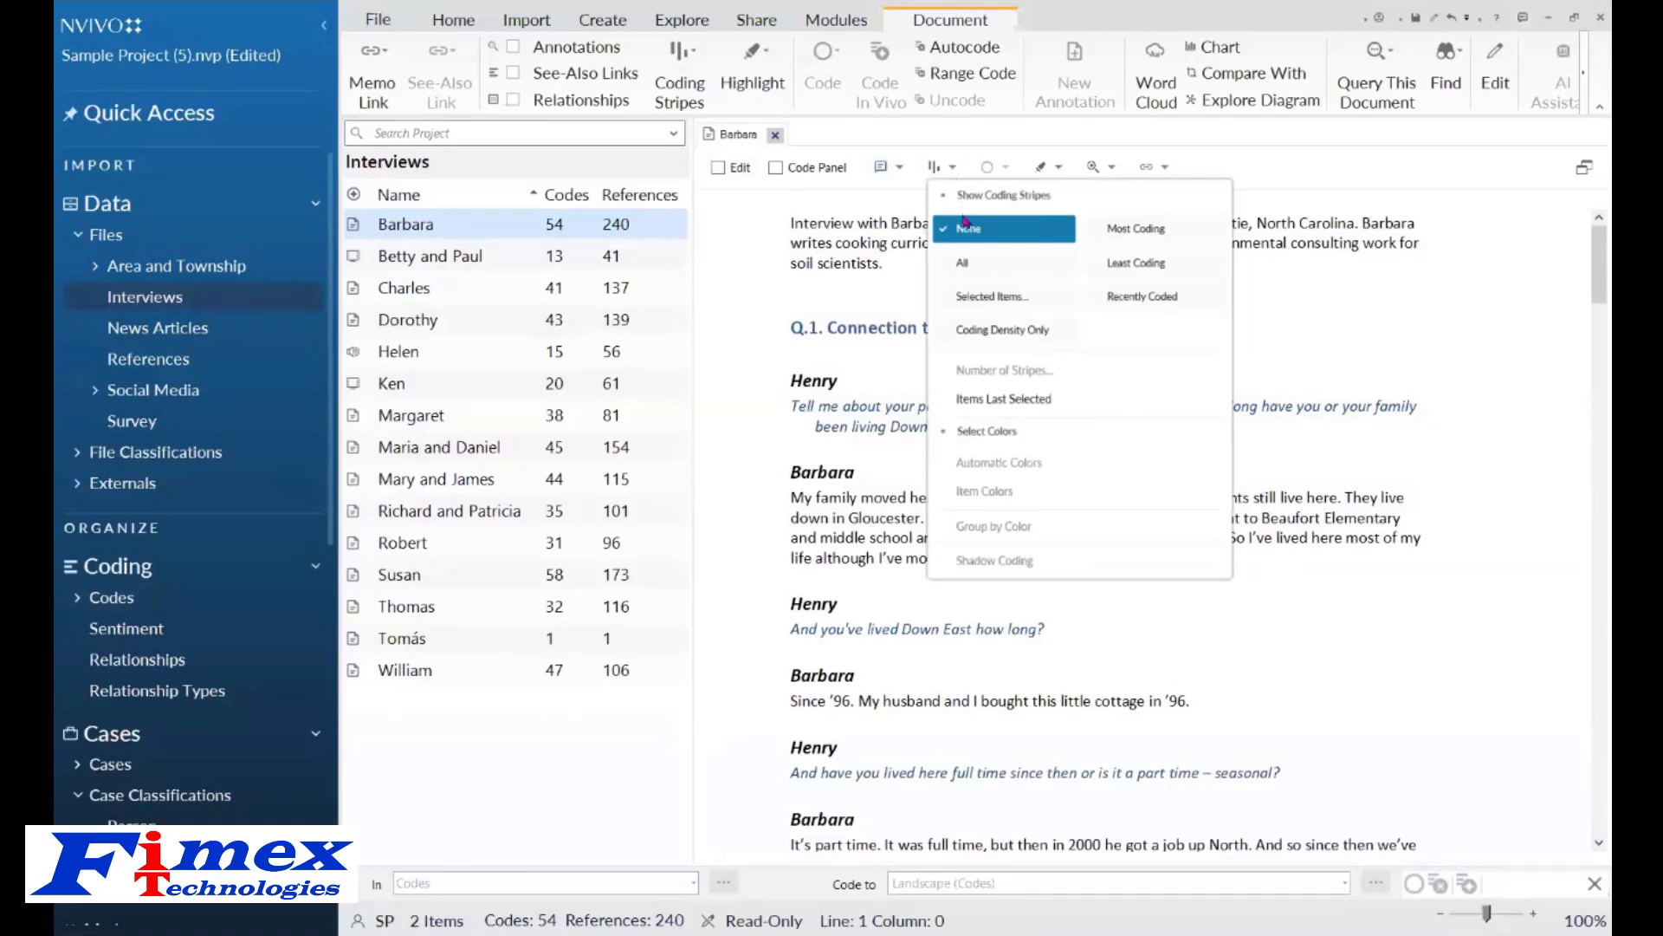
click(983, 263)
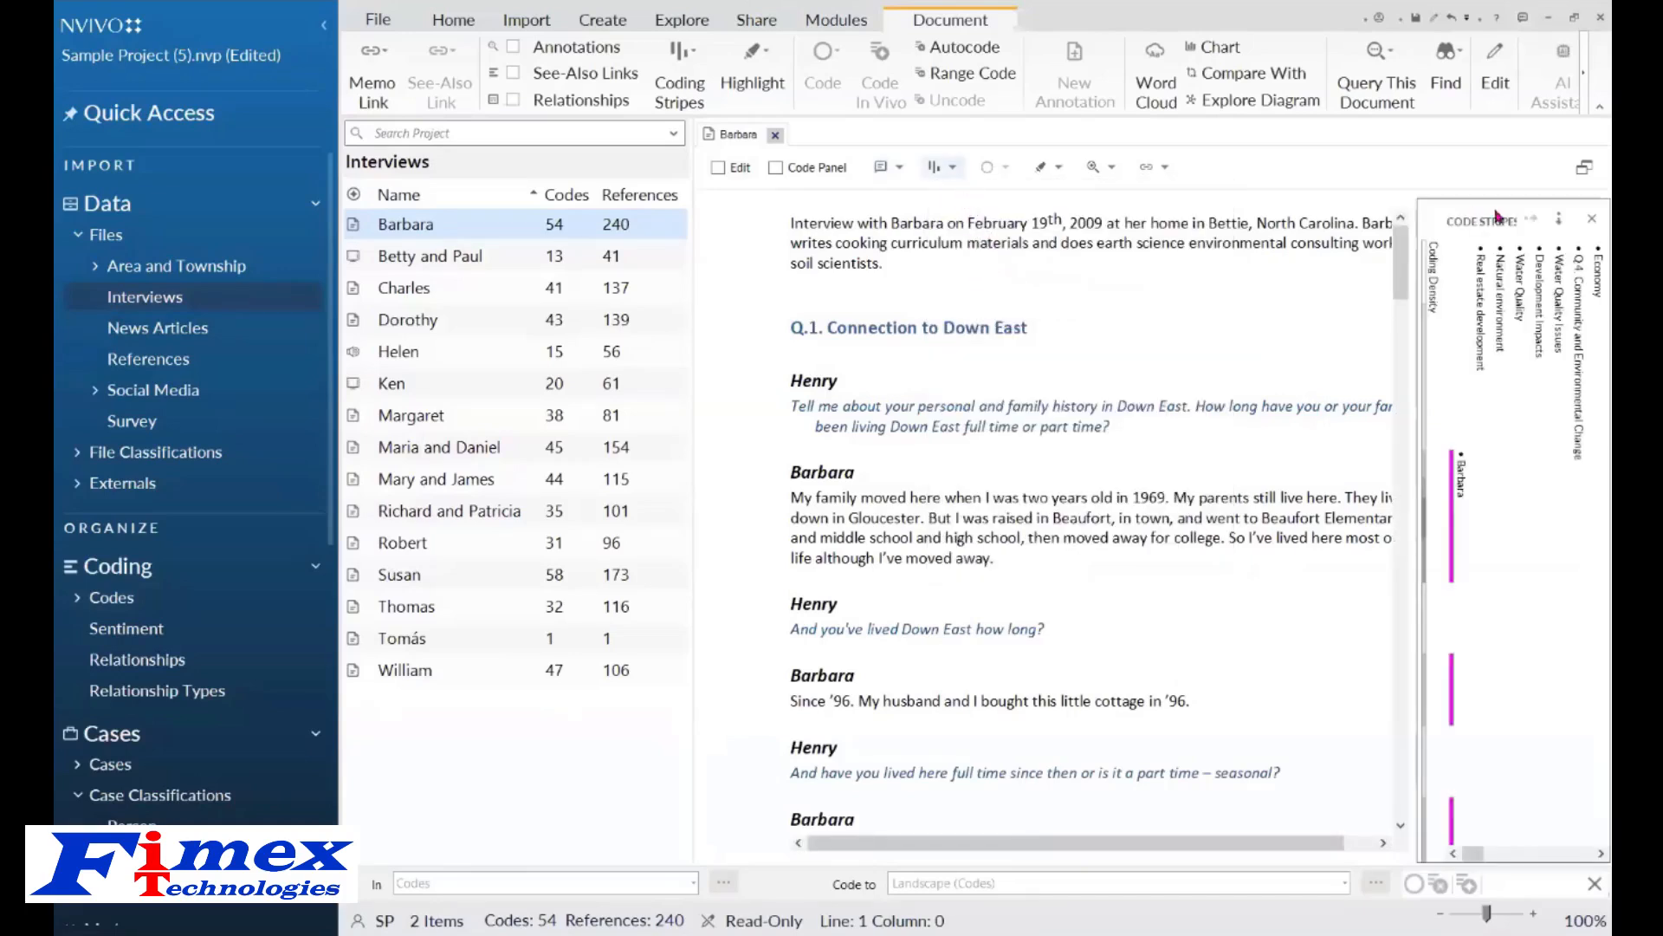
Show coding stripes for selected items, checking four project users, and scroll through the document to inspect them.
click(946, 169)
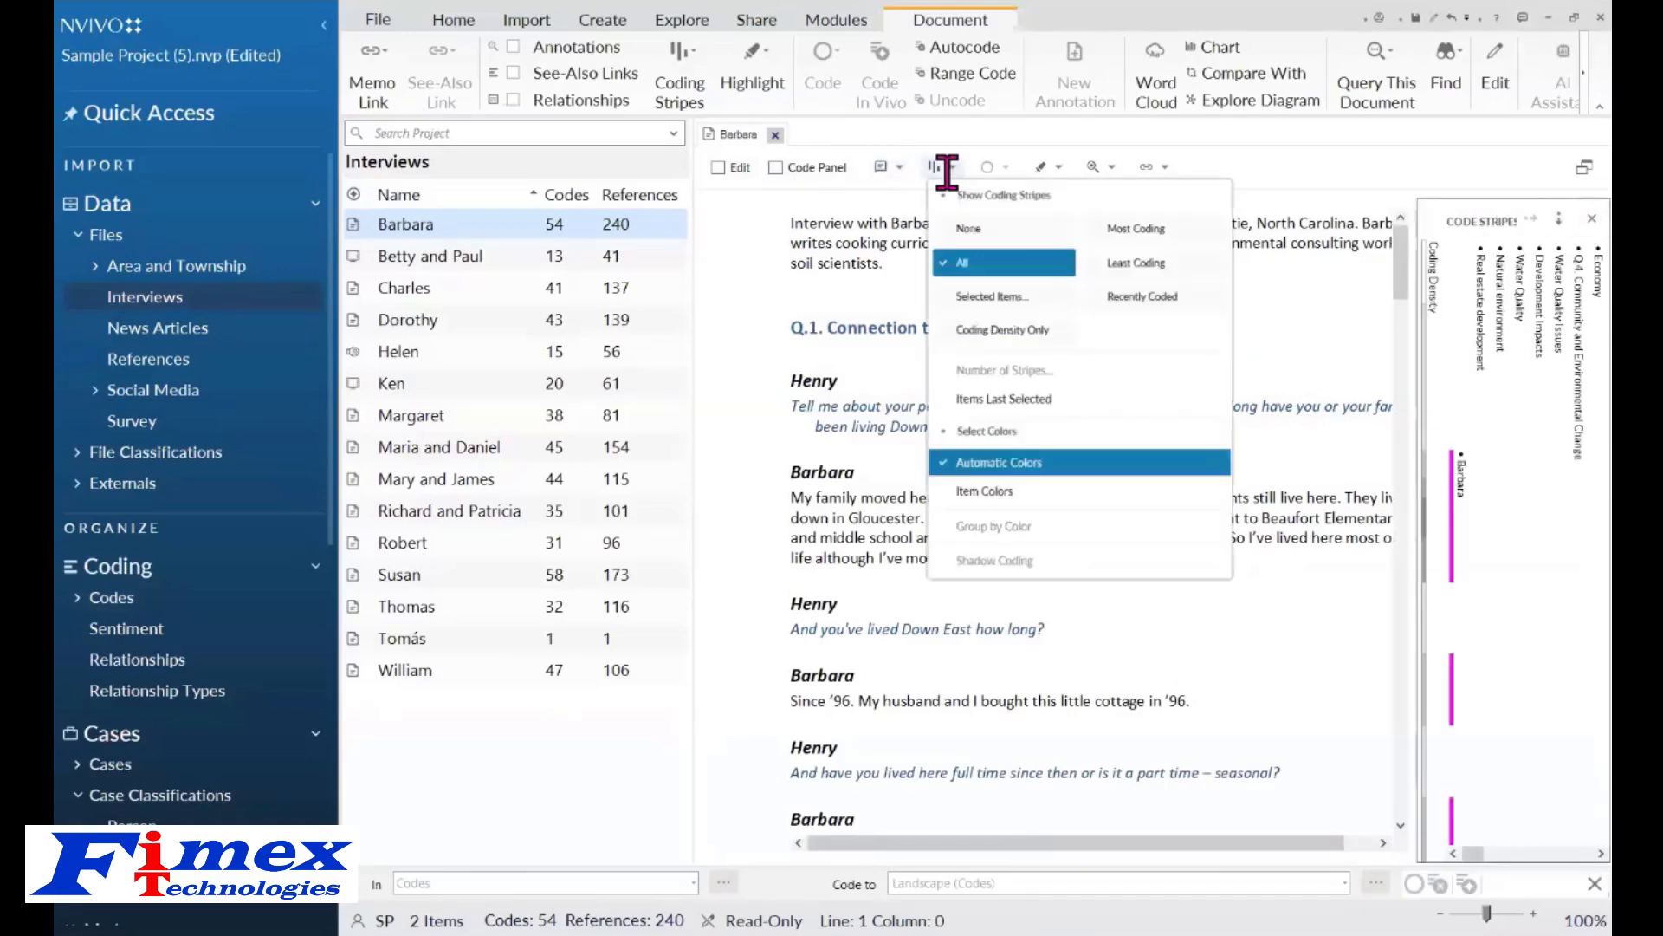
click(979, 296)
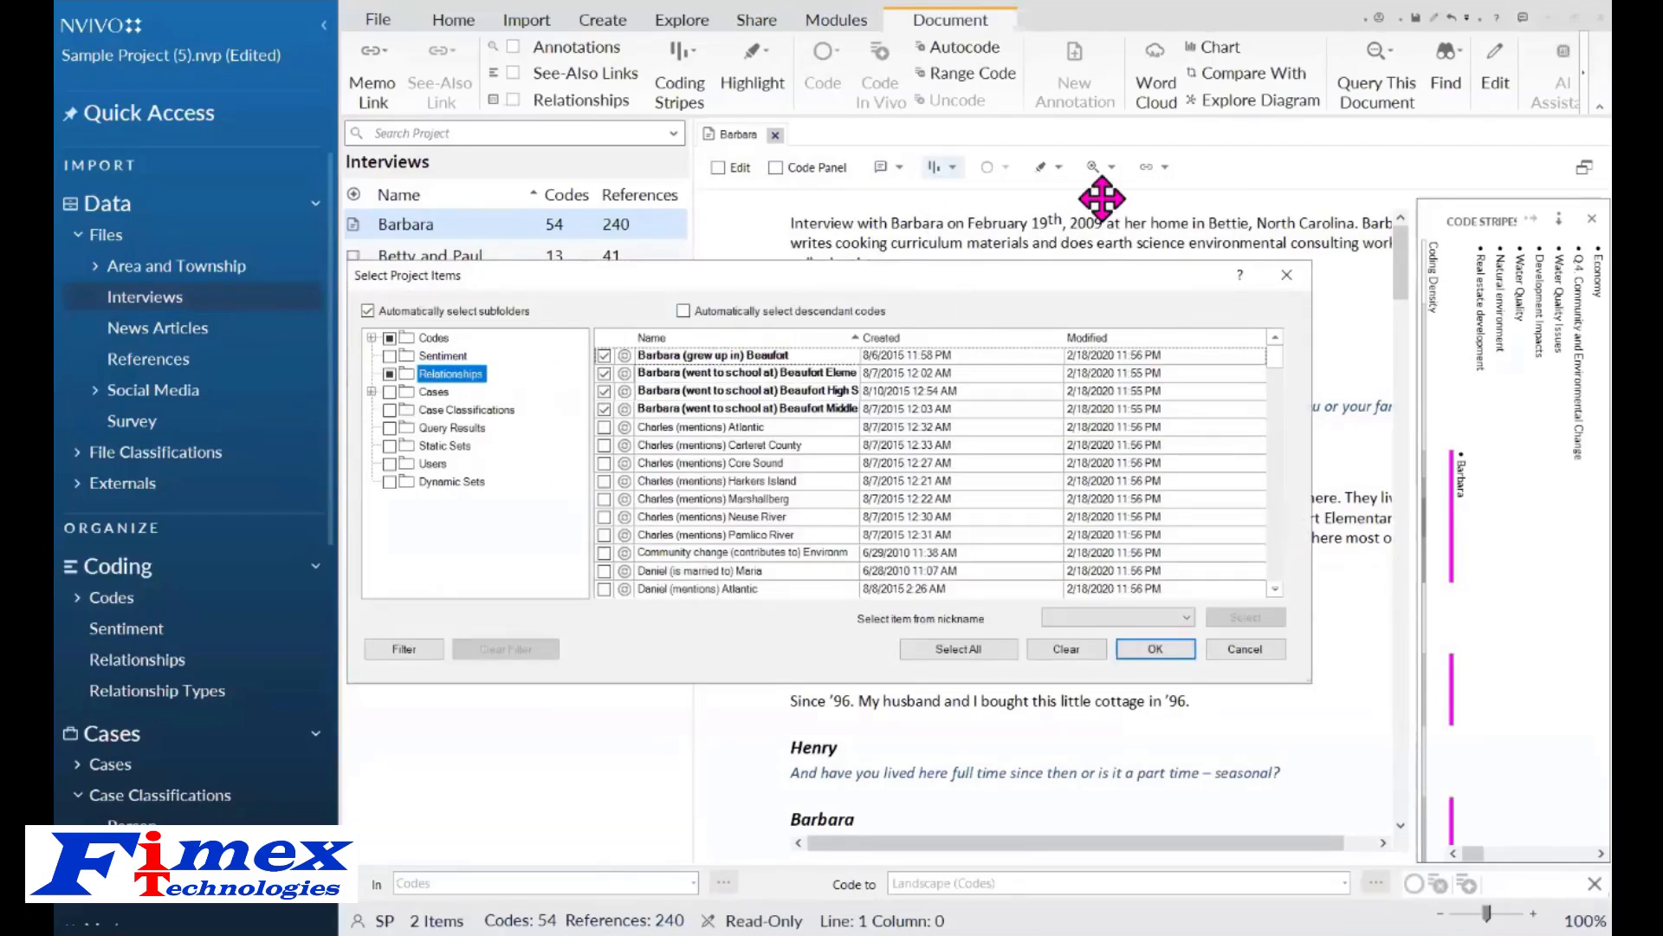
click(433, 466)
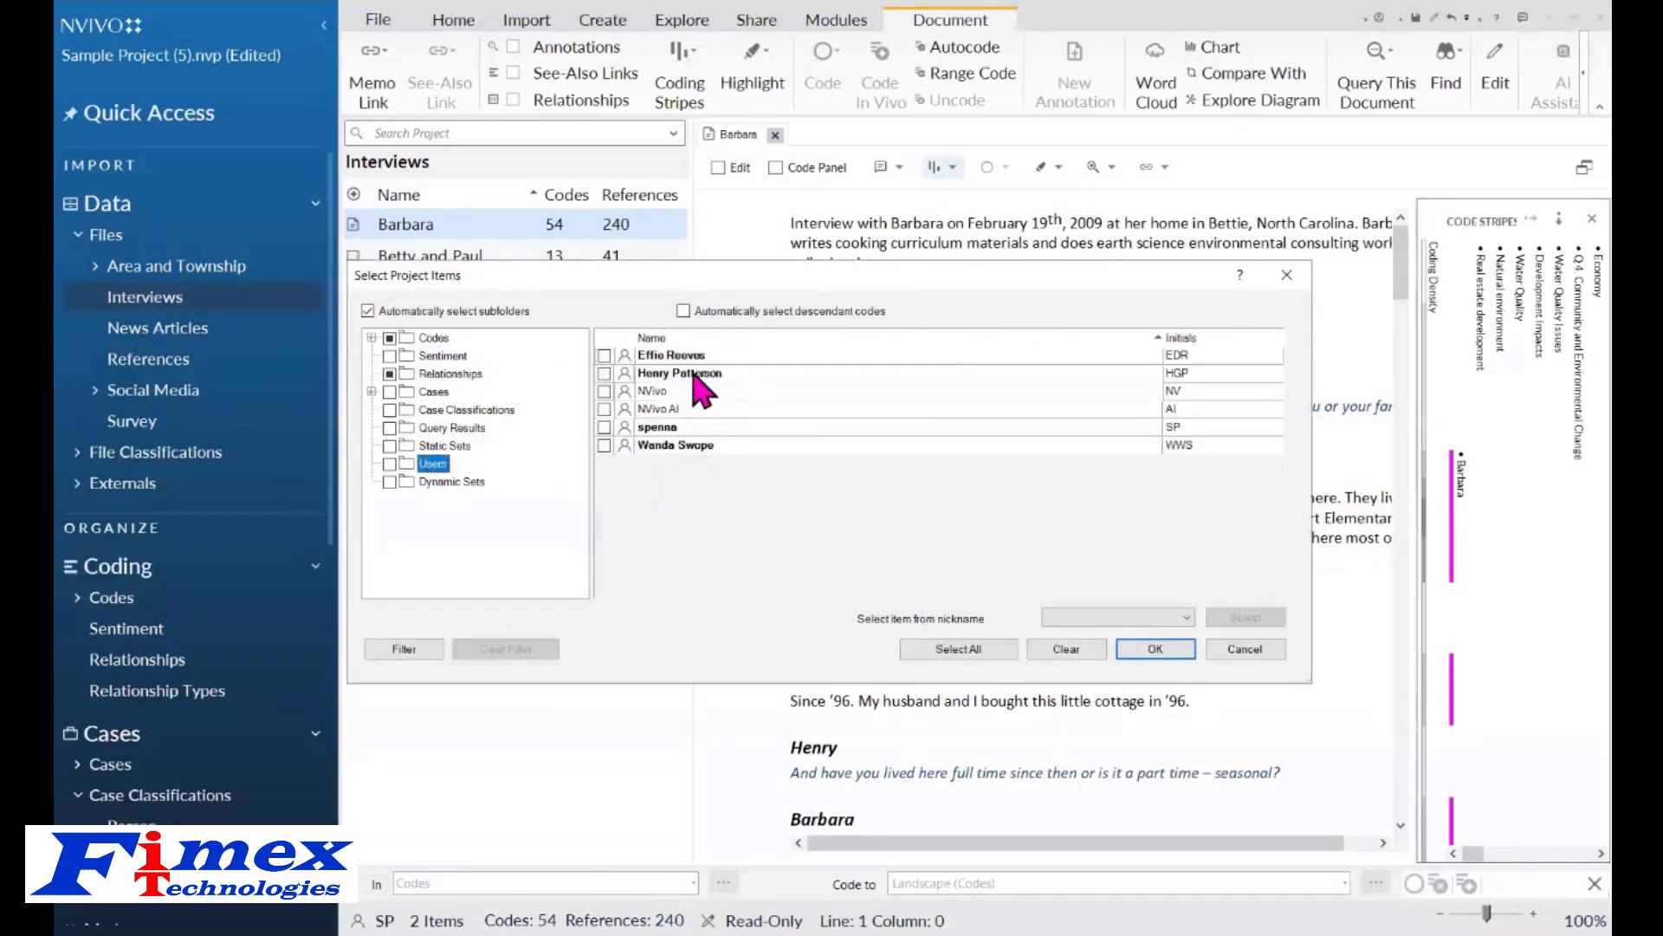
click(604, 355)
click(604, 372)
click(604, 427)
click(604, 446)
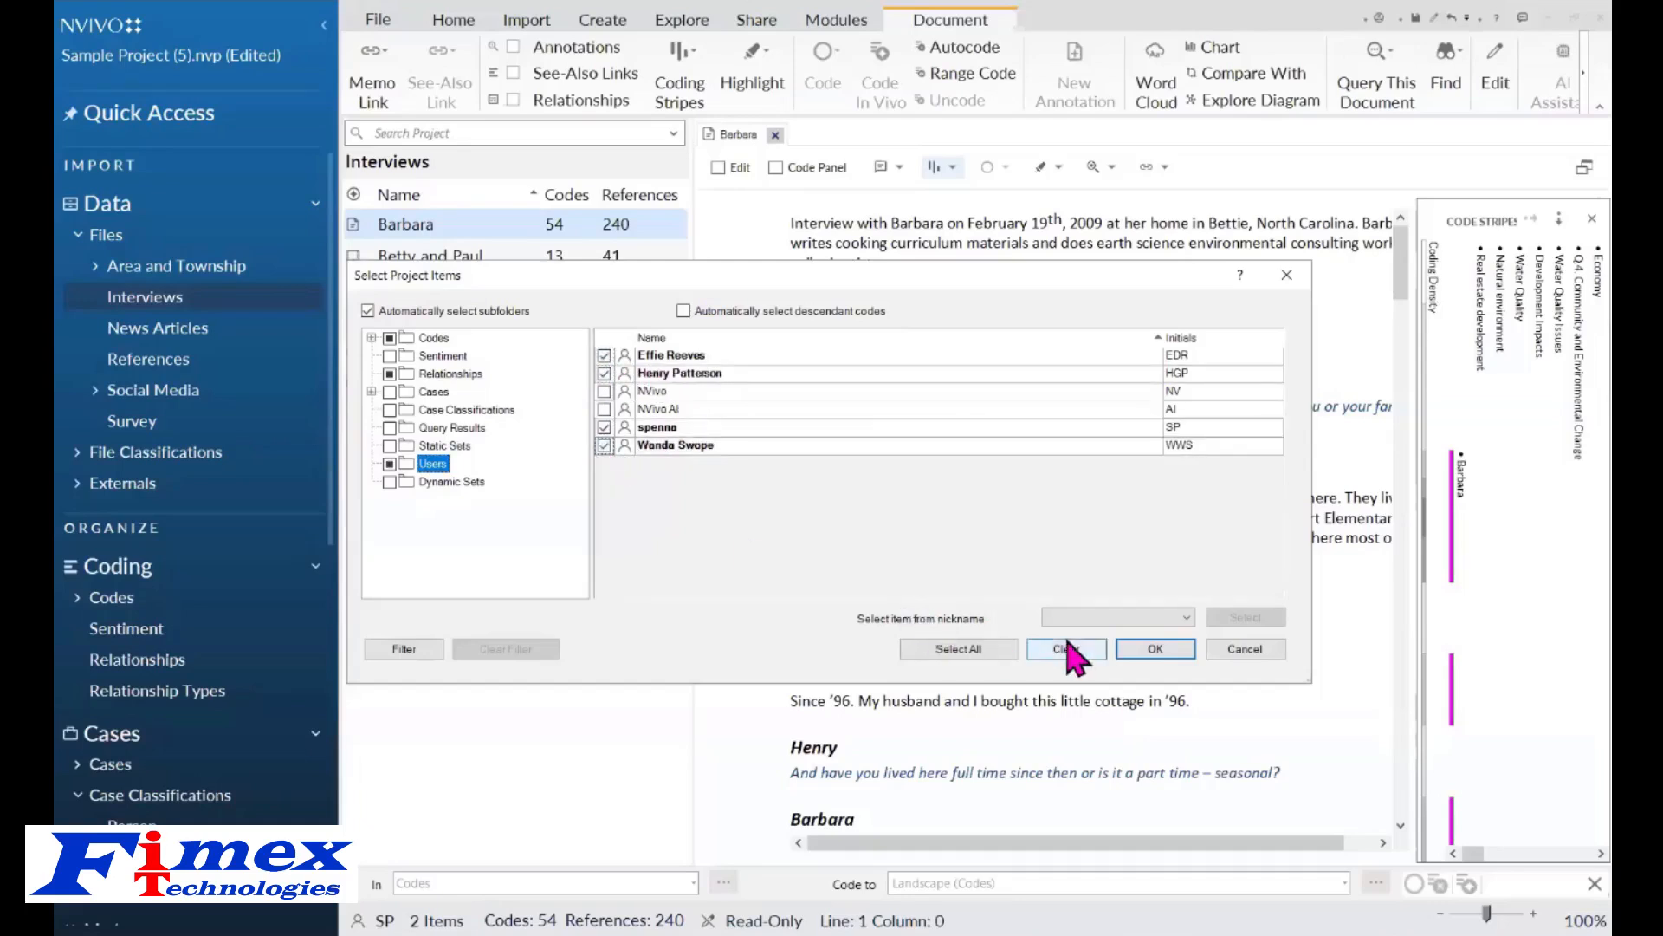
click(1139, 656)
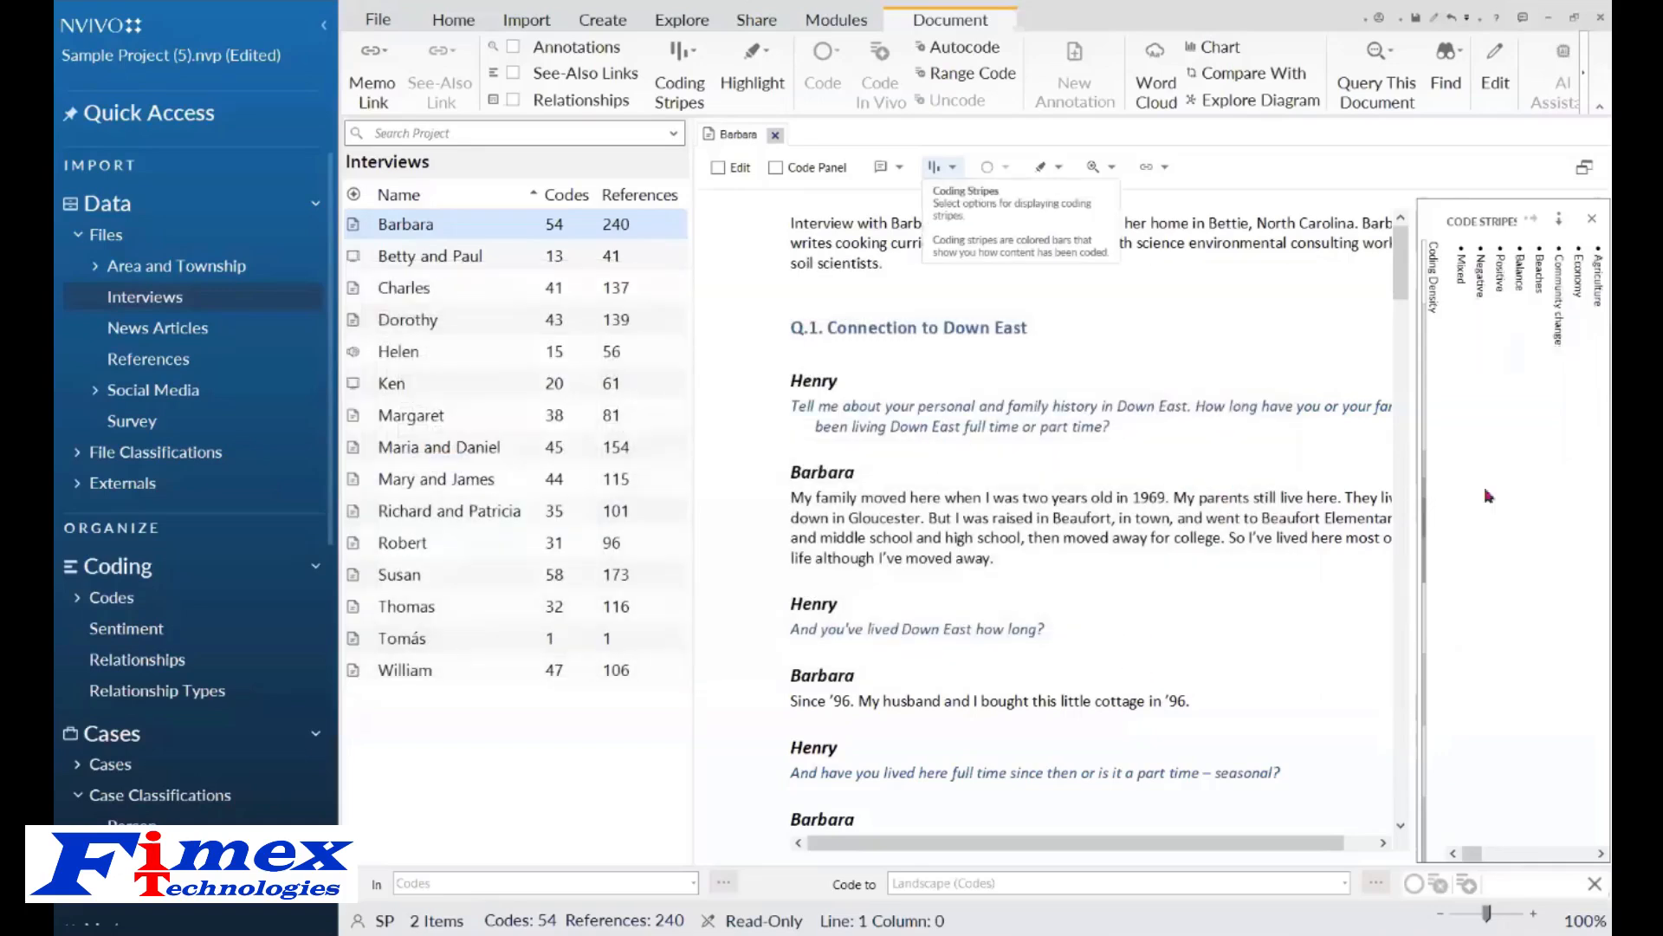
drag(1403, 277, 1403, 350)
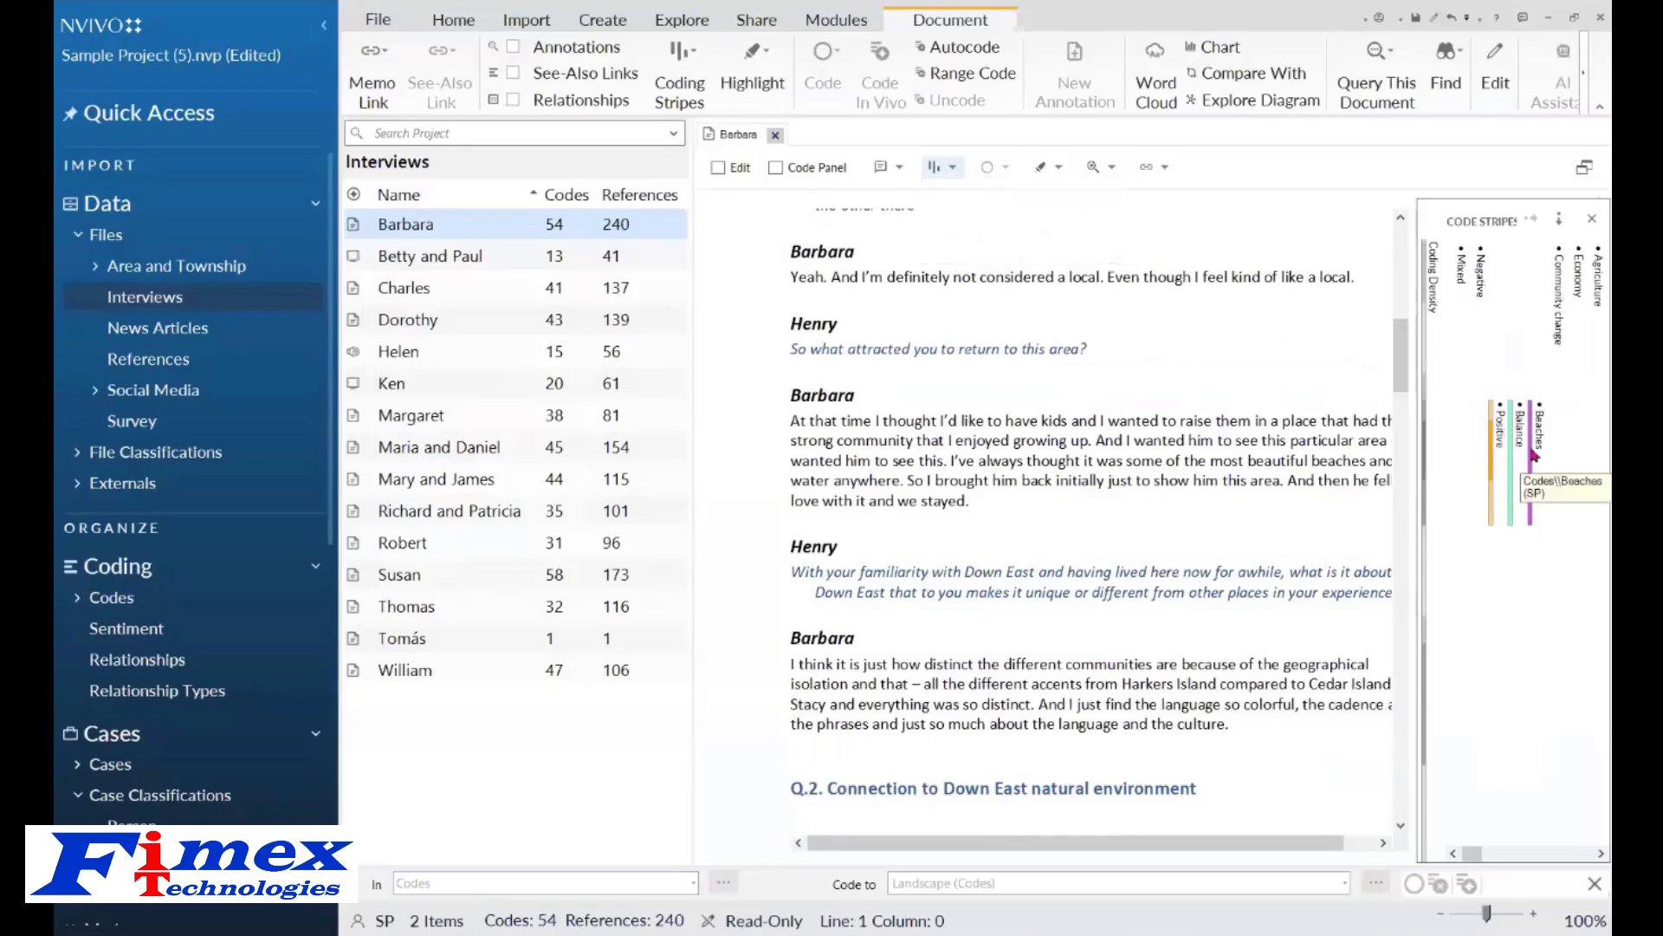
mouse_move(1535, 455)
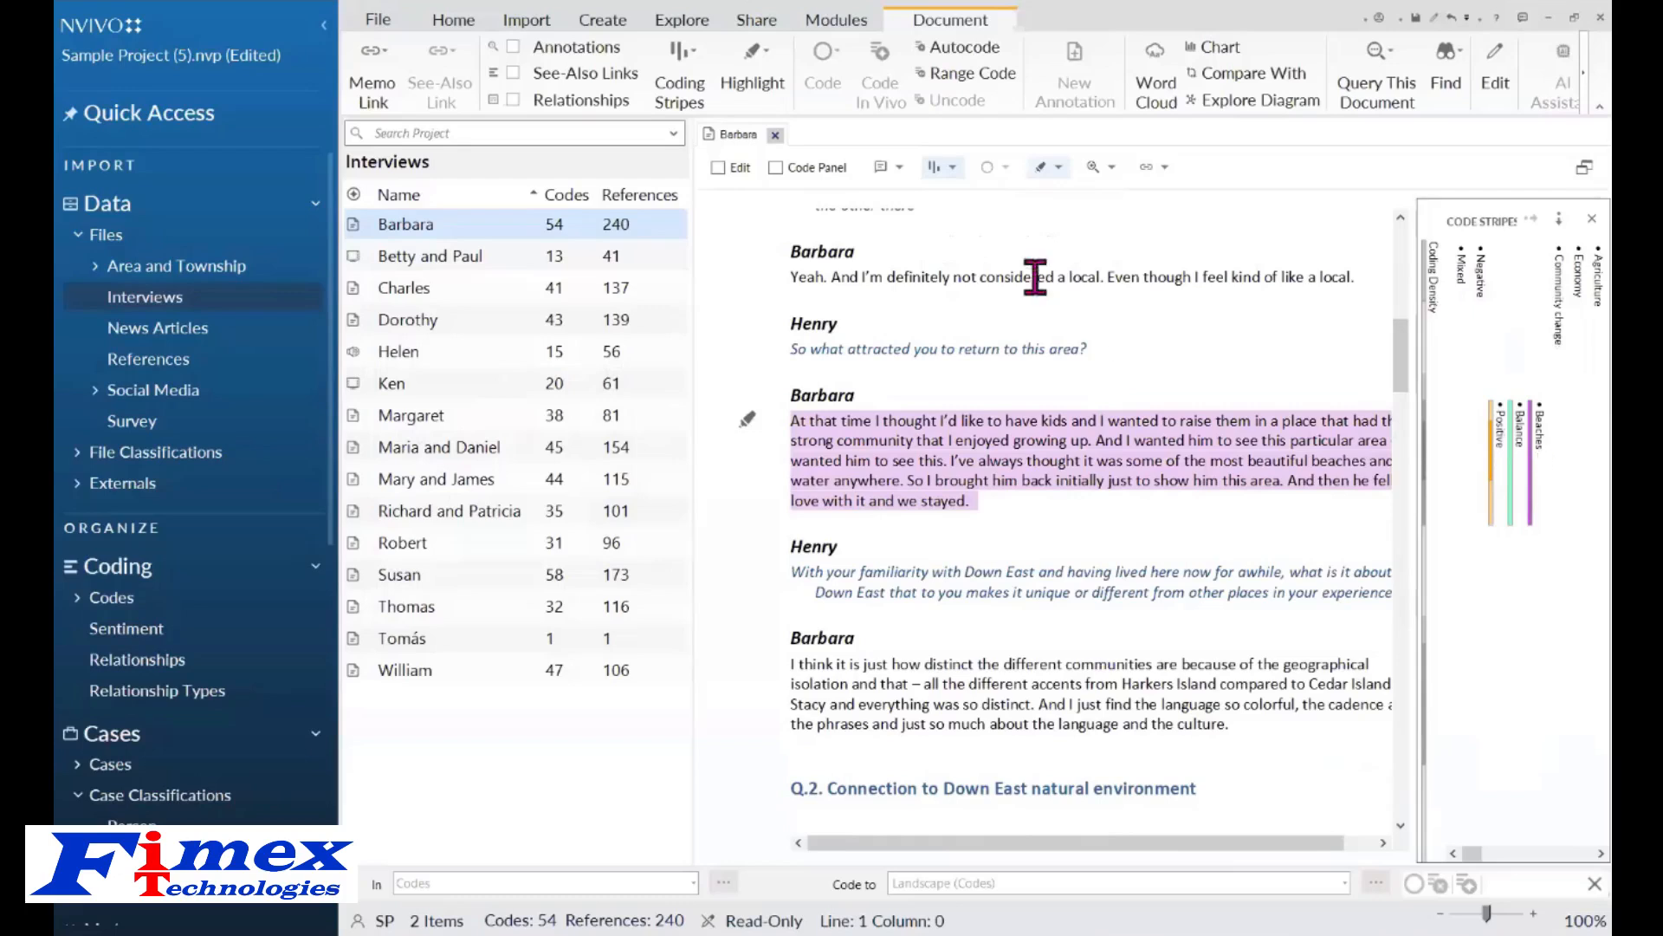
Reset coding stripes to None, then select the four project users again as stripe items and scroll to inspect them.
click(950, 168)
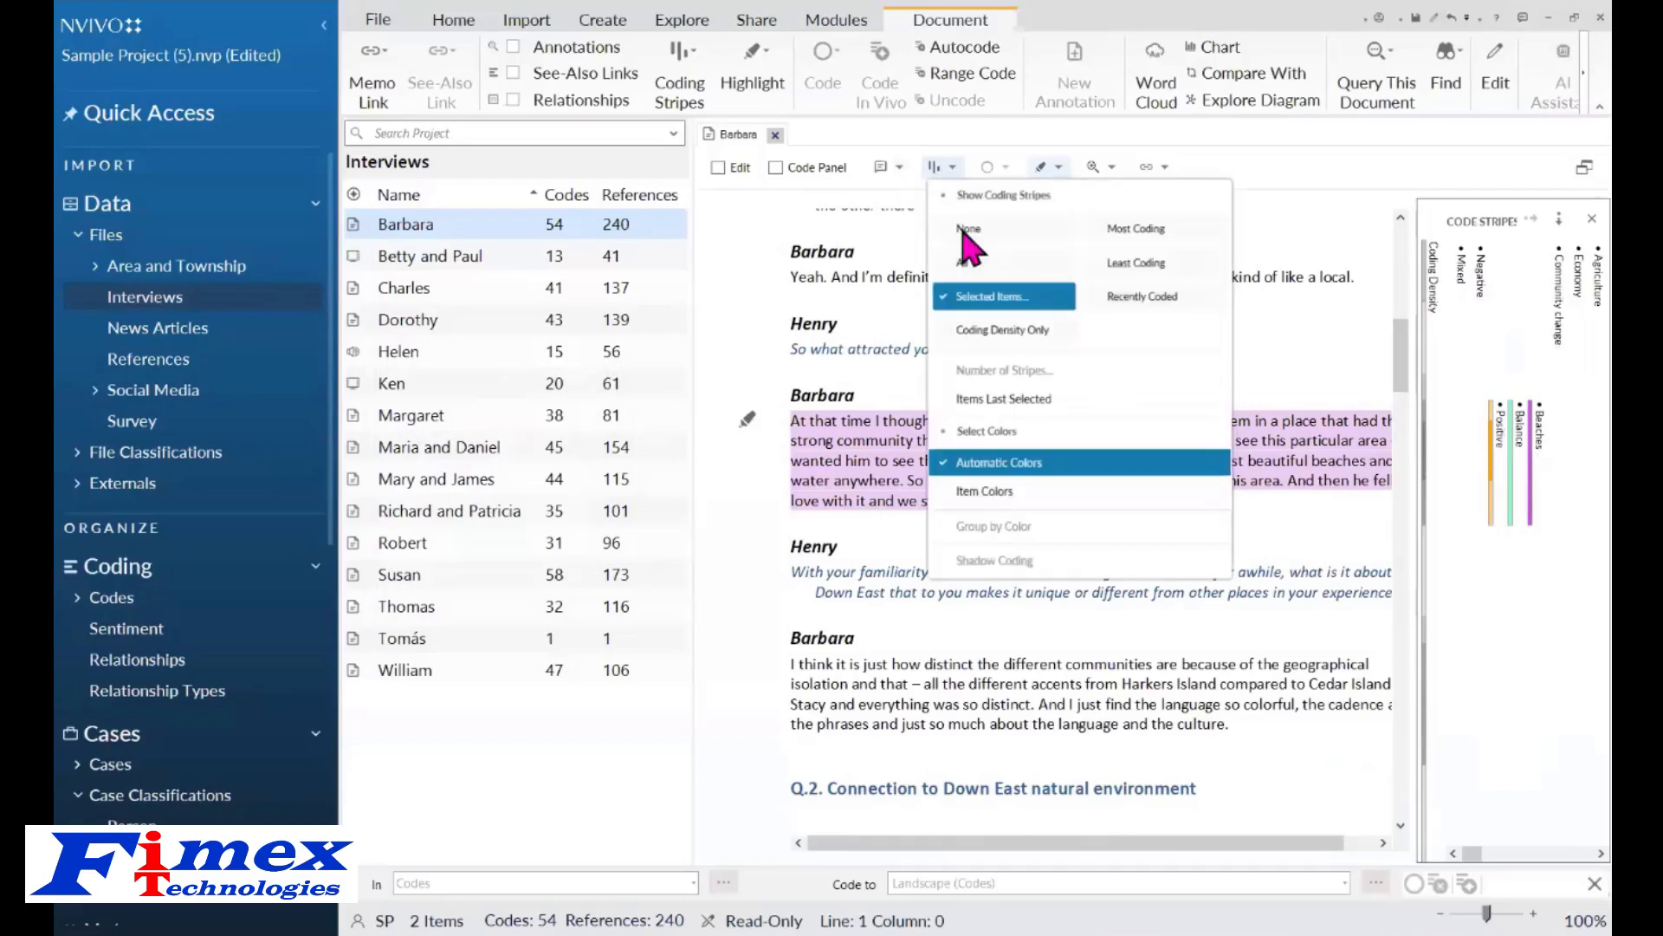
click(971, 252)
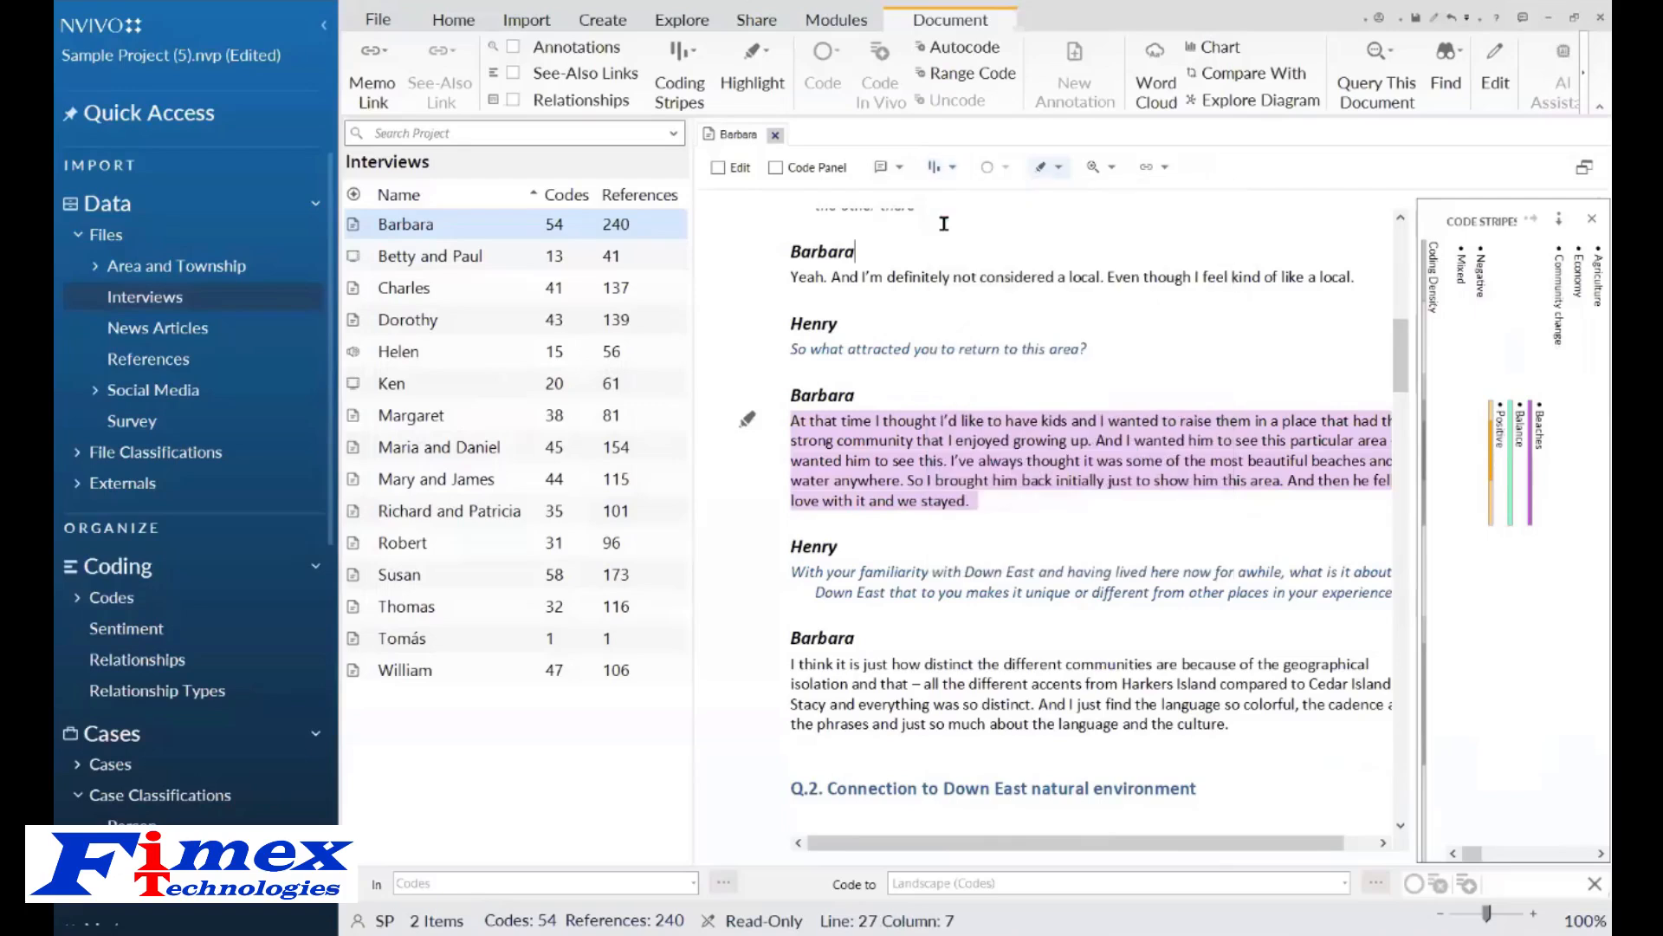
click(949, 169)
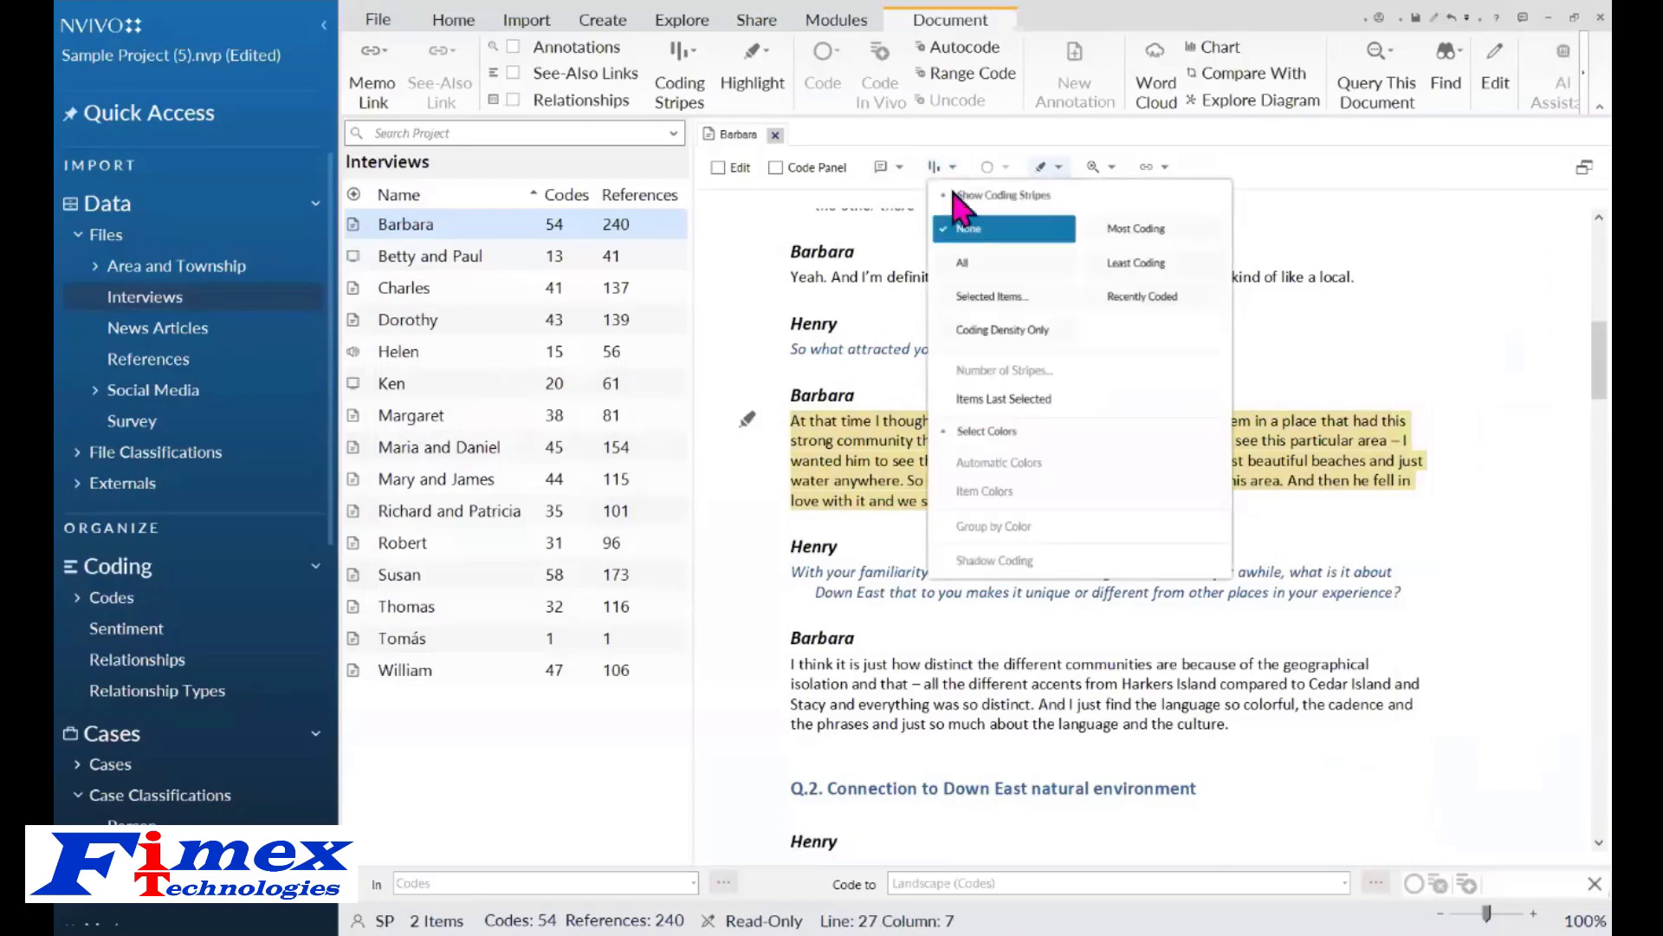
click(982, 297)
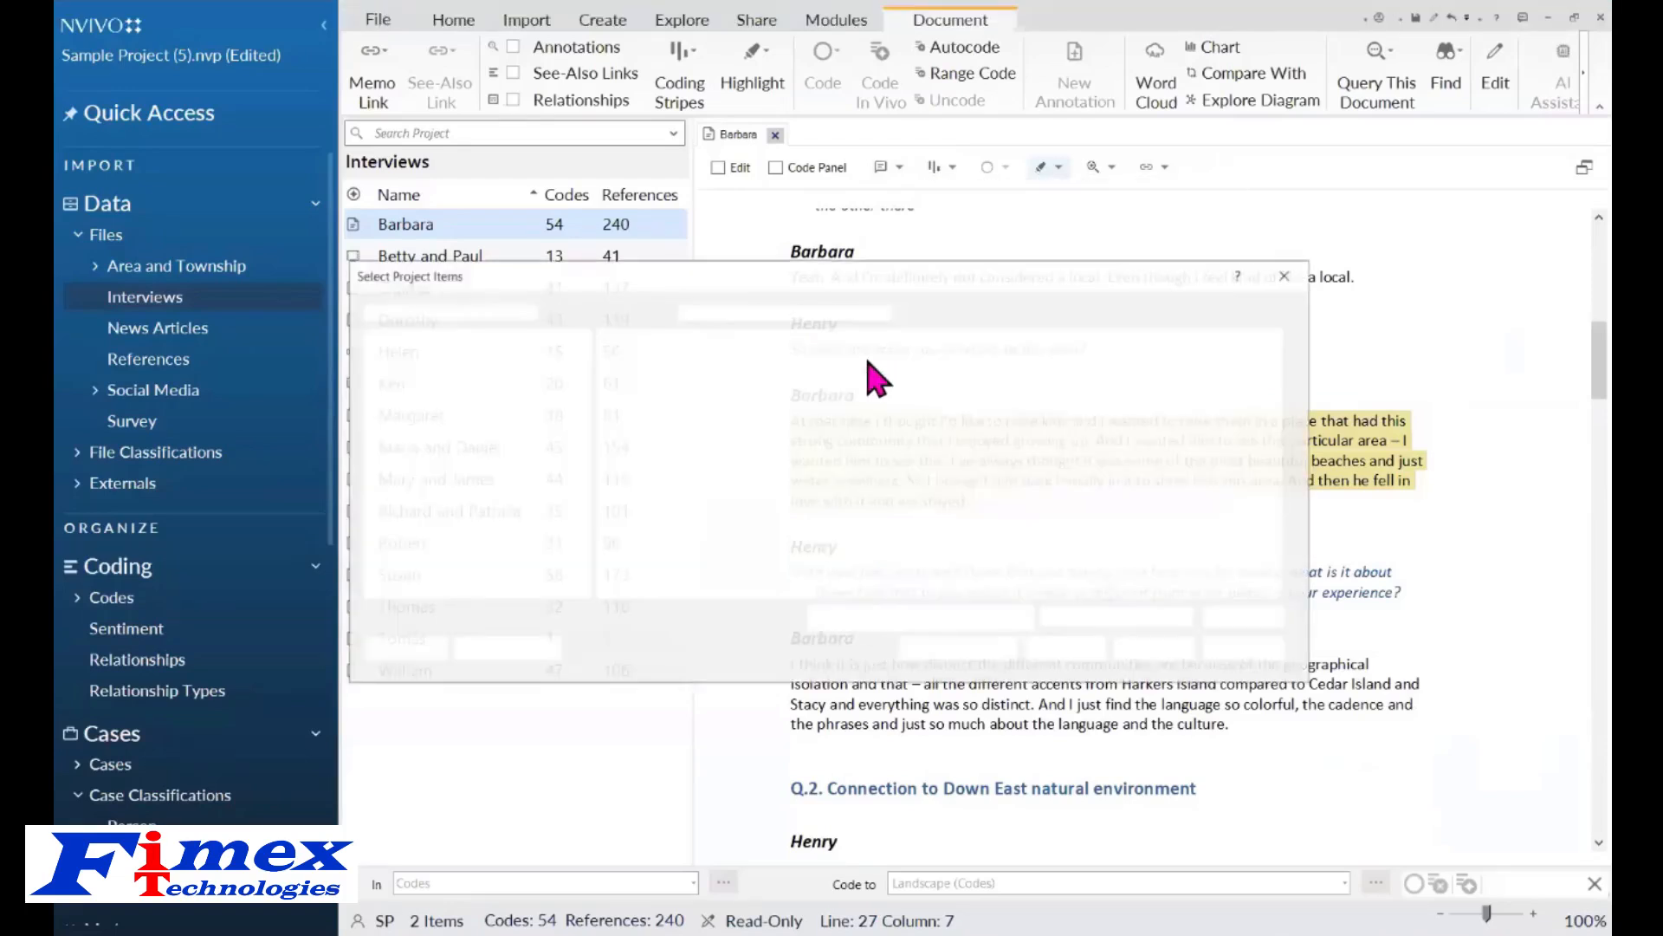
click(432, 463)
click(604, 355)
click(604, 373)
click(603, 427)
click(604, 445)
click(1155, 649)
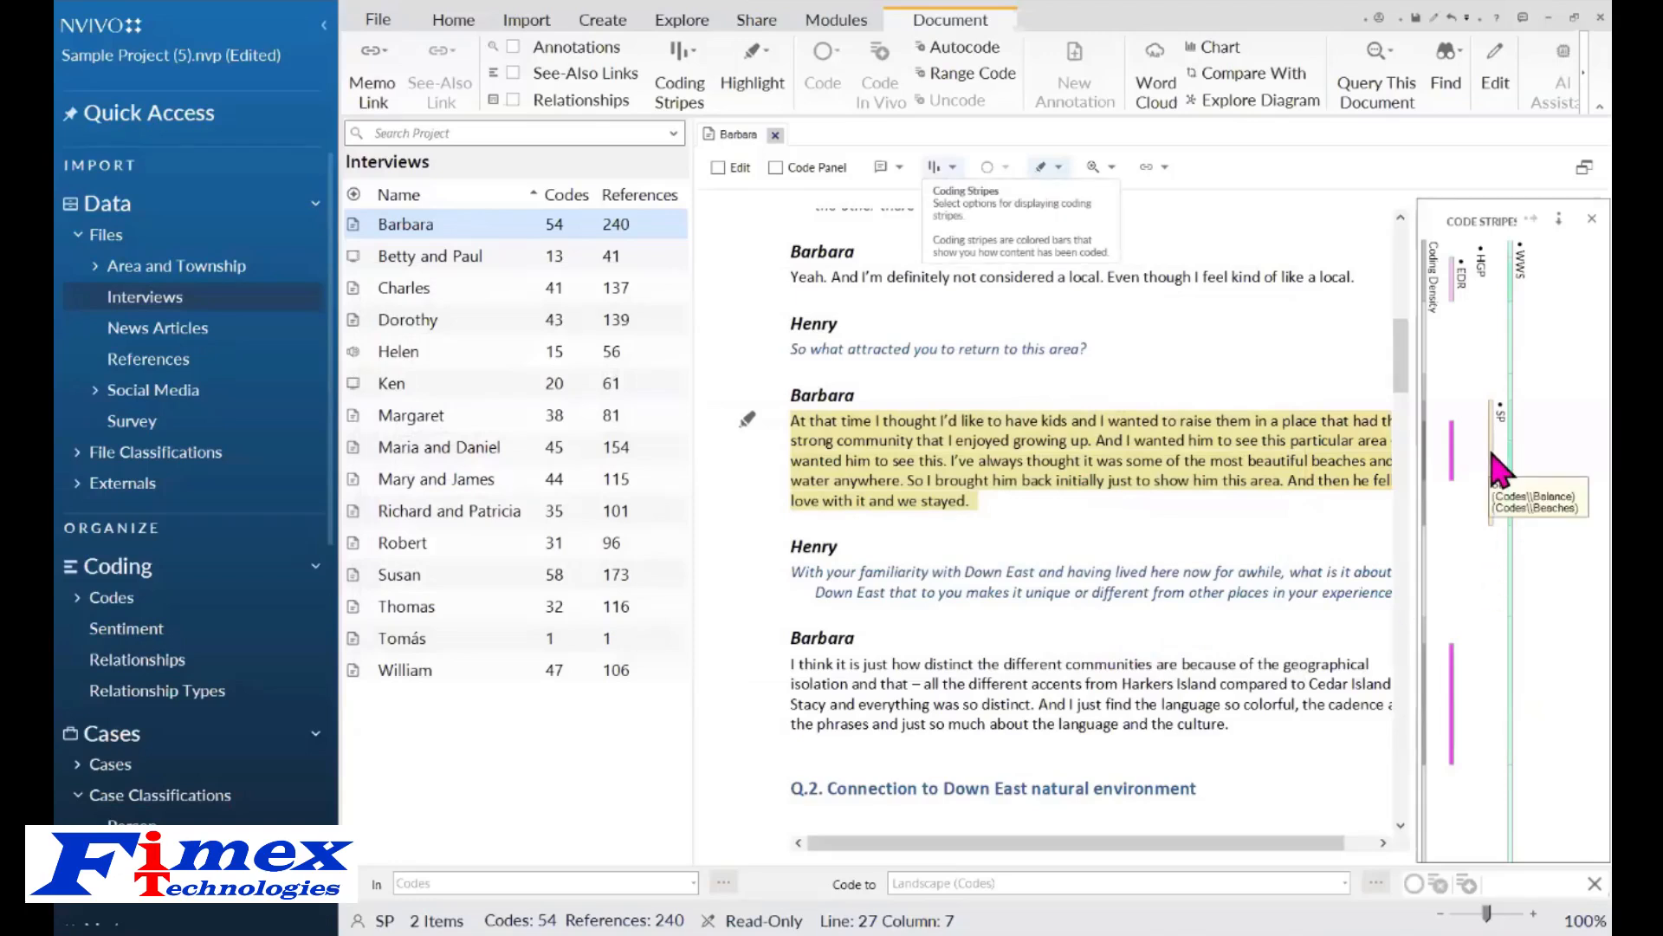
drag(1403, 353, 1404, 414)
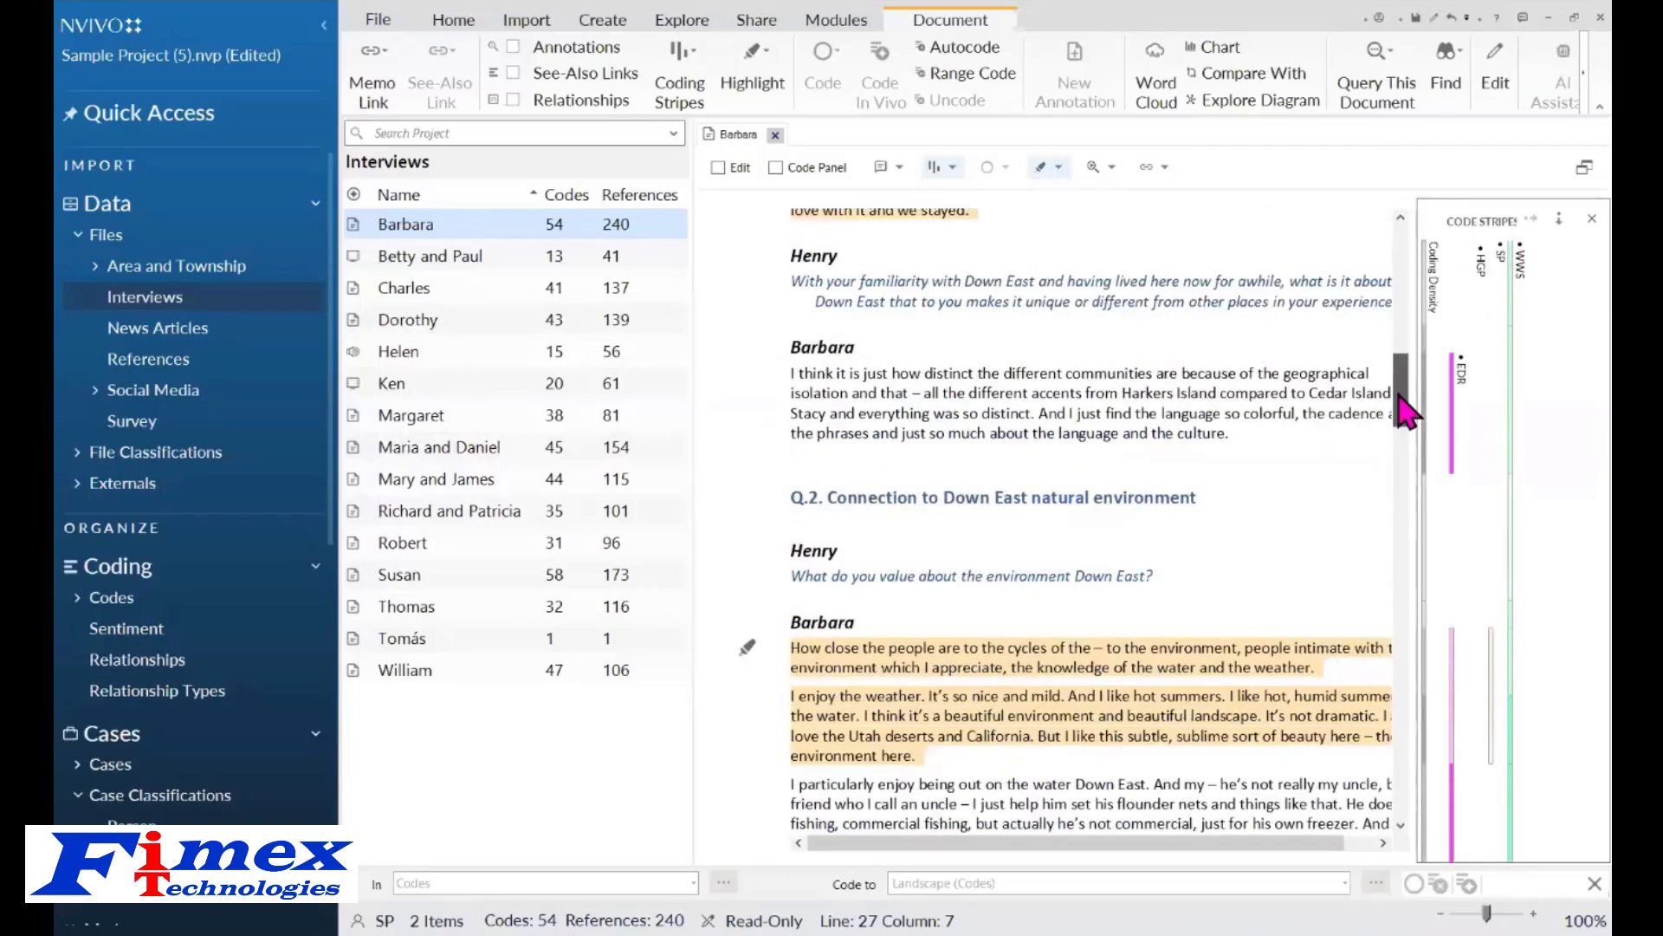
Highlight the content coded by the EDR stripe in Barbara's interview, then close the document.
click(1459, 425)
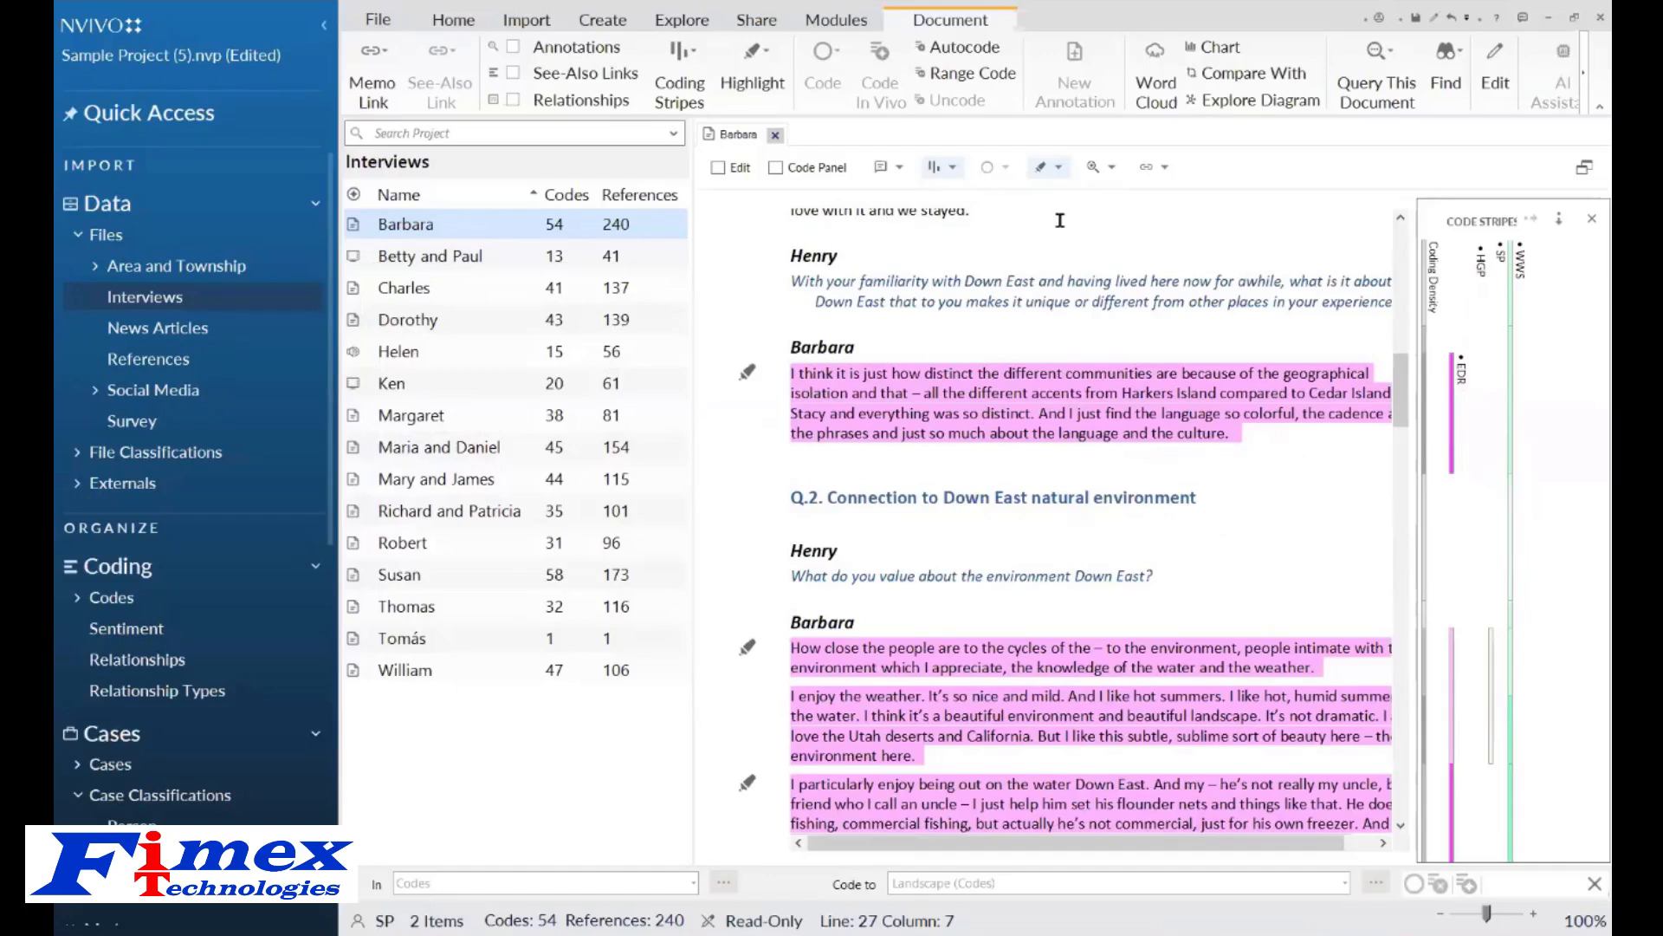
click(777, 136)
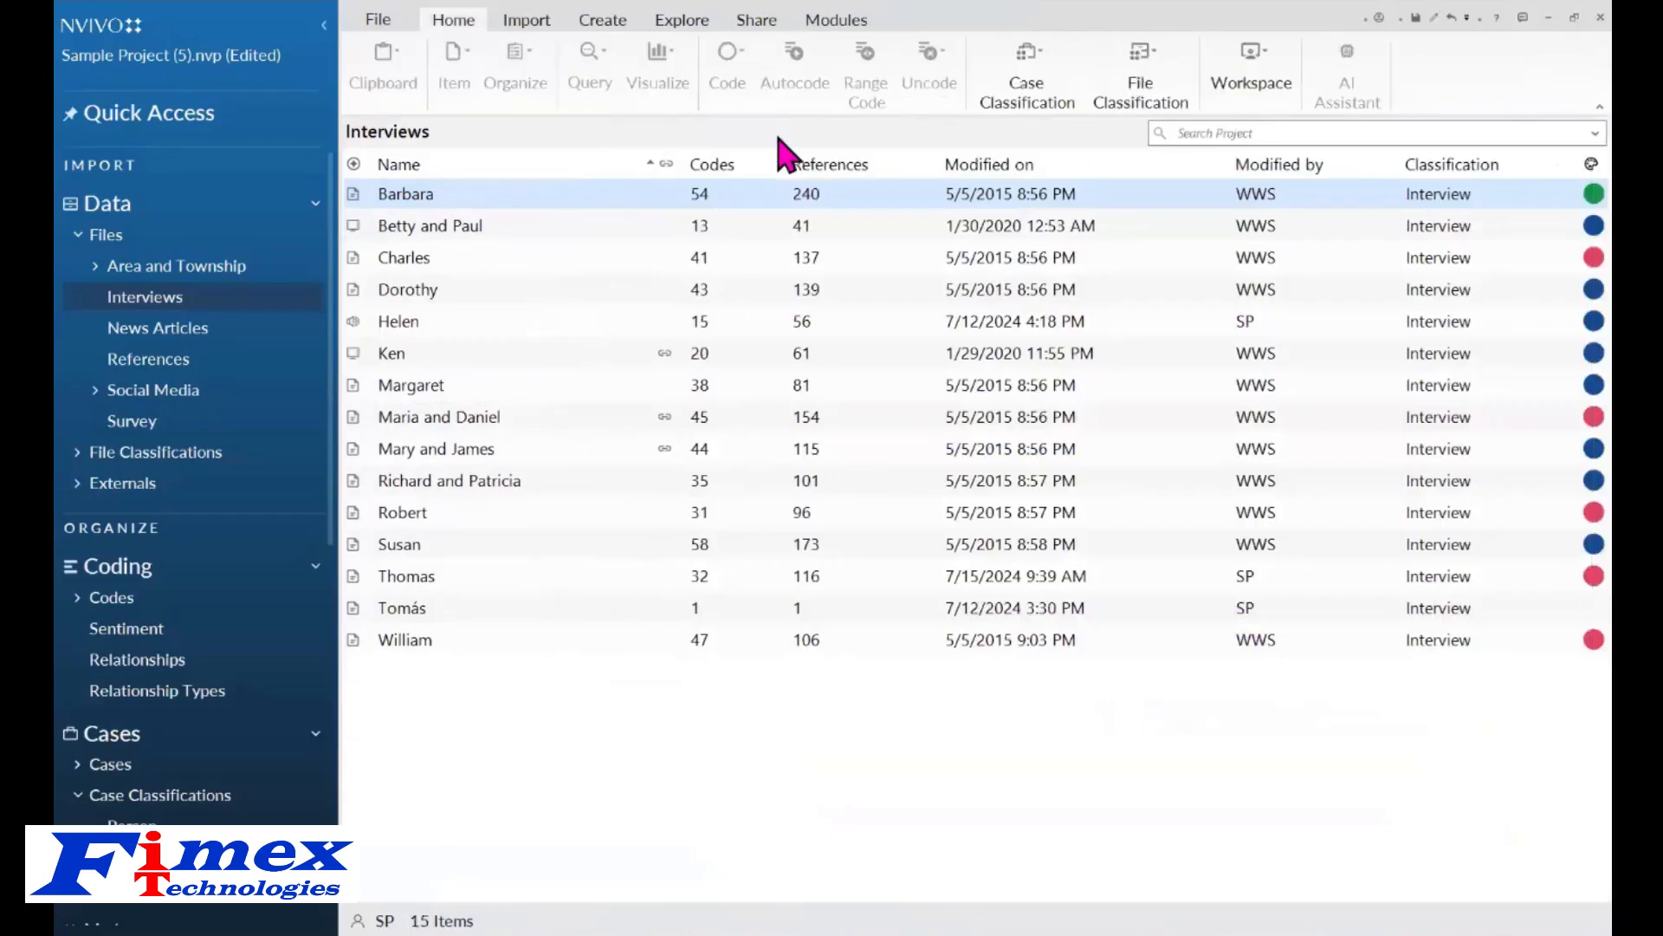
Open the query 'Coding comparison of Wanda to Effie and Henry for Thomas interview' from Query Criteria.
click(681, 27)
click(880, 74)
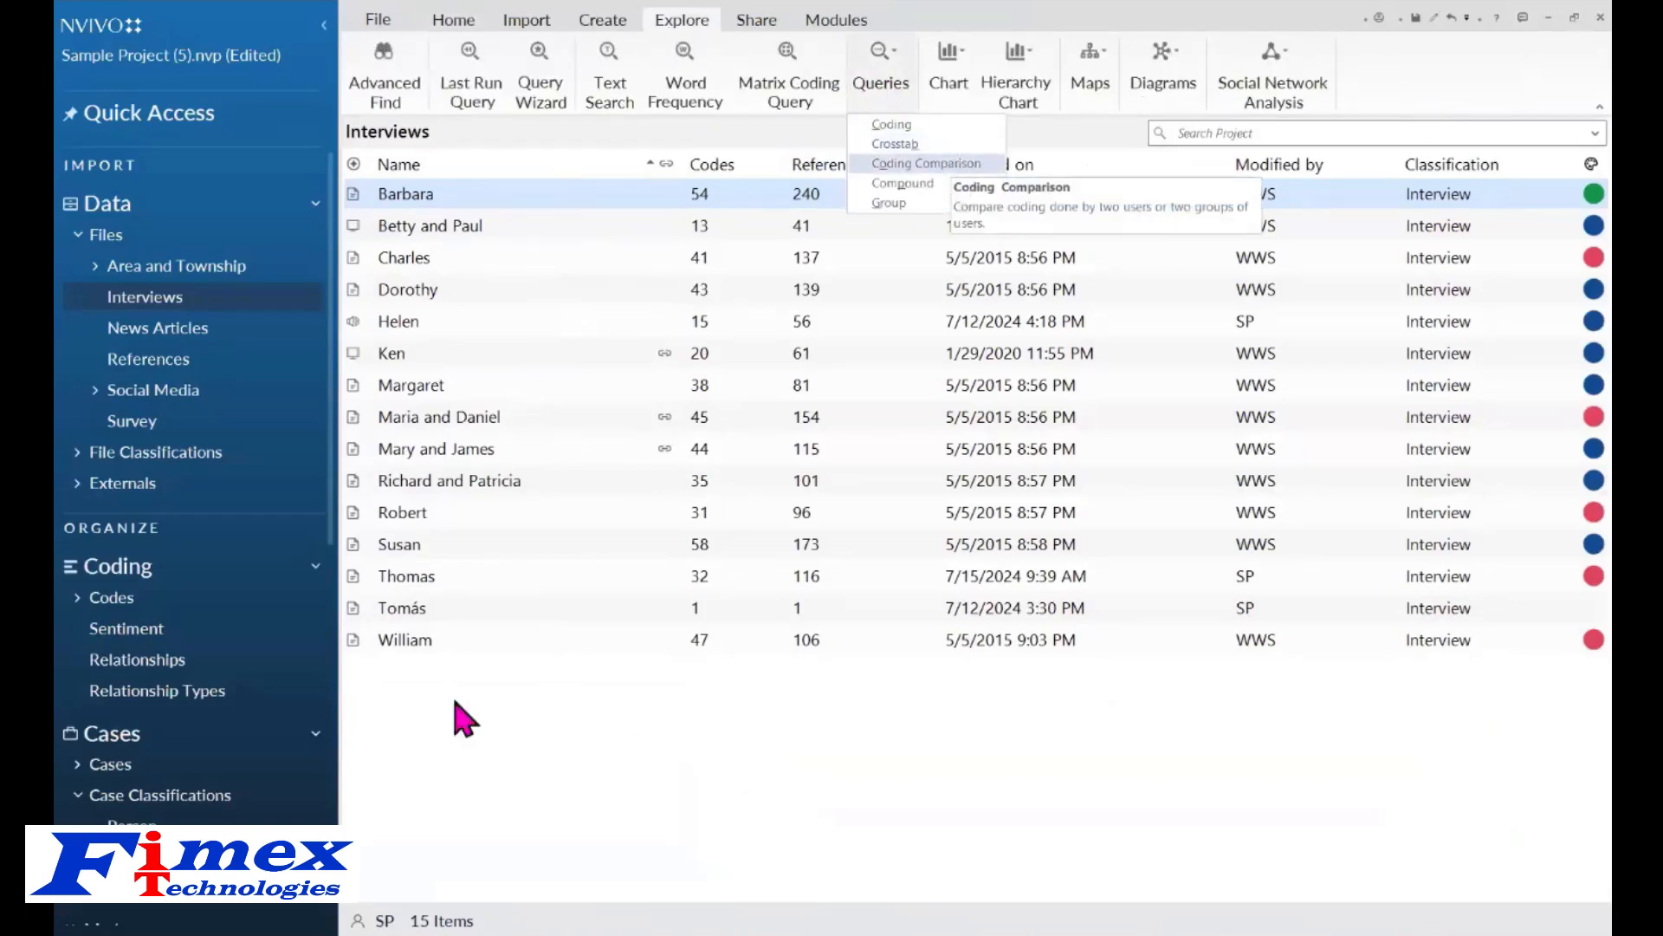
drag(334, 410, 327, 818)
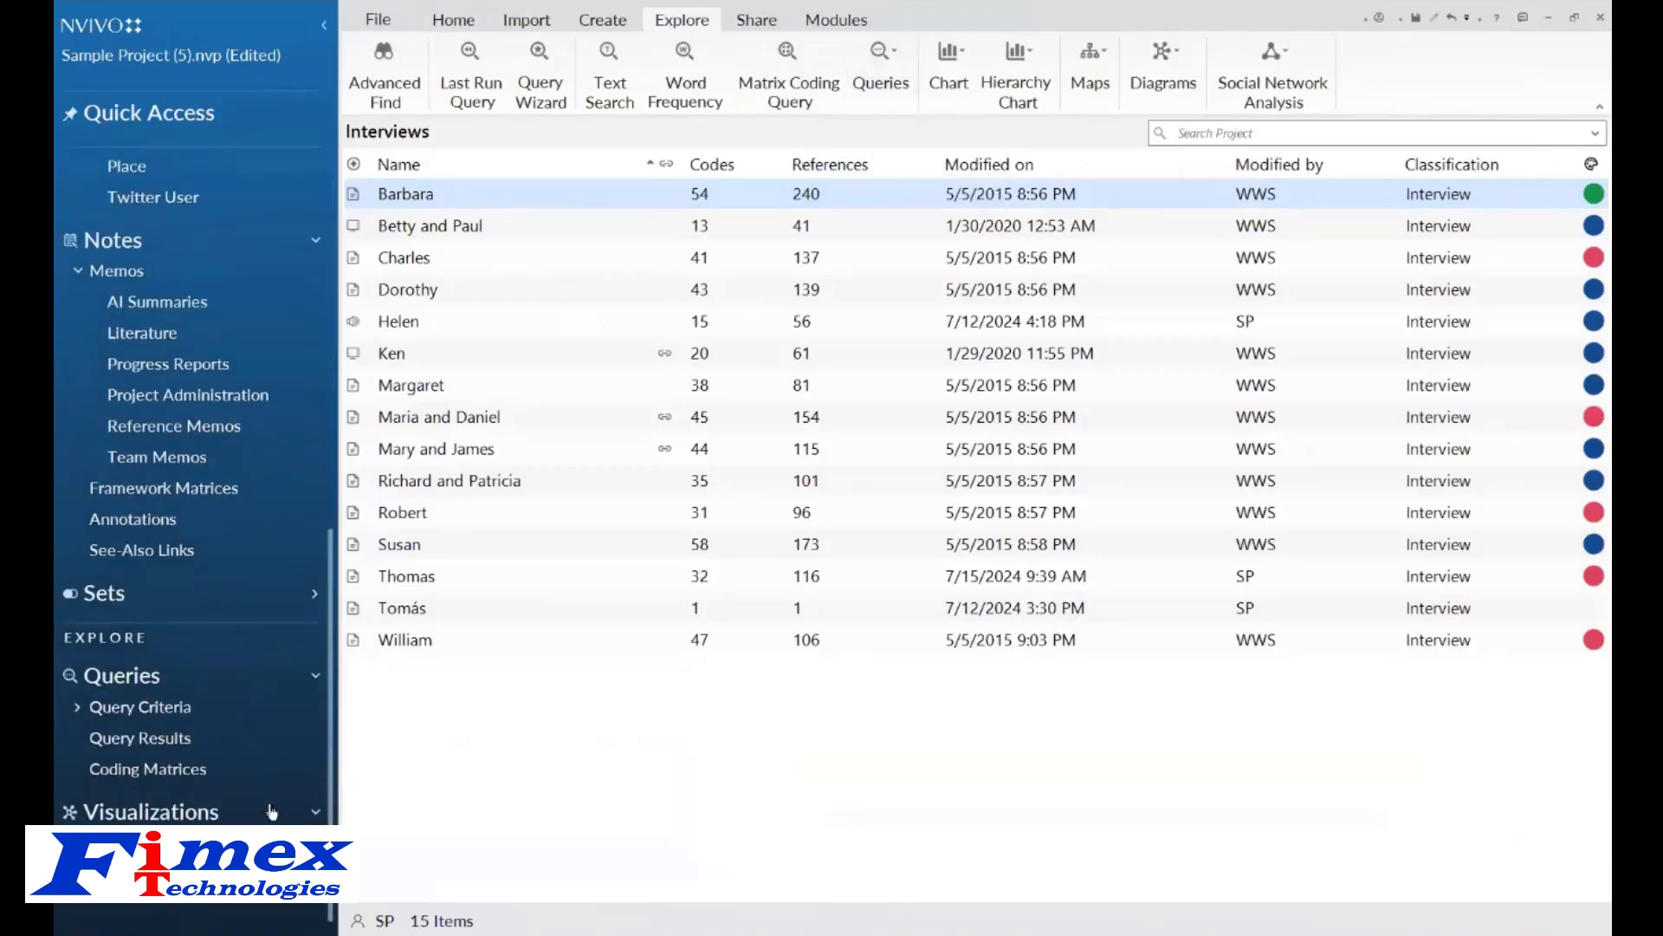
click(130, 707)
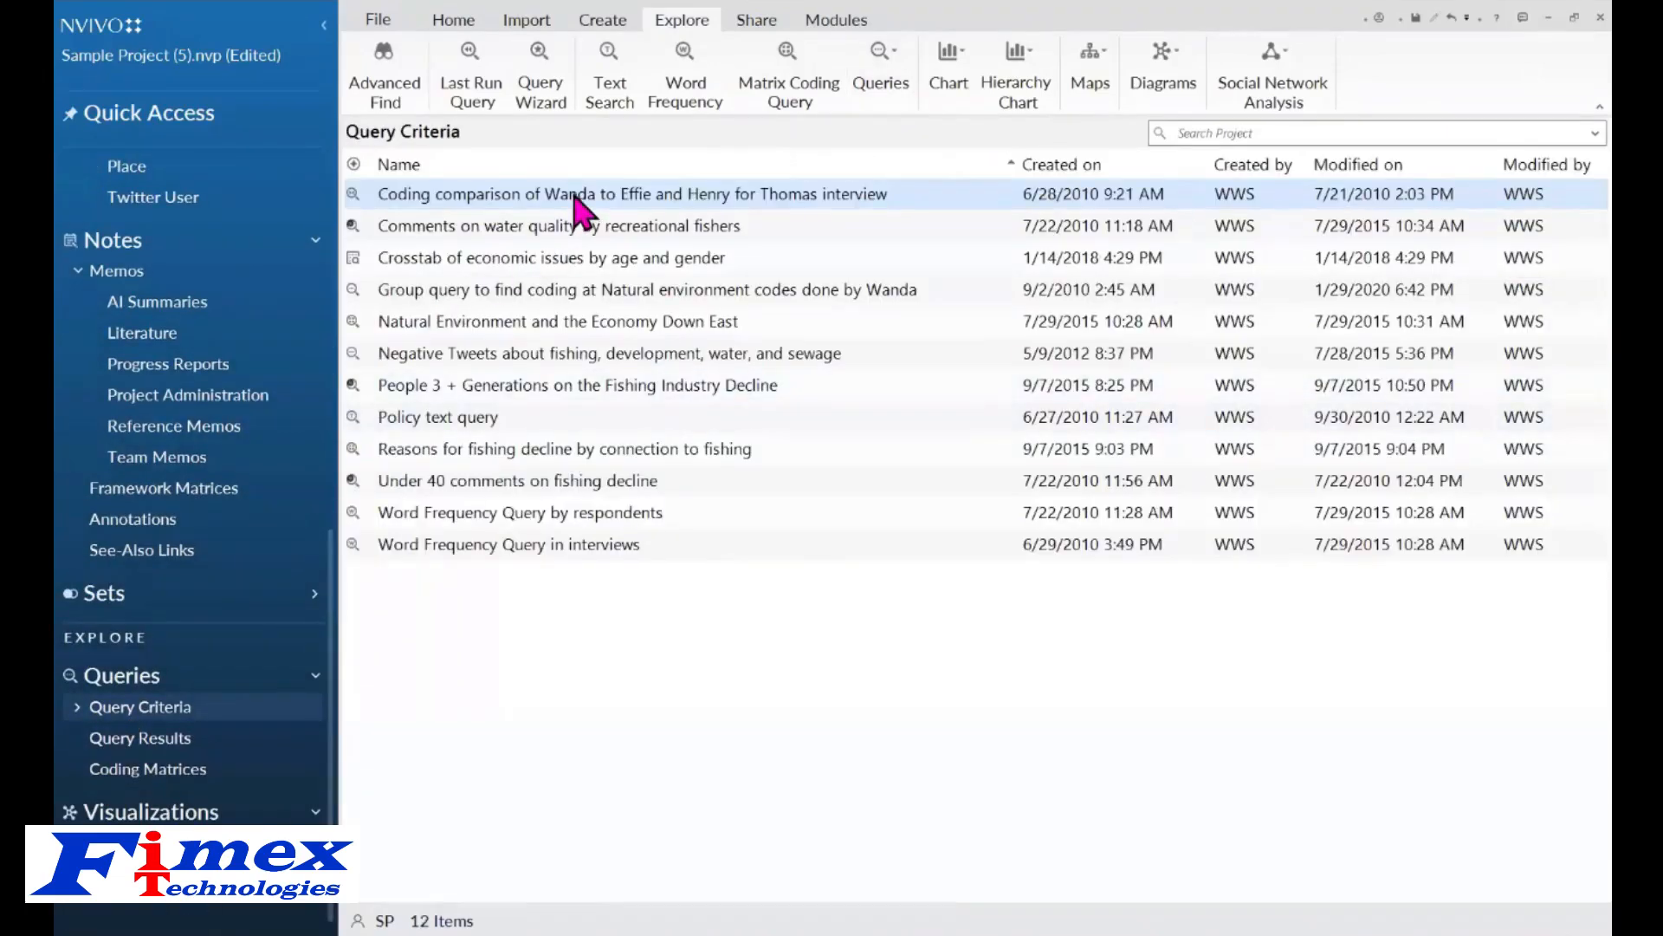
double_click(575, 196)
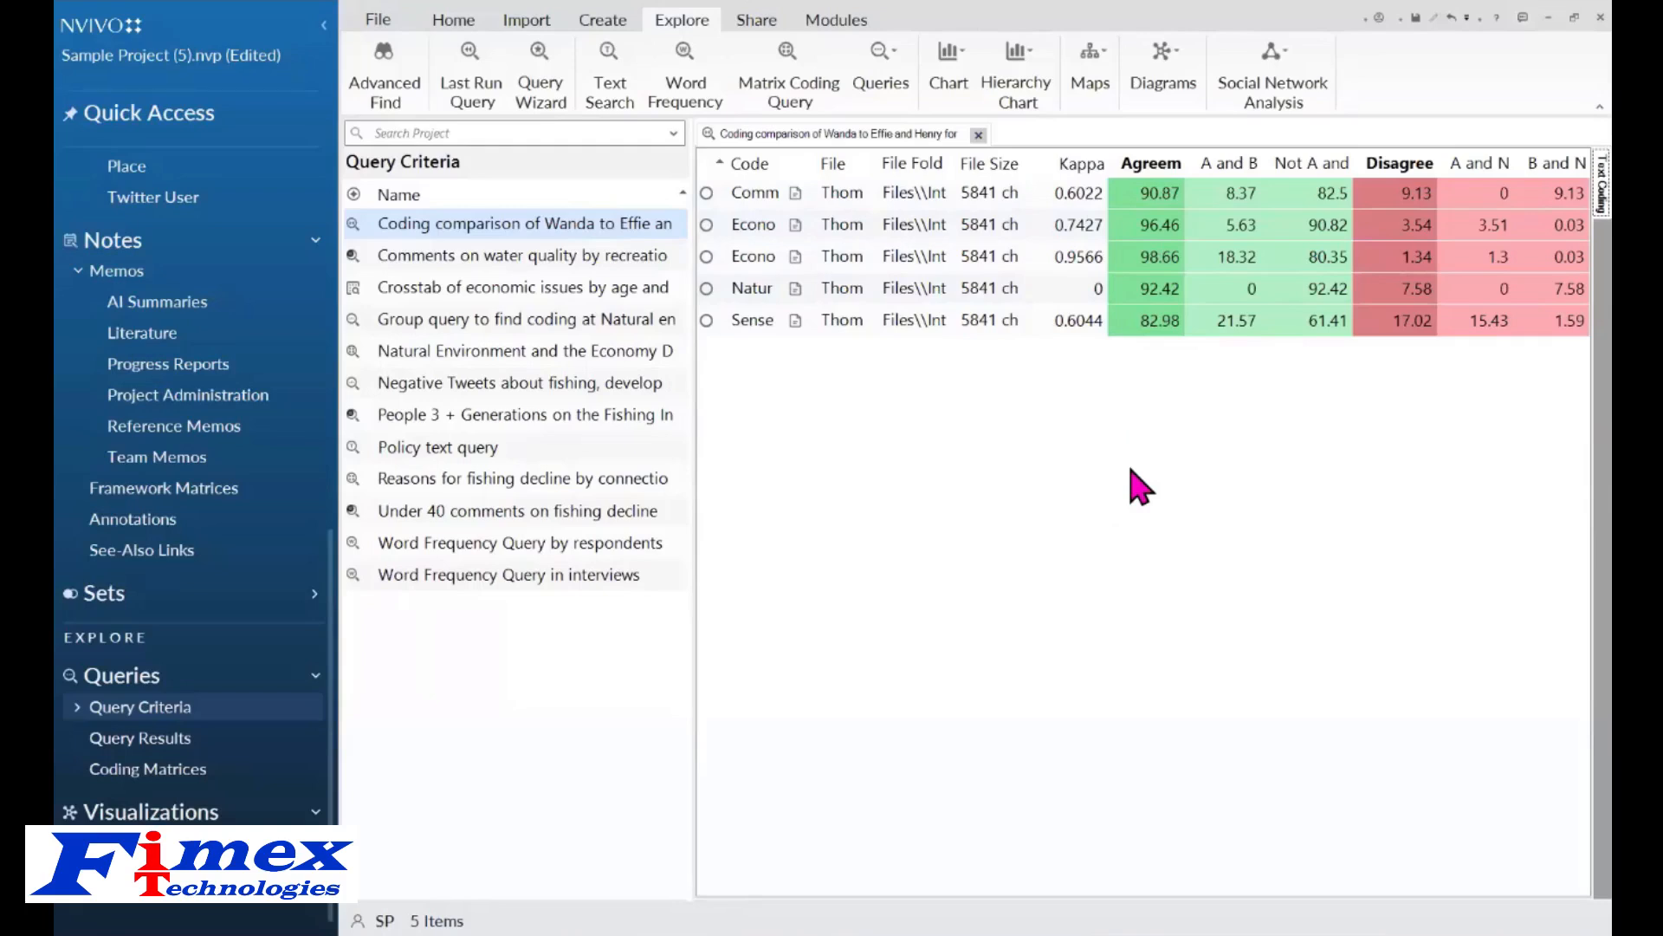
Open Thomas's interview from the coding comparison results and hide its annotations.
double_click(1072, 194)
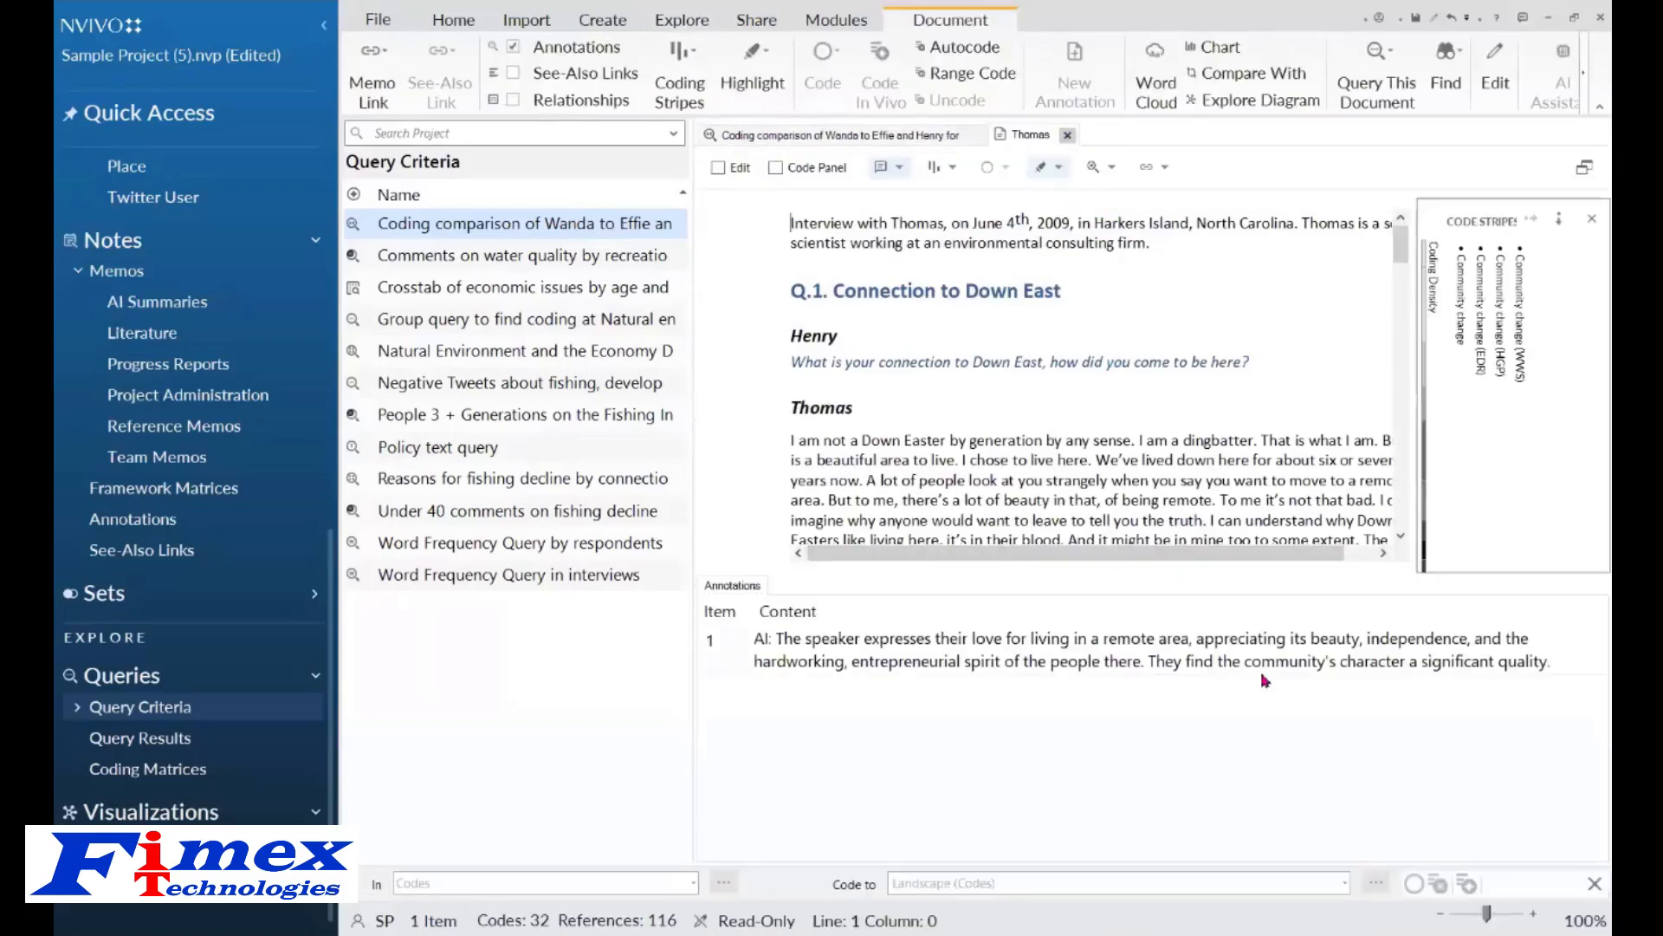
click(898, 168)
click(907, 199)
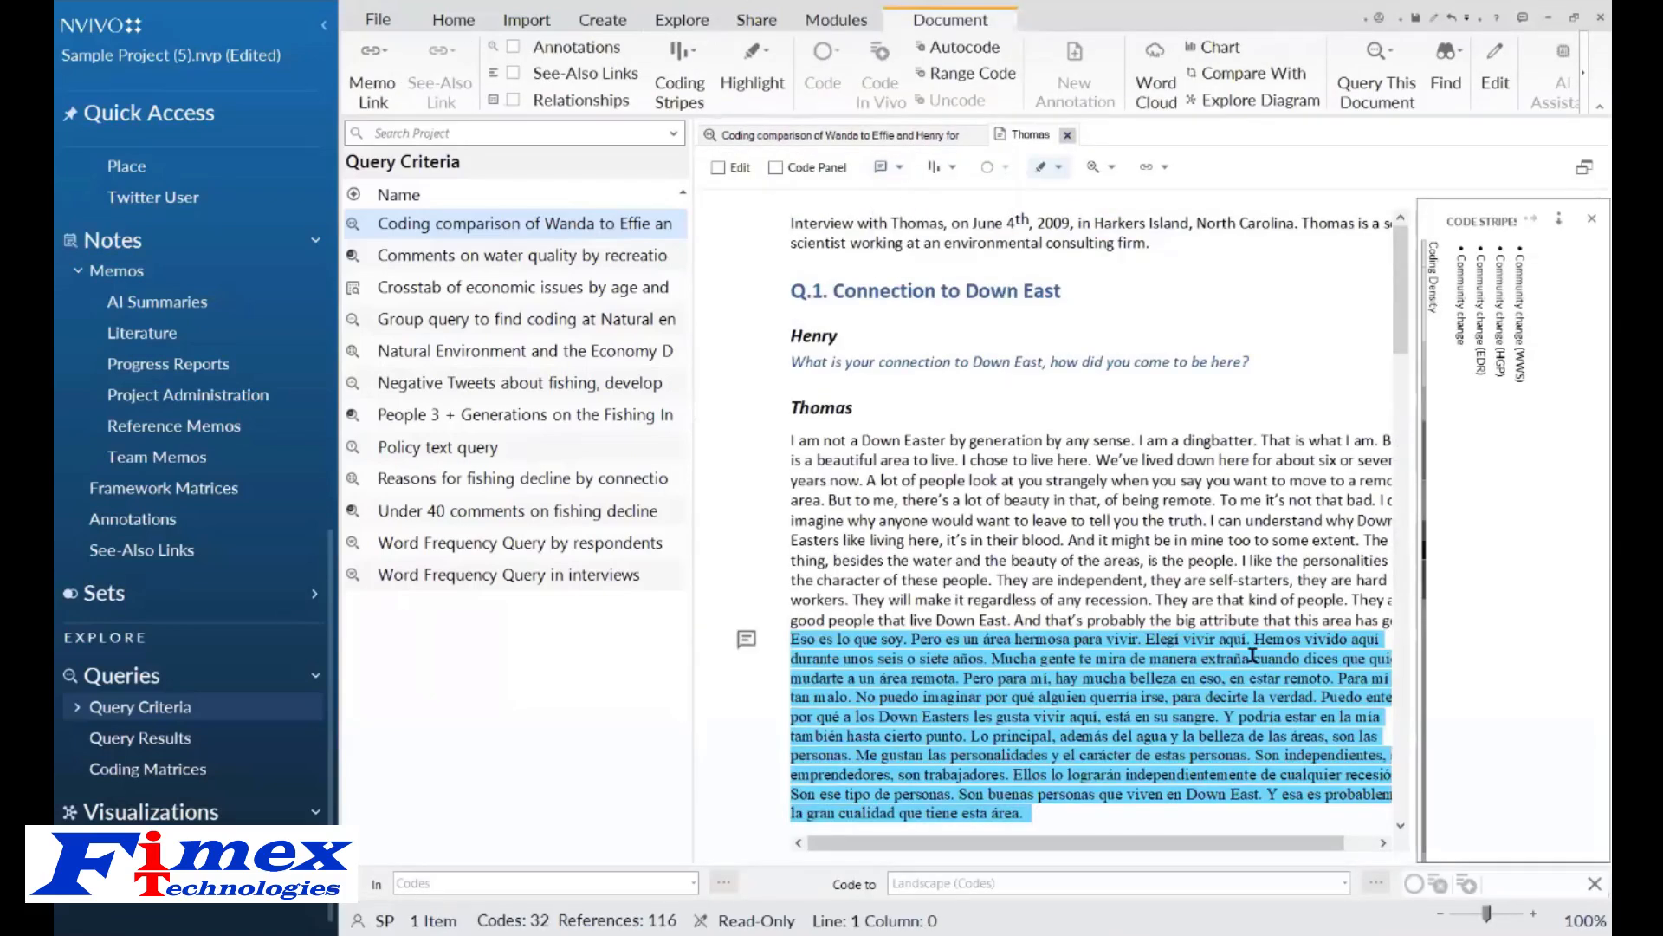
Scroll to Q.4 in Thomas's interview and highlight the content of the Community change (WWS) stripe.
click(1400, 405)
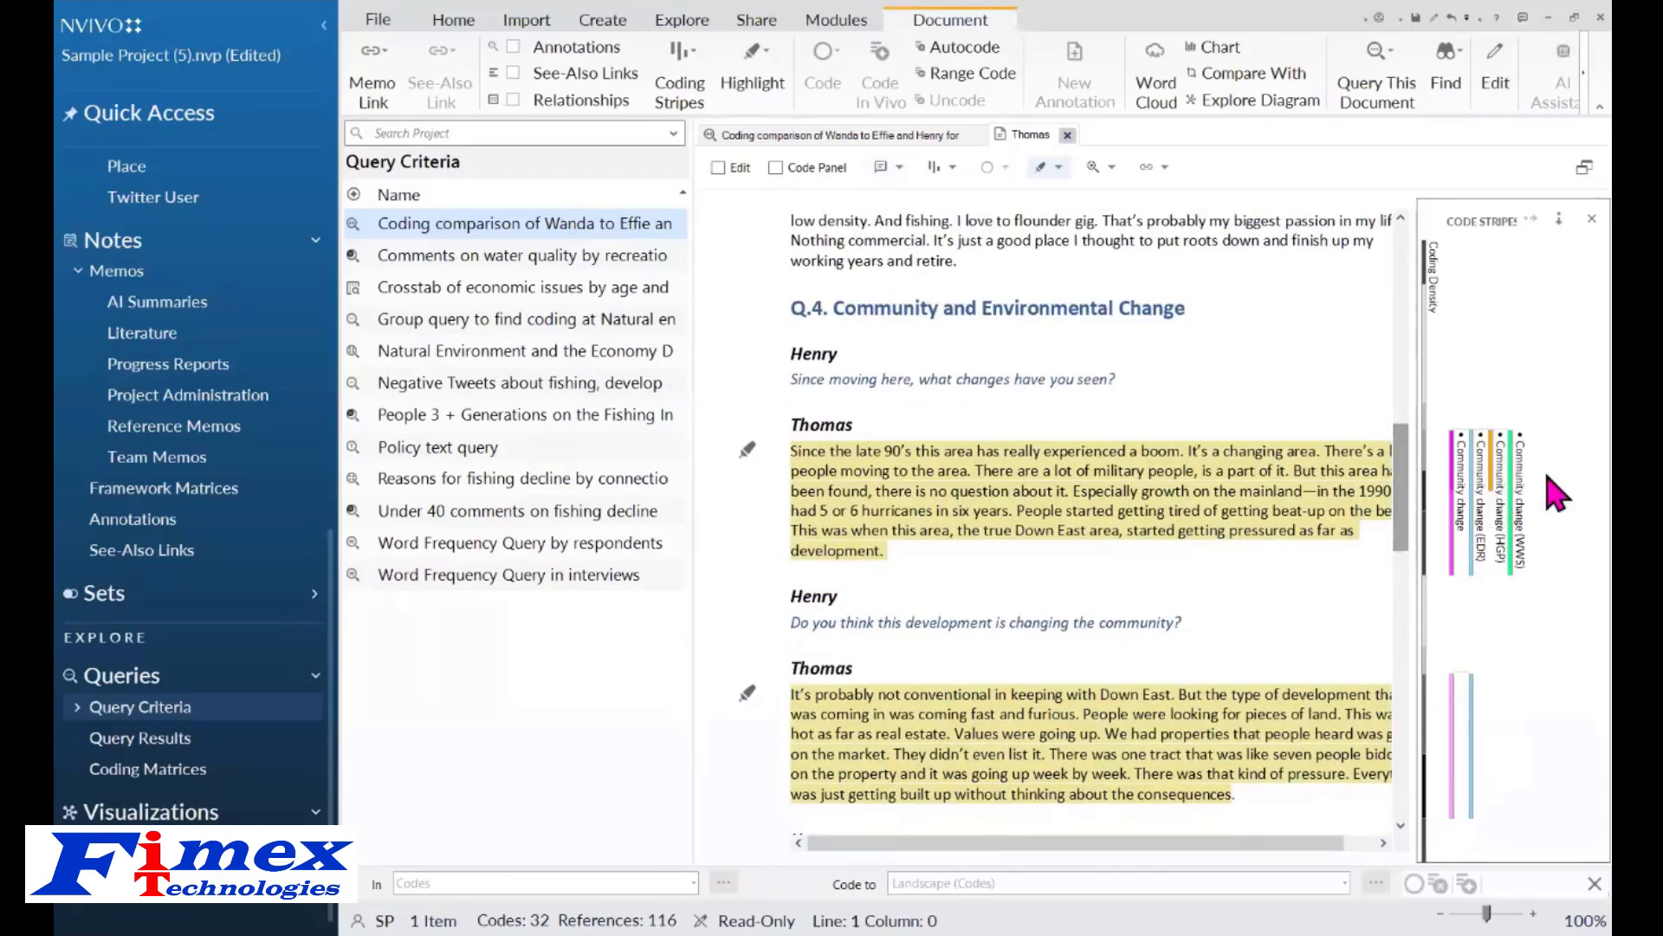
click(1516, 490)
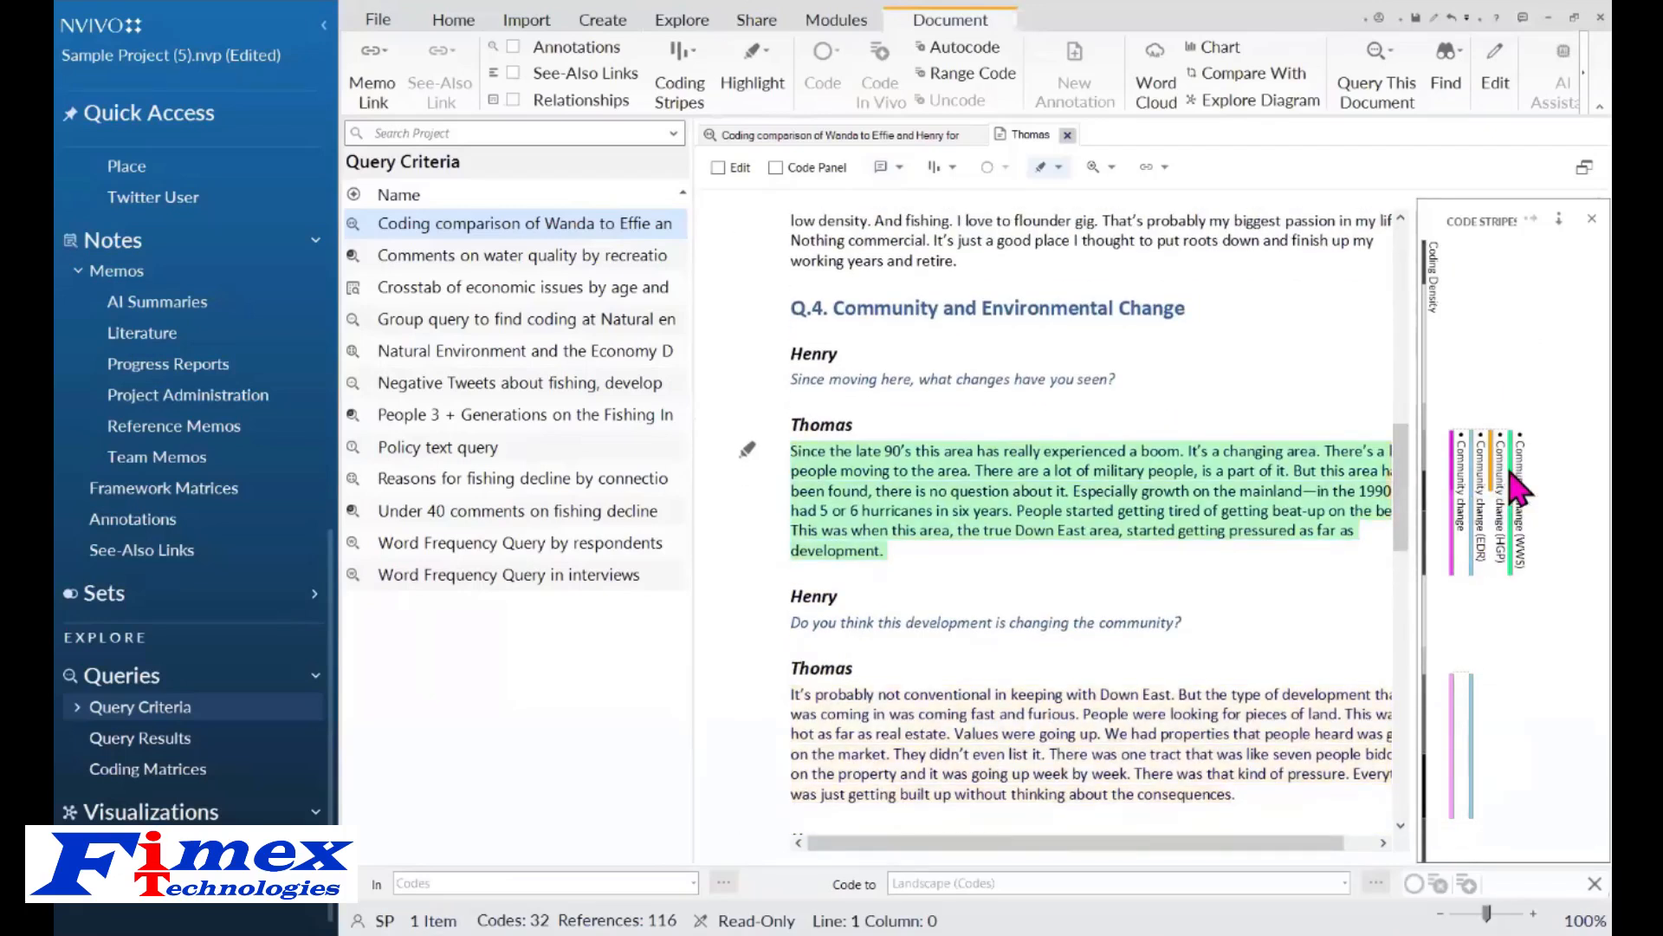